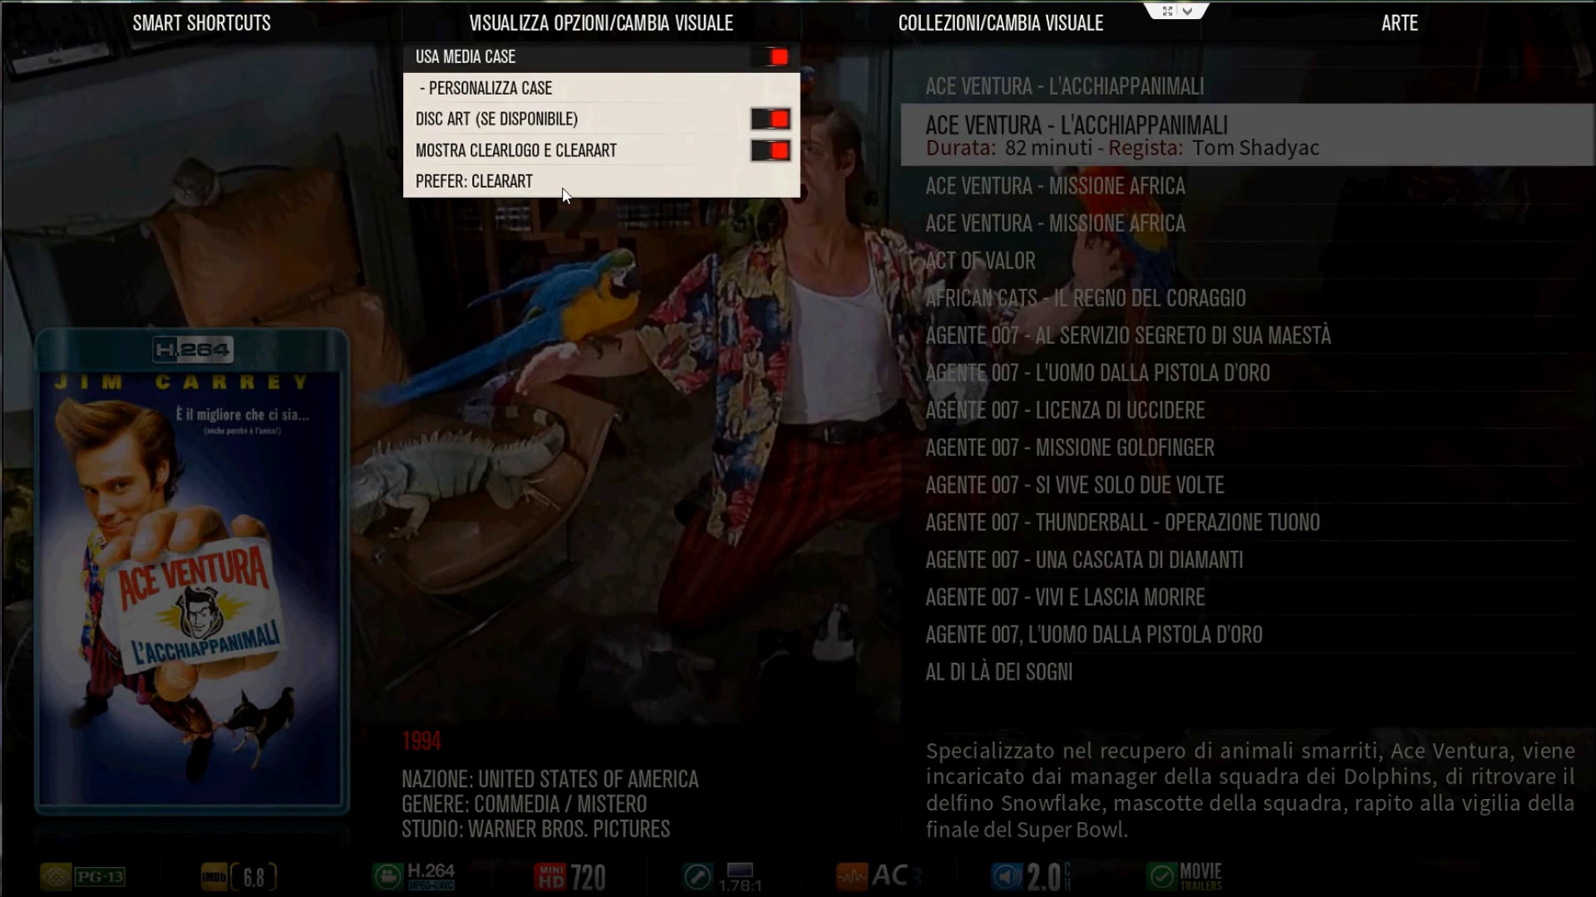
# Examine the film library's view options and the collection options with their sorting, label and logo settings
pyautogui.press('Down')
pyautogui.press('Down')
pyautogui.press('Down')
pyautogui.press('Down')
pyautogui.press('Down')
pyautogui.press('Down')
pyautogui.press('Down')
pyautogui.press('Down')
pyautogui.press('Down')
pyautogui.press('Down')
pyautogui.press('Down')
pyautogui.press('Down')
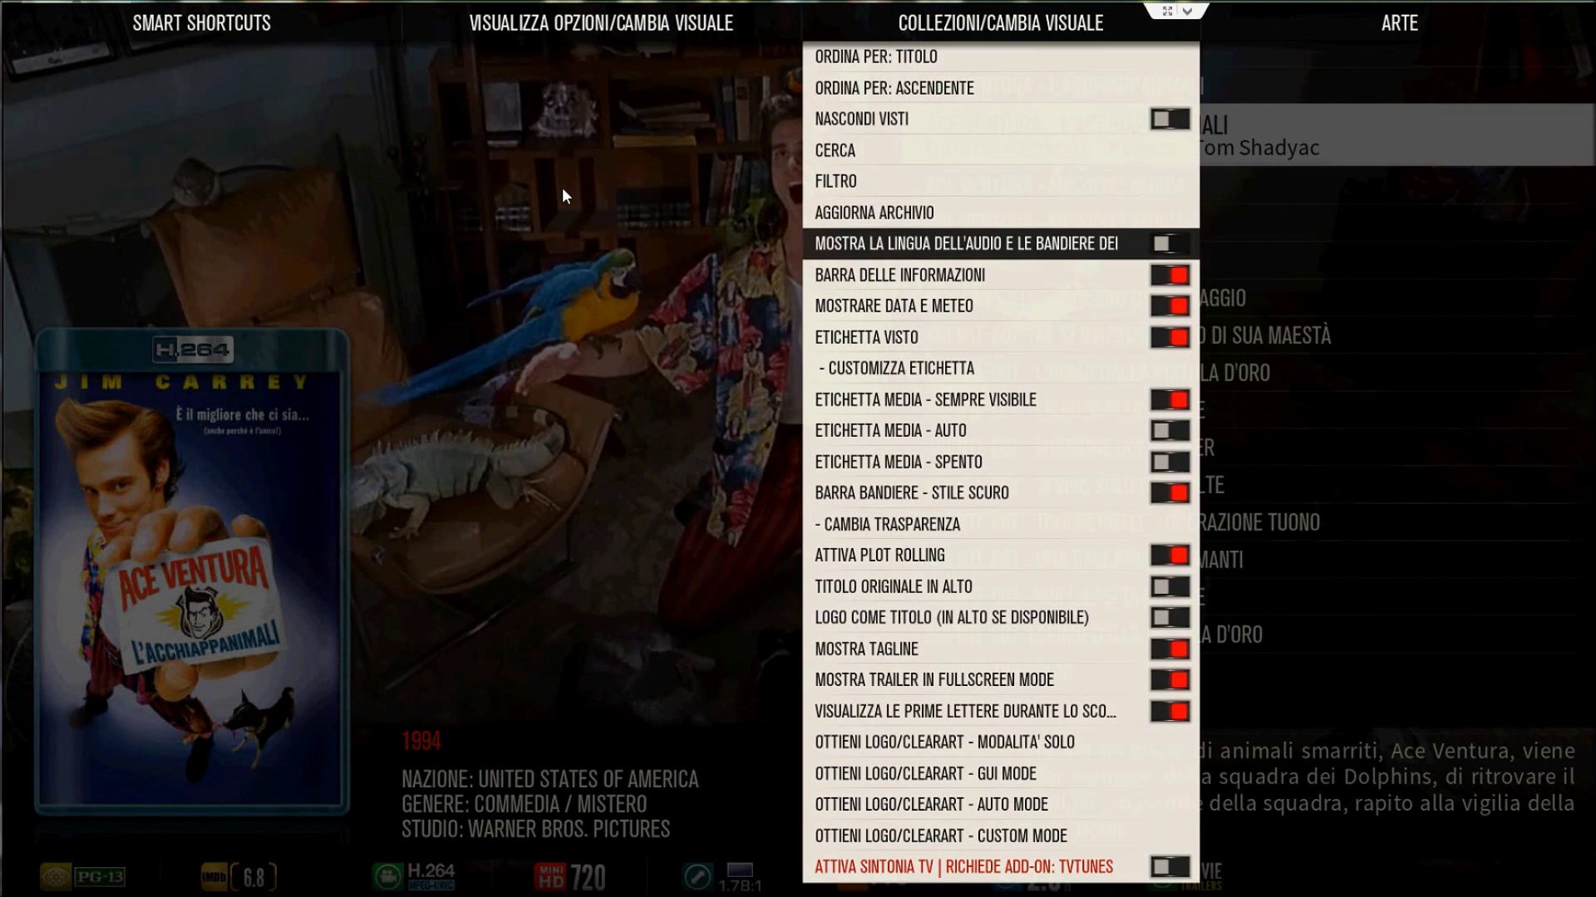
pyautogui.press('Down')
pyautogui.press('Down')
pyautogui.press('Down')
pyautogui.press('Down')
pyautogui.press('Down')
pyautogui.press('Down')
pyautogui.press('Down')
pyautogui.press('Down')
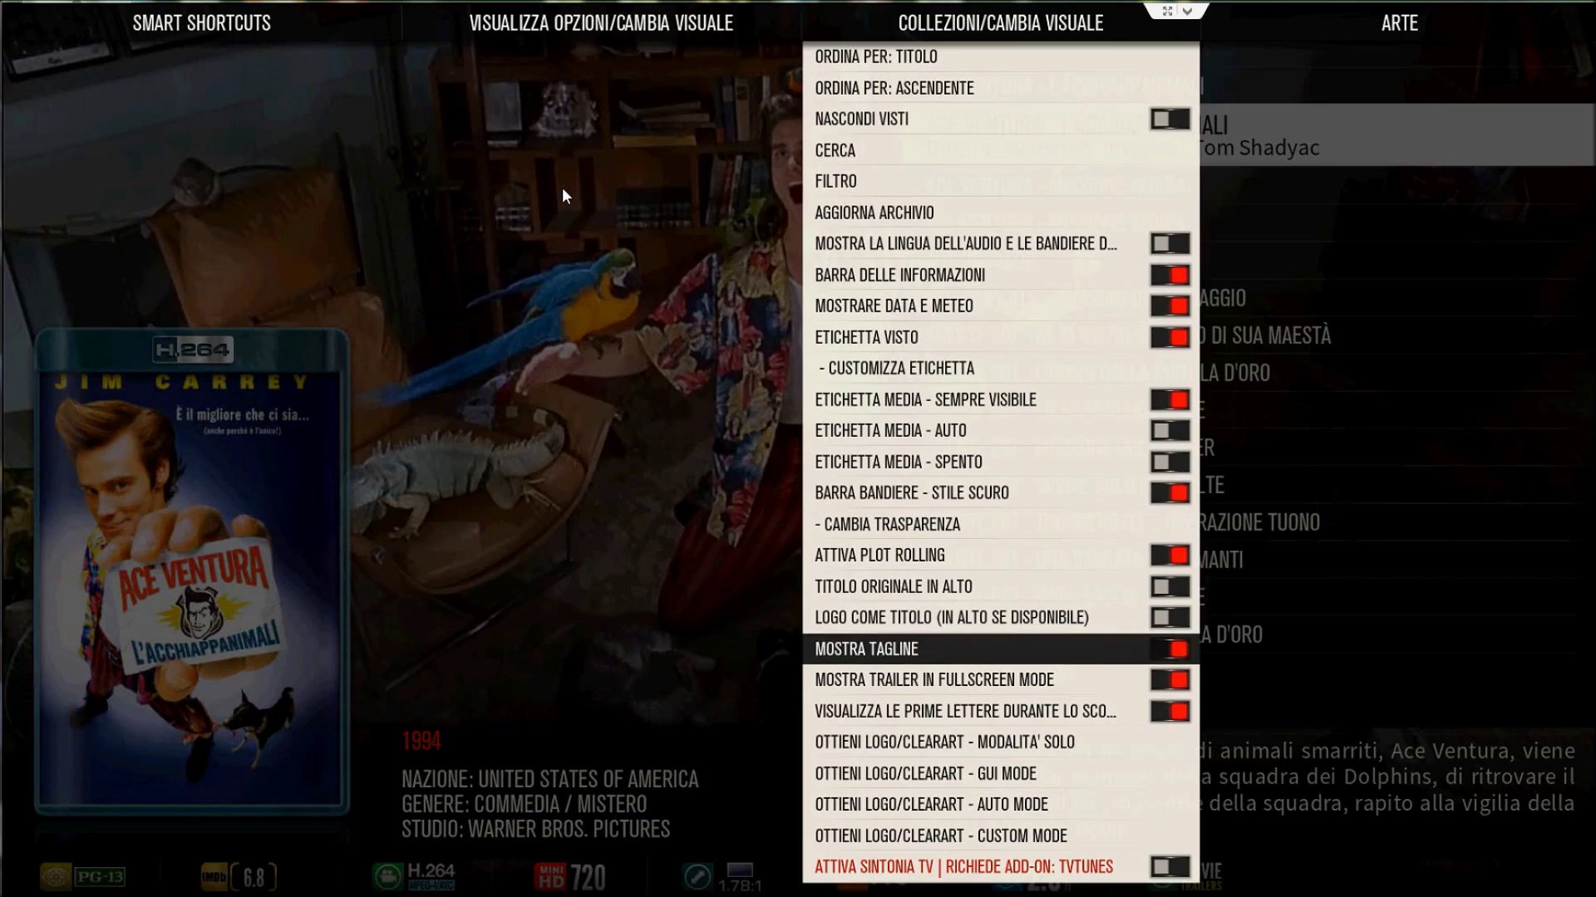
pyautogui.press('Down')
pyautogui.press('Down')
pyautogui.press('Right')
# Close the options and browse the film list down to Agente 007 - Thunderball - Operazione Tuono
pyautogui.press('Escape')
pyautogui.press('Down')
pyautogui.press('Down')
pyautogui.press('Down')
pyautogui.press('Down')
pyautogui.press('Down')
pyautogui.press('Down')
pyautogui.press('Down')
pyautogui.press('Down')
pyautogui.press('Down')
pyautogui.press('Down')
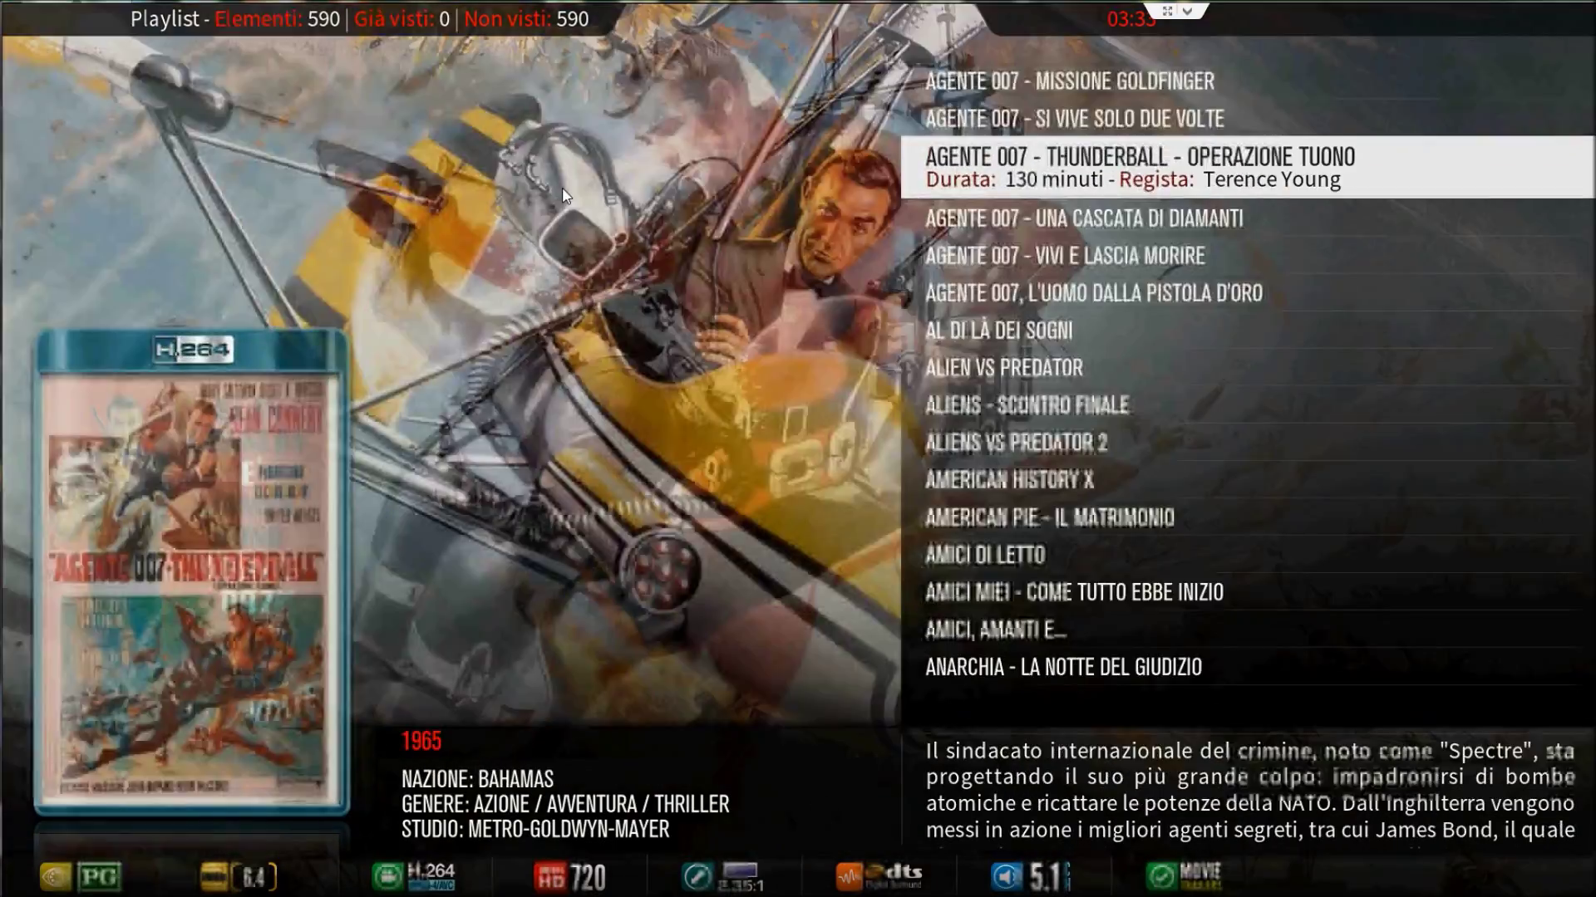
# Preview the film library in the Coverflow, Wall and Wide views
pyautogui.press('Up')
pyautogui.press('Left')
pyautogui.press('Return')
pyautogui.press('Right')
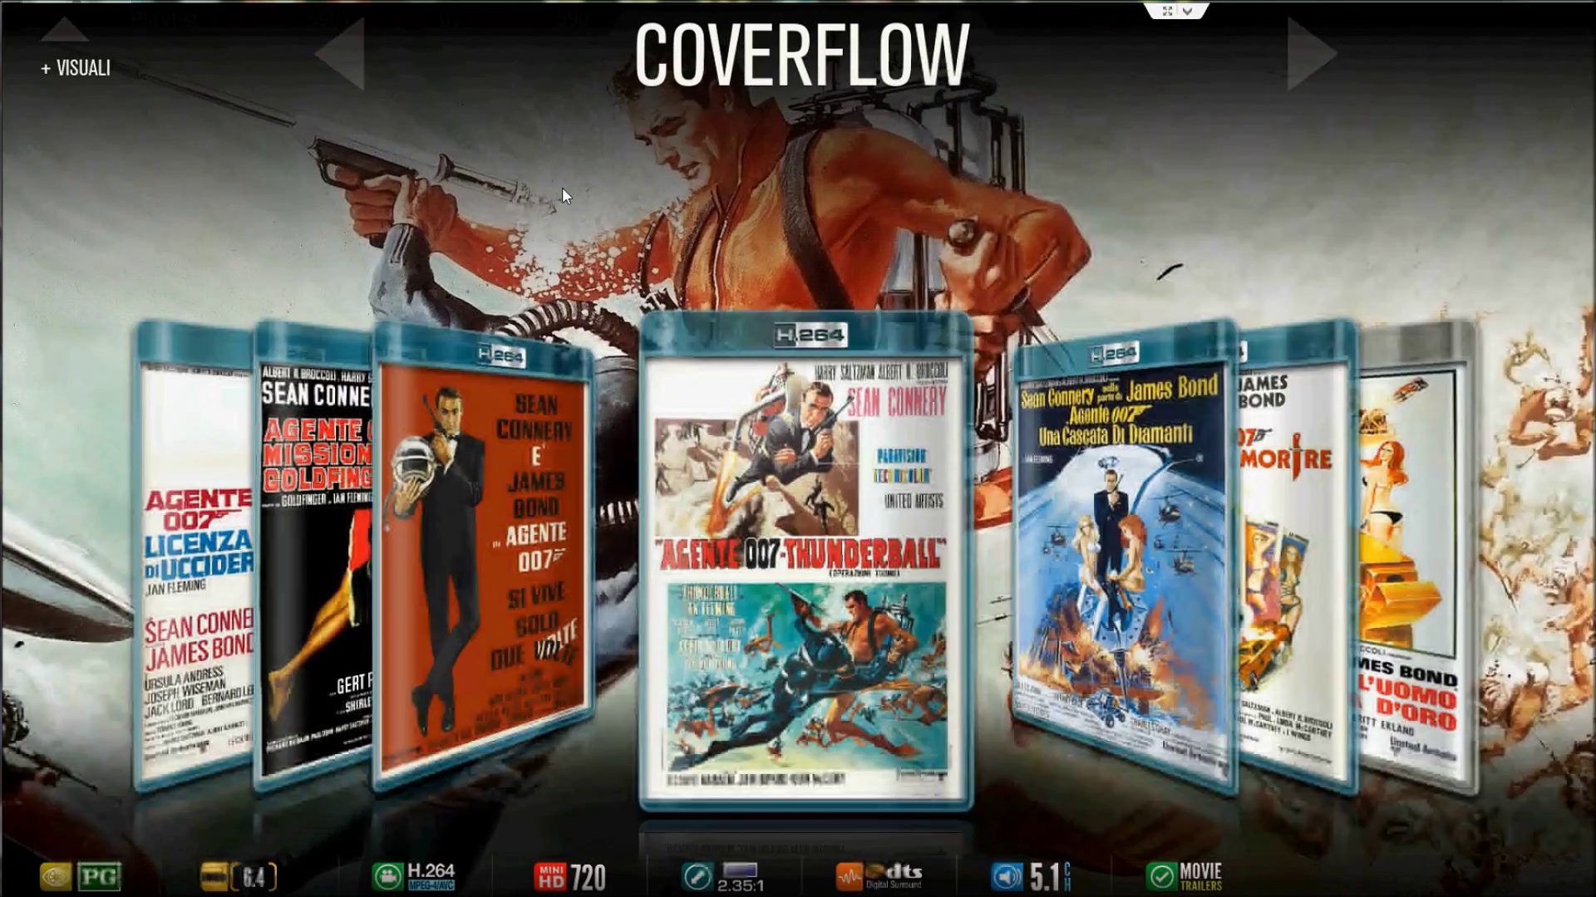
pyautogui.press('Right')
pyautogui.press('Right')
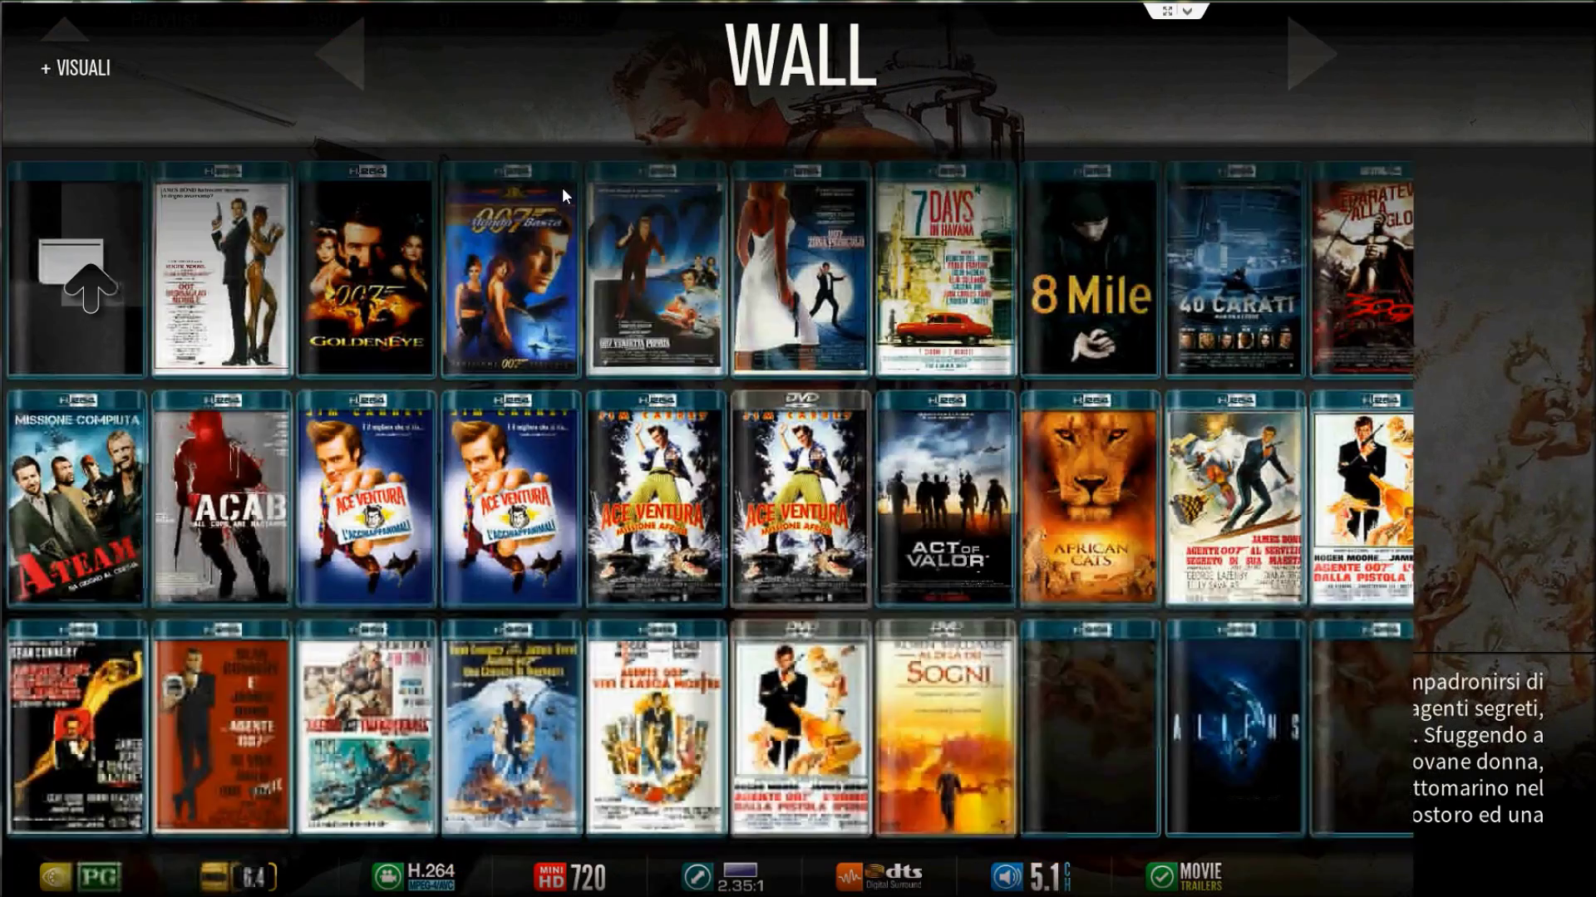
pyautogui.press('Right')
pyautogui.press('Right')
pyautogui.press('Right')
pyautogui.press('Right')
pyautogui.press('Right')
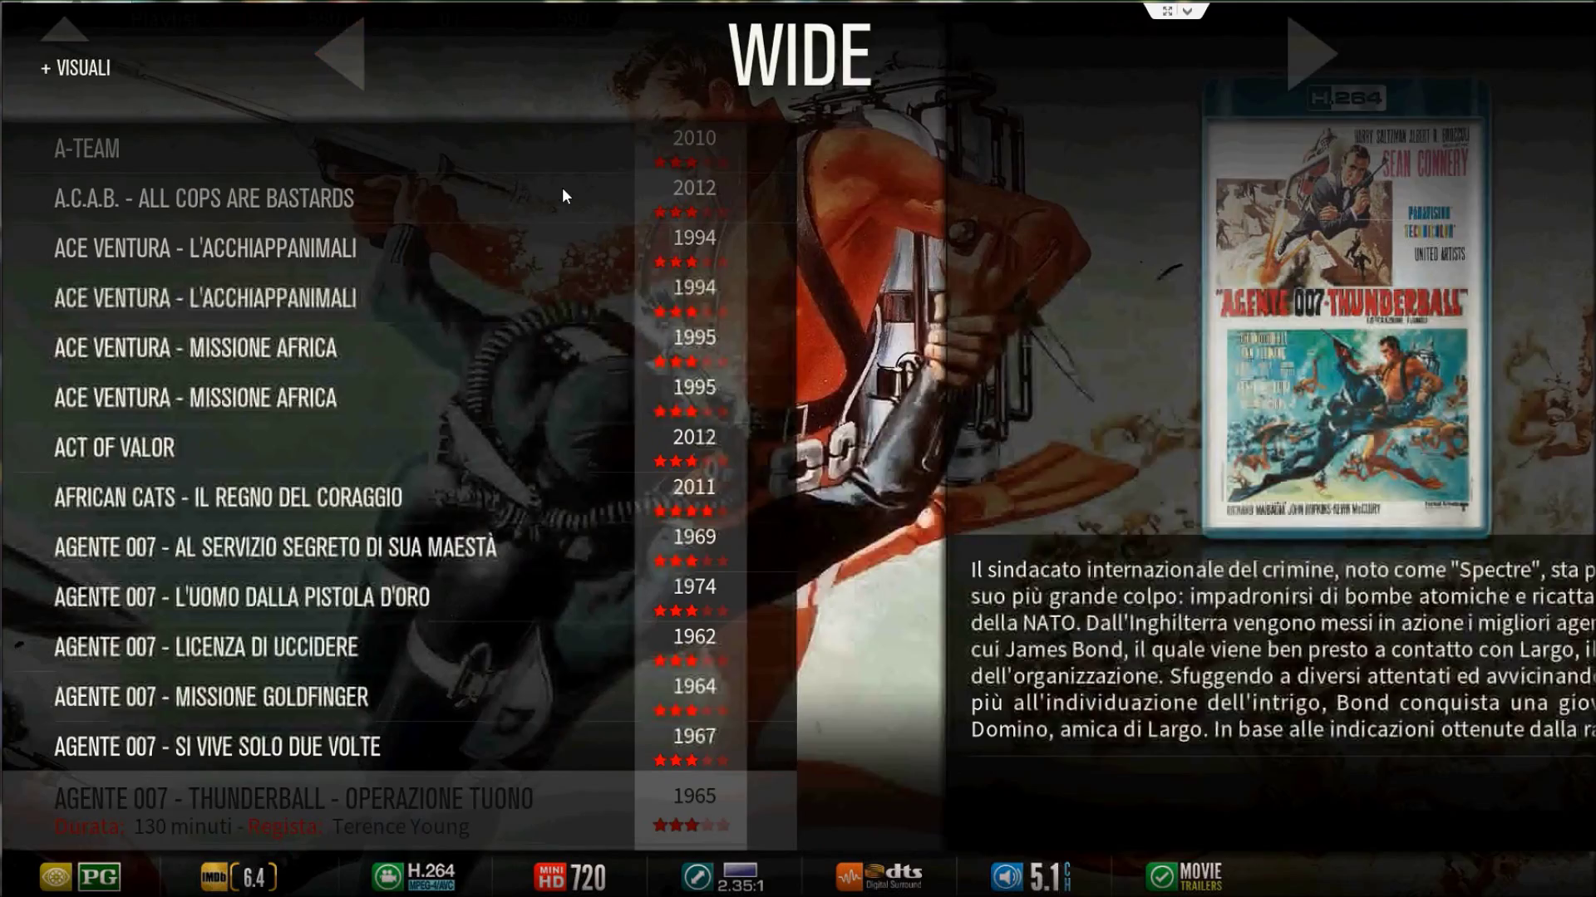
# Preview the film library in the Showcase, Shelf and Pannello views, and return to the original list view
pyautogui.press('Right')
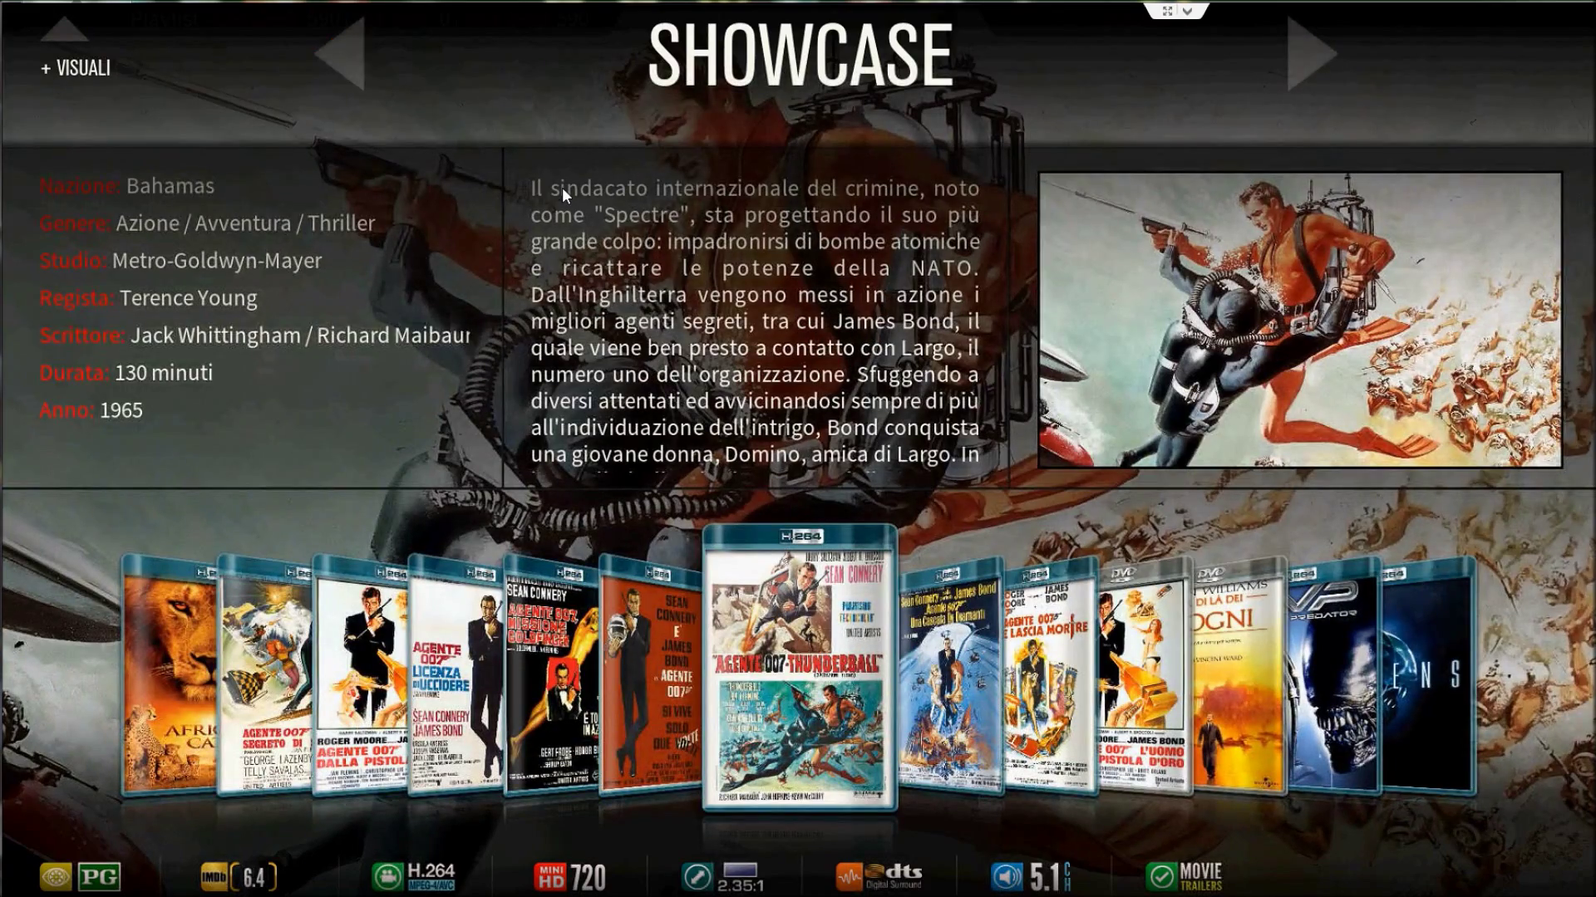
pyautogui.press('Right')
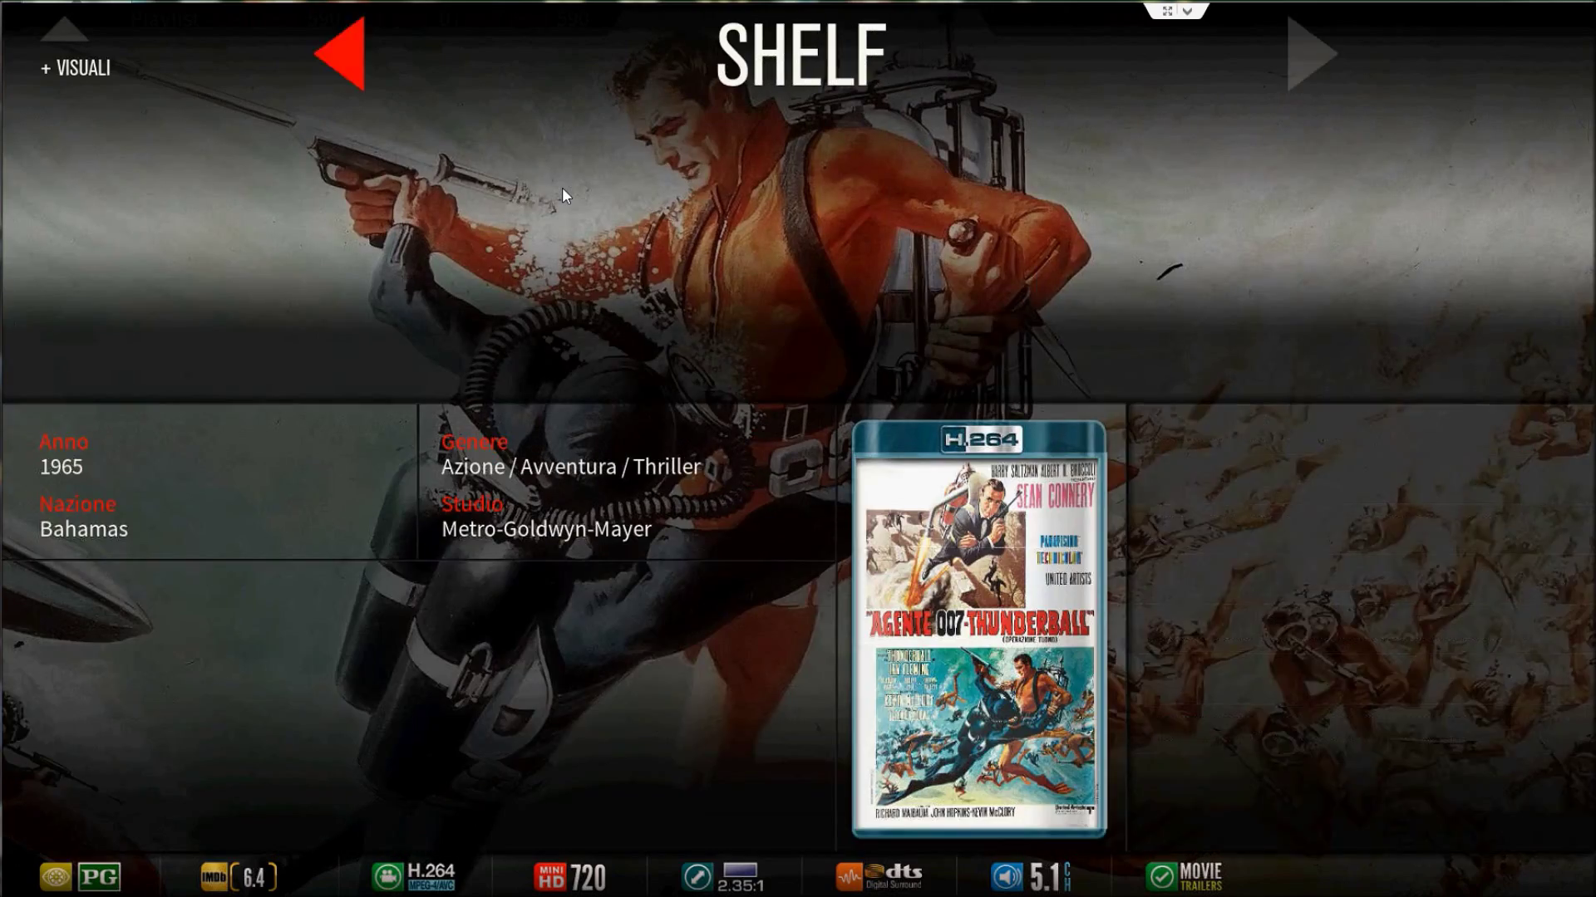
pyautogui.press('Right')
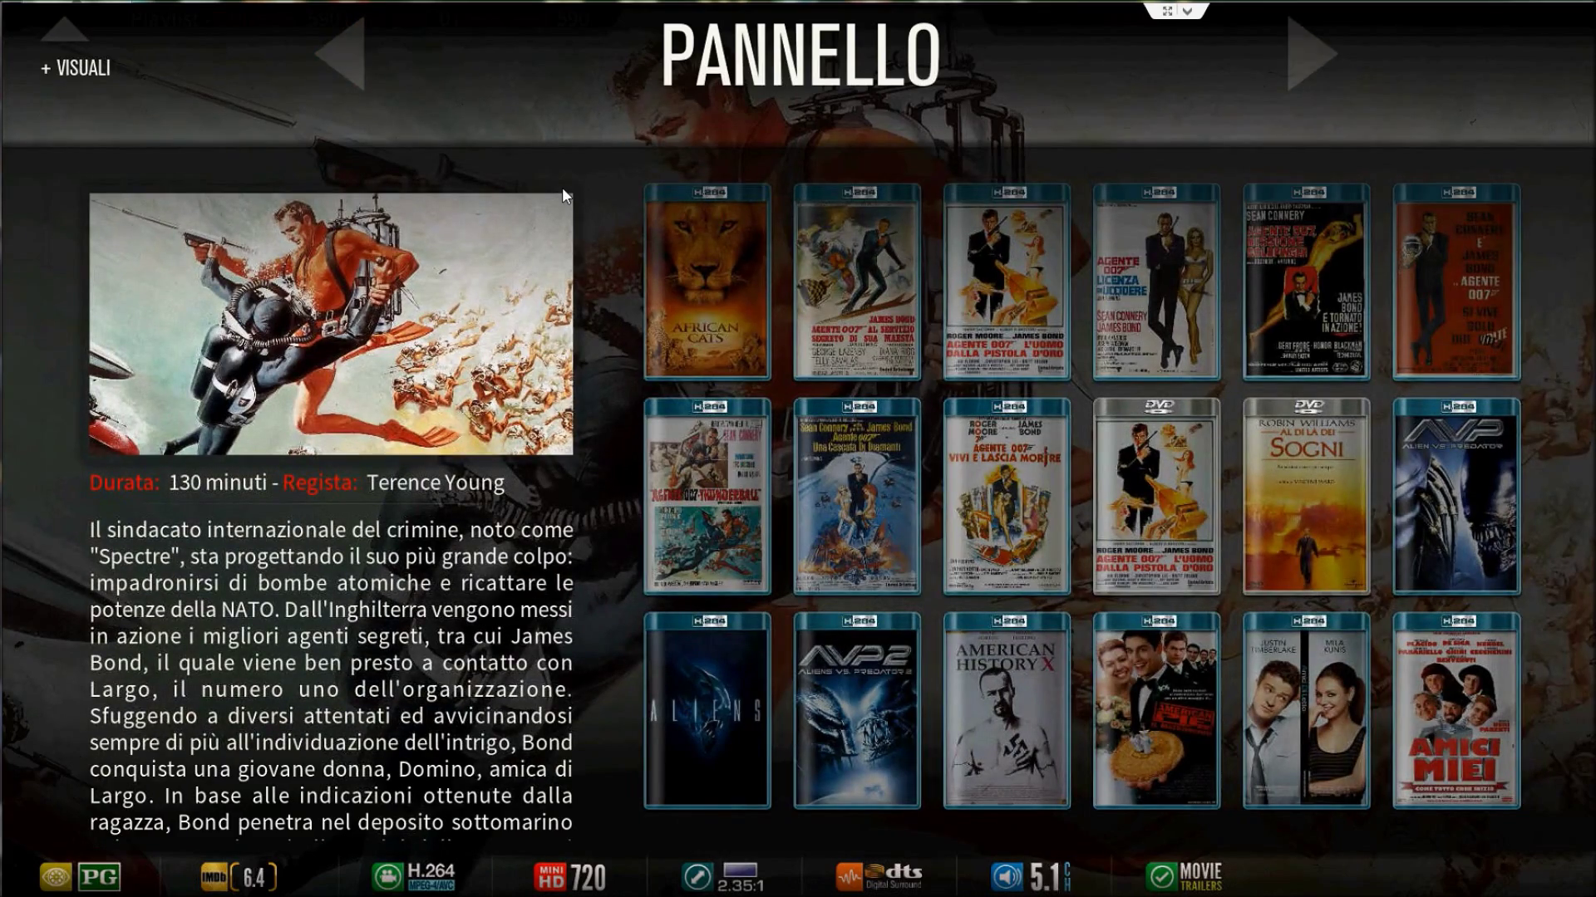
pyautogui.press('Left')
pyautogui.press('Left')
pyautogui.press('Left')
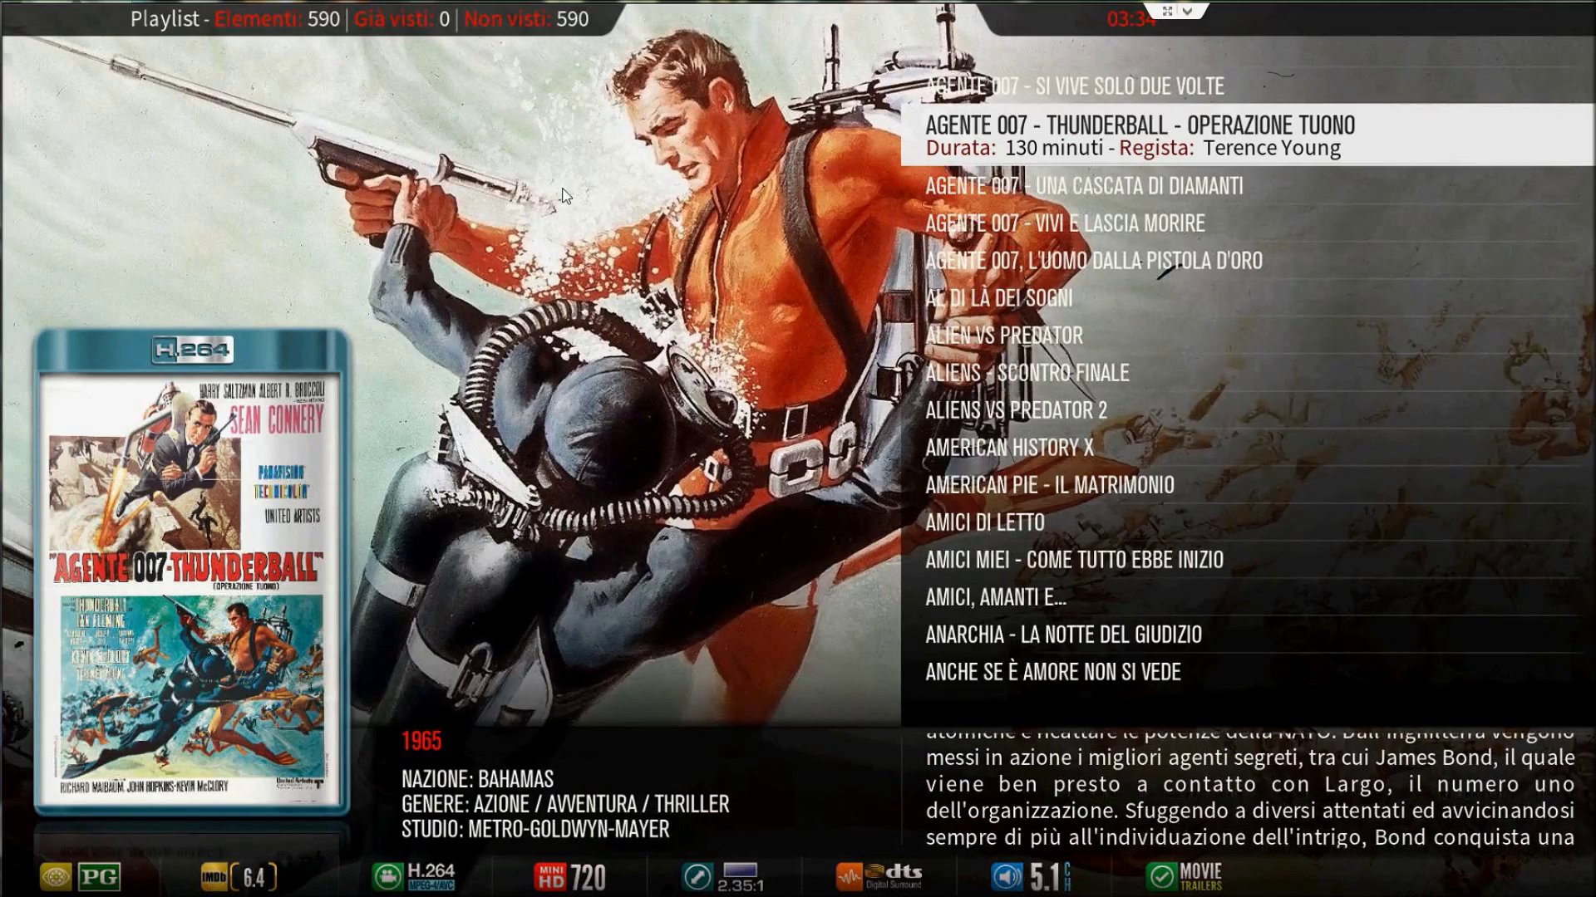
# Leave the film library and open Opzioni skin in the Impostazioni section
pyautogui.press('Escape')
pyautogui.press('Left')
pyautogui.press('Left')
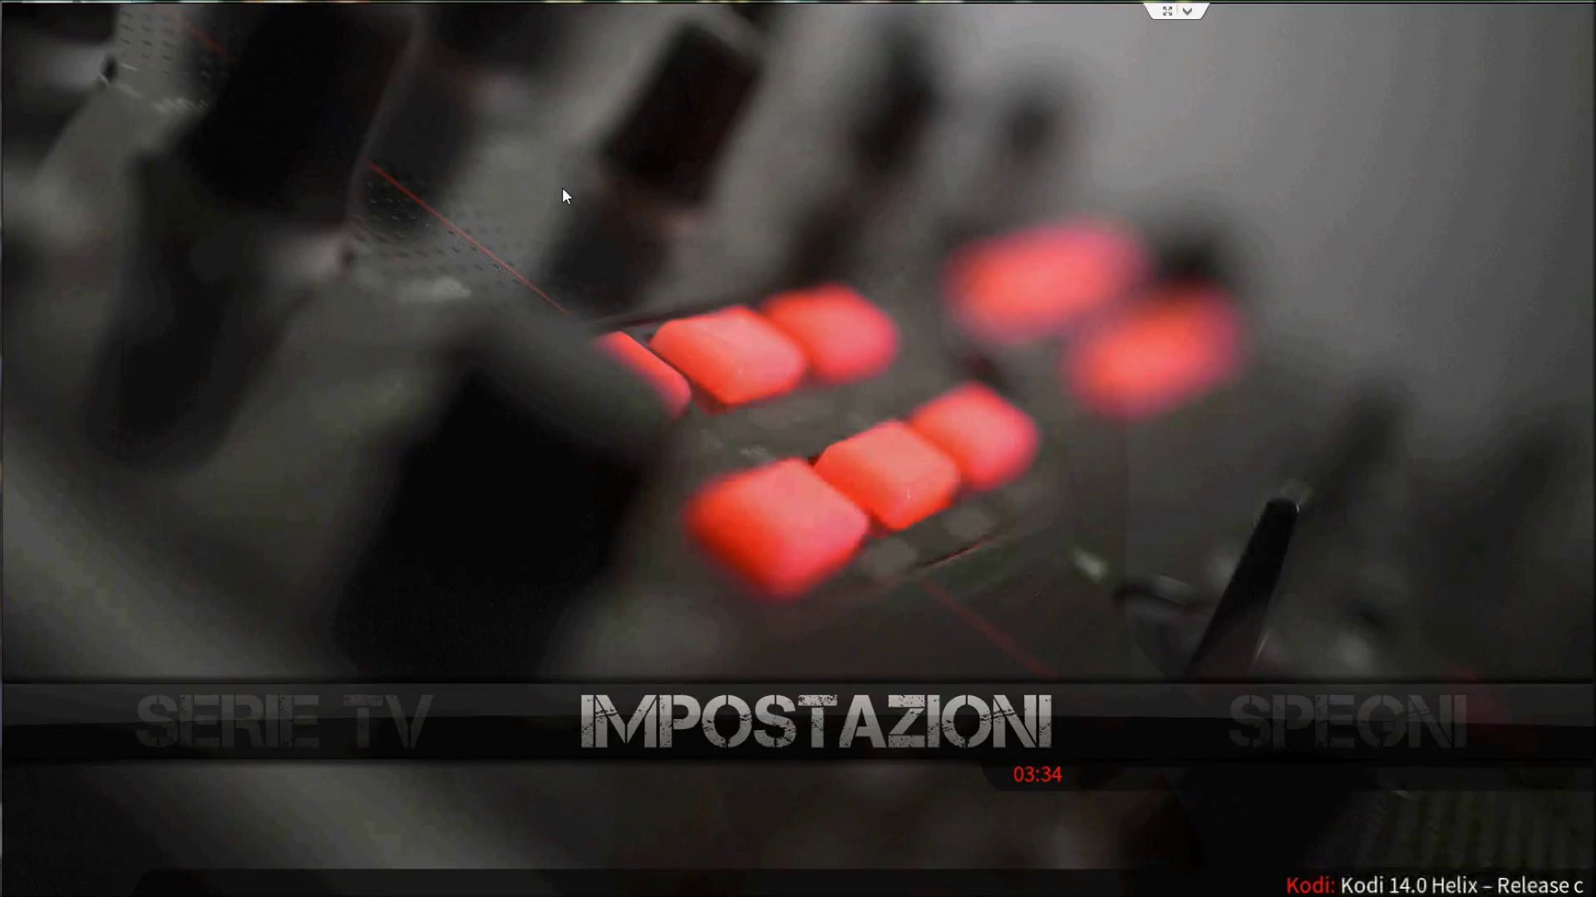
pyautogui.press('Return')
pyautogui.press('Down')
pyautogui.press('Down')
pyautogui.press('Down')
pyautogui.press('Down')
pyautogui.press('Down')
pyautogui.press('Down')
pyautogui.press('Down')
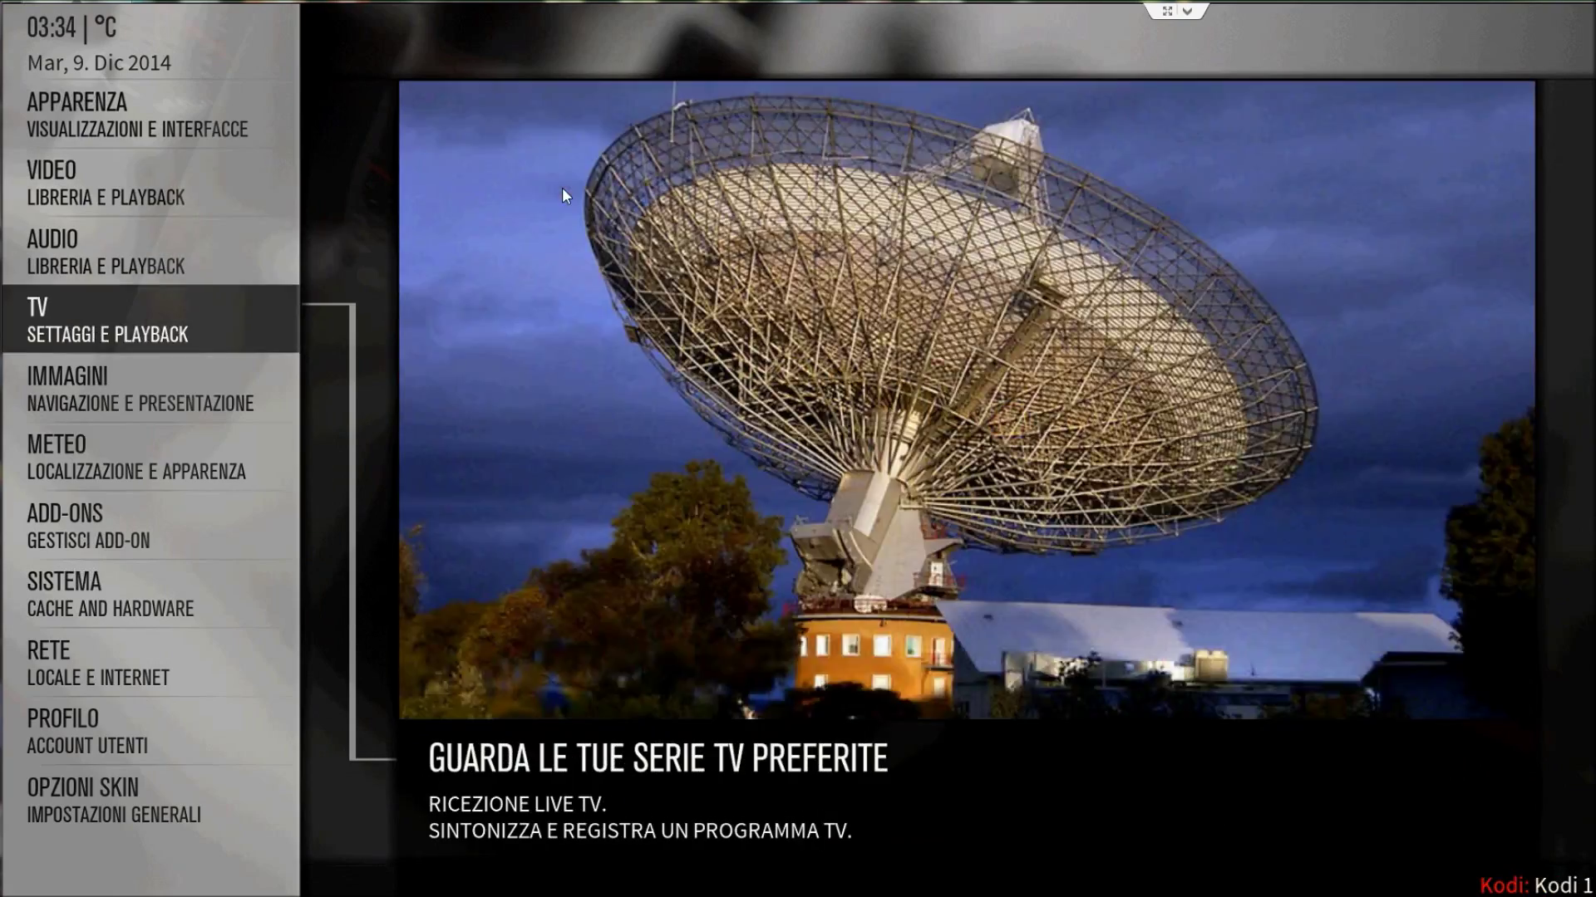
pyautogui.press('Down')
pyautogui.press('Down')
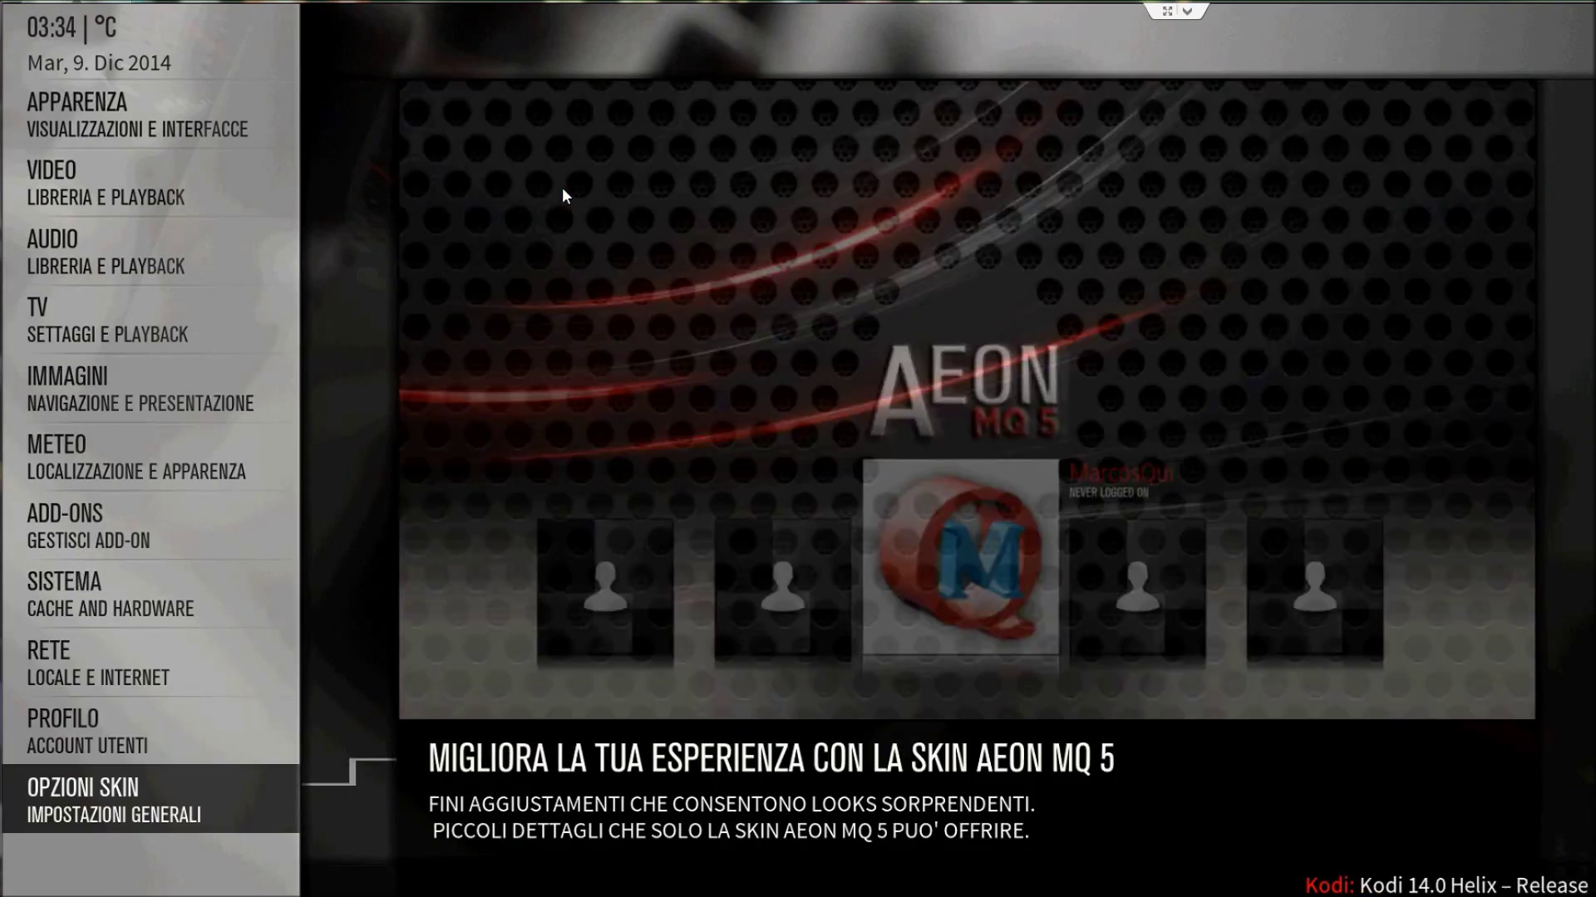
pyautogui.press('Return')
# Examine the case colours and case labels available under Media Case, including the Acqua colour and the Bluray label
pyautogui.press('Down')
pyautogui.press('Down')
pyautogui.press('Down')
pyautogui.press('Down')
pyautogui.press('Up')
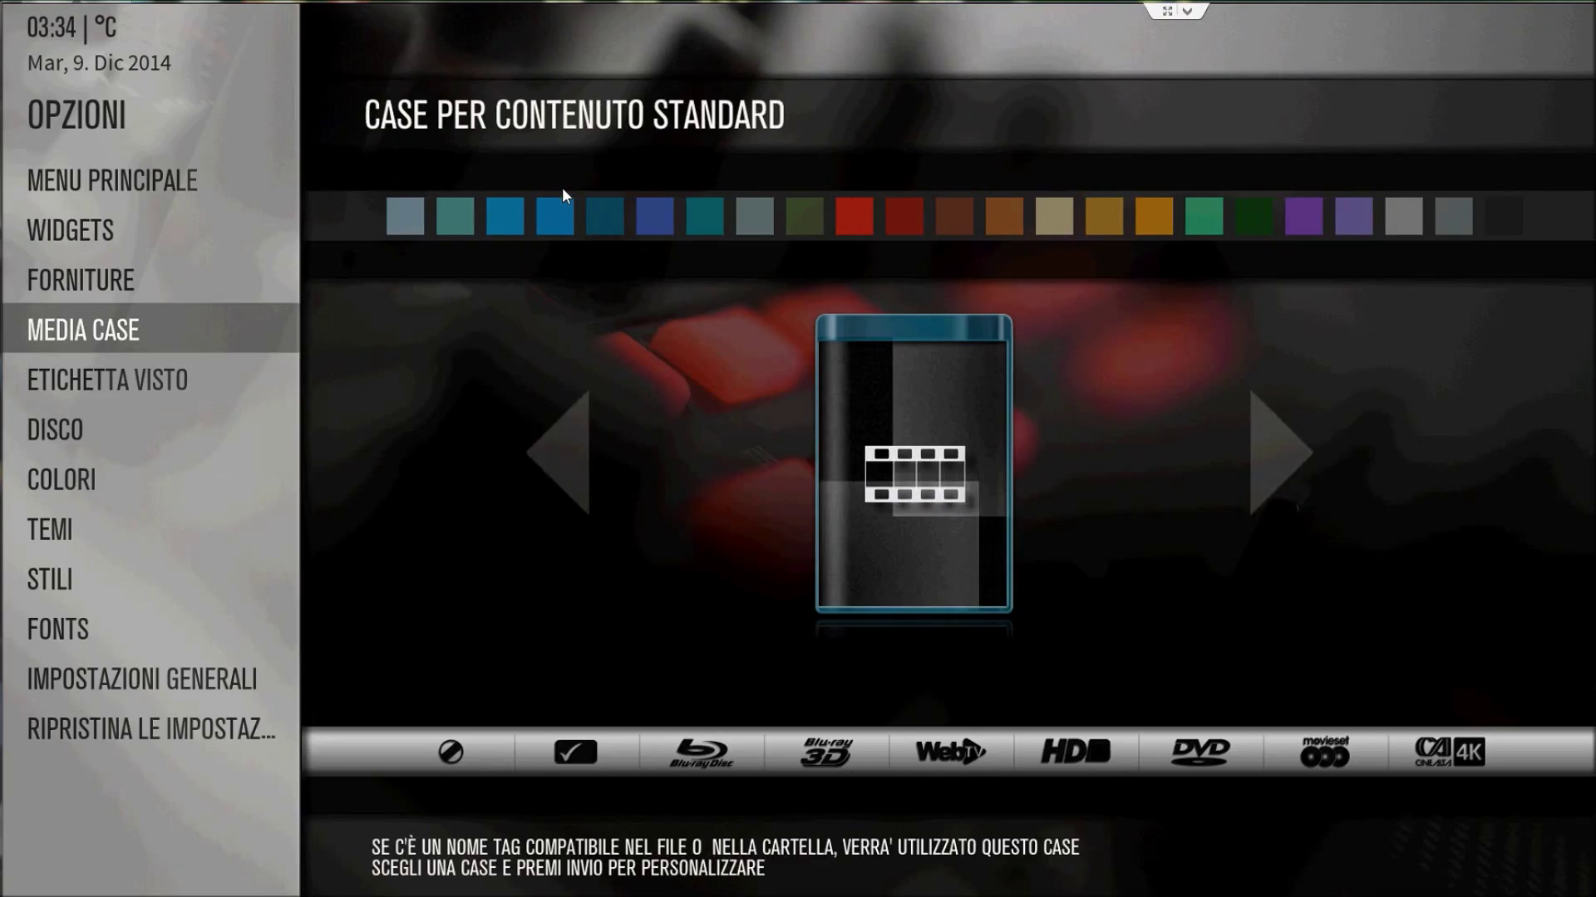
pyautogui.press('Up')
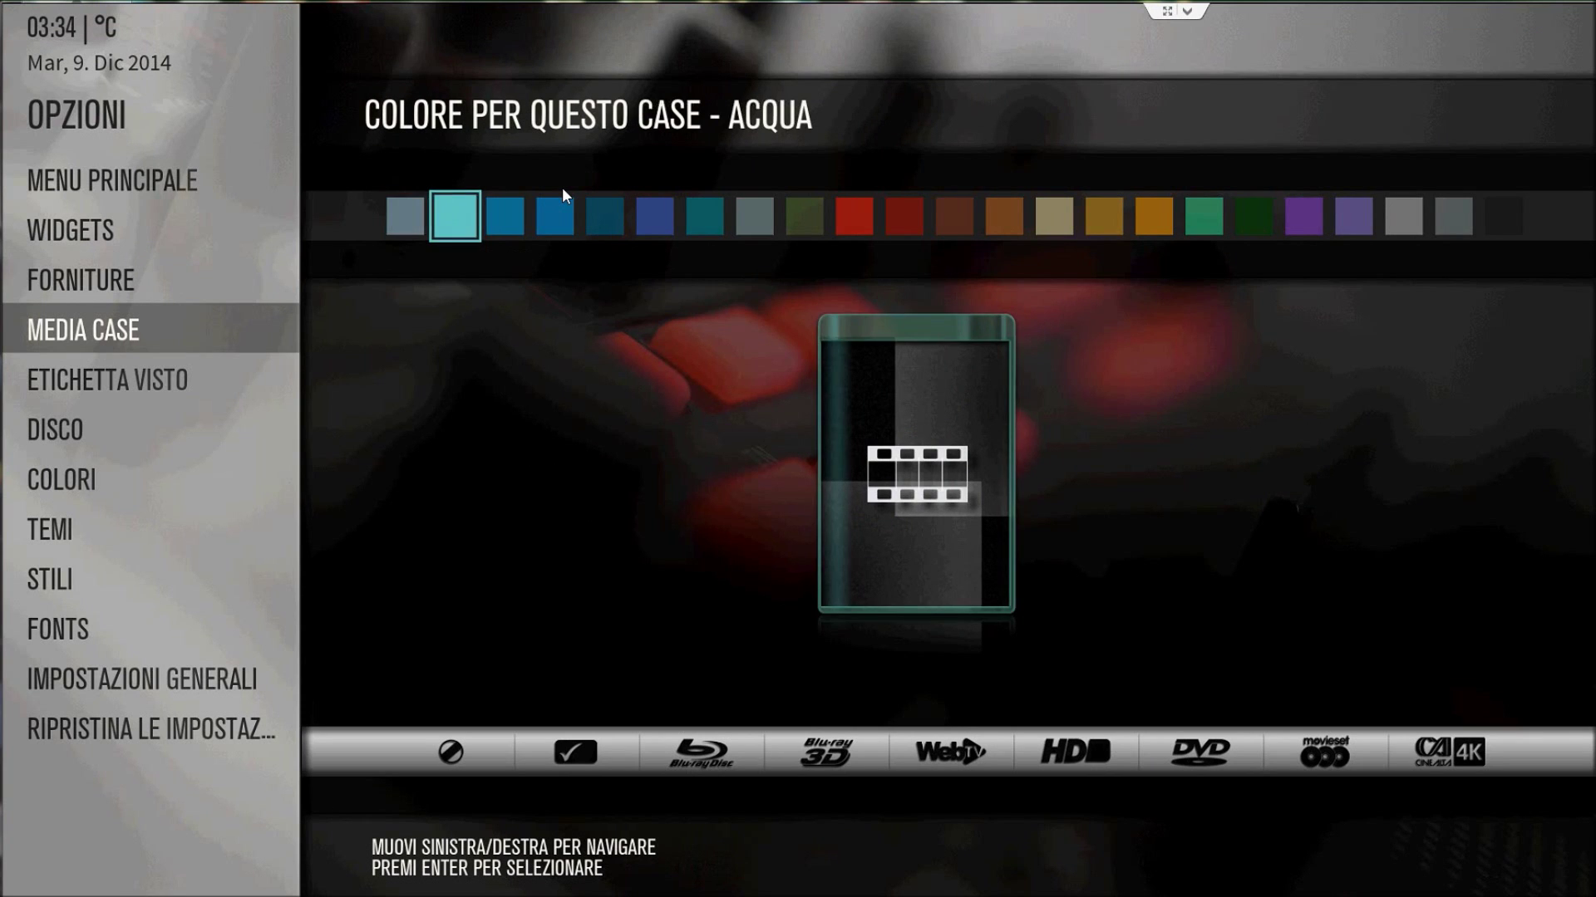
pyautogui.press('Down')
pyautogui.press('Right')
pyautogui.press('Right')
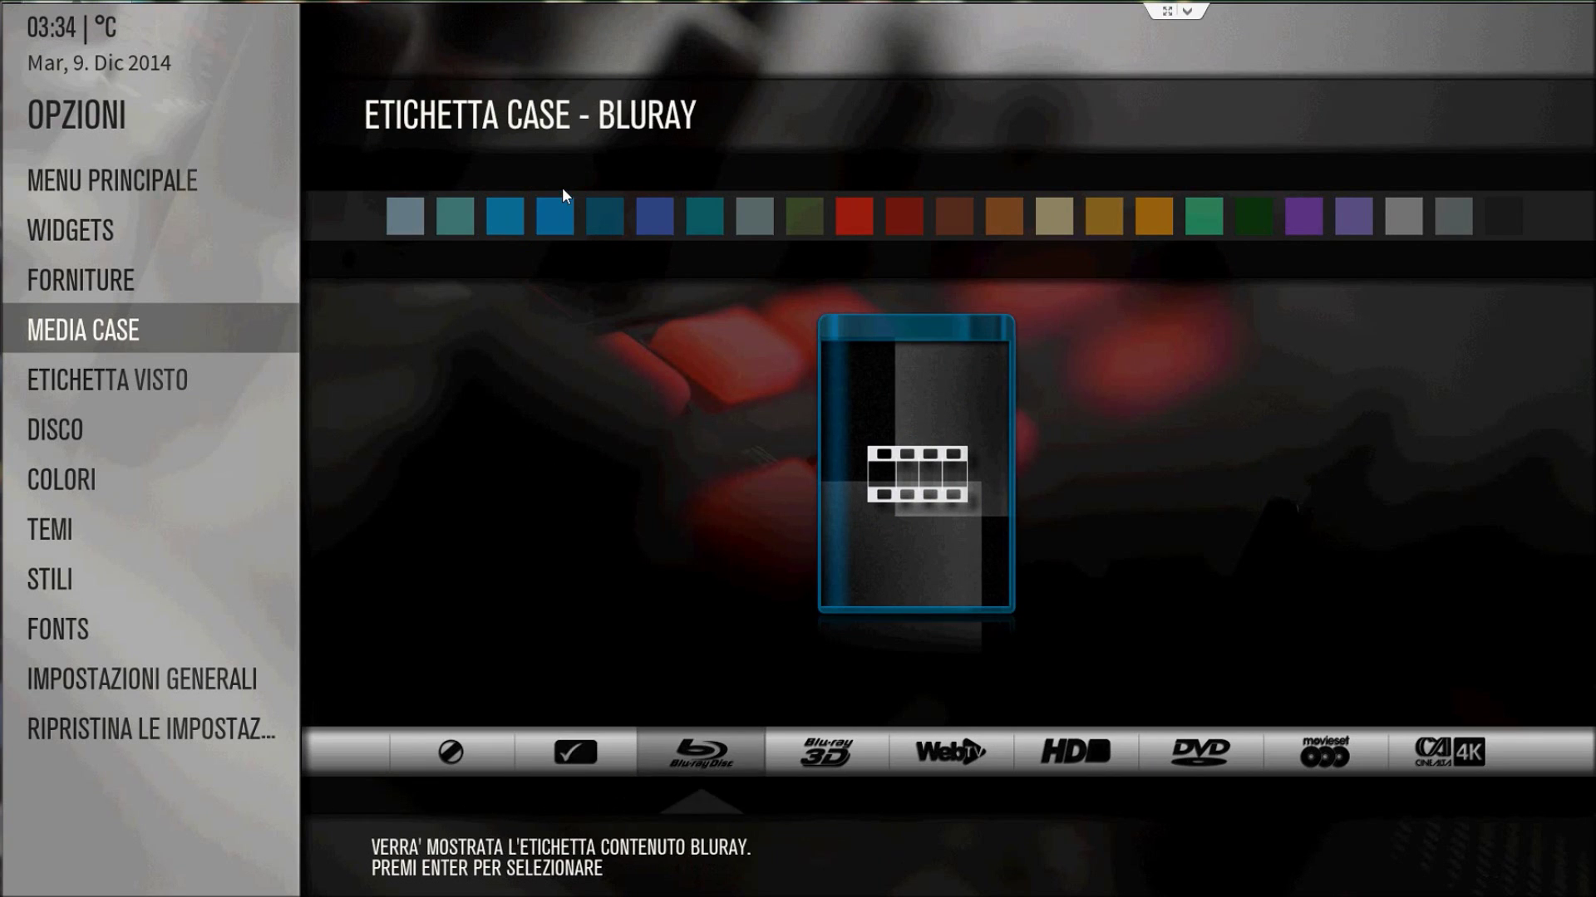
pyautogui.press('Return')
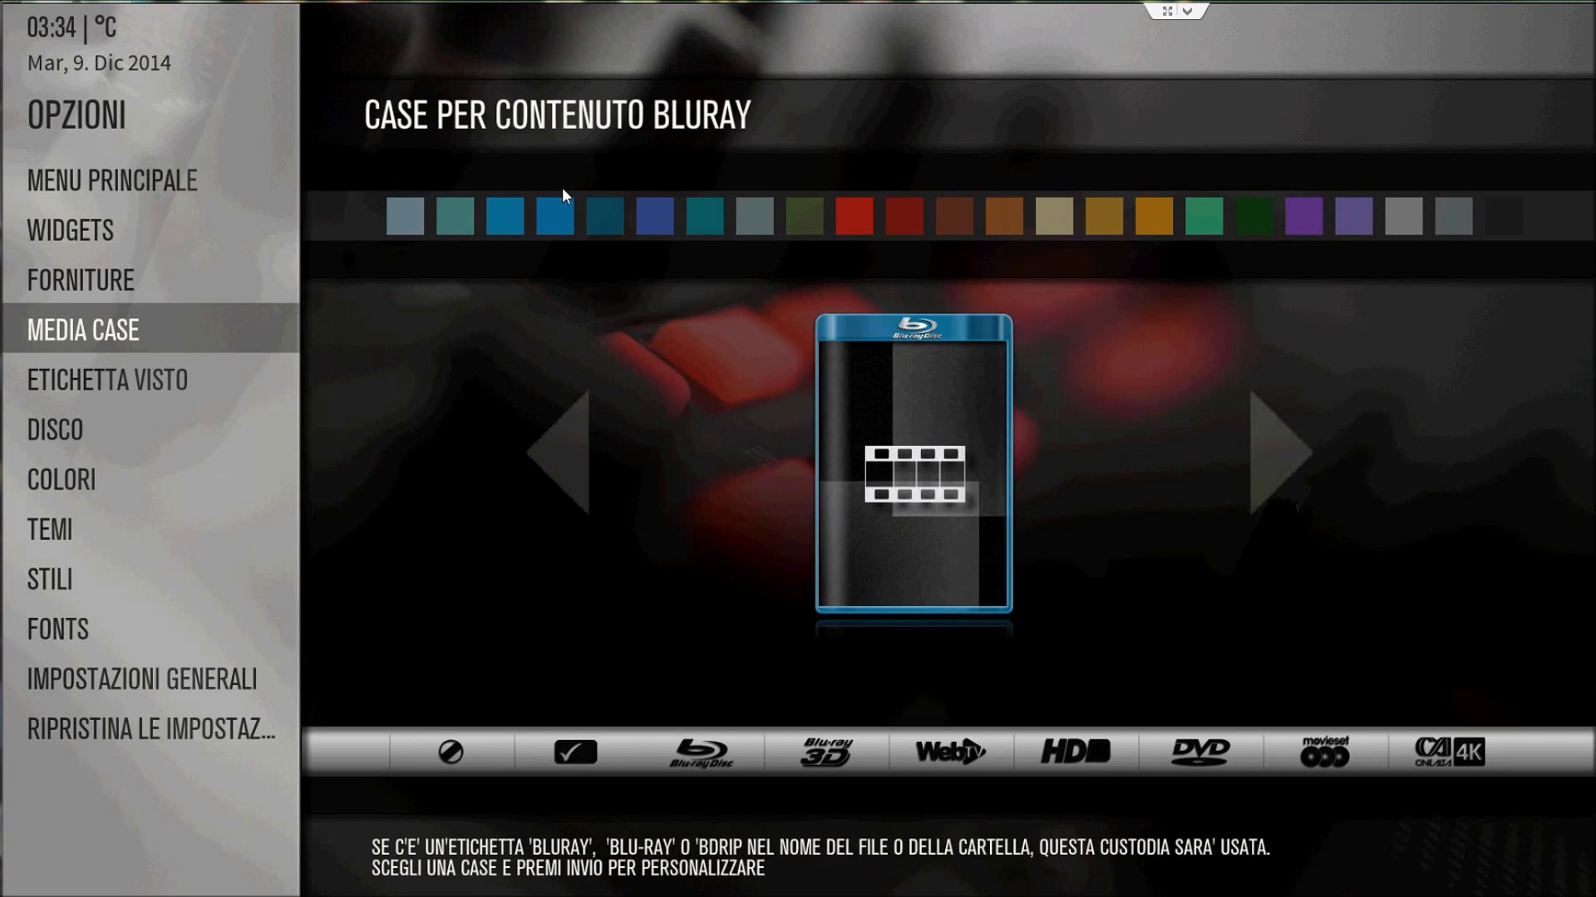
# Compare the media cases for Bluray and standard content
pyautogui.press('Left')
pyautogui.press('Right')
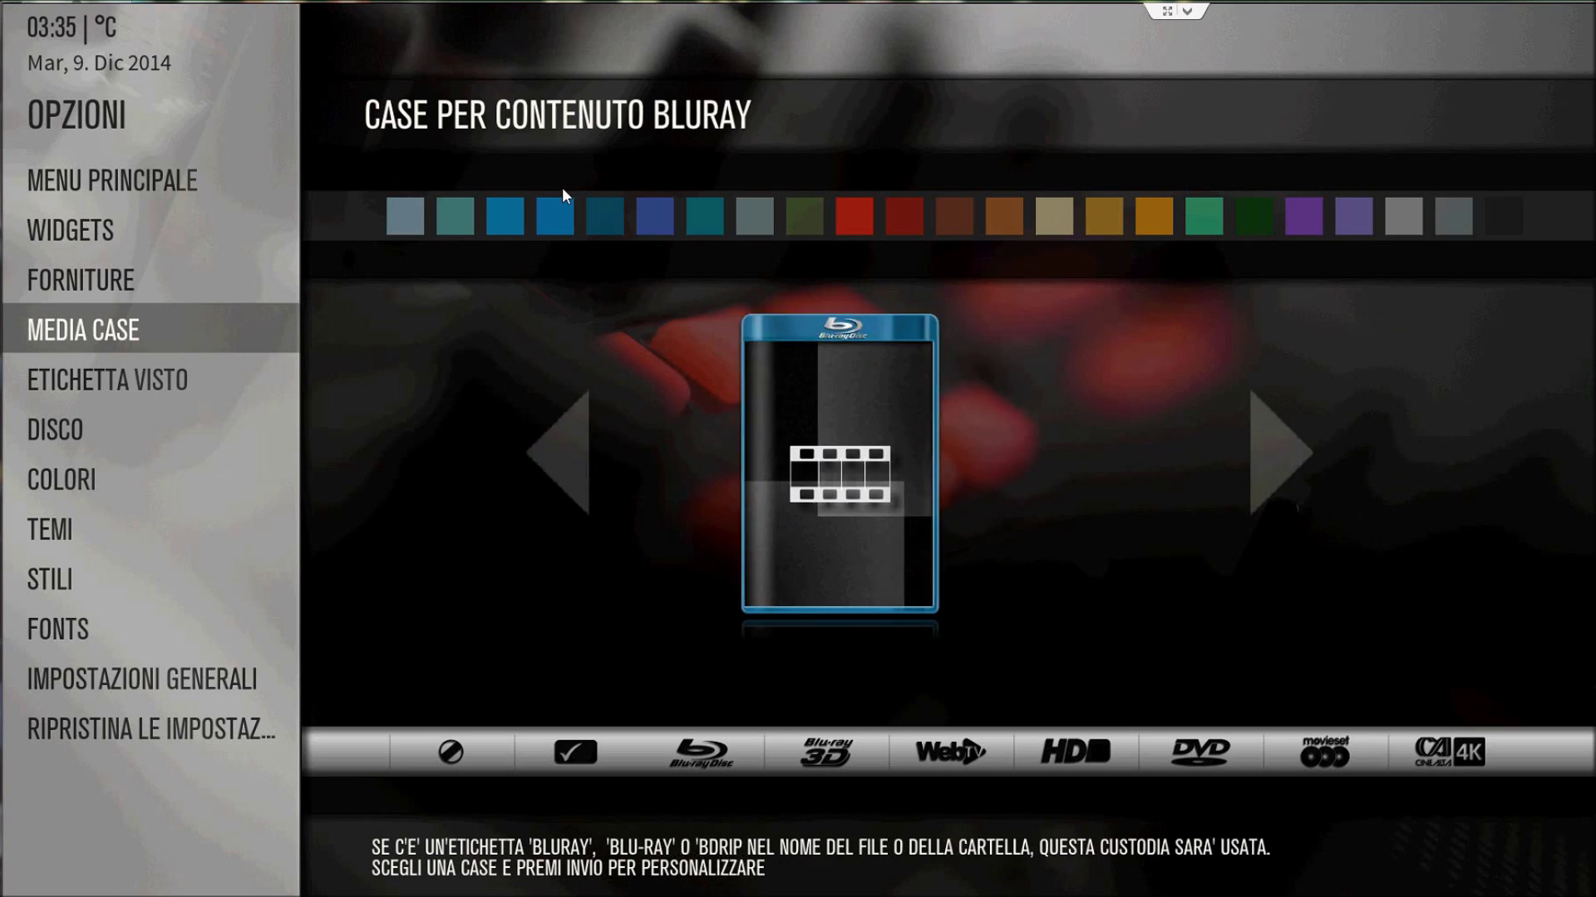
pyautogui.press('Left')
pyautogui.press('Left')
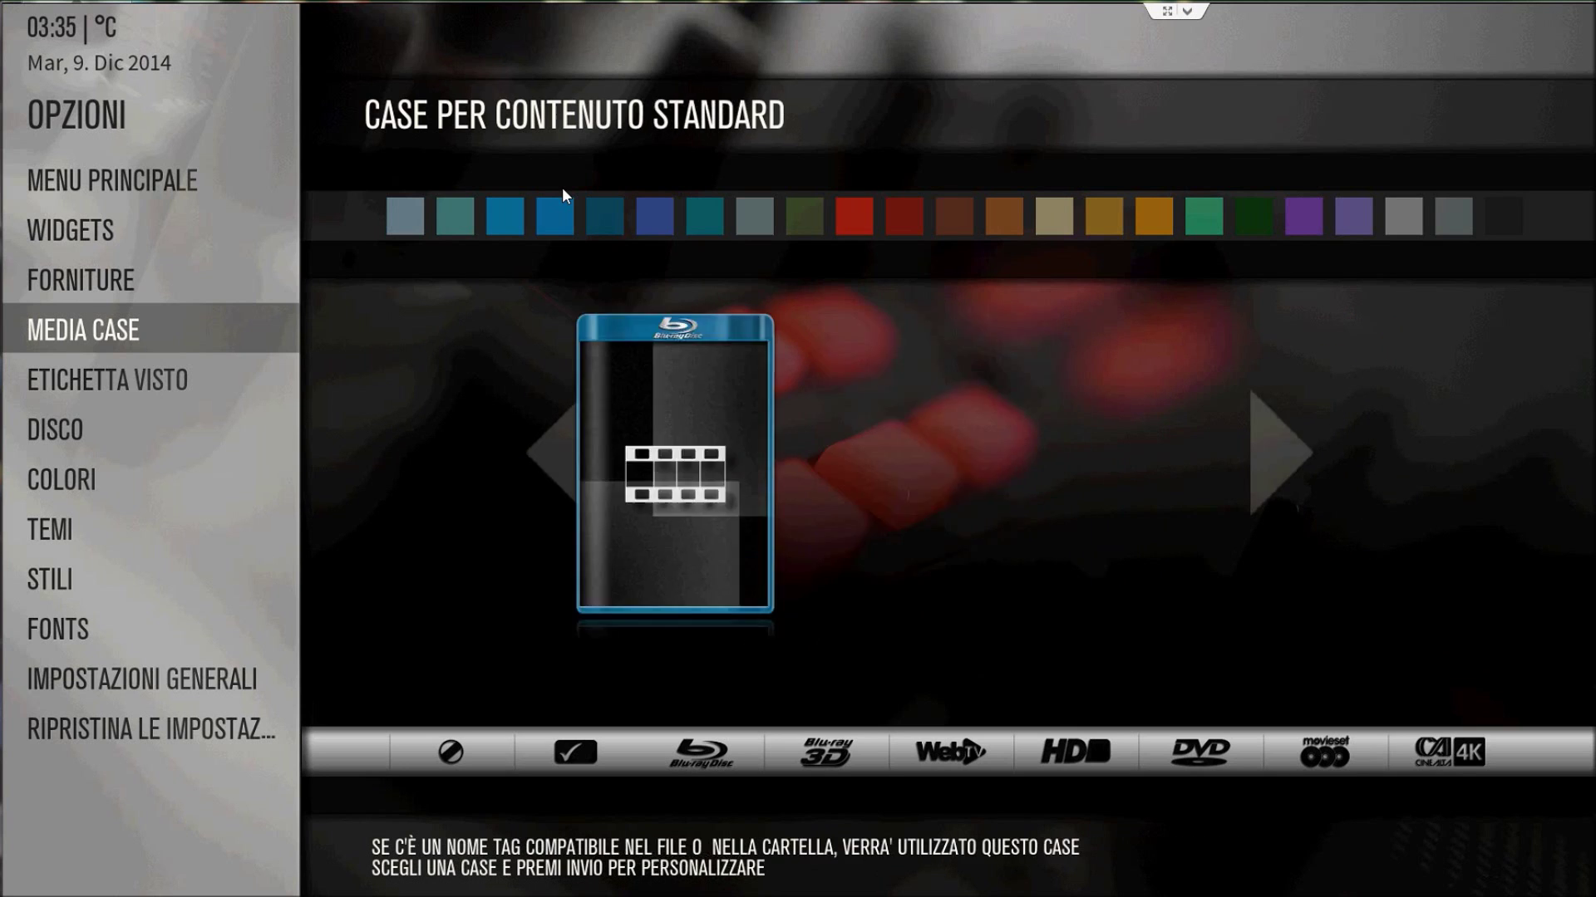
# Leave the skin settings and reopen the film library from the home screen
pyautogui.press('BackSpace')
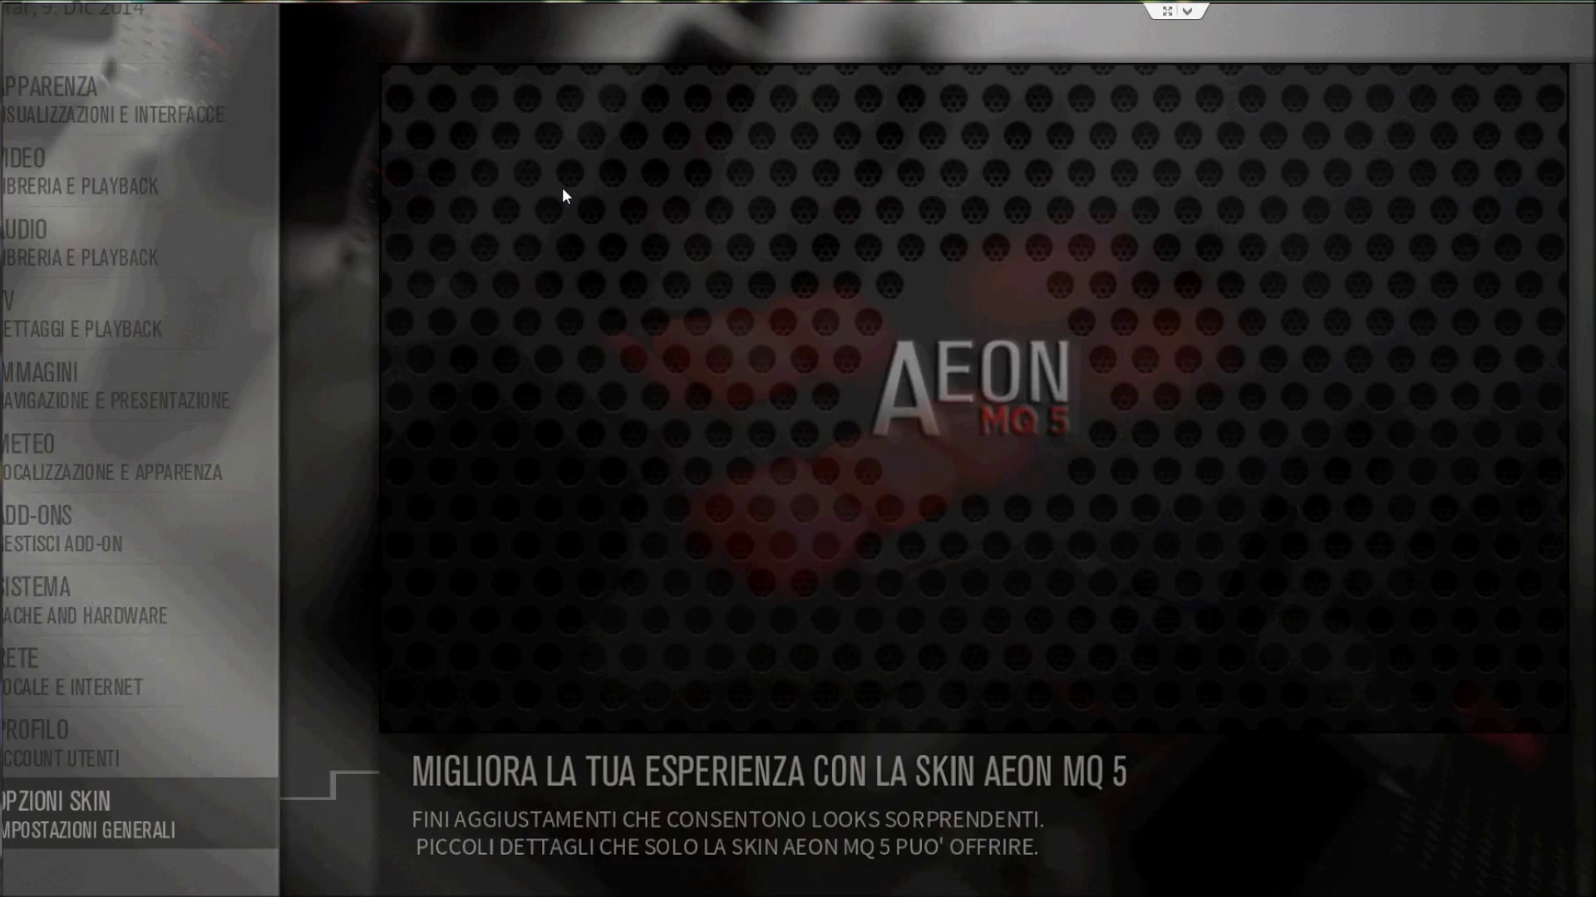
pyautogui.press('BackSpace')
pyautogui.press('Right')
pyautogui.press('Right')
pyautogui.press('Return')
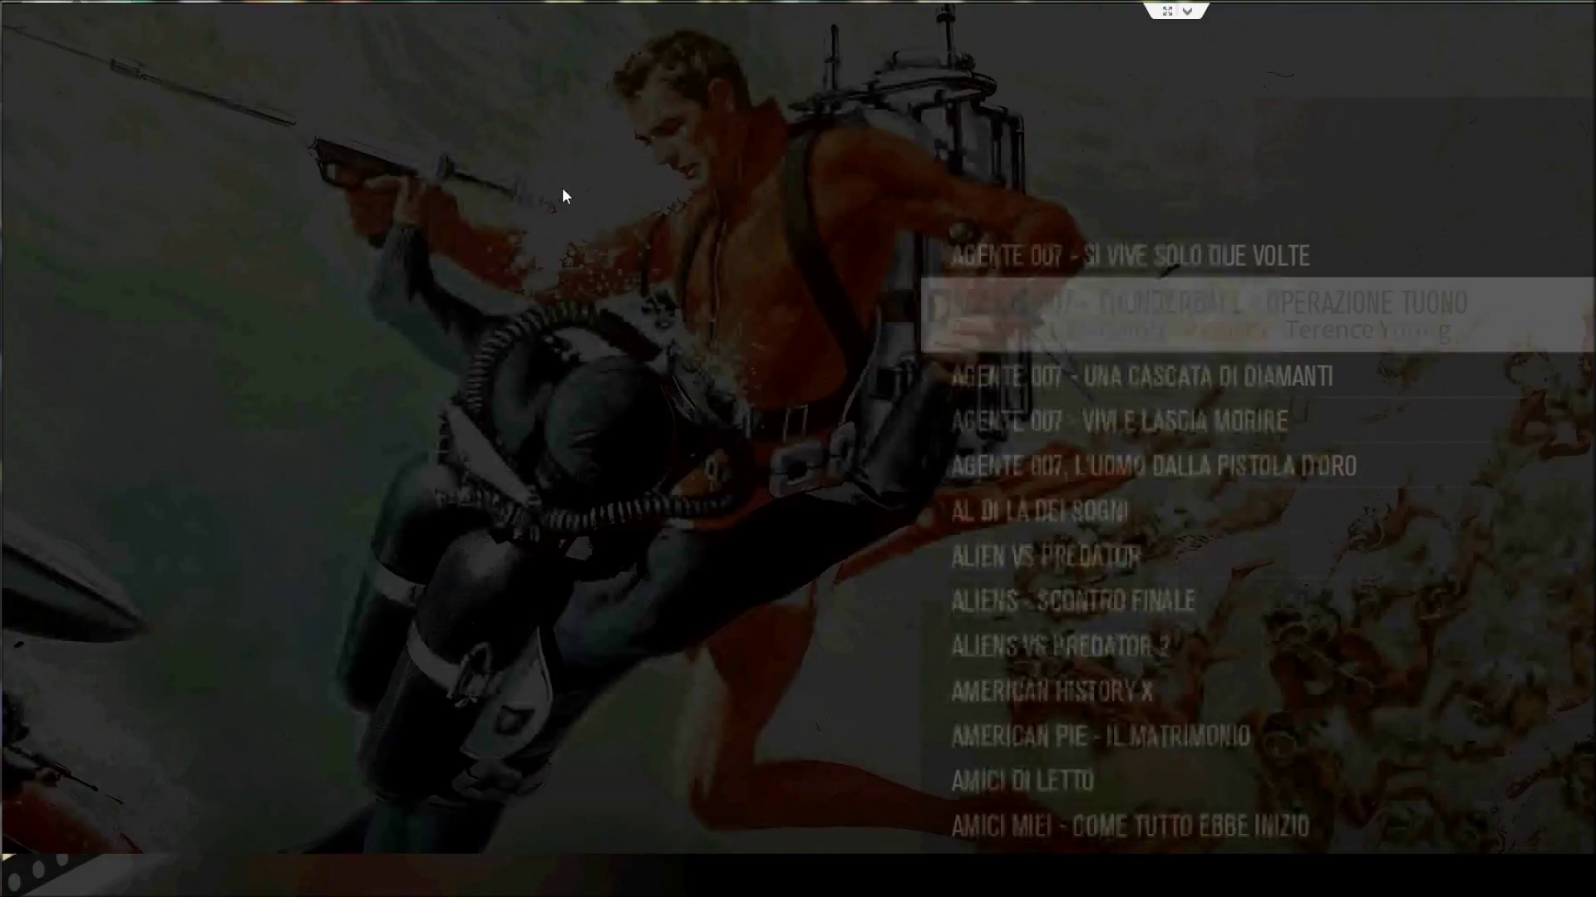
# Examine the media cases of the films down to Anche se è amore non si vede, and return to the home screen
pyautogui.press('Down')
pyautogui.press('Down')
pyautogui.press('Down')
pyautogui.press('Down')
pyautogui.press('Down')
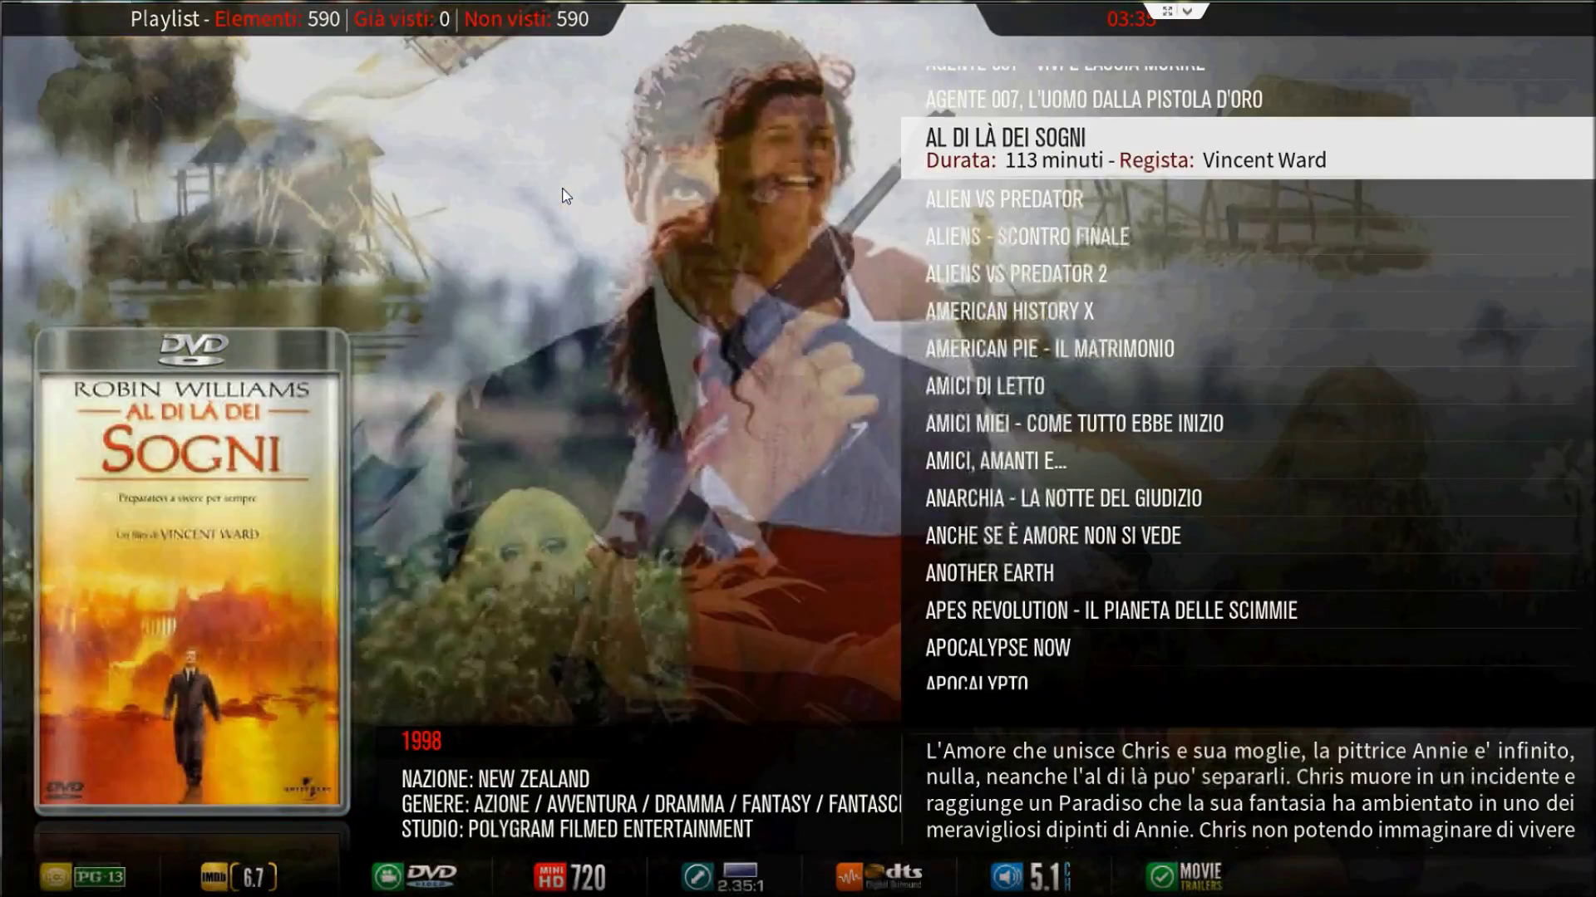
pyautogui.press('Down')
pyautogui.press('Down')
pyautogui.press('Down')
pyautogui.press('Down')
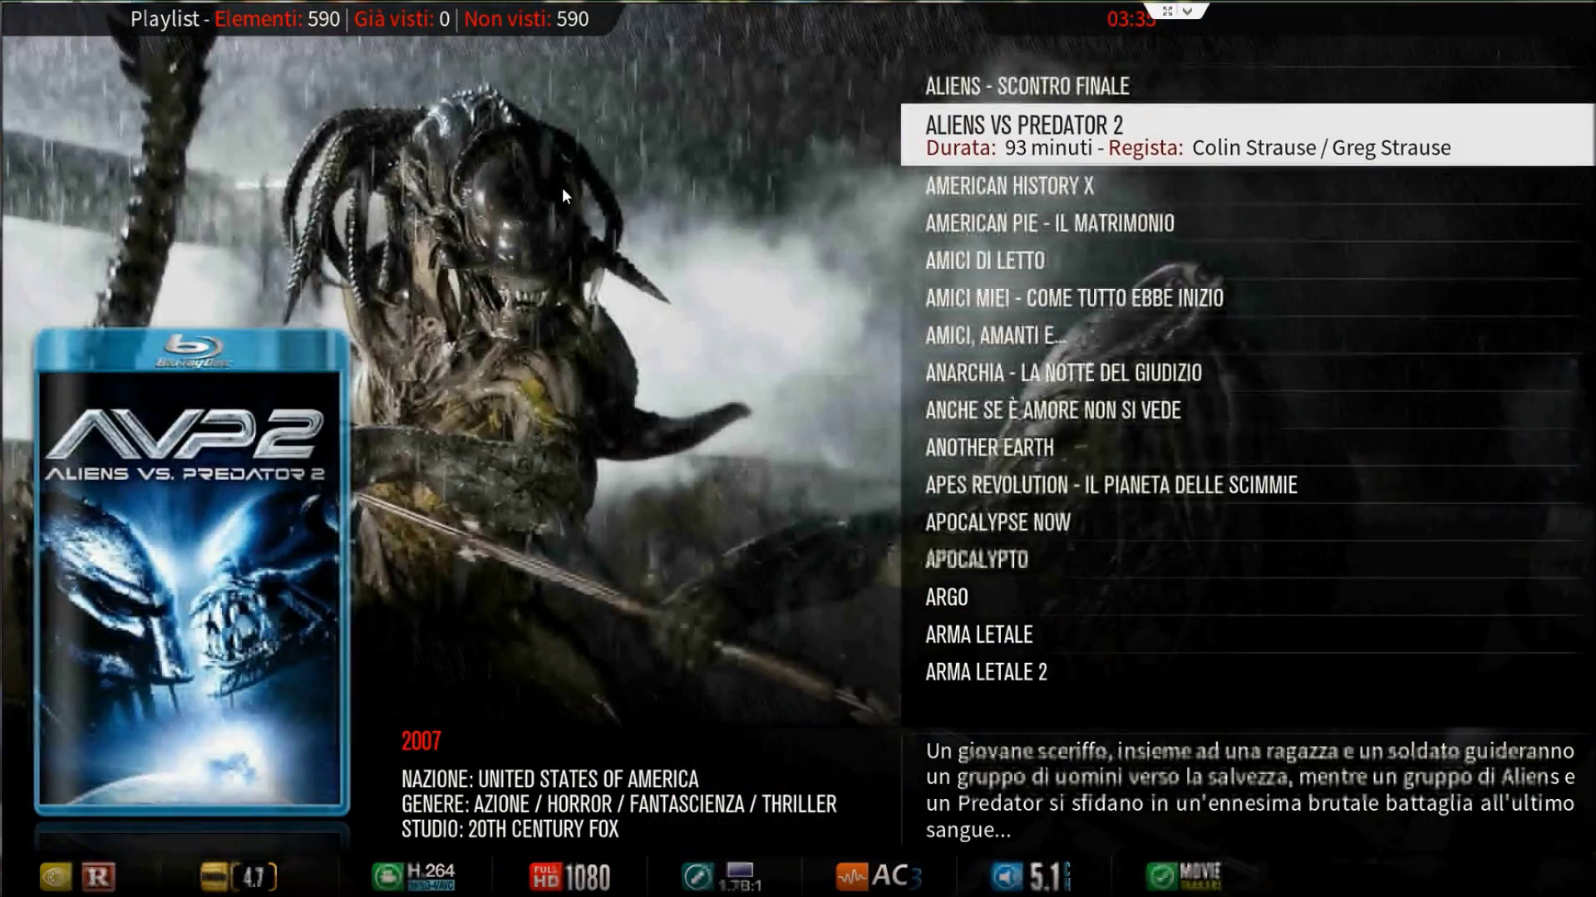
pyautogui.press('Down')
pyautogui.press('Down')
pyautogui.press('Down')
pyautogui.press('Down')
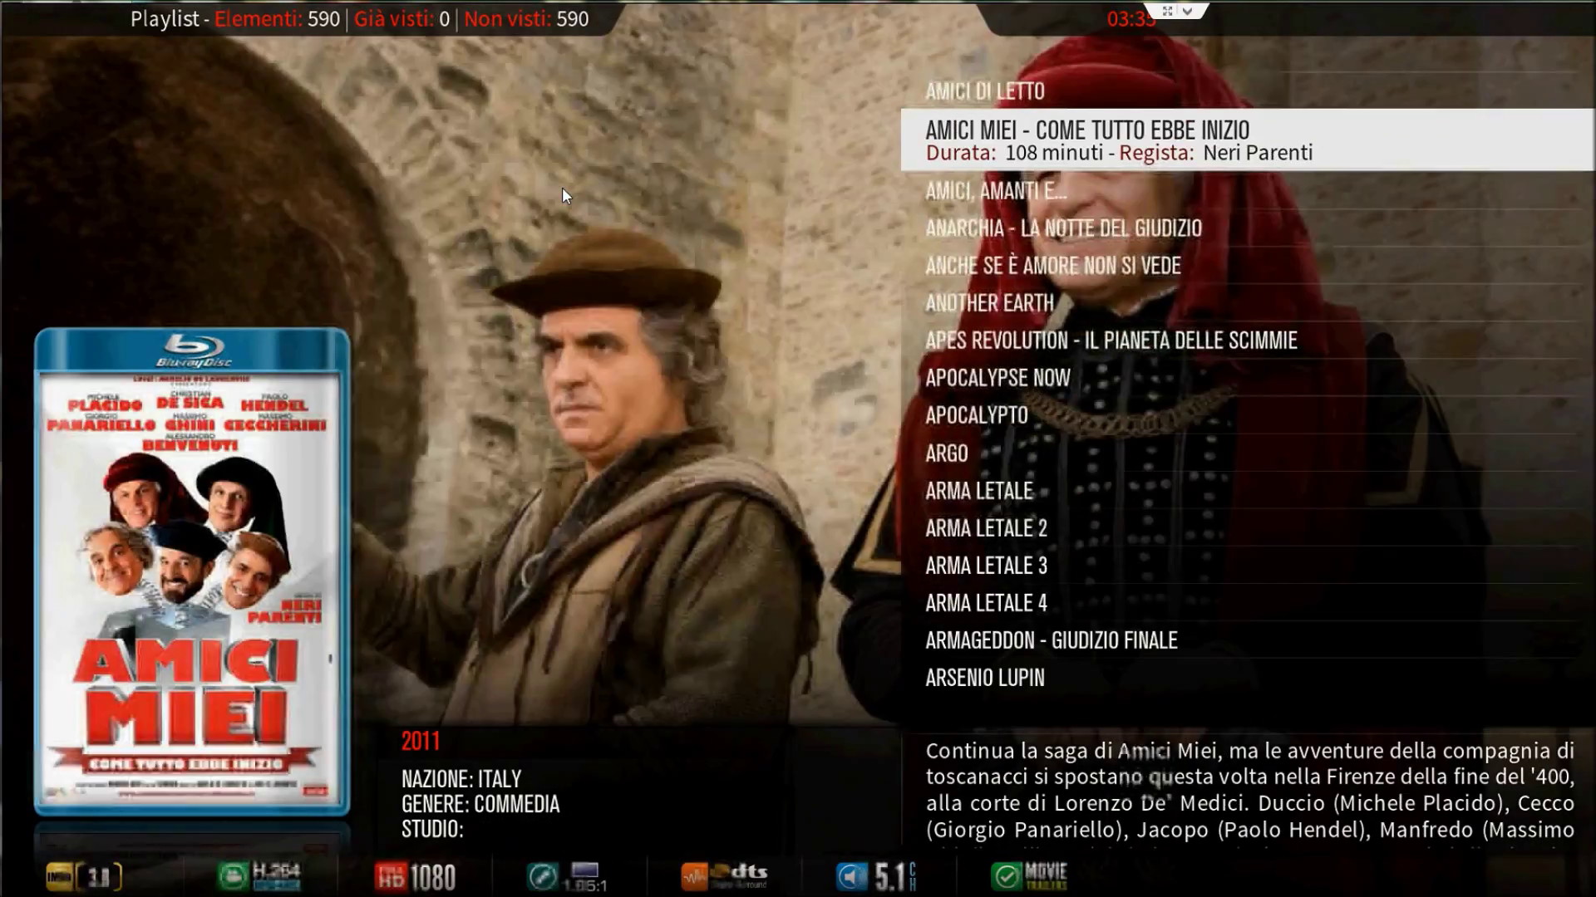
pyautogui.press('Down')
pyautogui.press('Down')
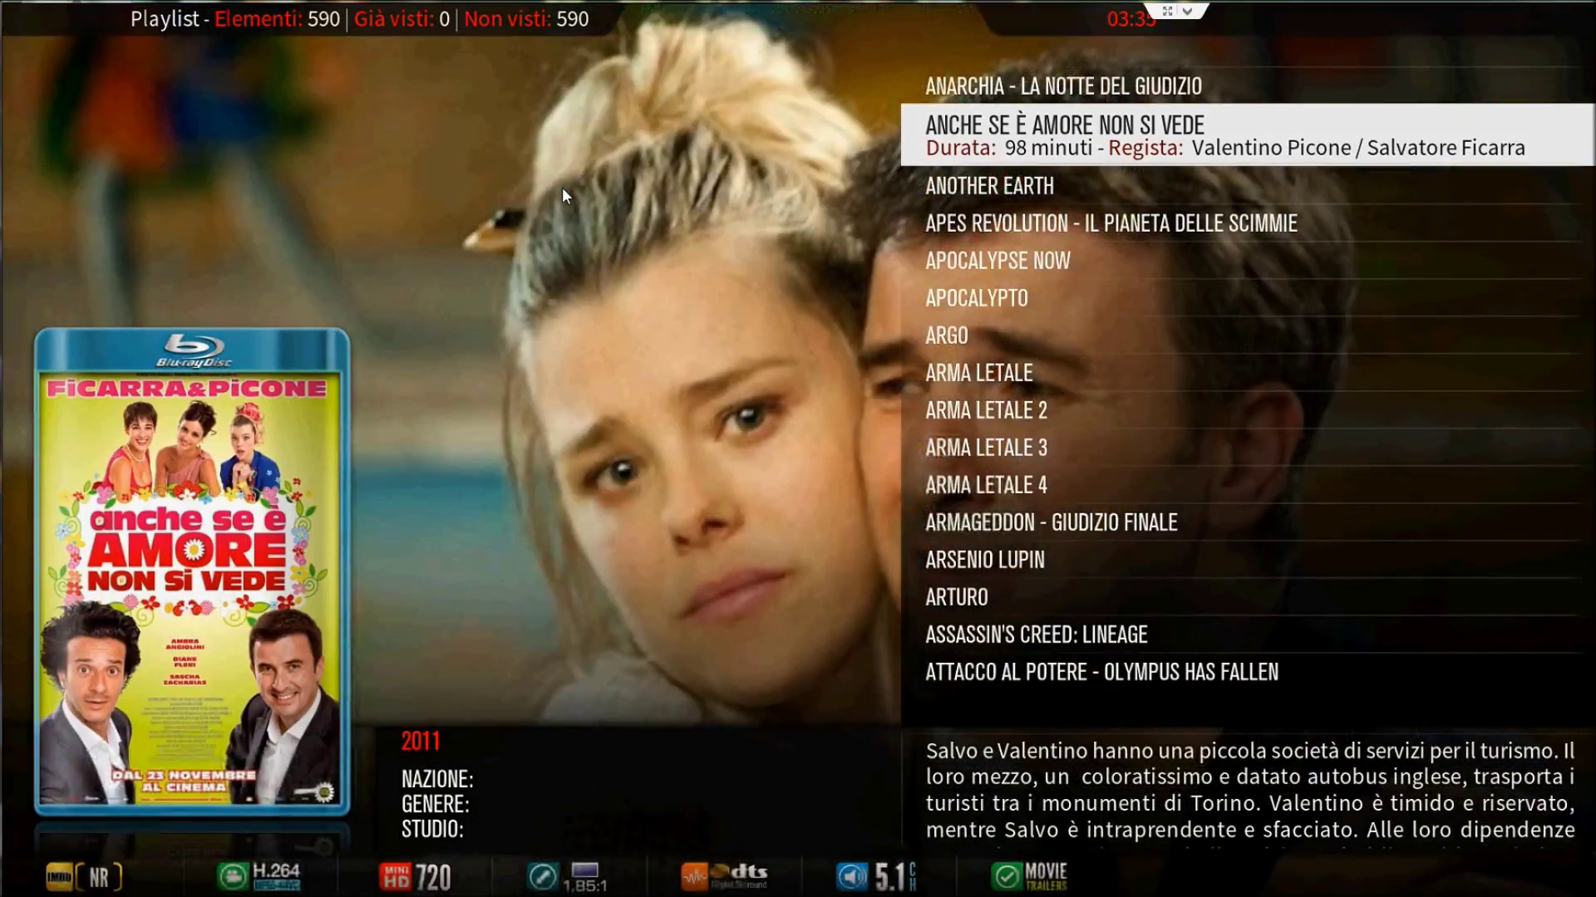
pyautogui.press('Escape')
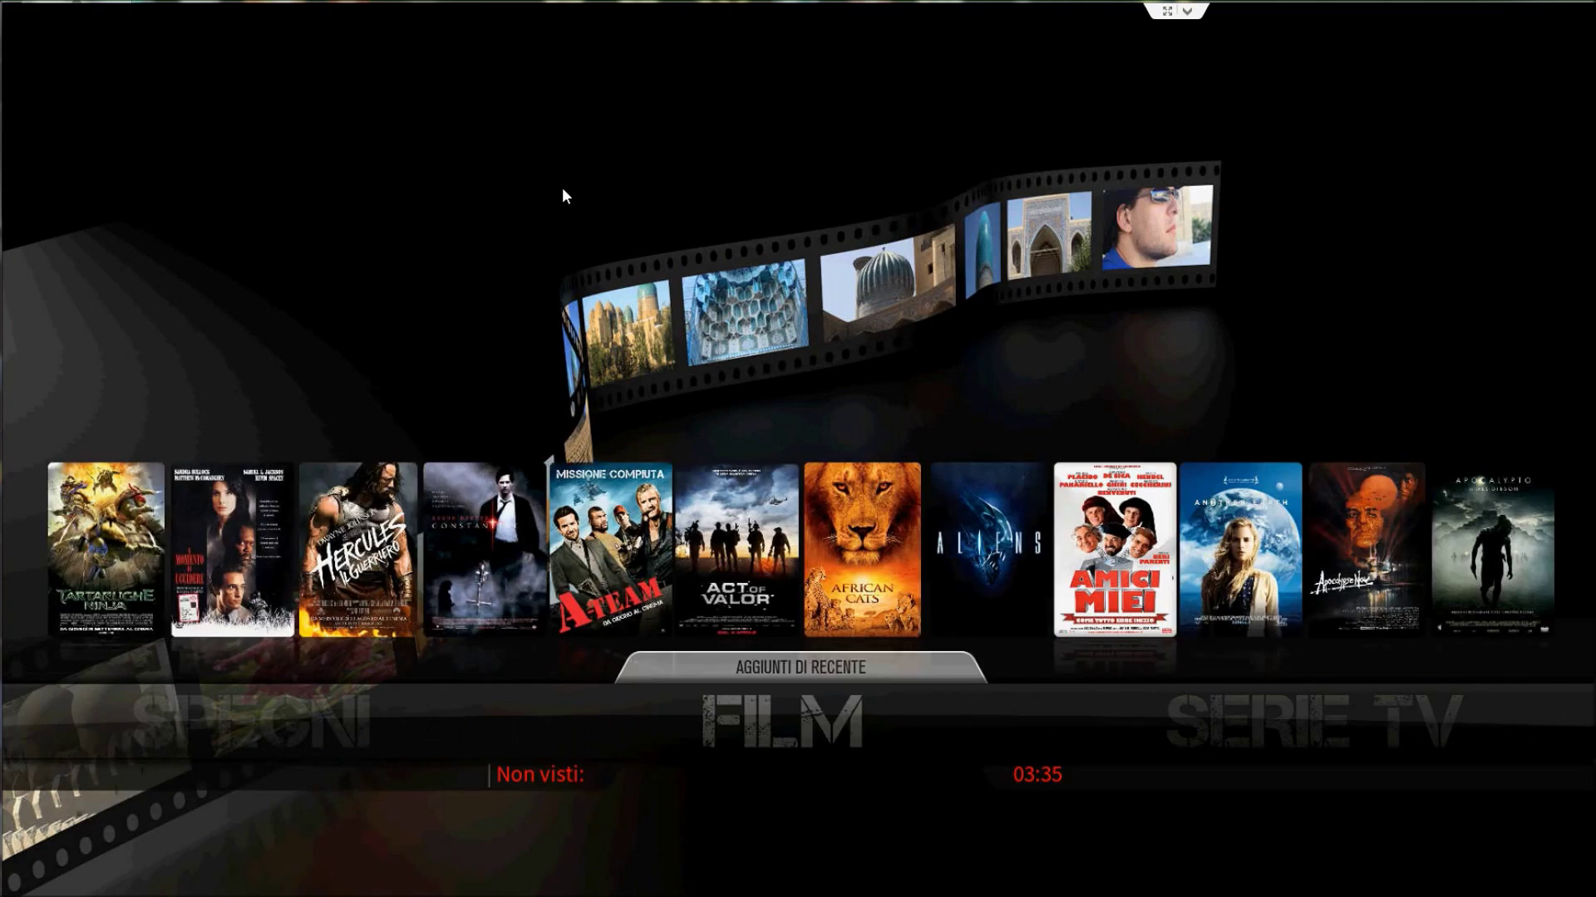
pyautogui.press('Right')
pyautogui.press('Return')
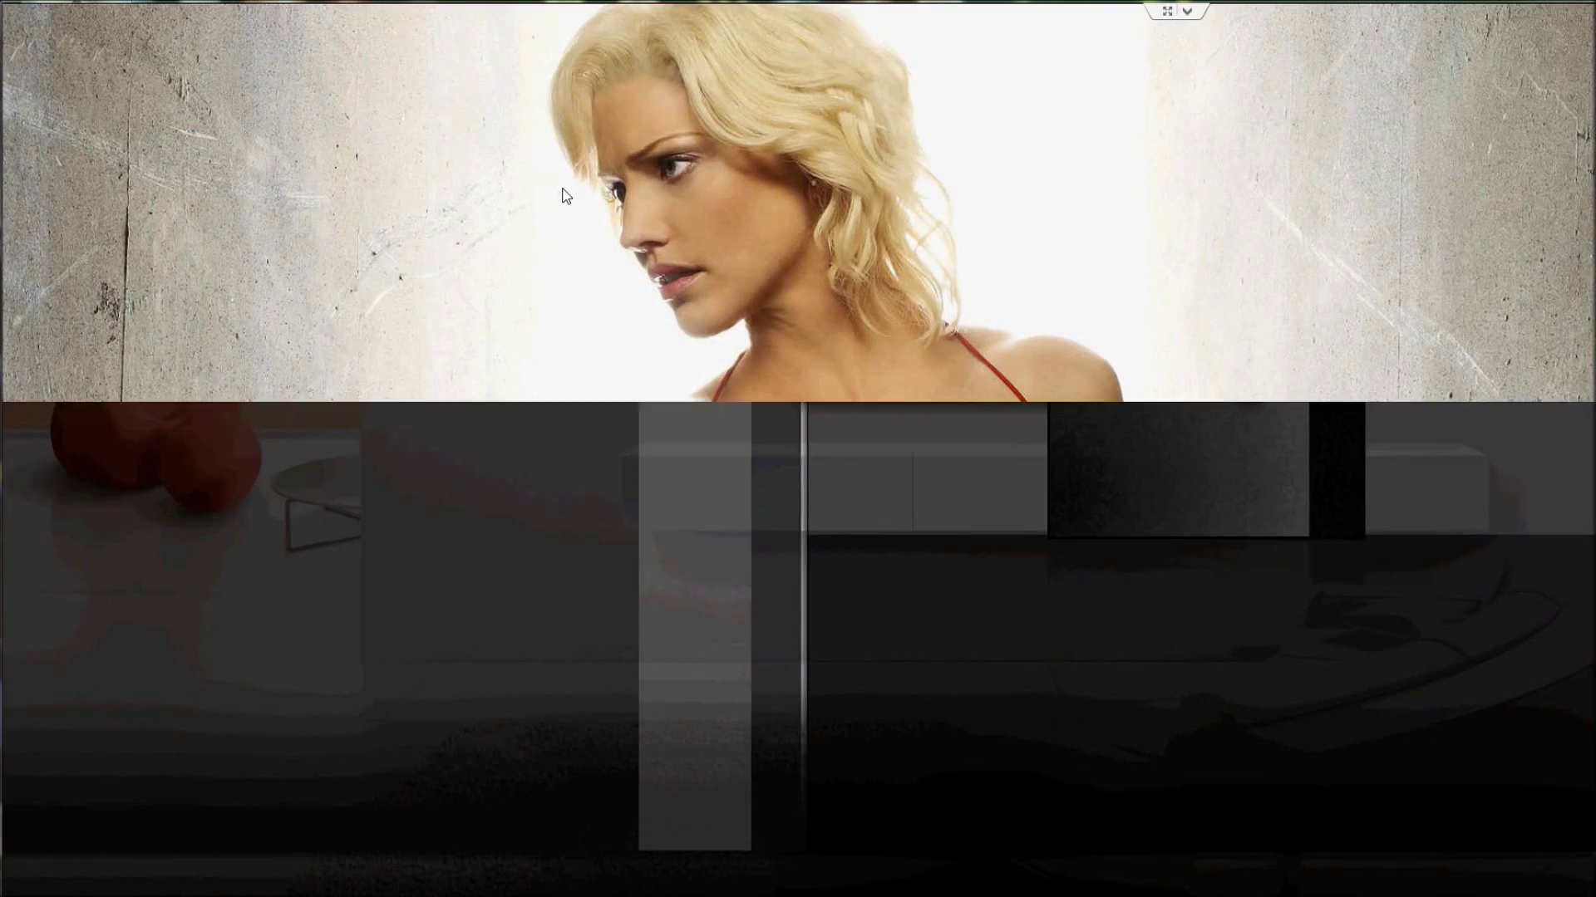
pyautogui.press('BackSpace')
pyautogui.press('Down')
pyautogui.press('Down')
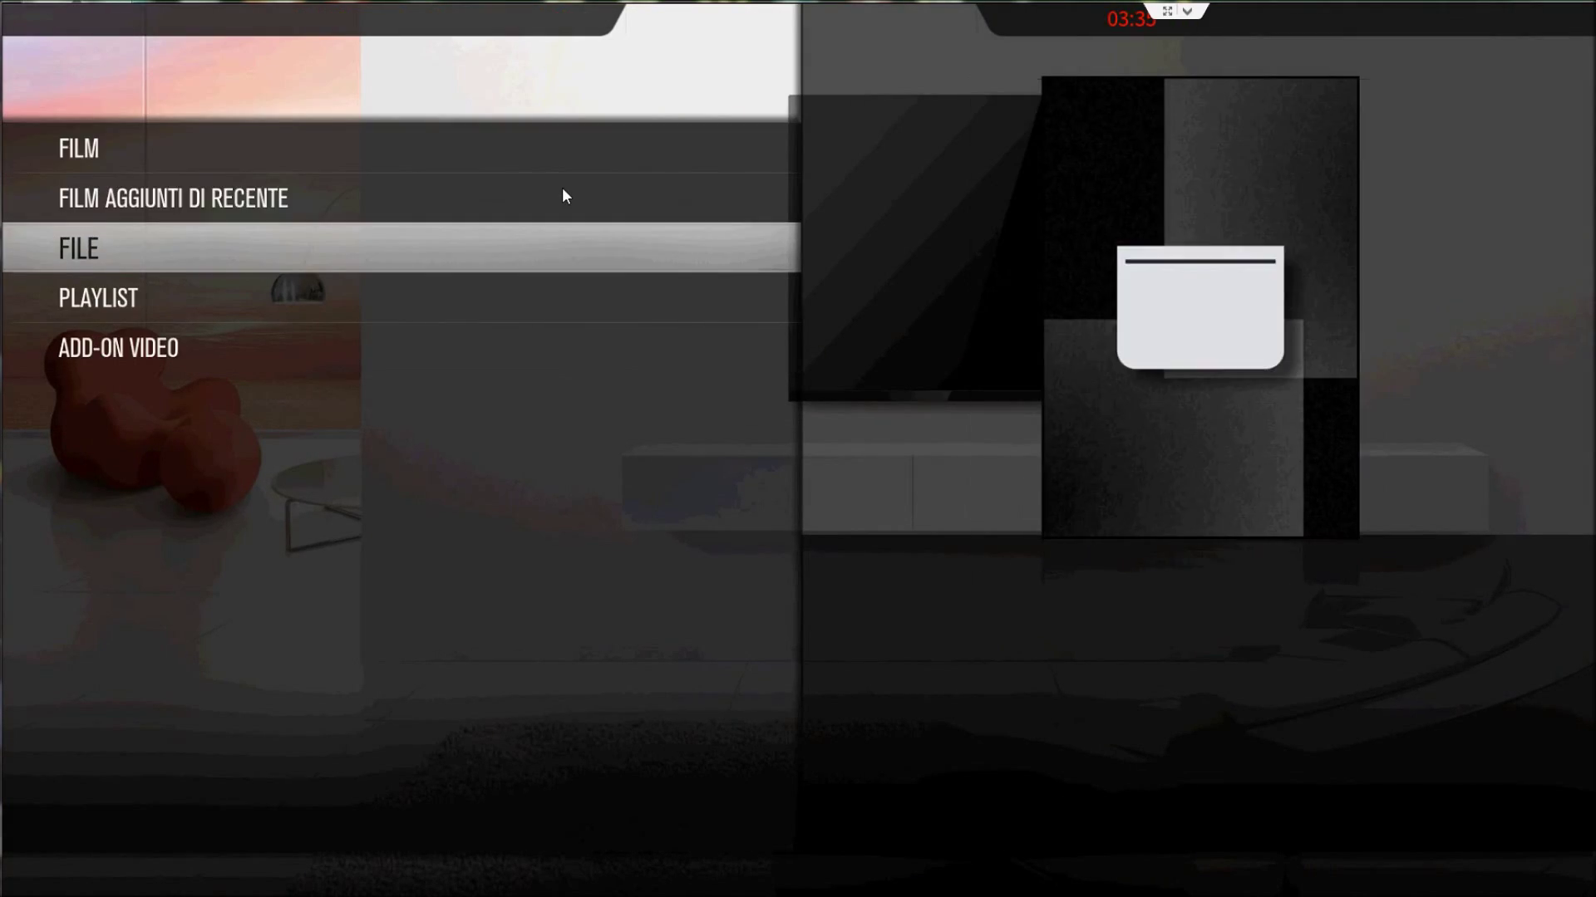
pyautogui.press('Return')
pyautogui.press('BackSpace')
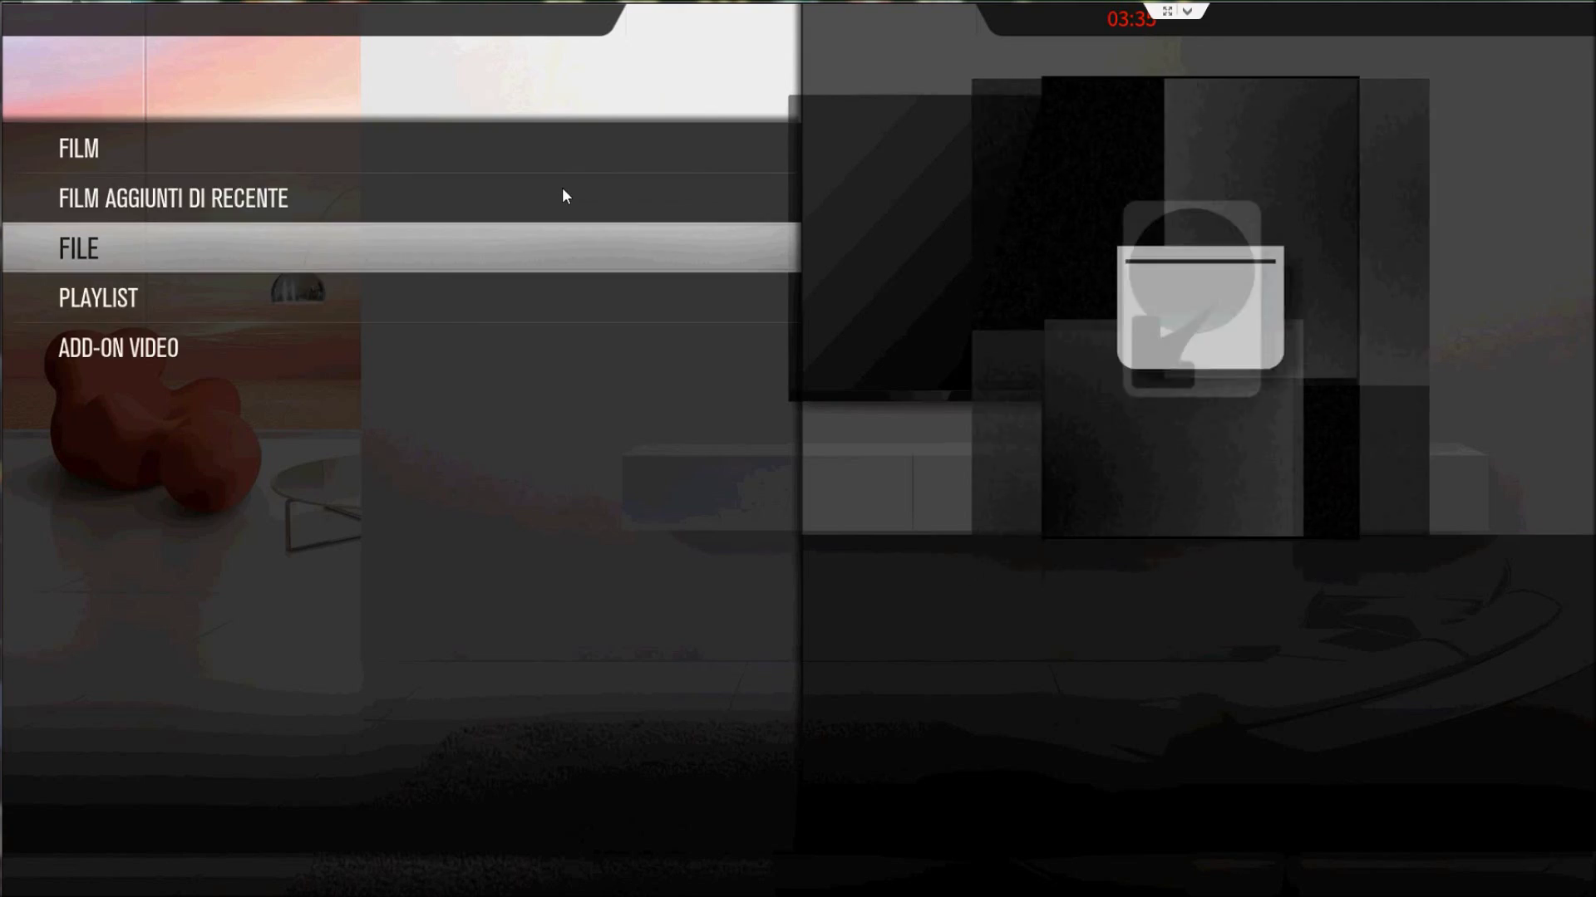
pyautogui.press('Escape')
pyautogui.press('Left')
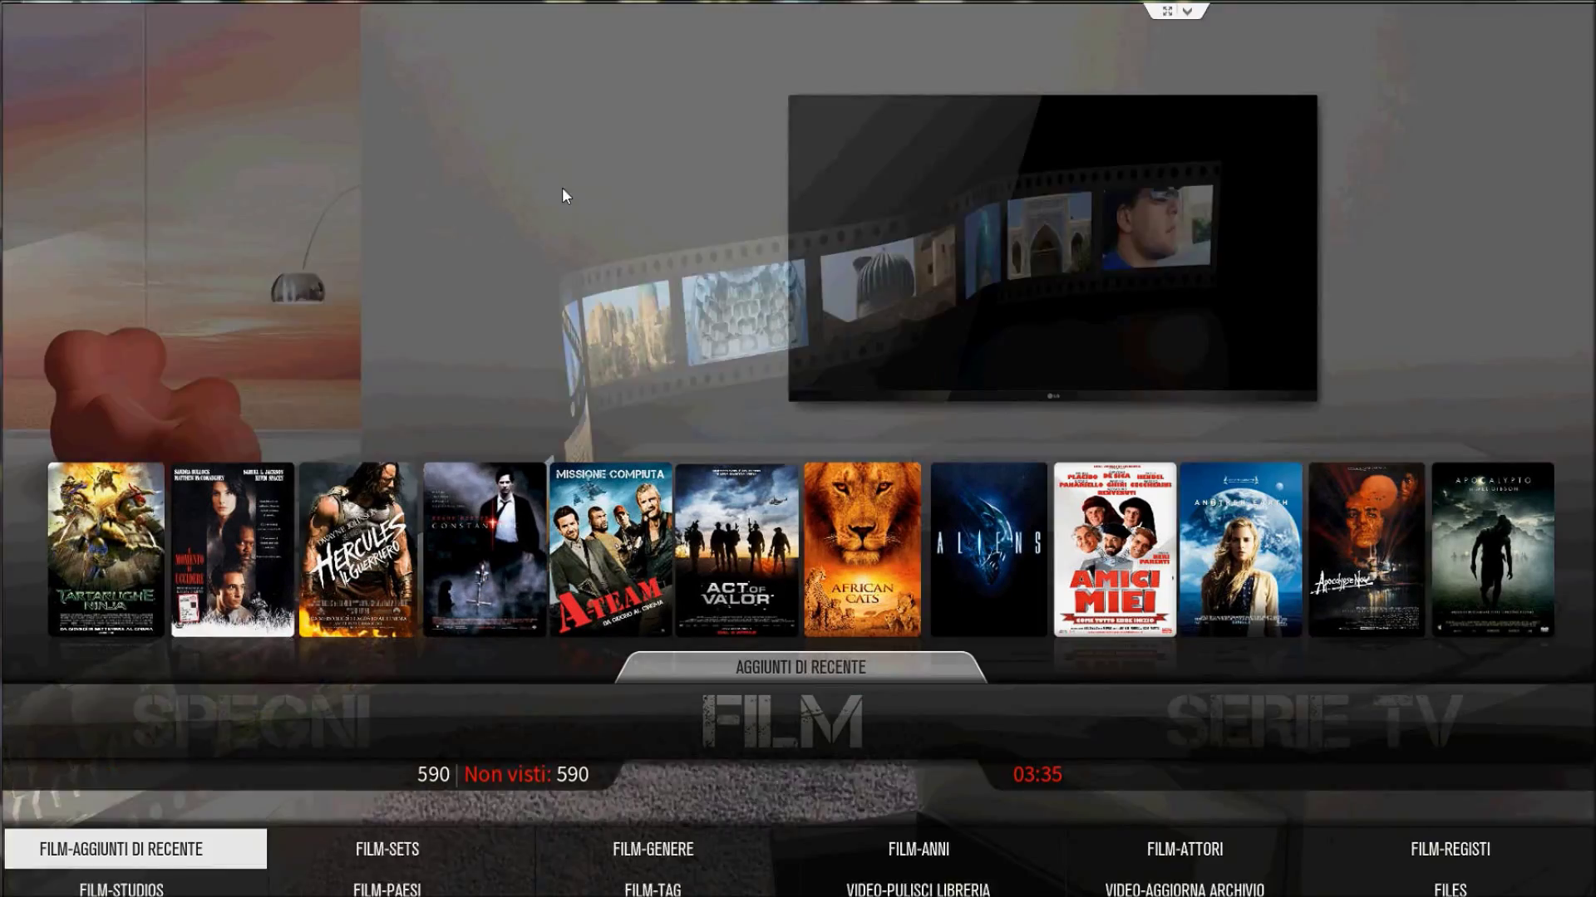
# Start adding a video source from the film files and open its folder browser
pyautogui.press('Return')
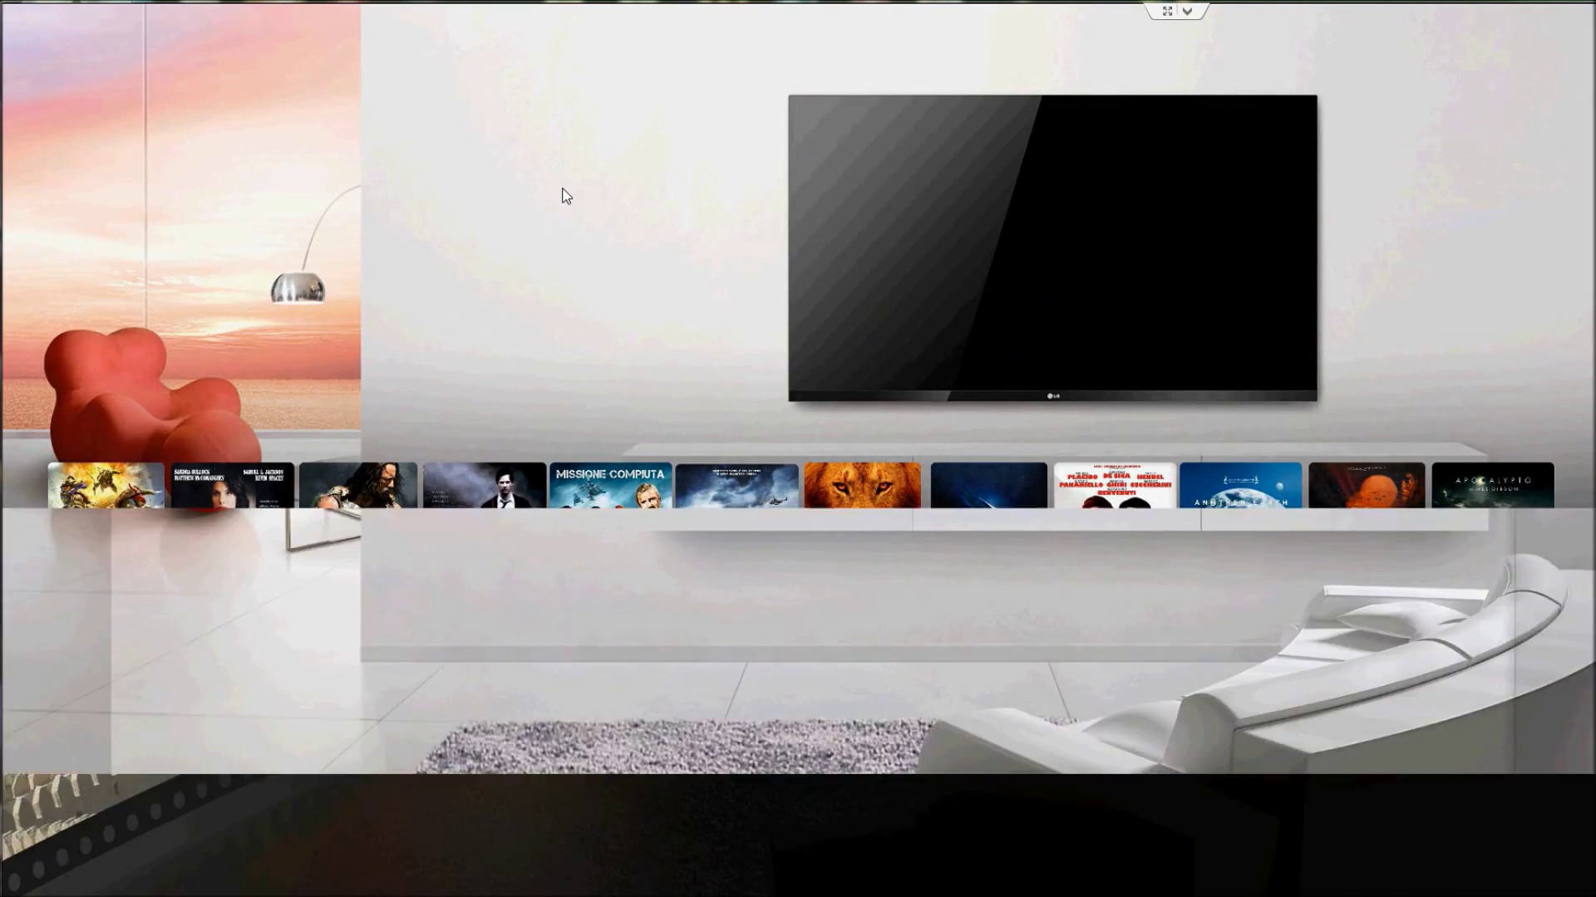
pyautogui.press('Return')
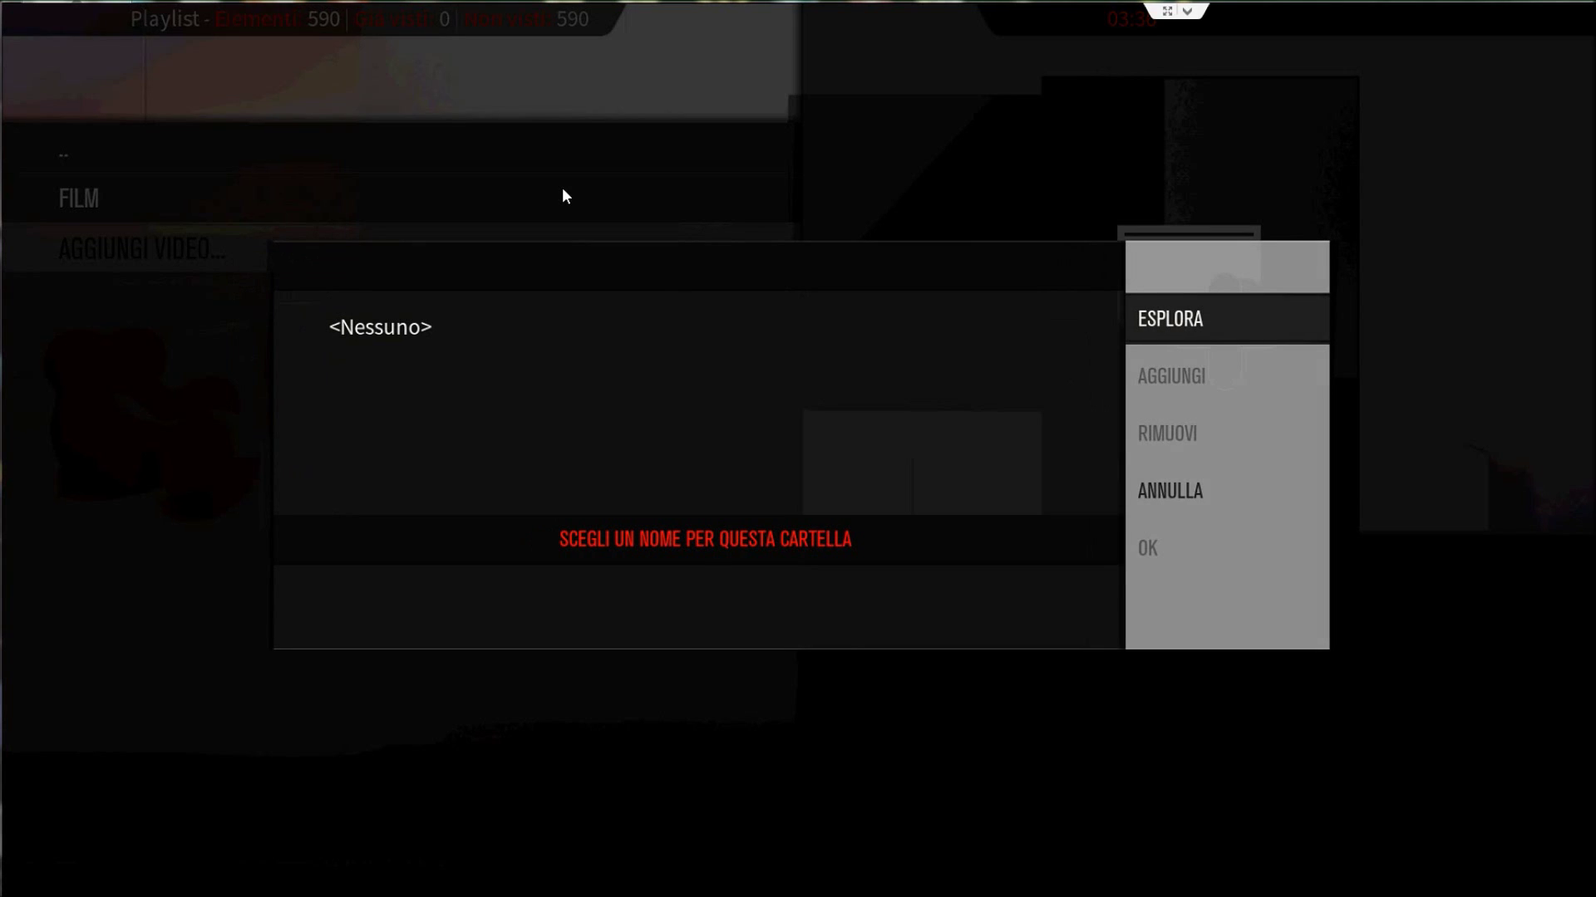
pyautogui.press('Return')
# Set D:\Cartoni hd as the video source's first path and add an empty second path entry
pyautogui.press('Down')
pyautogui.press('Down')
pyautogui.press('Down')
pyautogui.press('Down')
pyautogui.press('Down')
pyautogui.press('Up')
pyautogui.press('Return')
pyautogui.press('Down')
pyautogui.press('Down')
pyautogui.press('Down')
pyautogui.press('Return')
pyautogui.press('Up')
pyautogui.press('Return')
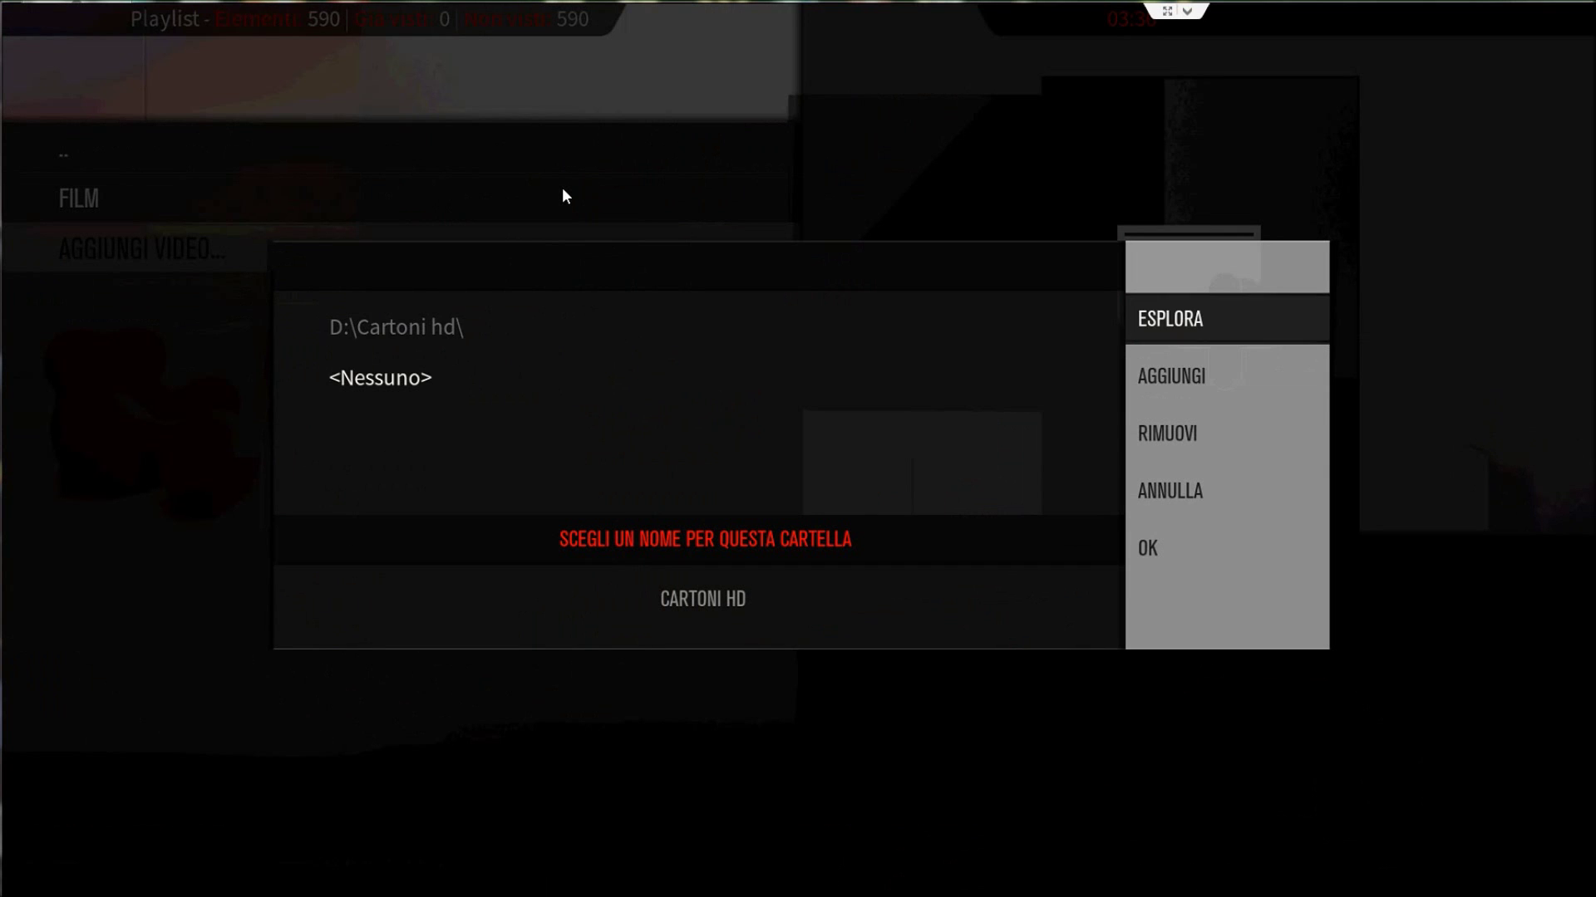
# Set E:\Cartoni hd as the video source's second path and add another path entry
pyautogui.press('Return')
pyautogui.press('Down')
pyautogui.press('Down')
pyautogui.press('Down')
pyautogui.press('Down')
pyautogui.press('Down')
pyautogui.press('Down')
pyautogui.press('Down')
pyautogui.press('Down')
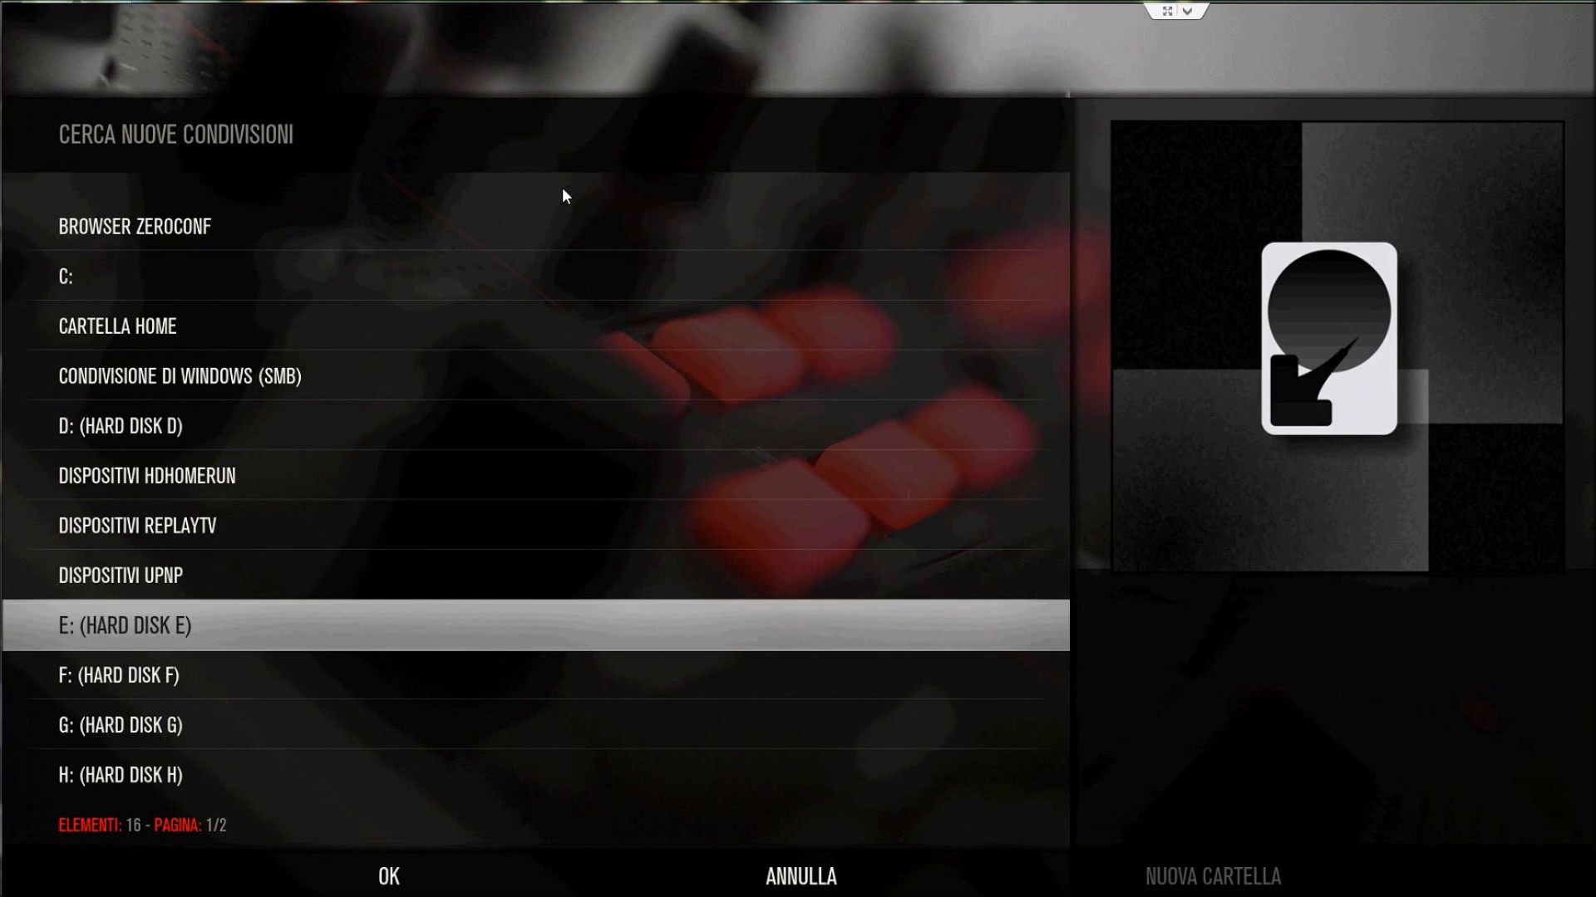
pyautogui.press('Return')
pyautogui.press('Down')
pyautogui.press('Down')
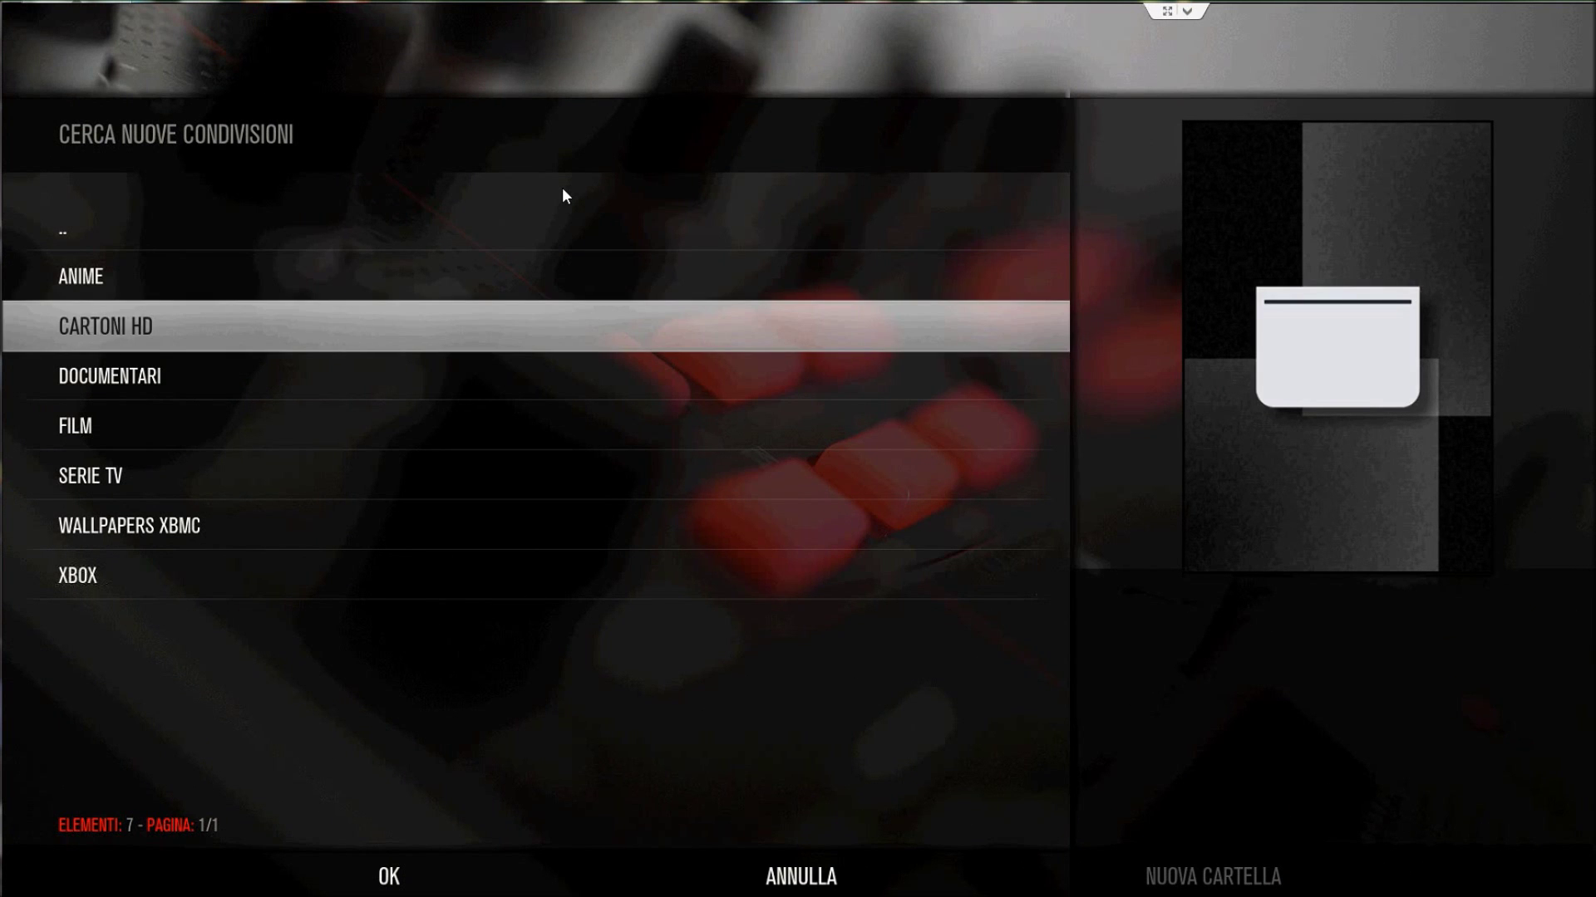
pyautogui.press('Return')
pyautogui.press('Up')
pyautogui.press('Return')
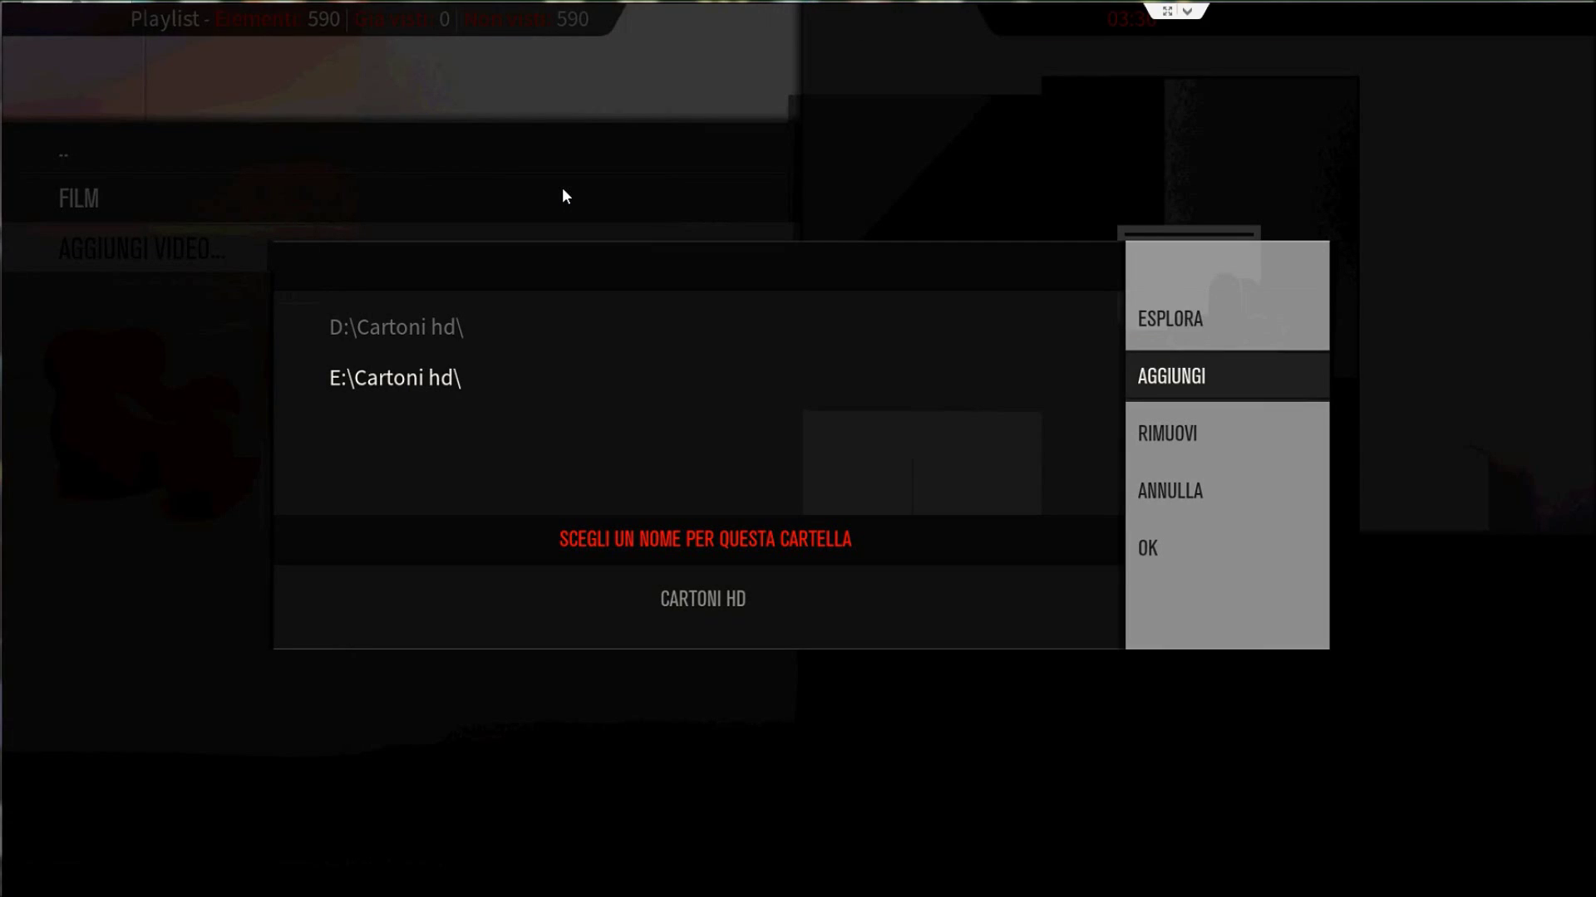
# Set F:\Cartoni HD as the video source's third path and add another path entry
pyautogui.press('Return')
pyautogui.press('Down')
pyautogui.press('Down')
pyautogui.press('Down')
pyautogui.press('Down')
pyautogui.press('Down')
pyautogui.press('Down')
pyautogui.press('Down')
pyautogui.press('Down')
pyautogui.press('Down')
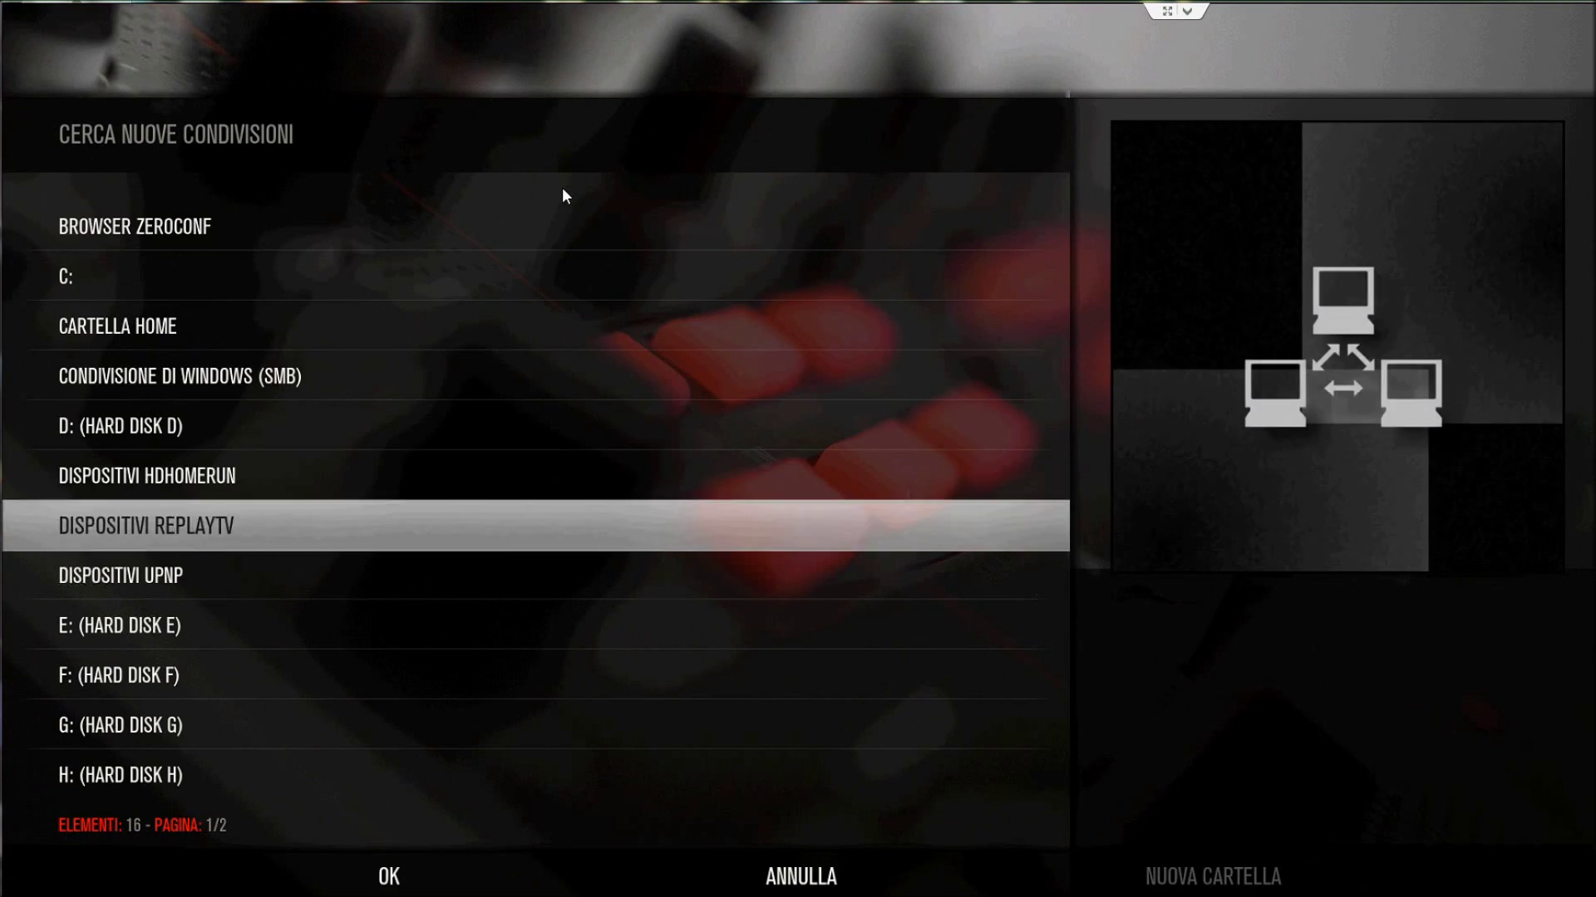
pyautogui.press('Return')
pyautogui.press('Down')
pyautogui.press('Down')
pyautogui.press('Down')
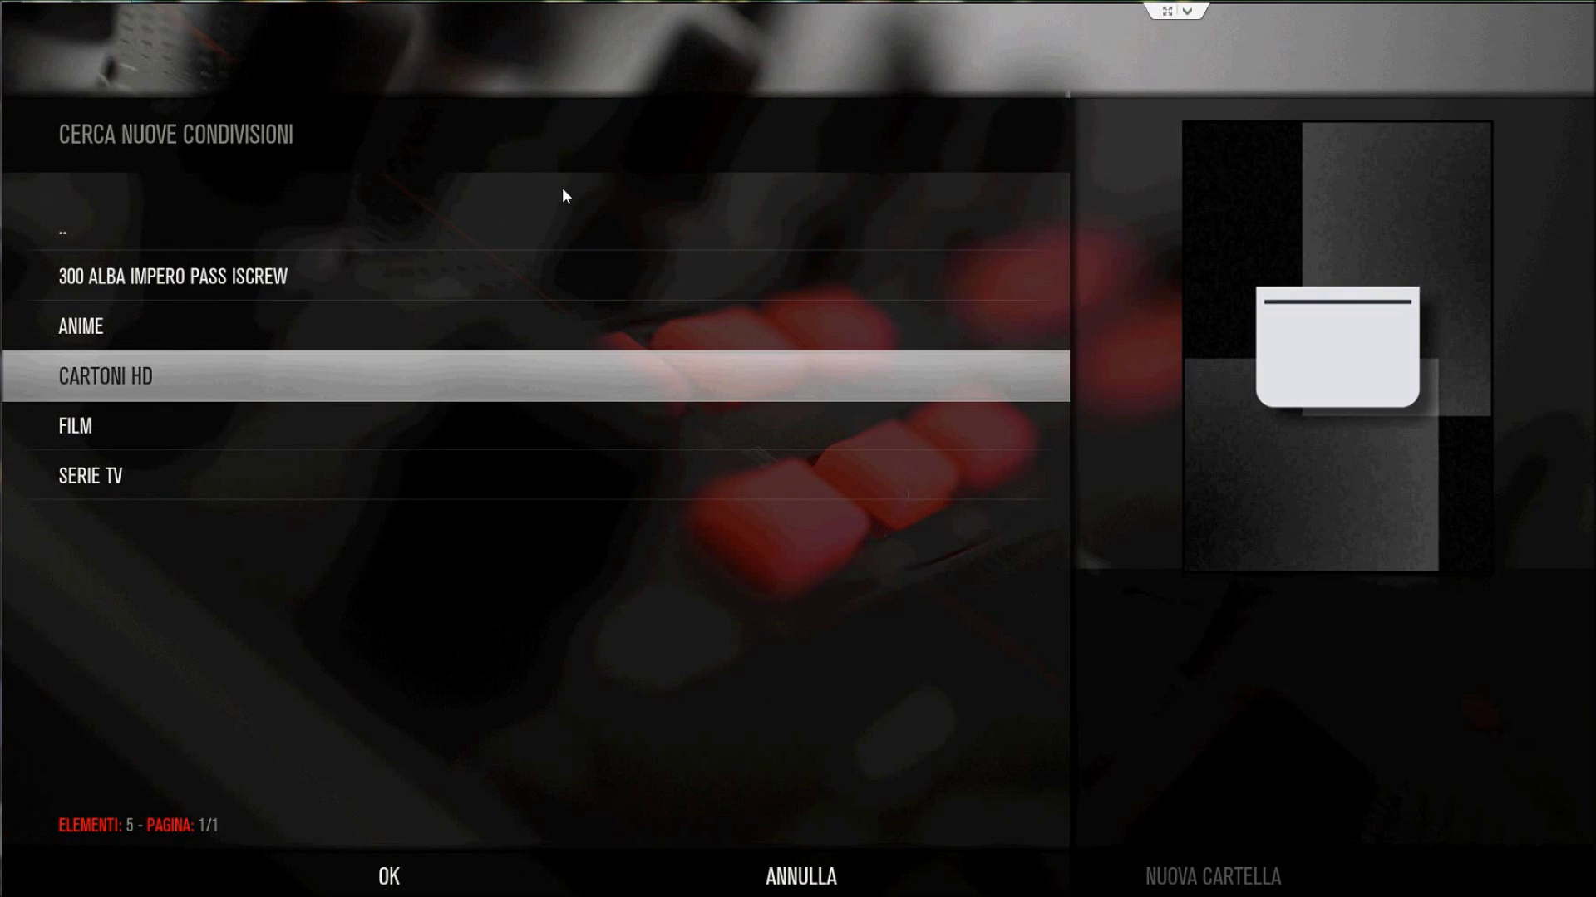
pyautogui.press('Return')
pyautogui.press('Up')
pyautogui.press('Return')
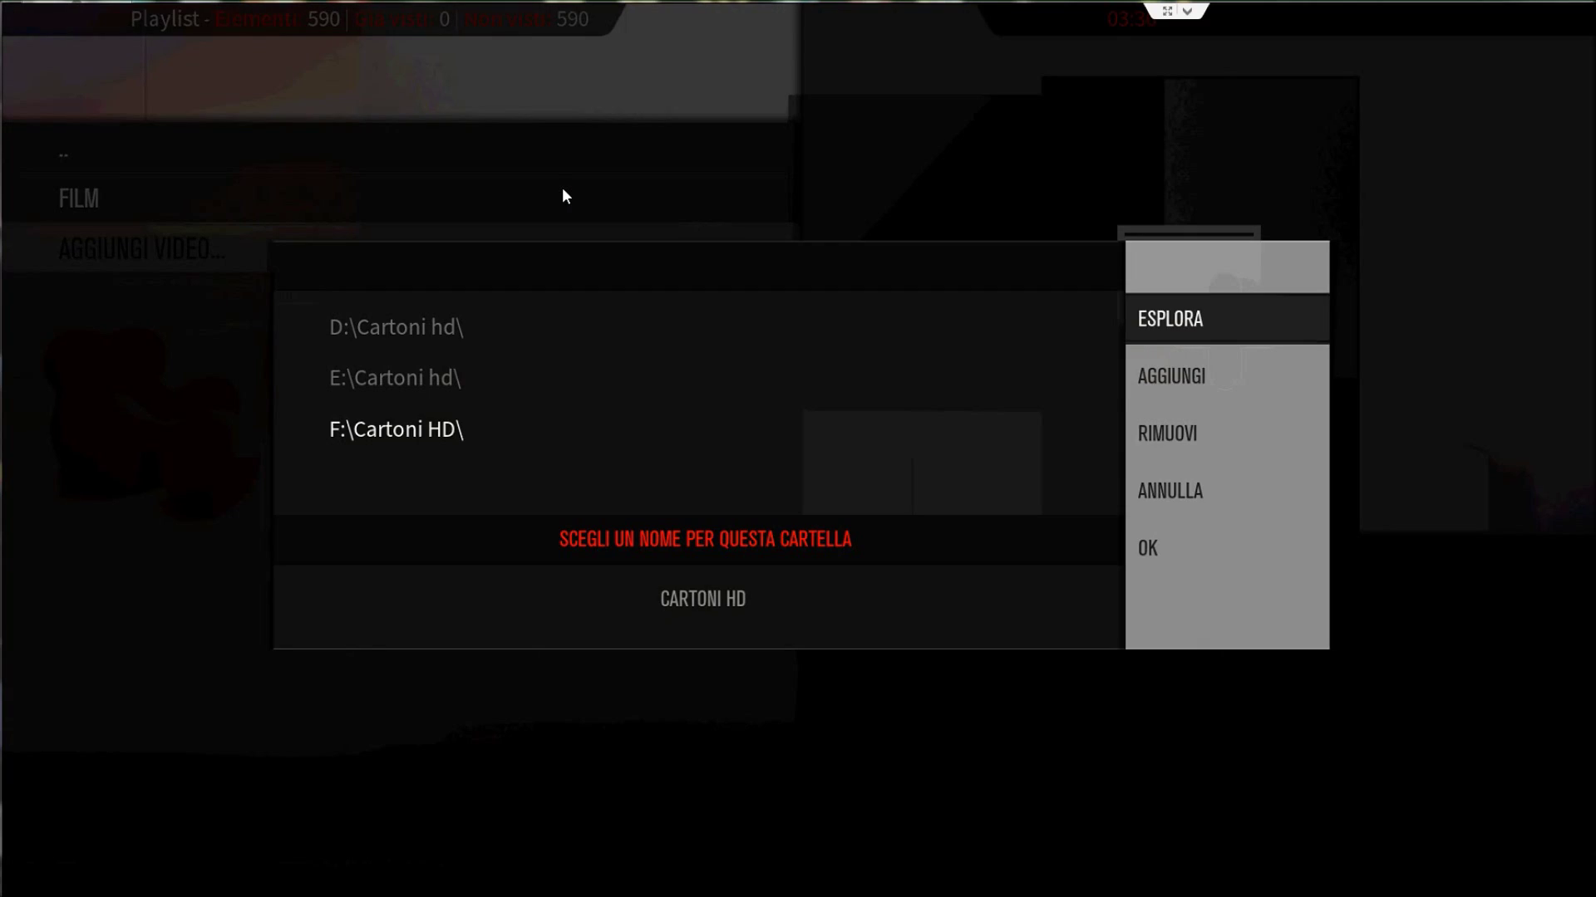
# Set G:\Cartoni Hd as the video source's fourth path and add another path entry
pyautogui.press('Return')
pyautogui.press('Down')
pyautogui.press('Down')
pyautogui.press('Down')
pyautogui.press('Down')
pyautogui.press('Down')
pyautogui.press('Down')
pyautogui.press('Down')
pyautogui.press('Down')
pyautogui.press('Down')
pyautogui.press('Down')
pyautogui.press('Down')
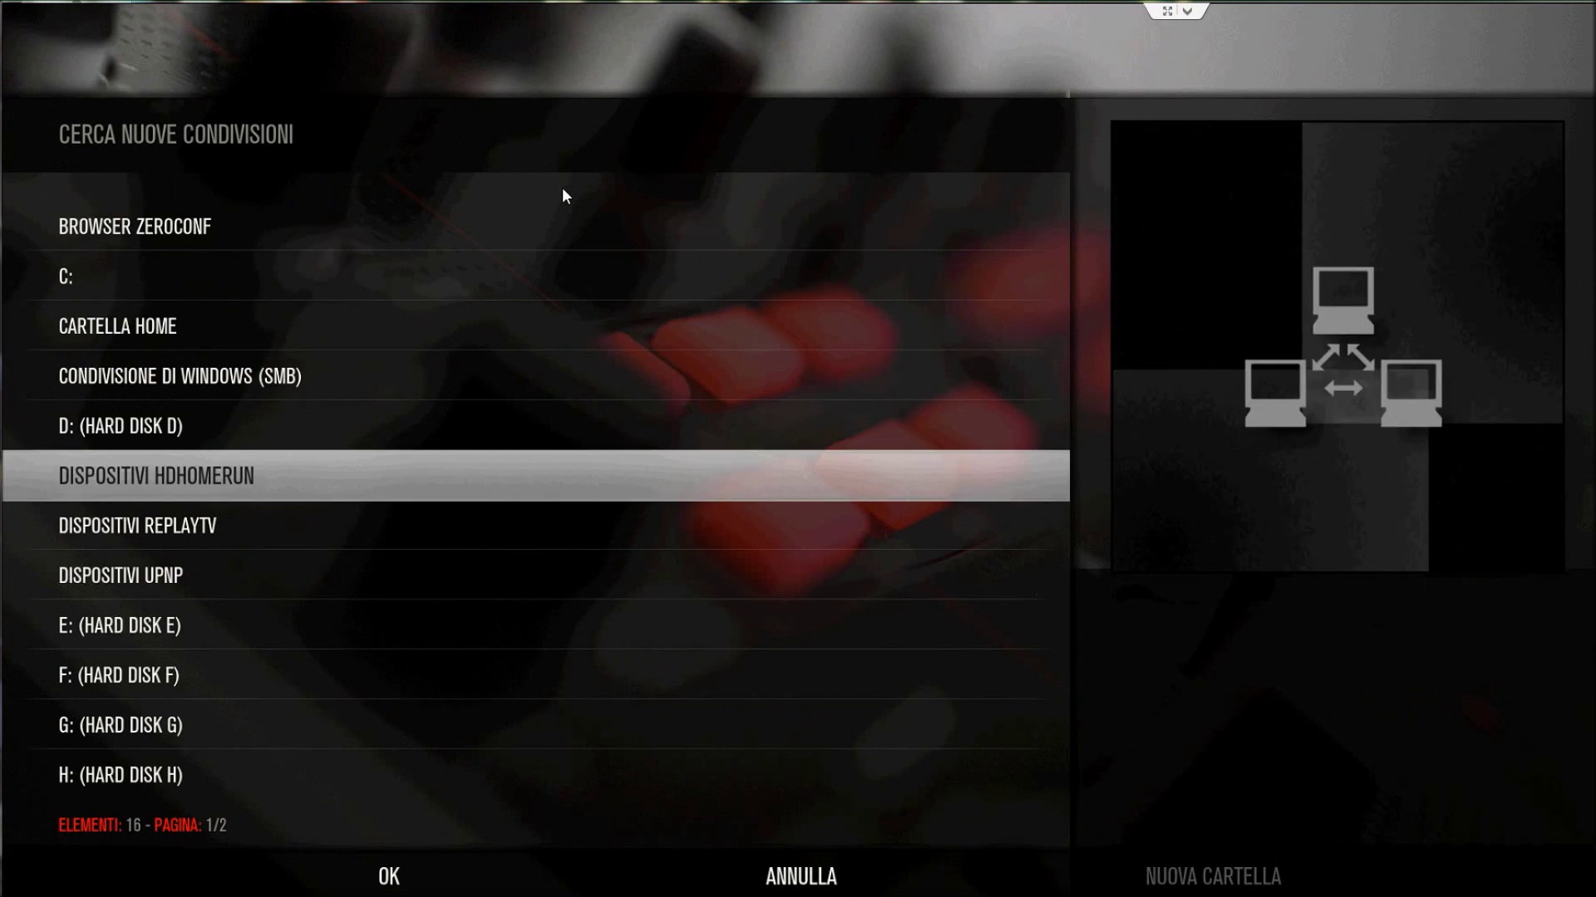
pyautogui.press('Up')
pyautogui.press('Return')
pyautogui.press('Down')
pyautogui.press('Down')
pyautogui.press('Down')
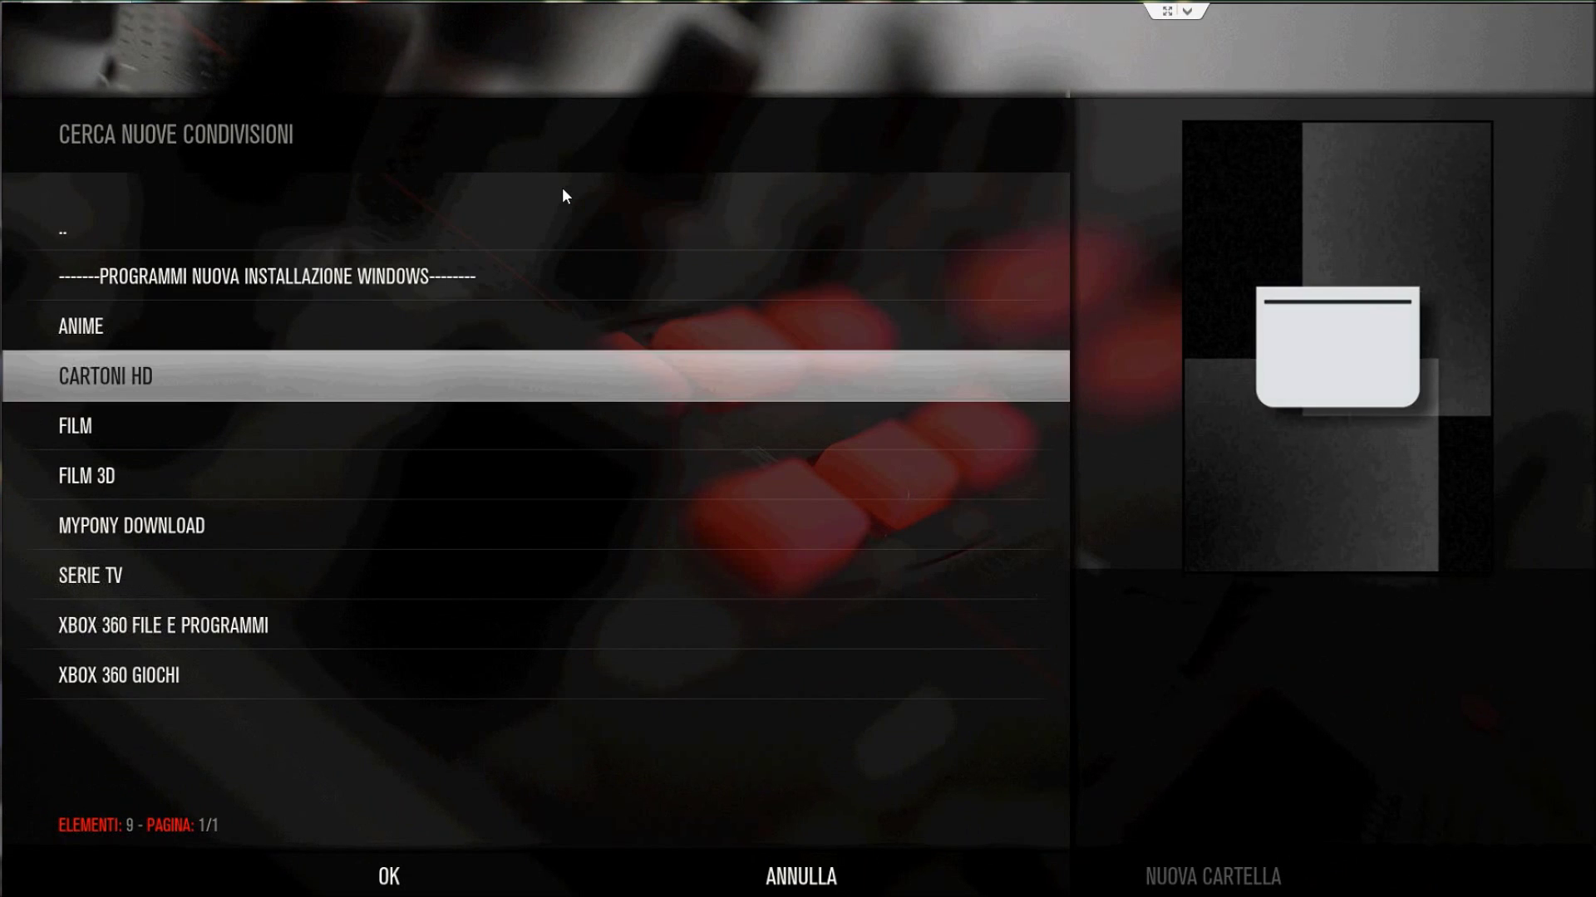
pyautogui.press('Return')
pyautogui.press('Return')
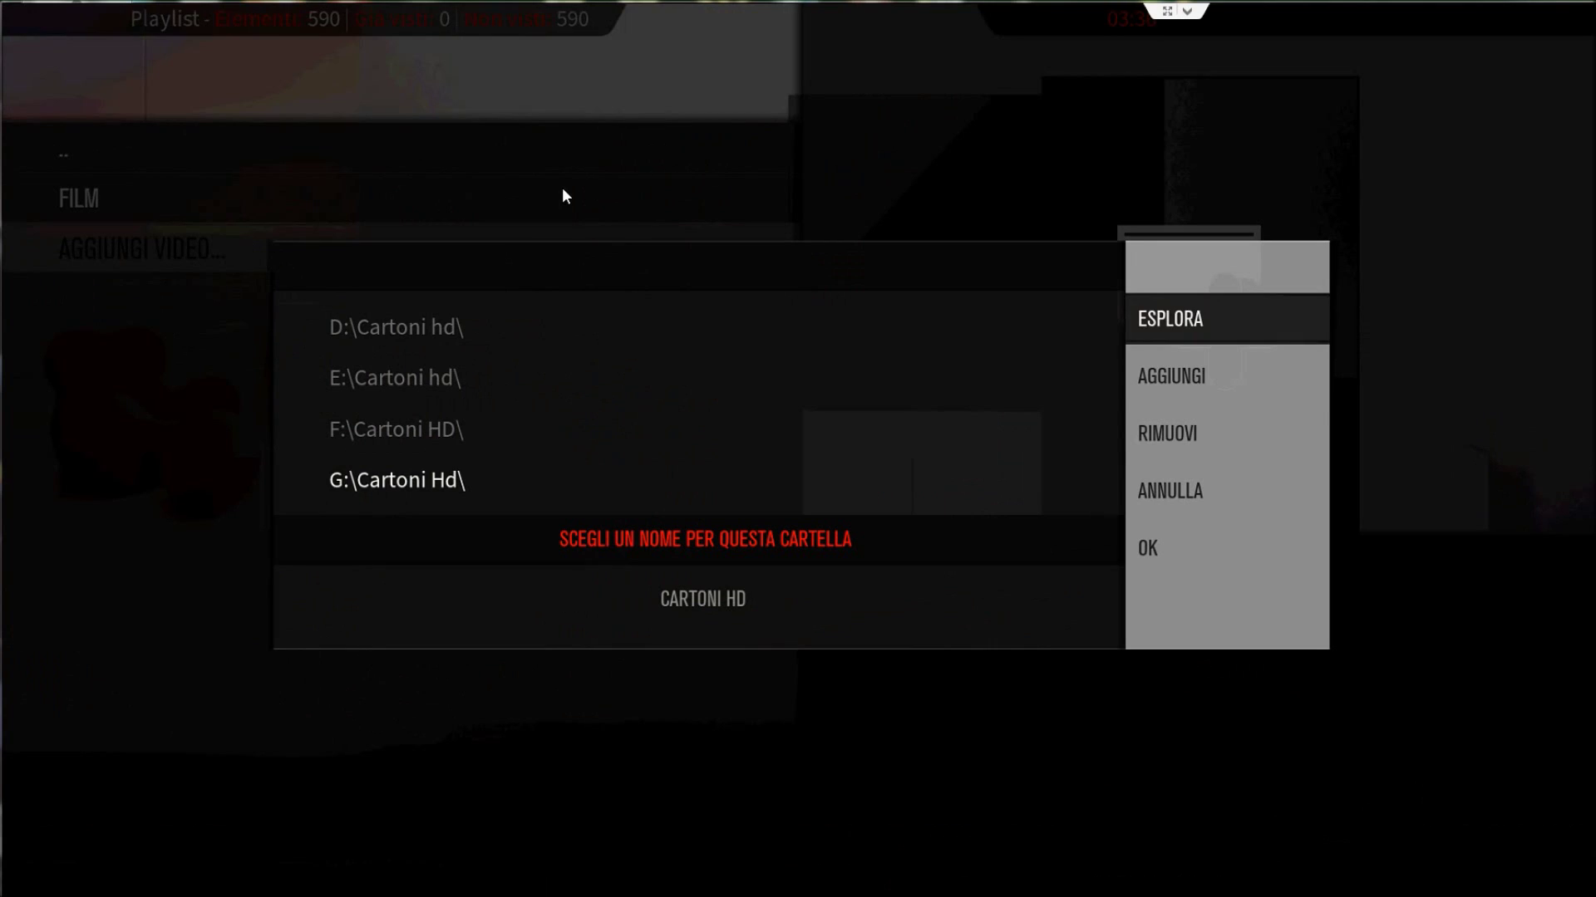
# Set H:\Cartoni HD as the video source's fifth path
pyautogui.press('Return')
pyautogui.press('Down')
pyautogui.press('Down')
pyautogui.press('Down')
pyautogui.press('Down')
pyautogui.press('Down')
pyautogui.press('Down')
pyautogui.press('Down')
pyautogui.press('Down')
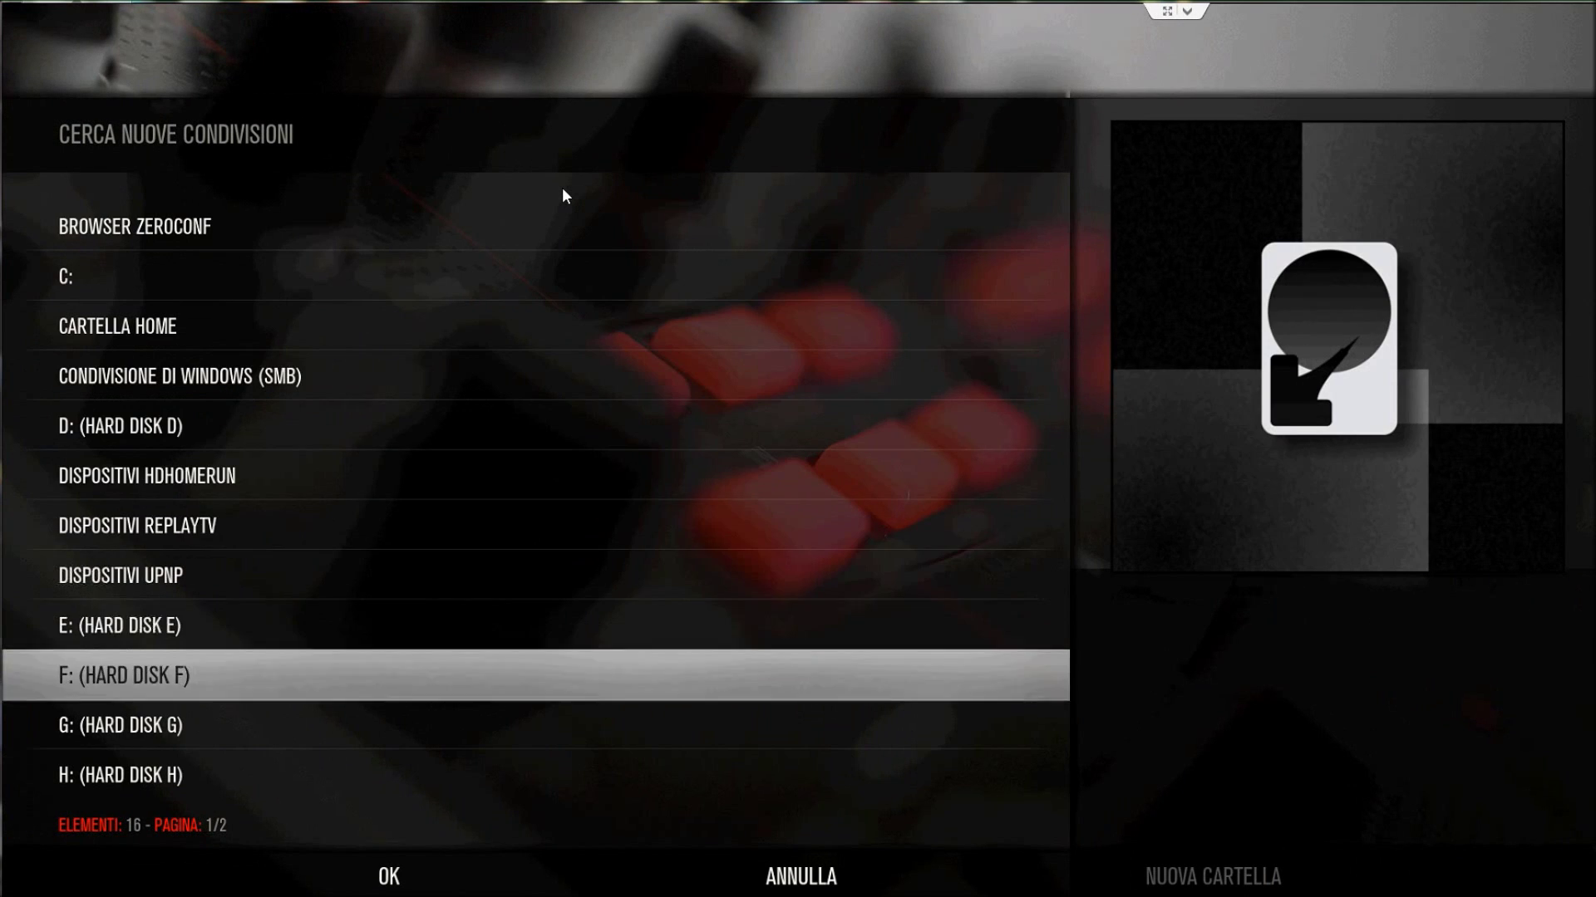
pyautogui.press('Return')
pyautogui.press('Down')
pyautogui.press('Down')
pyautogui.press('Down')
pyautogui.press('Down')
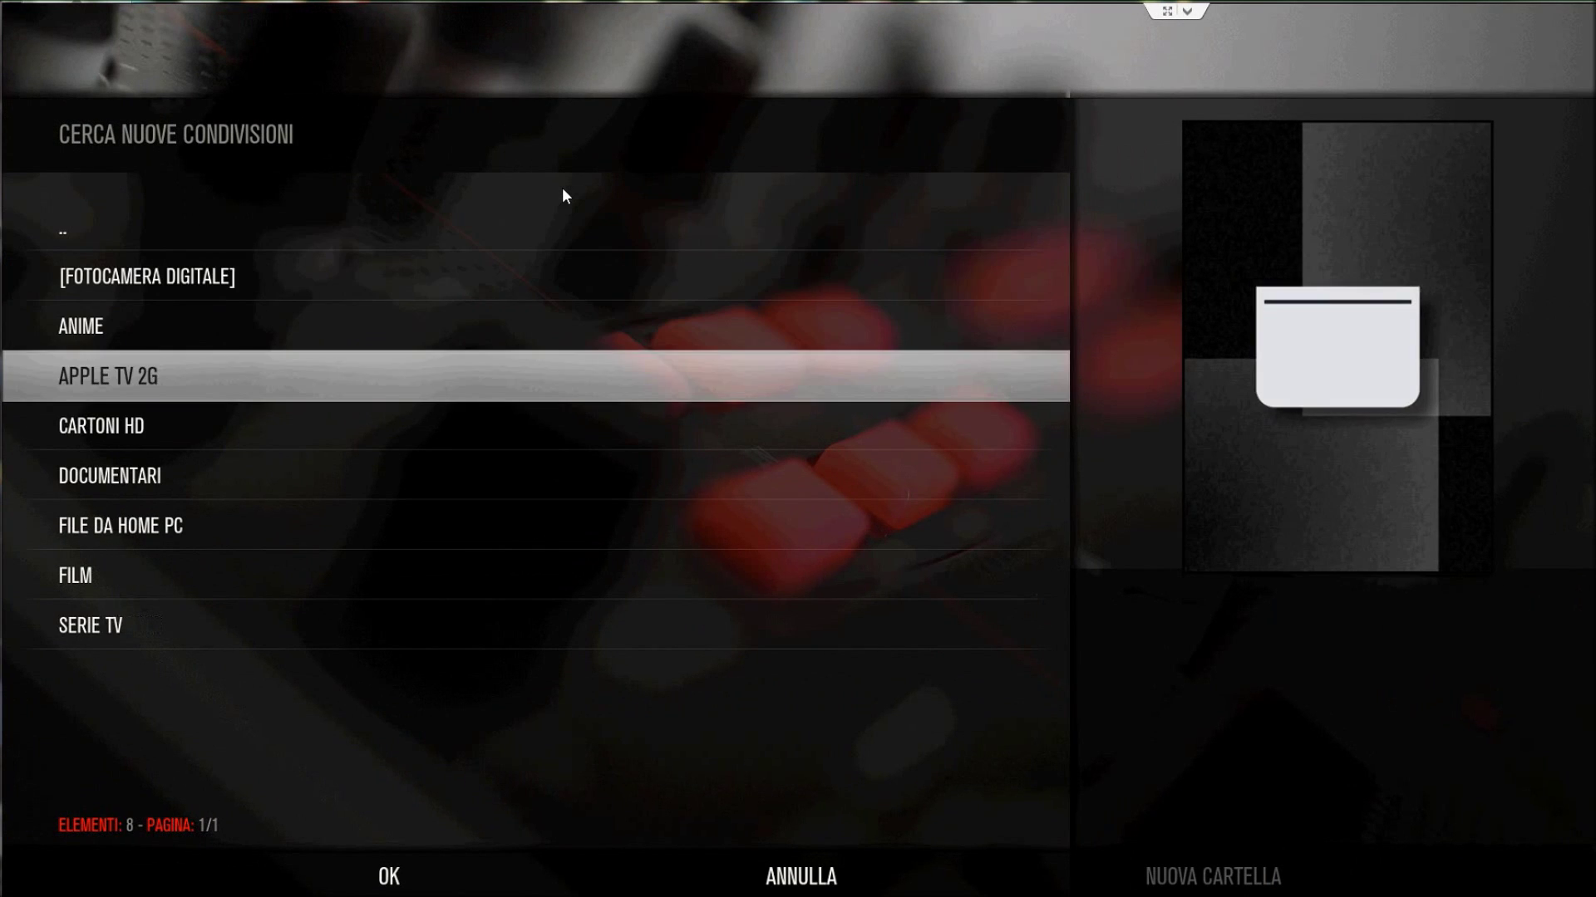
pyautogui.press('Return')
pyautogui.press('Up')
pyautogui.press('Return')
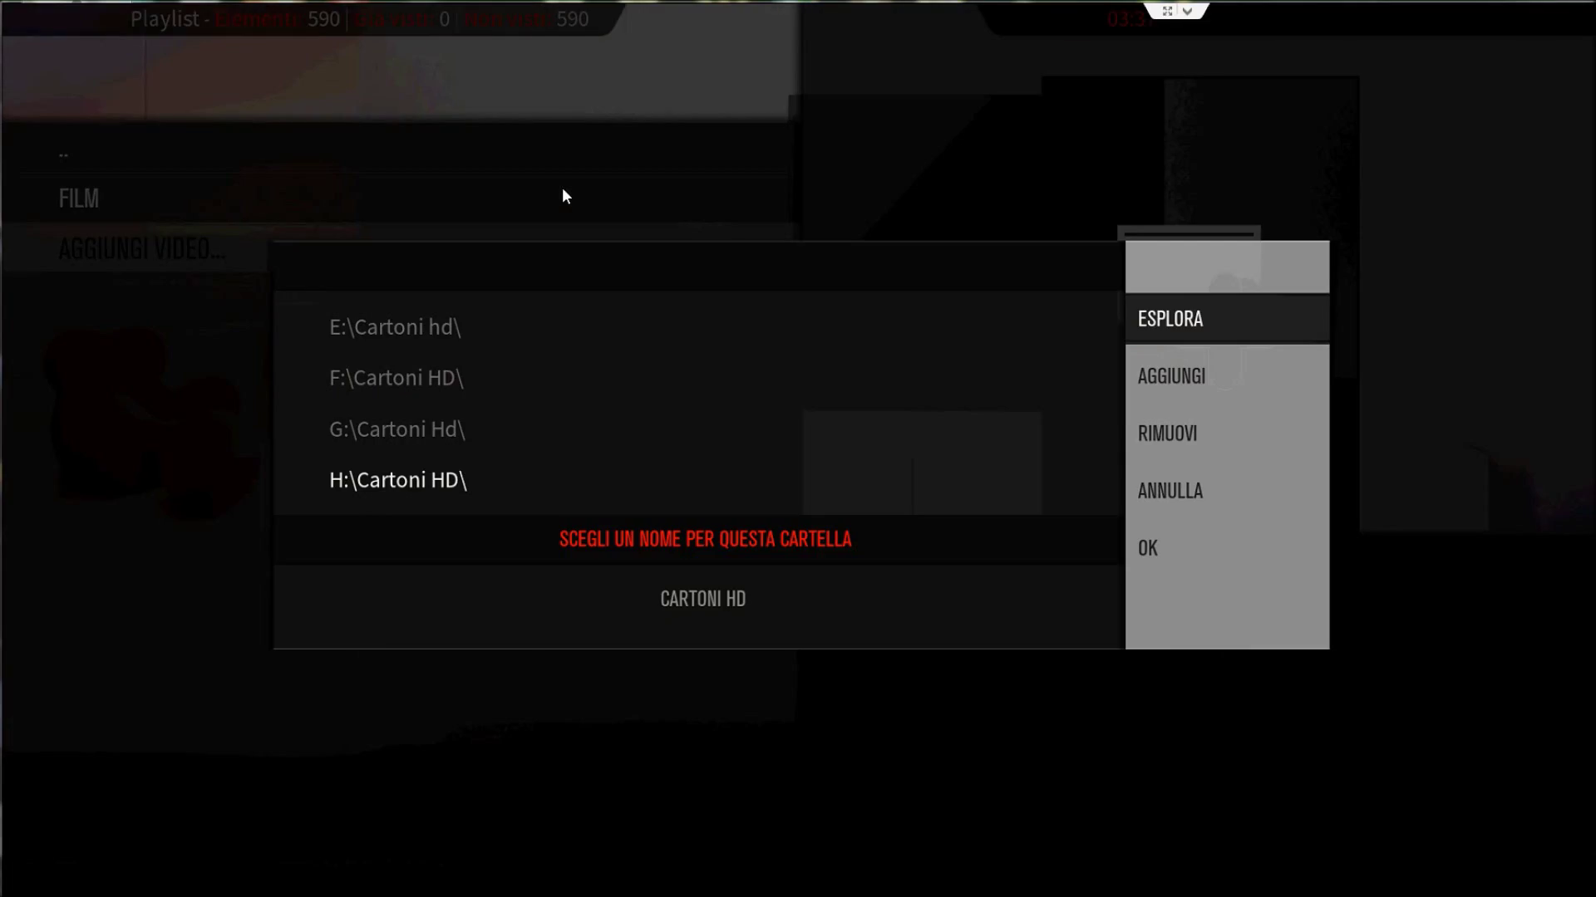
# Confirm the Cartoni hd source's paths and set its folder content to Film
pyautogui.press('Down')
pyautogui.press('Down')
pyautogui.press('Return')
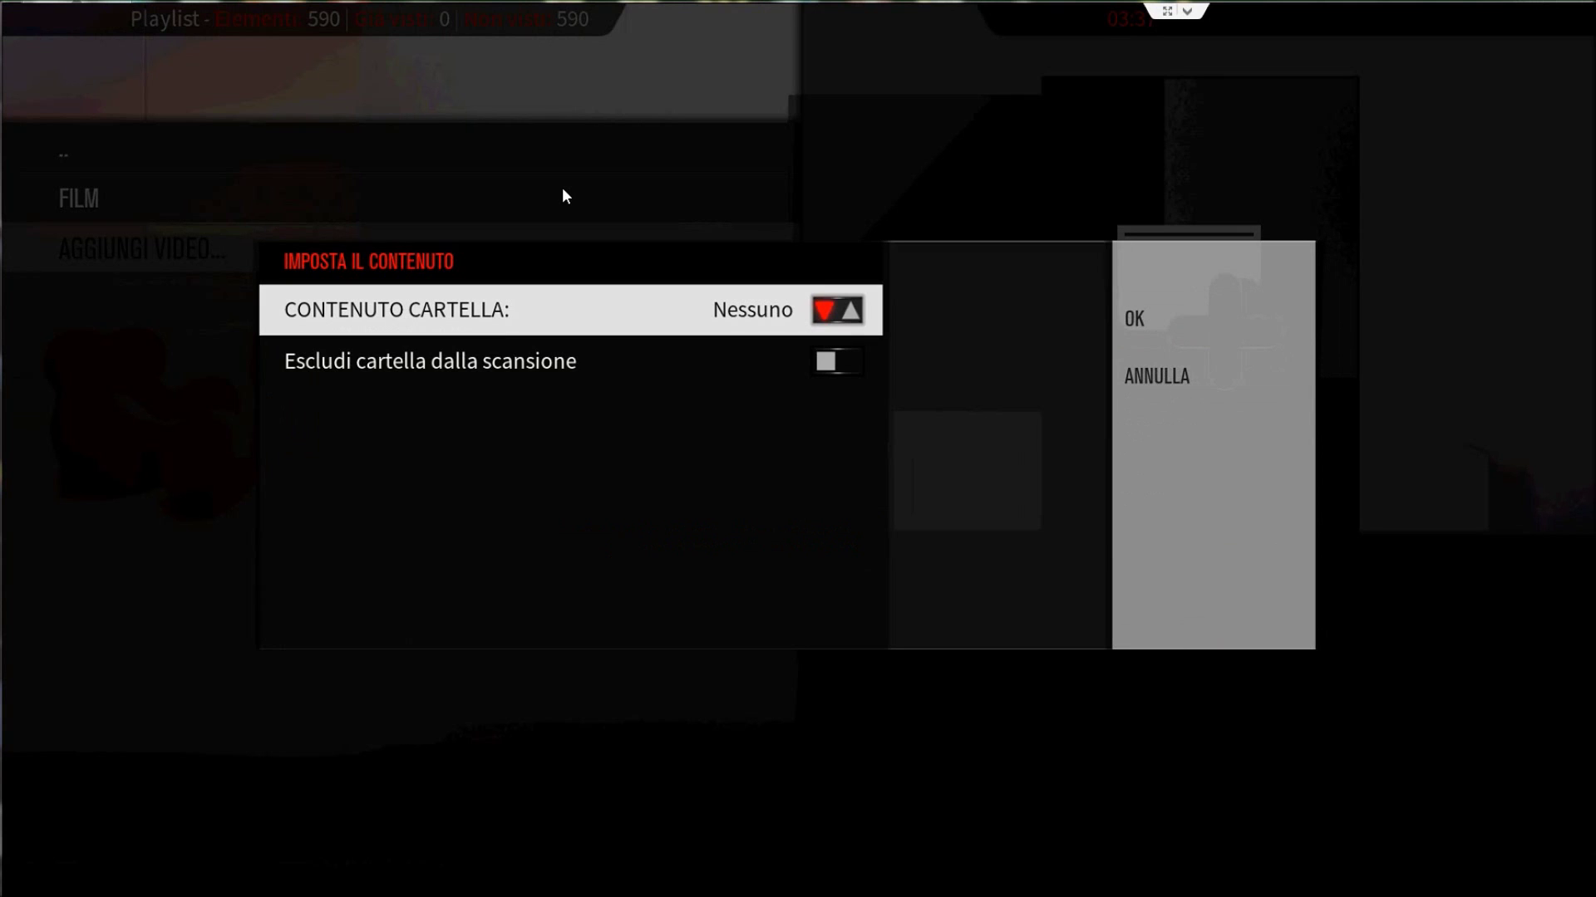
pyautogui.press('Left')
pyautogui.press('Left')
pyautogui.press('Left')
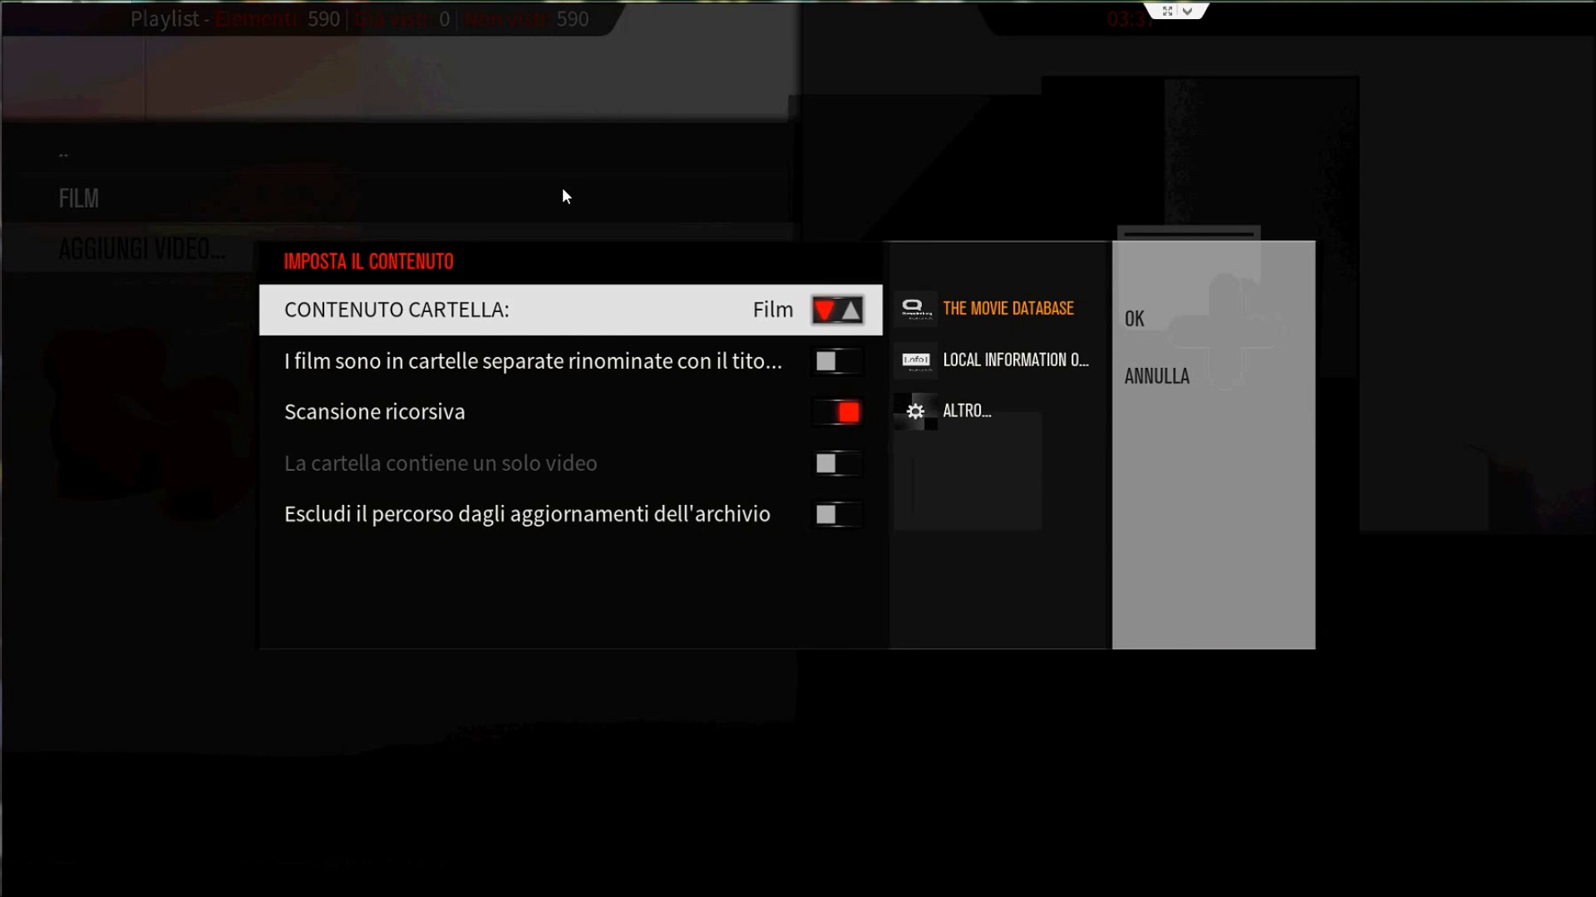
# Enable the option for films in separate title-named folders, confirm the content settings, and accept updating the information for all items in the path
pyautogui.press('Down')
pyautogui.press('Down')
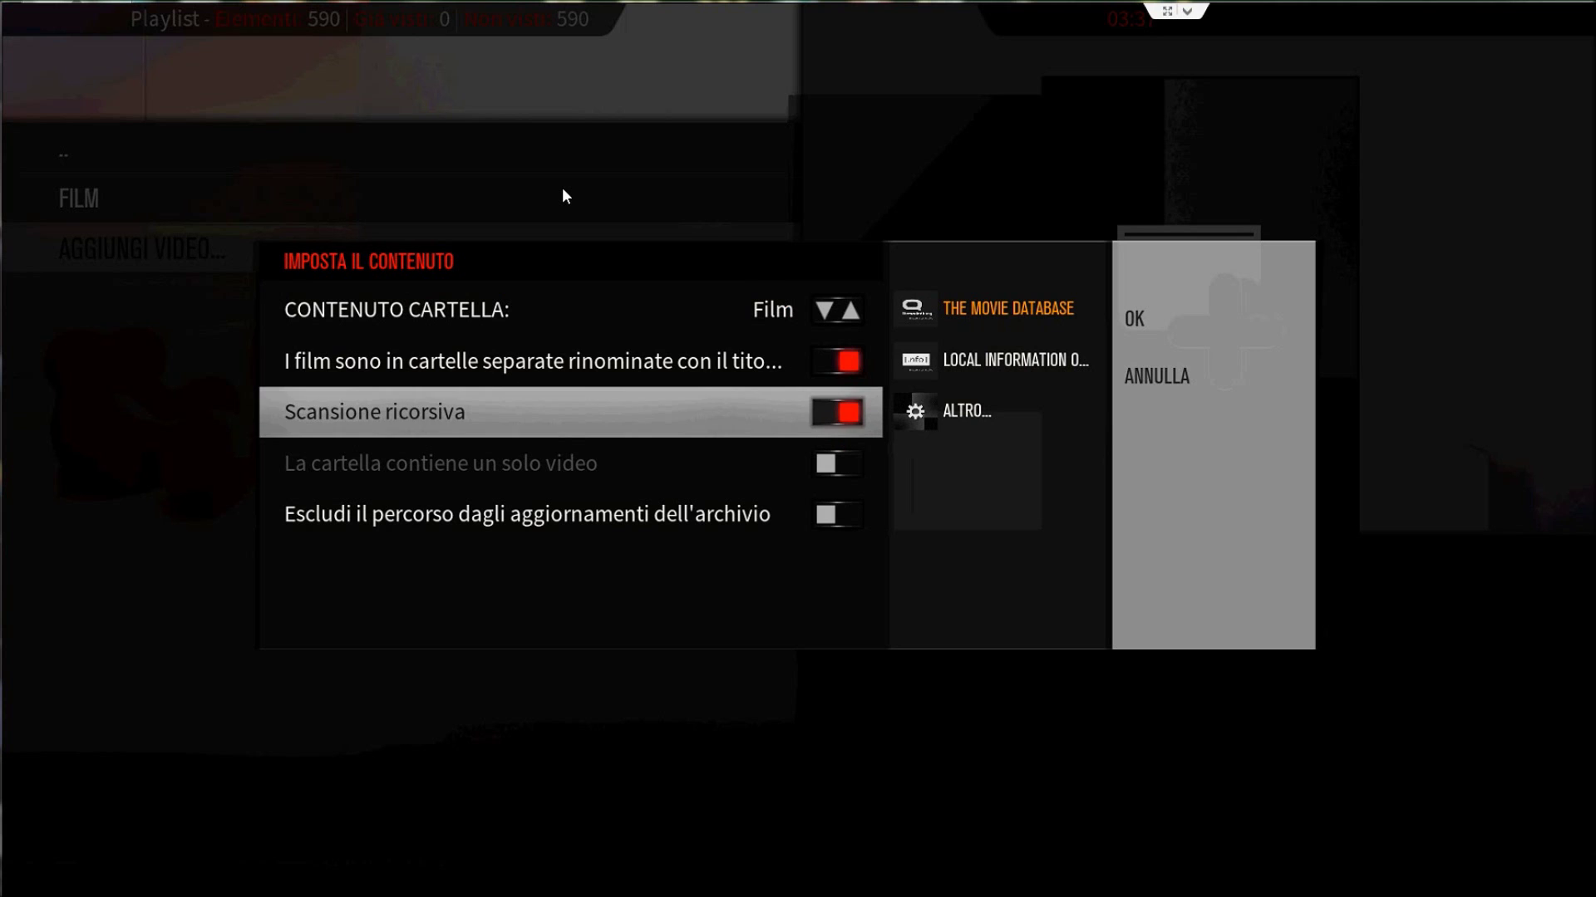
pyautogui.press('Return')
pyautogui.press('Right')
pyautogui.press('Return')
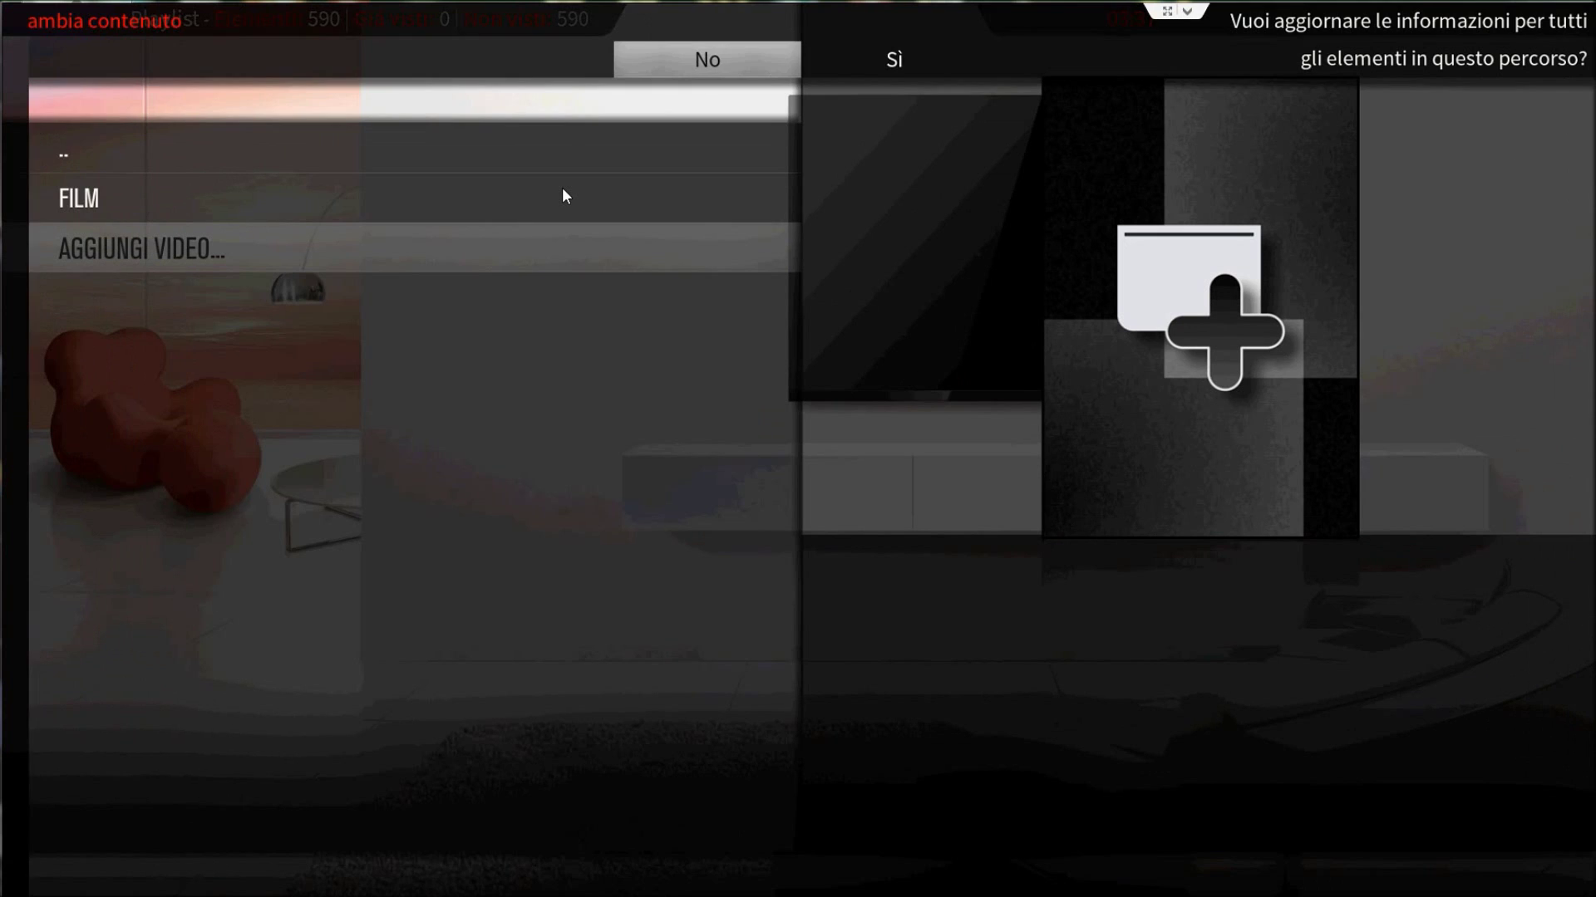
pyautogui.press('Right')
pyautogui.press('Return')
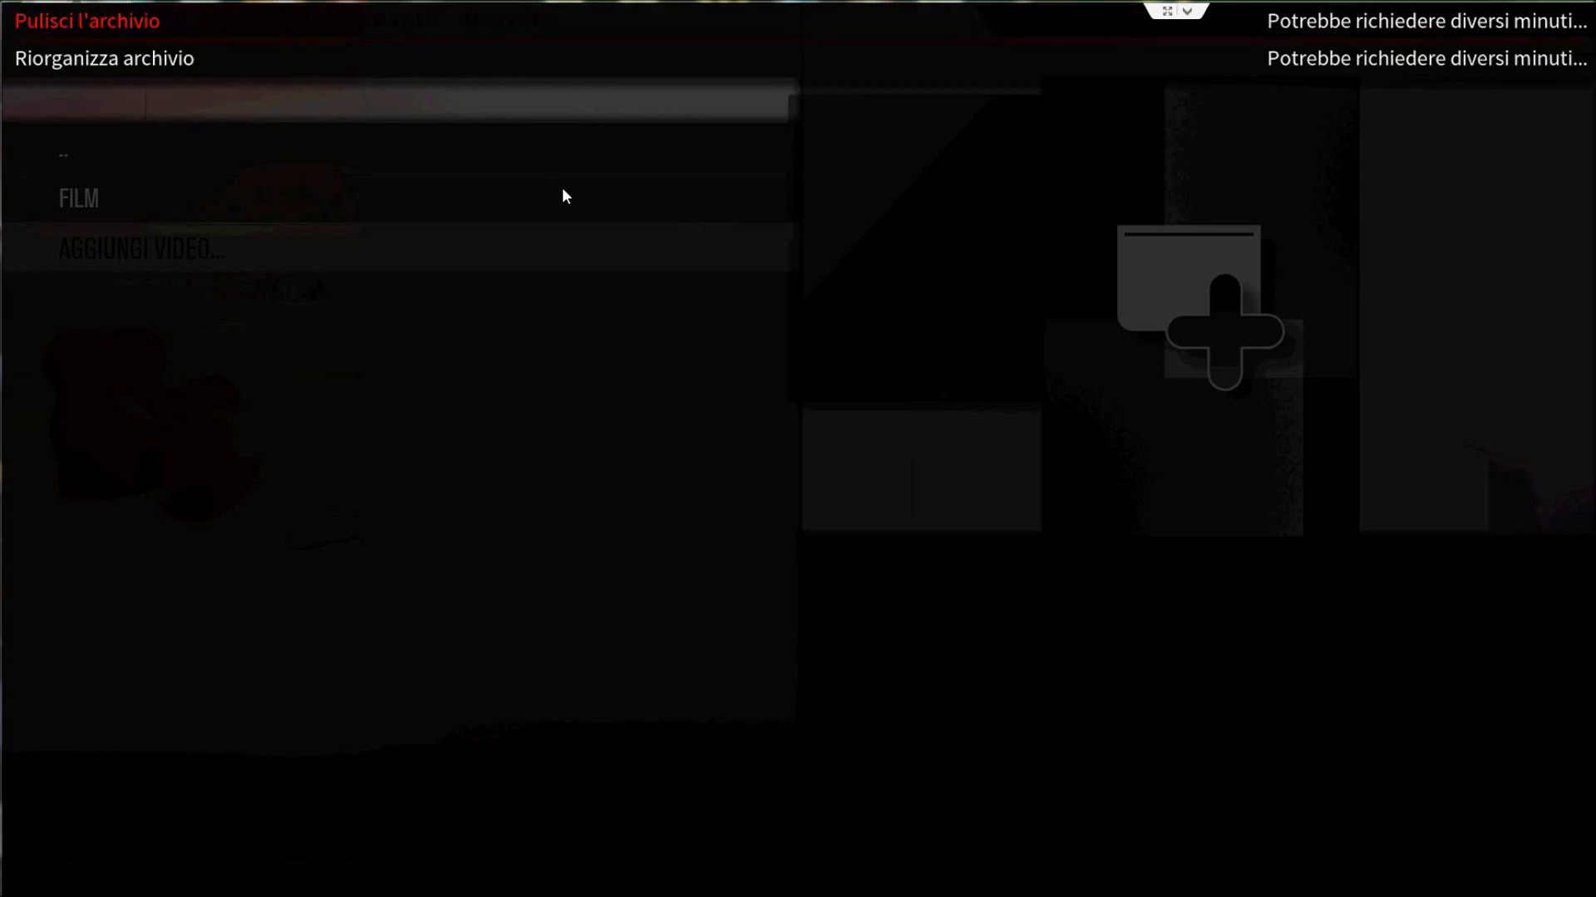
# Look through the context options of the Cartoni hd source and open the source
pyautogui.press('Up')
pyautogui.press('Up')
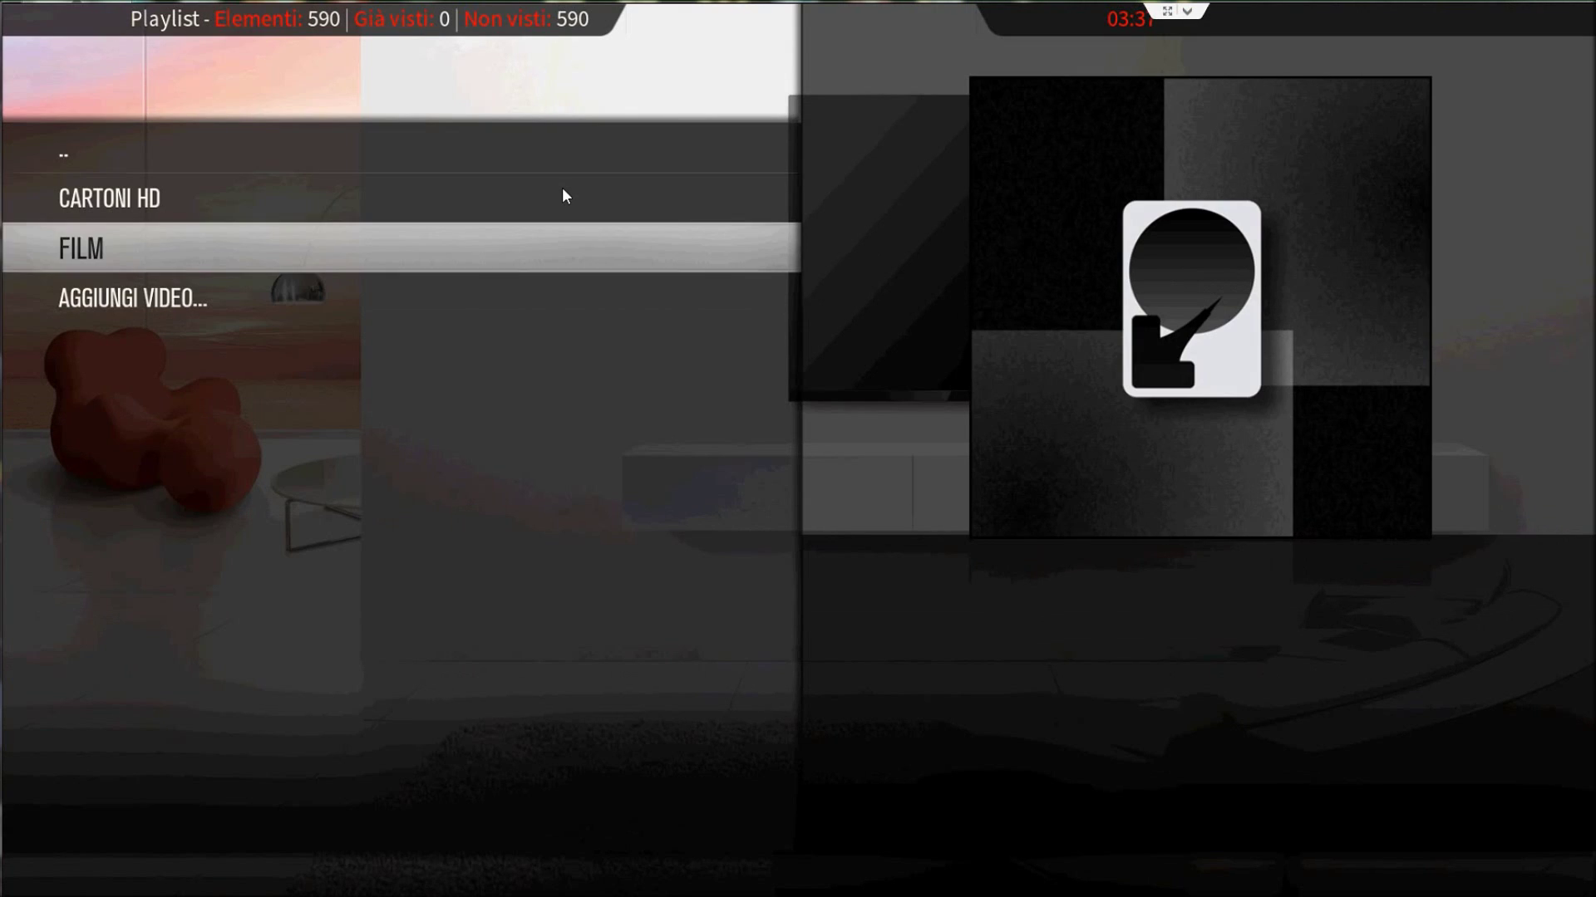
pyautogui.press('c')
pyautogui.press('Down')
pyautogui.press('Down')
pyautogui.press('Down')
pyautogui.press('Down')
pyautogui.press('Down')
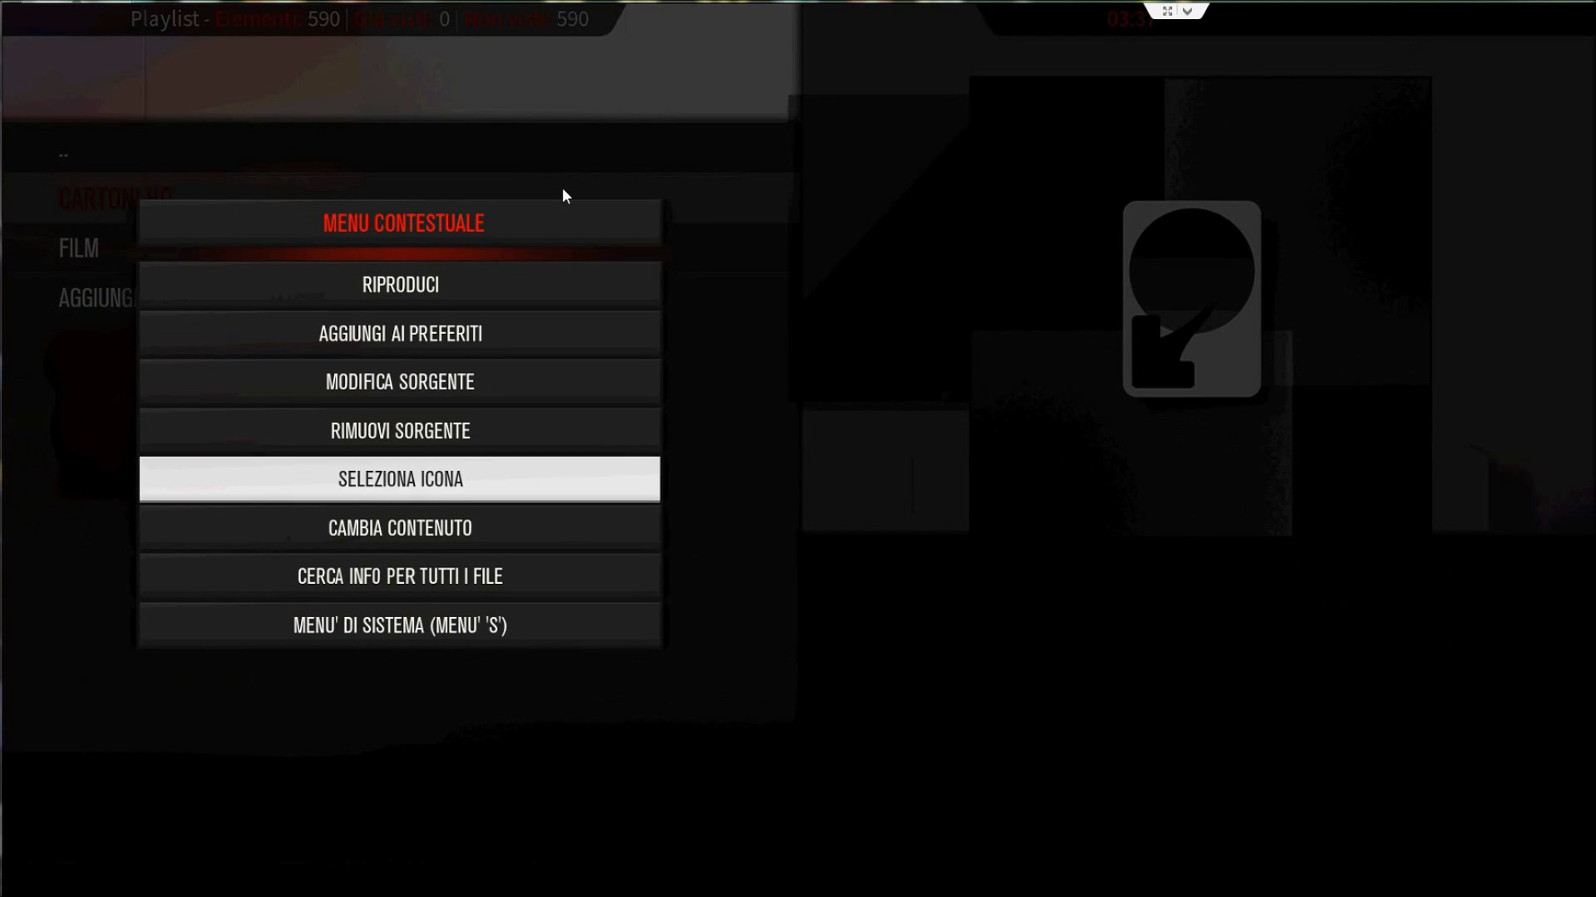
pyautogui.press('Escape')
pyautogui.press('Return')
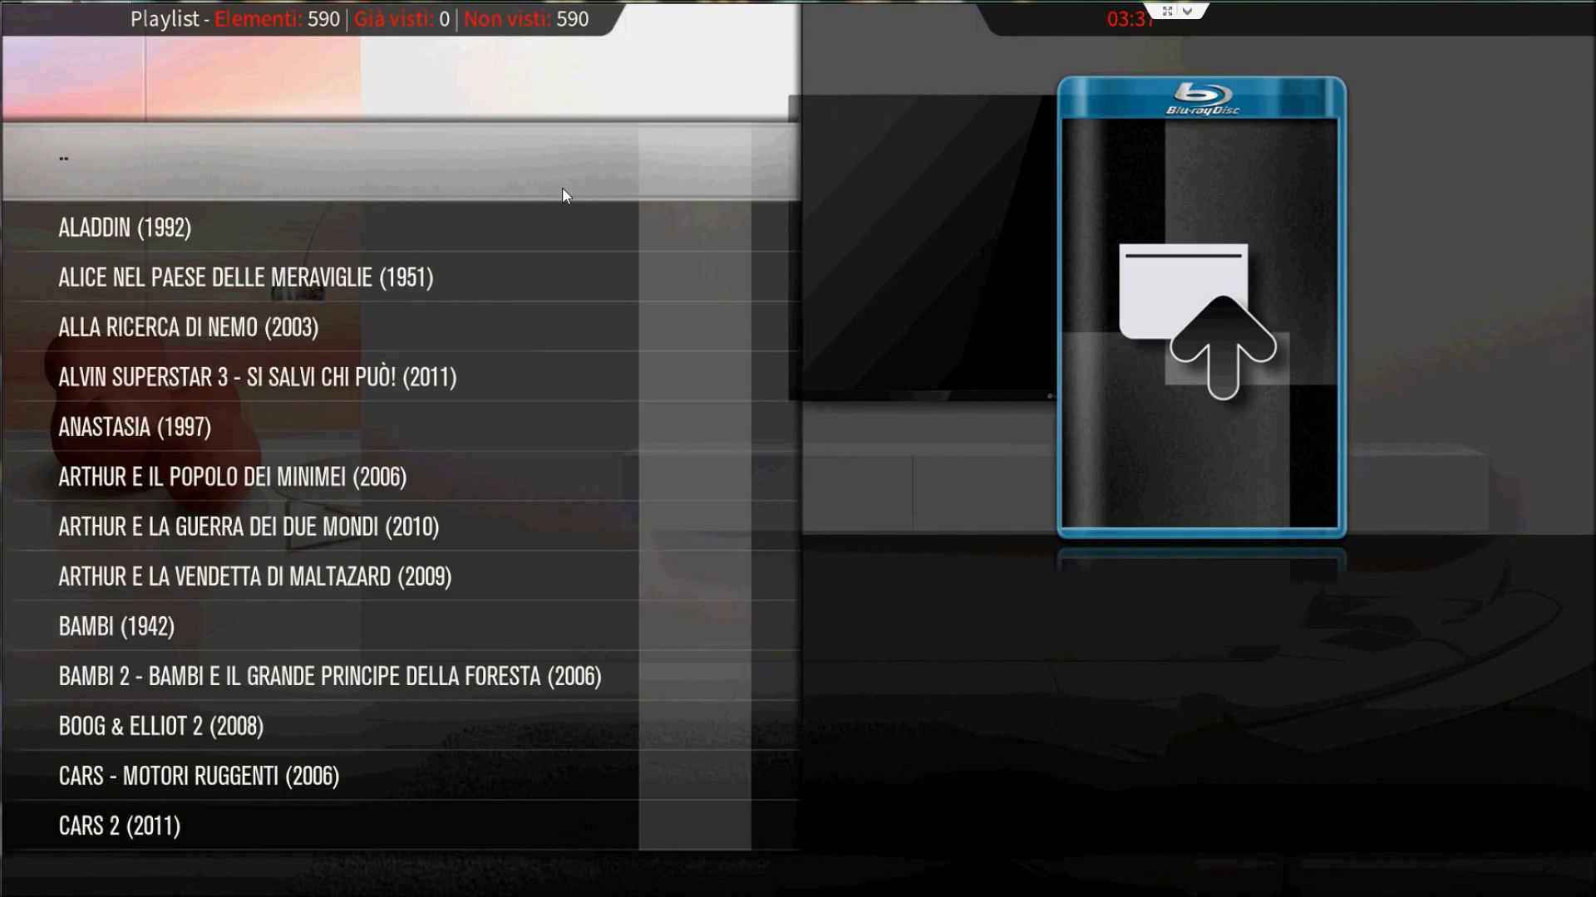
# Look through the context options of Aladdin (1992) and return to the list of sources
pyautogui.press('c')
pyautogui.press('Up')
pyautogui.press('Up')
pyautogui.press('Up')
pyautogui.press('Up')
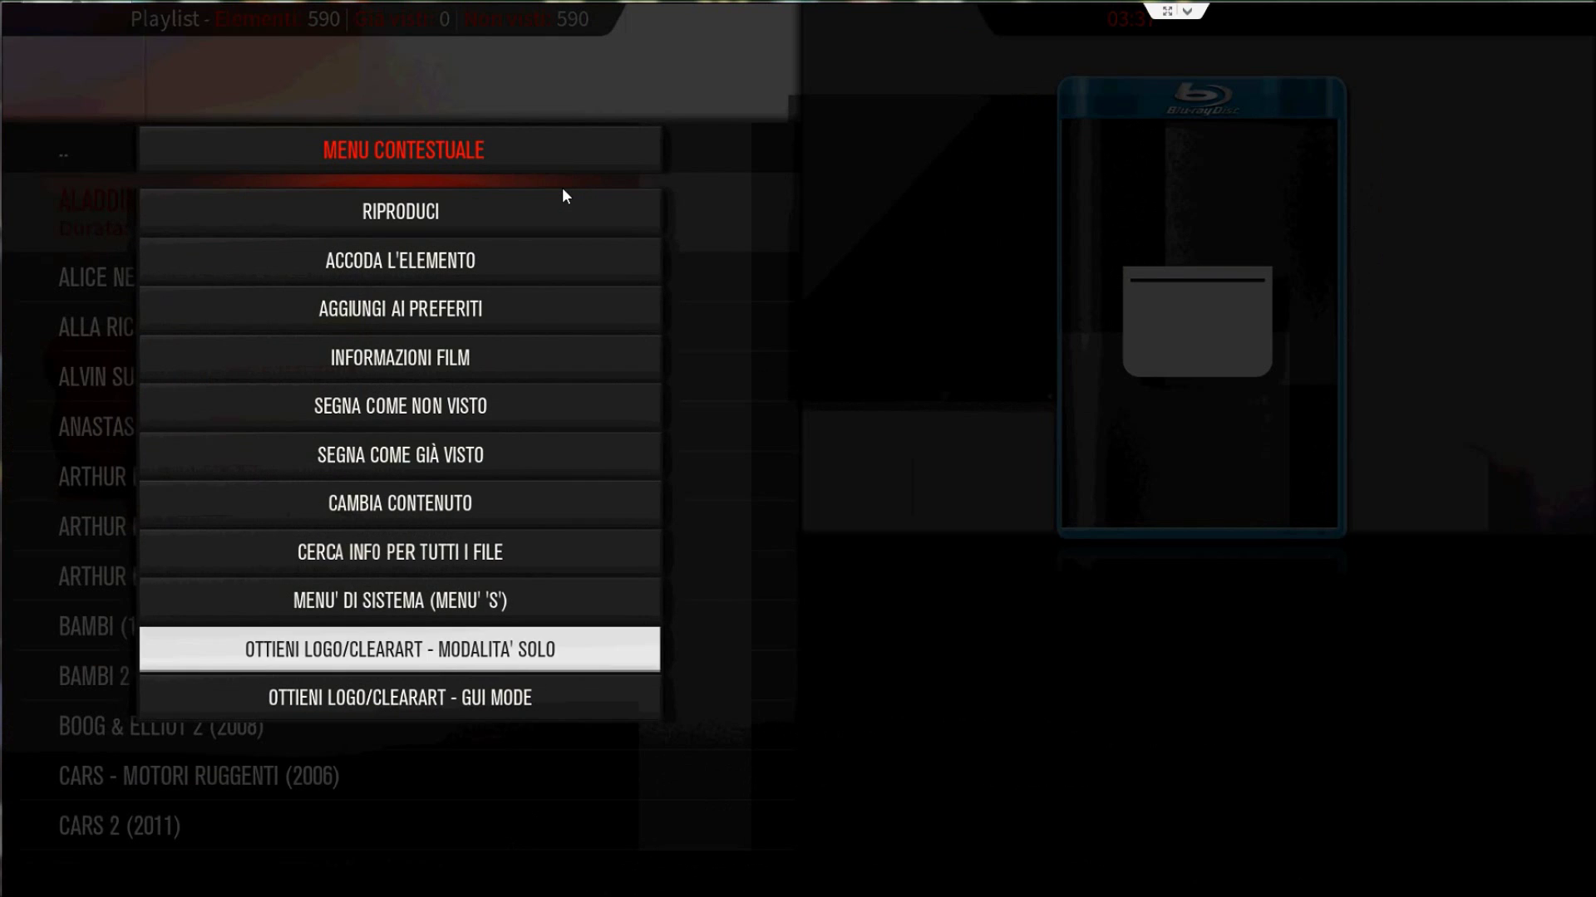
pyautogui.press('Return')
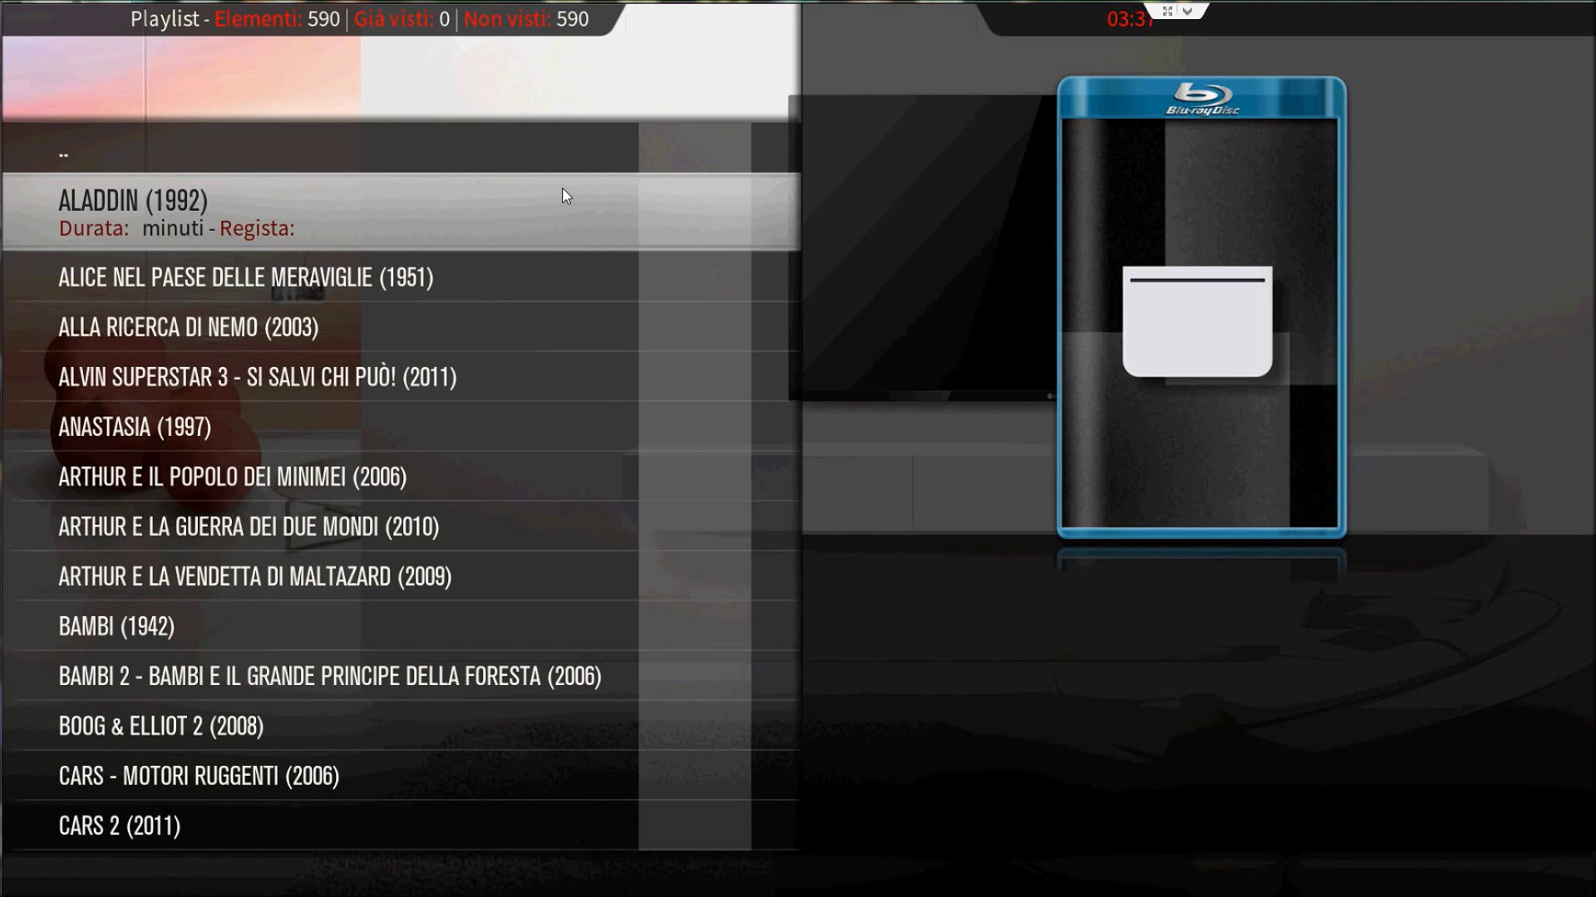
pyautogui.press('BackSpace')
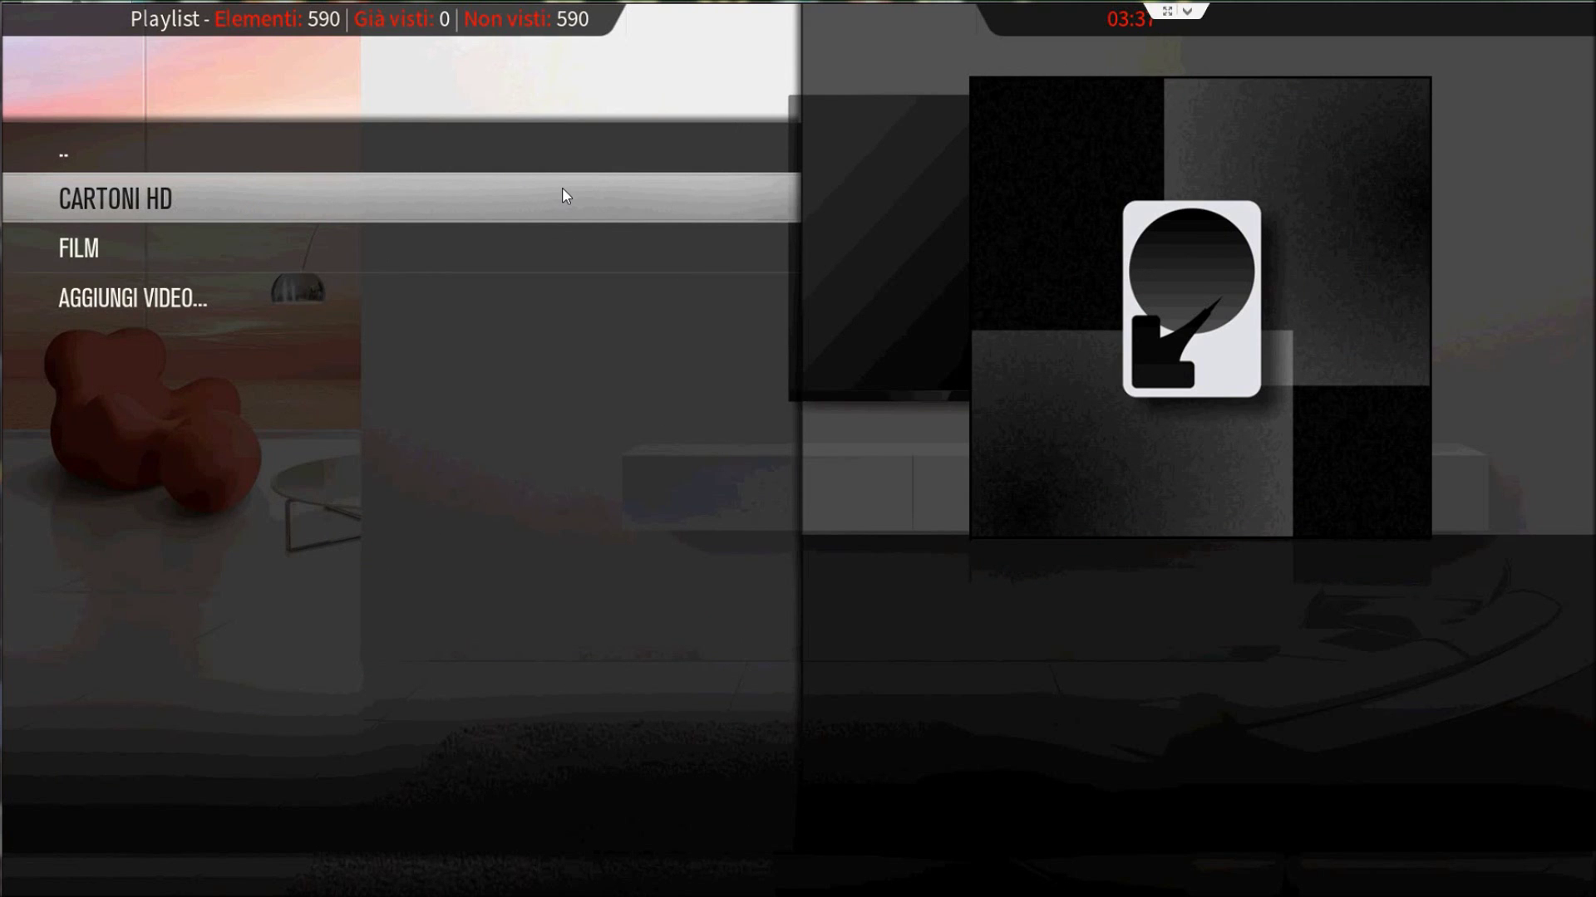
# Change the Cartoni hd source's content settings by disabling Scansione ricorsiva and enabling La cartella contiene un solo video, and confirm
pyautogui.press('c')
pyautogui.press('Down')
pyautogui.press('Down')
pyautogui.press('Down')
pyautogui.press('Down')
pyautogui.press('Down')
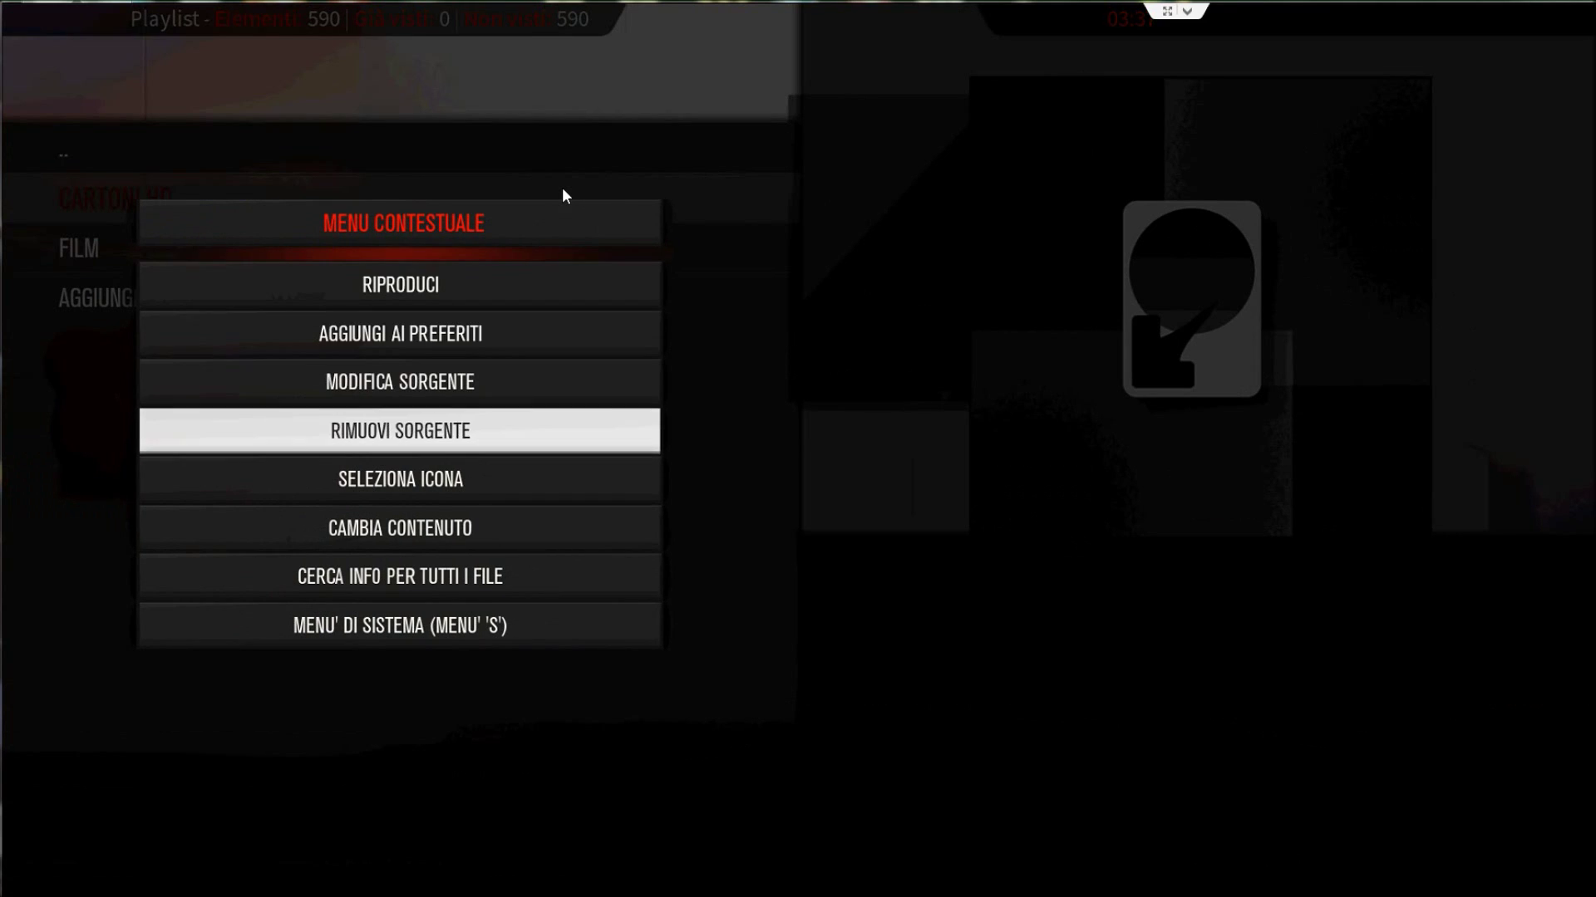
pyautogui.press('Return')
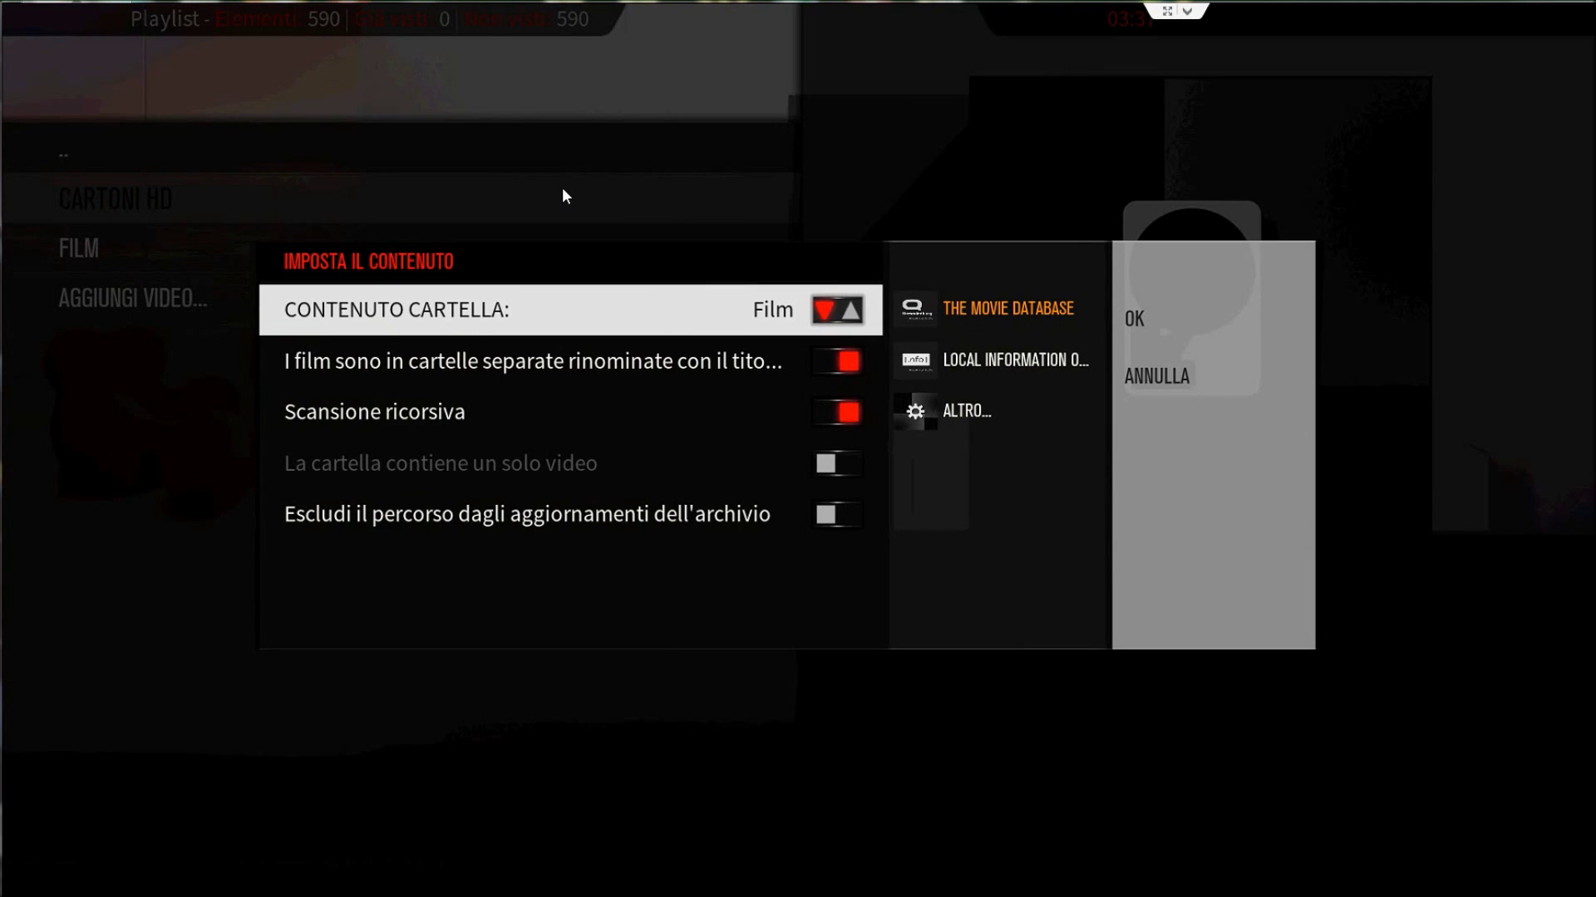
pyautogui.press('Down')
pyautogui.press('Down')
pyautogui.press('Return')
pyautogui.press('Down')
pyautogui.press('Return')
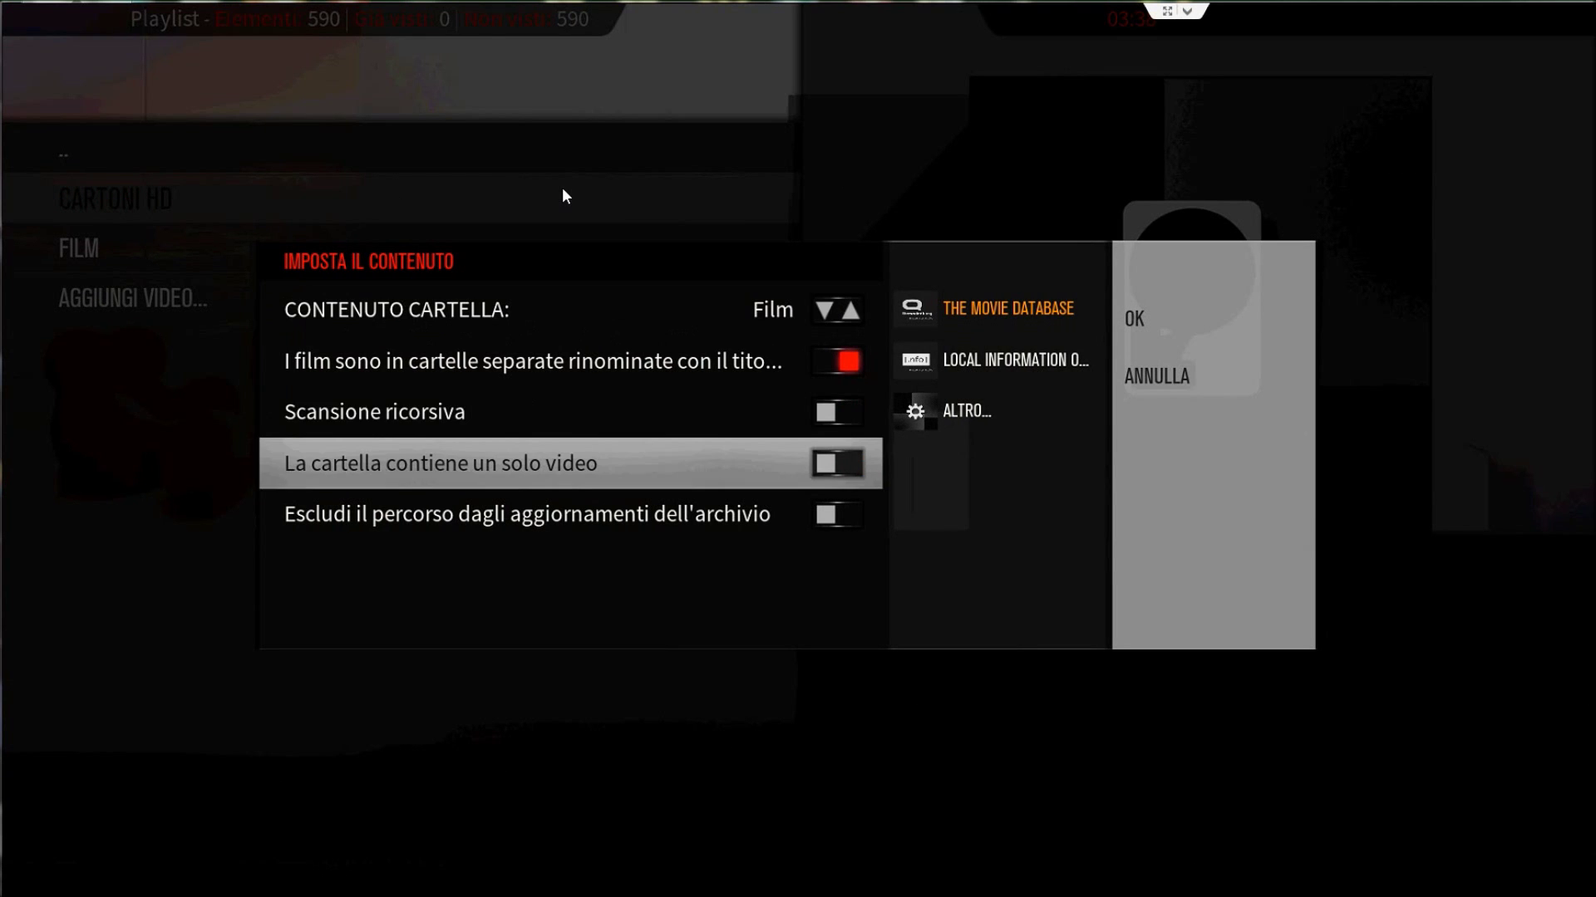
pyautogui.press('Right')
pyautogui.press('Return')
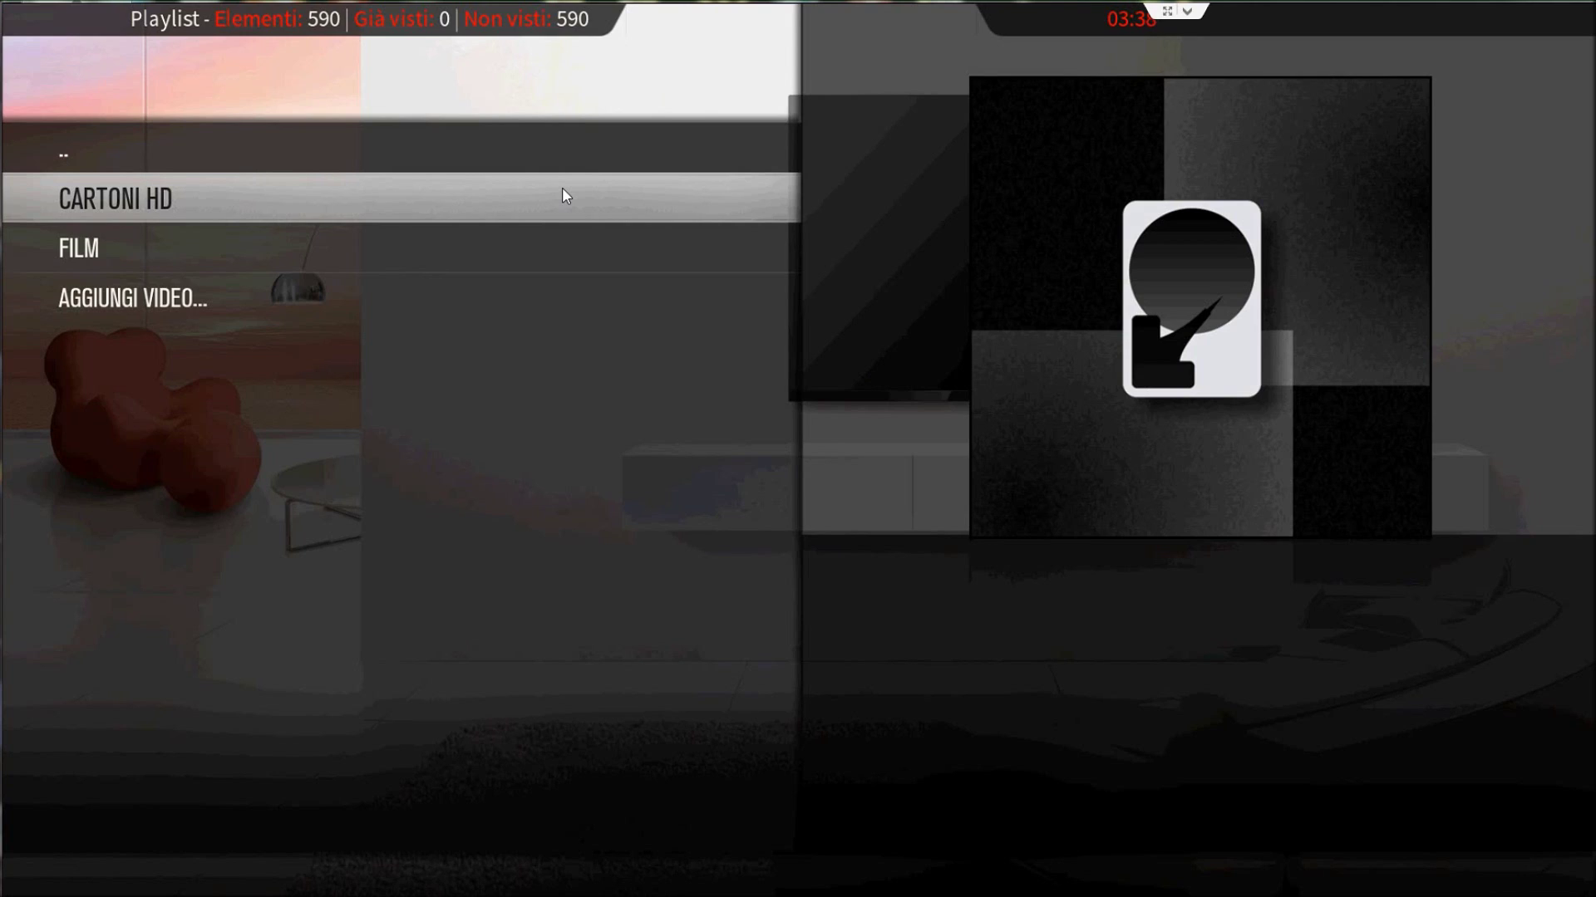
# Open the Cartoni hd source and look through the list's view options down to Ferma scansione
pyautogui.press('Return')
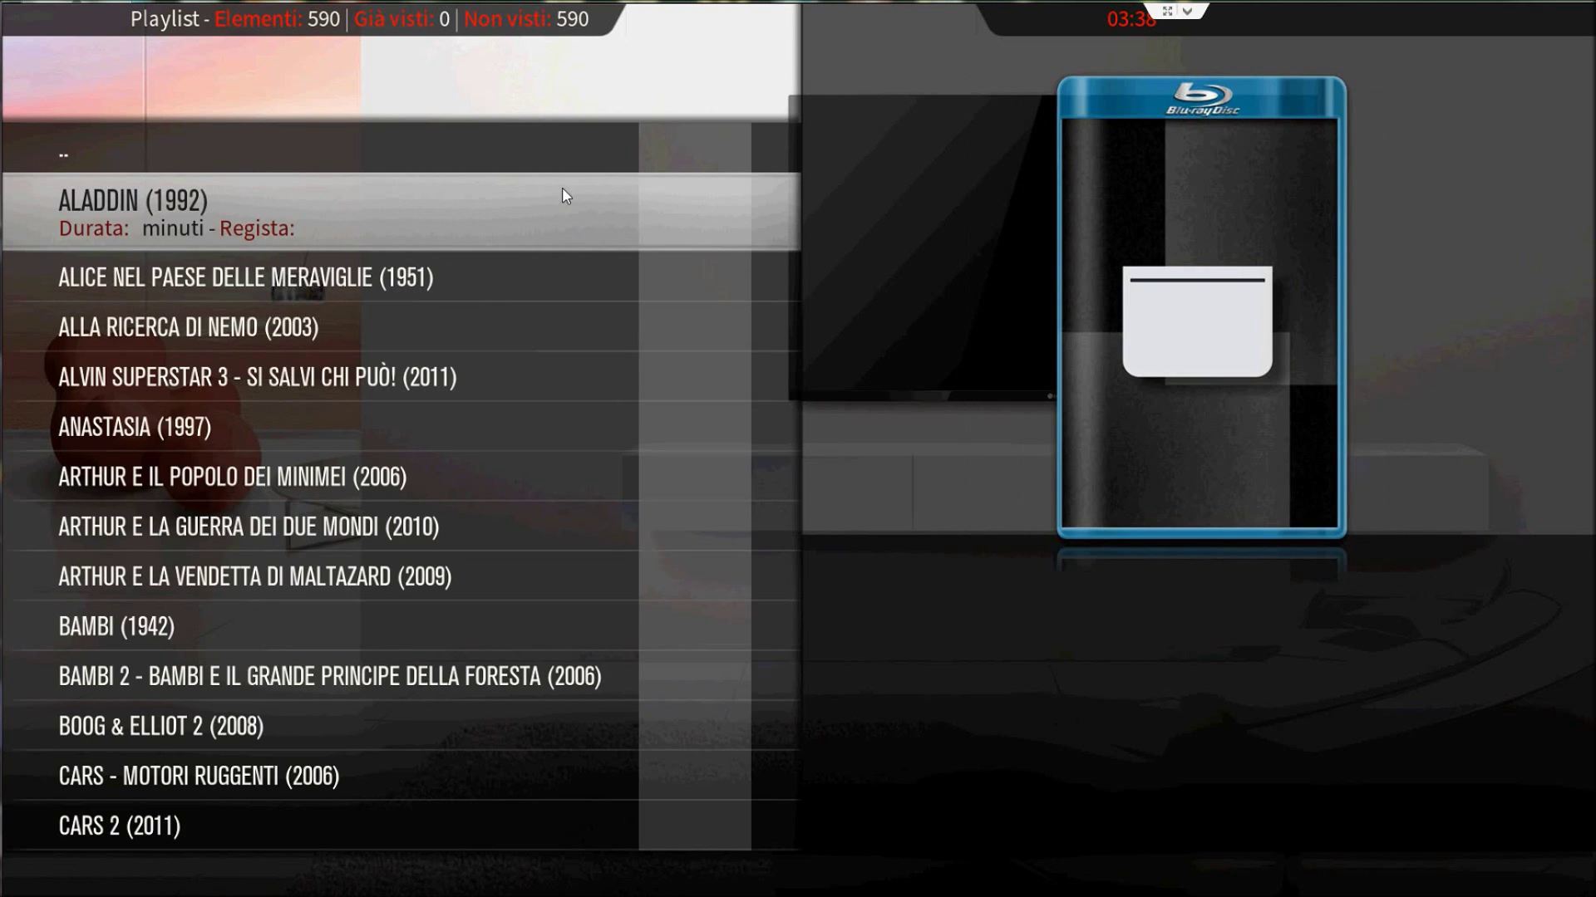
pyautogui.press('Up')
pyautogui.press('Down')
pyautogui.press('Down')
pyautogui.press('Down')
pyautogui.press('Down')
pyautogui.press('Down')
pyautogui.press('Down')
pyautogui.press('Down')
pyautogui.press('Down')
pyautogui.press('Down')
pyautogui.press('Down')
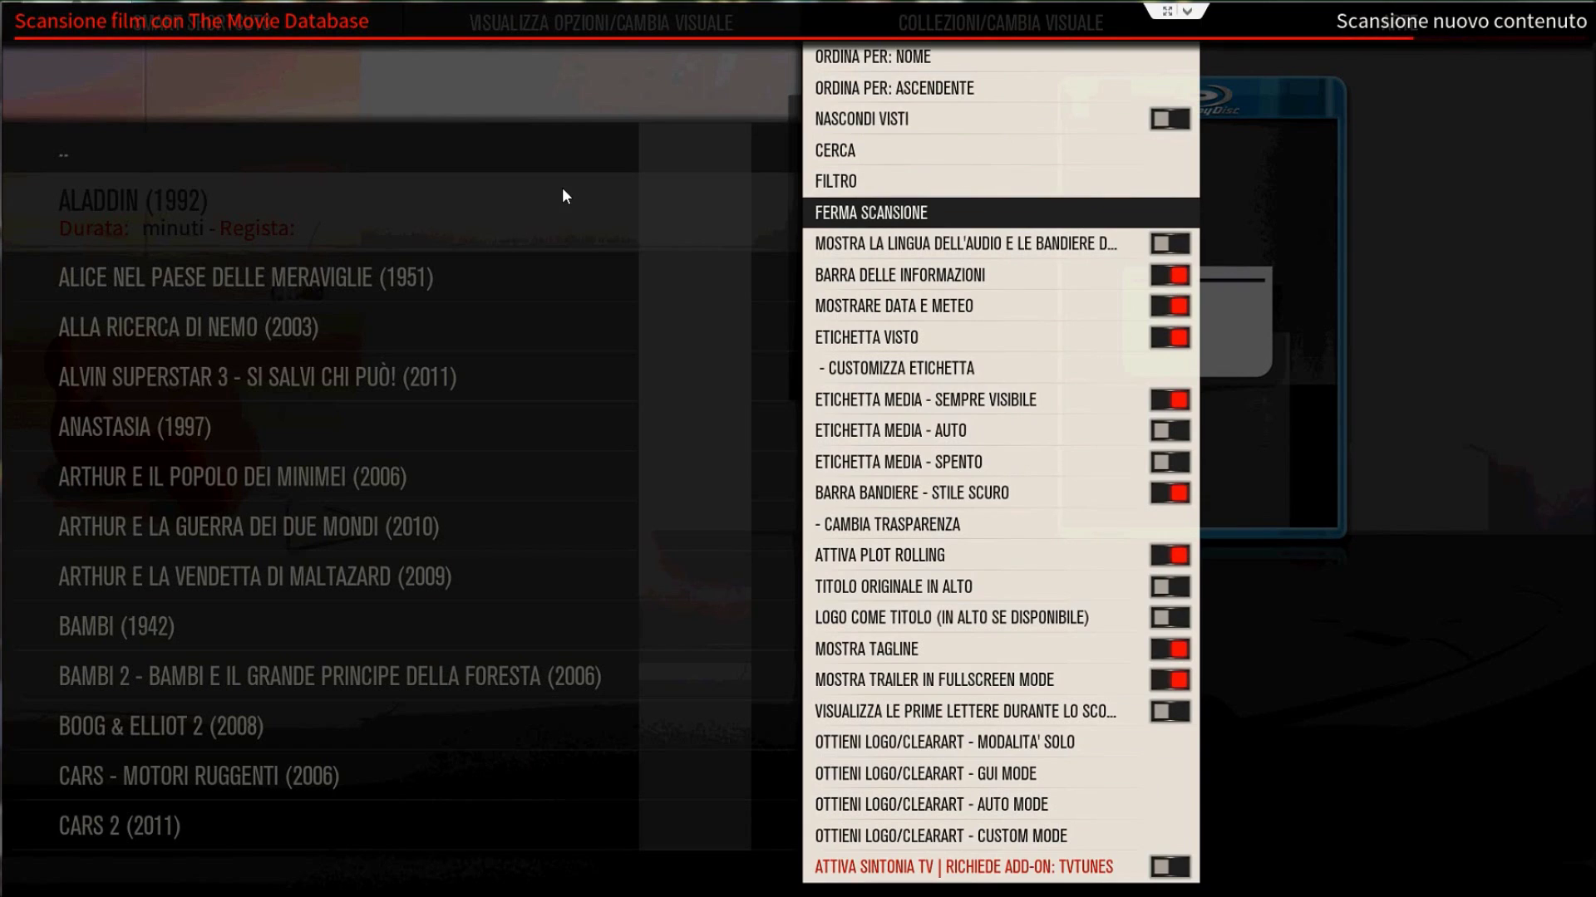
pyautogui.press('Left')
pyautogui.press('Escape')
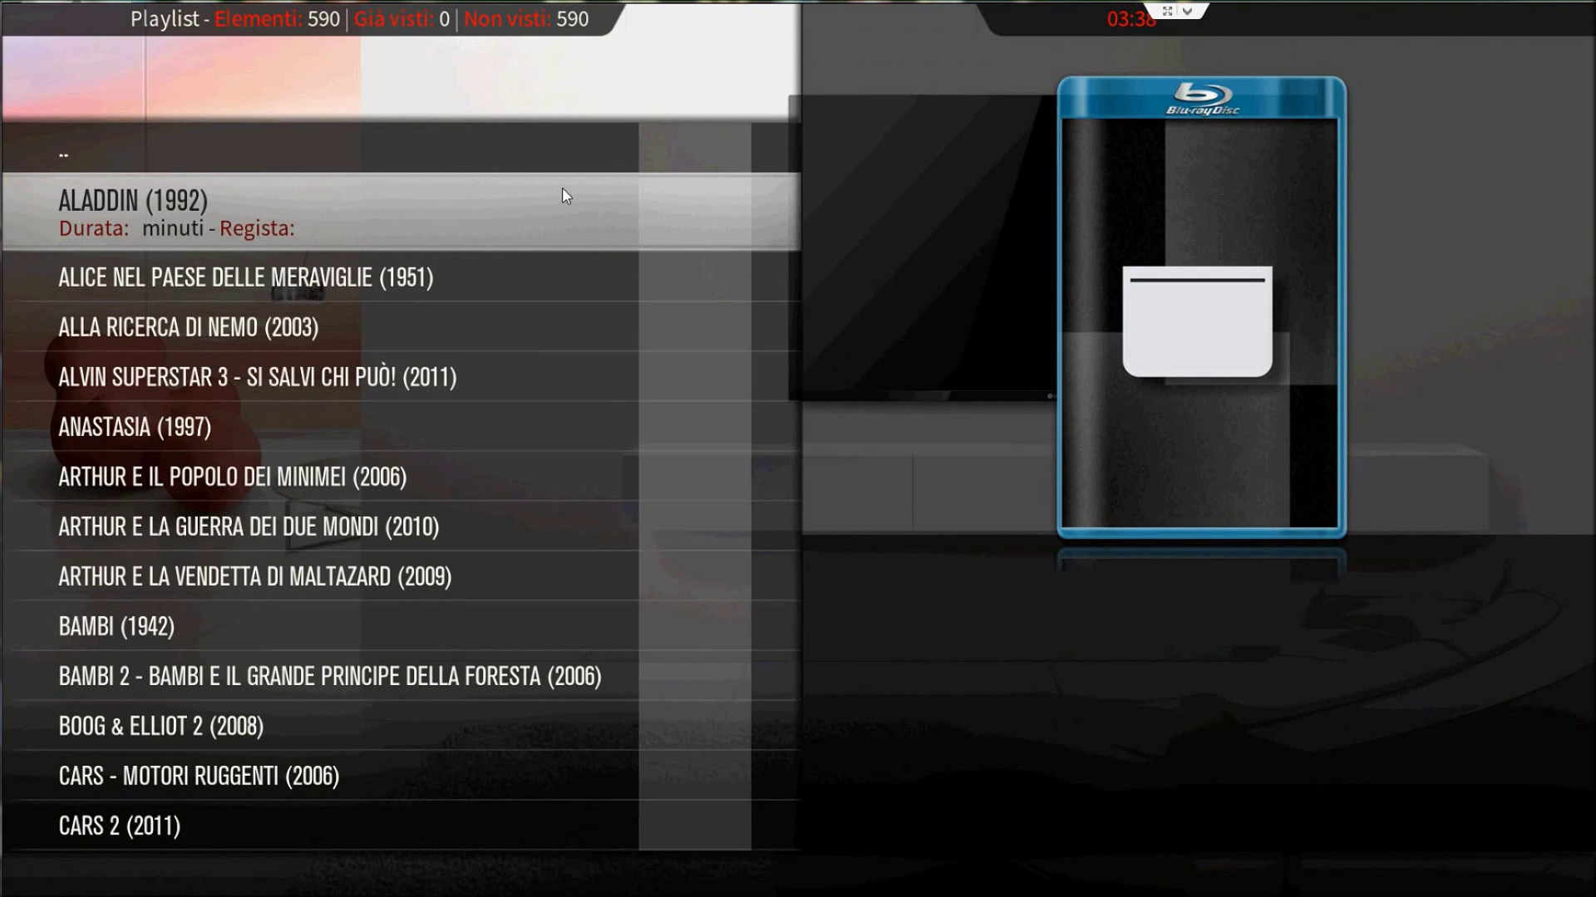
# Reopen the Cartoni hd source's content settings, enable Scansione ricorsiva in place of the single-video option, and confirm
pyautogui.press('Up')
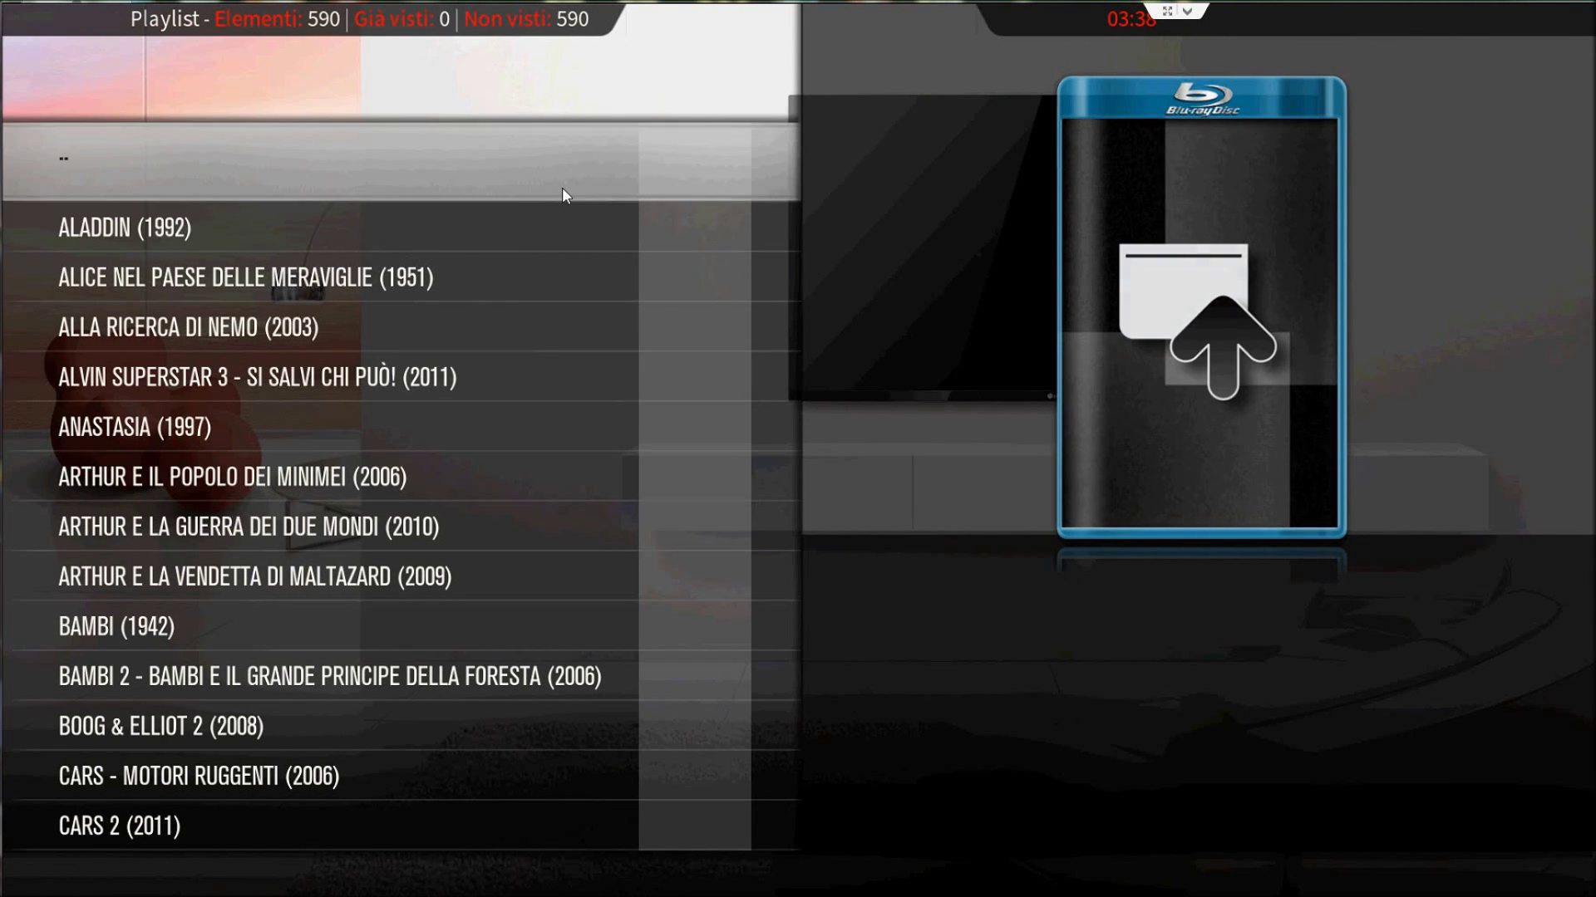
pyautogui.press('Return')
pyautogui.press('c')
pyautogui.press('Down')
pyautogui.press('Down')
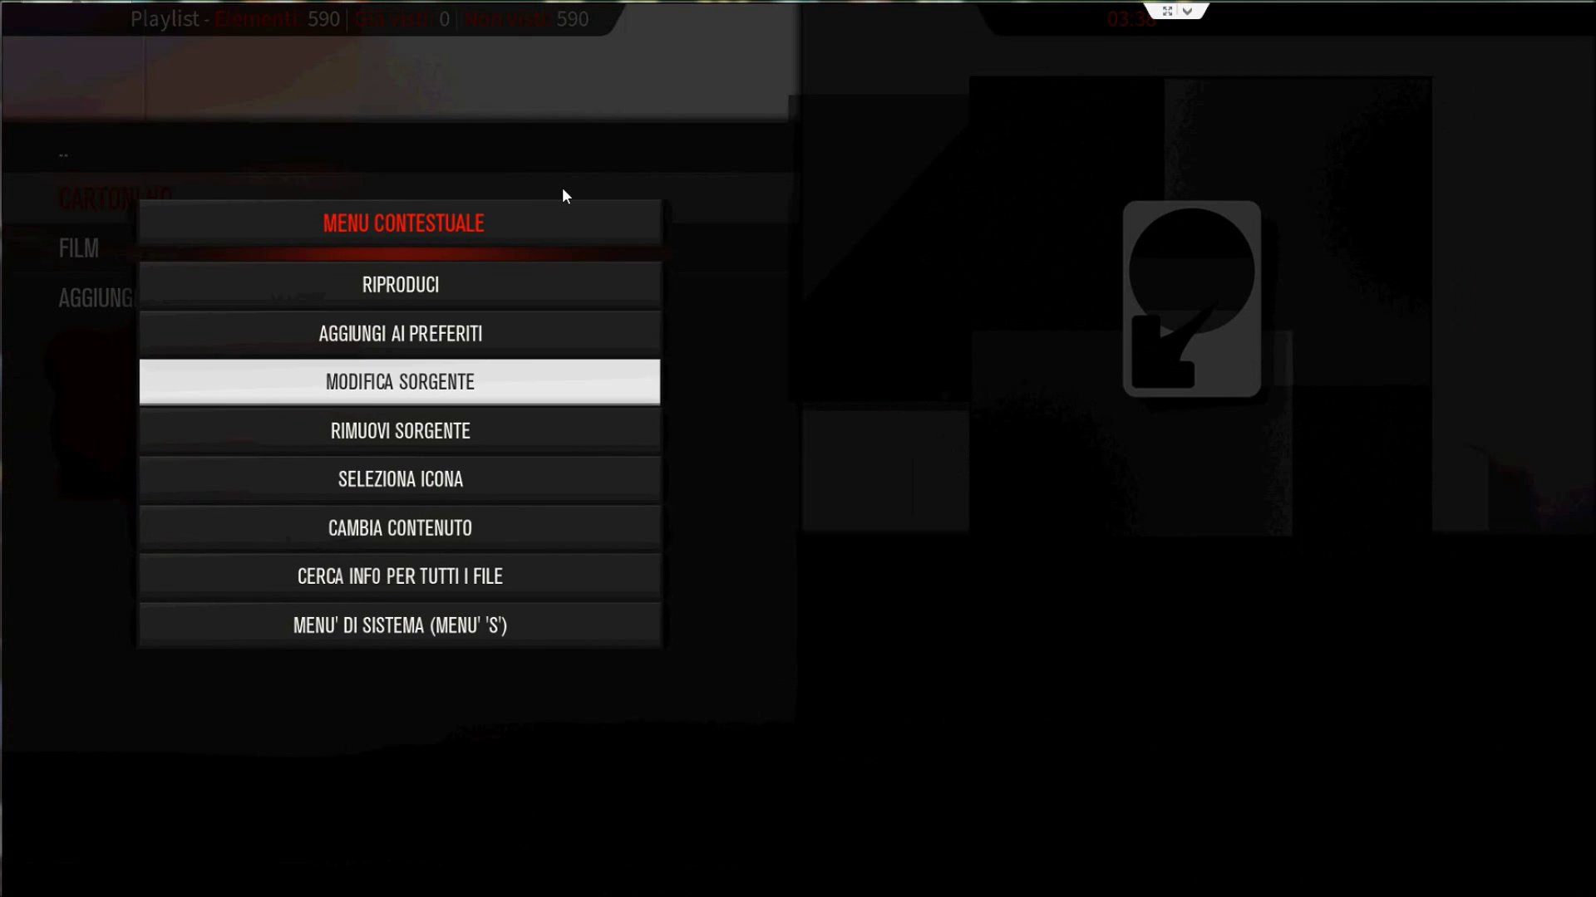
pyautogui.press('Down')
pyautogui.press('Down')
pyautogui.press('Down')
pyautogui.press('Return')
pyautogui.press('Down')
pyautogui.press('Down')
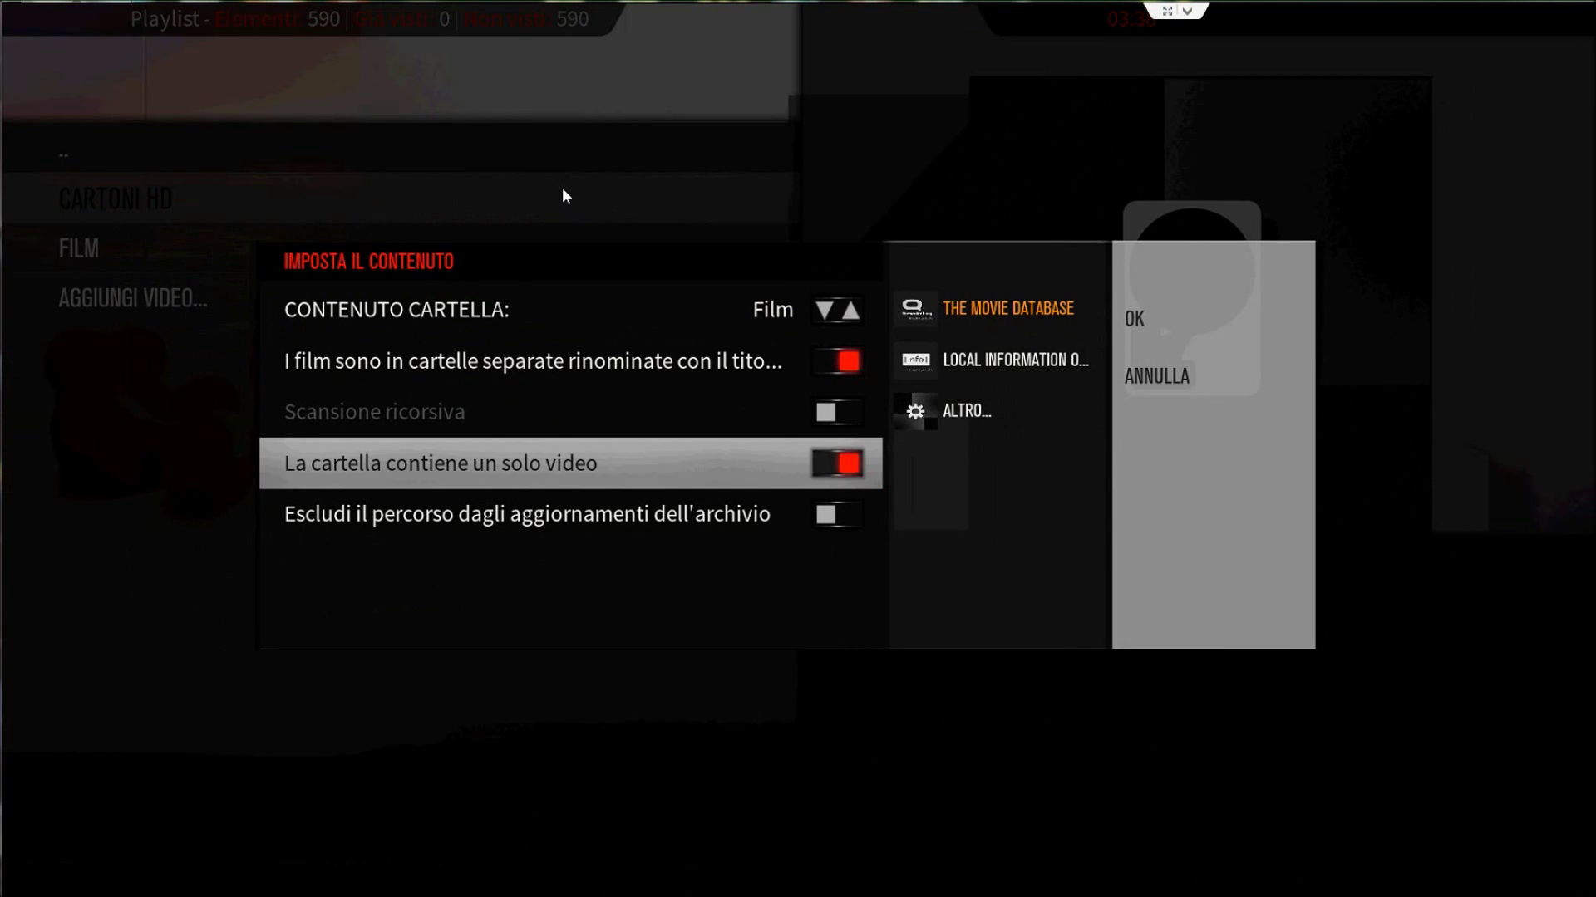
pyautogui.press('Up')
pyautogui.press('Return')
pyautogui.press('Right')
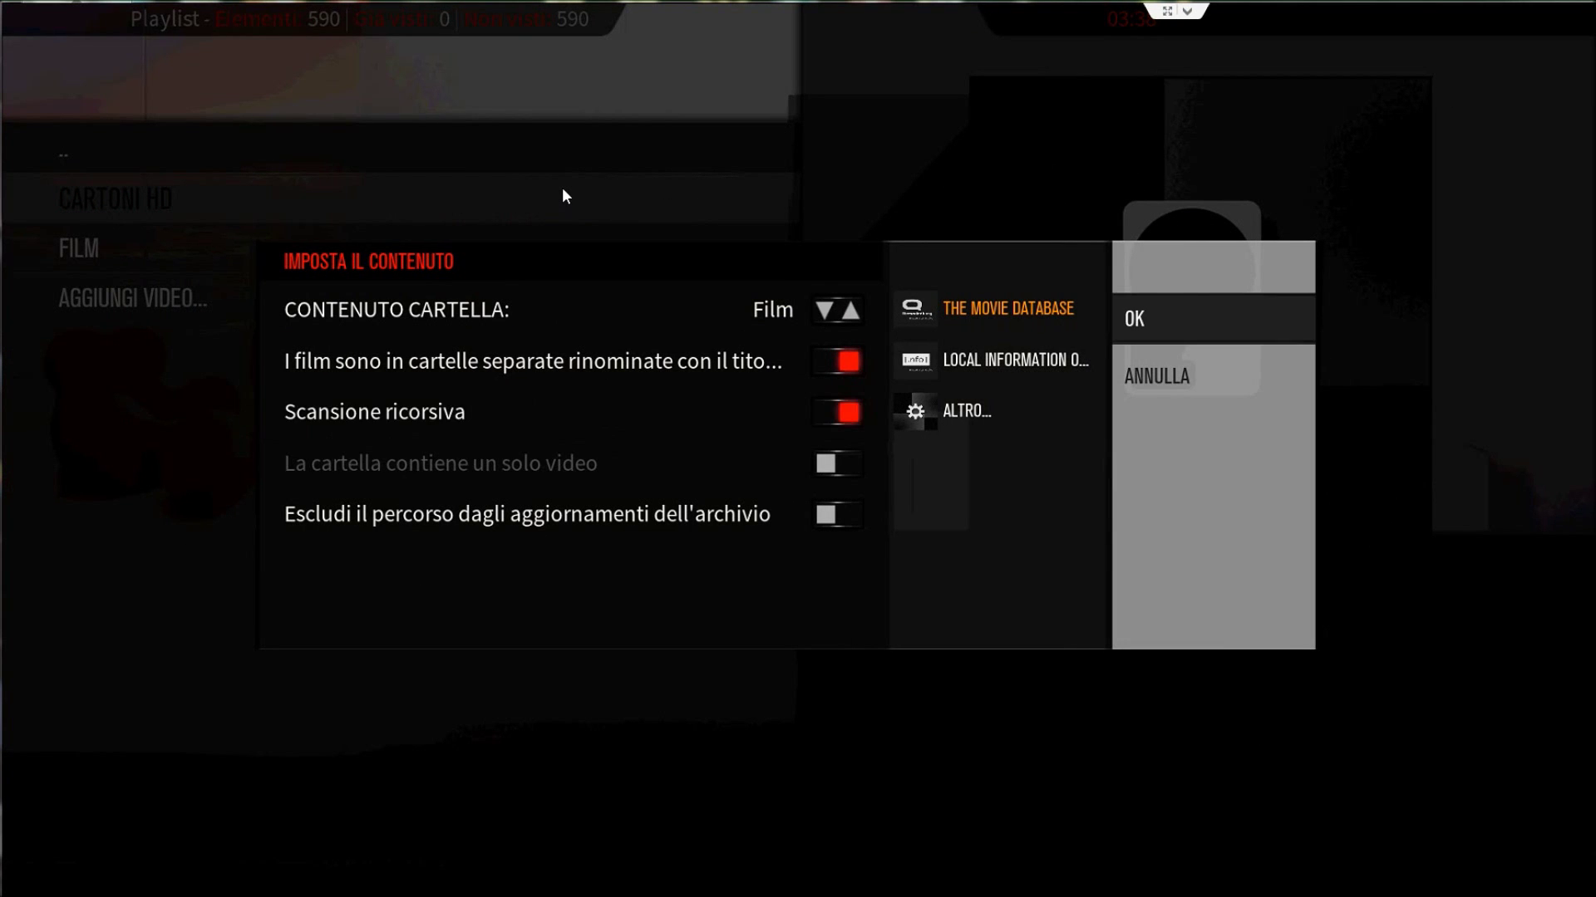
pyautogui.press('Return')
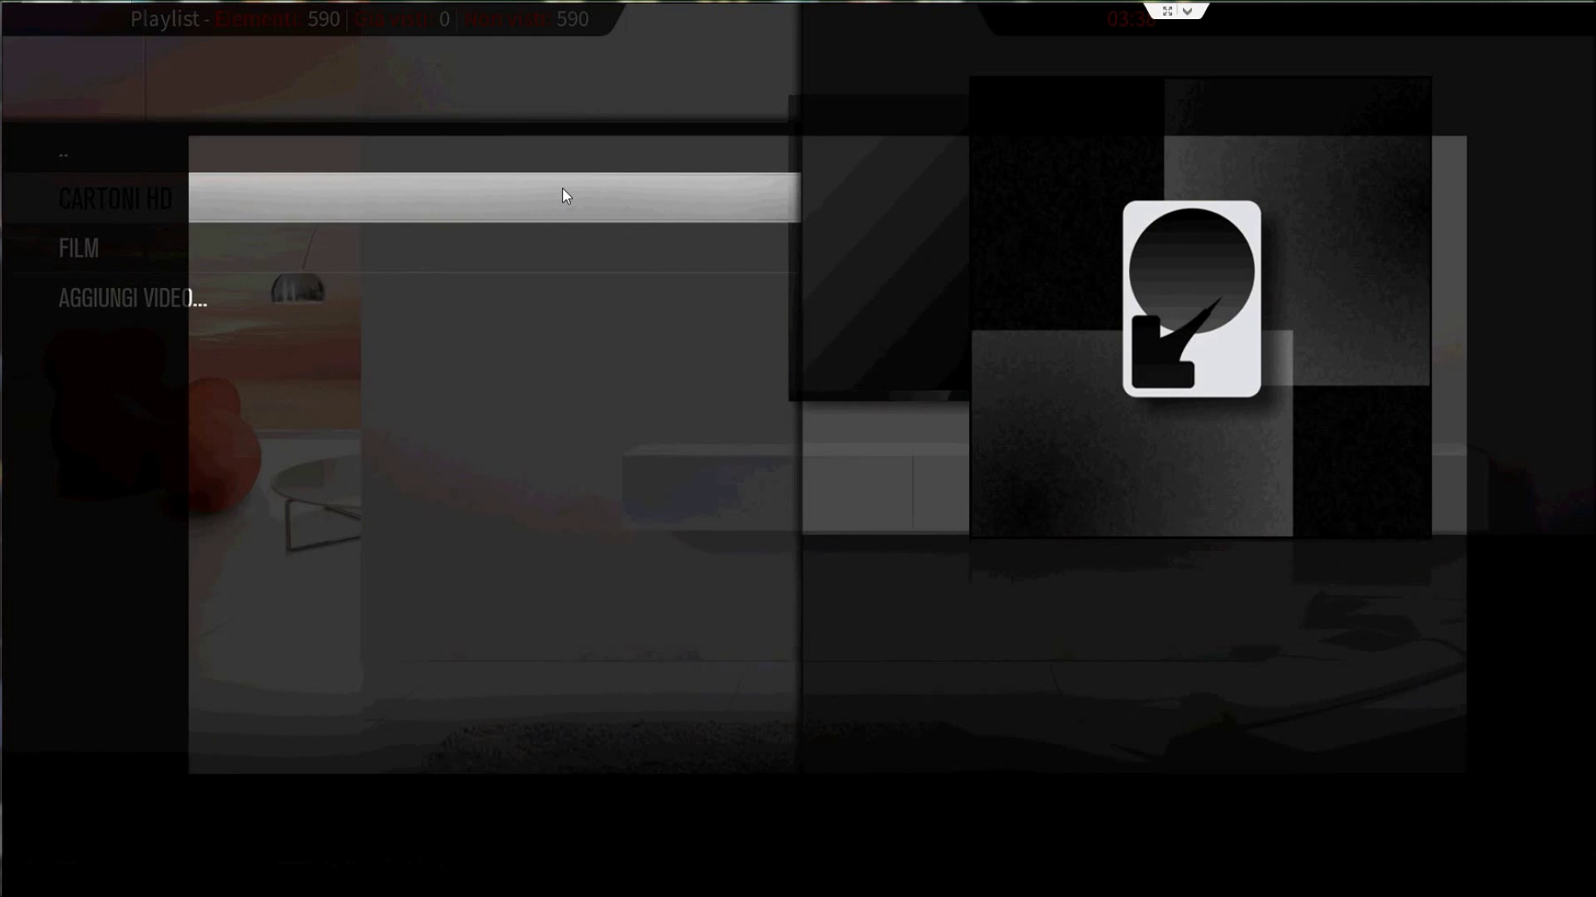
# Open the Cartoni hd source, check the list's view options around Ferma scansione, and return to the list of sources
pyautogui.press('Return')
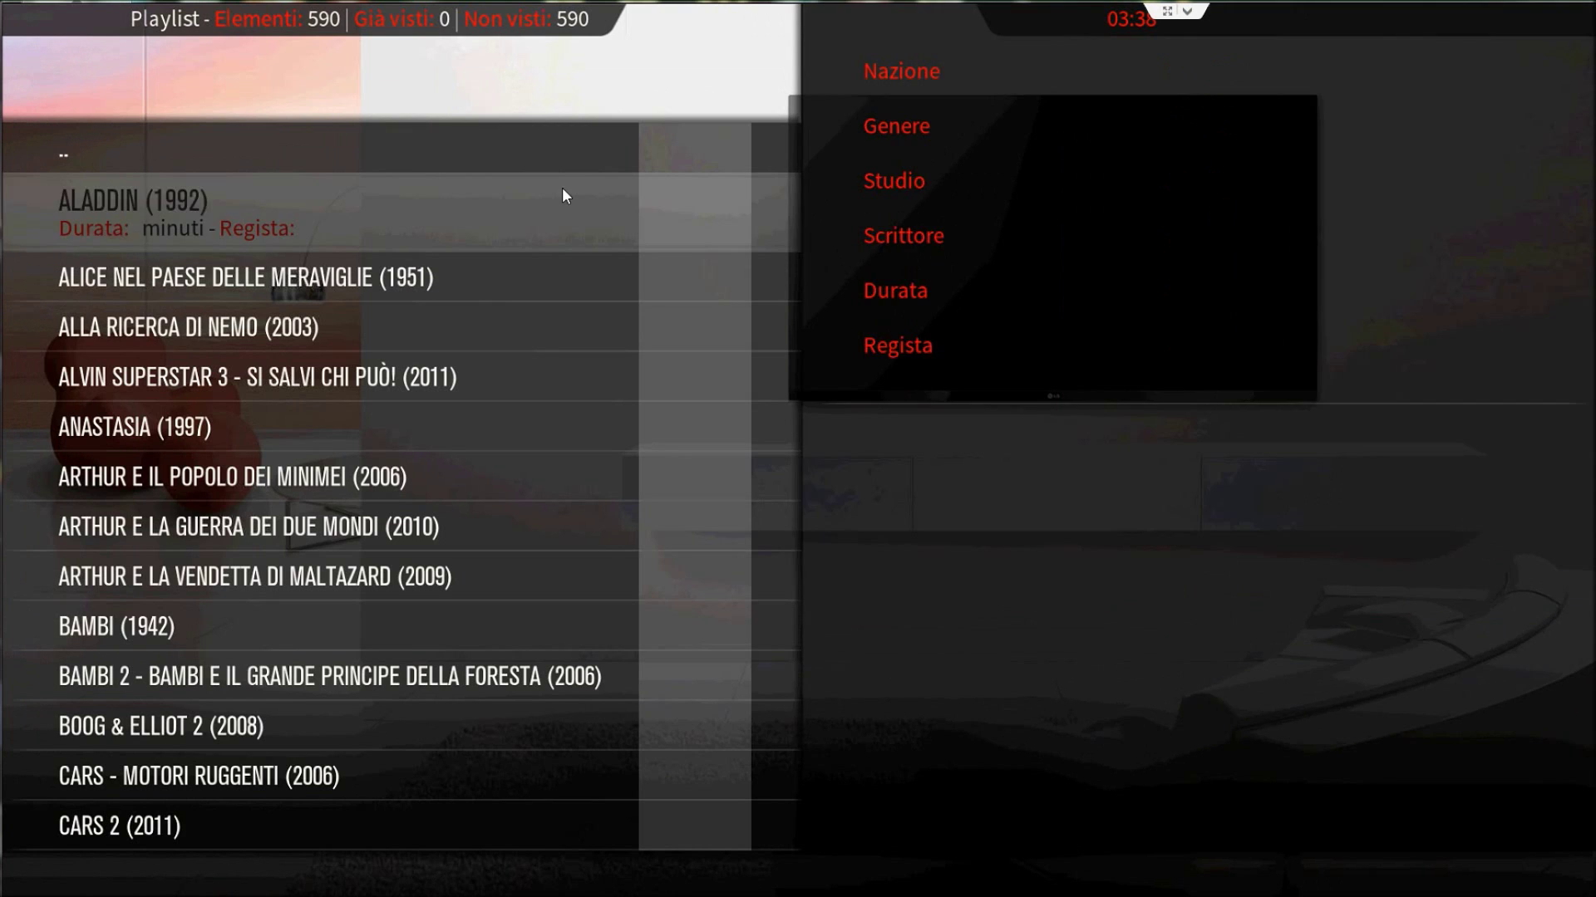
pyautogui.press('m')
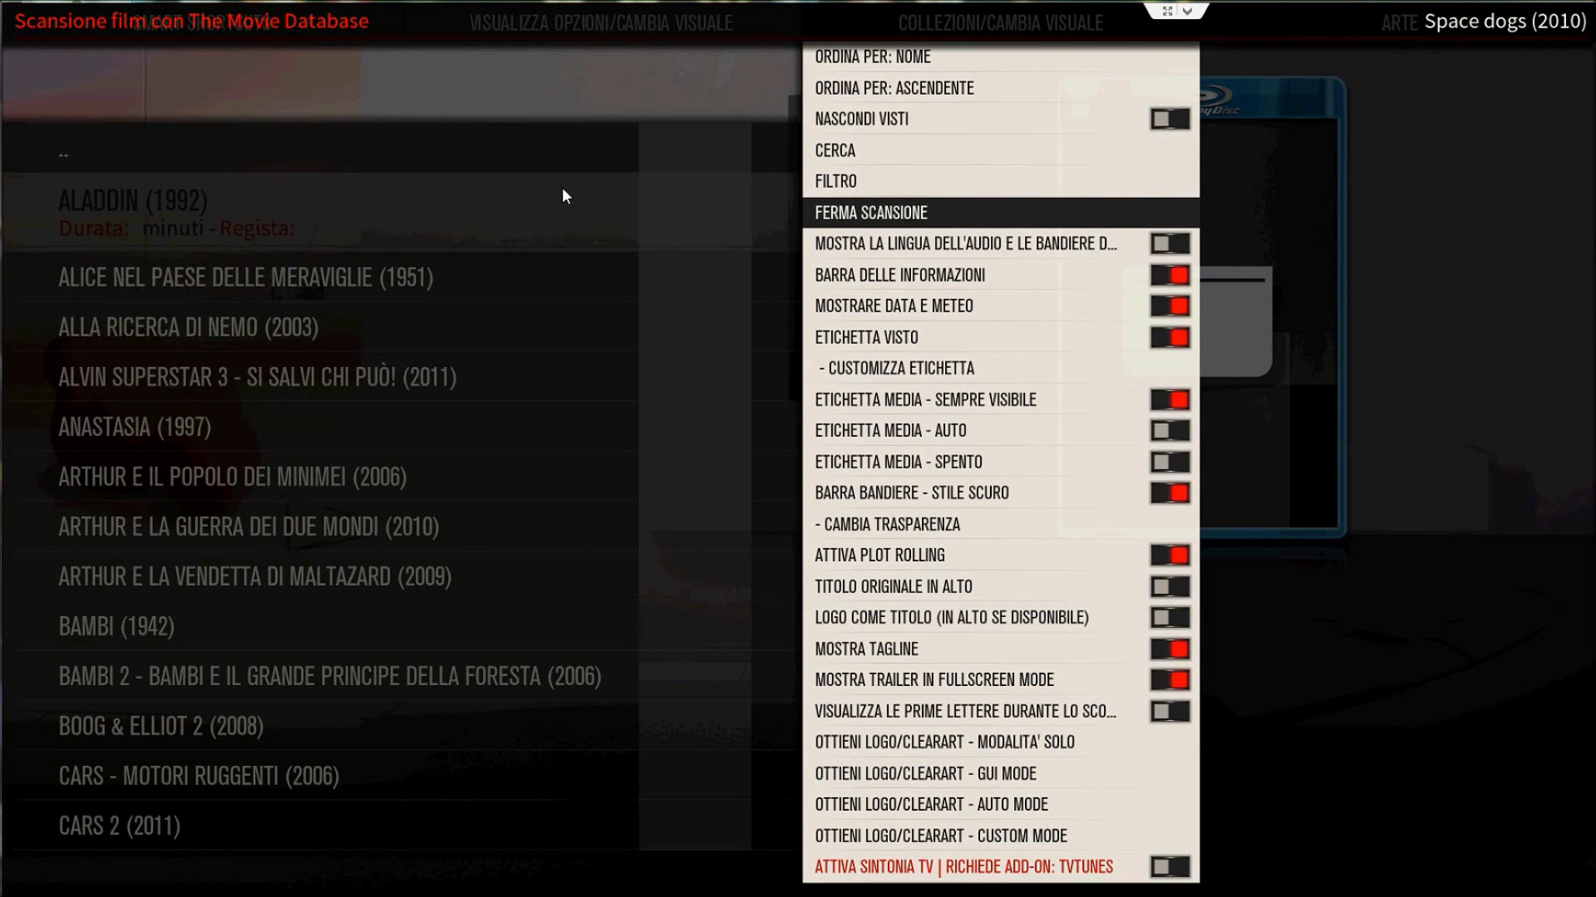
pyautogui.press('Escape')
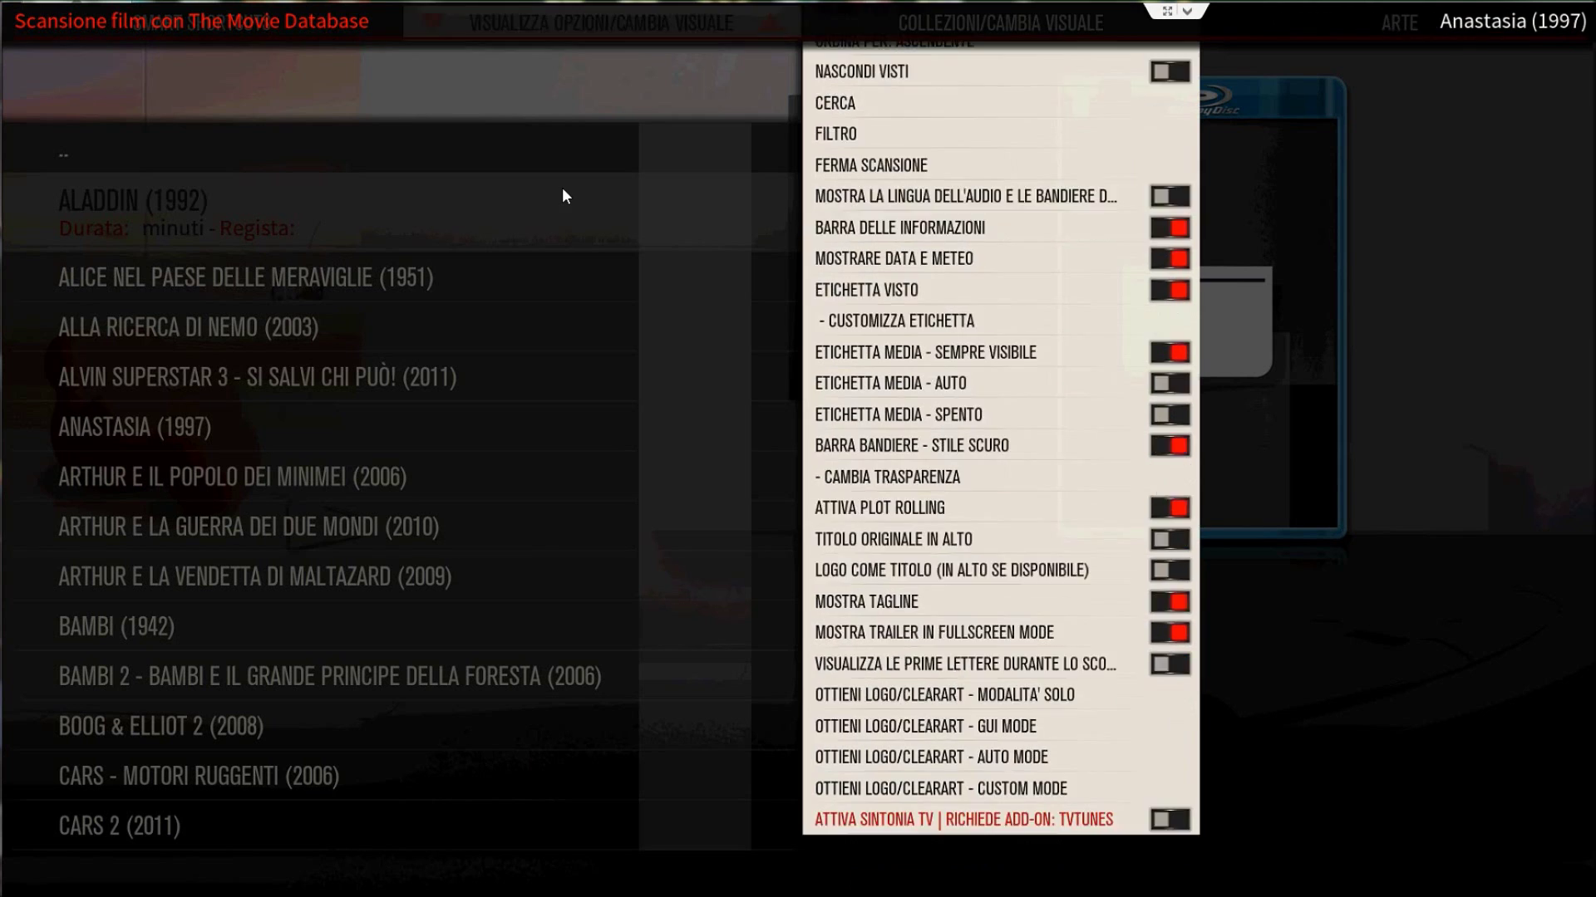
pyautogui.press('BackSpace')
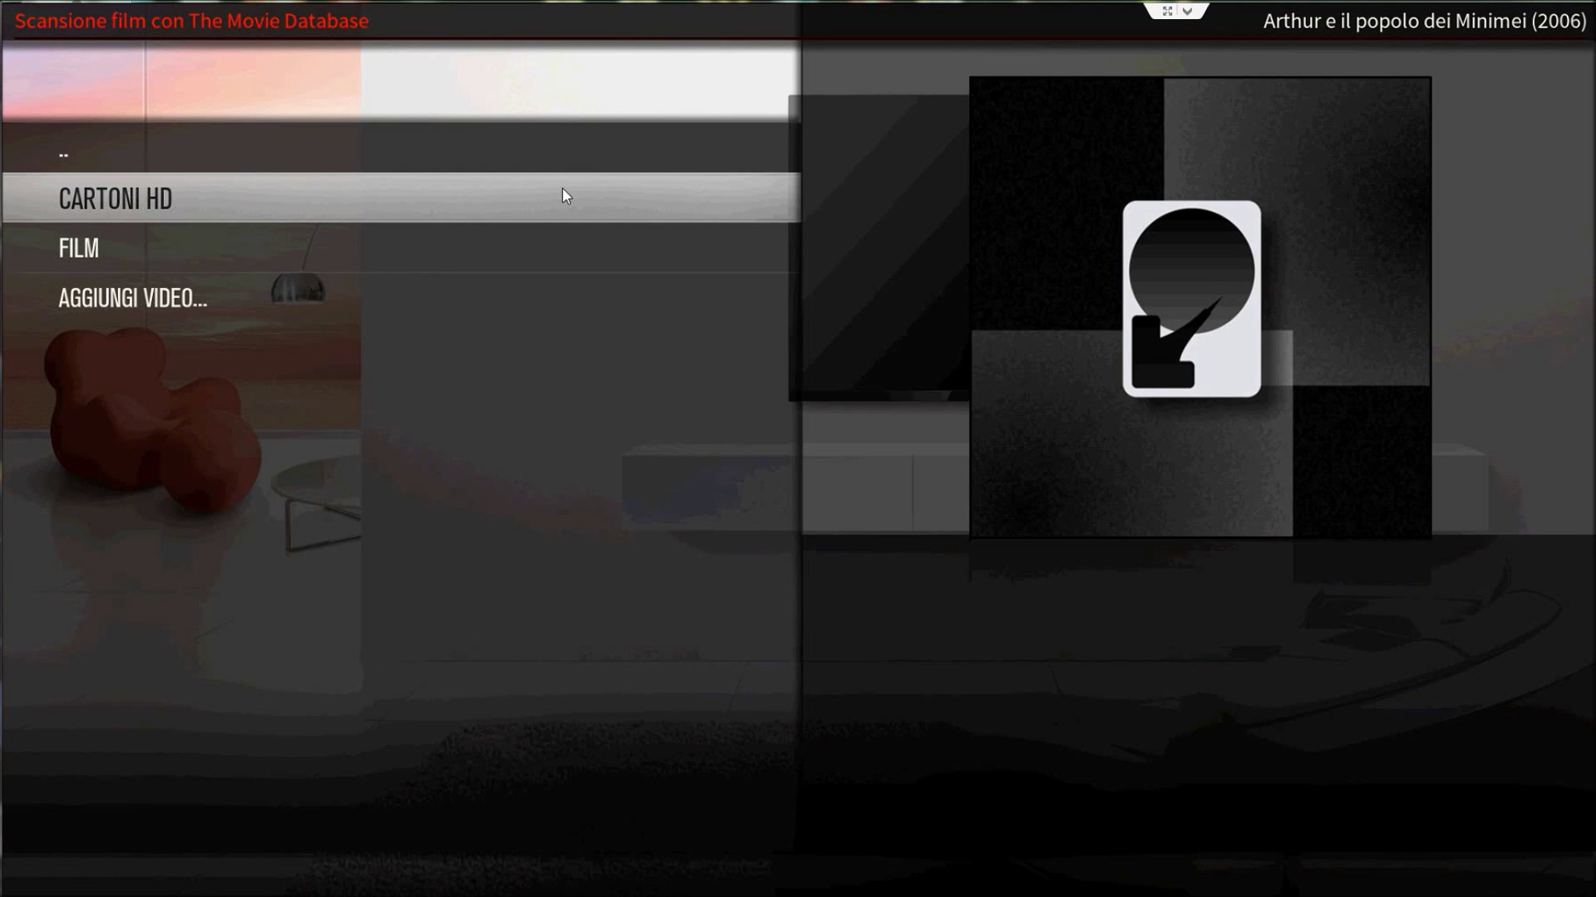
# Leave the video sources for the home menu and open the skin options at the Media Case page
pyautogui.press('BackSpace')
pyautogui.press('BackSpace')
pyautogui.press('Right')
pyautogui.press('Right')
pyautogui.press('Return')
pyautogui.press('Up')
pyautogui.press('Down')
pyautogui.press('Return')
pyautogui.press('Left')
pyautogui.press('Left')
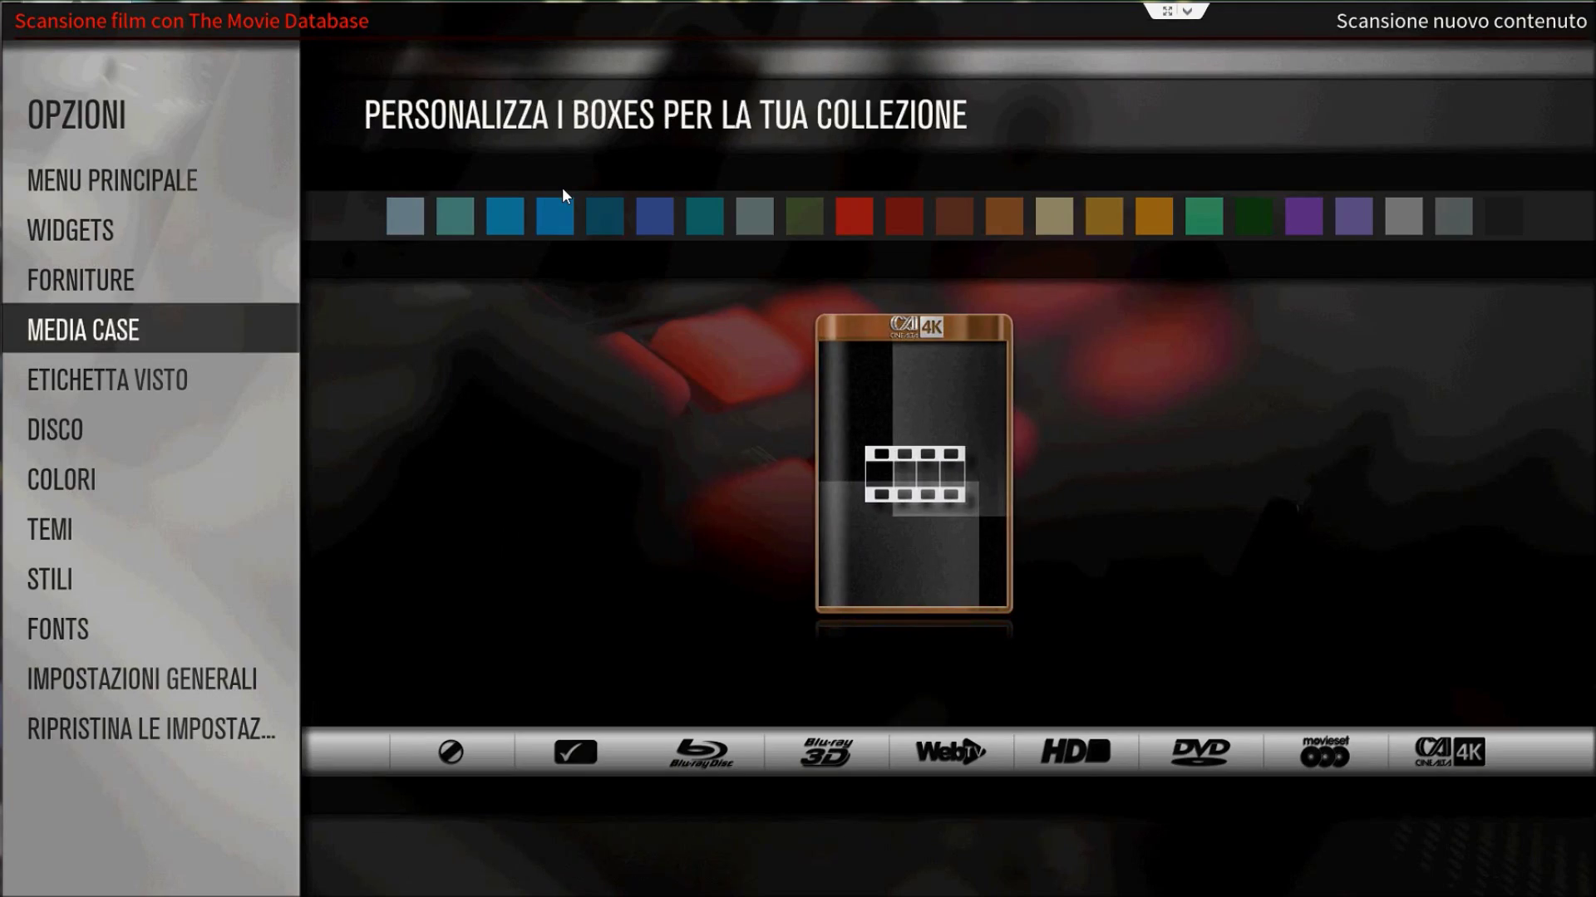
# Open the Menu principale section of the skin options and enter the customization of the home menu entries
pyautogui.press('Up')
pyautogui.press('Up')
pyautogui.press('Up')
pyautogui.press('Right')
pyautogui.press('Up')
pyautogui.press('Return')
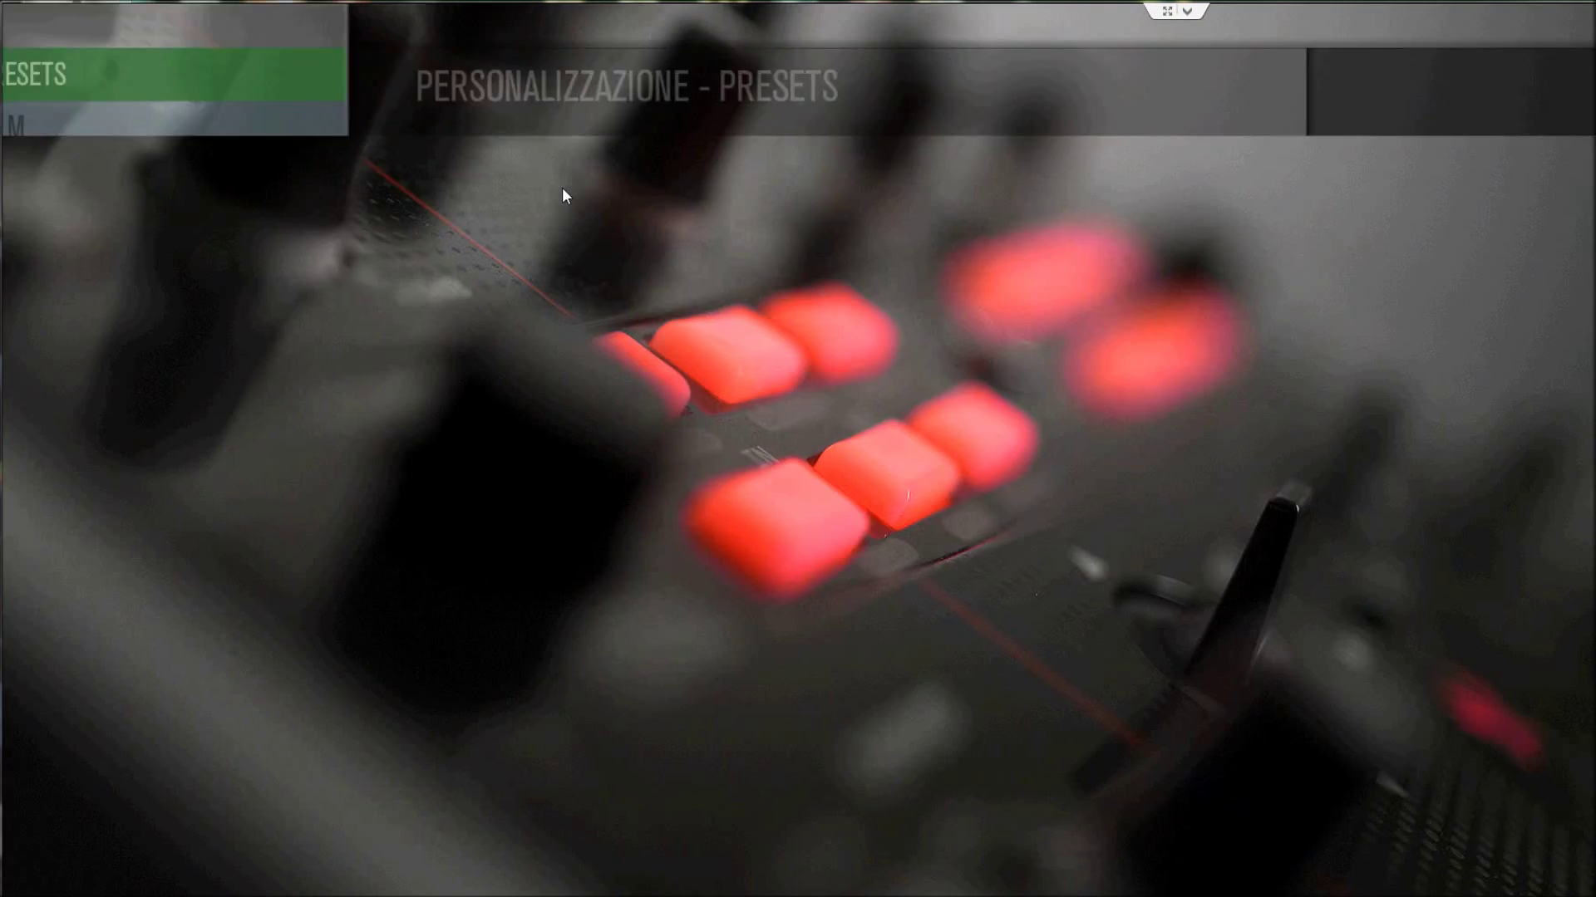
# Look through the home menu entries in the customization list, comparing the enabled, disabled, unused and virtual items
pyautogui.press('Down')
pyautogui.press('Down')
pyautogui.press('Down')
pyautogui.press('Down')
pyautogui.press('Down')
pyautogui.press('Down')
pyautogui.press('Down')
pyautogui.press('Down')
pyautogui.press('Down')
pyautogui.press('Down')
pyautogui.press('Down')
pyautogui.press('Down')
pyautogui.press('Down')
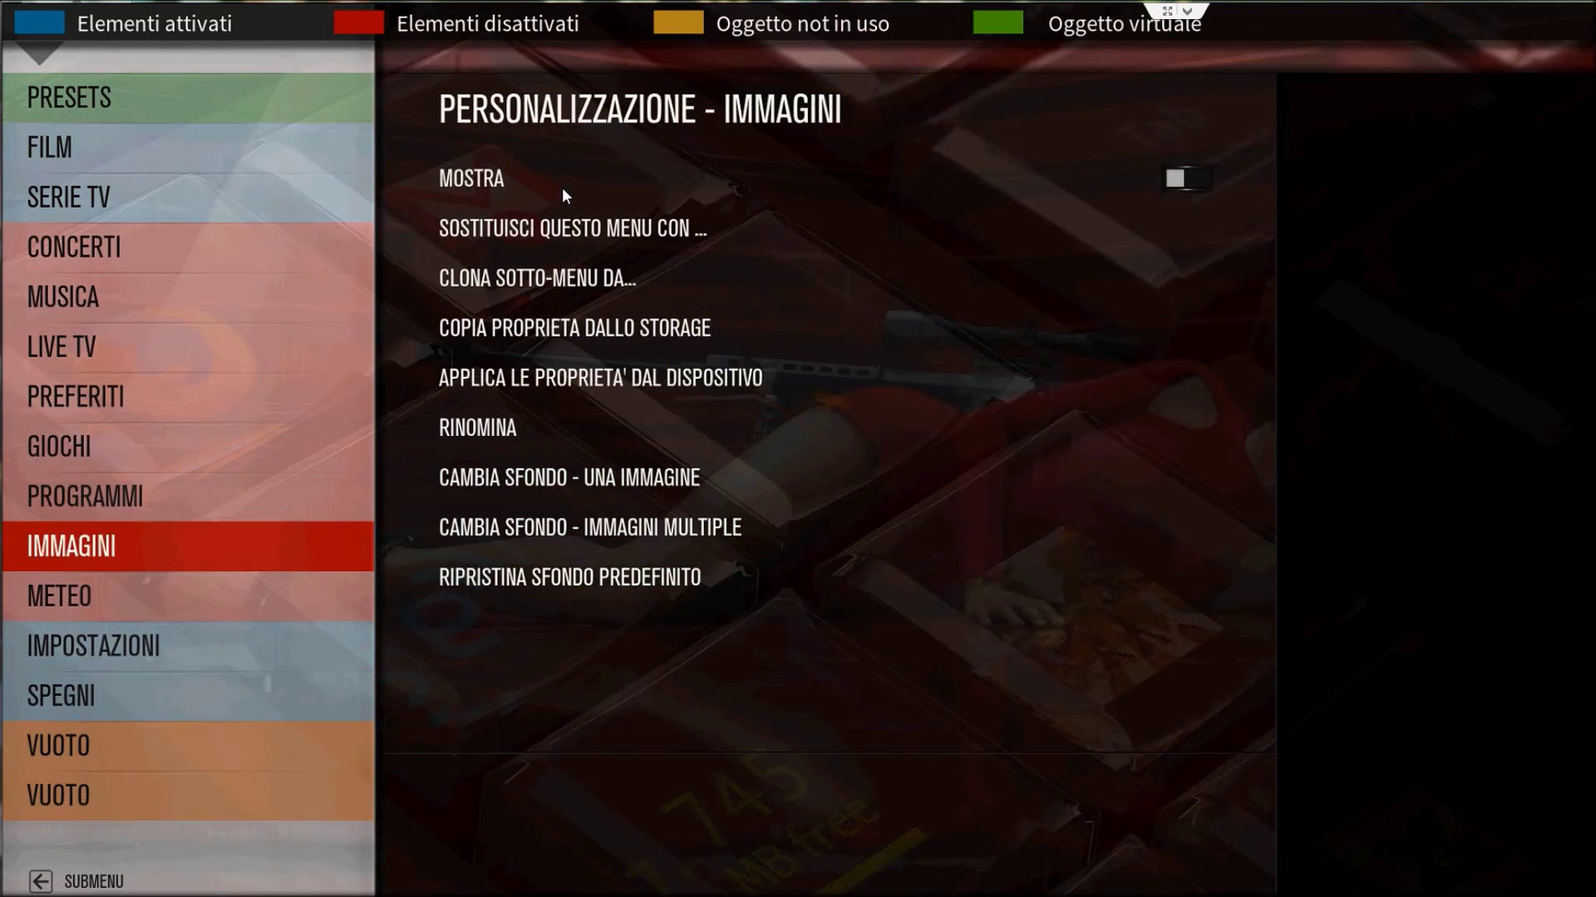
pyautogui.press('Up')
pyautogui.press('Up')
pyautogui.press('Up')
pyautogui.press('Up')
pyautogui.press('Up')
pyautogui.press('Up')
pyautogui.press('Up')
pyautogui.press('Up')
pyautogui.press('Up')
pyautogui.press('Up')
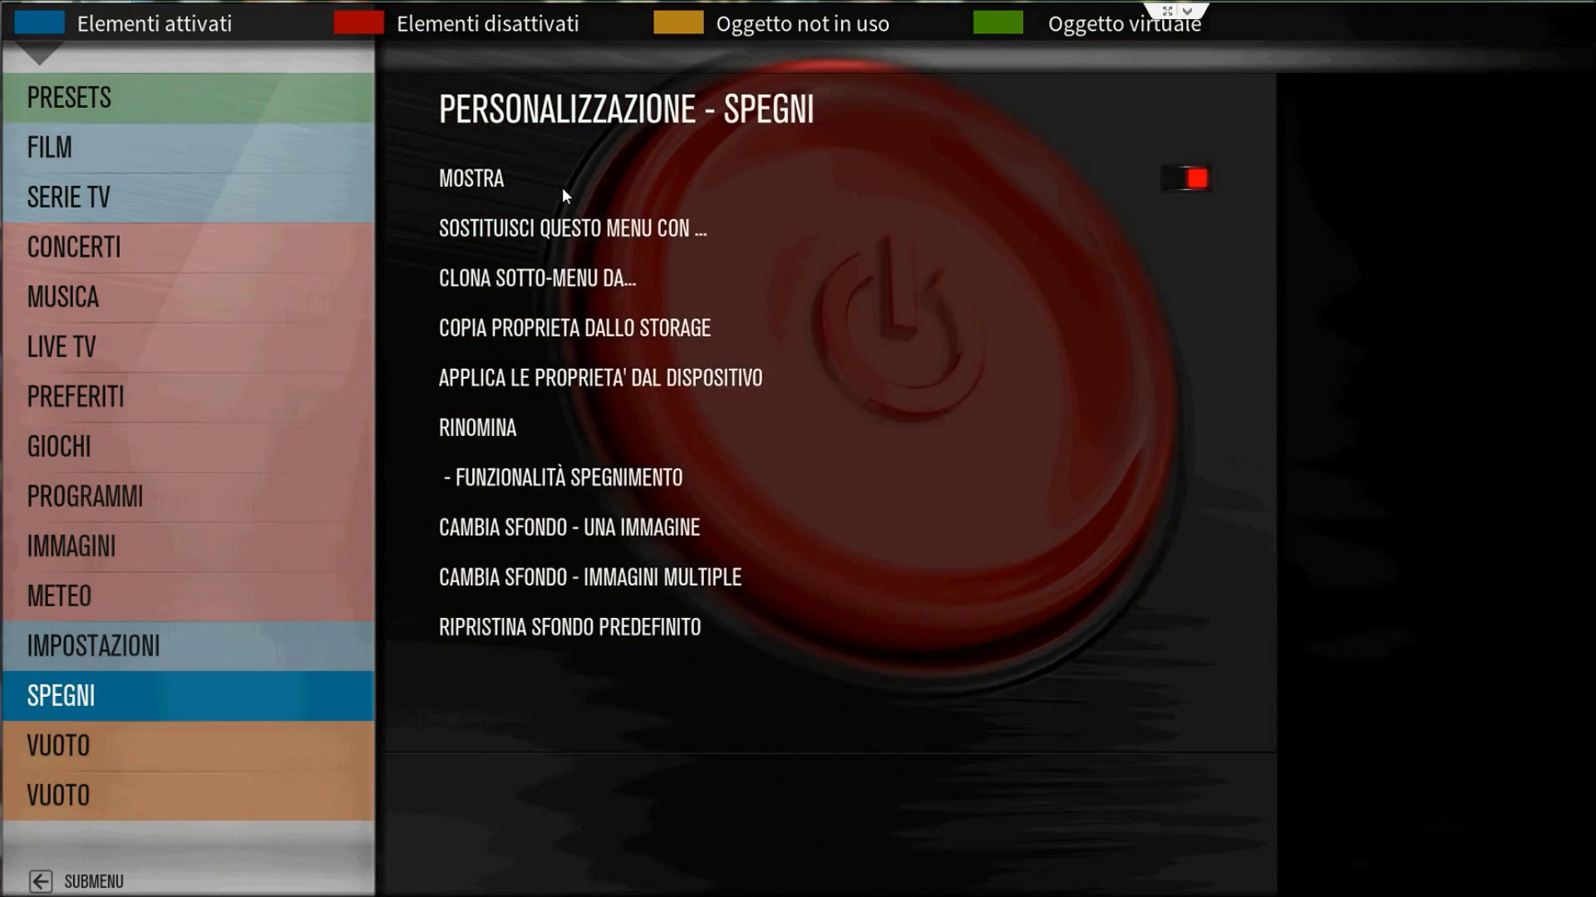
# Examine the Live TV entry's customization options, including Sostituisci questo menu con, and return to the home menu
pyautogui.press('Up')
pyautogui.press('Down')
pyautogui.press('Down')
pyautogui.press('Down')
pyautogui.press('Right')
pyautogui.press('Down')
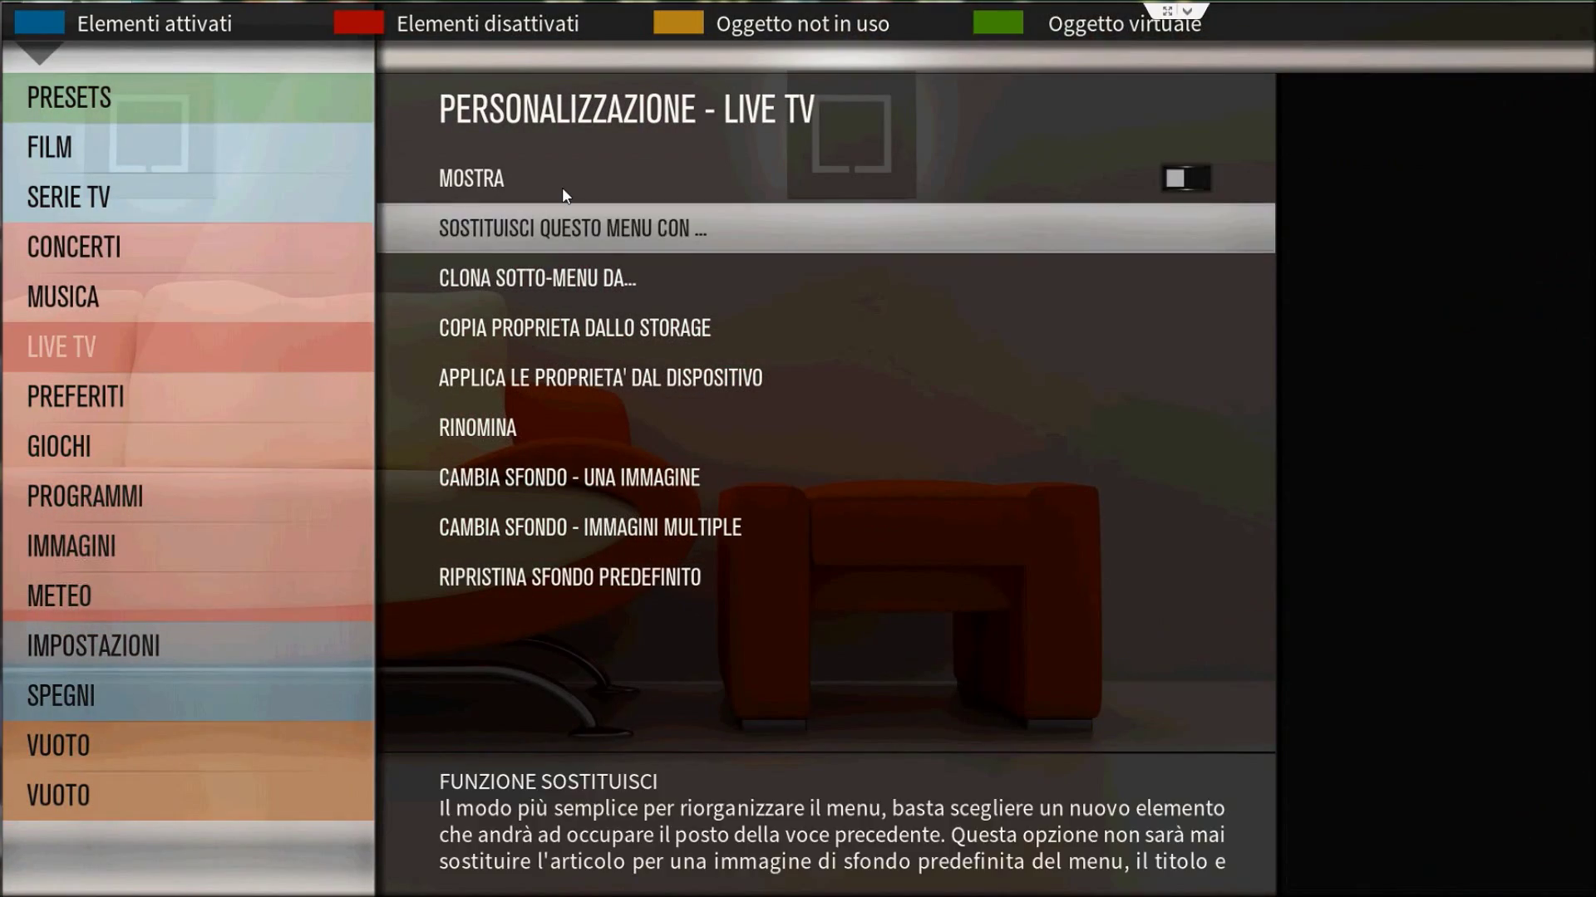
pyautogui.press('Return')
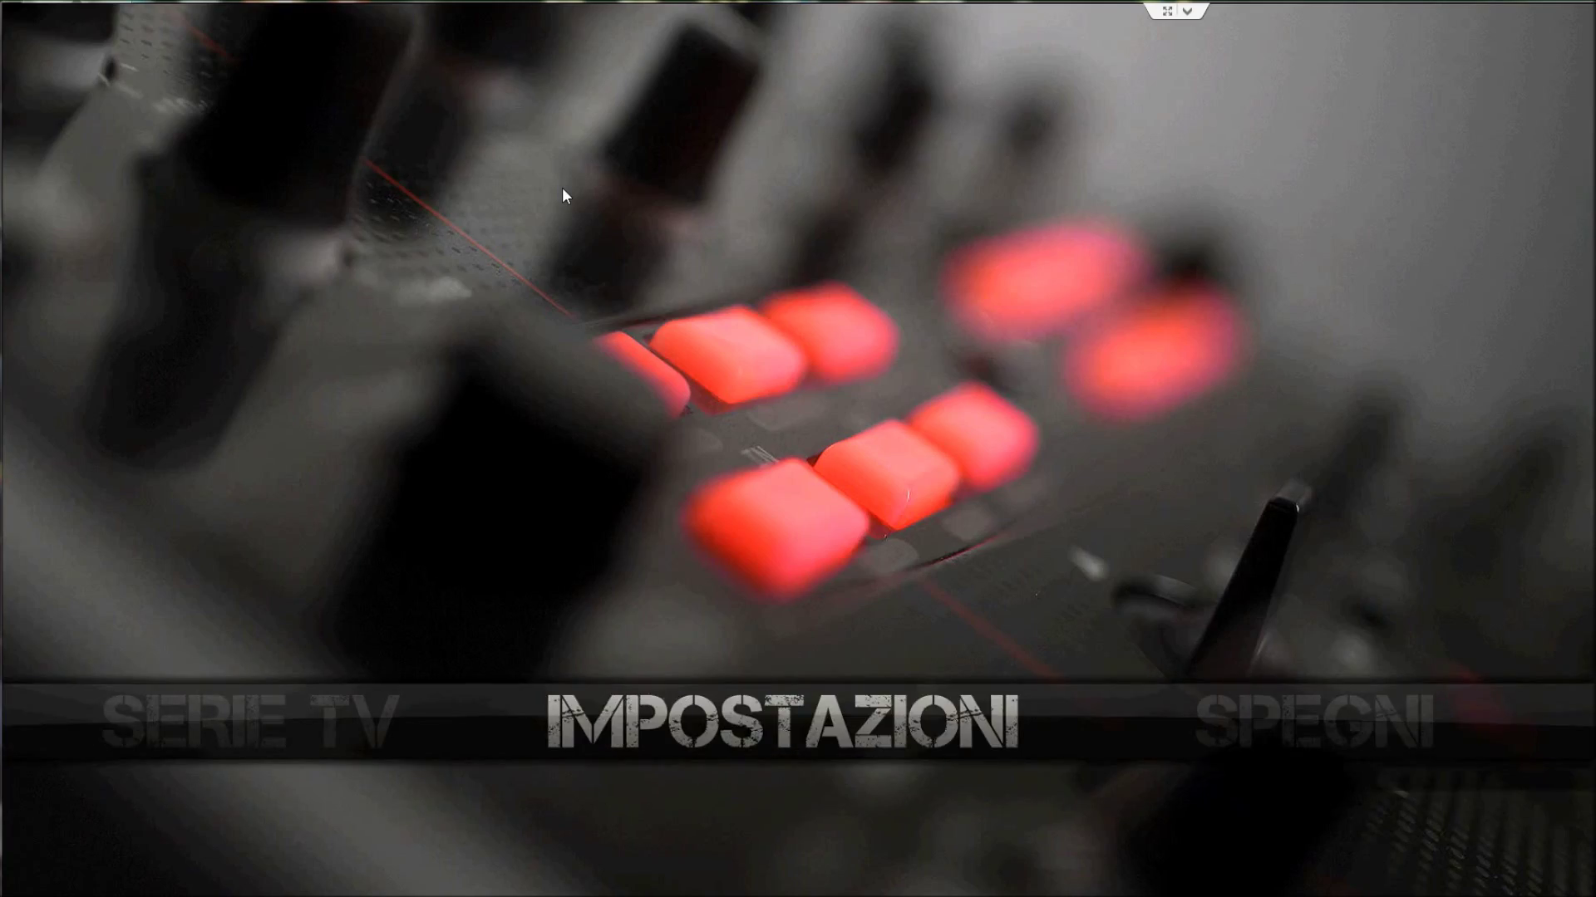
# Look along the home menu entries and open the Cartoni hd source through the film files
pyautogui.press('Right')
pyautogui.press('Right')
pyautogui.press('Right')
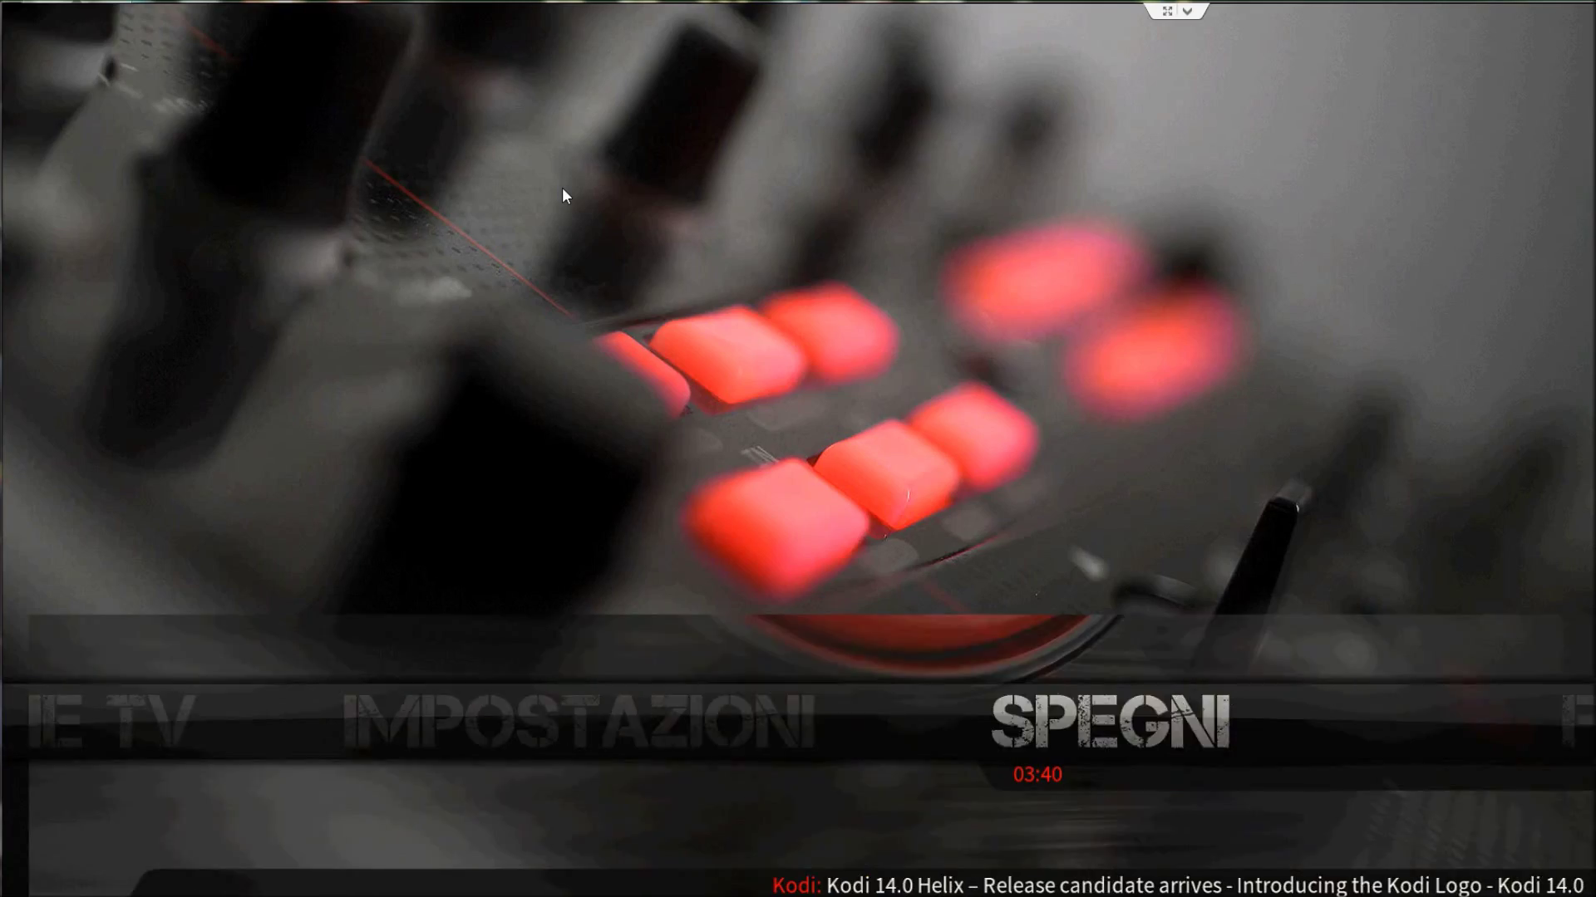
pyautogui.press('Left')
pyautogui.press('Left')
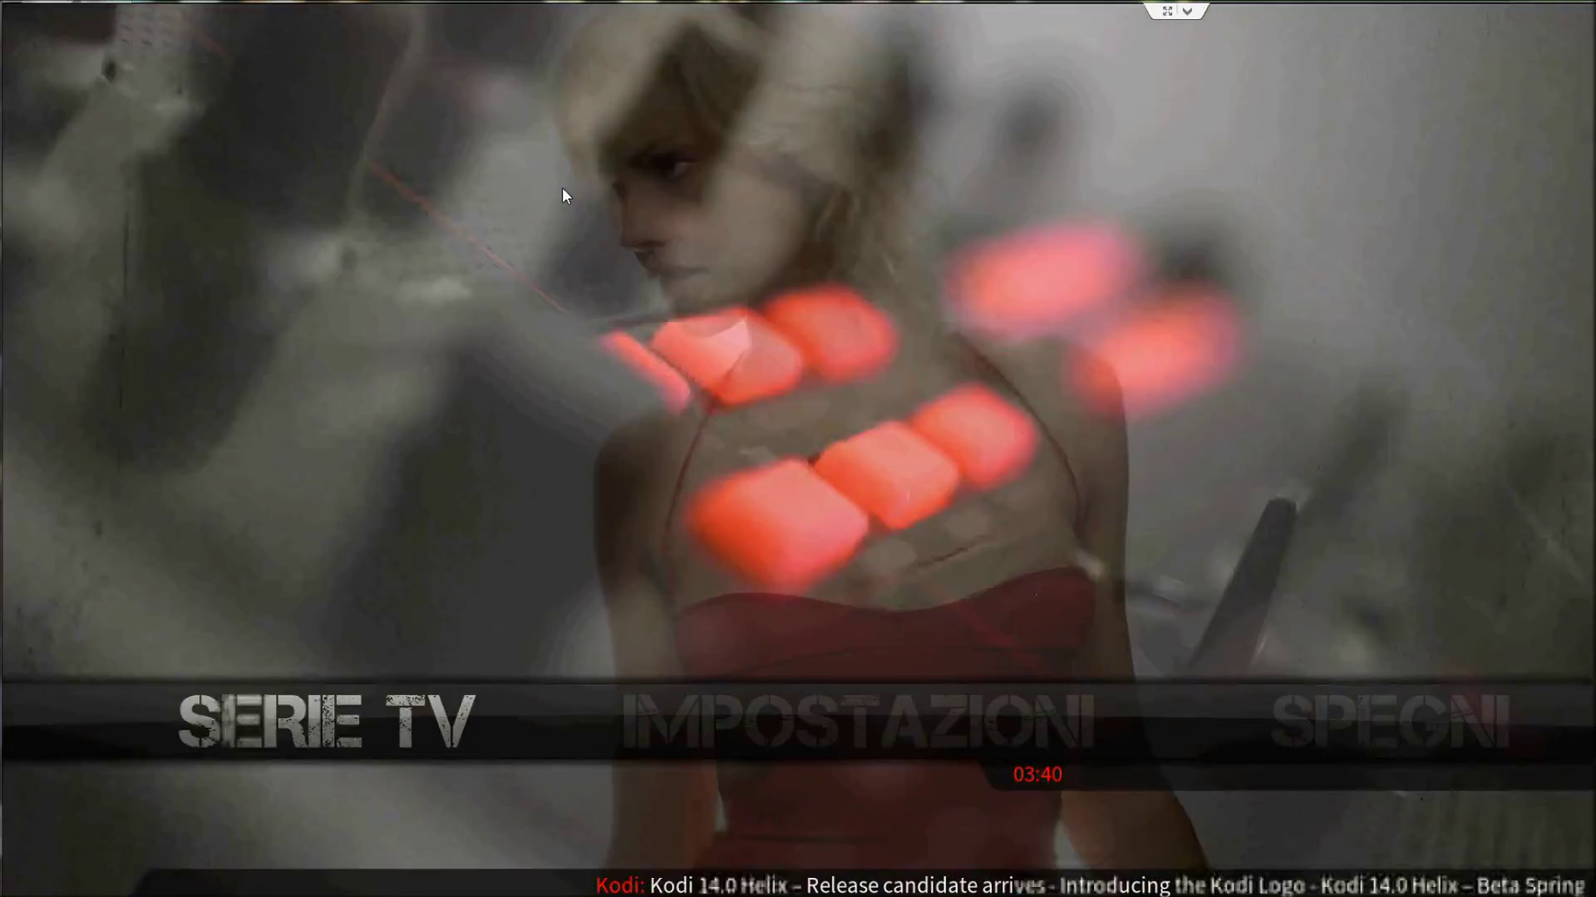
pyautogui.press('Return')
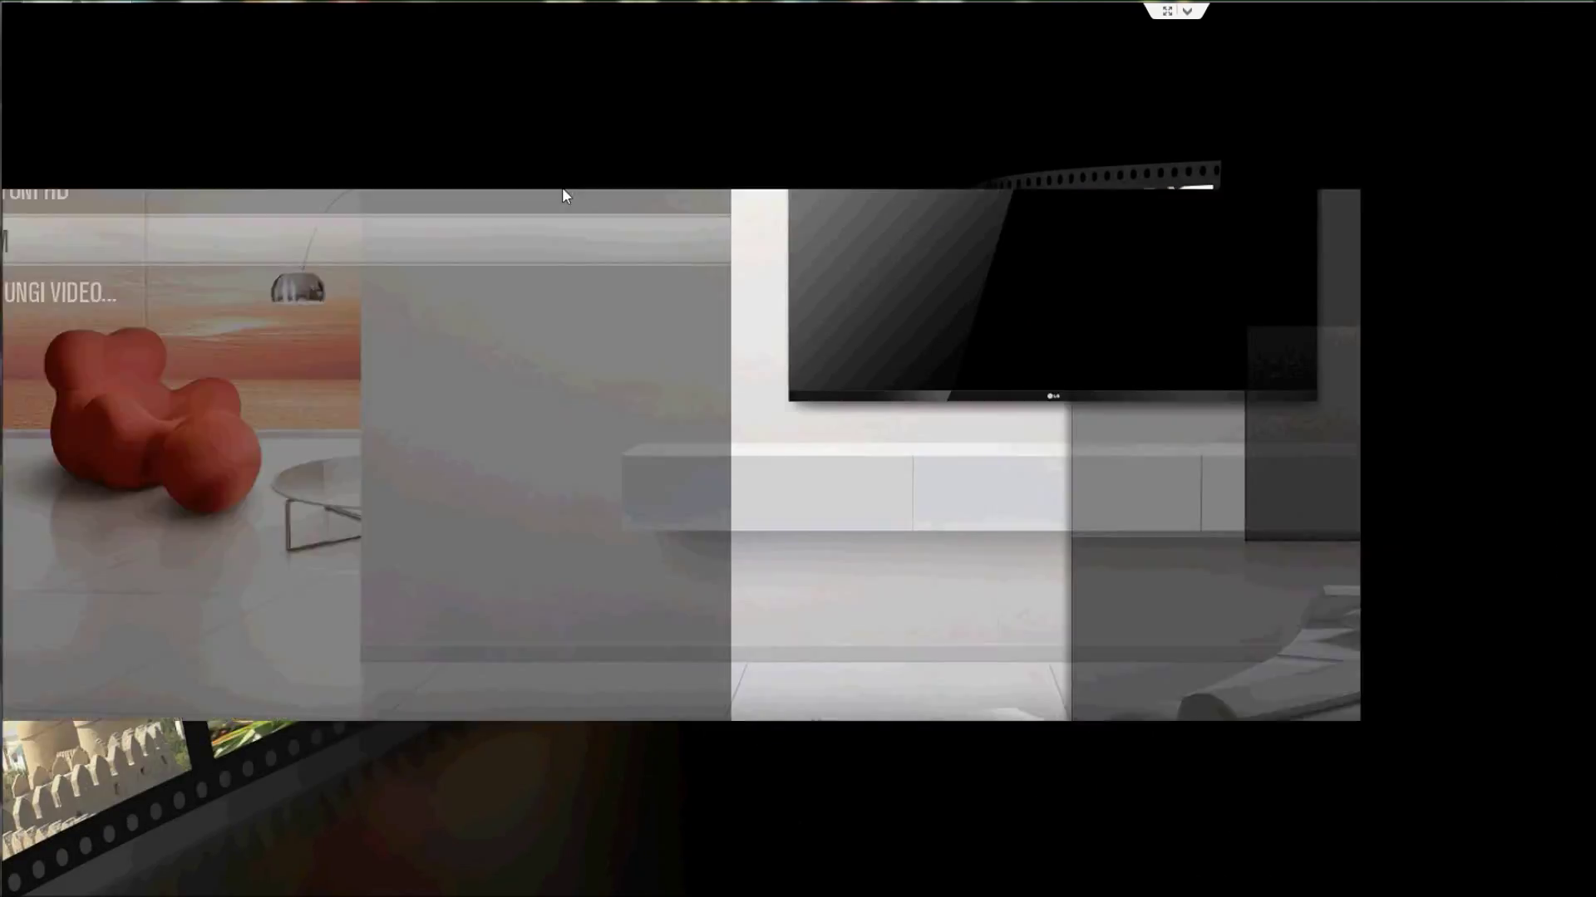
pyautogui.click(565, 196)
# Look down the Cartoni hd list to Cattivissimo me 2, checking which films already have scanned details
pyautogui.press('Down')
pyautogui.press('Down')
pyautogui.press('Down')
pyautogui.press('Down')
pyautogui.press('Down')
pyautogui.press('Down')
pyautogui.press('Down')
pyautogui.press('Down')
pyautogui.press('Down')
pyautogui.press('Down')
pyautogui.press('Down')
pyautogui.press('Down')
pyautogui.press('Down')
pyautogui.press('Down')
pyautogui.press('Down')
pyautogui.press('Down')
pyautogui.press('Down')
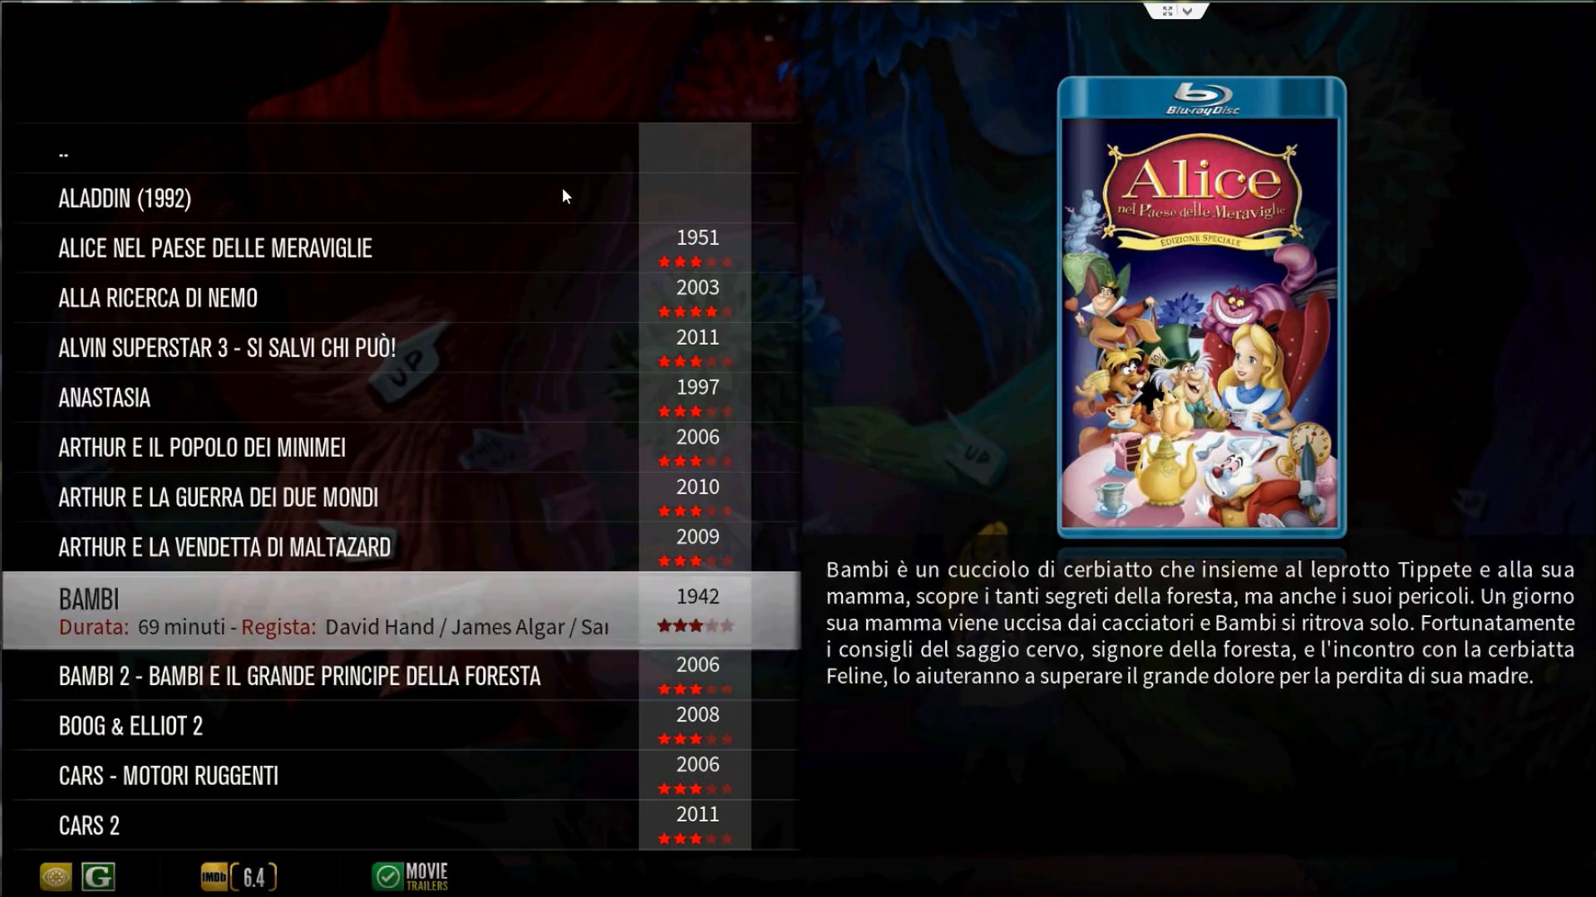
pyautogui.press('Up')
pyautogui.press('Up')
pyautogui.press('Up')
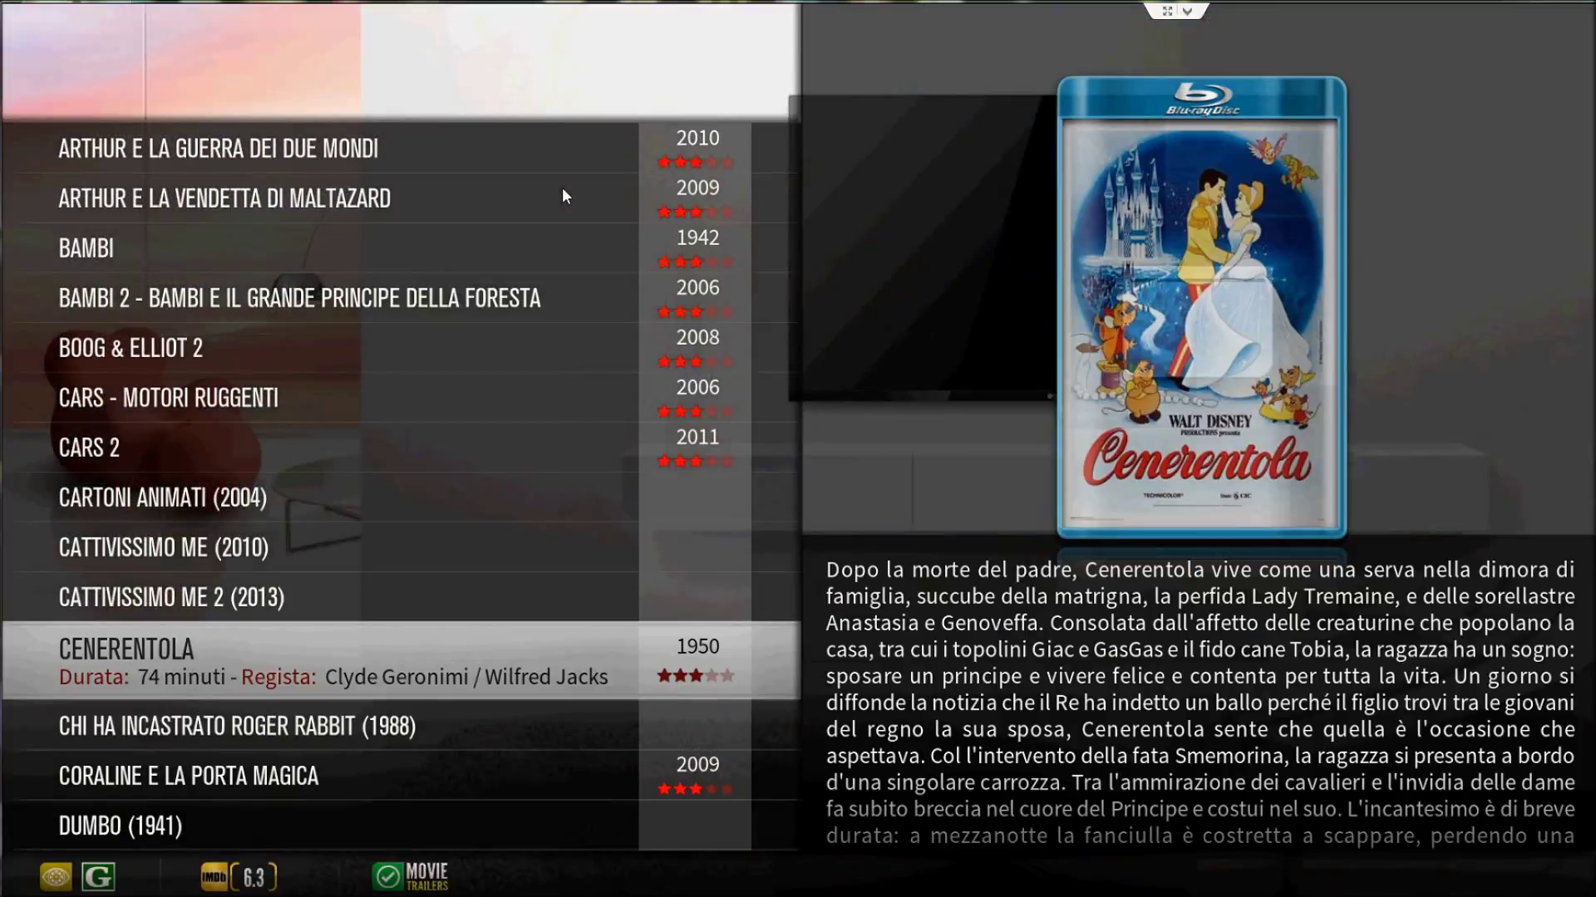
# Stop the library scan with Ferma scansione, start it again with Aggiorna archivio, and close the view options
pyautogui.press('Left')
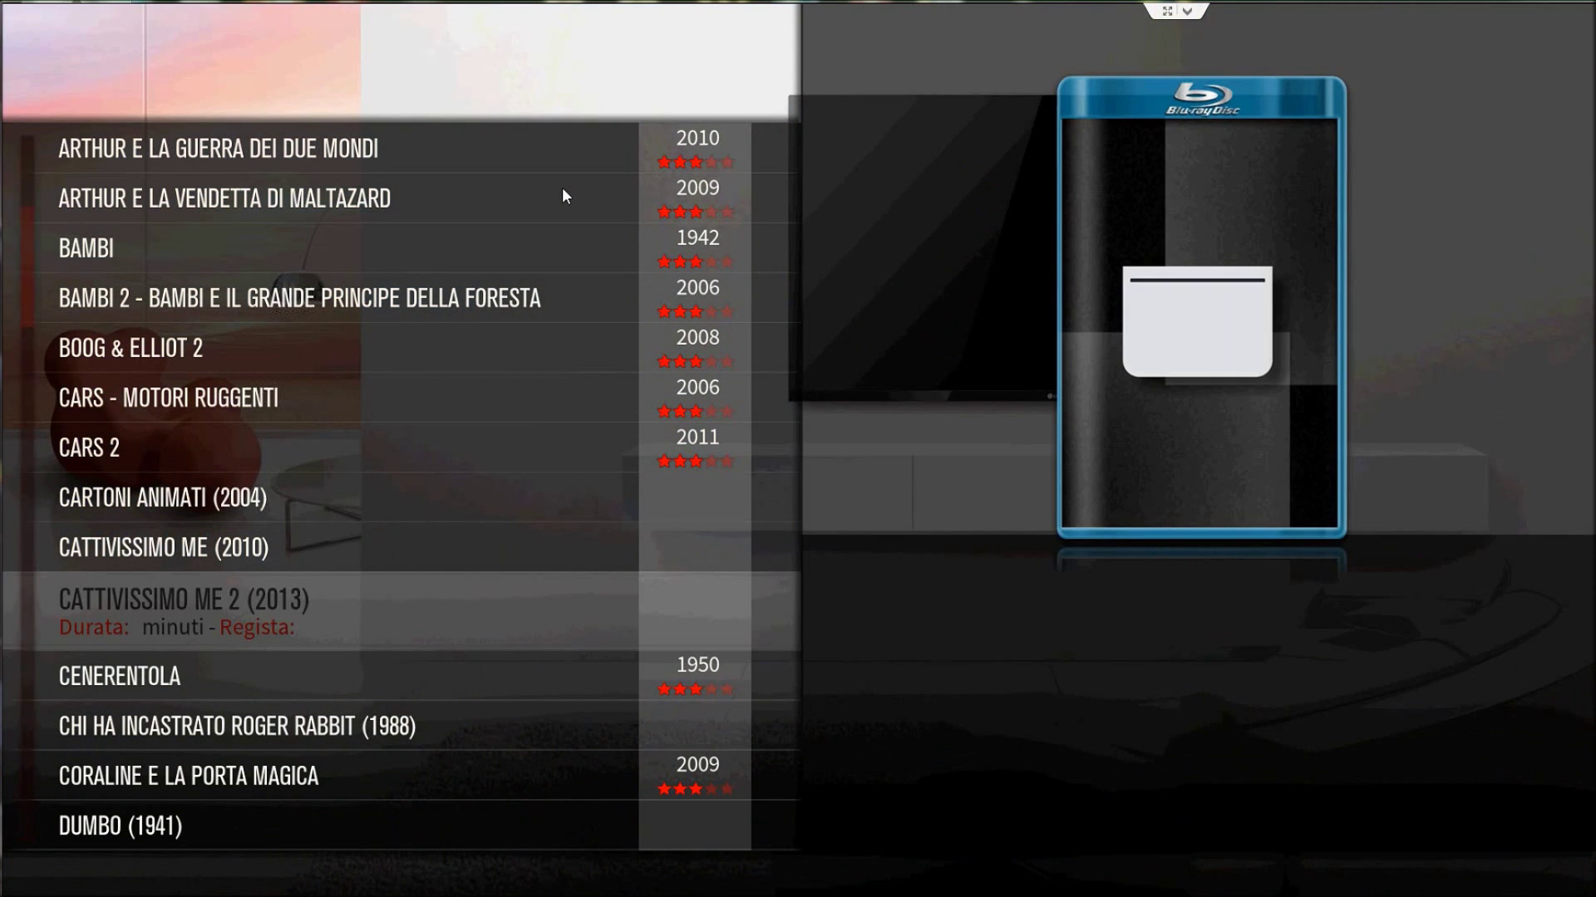
pyautogui.press('Down')
pyautogui.press('Up')
pyautogui.press('Up')
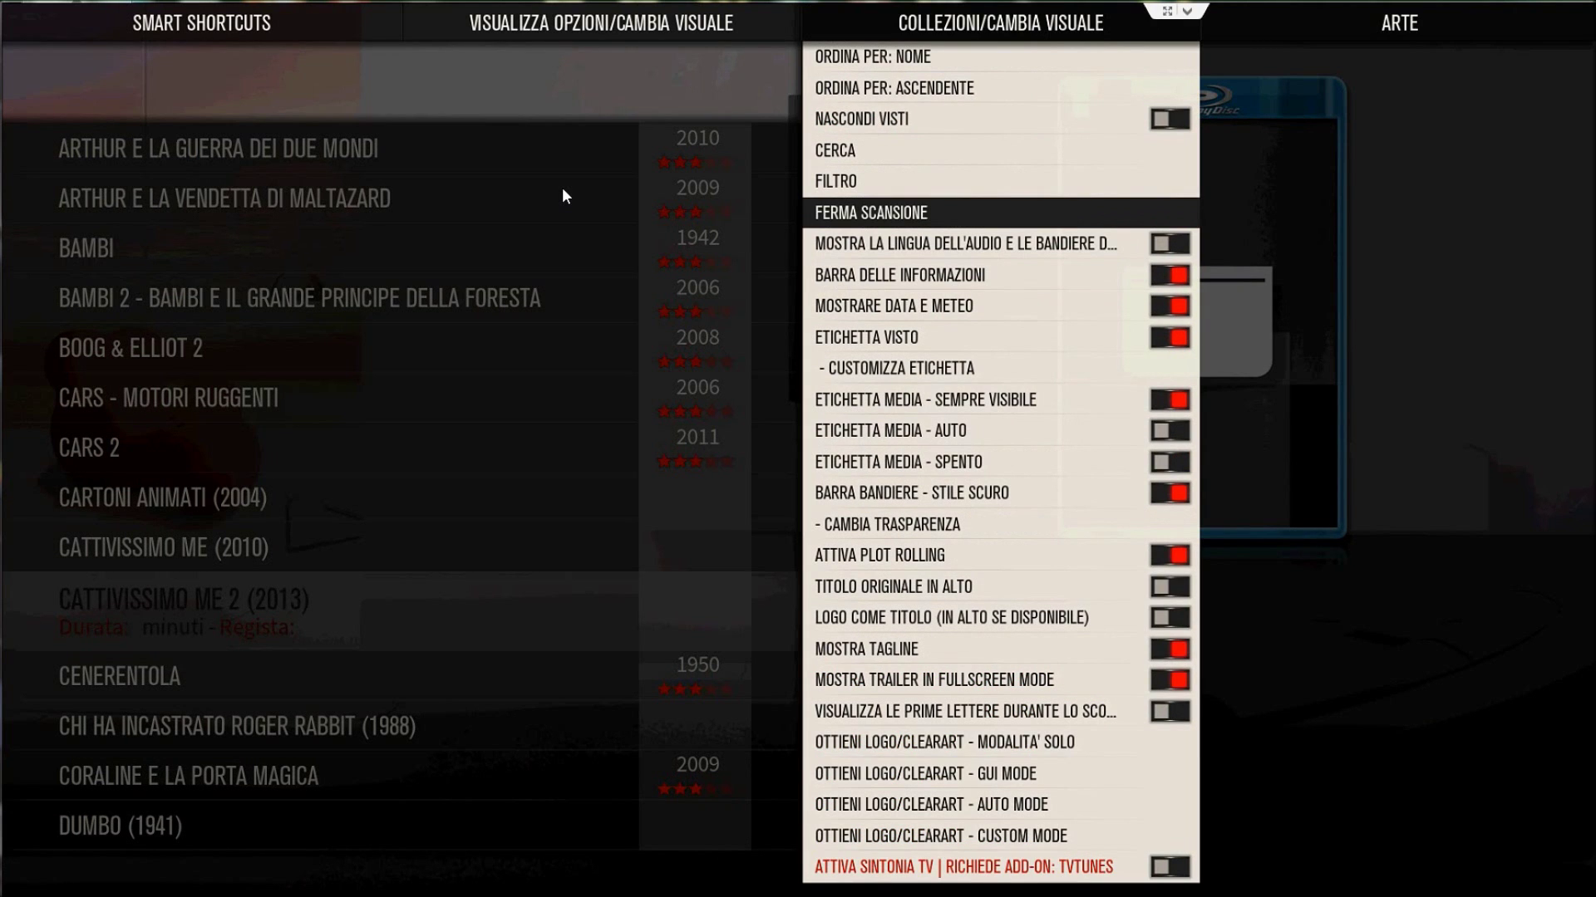
pyautogui.press('Return')
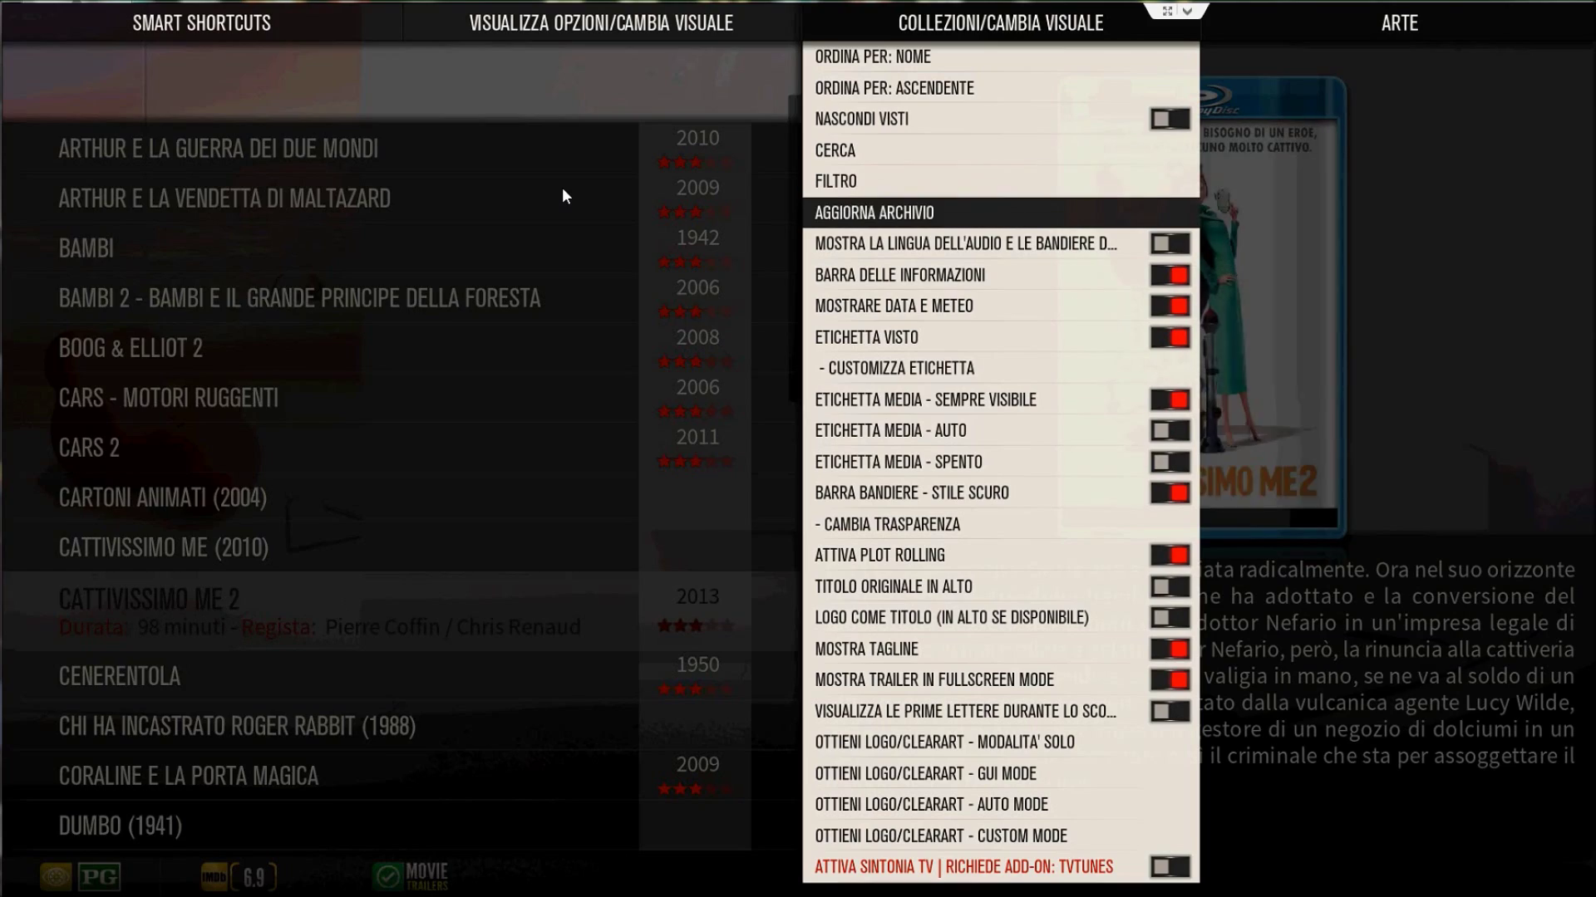
pyautogui.press('Return')
pyautogui.press('Escape')
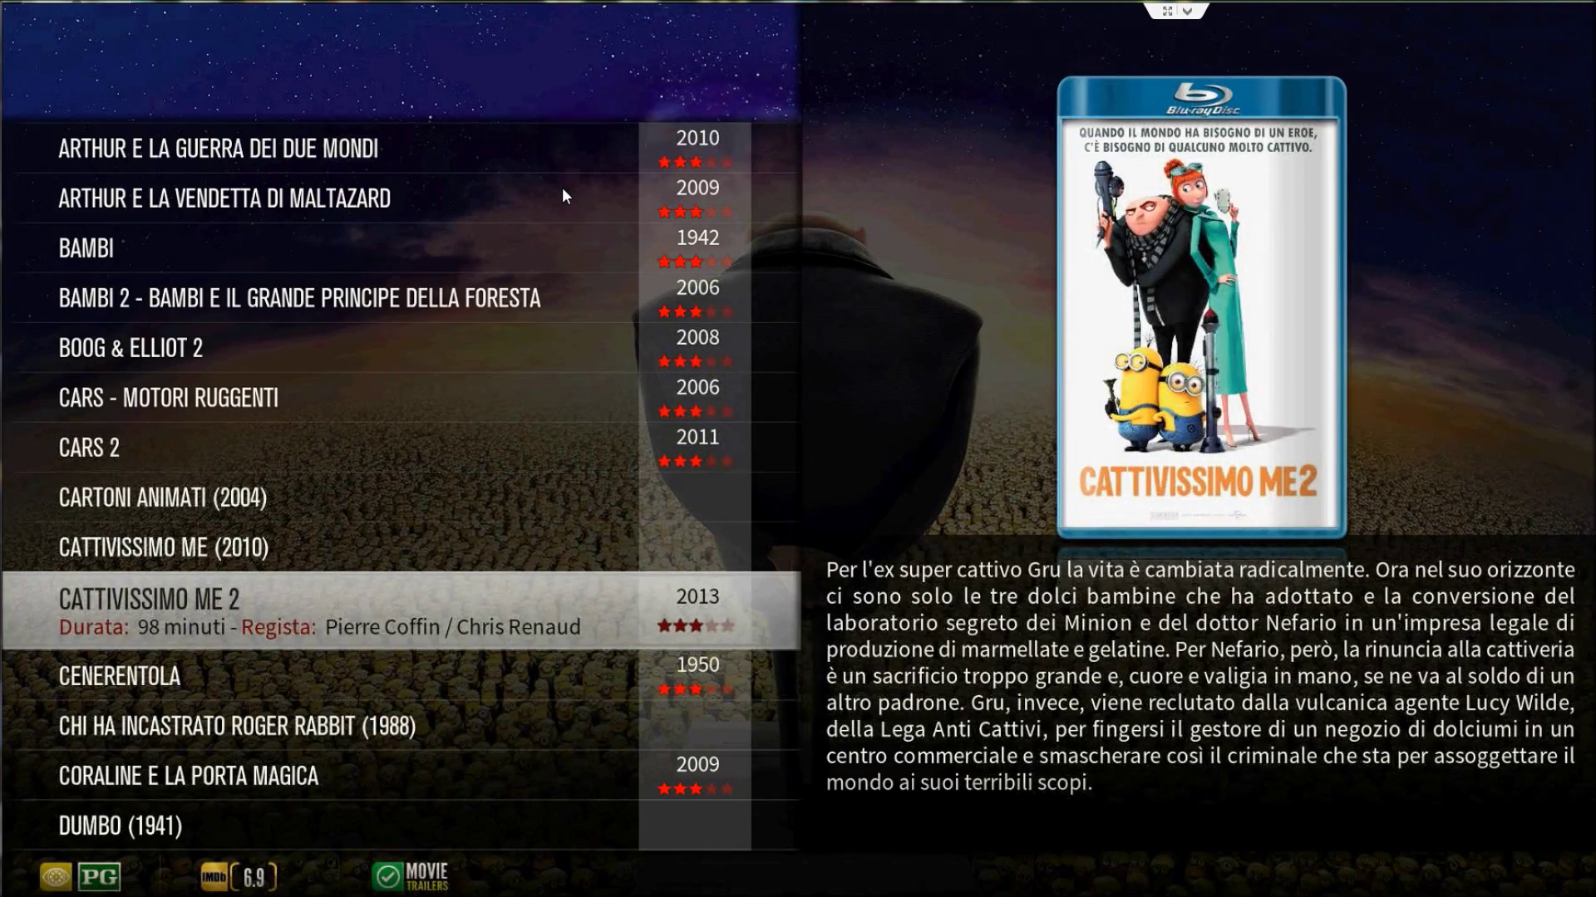
# Go back from the Cartoni hd list to the home menu and reopen the source with its refreshed content
pyautogui.press('Up')
pyautogui.press('Up')
pyautogui.press('Up')
pyautogui.press('Up')
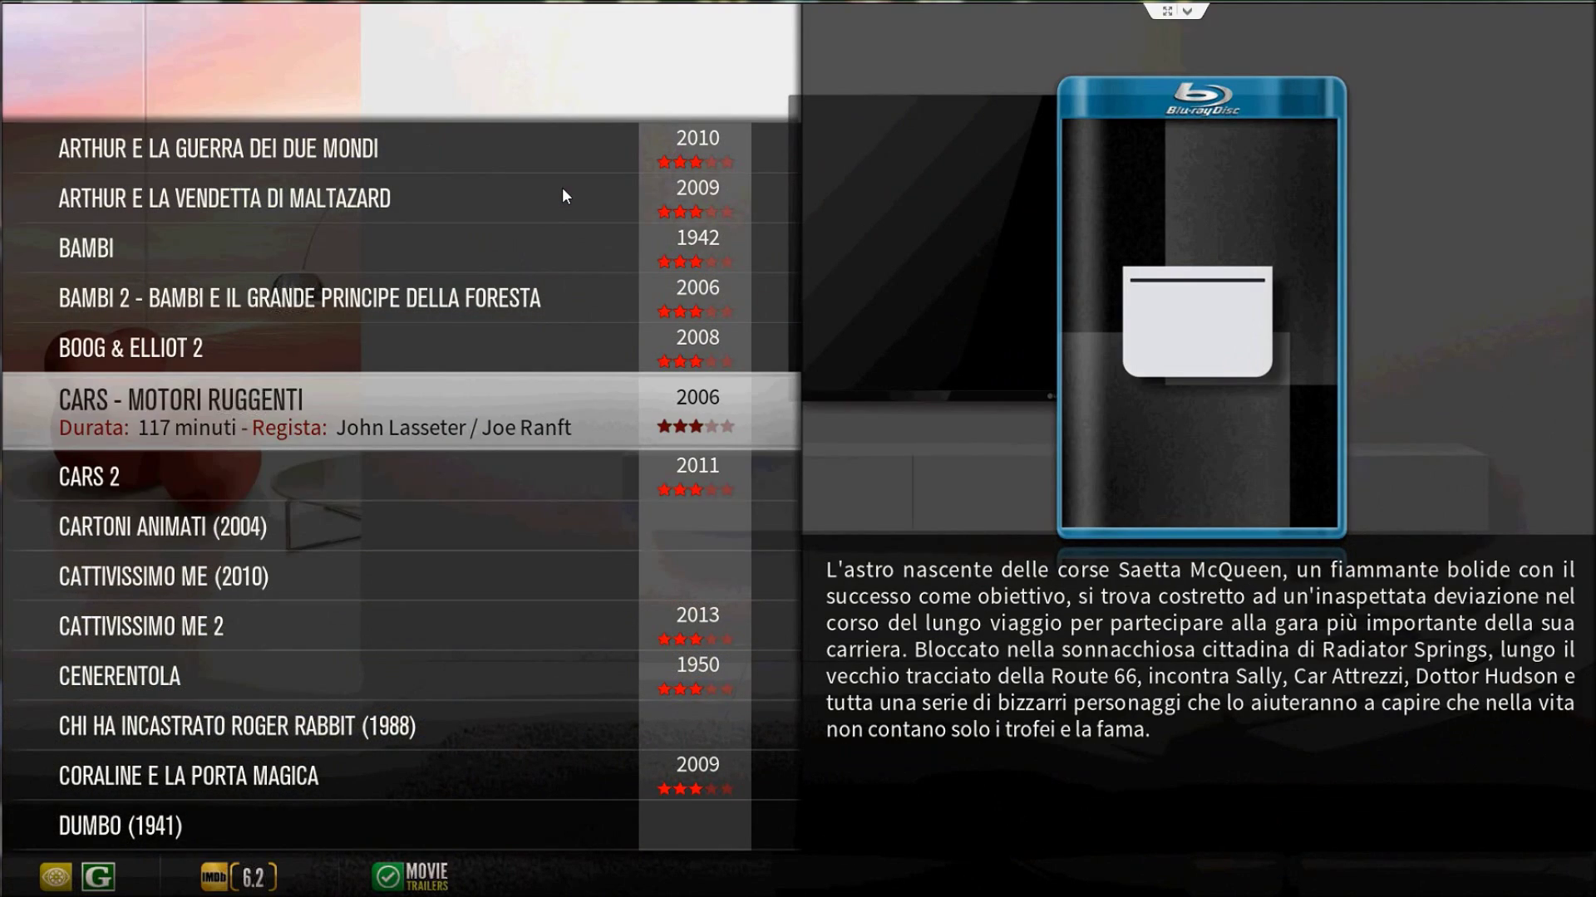
pyautogui.press('BackSpace')
pyautogui.press('BackSpace')
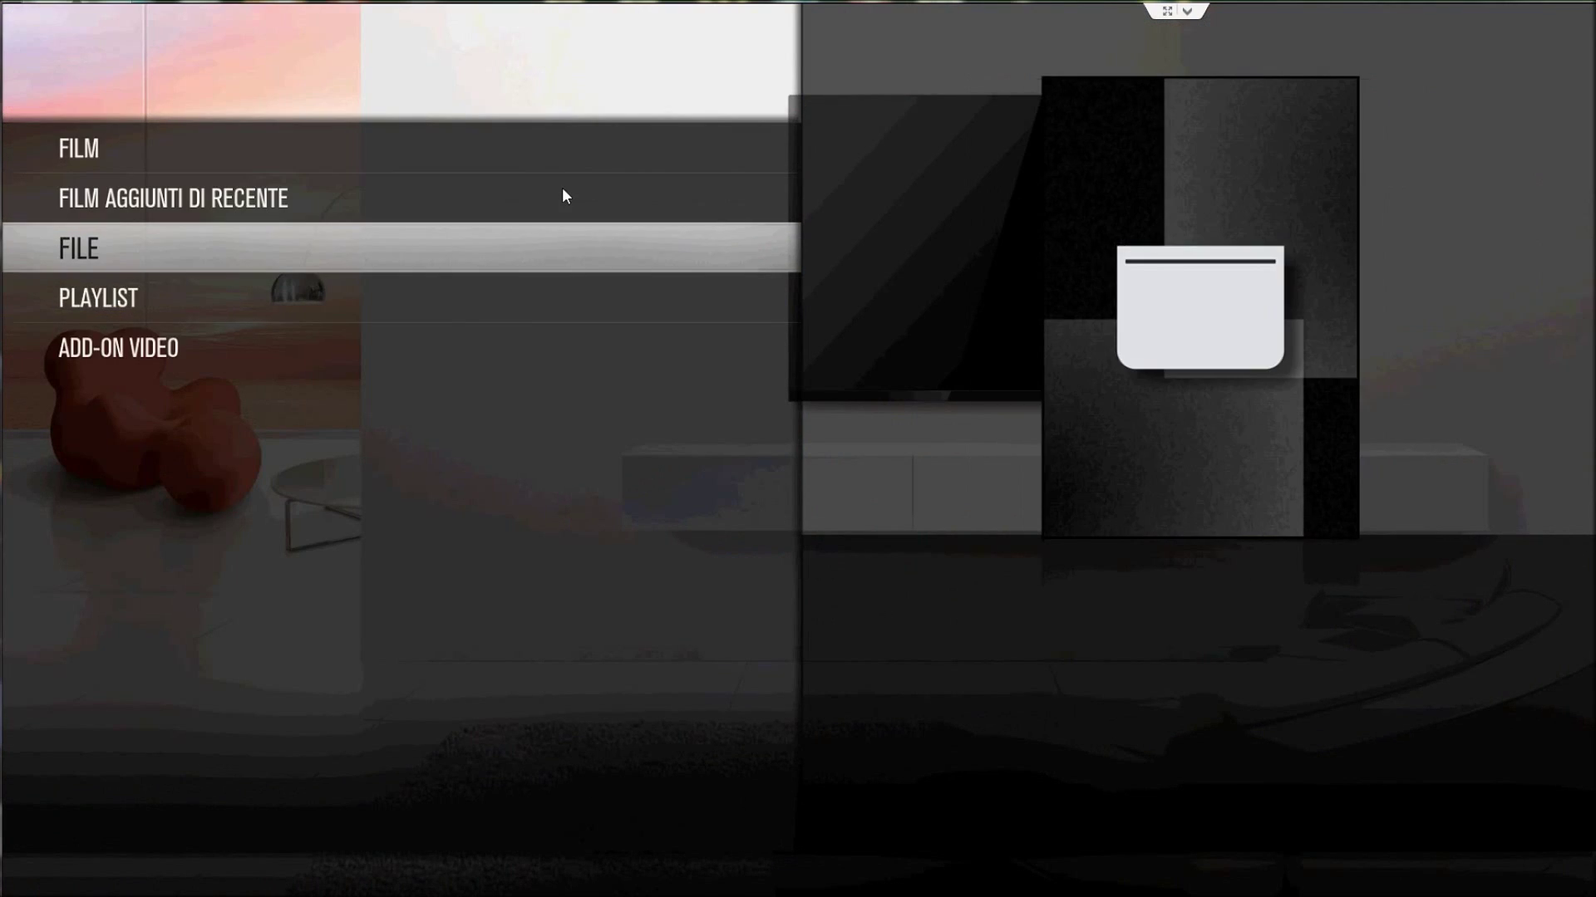
pyautogui.press('BackSpace')
pyautogui.press('Return')
pyautogui.press('BackSpace')
pyautogui.press('Return')
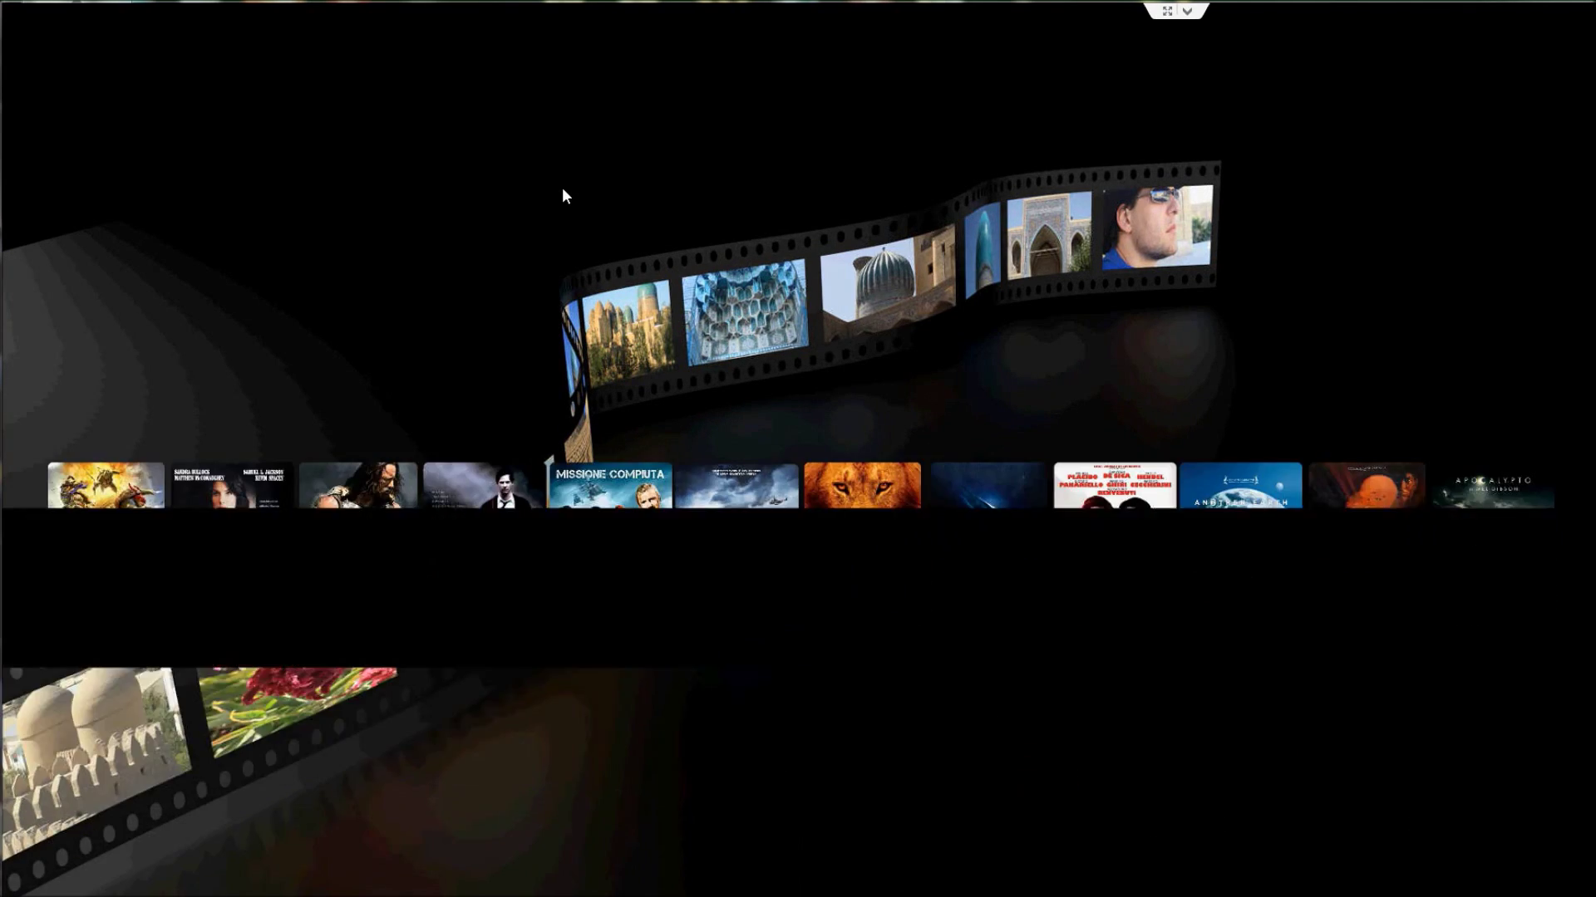
pyautogui.press('Return')
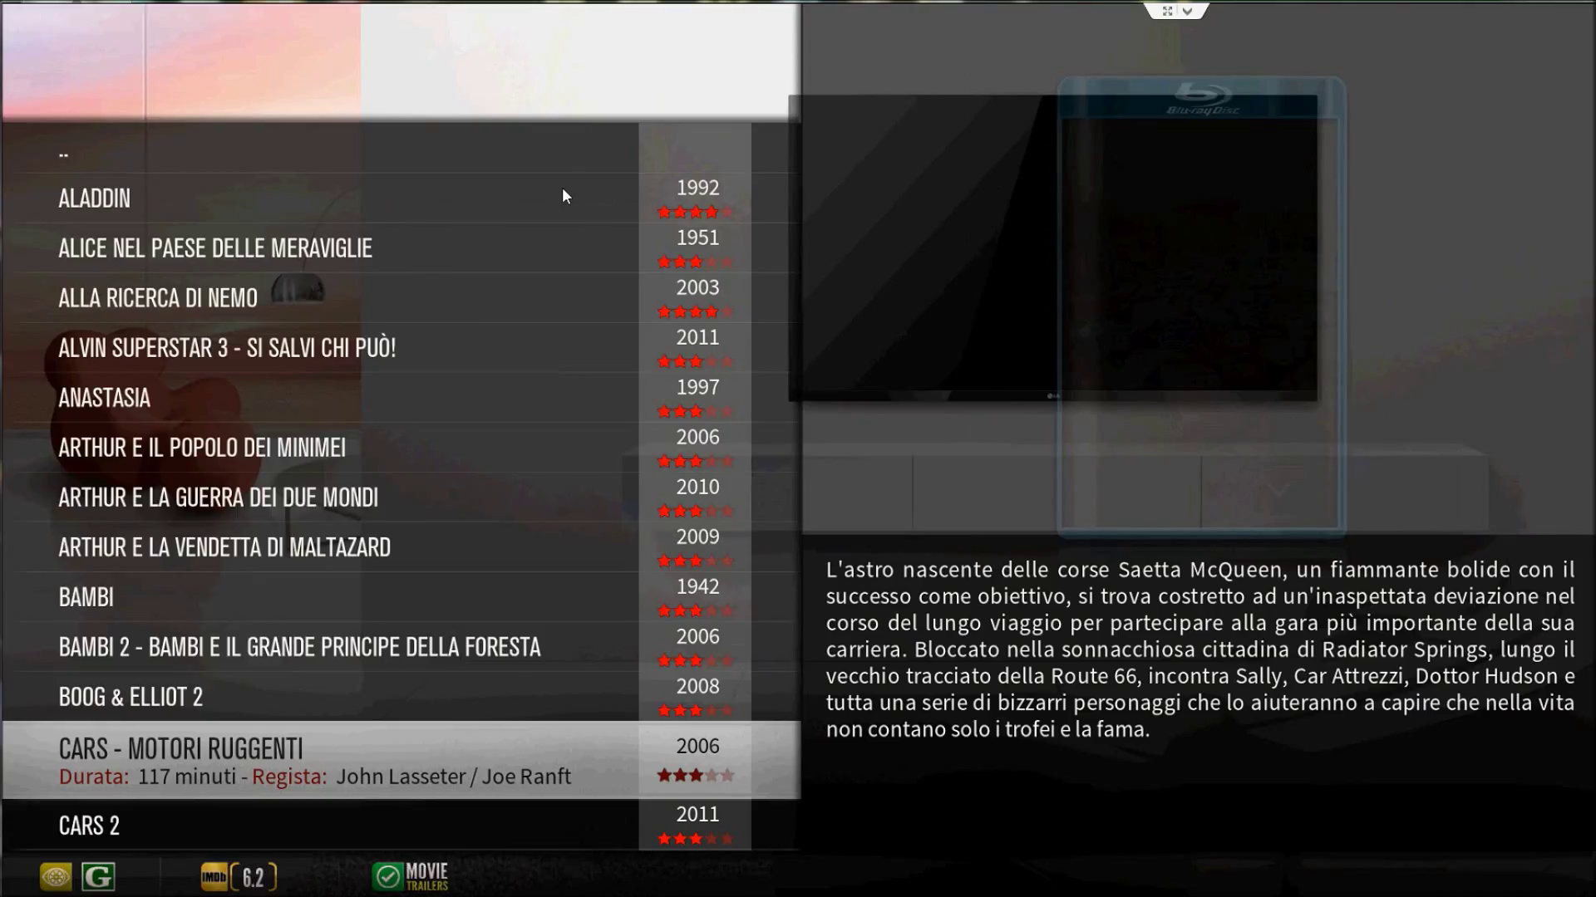
# Look through the Cartoni hd list down to Rio, checking the covers, plots, years and ratings of the scanned films
pyautogui.press('Down')
pyautogui.press('Down')
pyautogui.press('Down')
pyautogui.press('Down')
pyautogui.press('Down')
pyautogui.press('Down')
pyautogui.press('Down')
pyautogui.press('Down')
pyautogui.press('Down')
pyautogui.press('Down')
pyautogui.press('Down')
pyautogui.press('Down')
pyautogui.press('Down')
pyautogui.press('Down')
pyautogui.press('Down')
pyautogui.press('Down')
pyautogui.press('Down')
pyautogui.press('Down')
pyautogui.press('Down')
pyautogui.press('Down')
pyautogui.press('Down')
pyautogui.press('Down')
pyautogui.press('Down')
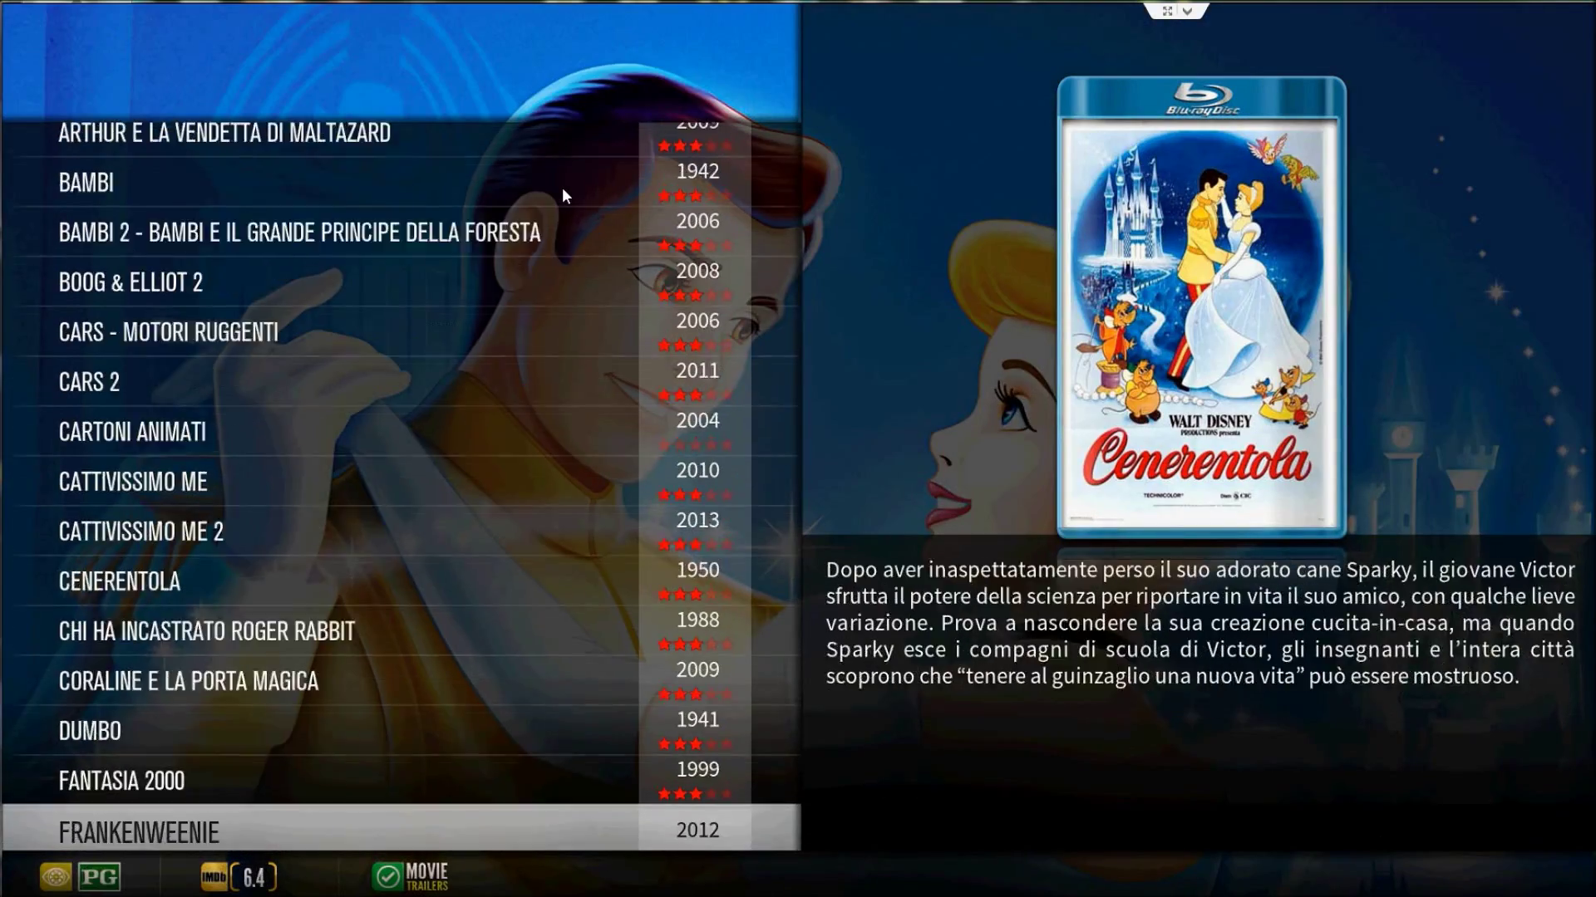
pyautogui.press('Down')
pyautogui.press('Down')
pyautogui.press('Down')
pyautogui.press('Down')
pyautogui.press('Down')
pyautogui.press('Down')
pyautogui.press('Down')
pyautogui.press('Down')
pyautogui.press('Down')
pyautogui.press('Down')
pyautogui.press('Down')
pyautogui.press('Down')
pyautogui.press('Down')
pyautogui.press('Down')
pyautogui.press('Down')
pyautogui.press('Down')
pyautogui.press('Down')
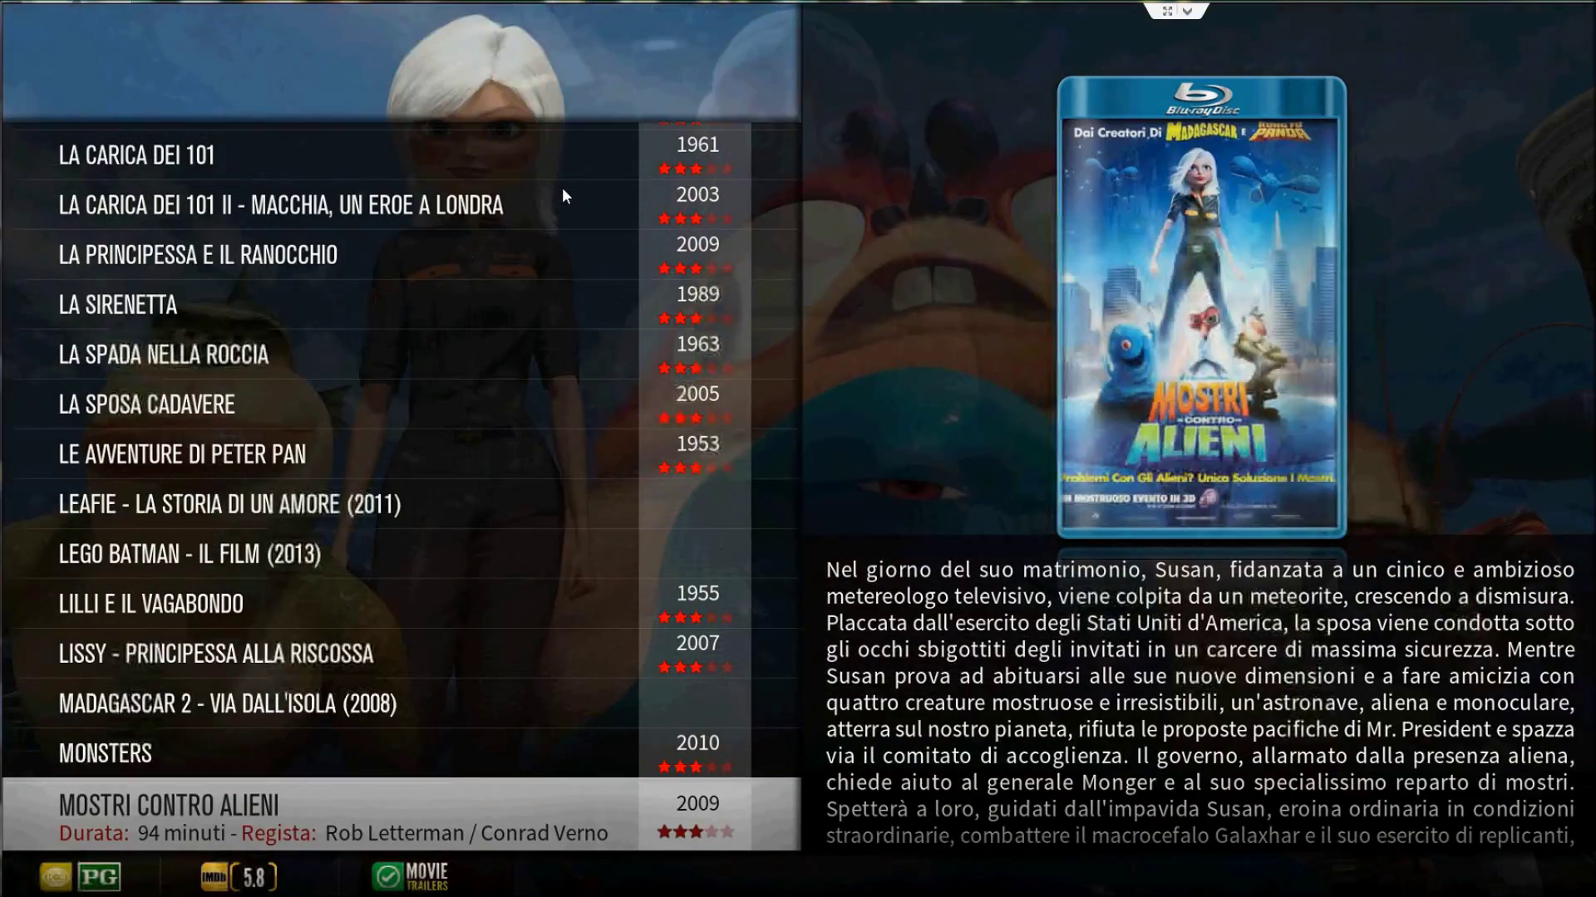
pyautogui.press('Up')
pyautogui.press('Up')
pyautogui.press('Up')
pyautogui.press('Up')
pyautogui.press('Up')
pyautogui.press('Down')
pyautogui.press('Down')
pyautogui.press('Down')
pyautogui.press('Down')
pyautogui.press('Down')
pyautogui.press('Down')
pyautogui.press('Down')
pyautogui.press('Down')
pyautogui.press('Down')
pyautogui.press('Down')
pyautogui.press('Down')
pyautogui.press('Down')
pyautogui.press('Down')
pyautogui.press('Down')
pyautogui.press('Down')
pyautogui.press('Down')
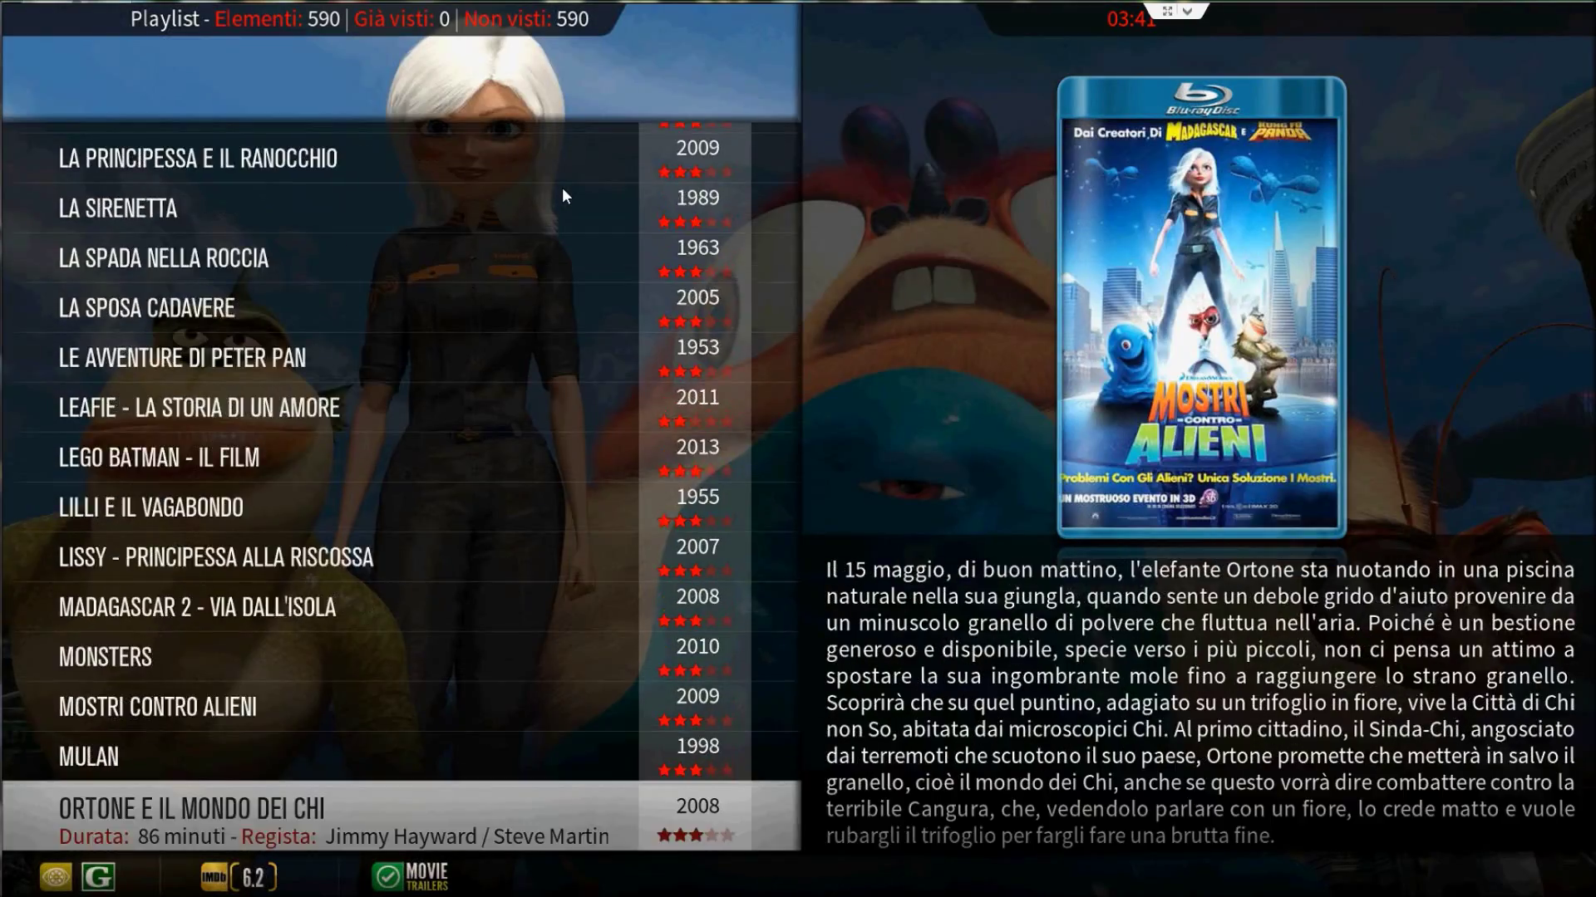
pyautogui.press('Down')
pyautogui.press('Down')
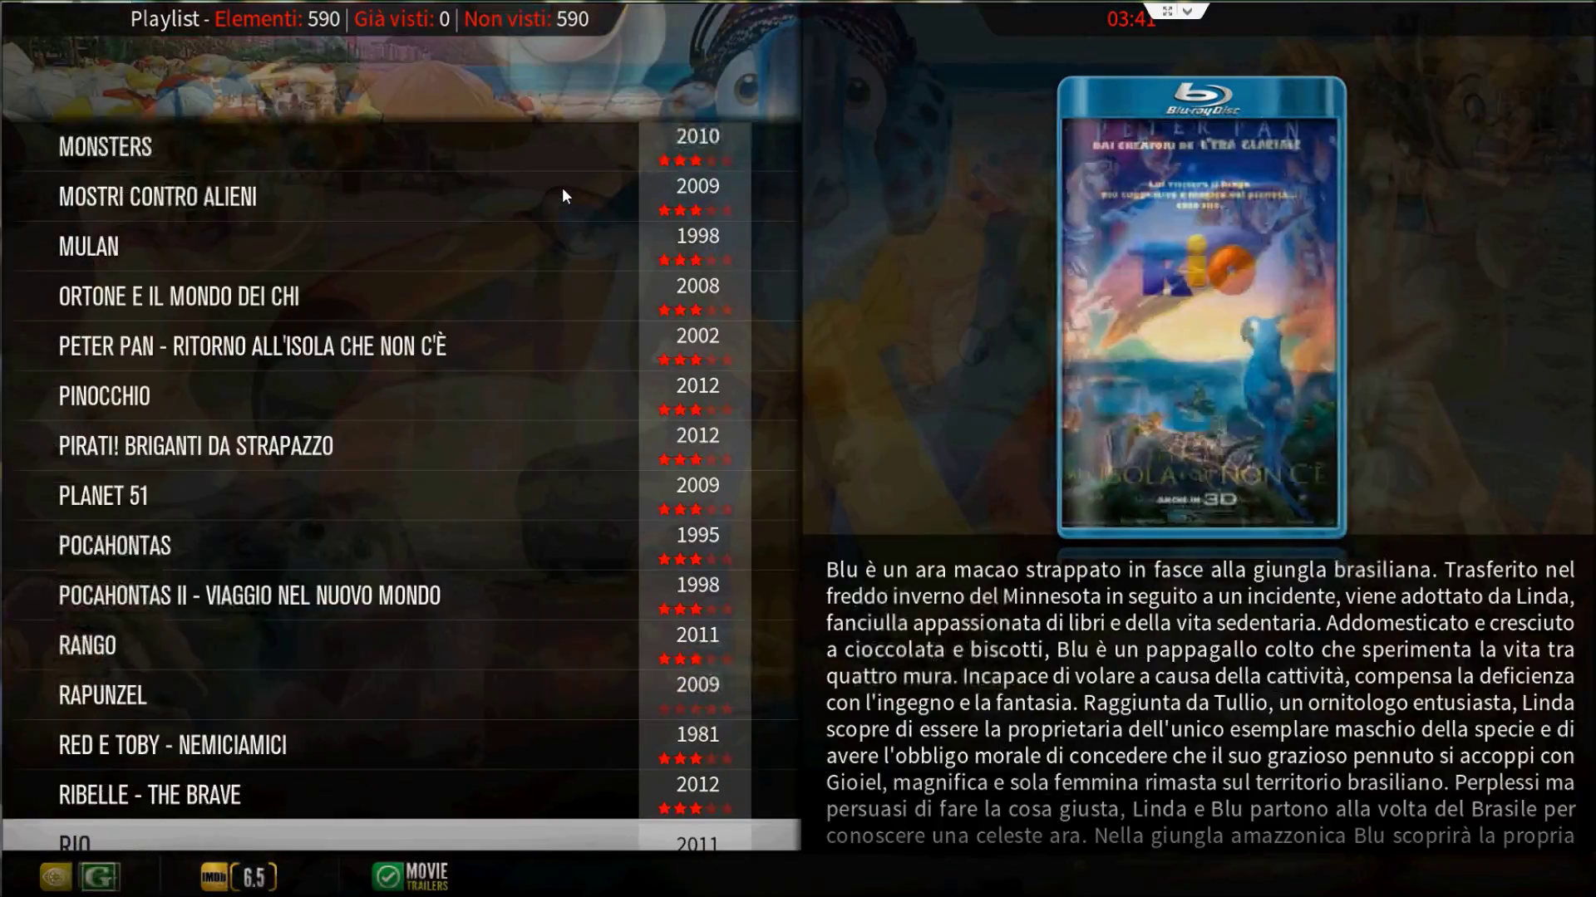
# Return to the start of the Cartoni hd list and look at the scanned details down to Alvin Superstar 3
pyautogui.press('Down')
pyautogui.press('Down')
pyautogui.press('Home')
pyautogui.press('Down')
pyautogui.press('Down')
pyautogui.press('Down')
pyautogui.press('Down')
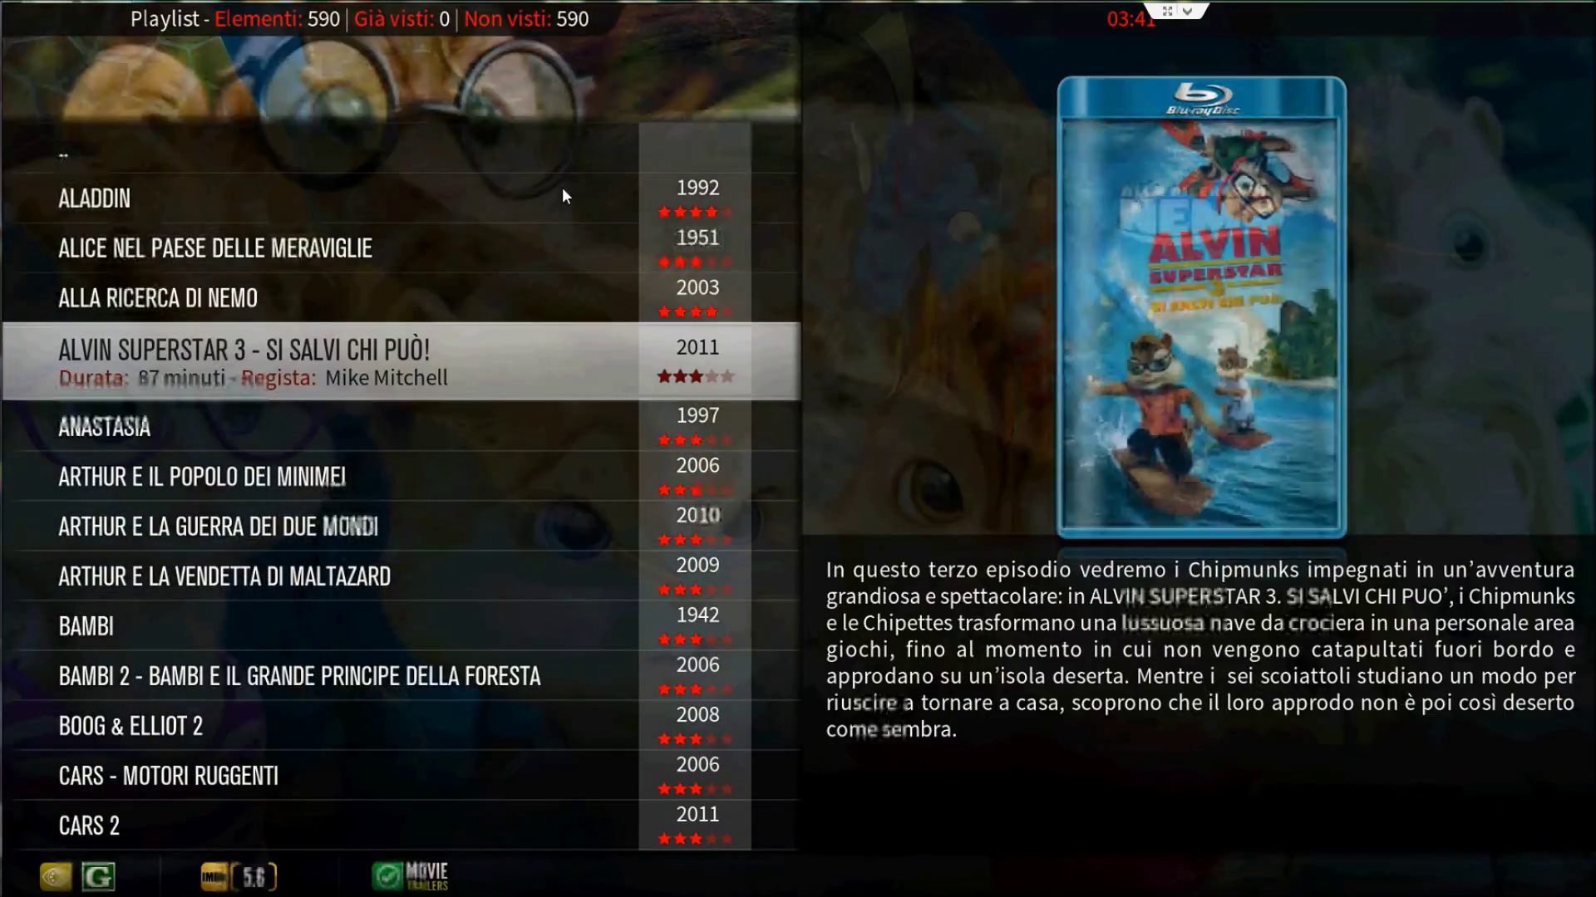
# Leave the Cartoni hd source, go to the video playlists and start a new smart playlist
pyautogui.press('BackSpace')
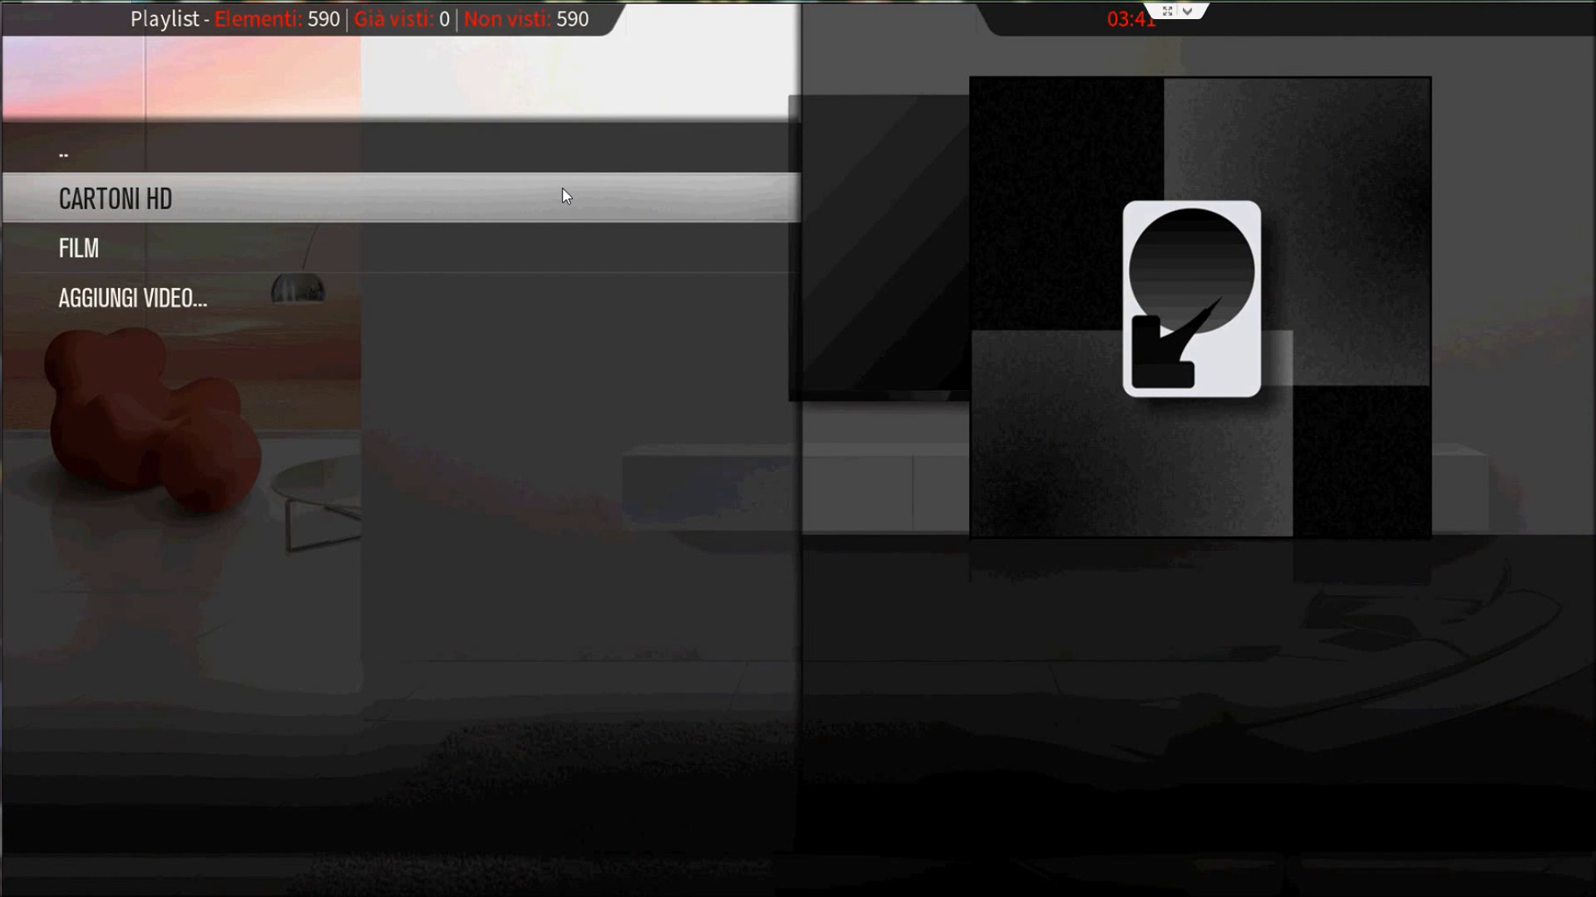
pyautogui.press('BackSpace')
pyautogui.press('Down')
pyautogui.press('Return')
pyautogui.press('Down')
pyautogui.press('Down')
pyautogui.press('Down')
pyautogui.press('Return')
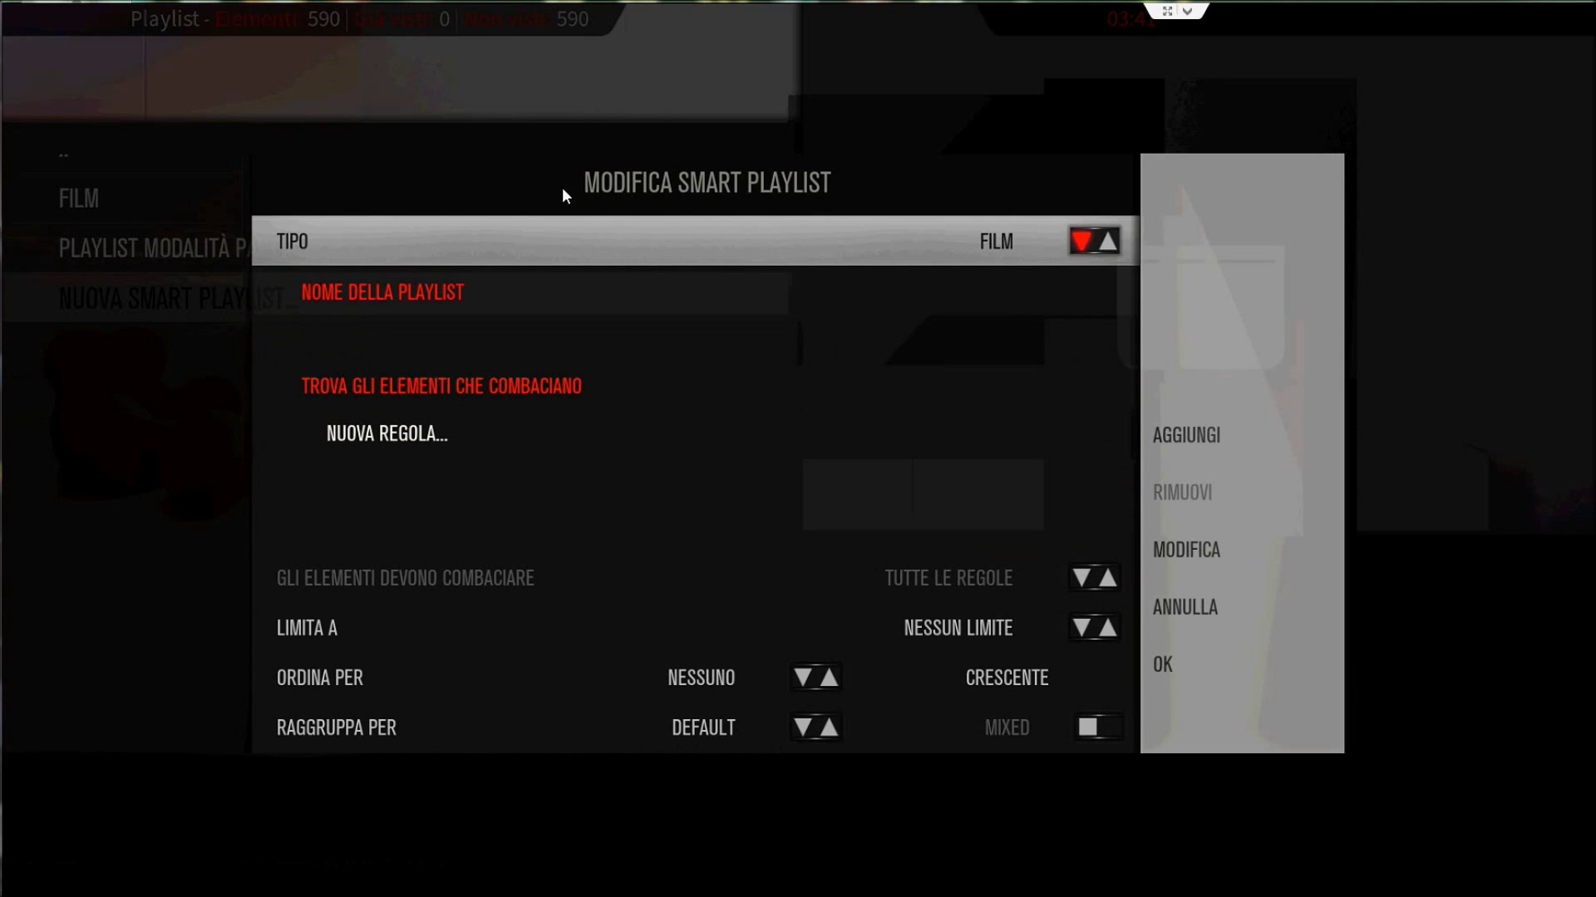
# Name the new film smart playlist DISNEY
pyautogui.press('Down')
pyautogui.write('DISNEY')
pyautogui.press('Down')
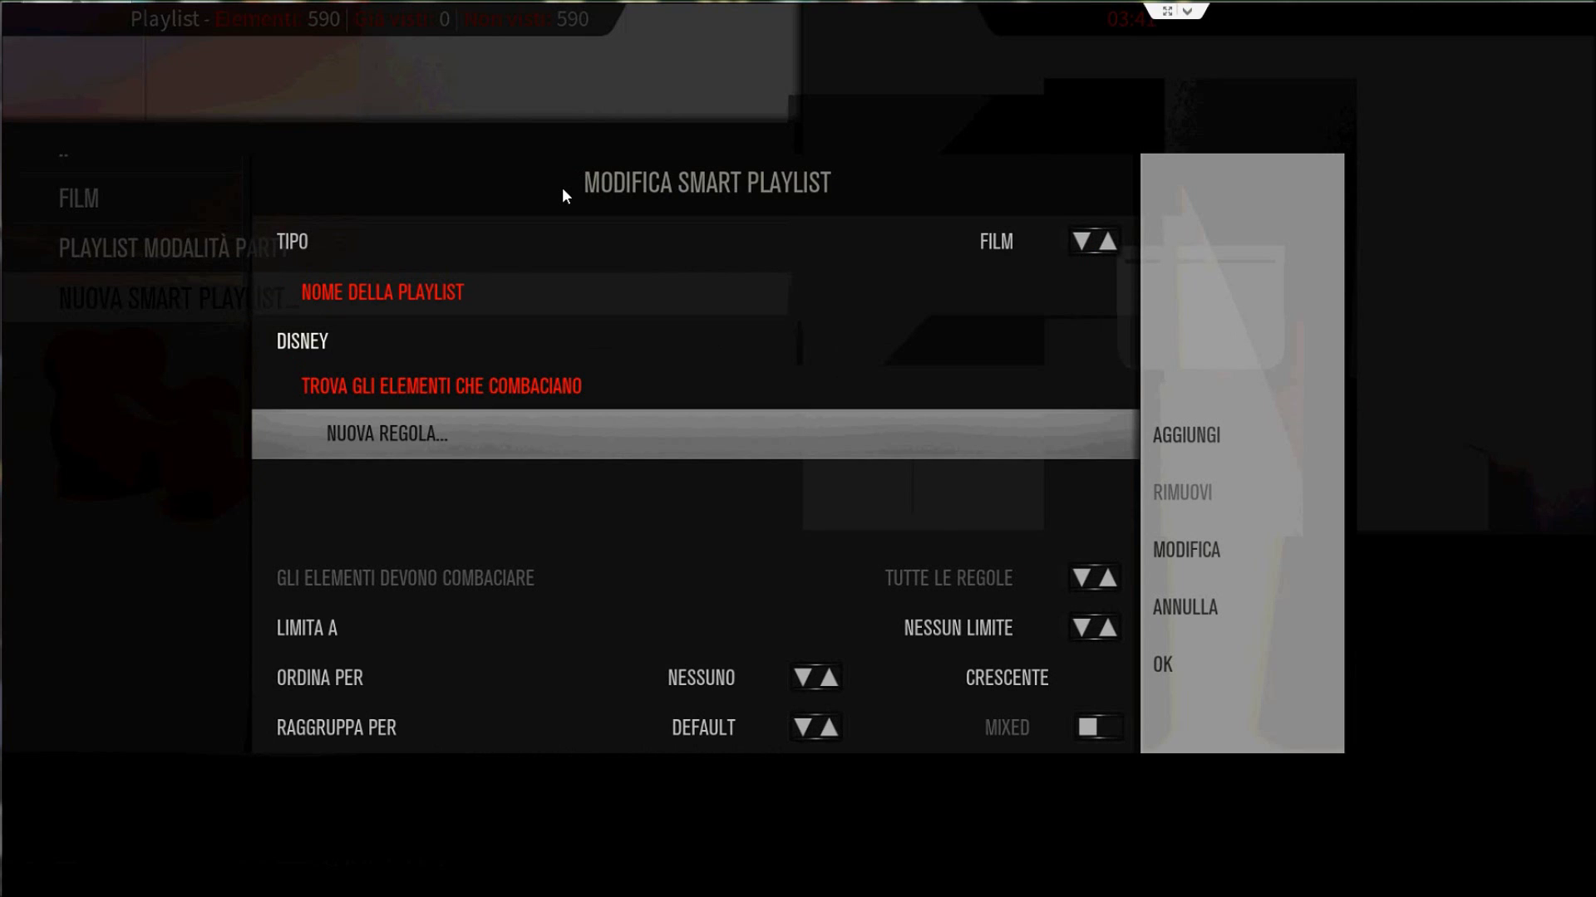
# Create a first rule matching Percorso with Contiene, and keep the current Windows colour scheme without showing the message again
pyautogui.press('Return')
pyautogui.press('Left')
pyautogui.press('Left')
pyautogui.press('Left')
pyautogui.press('Left')
pyautogui.press('Left')
pyautogui.press('Left')
pyautogui.press('Left')
pyautogui.press('Left')
pyautogui.press('Left')
pyautogui.press('Right')
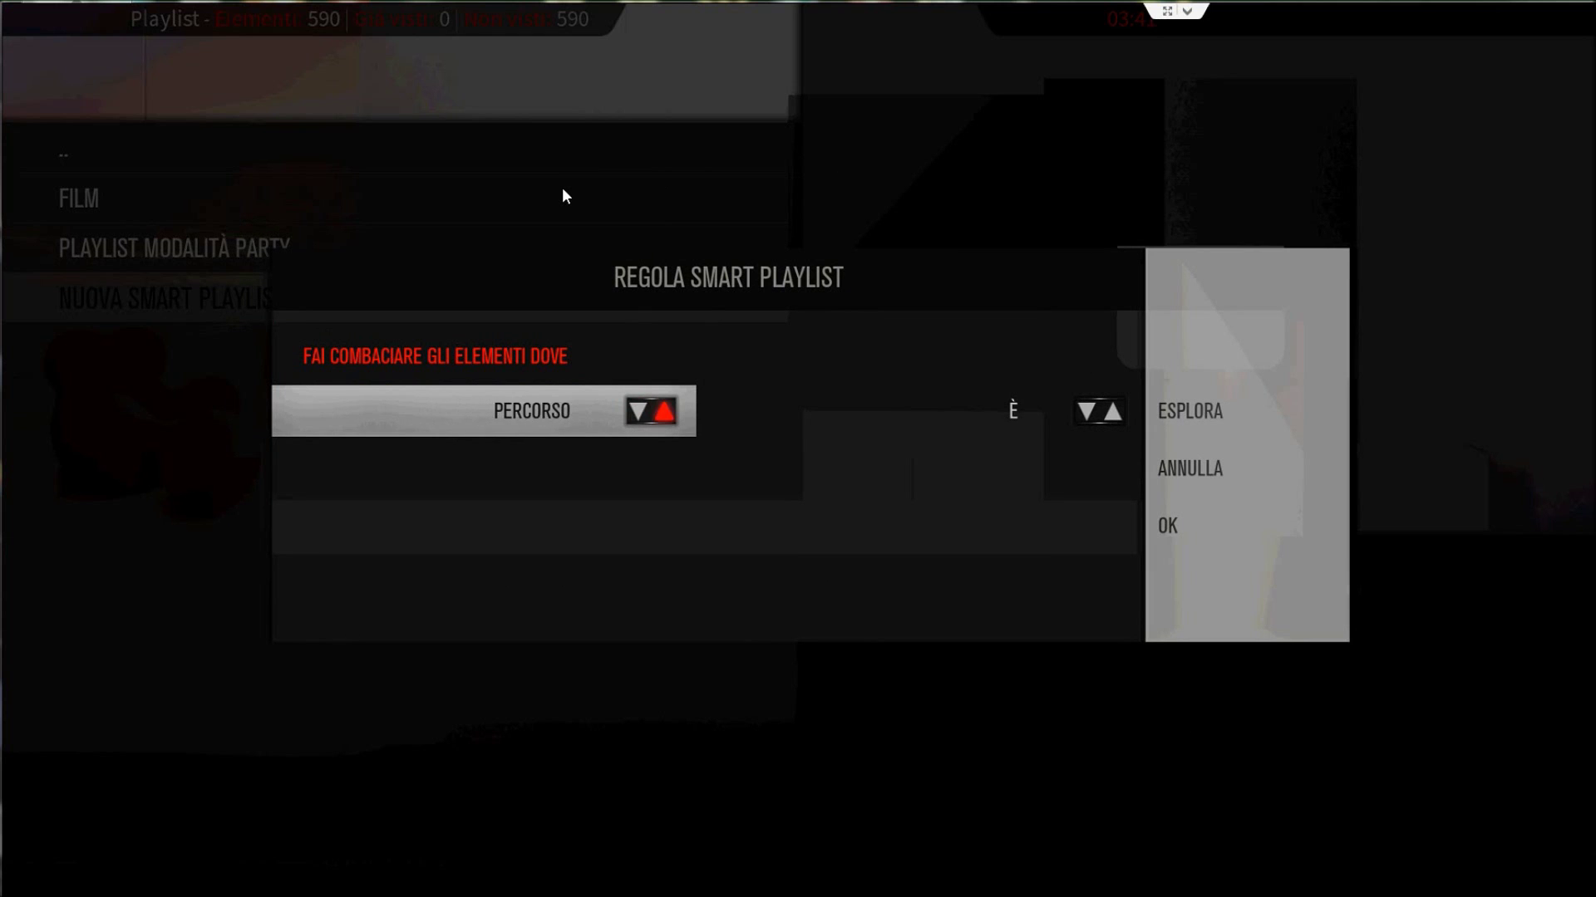
pyautogui.press('Right')
pyautogui.press('Right')
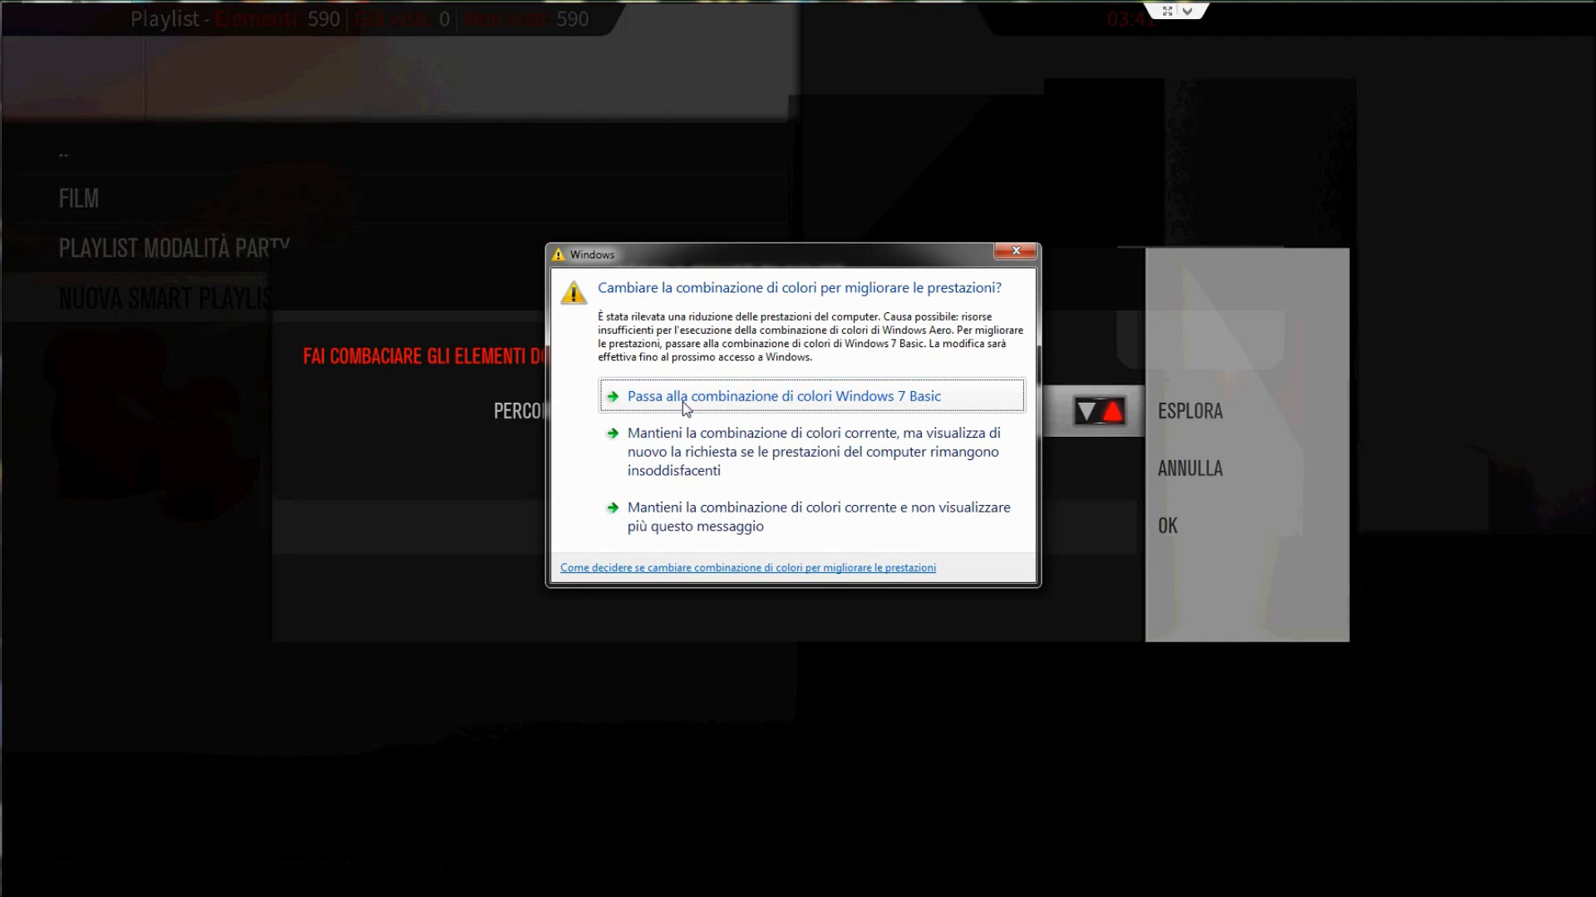
pyautogui.click(703, 526)
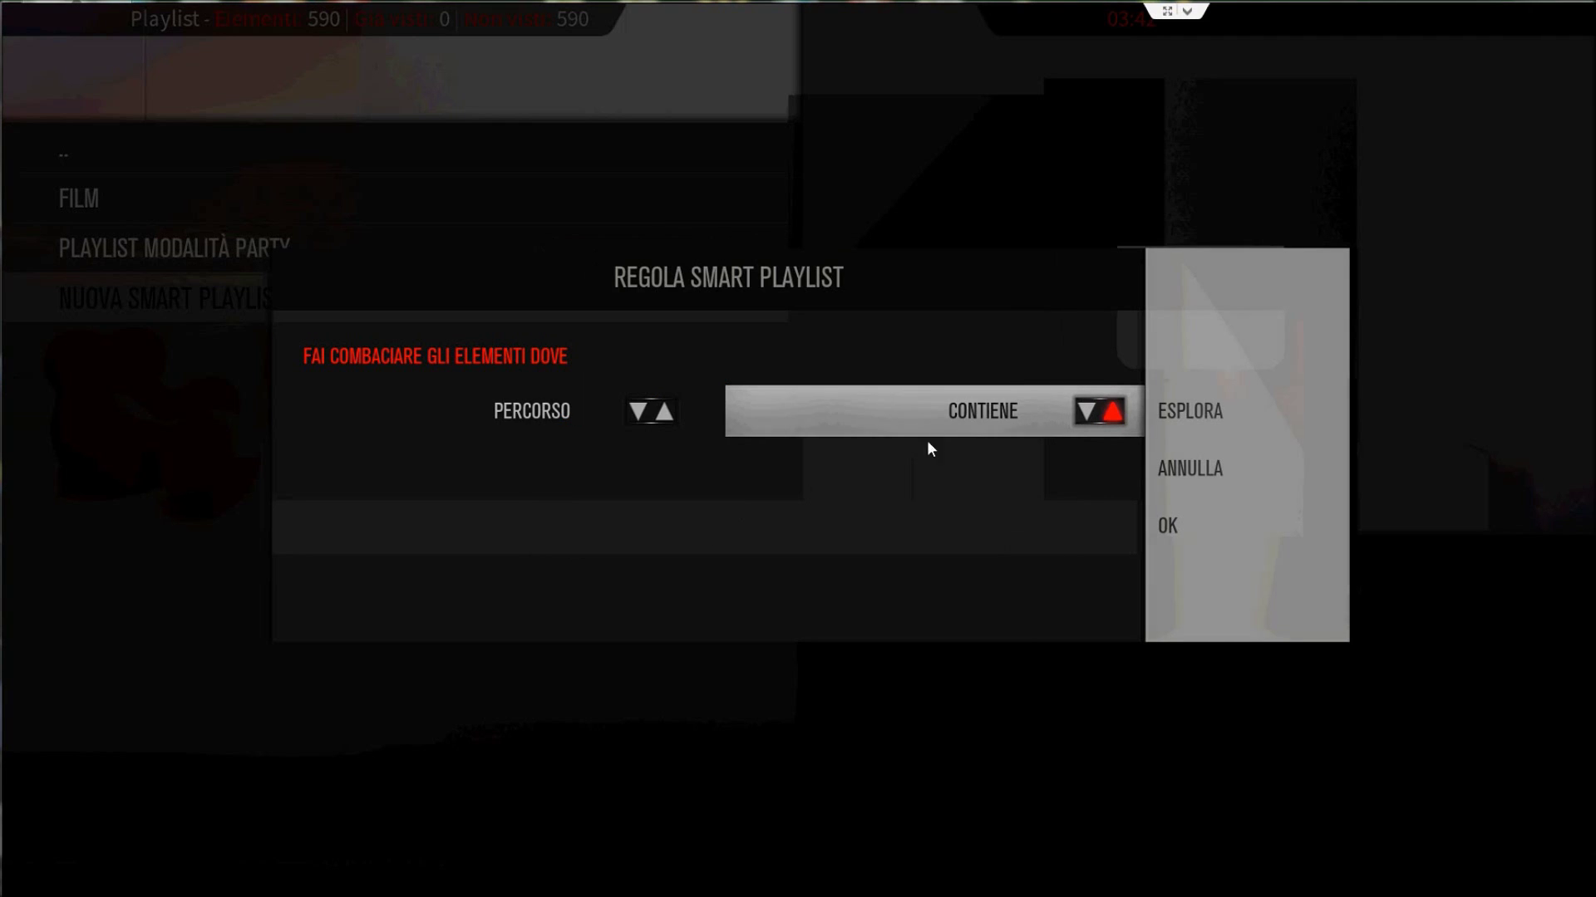
# Choose the D:\Cartoni hd folder as the first rule's path and save the rule
pyautogui.press('Right')
pyautogui.press('Return')
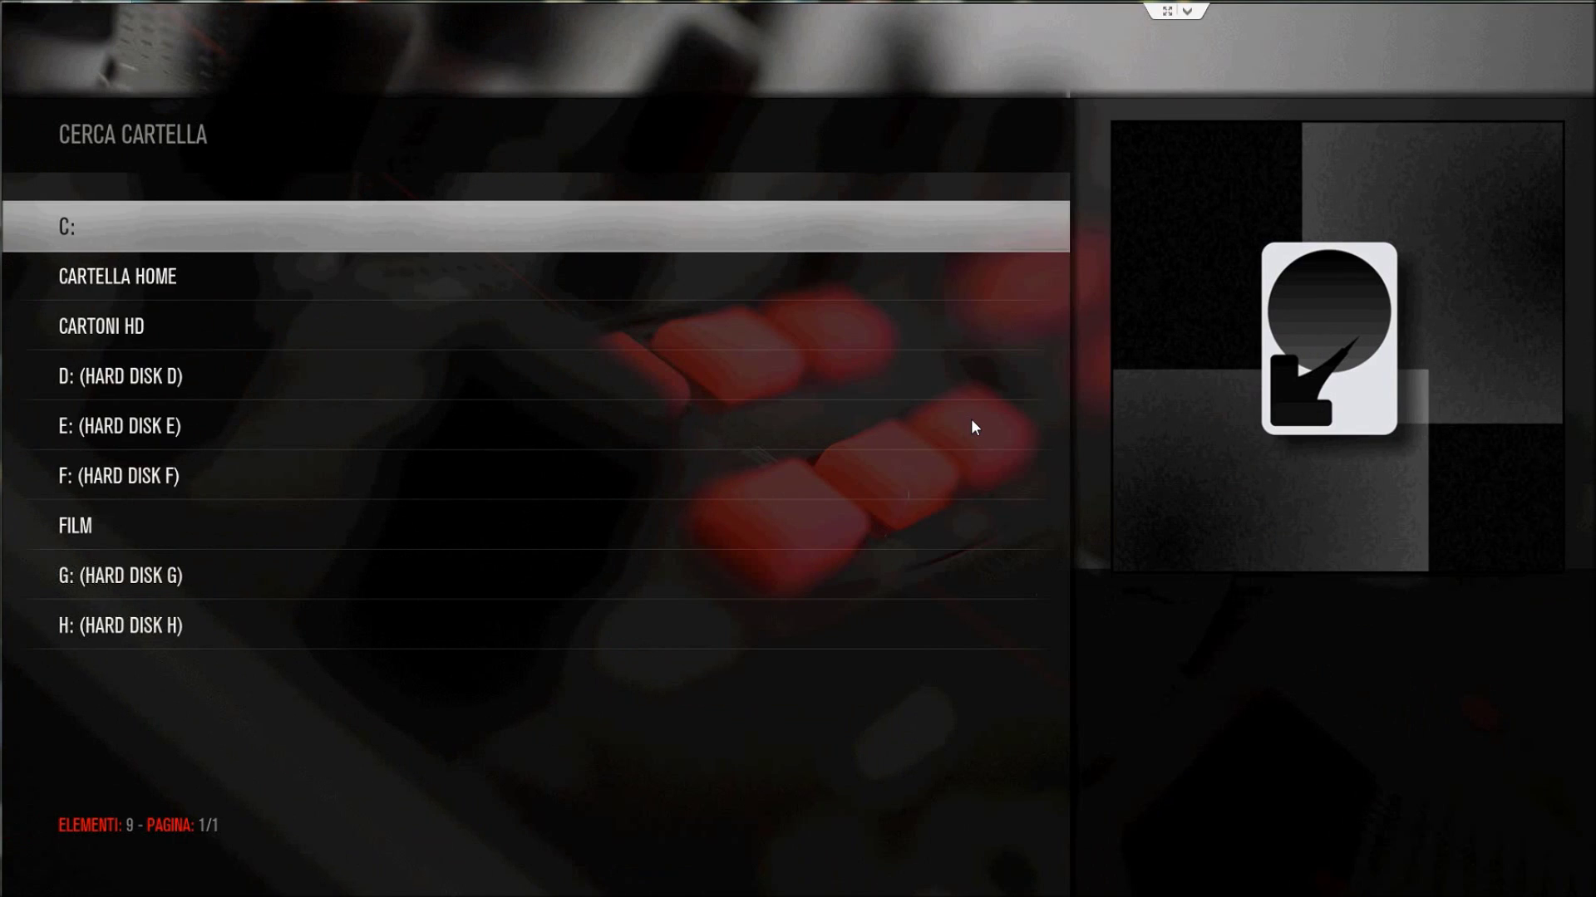
pyautogui.press('Down')
pyautogui.press('Down')
pyautogui.press('Down')
pyautogui.press('Return')
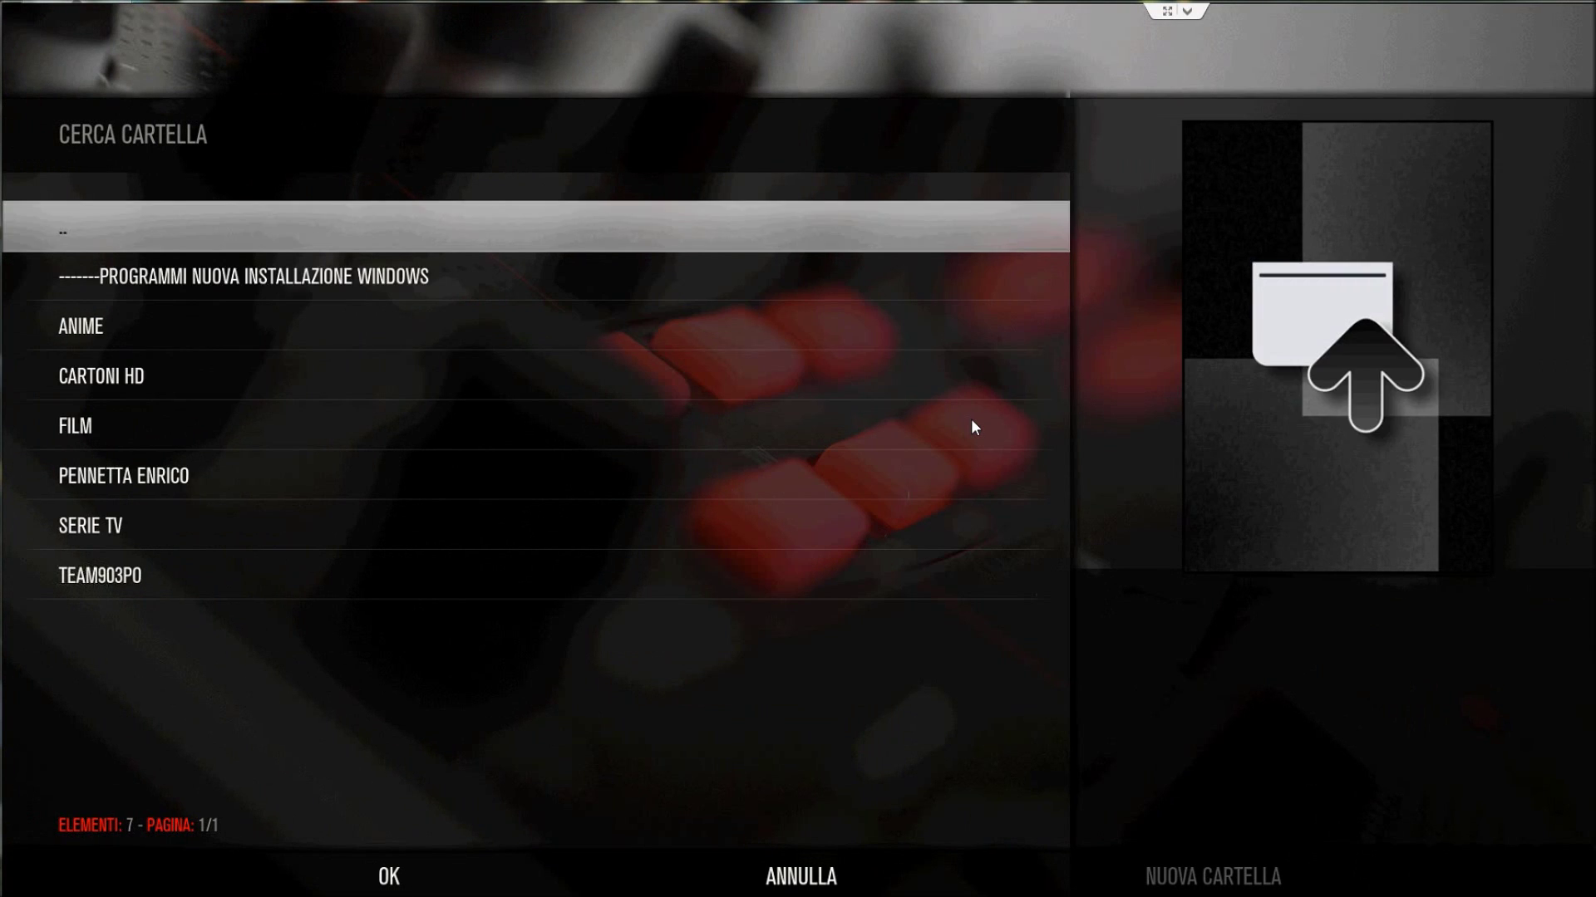
pyautogui.press('Down')
pyautogui.press('Down')
pyautogui.press('Down')
pyautogui.press('Return')
pyautogui.press('Right')
pyautogui.press('Return')
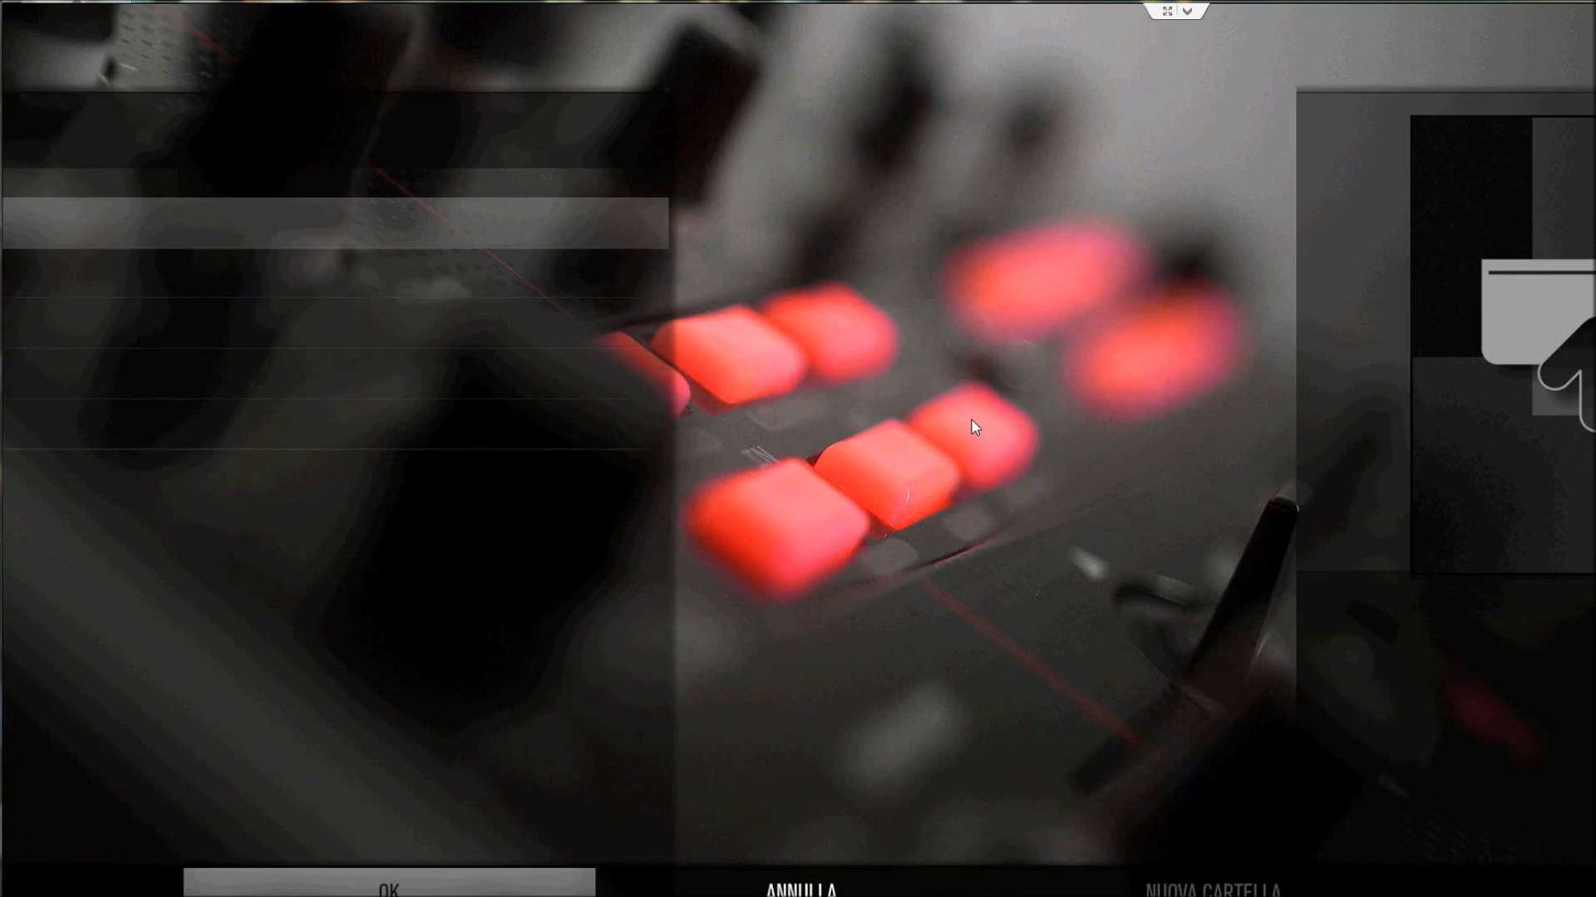
pyautogui.press('Down')
pyautogui.press('Down')
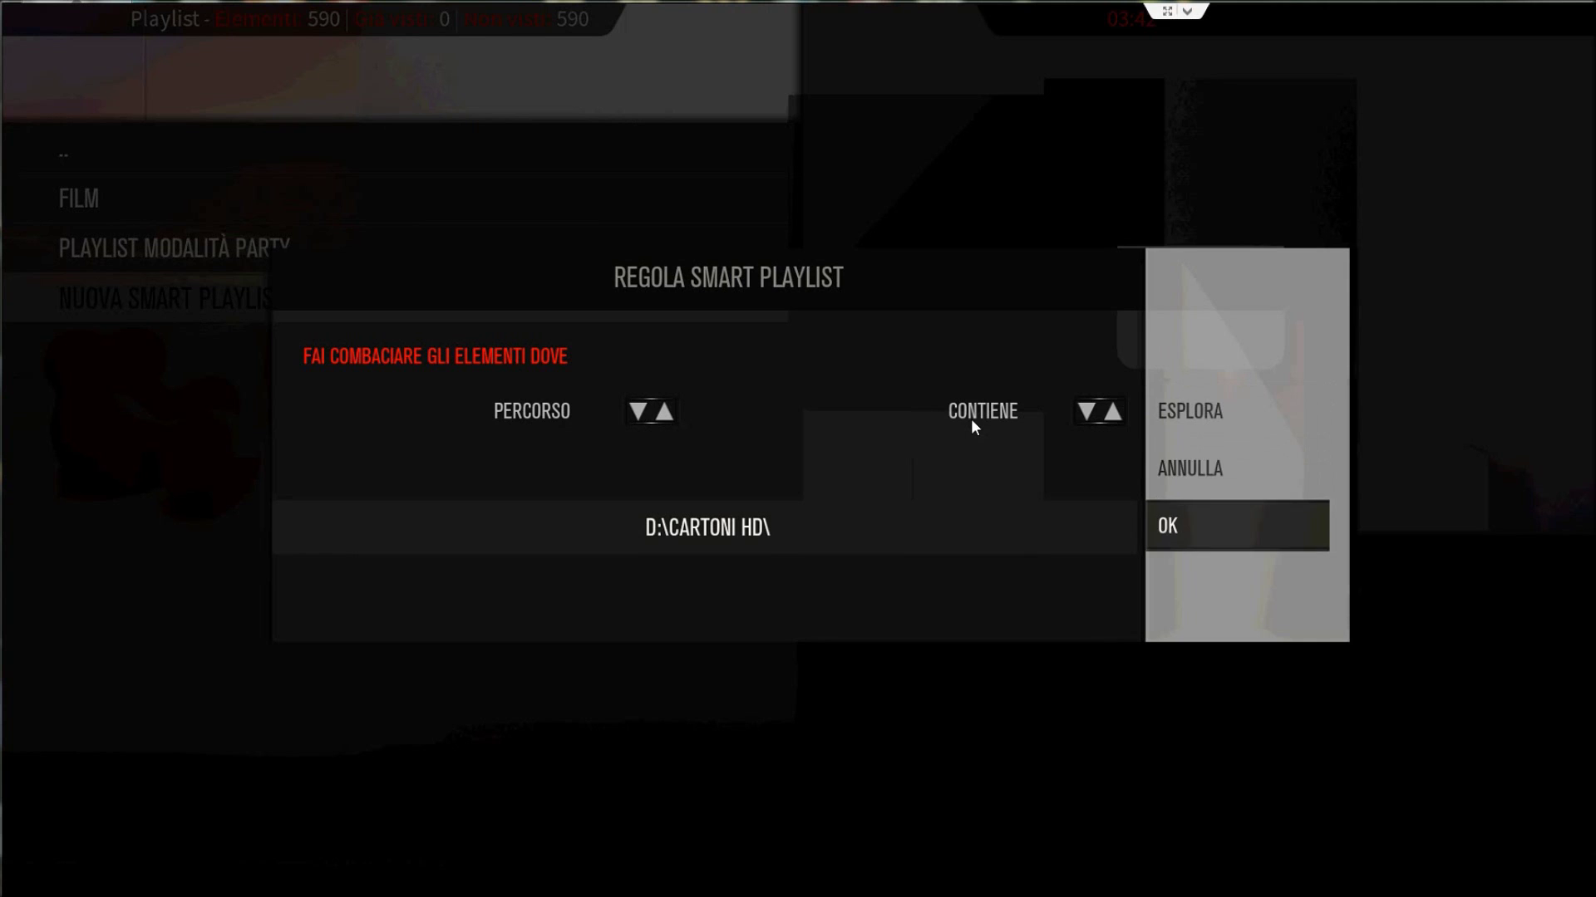
pyautogui.press('Return')
# Add a second rule to the DISNEY playlist, matching Percorso with the condition Contiene
pyautogui.press('Return')
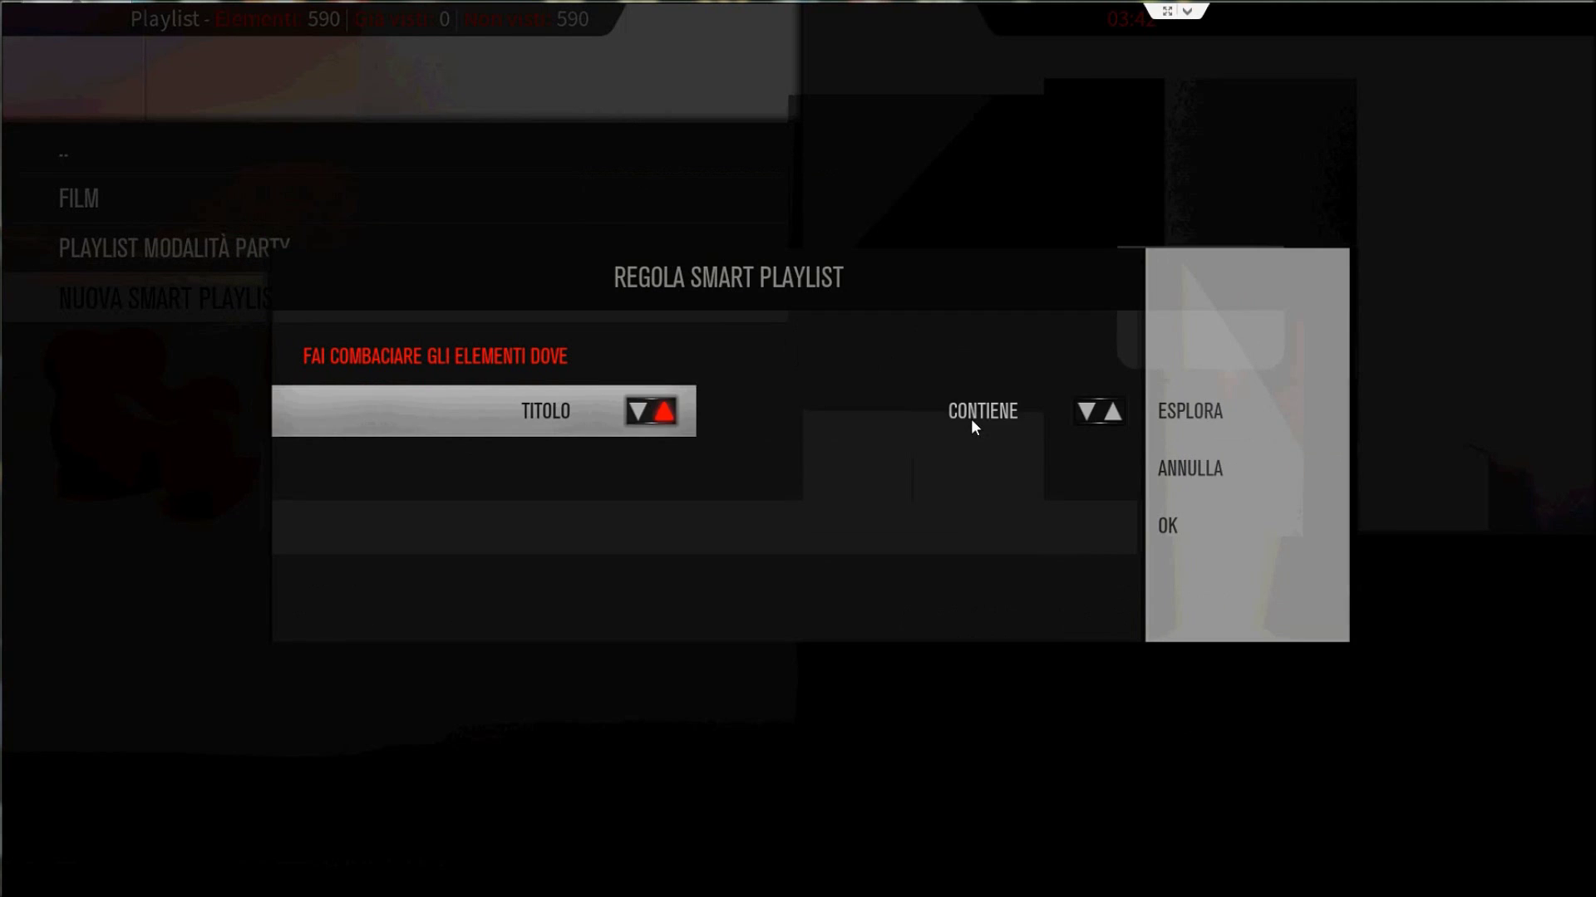
pyautogui.press('Right')
pyautogui.press('Left')
pyautogui.press('Left')
pyautogui.press('Return')
pyautogui.press('Return')
pyautogui.press('Return')
pyautogui.press('Return')
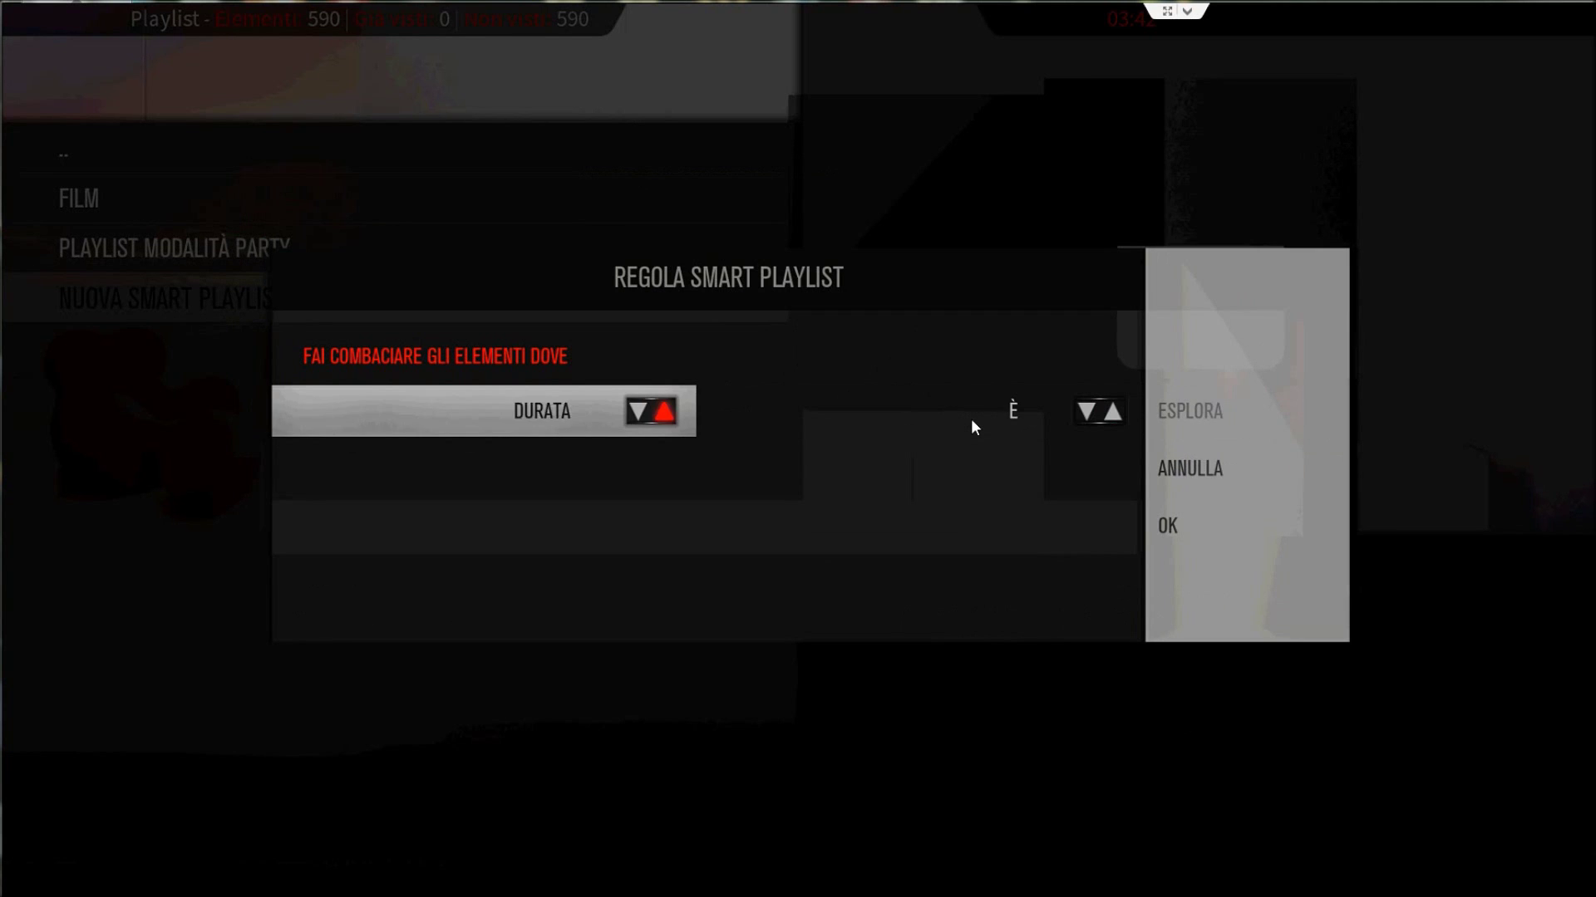
pyautogui.press('Return')
pyautogui.press('Return')
pyautogui.press('Return')
pyautogui.press('Return')
pyautogui.press('Return')
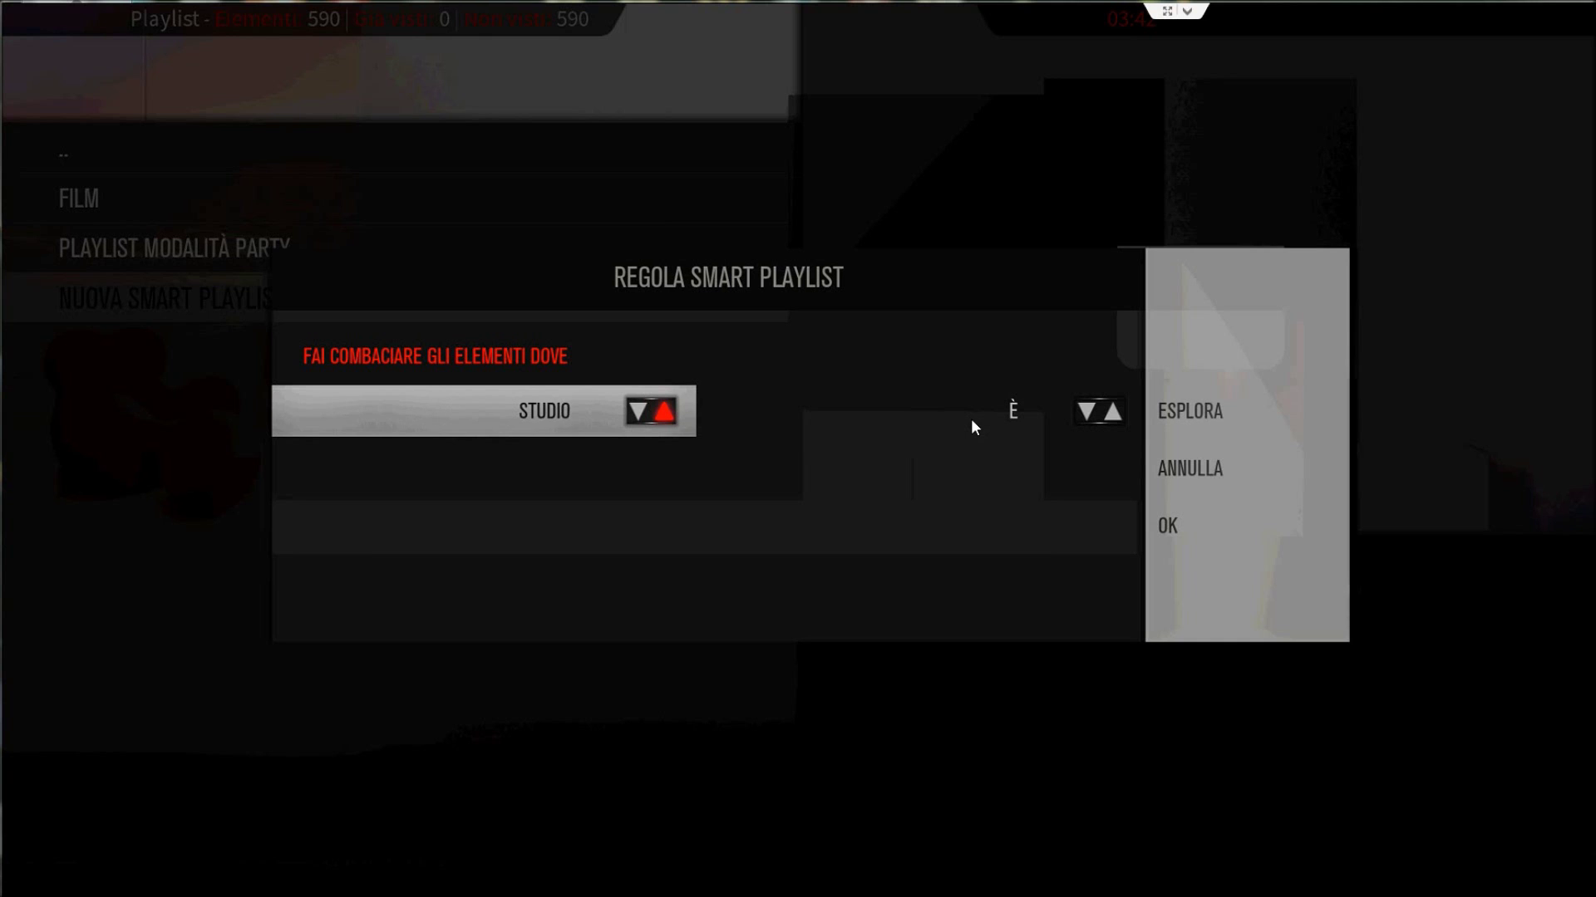
pyautogui.press('Return')
pyautogui.press('Right')
pyautogui.press('Return')
pyautogui.press('Return')
pyautogui.press('Return')
pyautogui.press('Right')
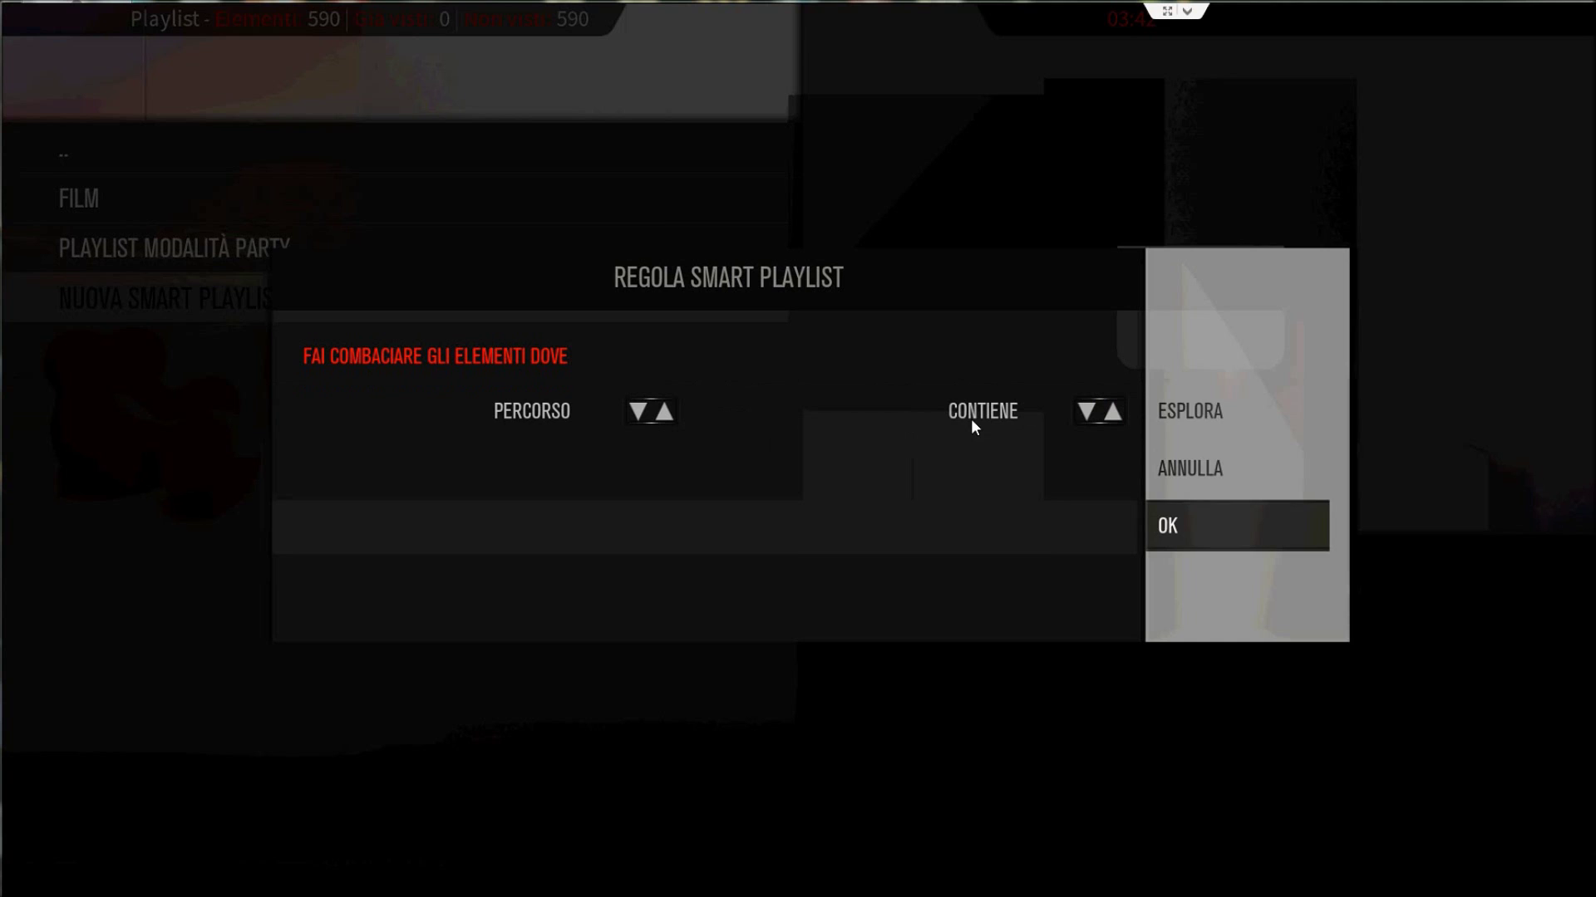
# Choose the E:\Cartoni hd folder as the second rule's path and save the rule
pyautogui.press('Up')
pyautogui.press('Up')
pyautogui.press('Return')
pyautogui.press('Down')
pyautogui.press('Down')
pyautogui.press('Down')
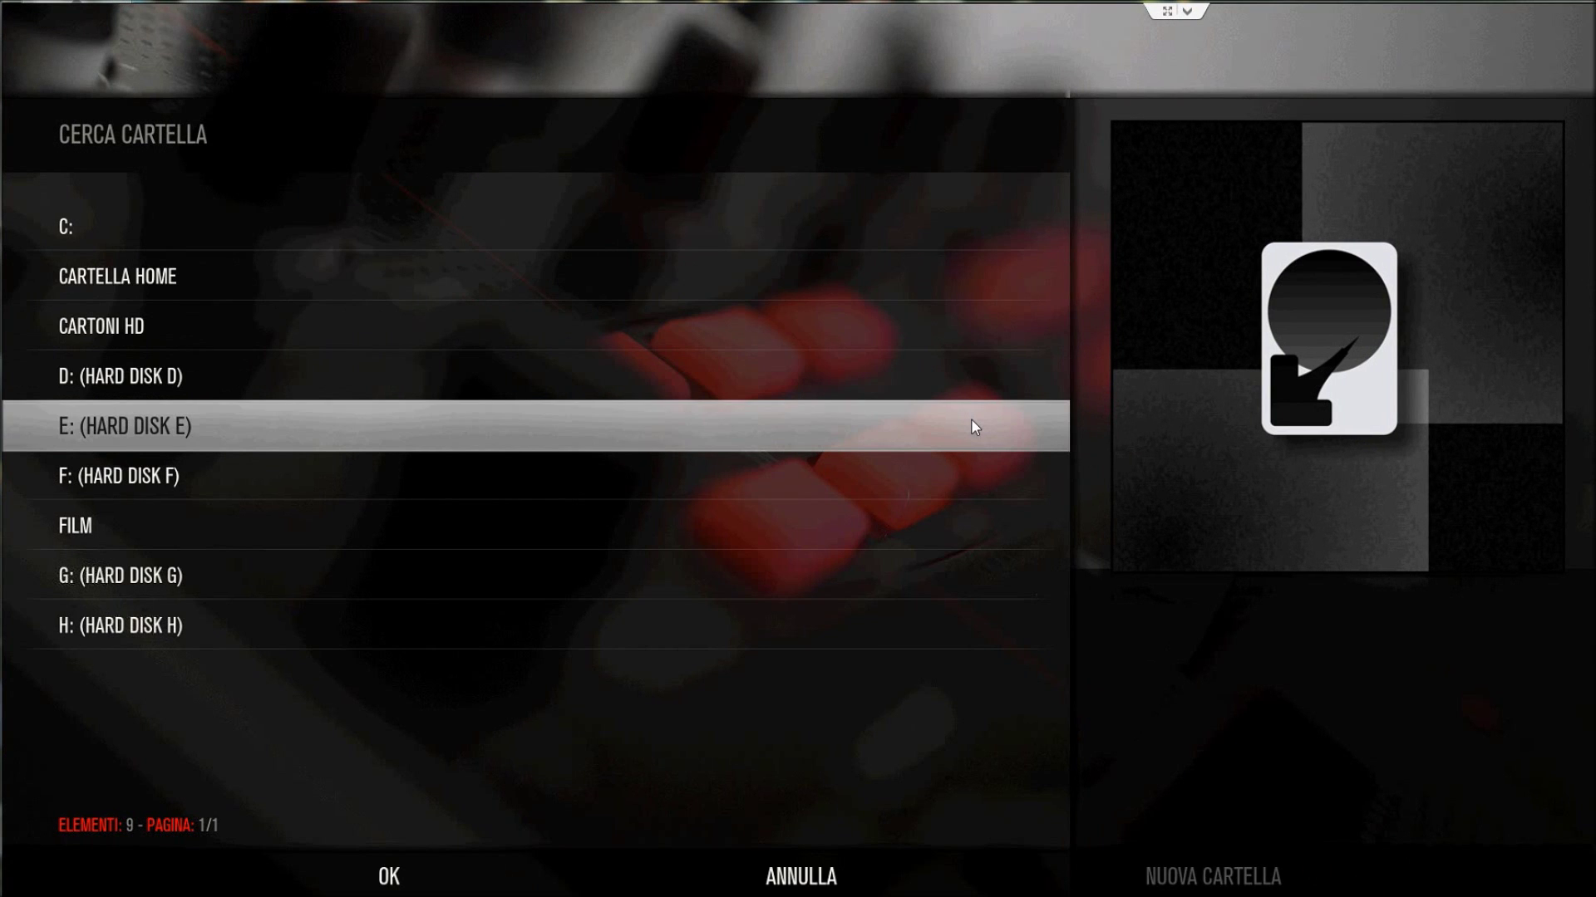
pyautogui.press('Return')
pyautogui.press('Down')
pyautogui.press('Down')
pyautogui.press('Return')
pyautogui.press('Right')
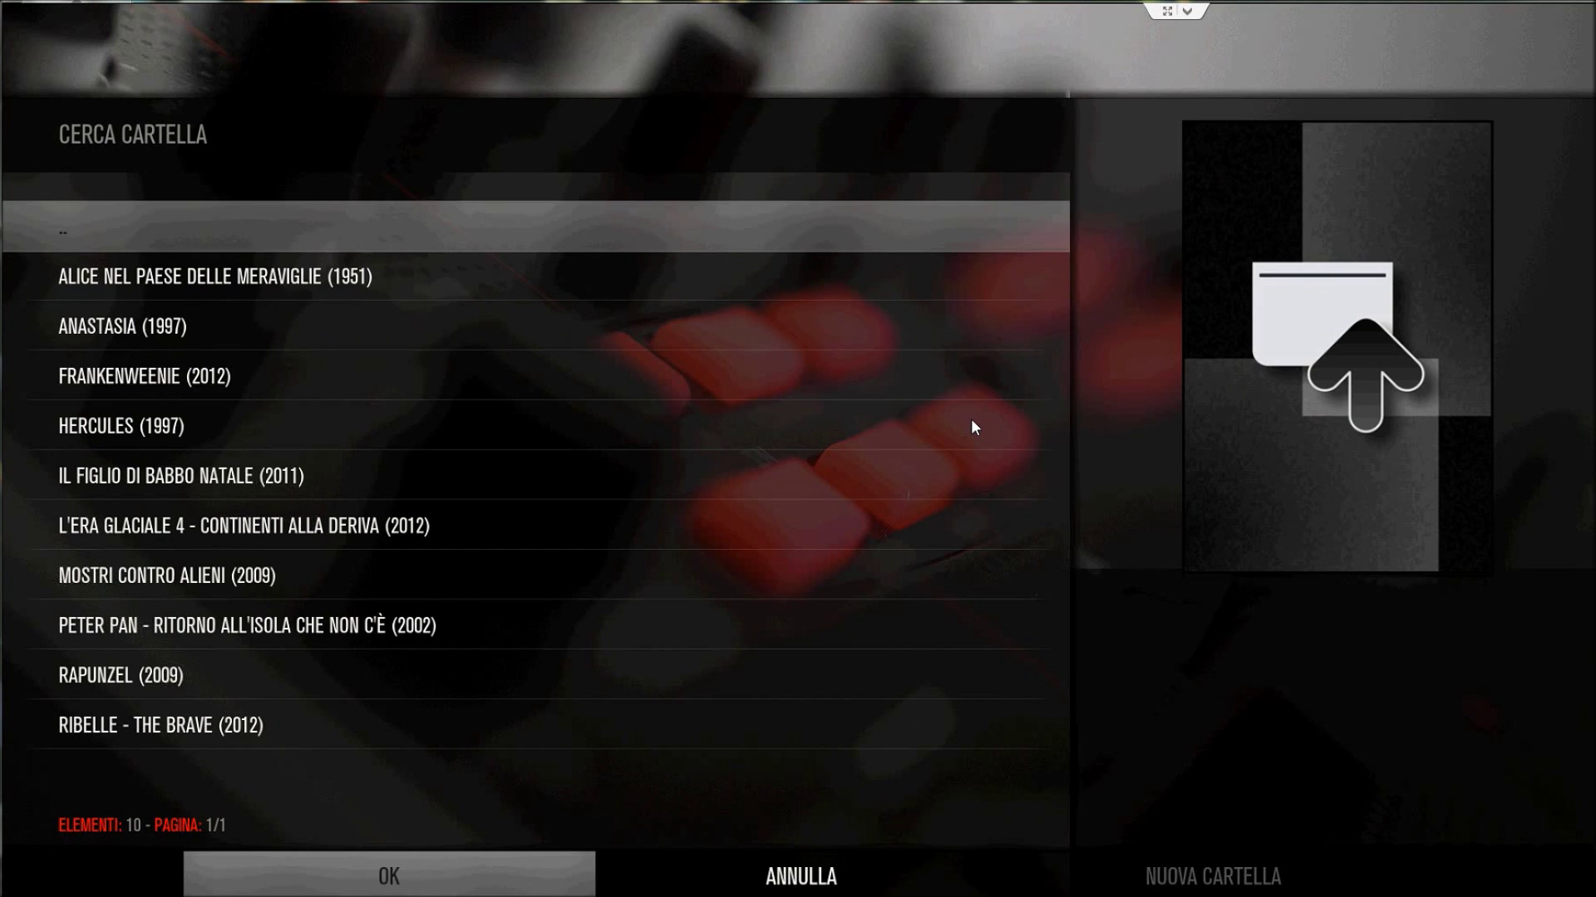
pyautogui.press('Return')
pyautogui.press('Down')
pyautogui.press('Down')
pyautogui.press('Return')
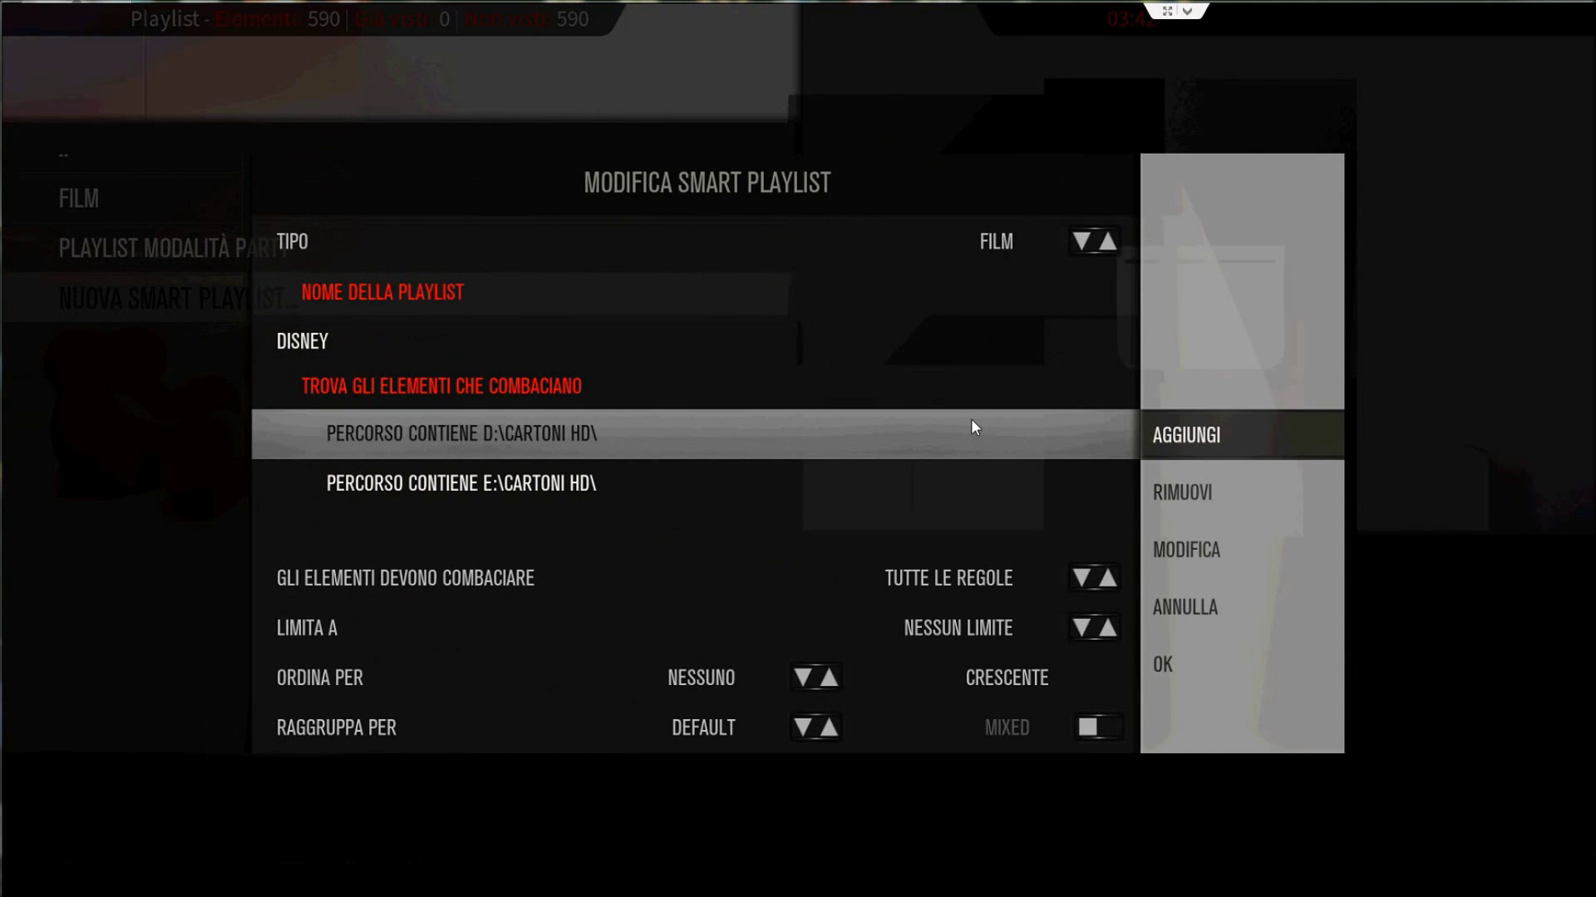
# Add a third rule to the DISNEY playlist, matching Percorso with the condition Contiene
pyautogui.press('Return')
pyautogui.press('Return')
pyautogui.press('Return')
pyautogui.press('Return')
pyautogui.press('Return')
pyautogui.press('Return')
pyautogui.press('Return')
pyautogui.press('Return')
pyautogui.press('Return')
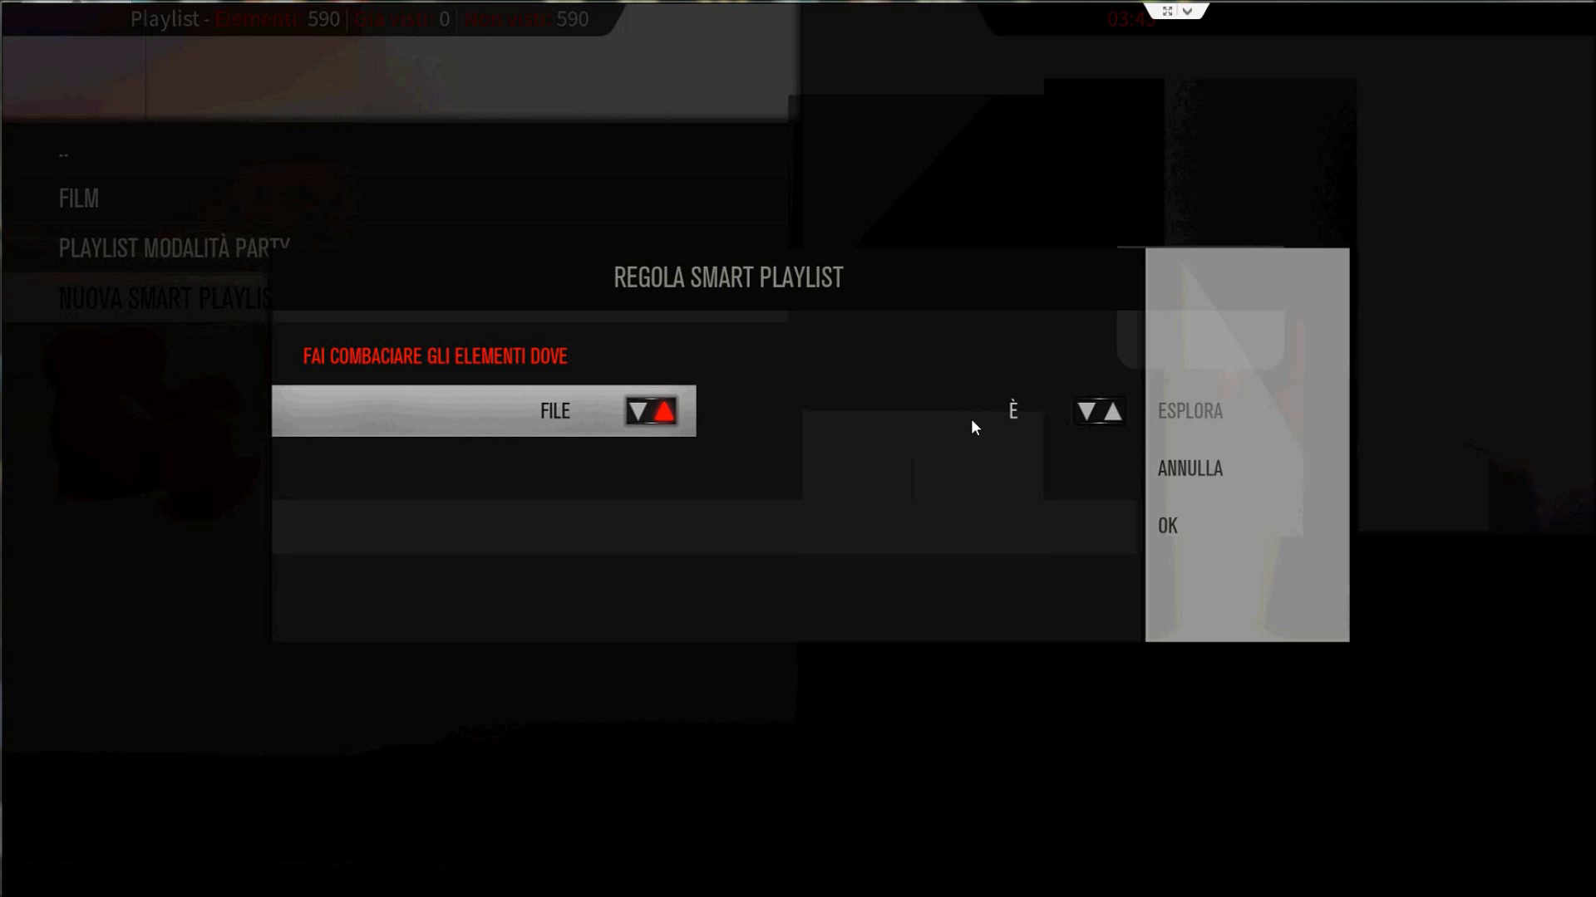
pyautogui.press('Return')
pyautogui.press('Right')
pyautogui.press('Right')
# Choose the F:\Cartoni hd folder as the third rule's path and save the rule
pyautogui.press('Up')
pyautogui.press('Up')
pyautogui.press('Return')
pyautogui.press('Down')
pyautogui.press('Down')
pyautogui.press('Down')
pyautogui.press('Down')
pyautogui.press('Return')
pyautogui.press('Down')
pyautogui.press('Down')
pyautogui.press('Down')
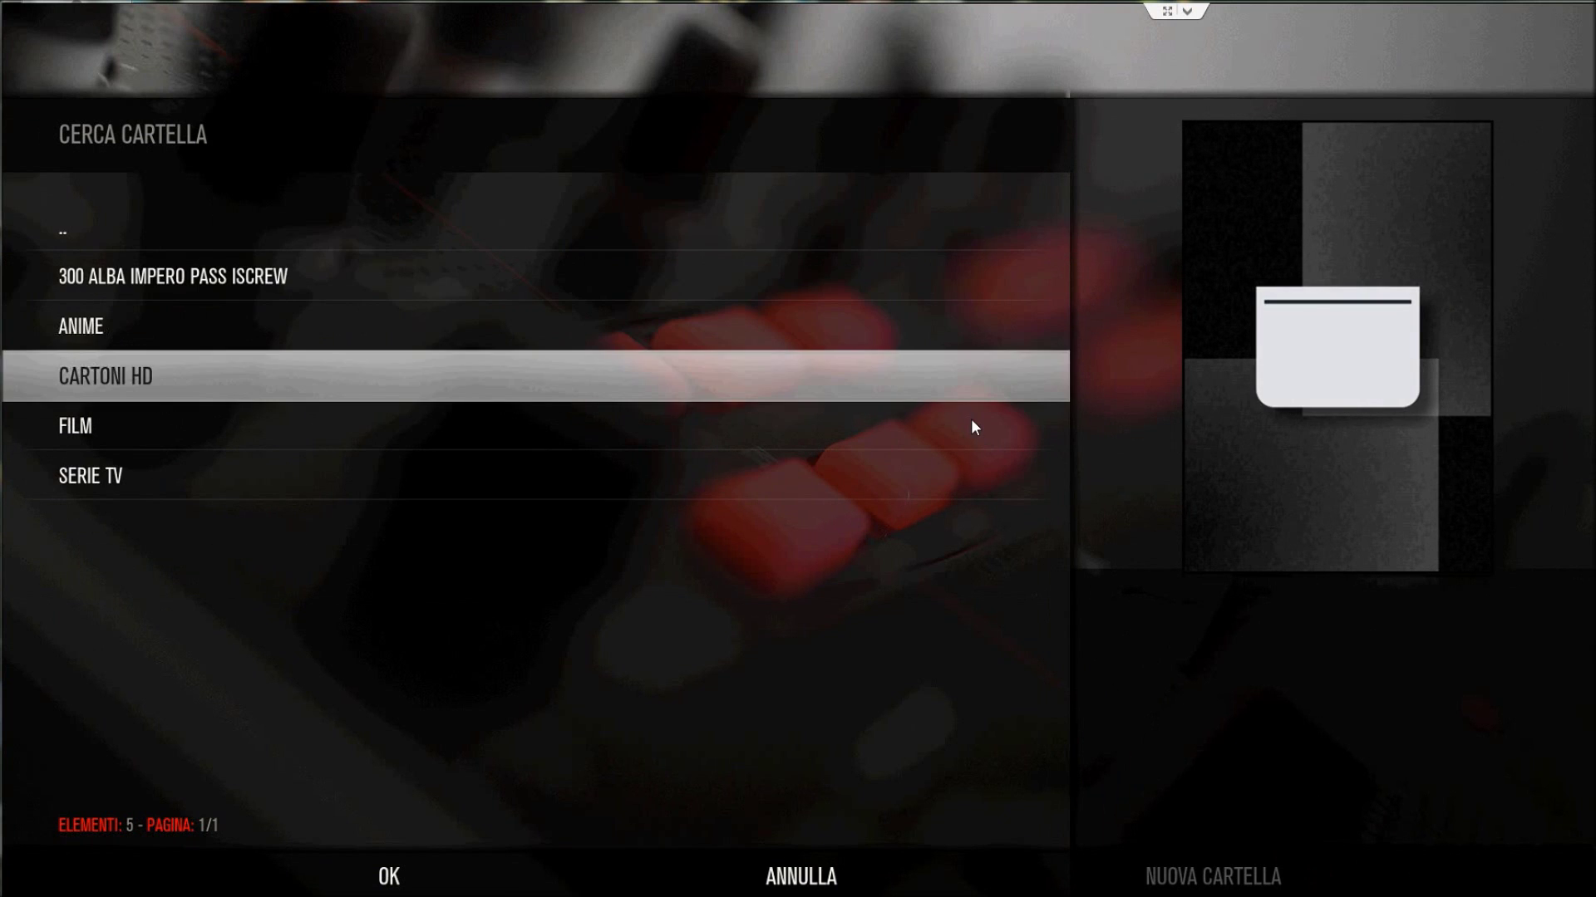
pyautogui.press('Return')
pyautogui.press('Return')
pyautogui.press('Down')
pyautogui.press('Down')
pyautogui.press('Return')
# Add a fourth rule to the DISNEY playlist, matching Percorso with the condition Contiene
pyautogui.press('Return')
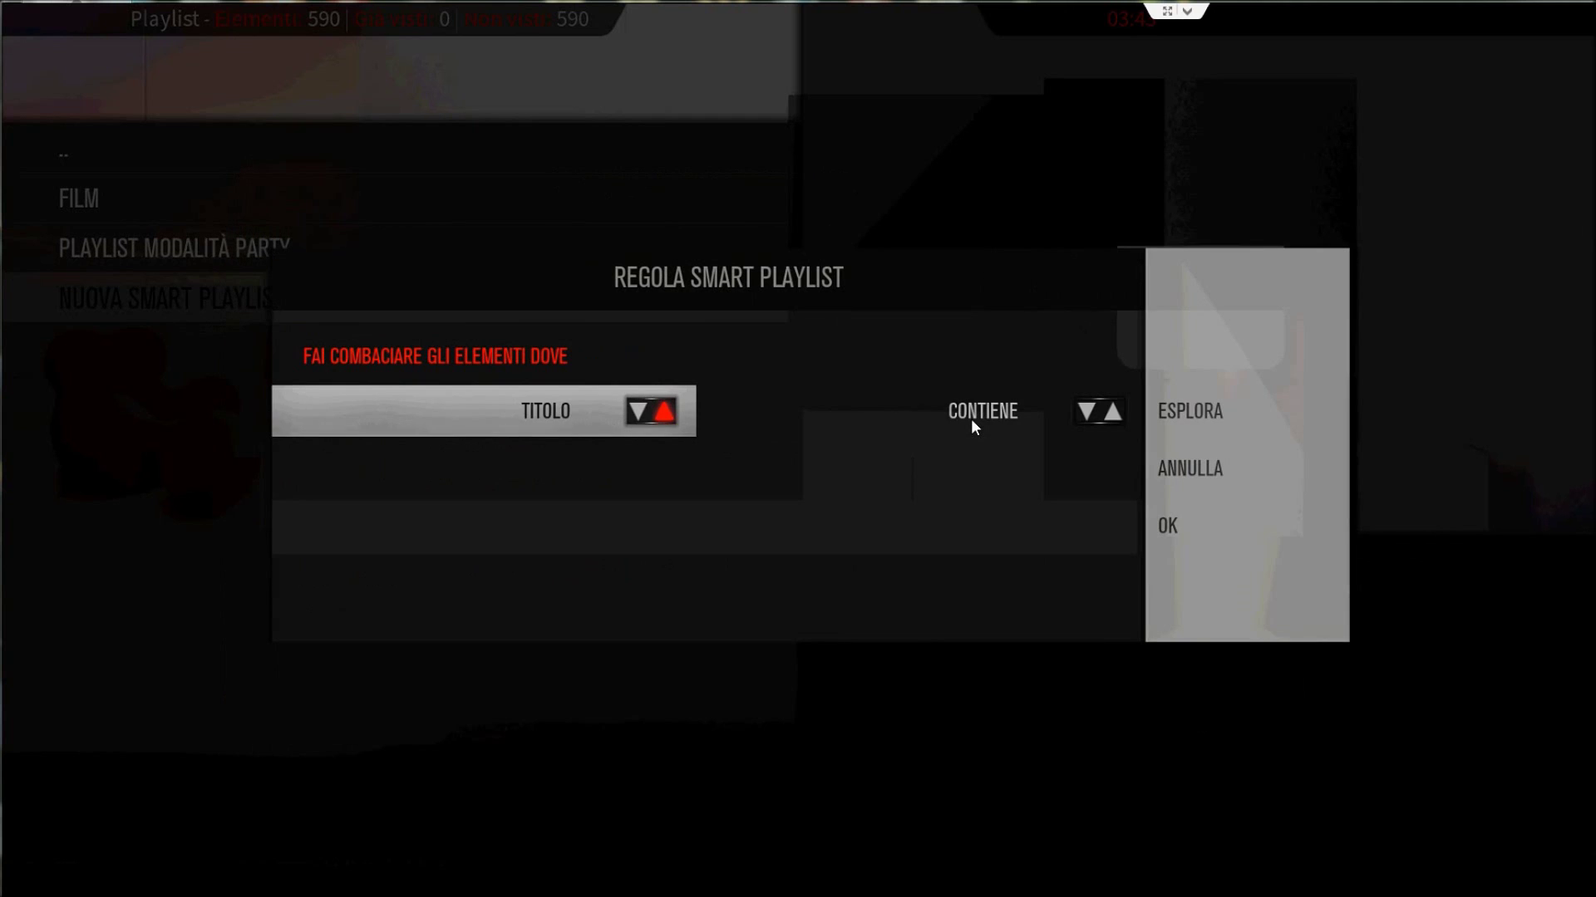
pyautogui.press('Return')
pyautogui.press('Return')
pyautogui.press('Return')
pyautogui.press('Return')
pyautogui.press('Return')
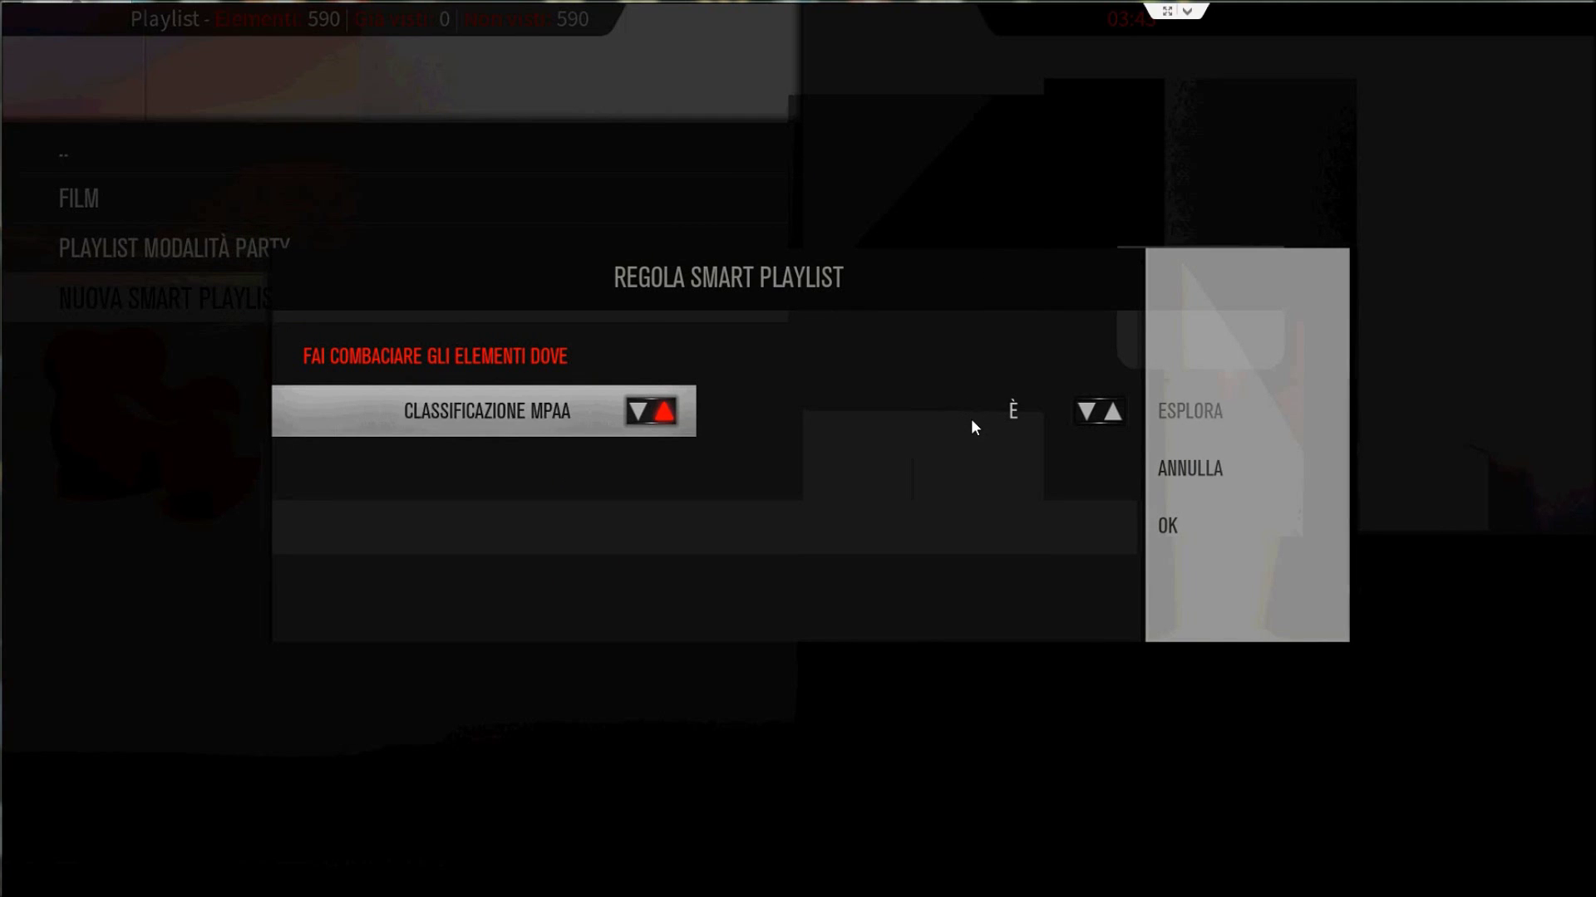
pyautogui.press('Return')
pyautogui.press('Return')
pyautogui.press('Return')
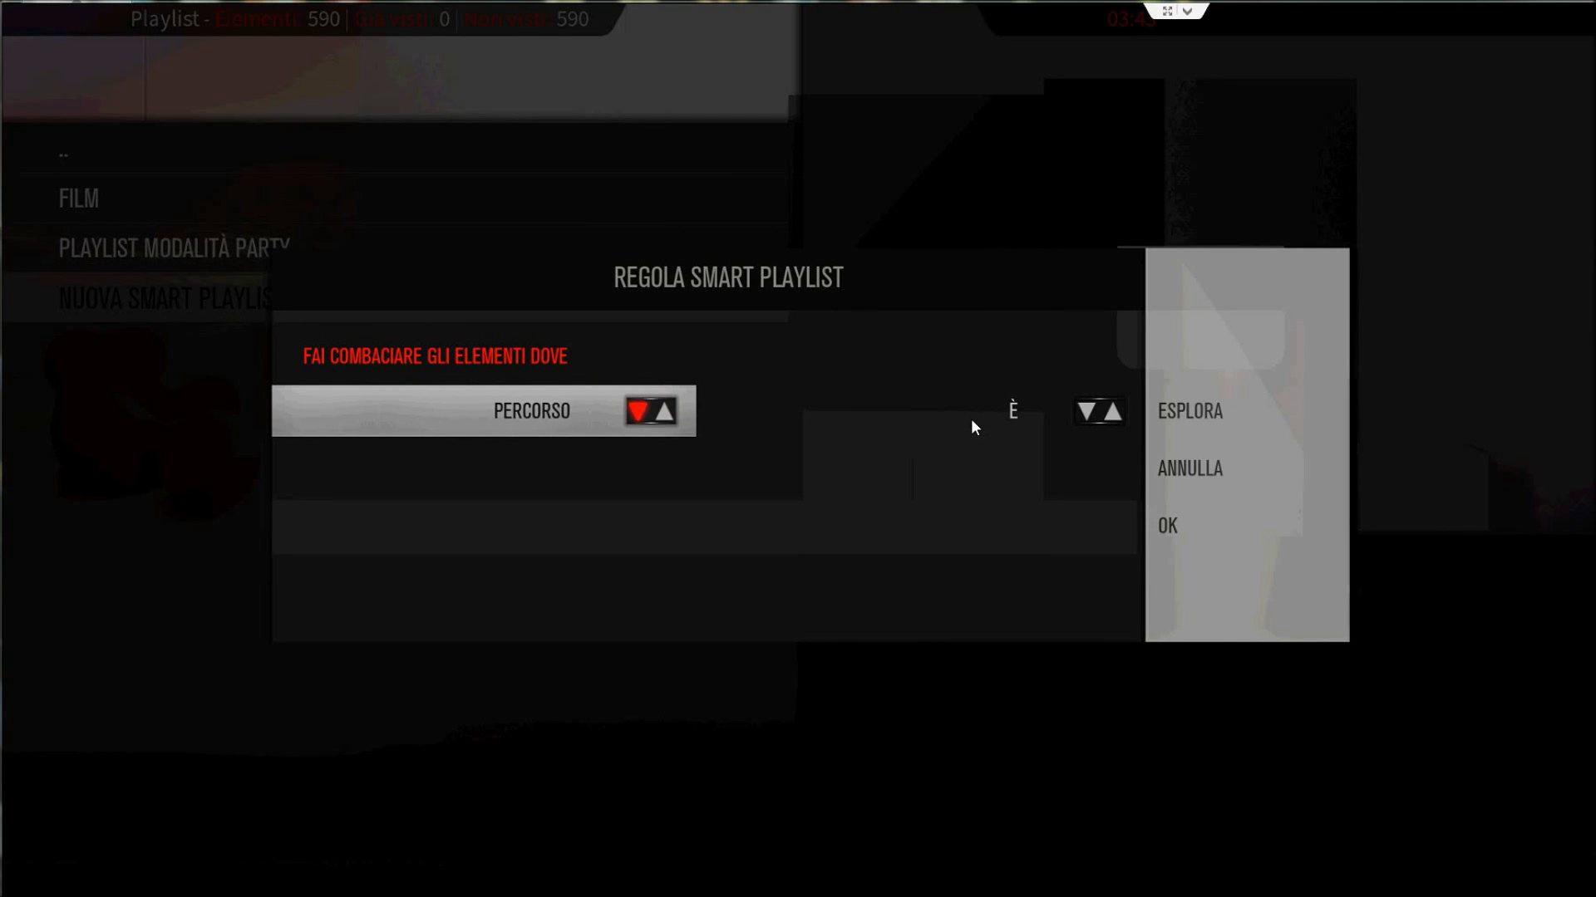
pyautogui.press('Right')
pyautogui.press('Left')
pyautogui.press('Return')
pyautogui.press('Return')
pyautogui.press('Return')
pyautogui.press('Return')
pyautogui.press('Return')
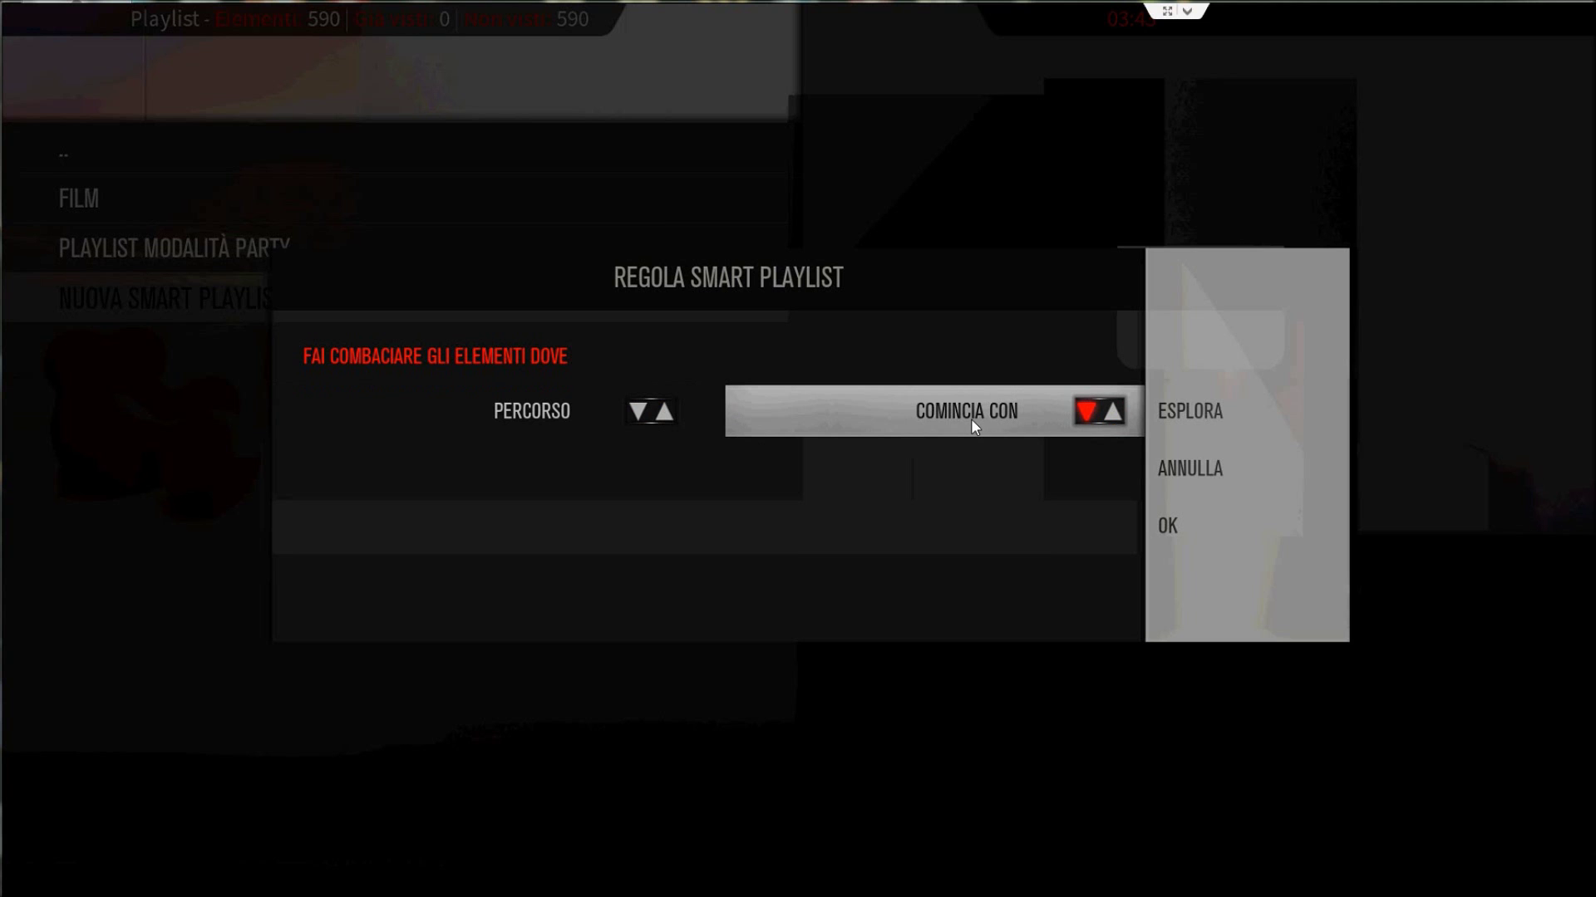
pyautogui.press('Right')
pyautogui.press('Right')
# Choose the G:\Cartoni hd folder as the fourth rule's path and save the rule
pyautogui.press('Up')
pyautogui.press('Up')
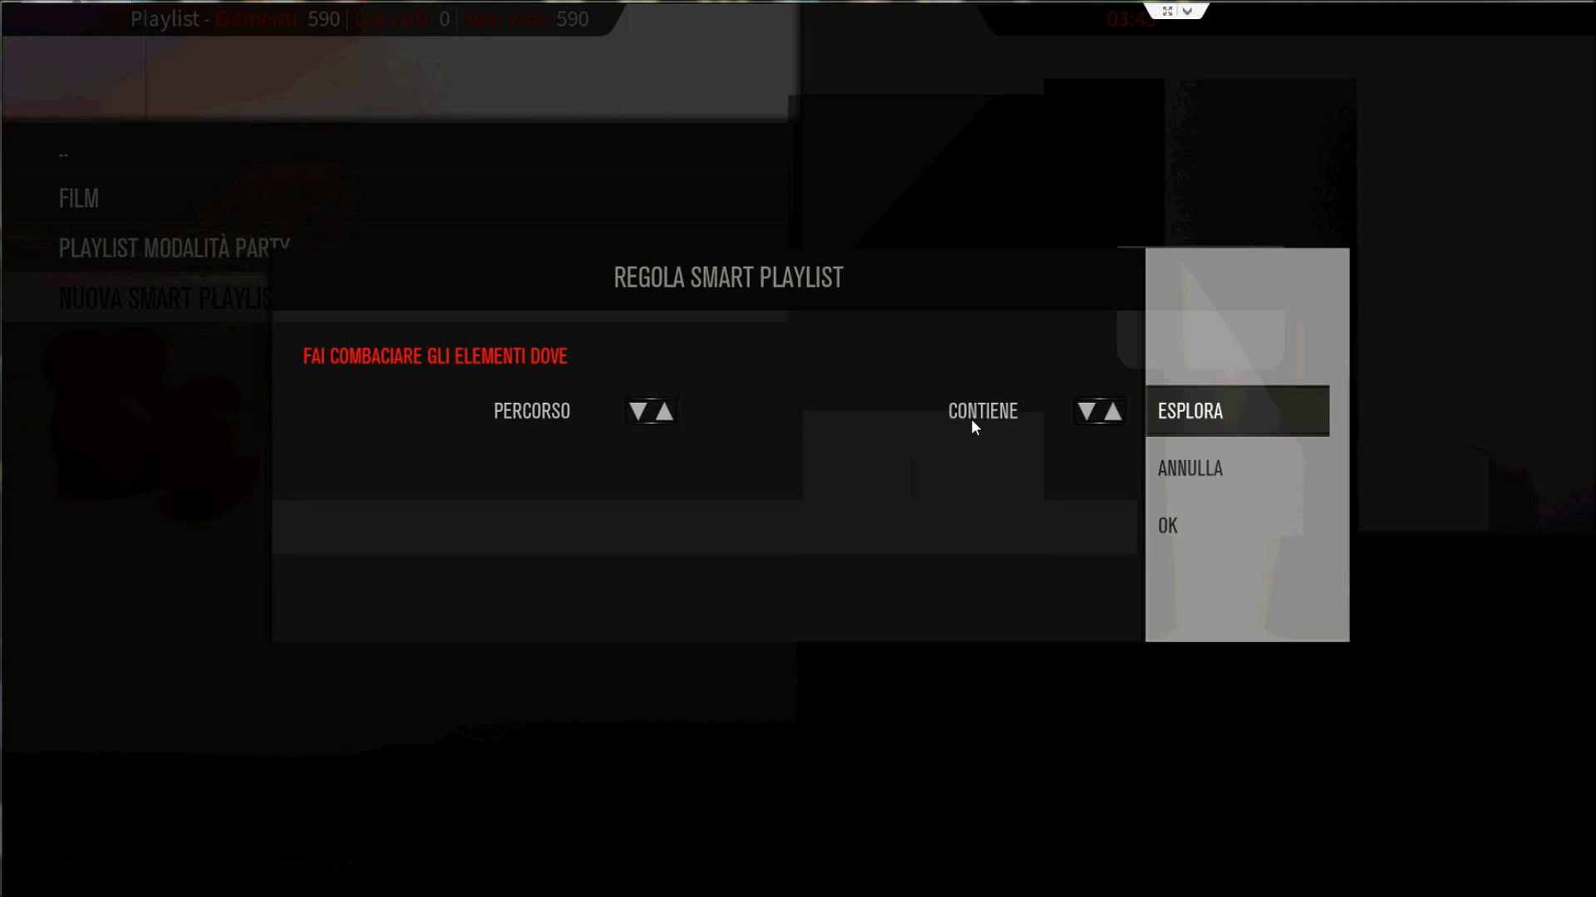
pyautogui.press('Return')
pyautogui.press('Down')
pyautogui.press('Down')
pyautogui.press('Down')
pyautogui.press('Down')
pyautogui.press('Return')
pyautogui.press('Down')
pyautogui.press('Down')
pyautogui.press('Down')
pyautogui.press('Return')
pyautogui.press('Up')
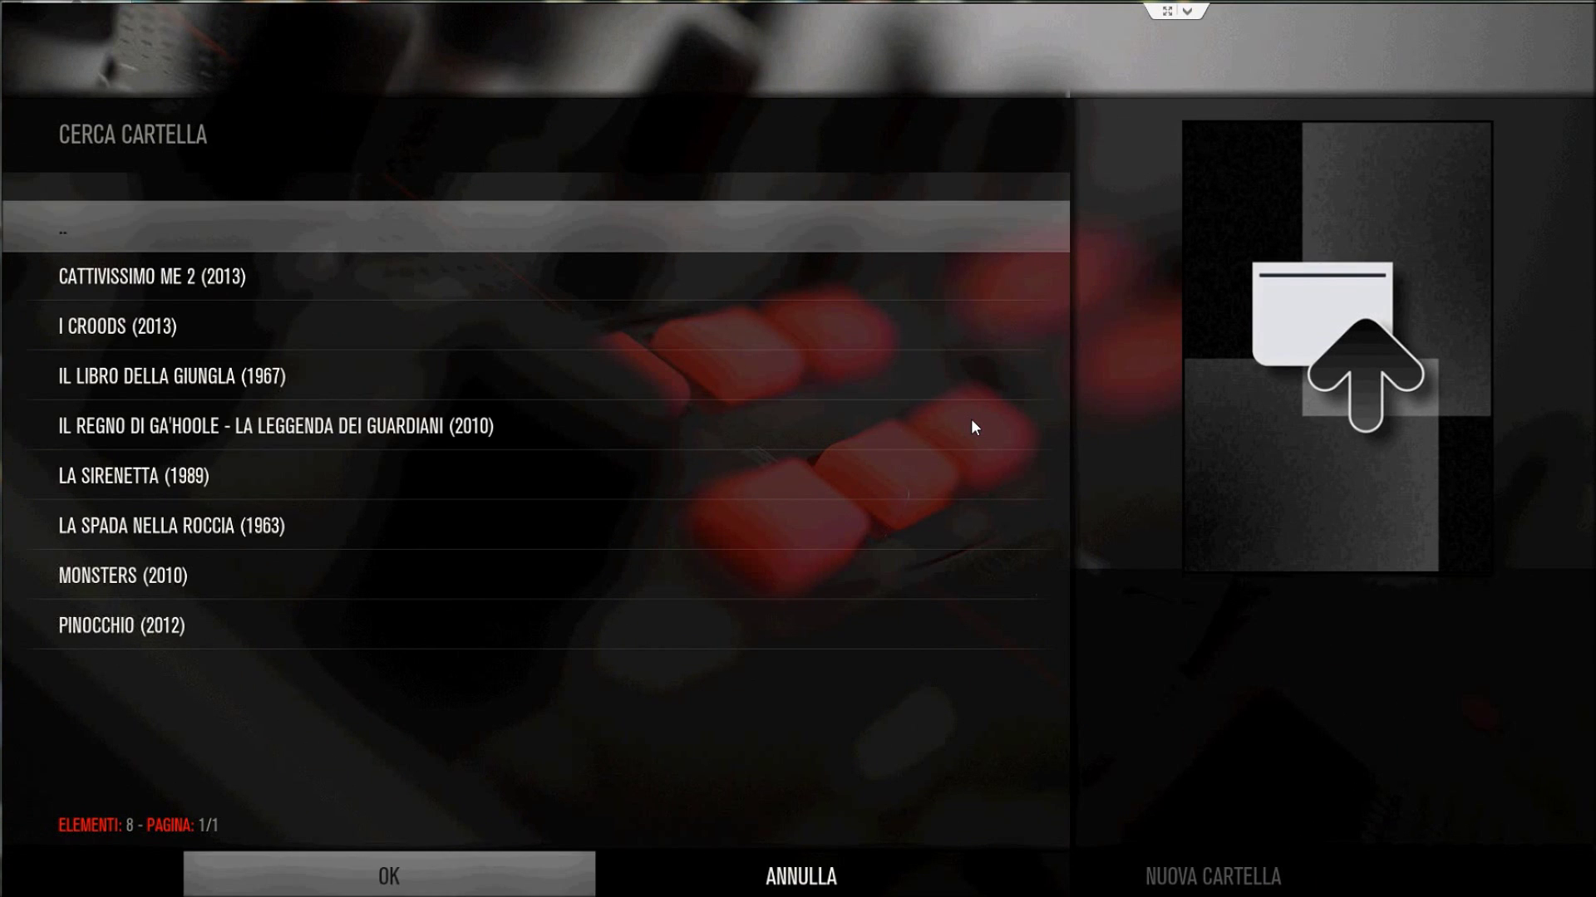
pyautogui.press('Return')
pyautogui.press('Down')
pyautogui.press('Down')
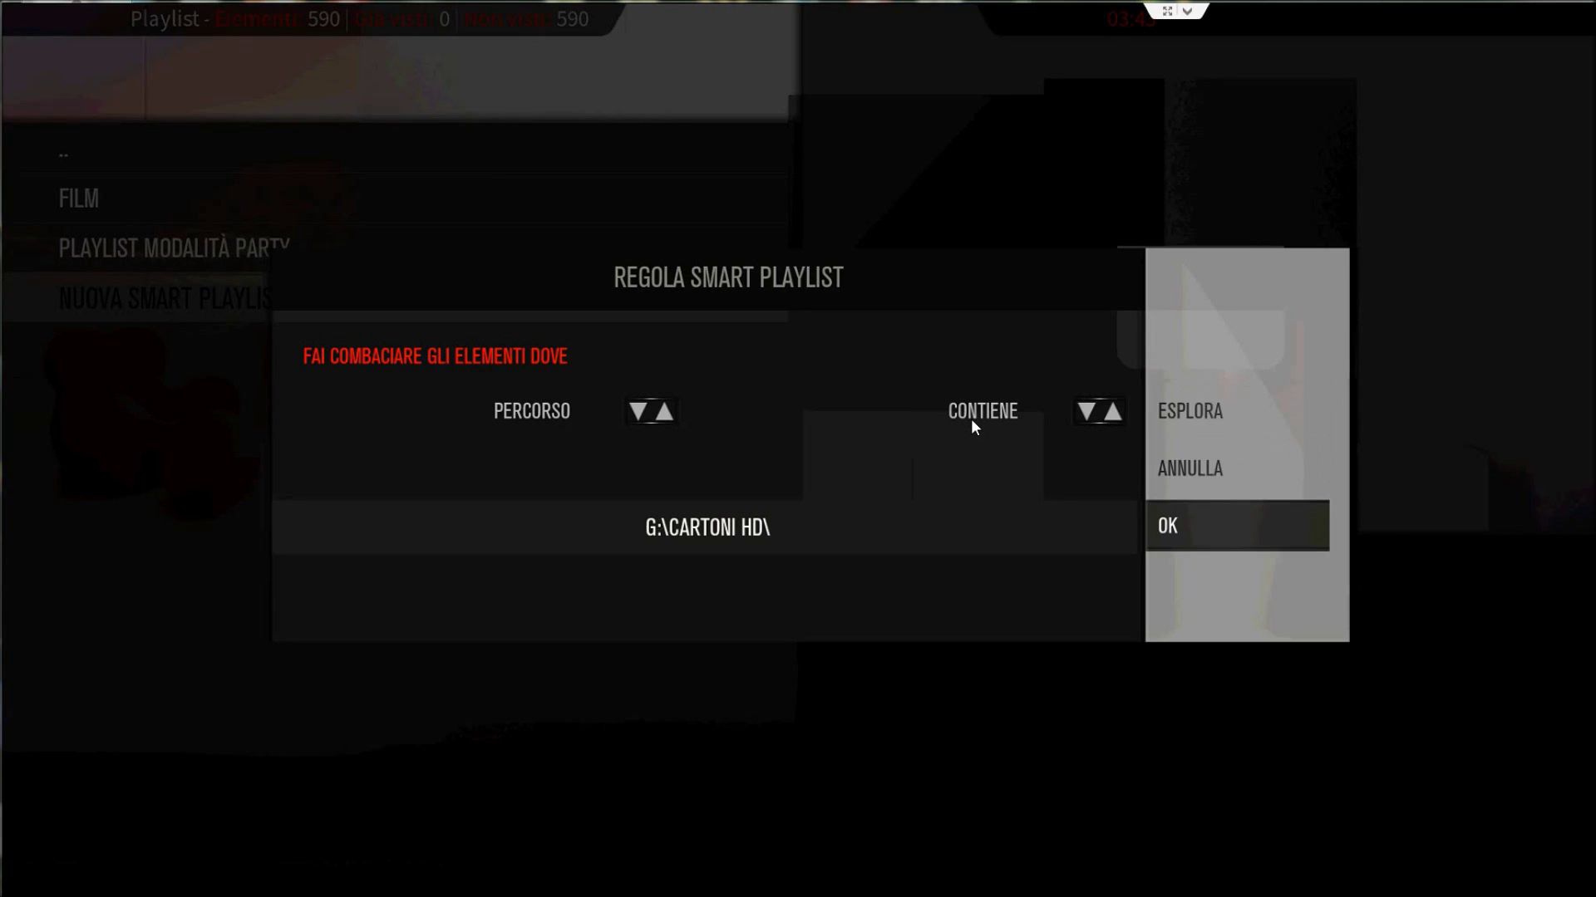
pyautogui.press('Return')
# Look through the DISNEY playlist's rule list, checking the Cartoni hd paths added so far
pyautogui.press('Down')
pyautogui.press('Down')
pyautogui.press('Left')
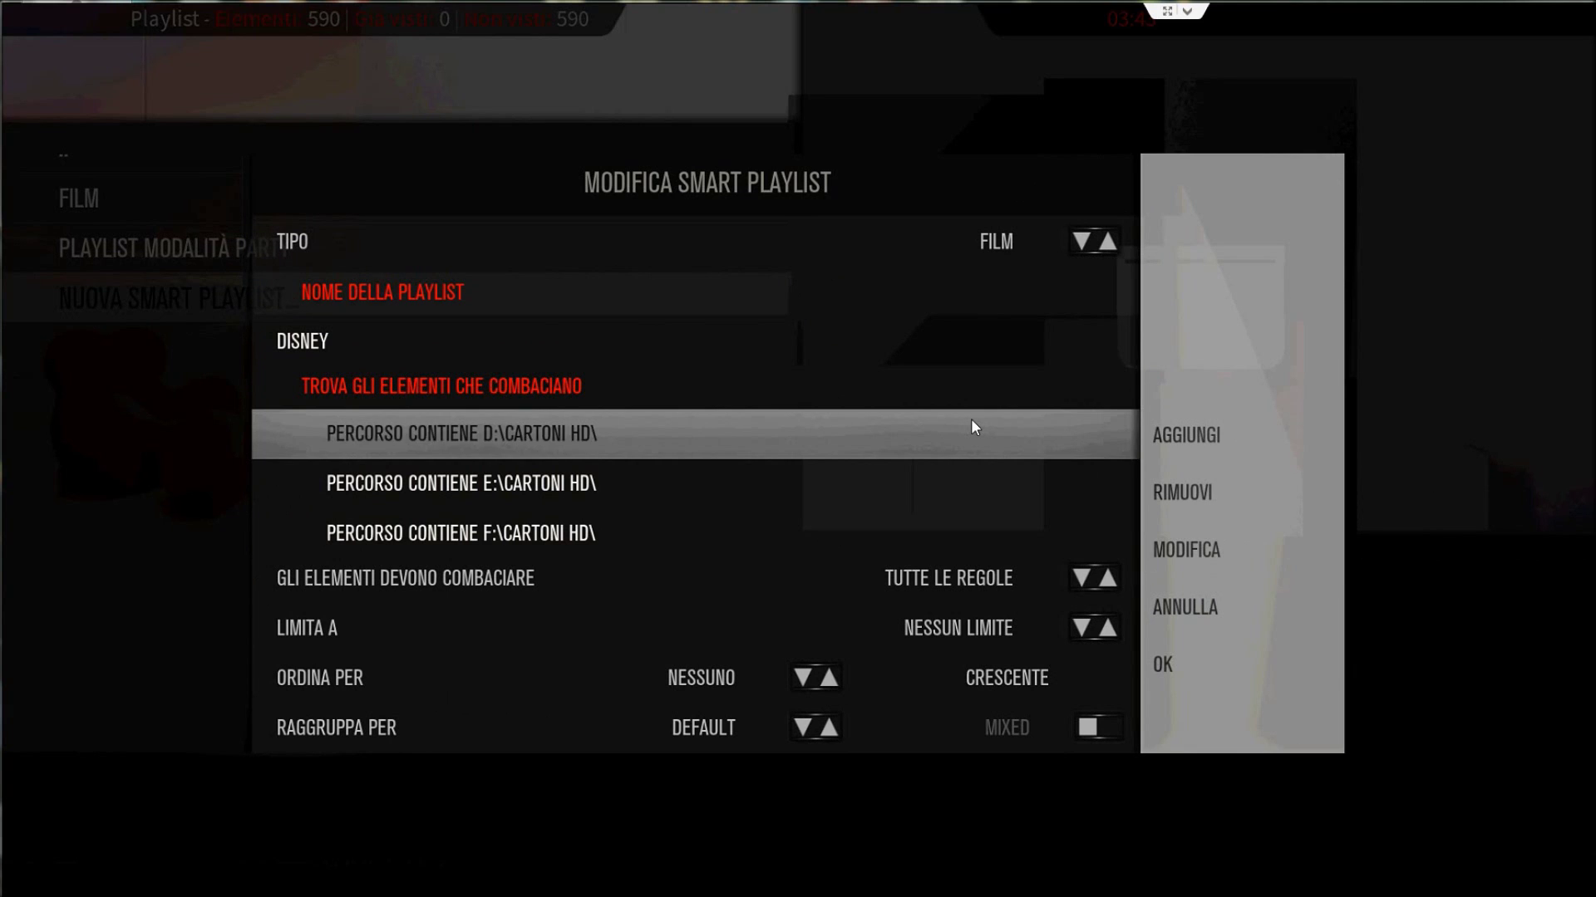
pyautogui.press('Down')
pyautogui.press('Down')
pyautogui.press('Down')
pyautogui.press('Down')
pyautogui.press('Up')
# Add a fifth rule to the DISNEY playlist, matching Percorso with the condition Contiene
pyautogui.press('Right')
pyautogui.press('Up')
pyautogui.press('Up')
pyautogui.press('Return')
pyautogui.press('Return')
pyautogui.press('Return')
pyautogui.press('Return')
pyautogui.press('Return')
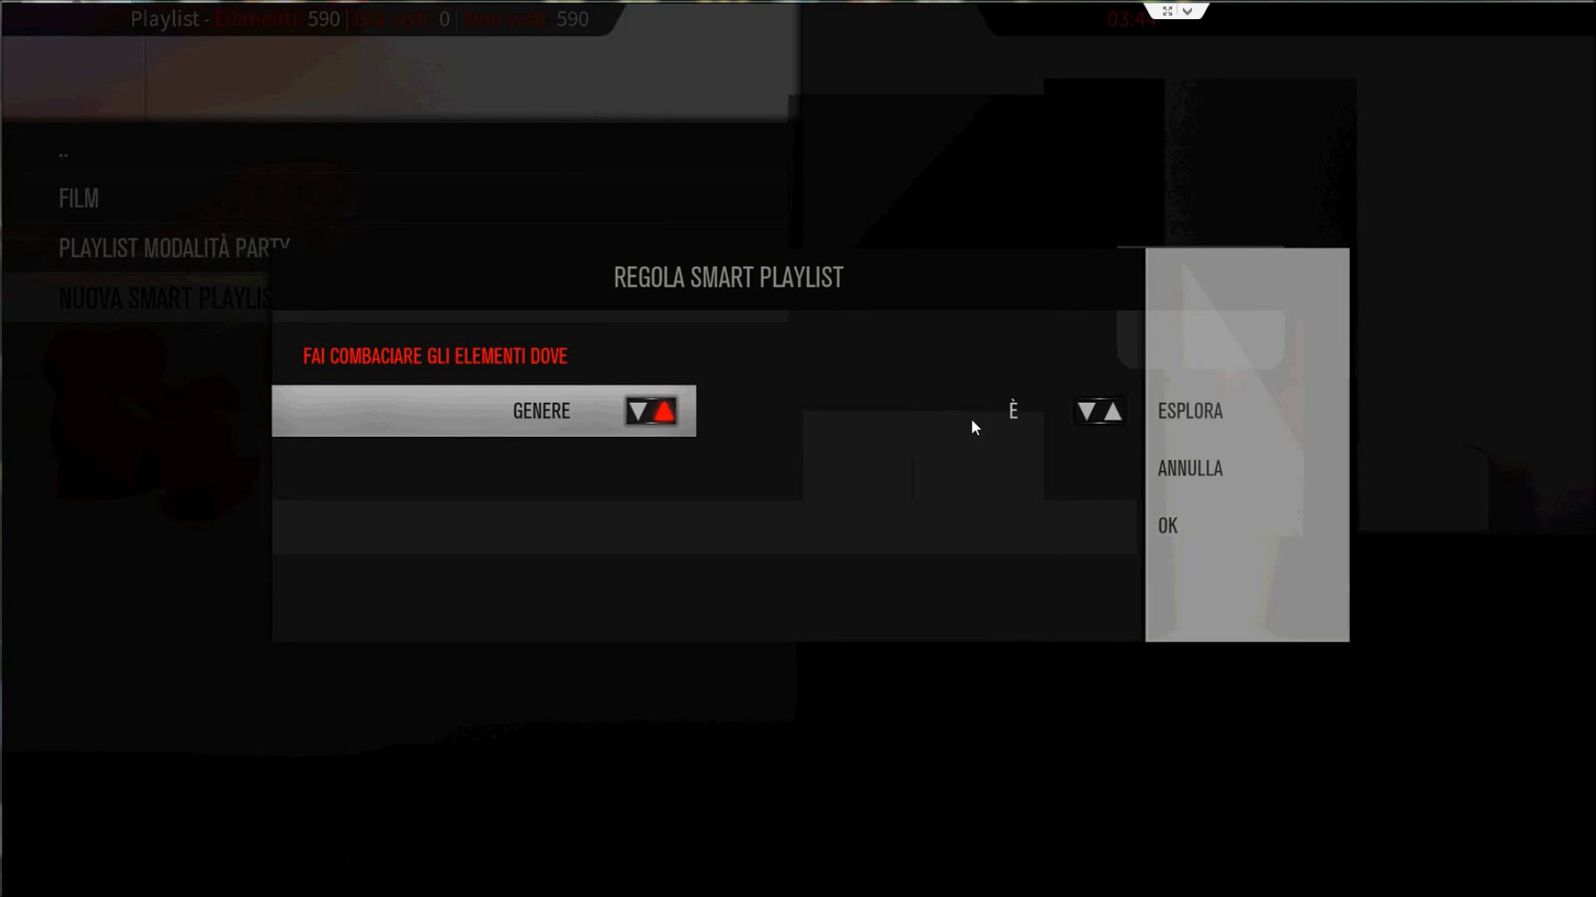
pyautogui.press('Return')
pyautogui.press('Right')
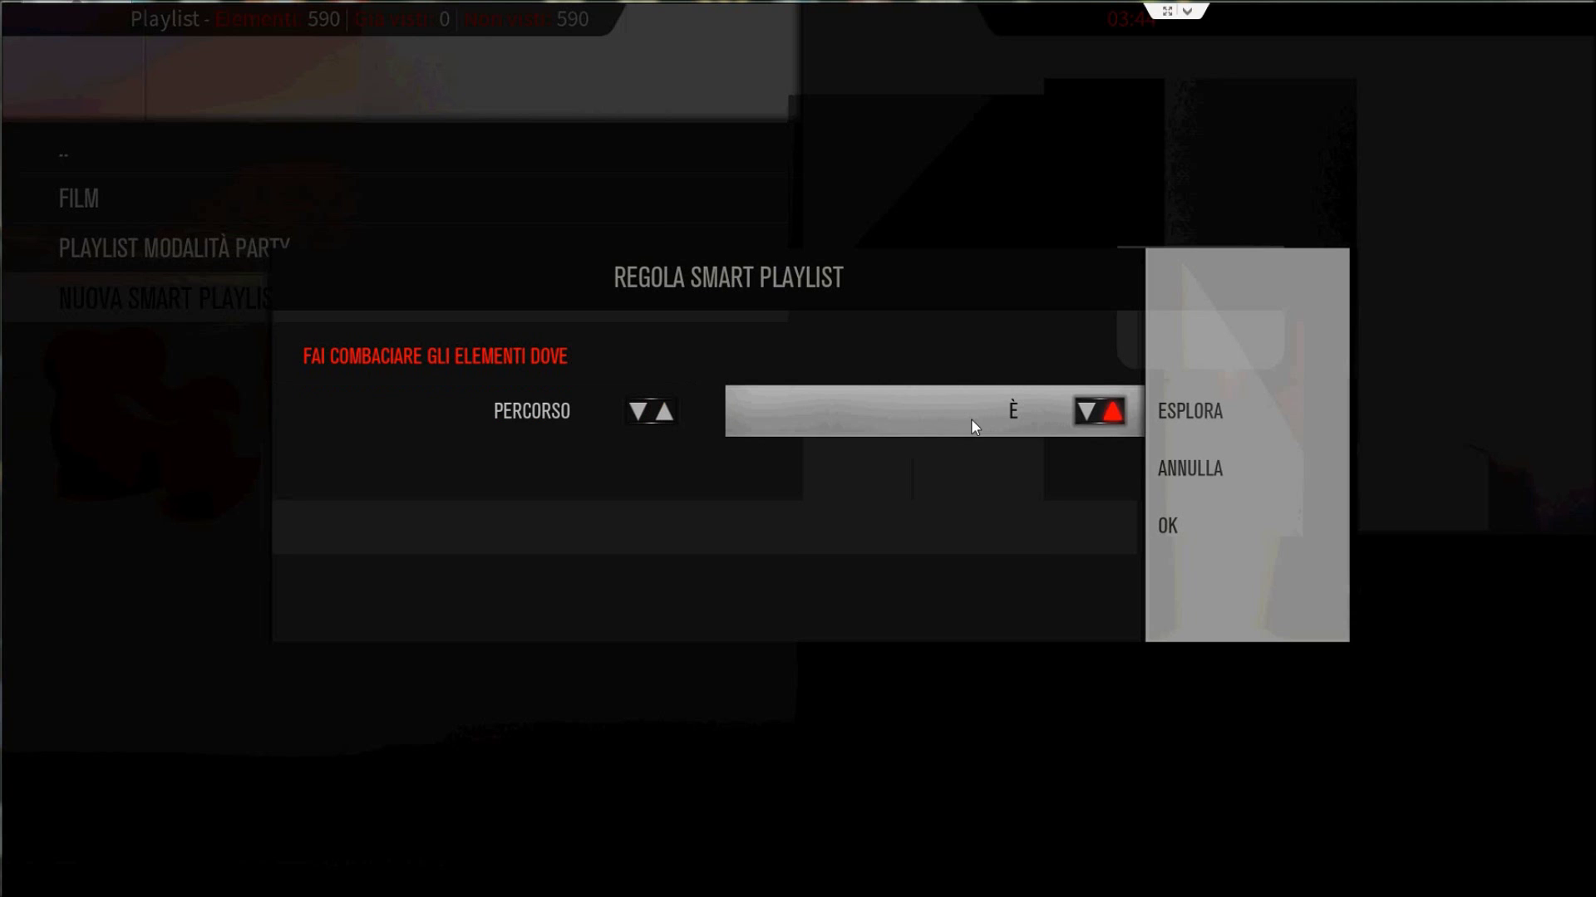
pyautogui.press('Right')
pyautogui.press('Up')
pyautogui.press('Up')
# Choose the H:\Cartoni hd folder as the fifth rule's path and save the rule
pyautogui.press('Return')
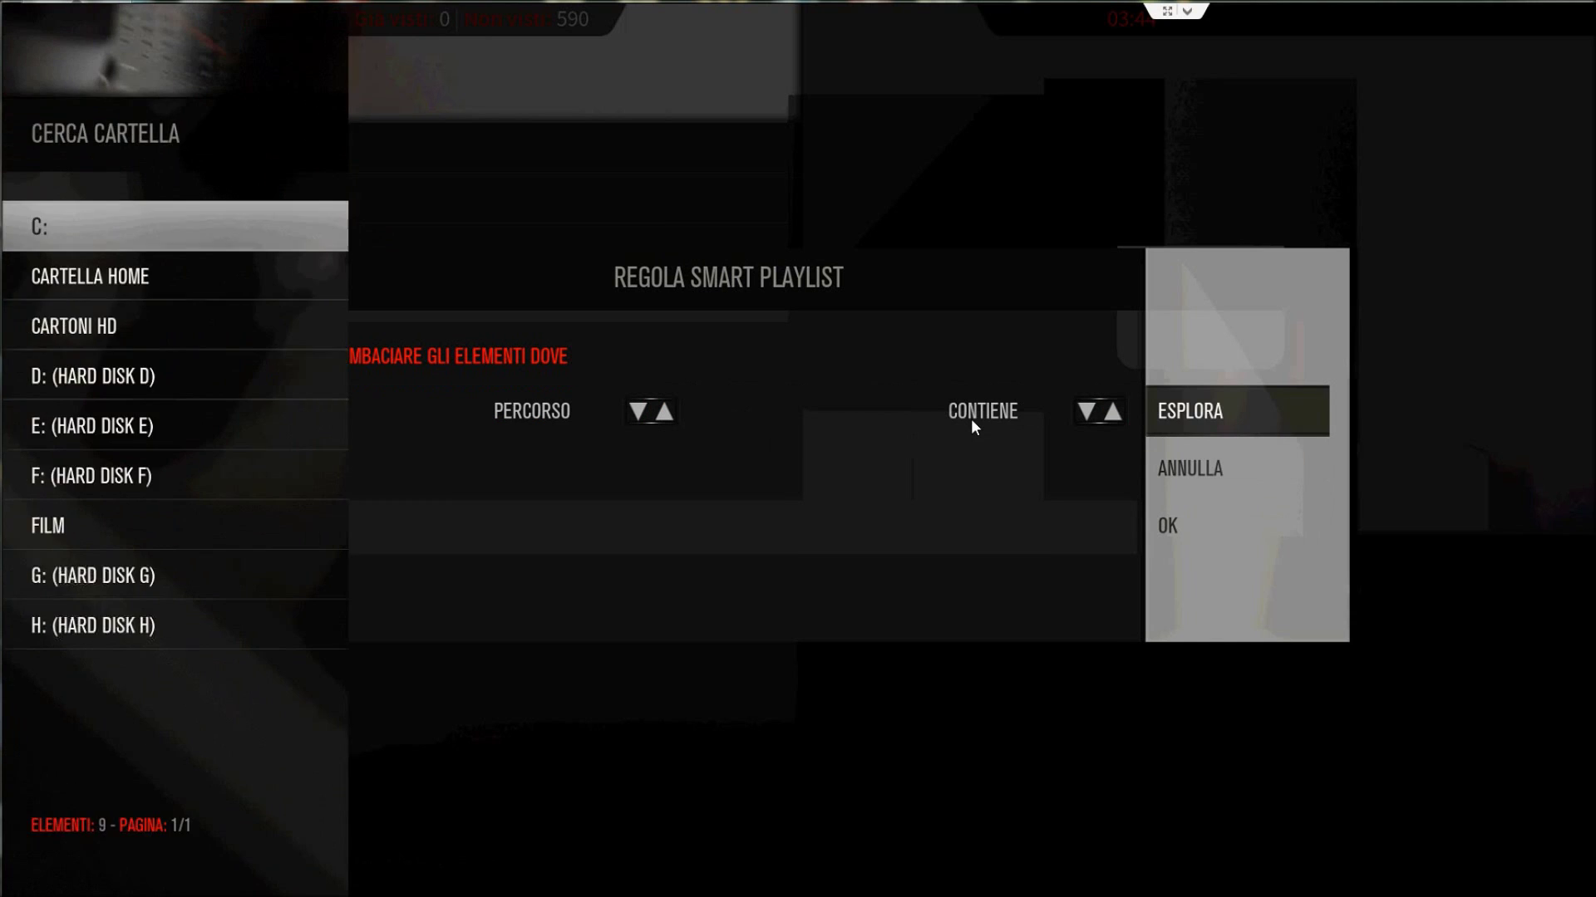
pyautogui.press('Down')
pyautogui.press('Down')
pyautogui.press('Down')
pyautogui.press('Down')
pyautogui.press('Return')
pyautogui.press('Down')
pyautogui.press('Down')
pyautogui.press('Down')
pyautogui.press('Down')
pyautogui.press('Return')
pyautogui.press('Right')
pyautogui.press('Return')
pyautogui.press('Down')
pyautogui.press('Down')
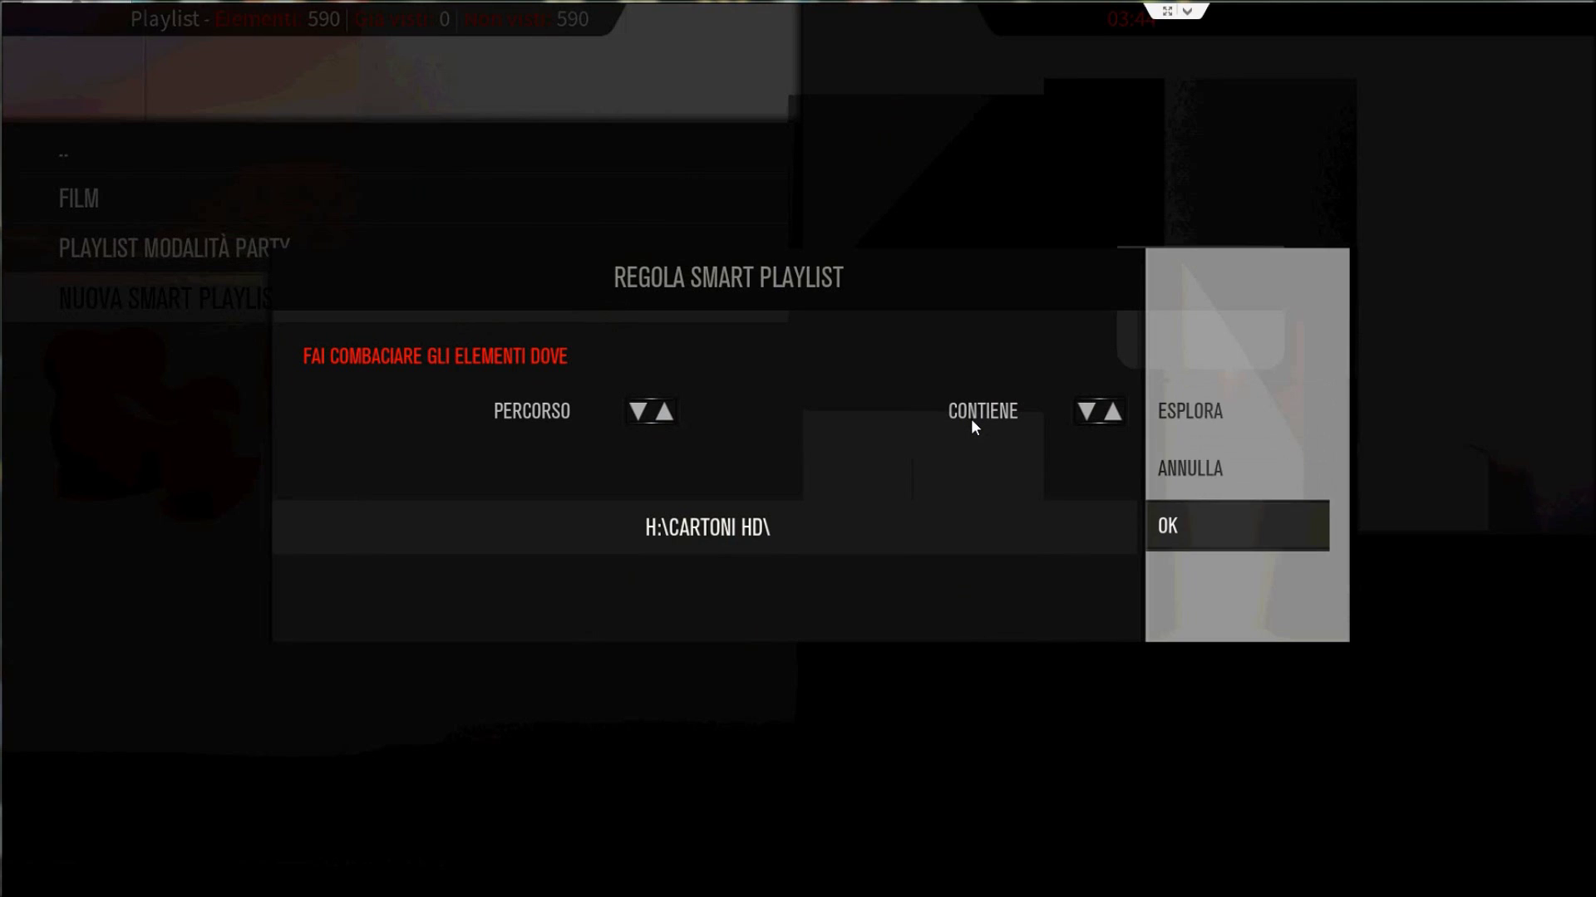
pyautogui.press('Return')
# Set the DISNEY playlist's matching condition to Una o più delle regole
pyautogui.press('Down')
pyautogui.press('Down')
pyautogui.press('Left')
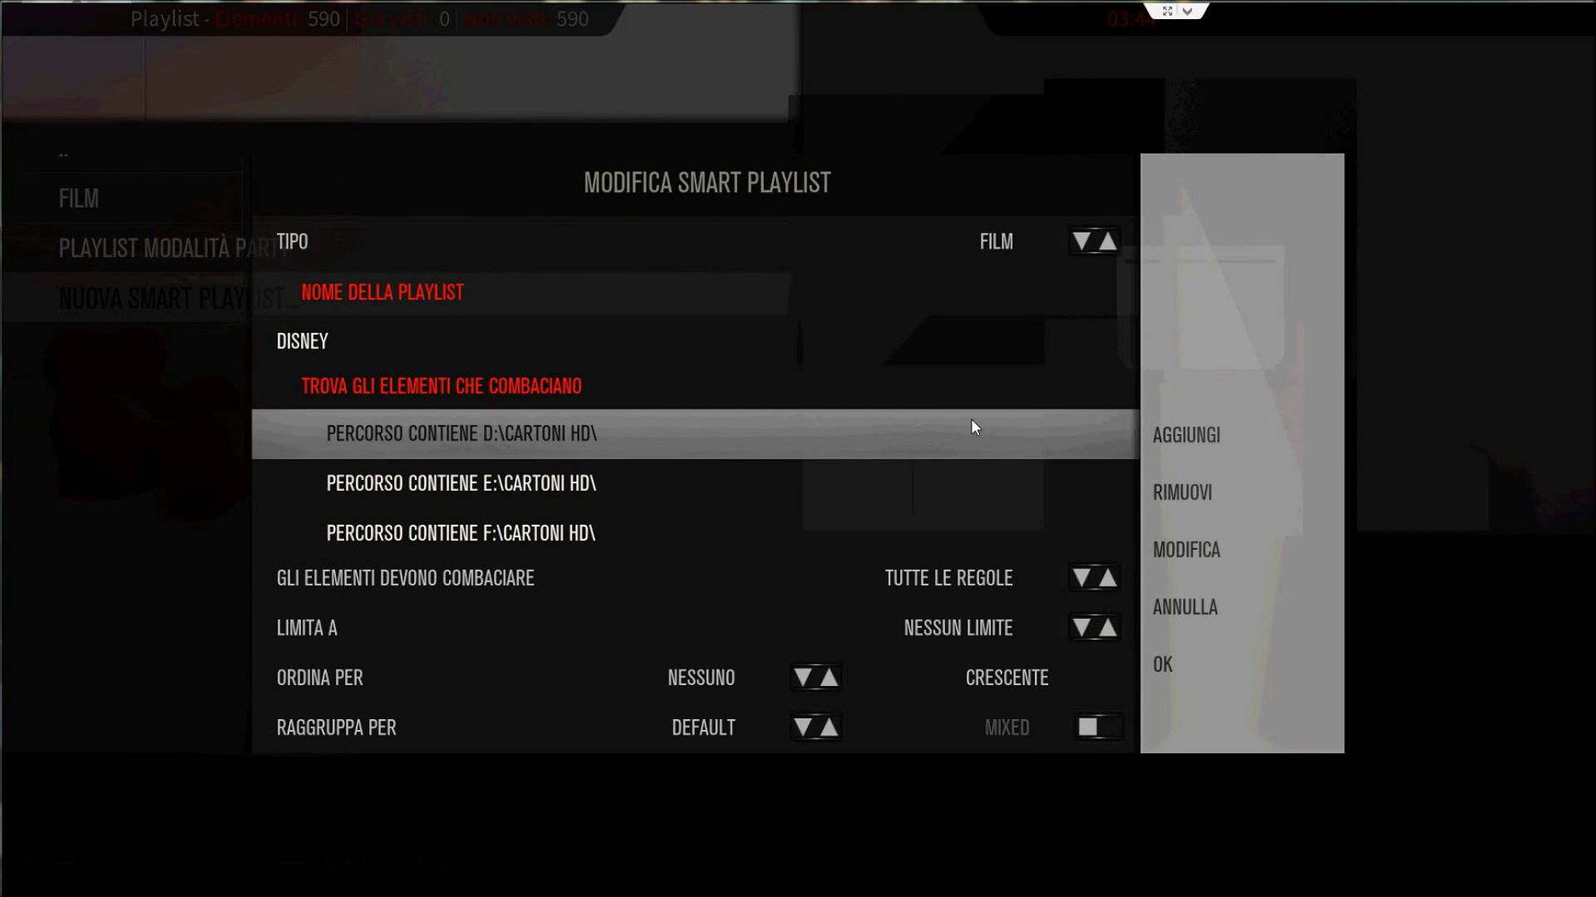
pyautogui.press('Down')
pyautogui.press('Down')
pyautogui.press('Down')
pyautogui.press('Down')
pyautogui.press('Down')
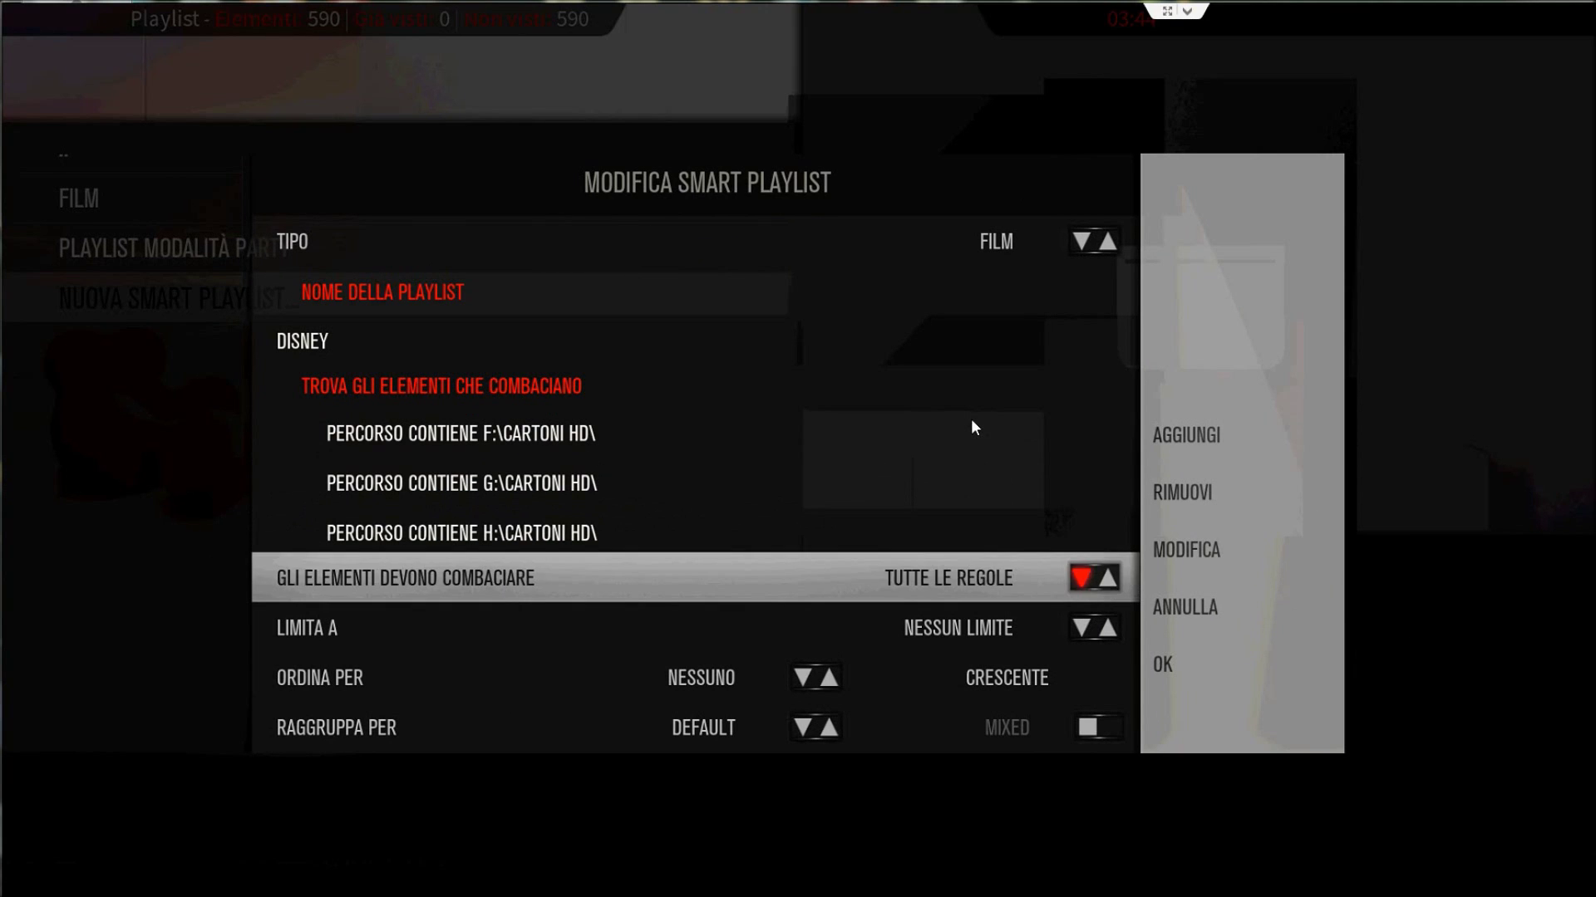
pyautogui.press('Return')
# Confirm the DISNEY smart playlist's settings, keeping the sorting and grouping options as they are
pyautogui.press('Down')
pyautogui.press('Down')
pyautogui.press('Right')
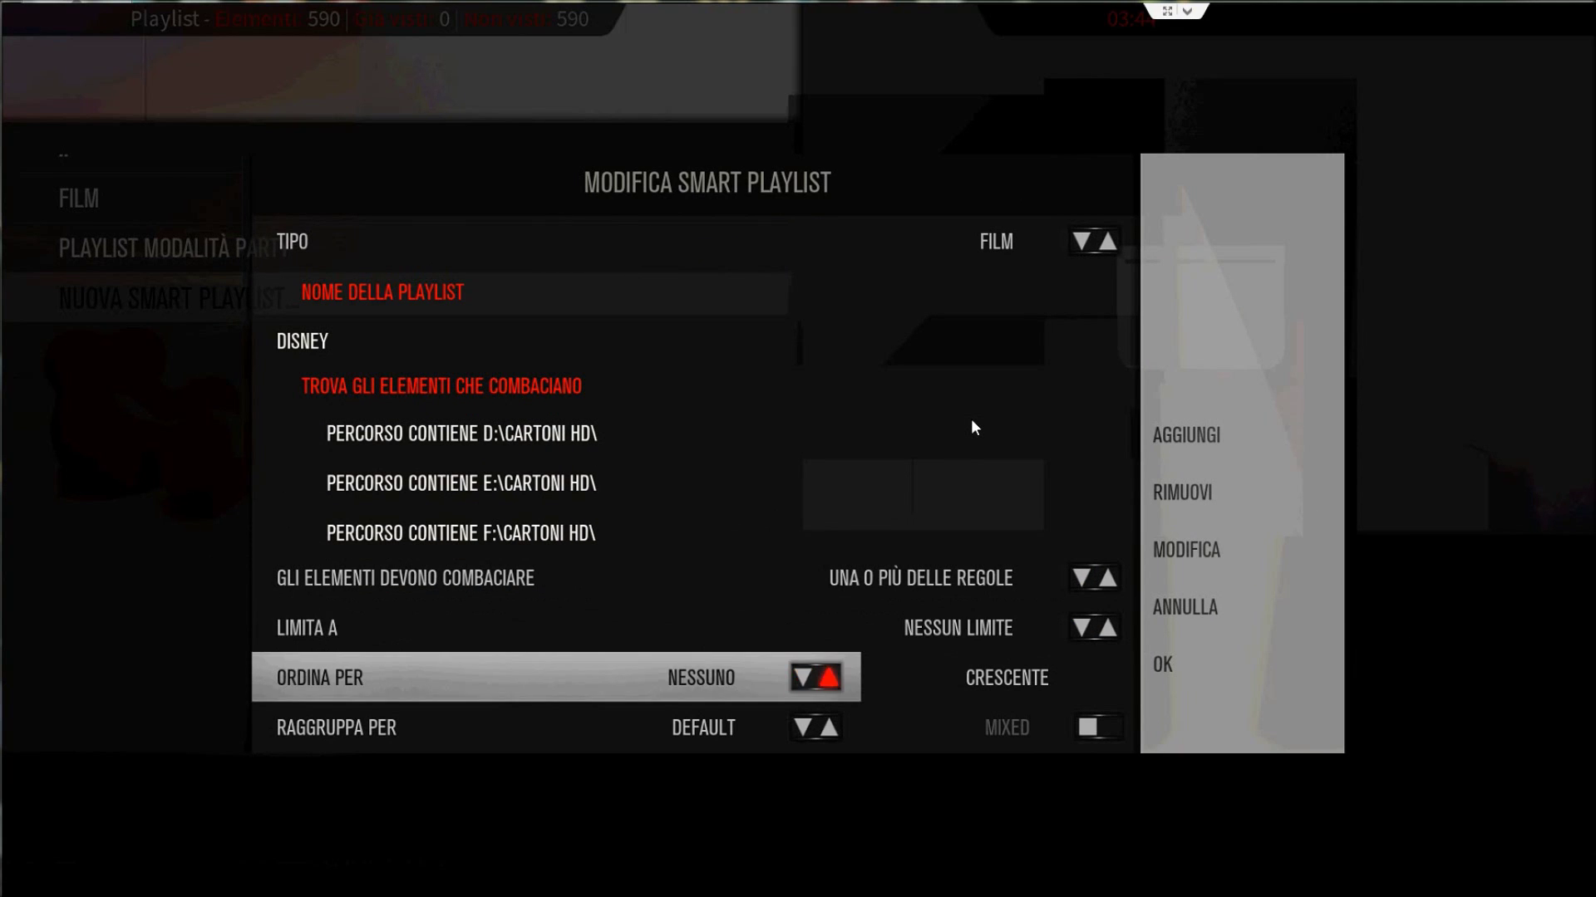
pyautogui.press('Right')
pyautogui.press('Right')
pyautogui.press('Return')
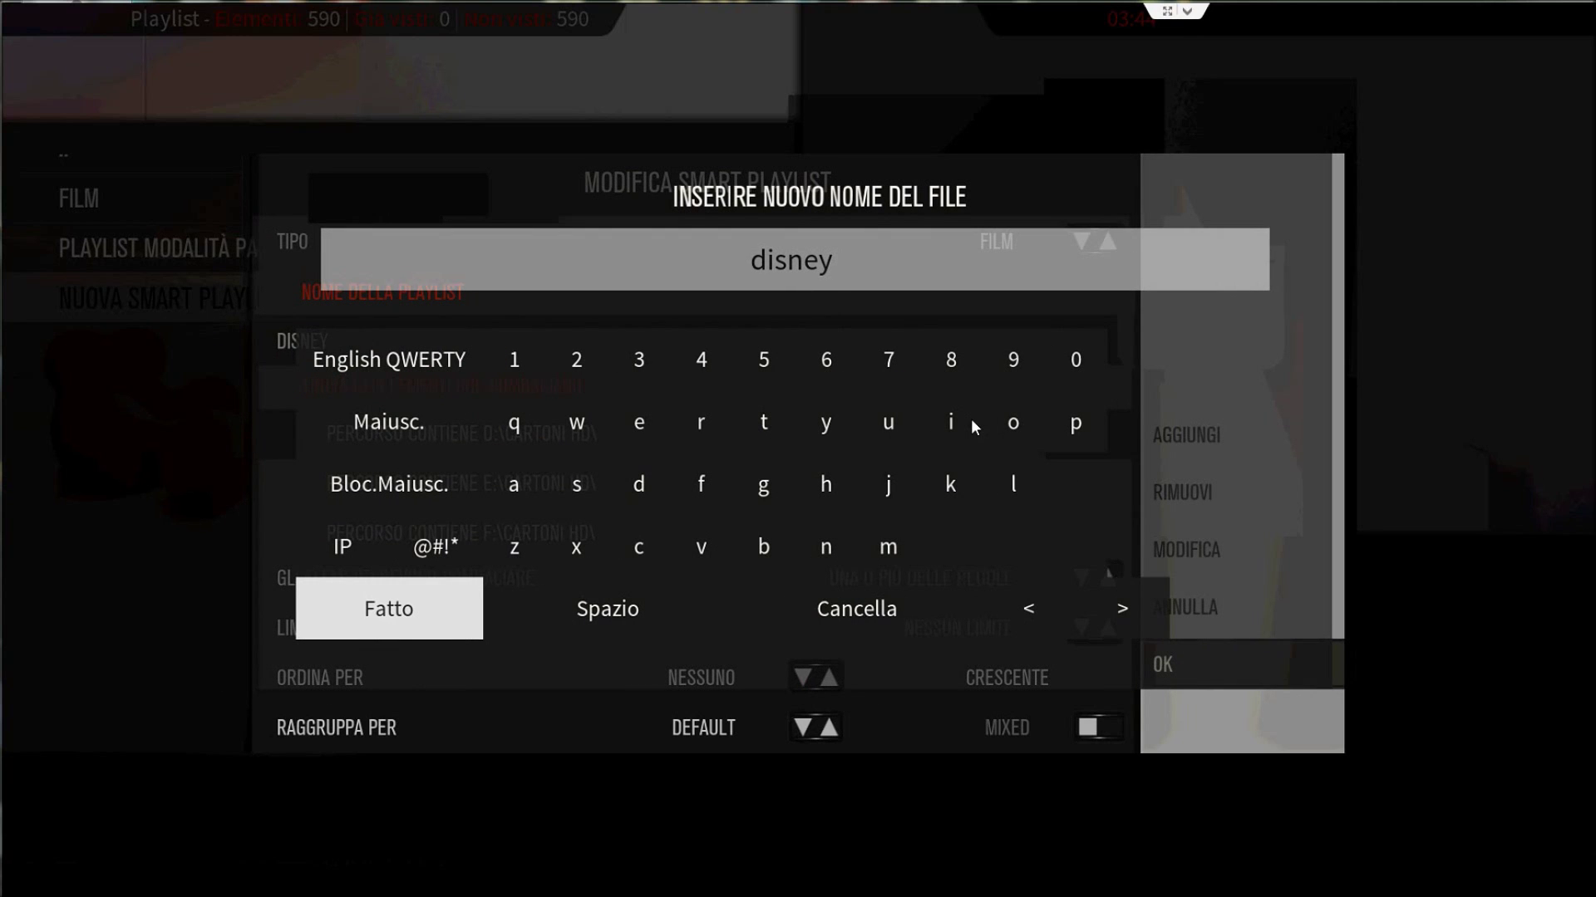
# Replace the suggested playlist file name with Disney and save the playlist
pyautogui.press('Right')
pyautogui.press('Right')
pyautogui.press('BackSpace')
pyautogui.press('BackSpace')
pyautogui.press('BackSpace')
pyautogui.press('BackSpace')
pyautogui.press('BackSpace')
pyautogui.press('BackSpace')
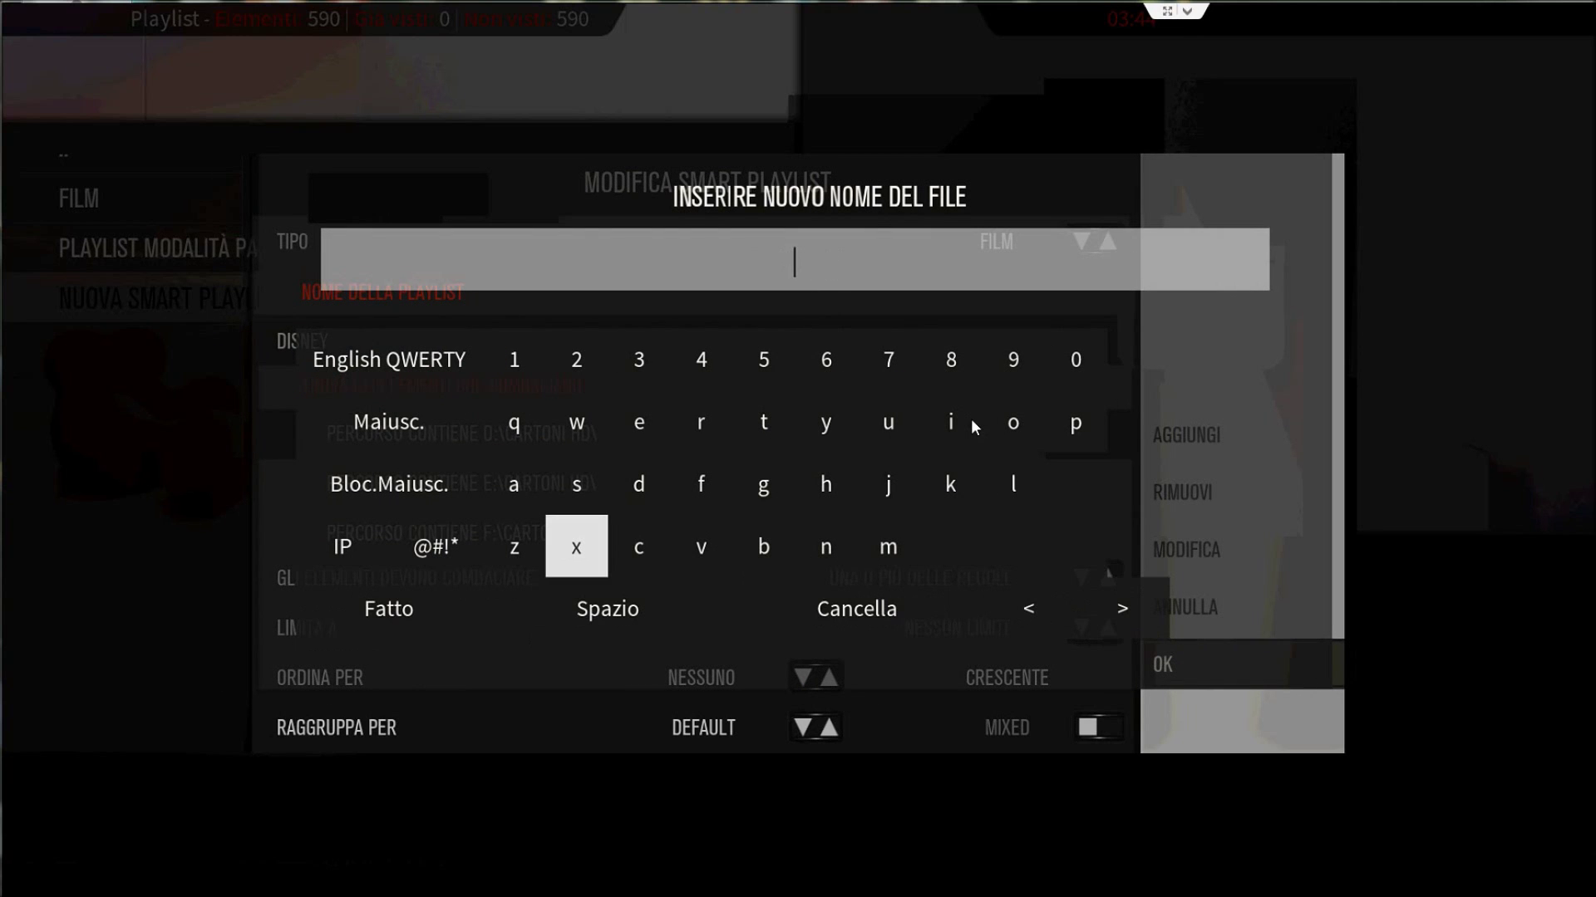
pyautogui.write('Disney')
pyautogui.press('Down')
pyautogui.press('Left')
pyautogui.press('Return')
# Open the new DISNEY playlist, check the cartoon films it lists, and return to the home screen
pyautogui.press('Up')
pyautogui.press('Up')
pyautogui.press('Up')
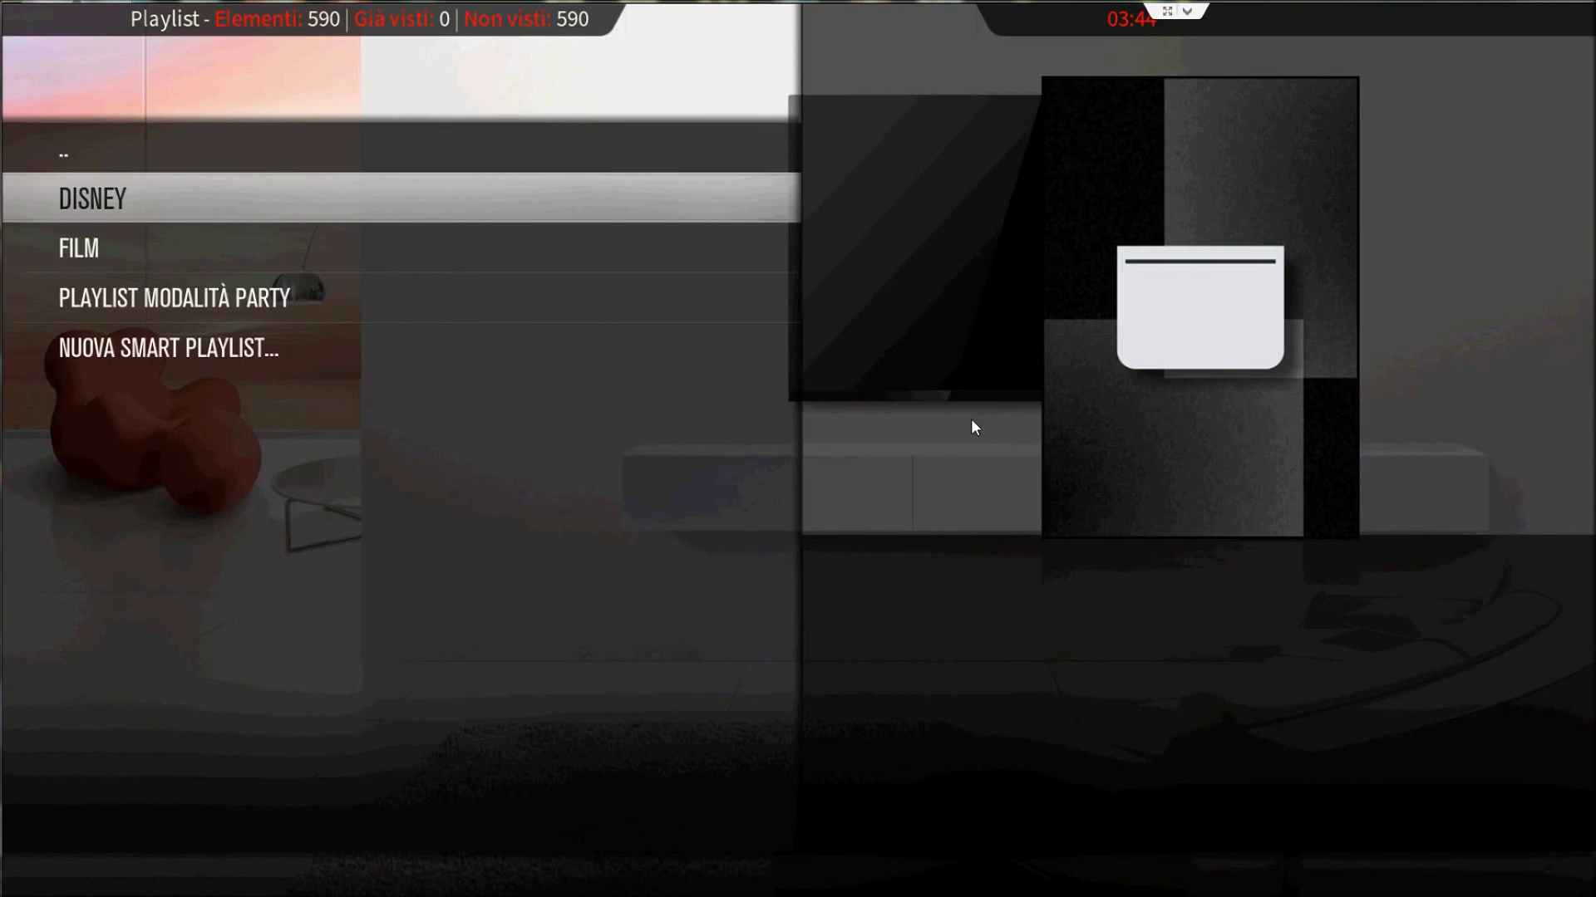
pyautogui.press('Return')
pyautogui.press('Down')
pyautogui.press('Down')
pyautogui.press('Down')
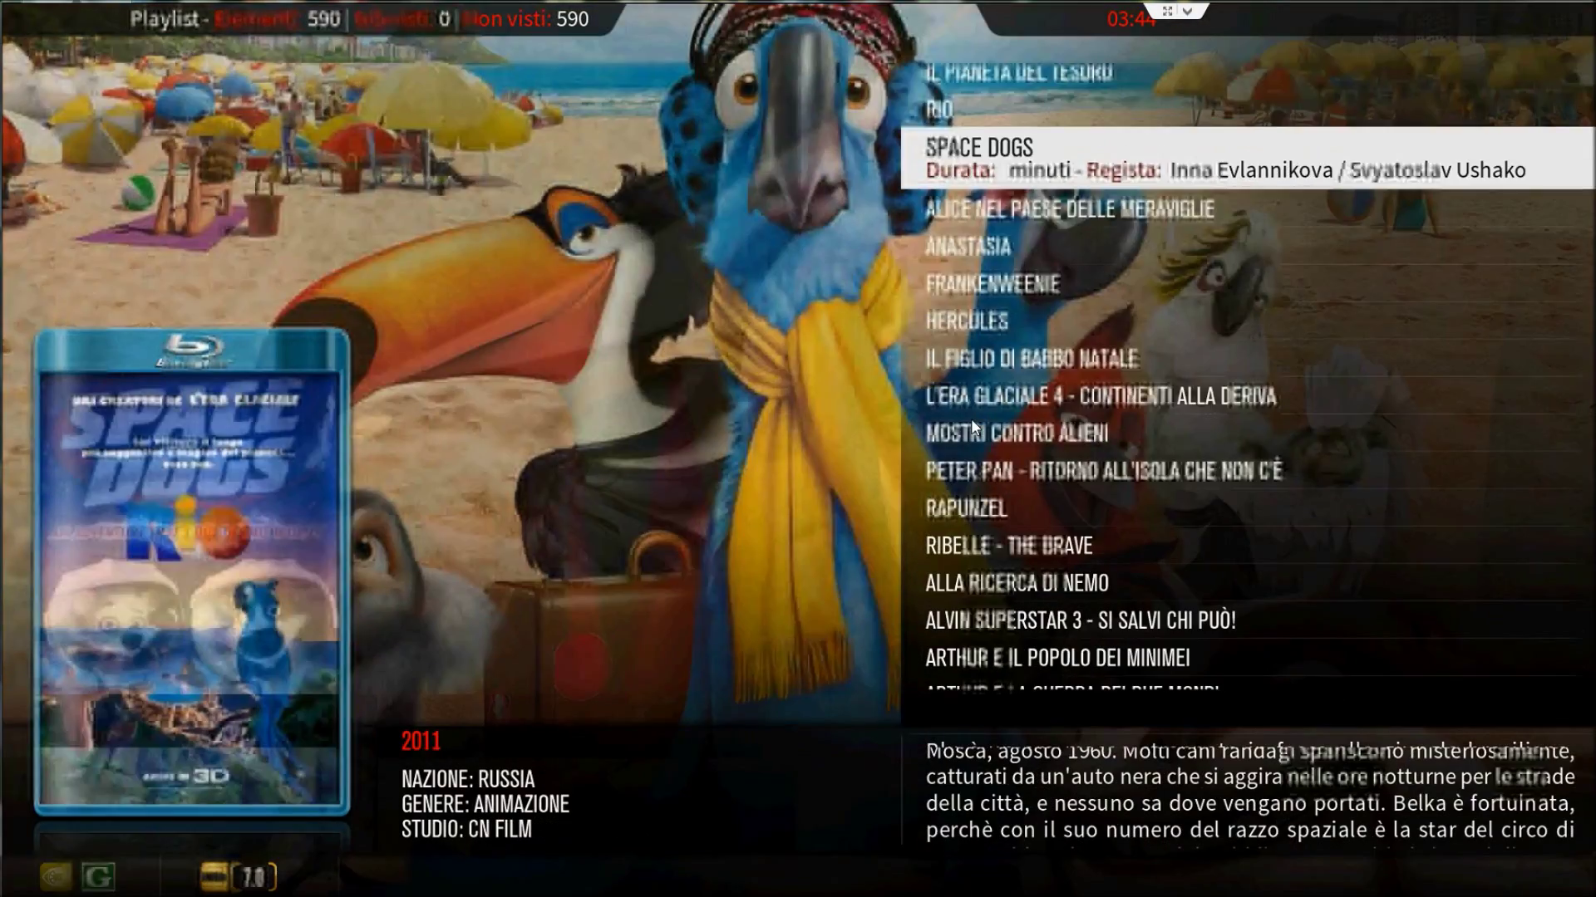
pyautogui.press('BackSpace')
pyautogui.press('BackSpace')
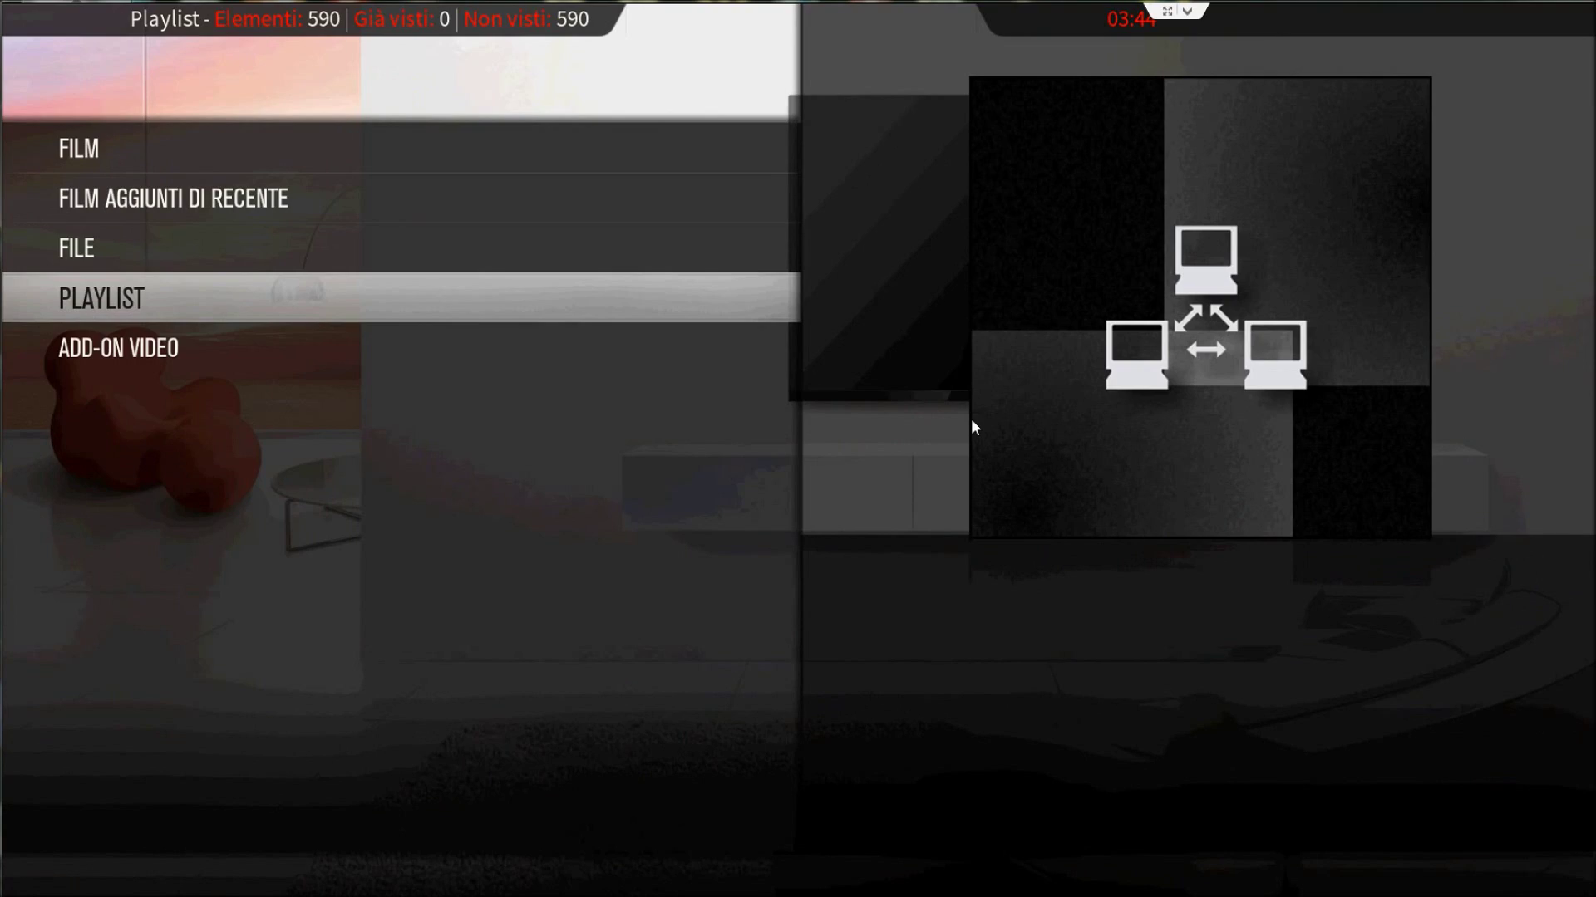
pyautogui.press('BackSpace')
# Open the skin's main menu customization and enable the Live TV entry's Mostra option
pyautogui.press('Right')
pyautogui.press('Right')
pyautogui.press('Right')
pyautogui.press('Right')
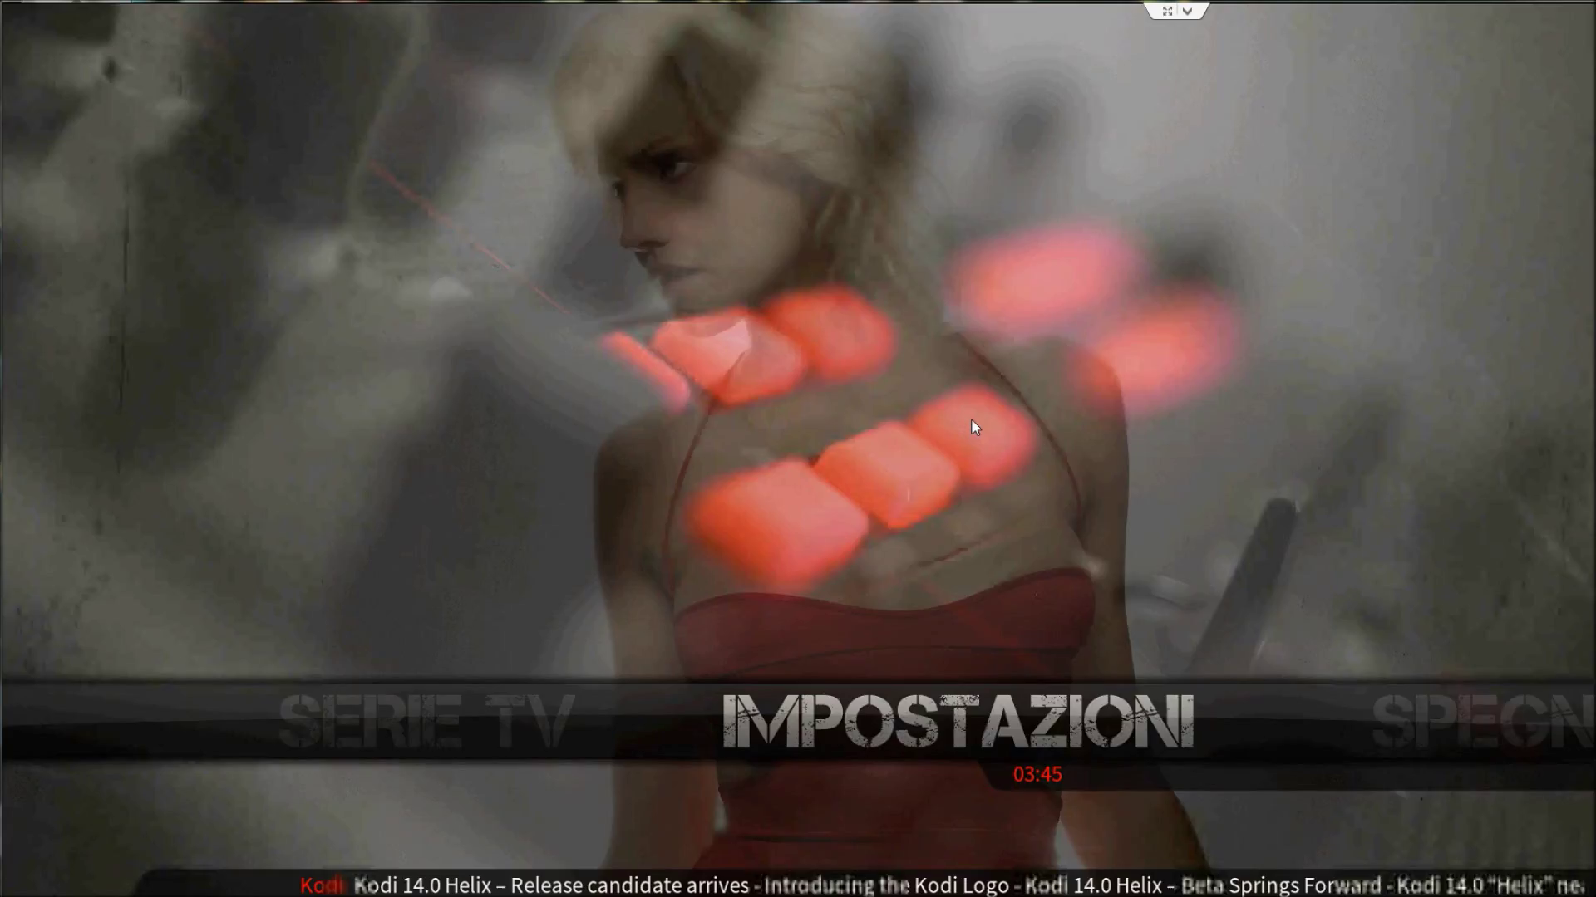
pyautogui.press('Left')
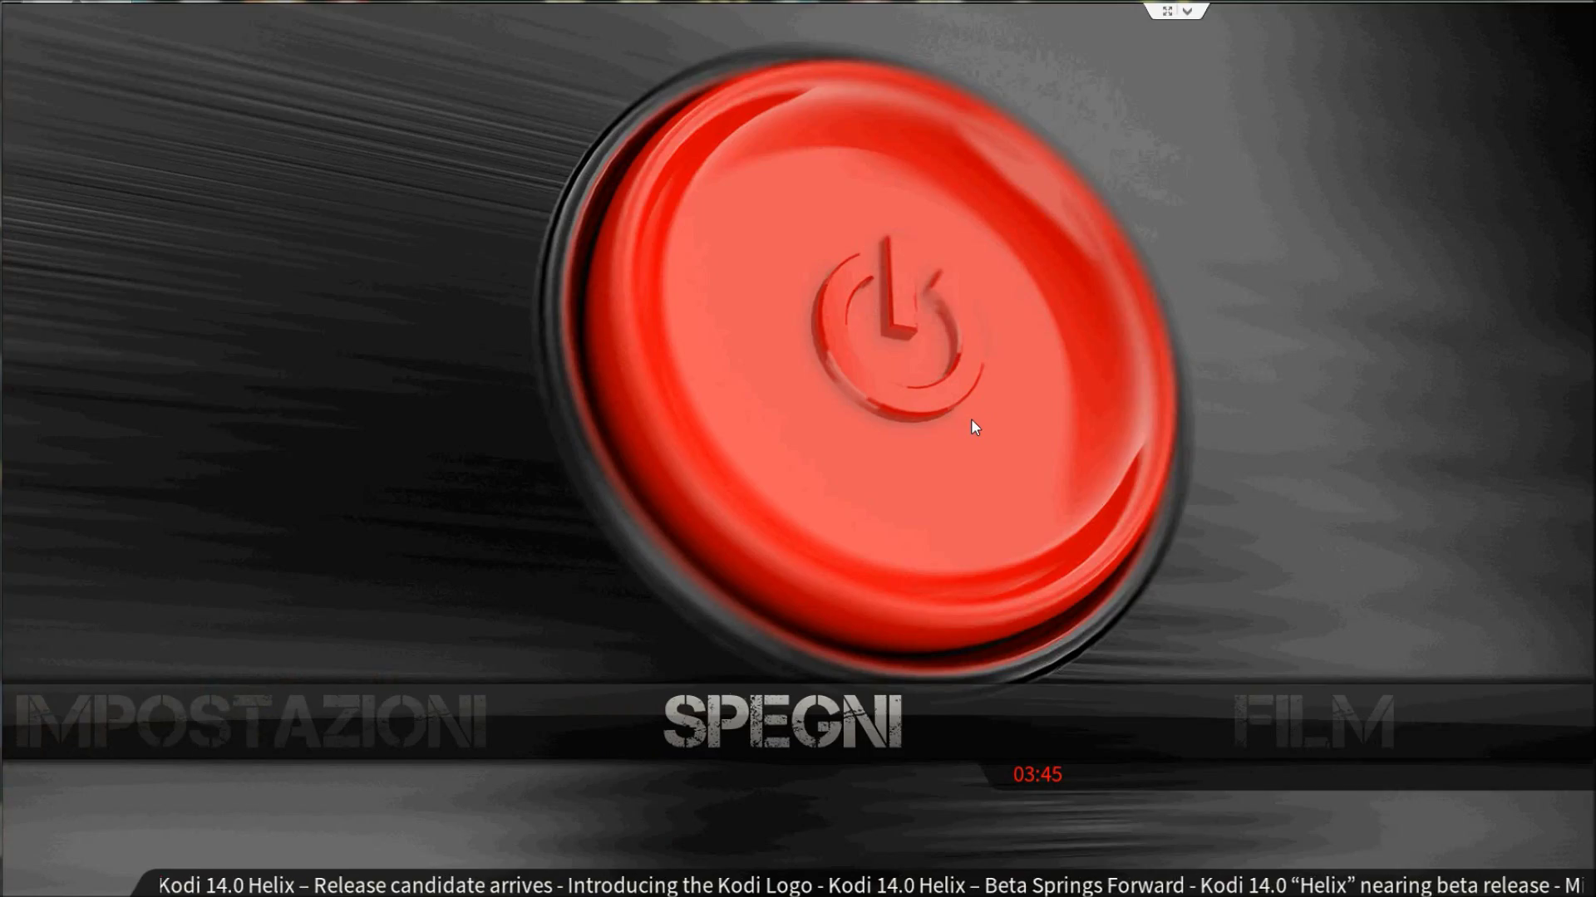
pyautogui.press('Left')
pyautogui.press('Return')
pyautogui.press('Return')
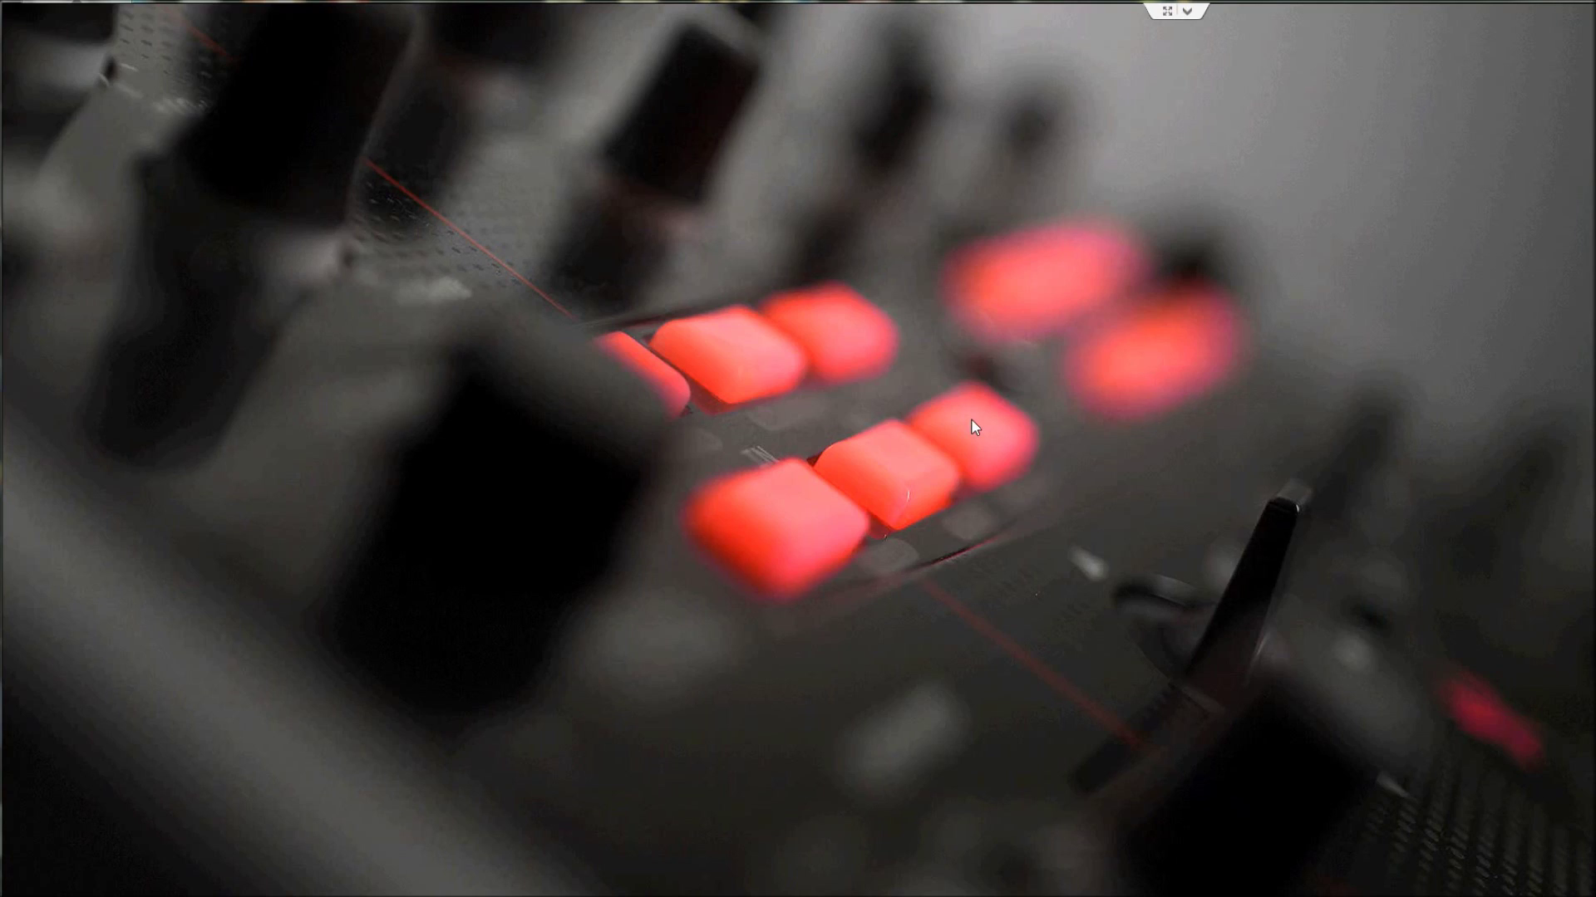
pyautogui.press('Right')
pyautogui.press('Return')
pyautogui.press('Down')
pyautogui.press('Up')
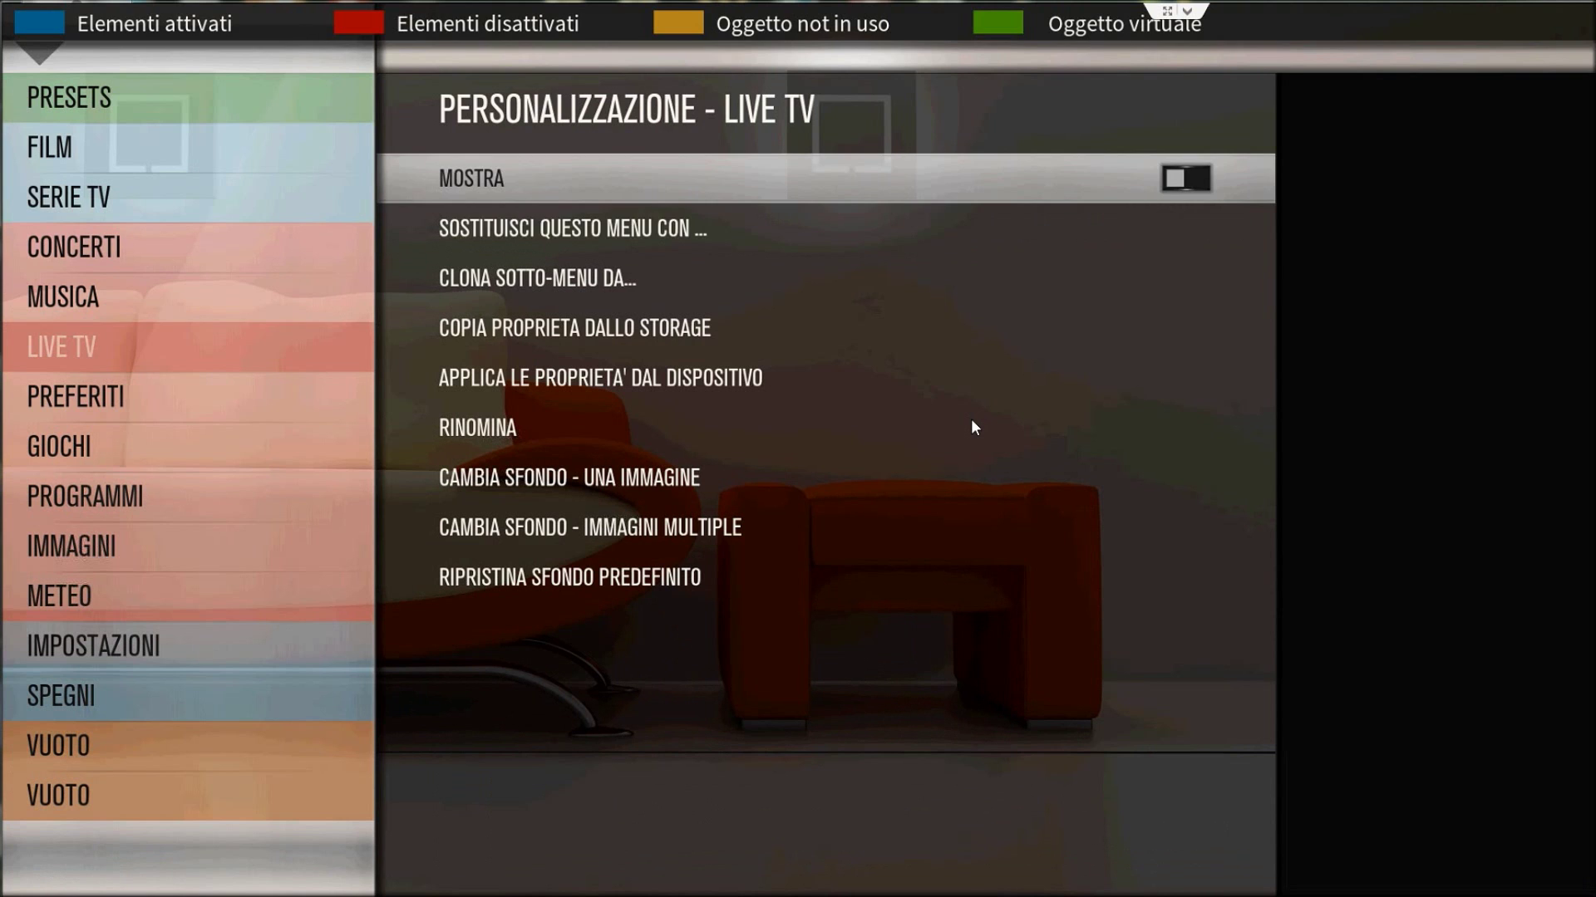
pyautogui.press('Return')
# Replace the Live TV entry in the main menu with the Film item
pyautogui.press('Down')
pyautogui.press('Right')
pyautogui.press('Down')
pyautogui.press('Down')
pyautogui.press('Down')
pyautogui.press('Down')
pyautogui.press('Down')
pyautogui.press('Down')
pyautogui.press('Down')
pyautogui.press('Down')
pyautogui.press('Down')
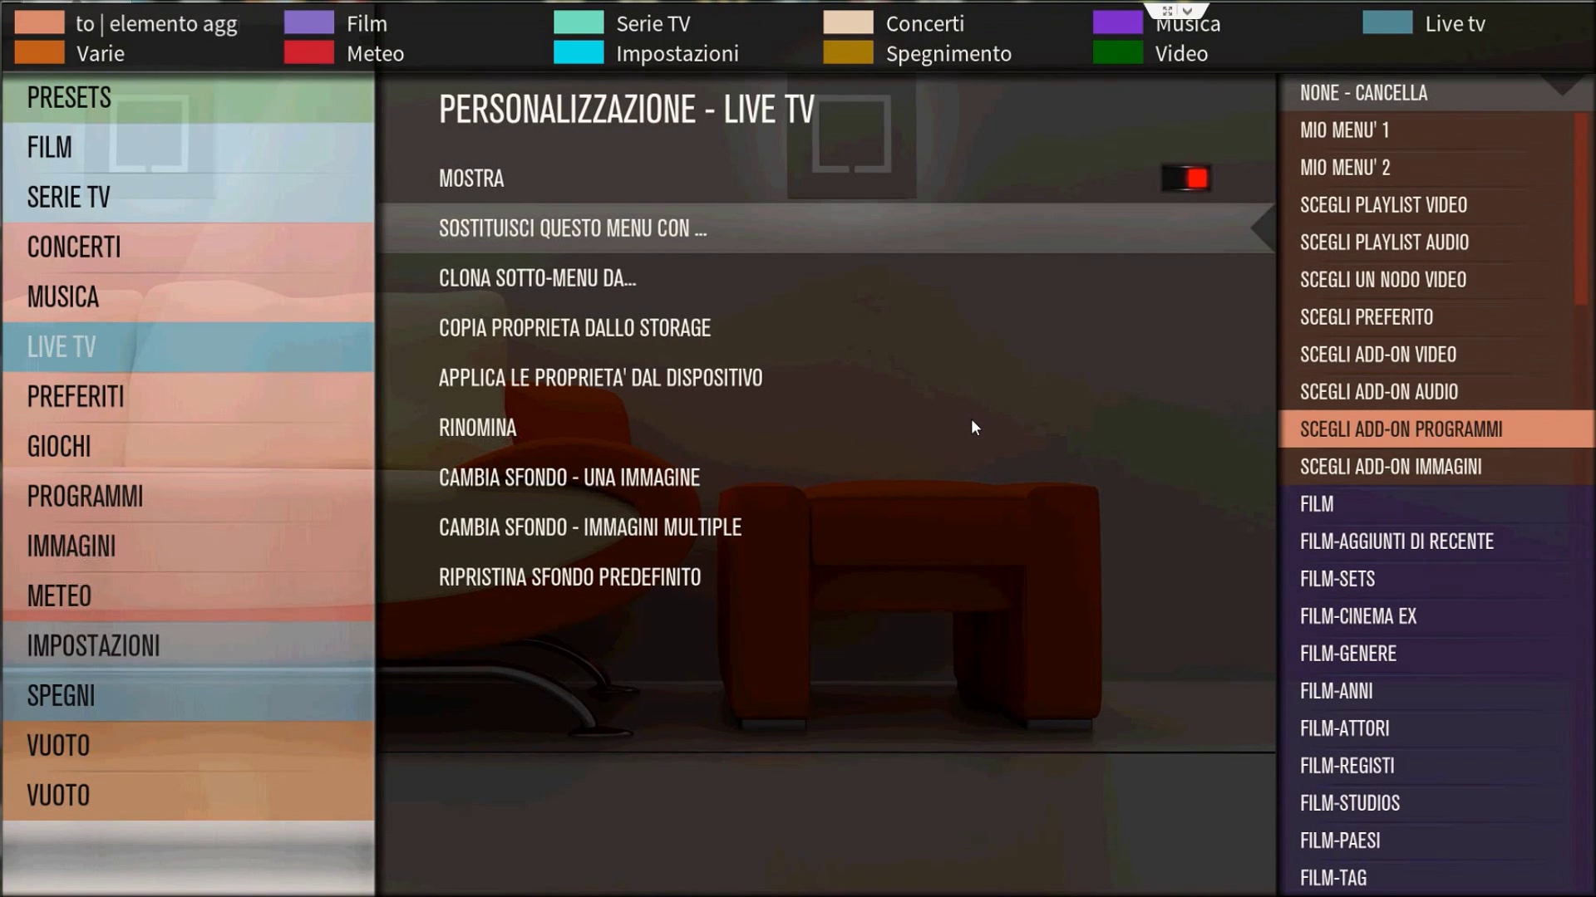
pyautogui.press('Down')
pyautogui.press('Down')
pyautogui.press('Return')
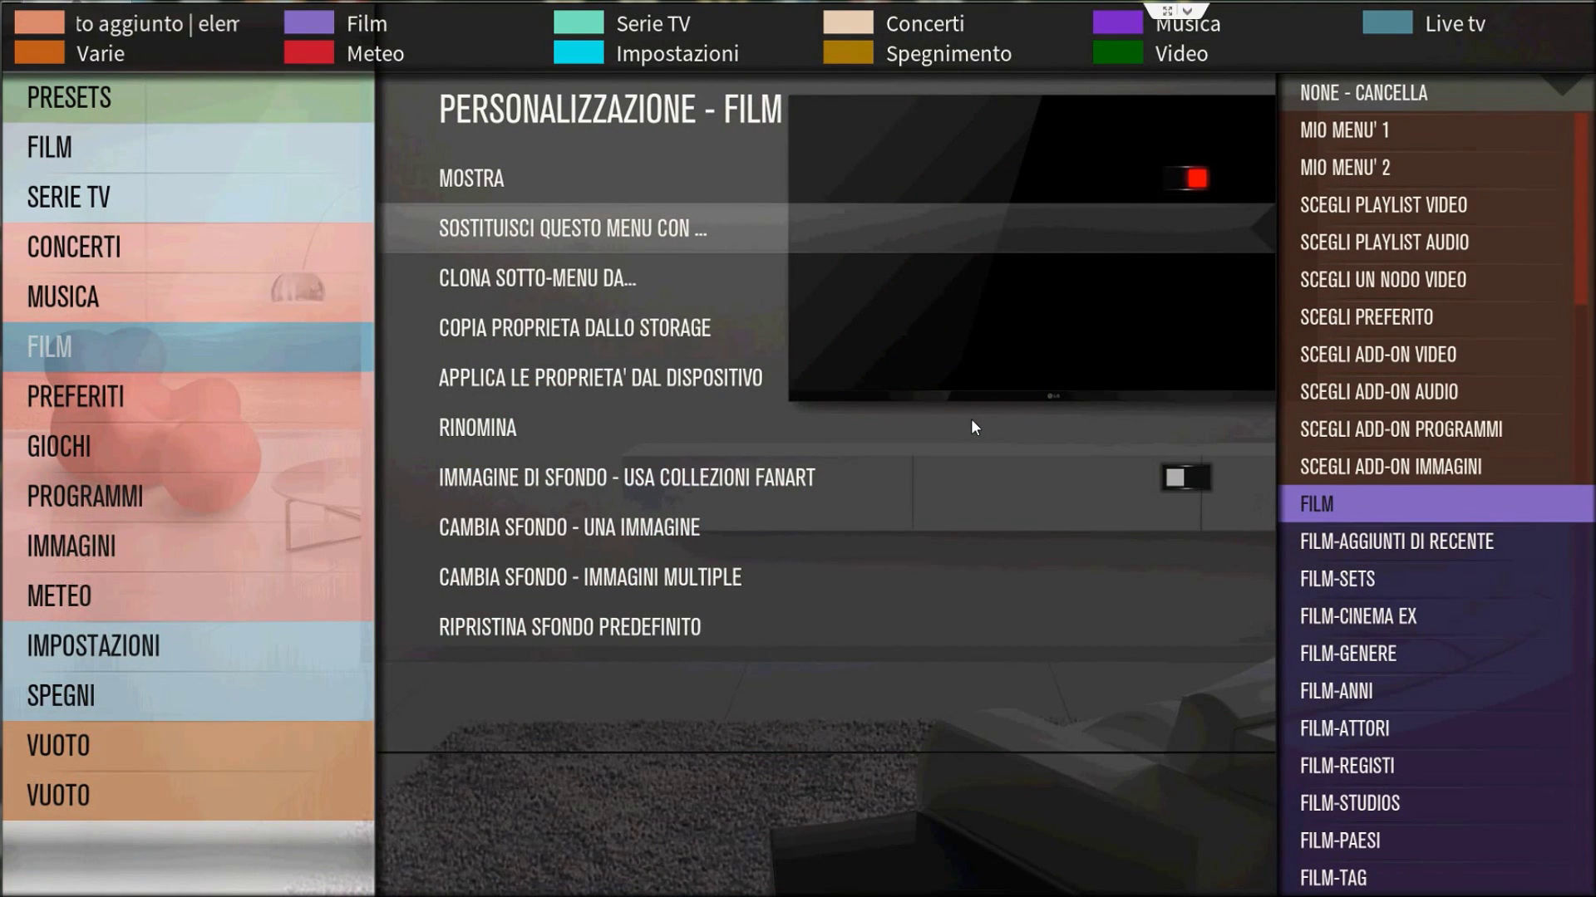
pyautogui.press('Left')
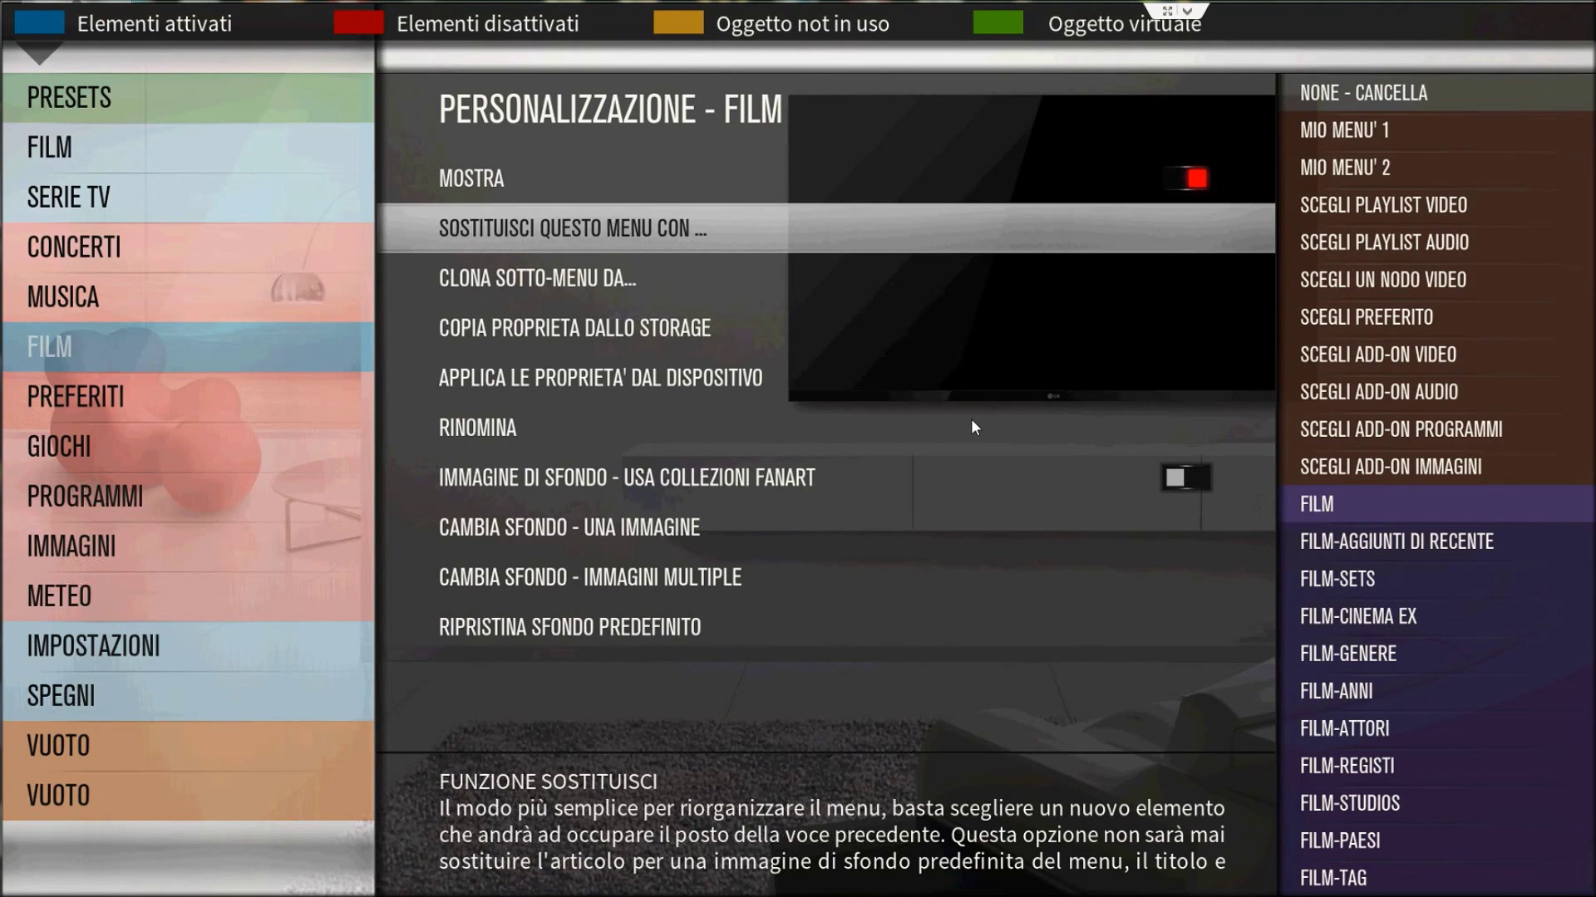
# Return to the home screen and check the added Film entry after Serie TV
pyautogui.press('Escape')
pyautogui.press('Escape')
pyautogui.press('Right')
pyautogui.press('Left')
pyautogui.press('Right')
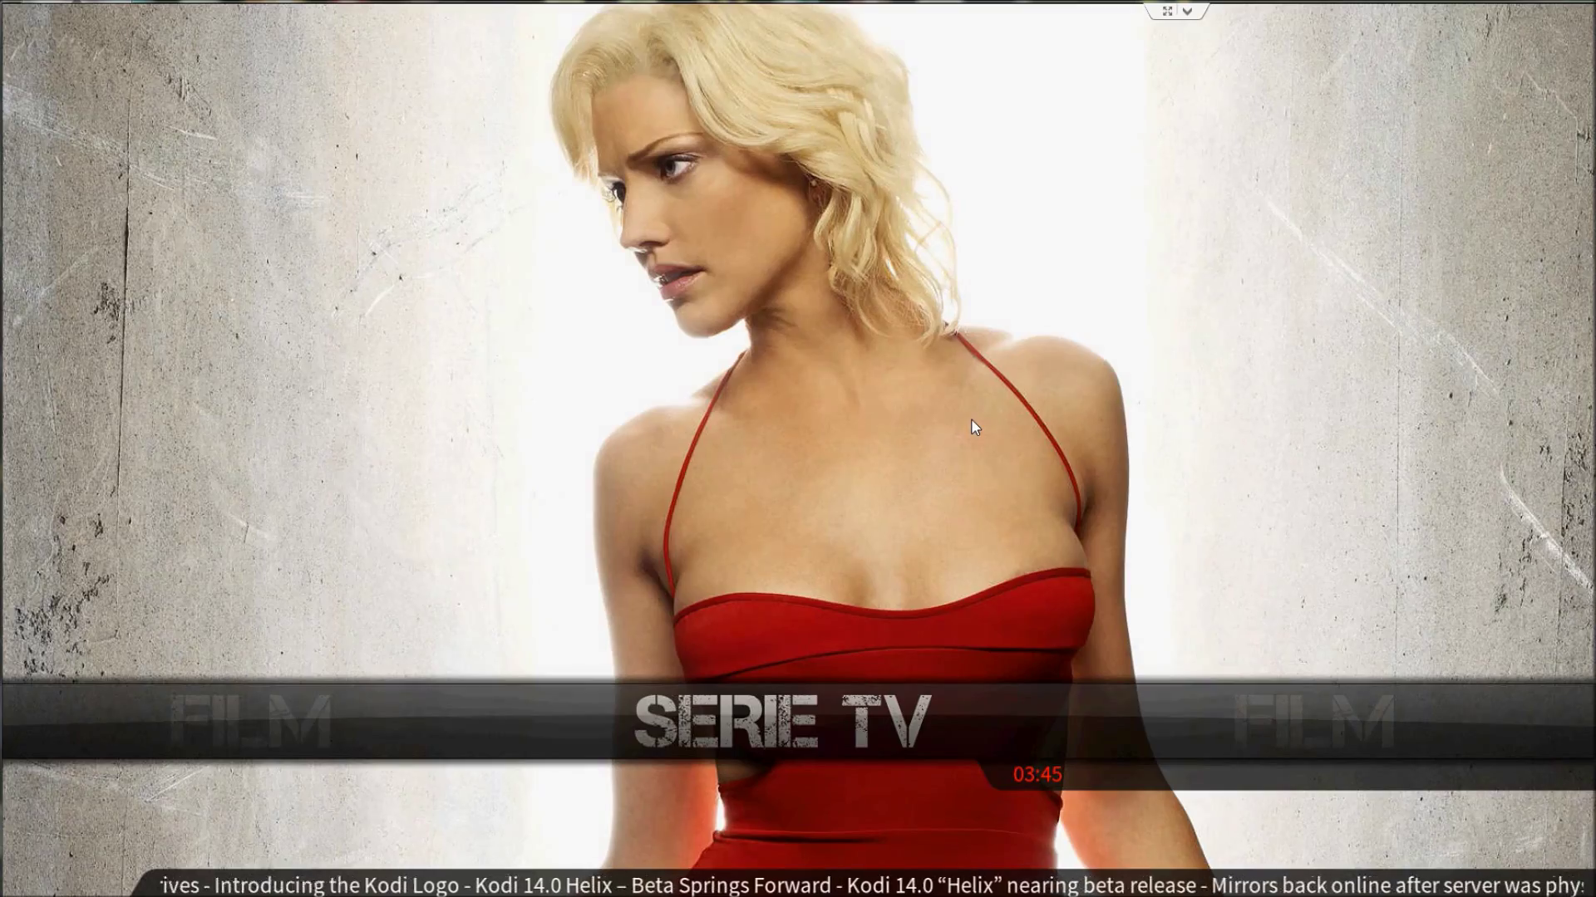
pyautogui.press('Right')
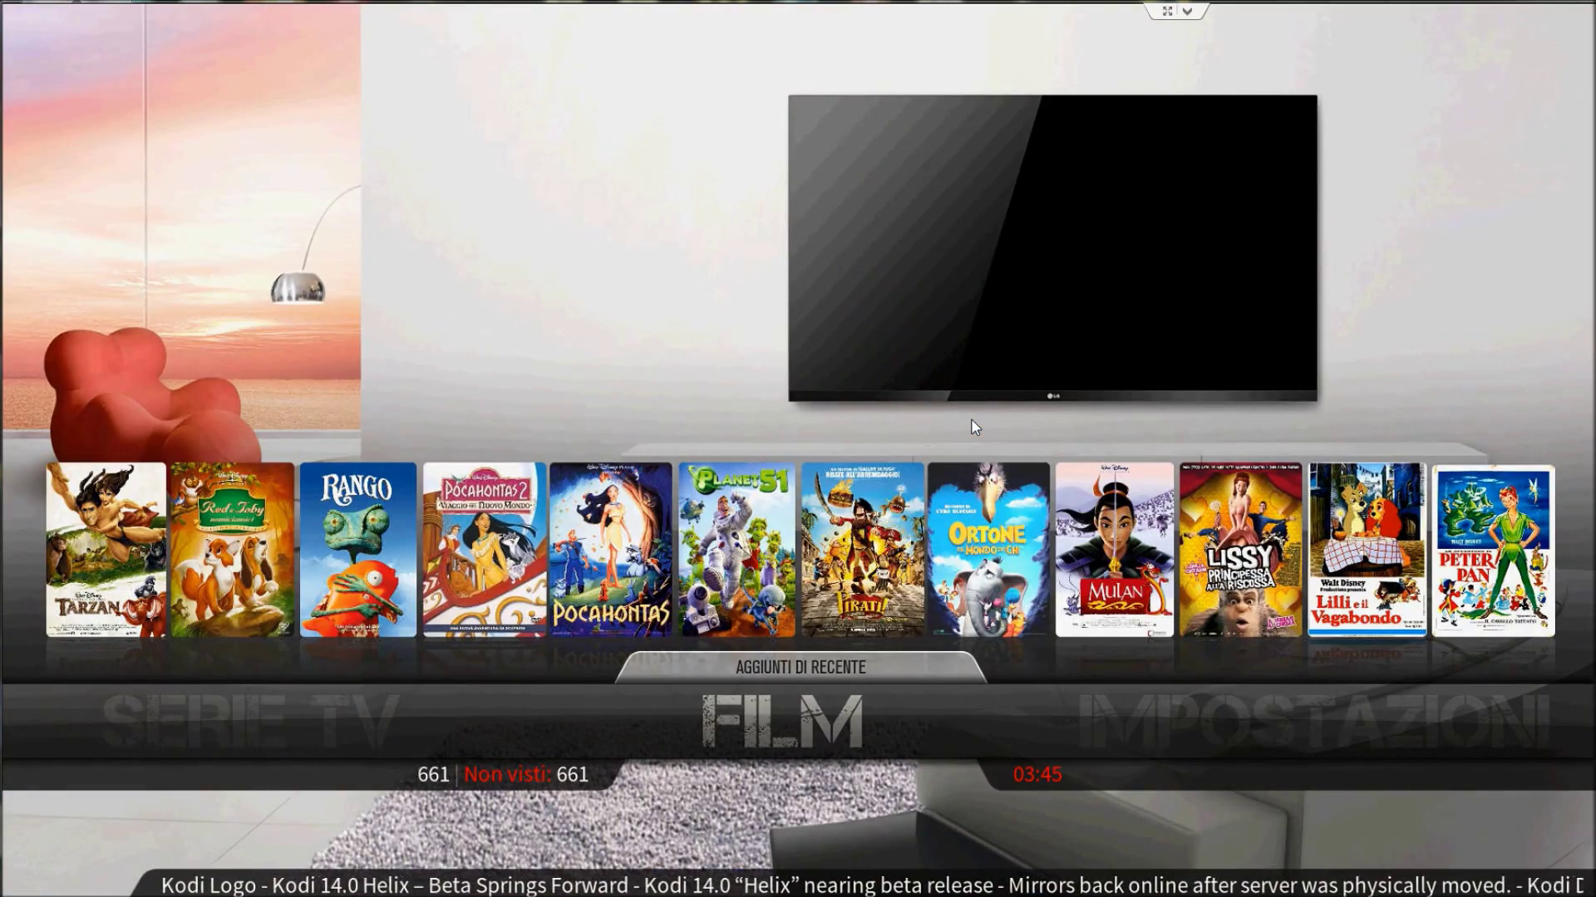
# Reopen the main menu customization from the skin options
pyautogui.press('Right')
pyautogui.press('Return')
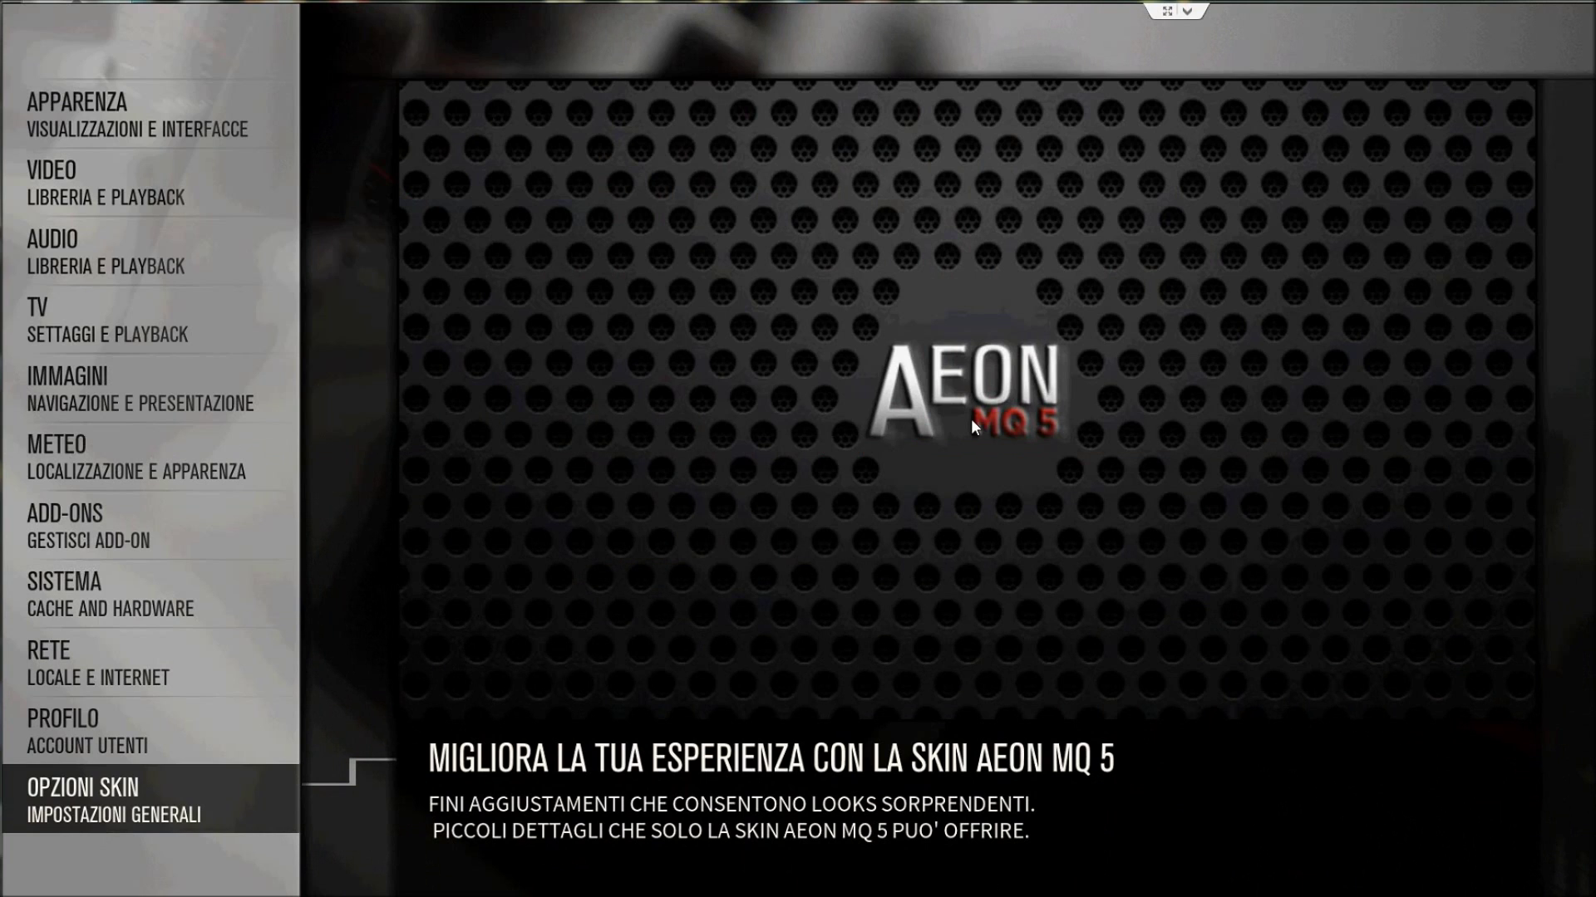
pyautogui.press('Return')
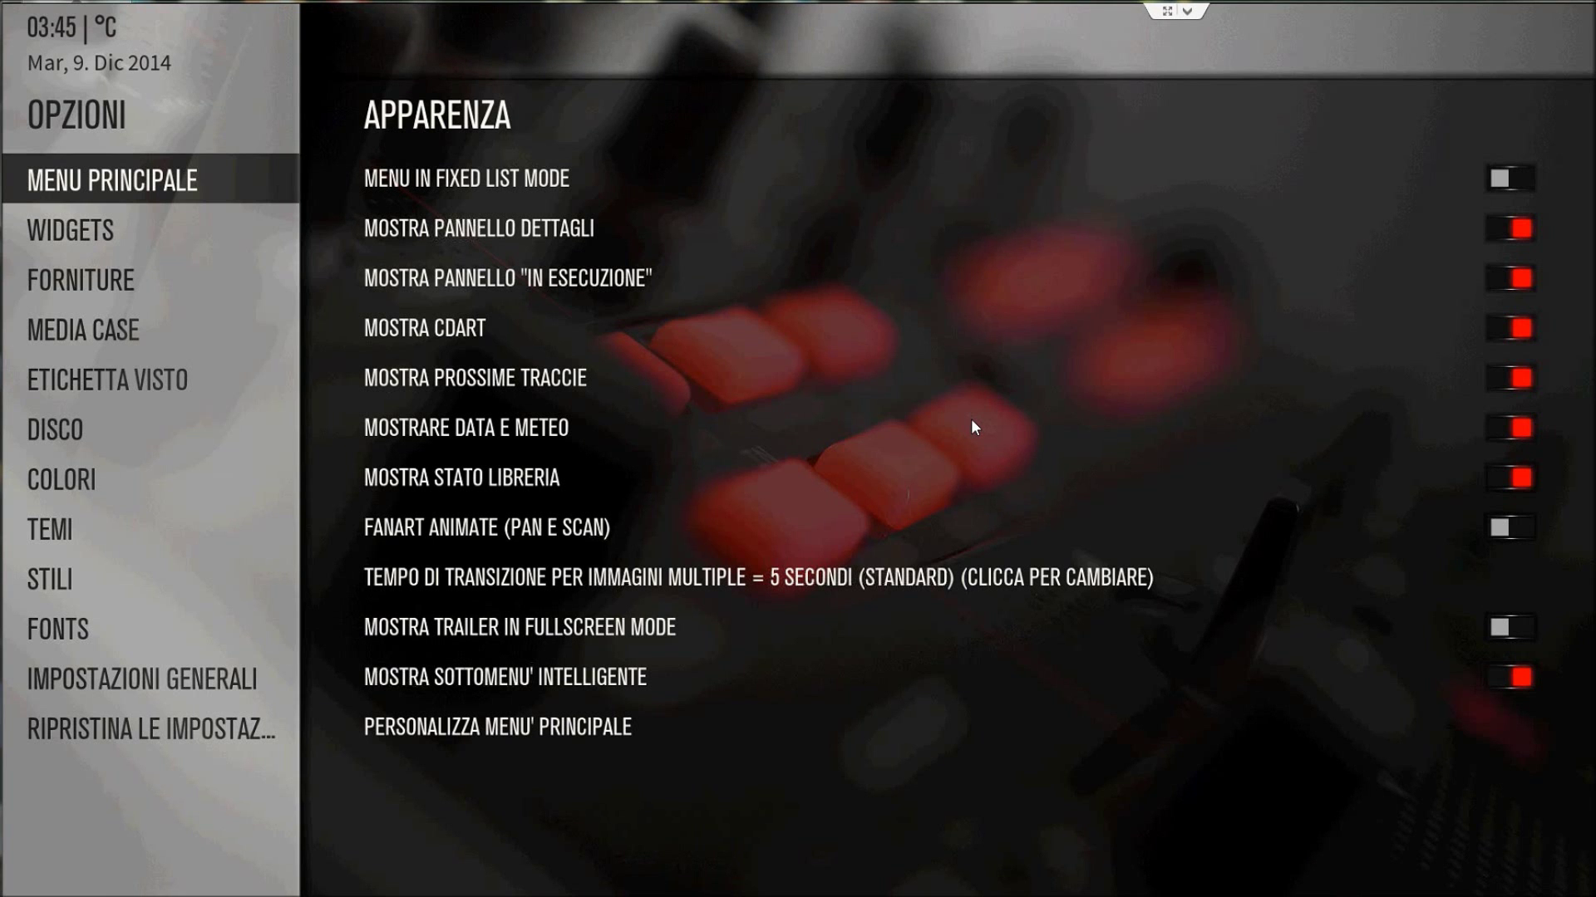
pyautogui.press('Right')
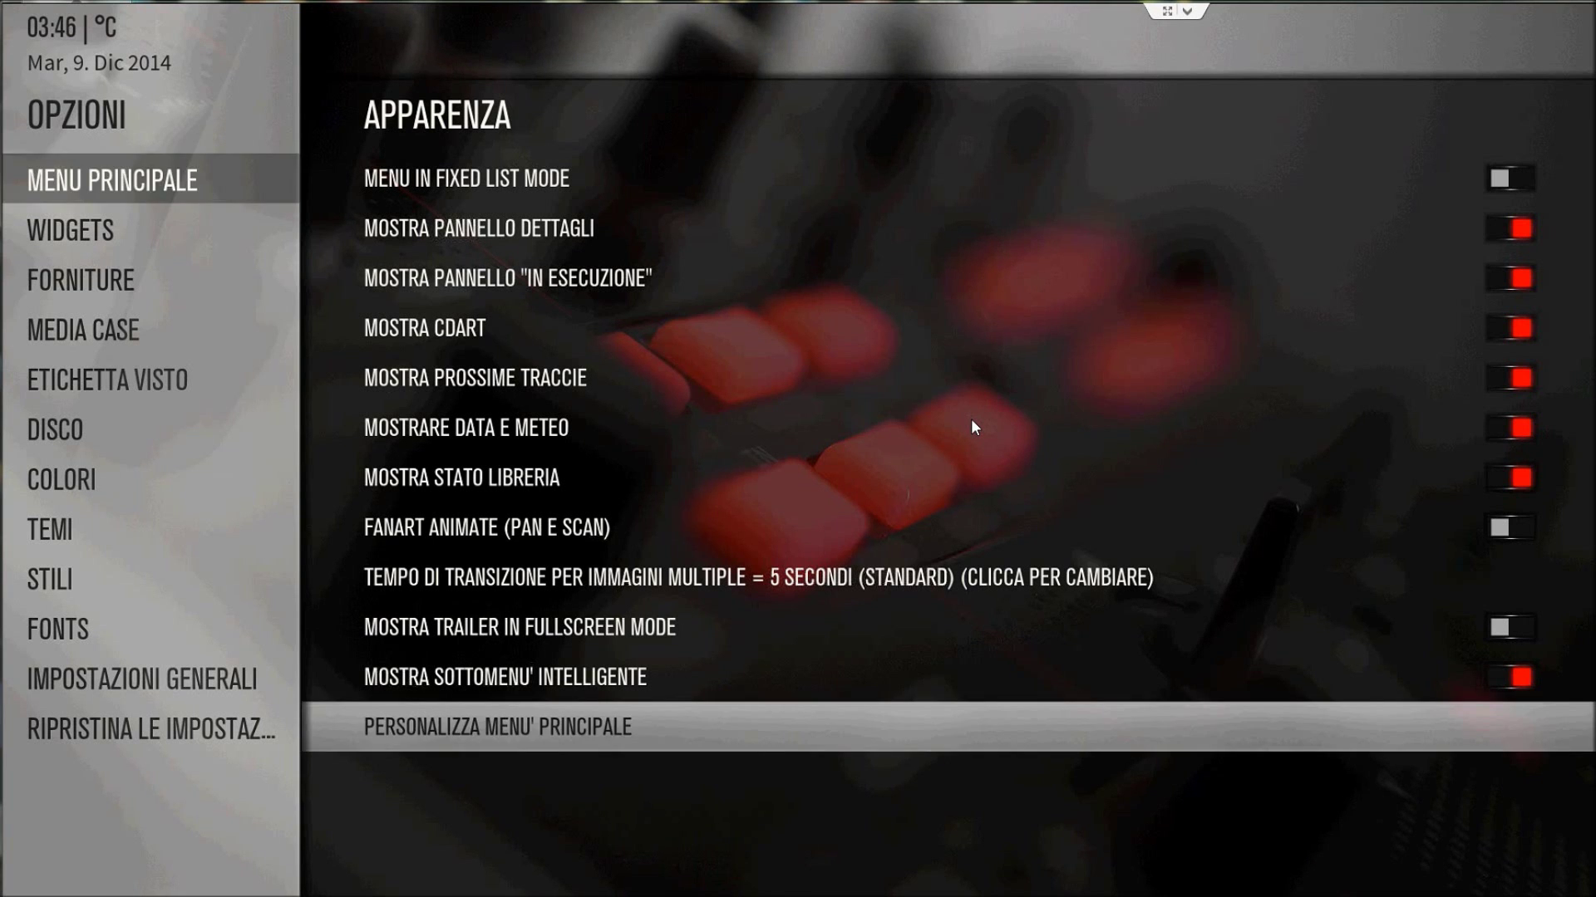
pyautogui.press('Return')
pyautogui.press('Down')
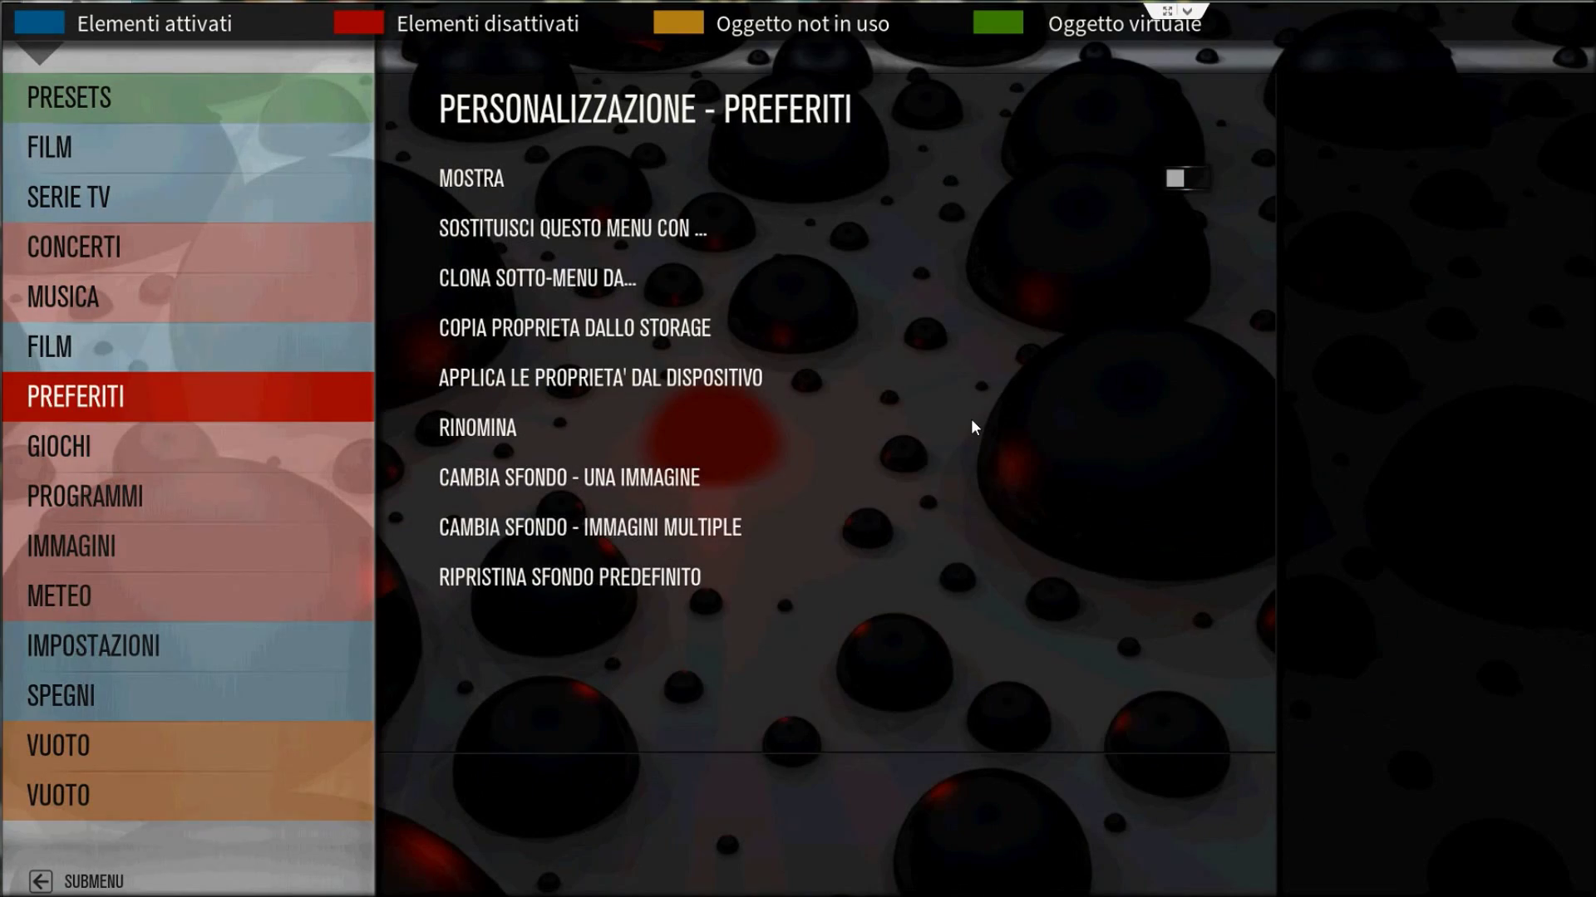
# Rename the second Film entry, located below Musica, as Disney and leave the skin settings
pyautogui.press('Up')
pyautogui.press('Right')
pyautogui.press('Down')
pyautogui.press('Down')
pyautogui.press('Down')
pyautogui.press('Return')
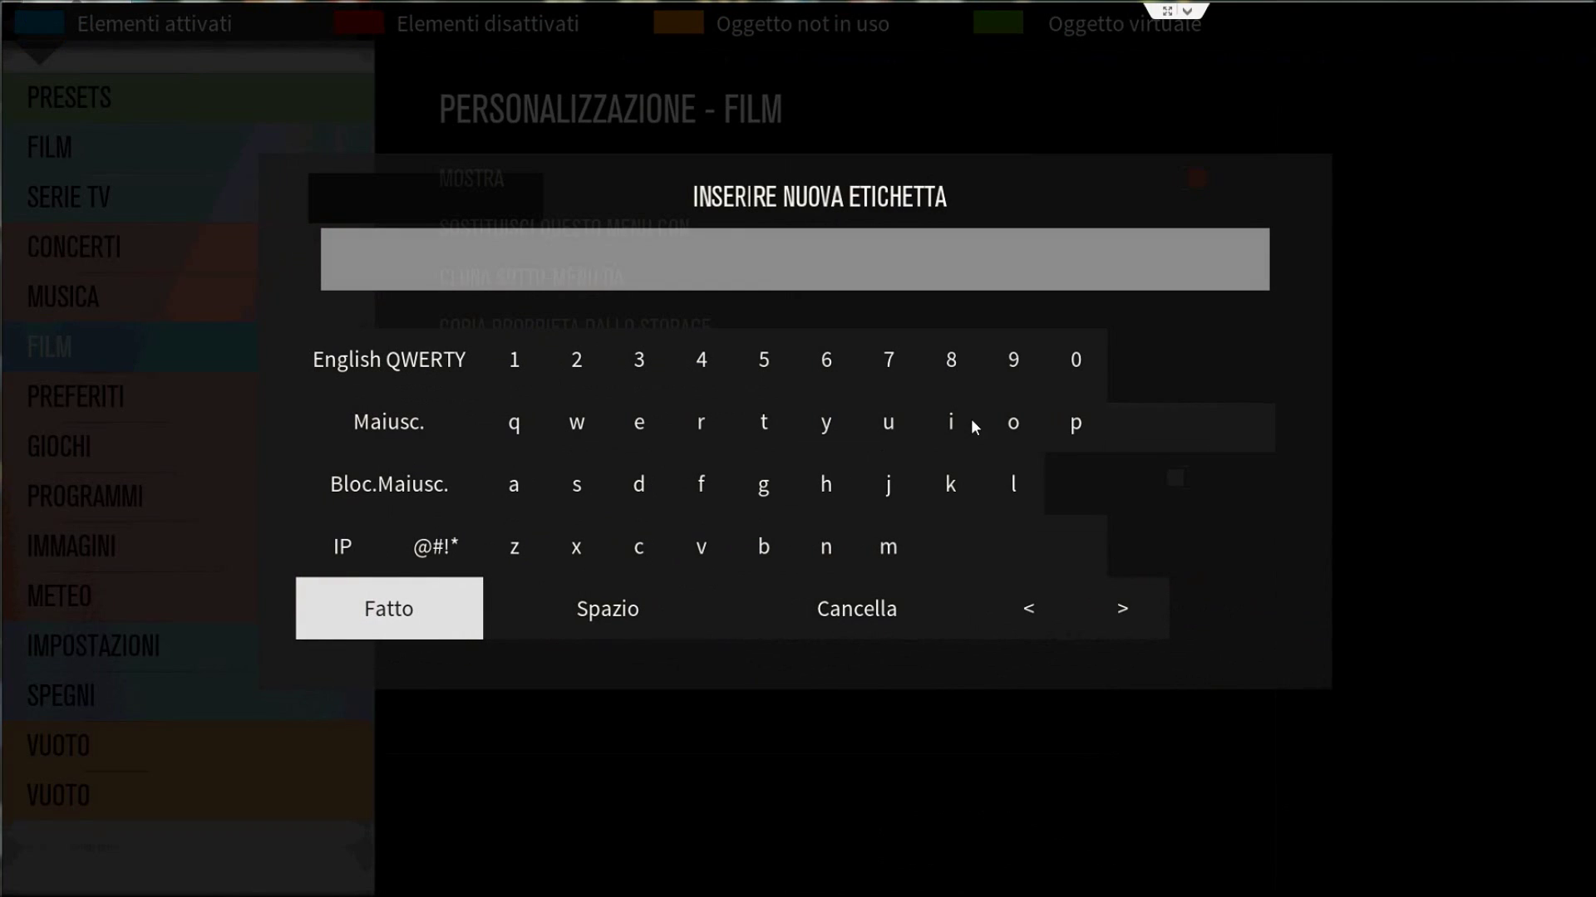
pyautogui.write('Disney')
pyautogui.press('Return')
pyautogui.press('Escape')
pyautogui.press('Escape')
pyautogui.press('Escape')
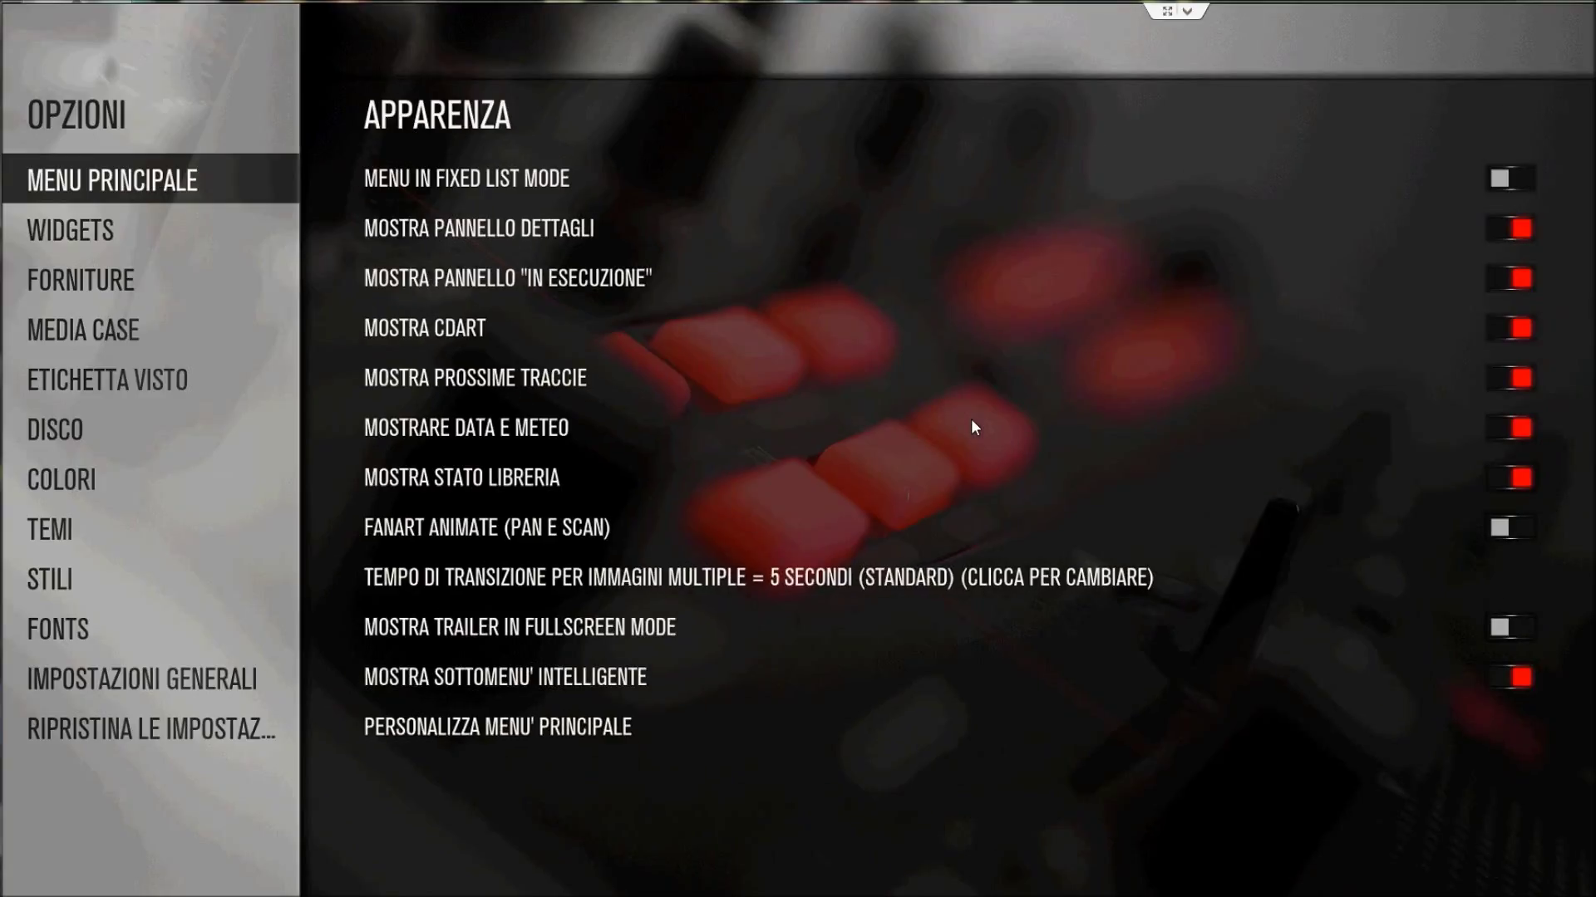
# Open the Disney entry from the home menu to view its film list
pyautogui.press('Right')
pyautogui.press('Right')
pyautogui.press('Right')
pyautogui.press('Right')
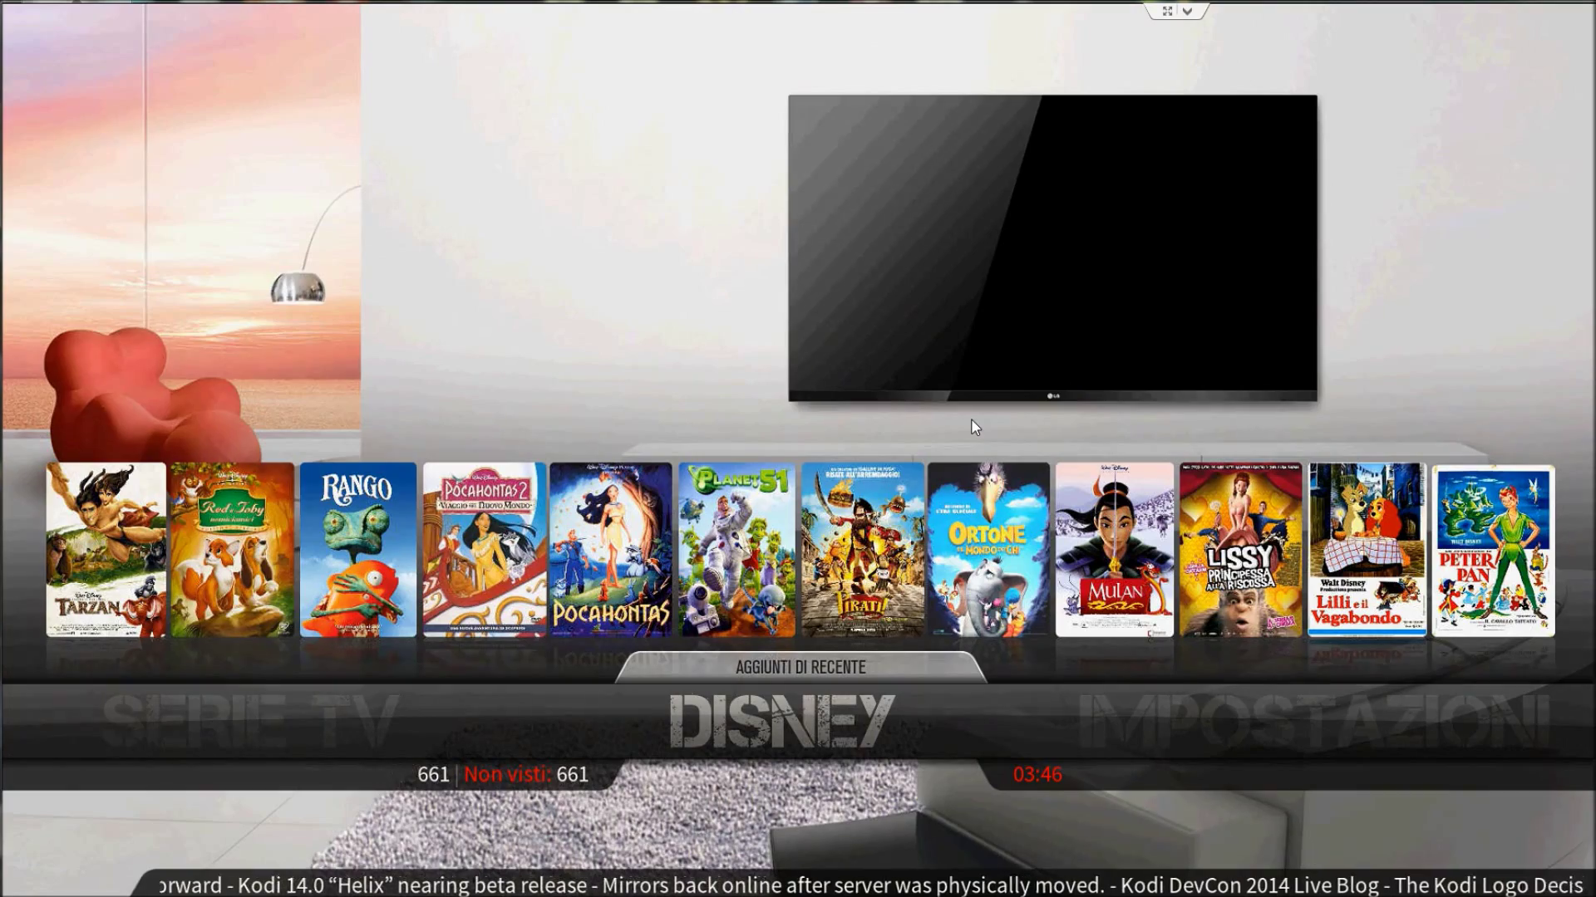
pyautogui.press('Return')
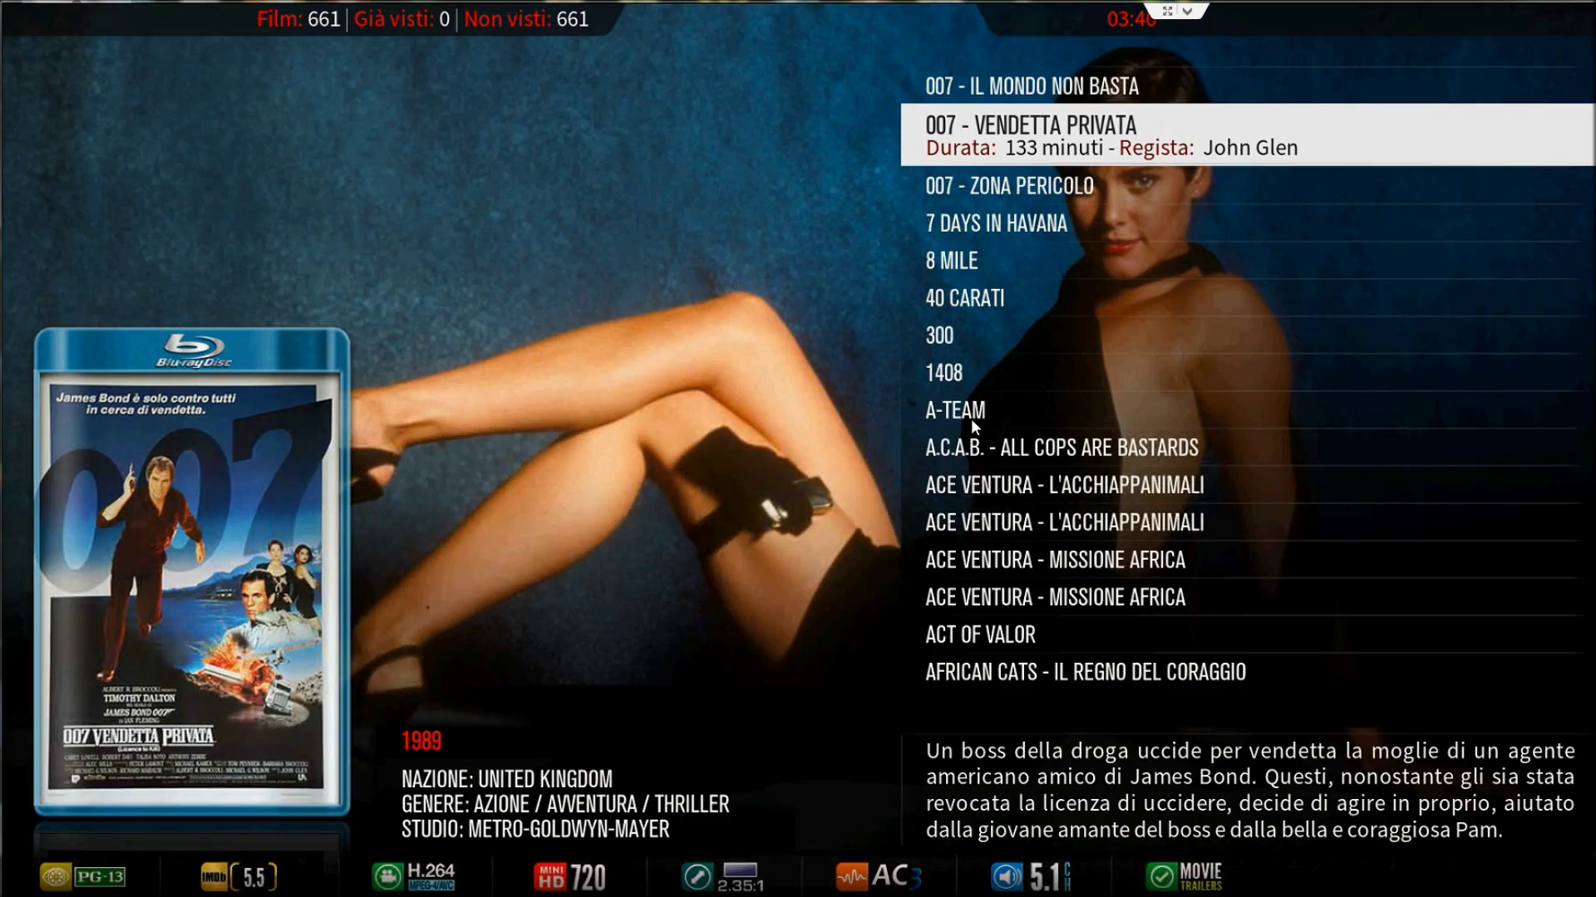
# Look through the film list's view and display options, and return to the home screen
pyautogui.press('Down')
pyautogui.press('Left')
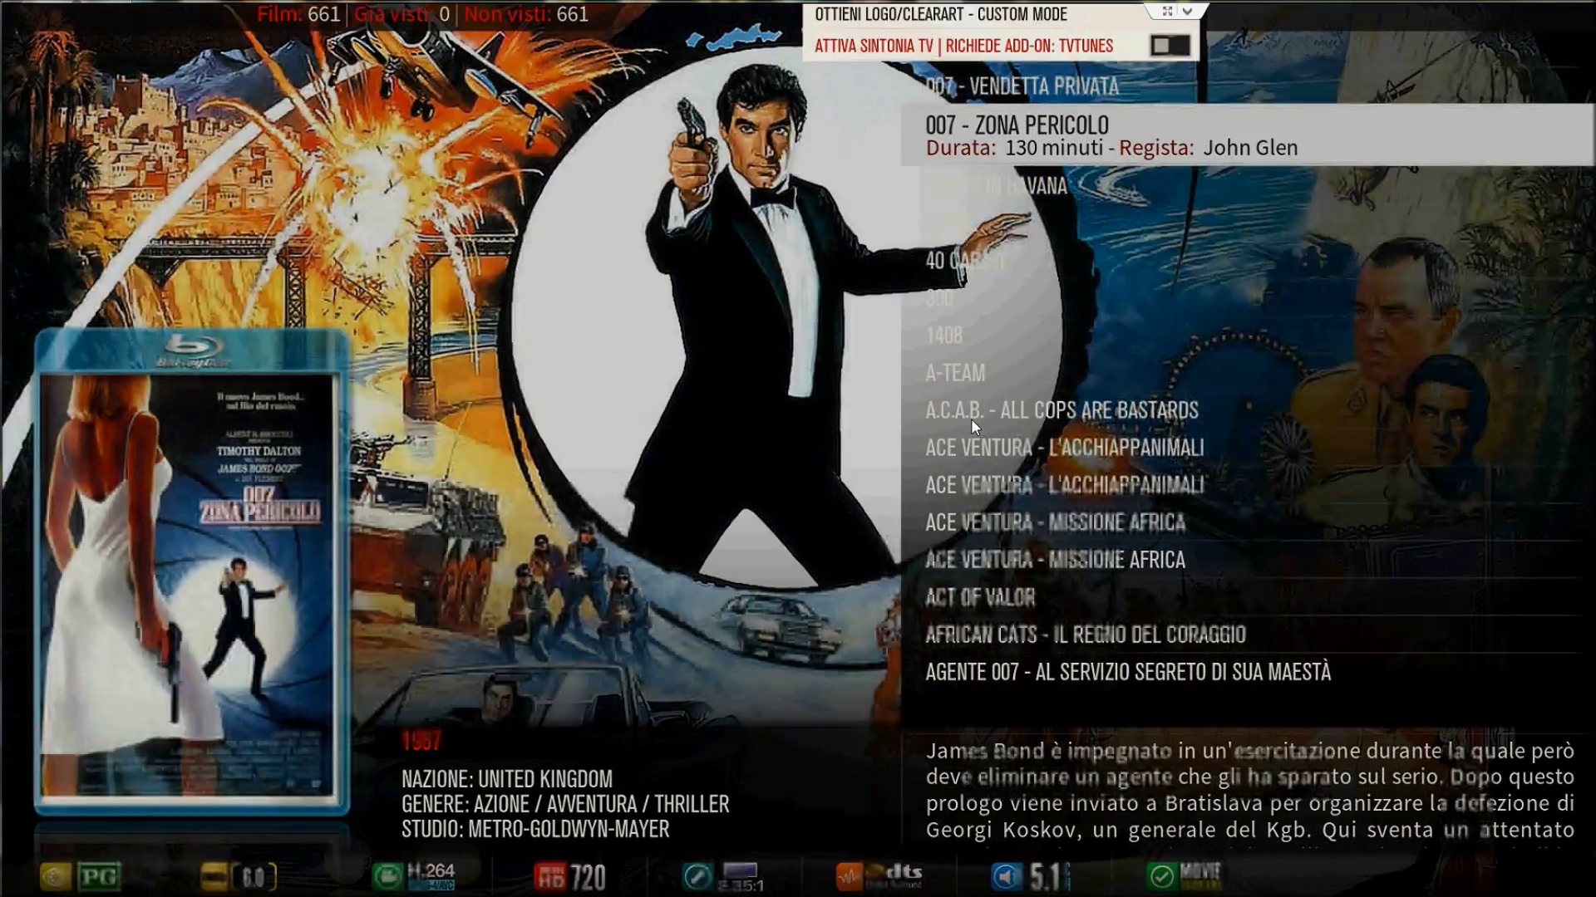
pyautogui.press('Down')
pyautogui.press('Down')
pyautogui.press('Down')
pyautogui.press('Up')
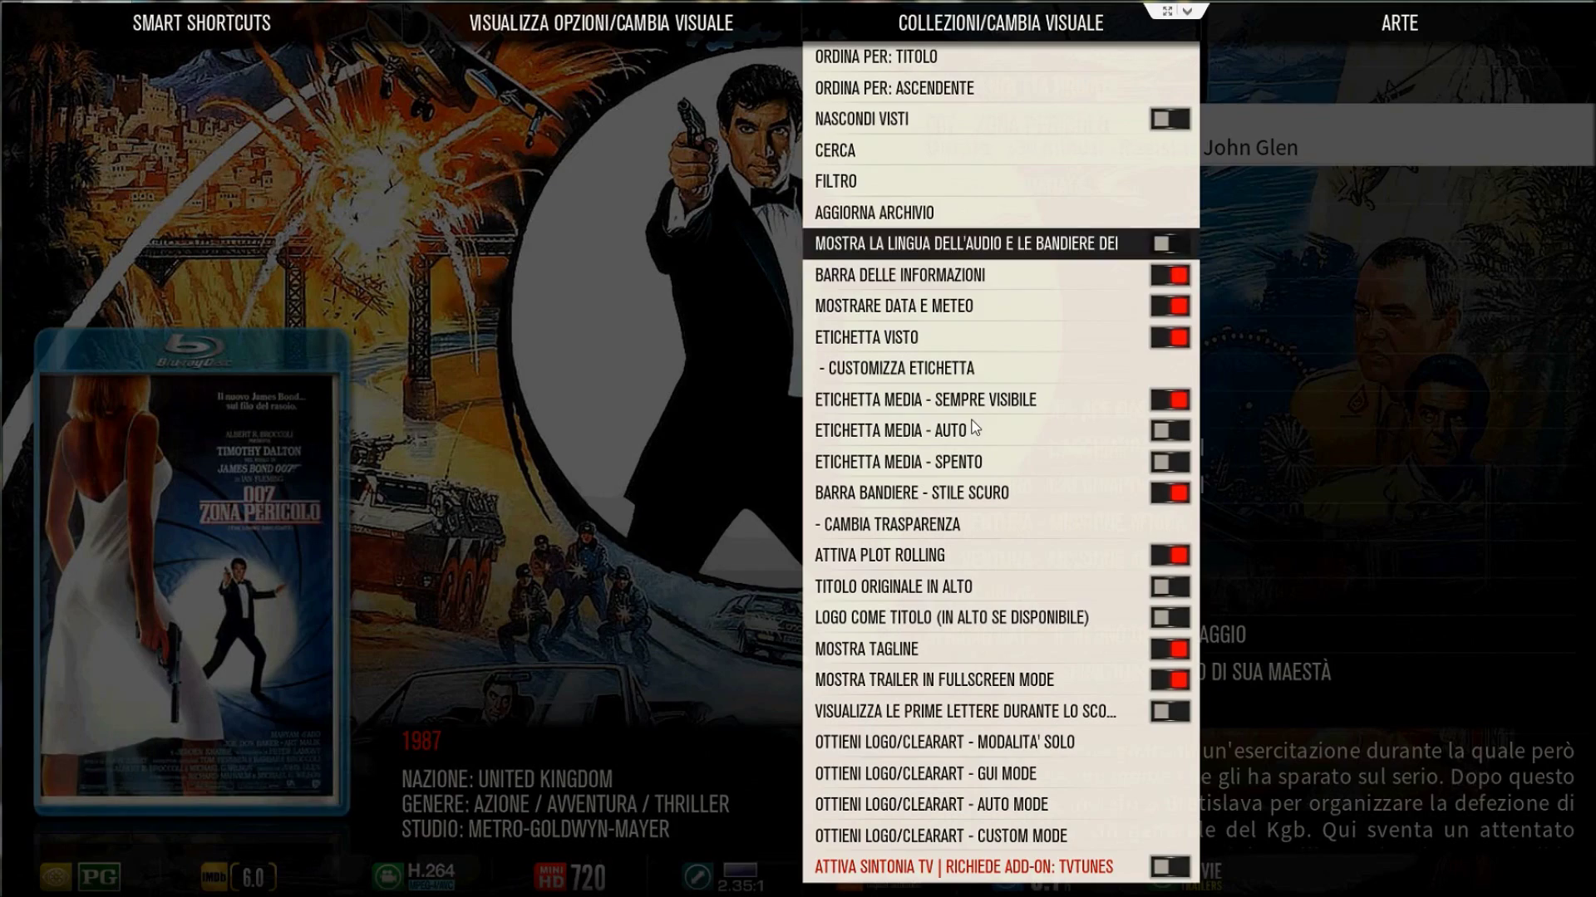
pyautogui.press('Left')
pyautogui.press('Left')
pyautogui.press('Escape')
pyautogui.press('Escape')
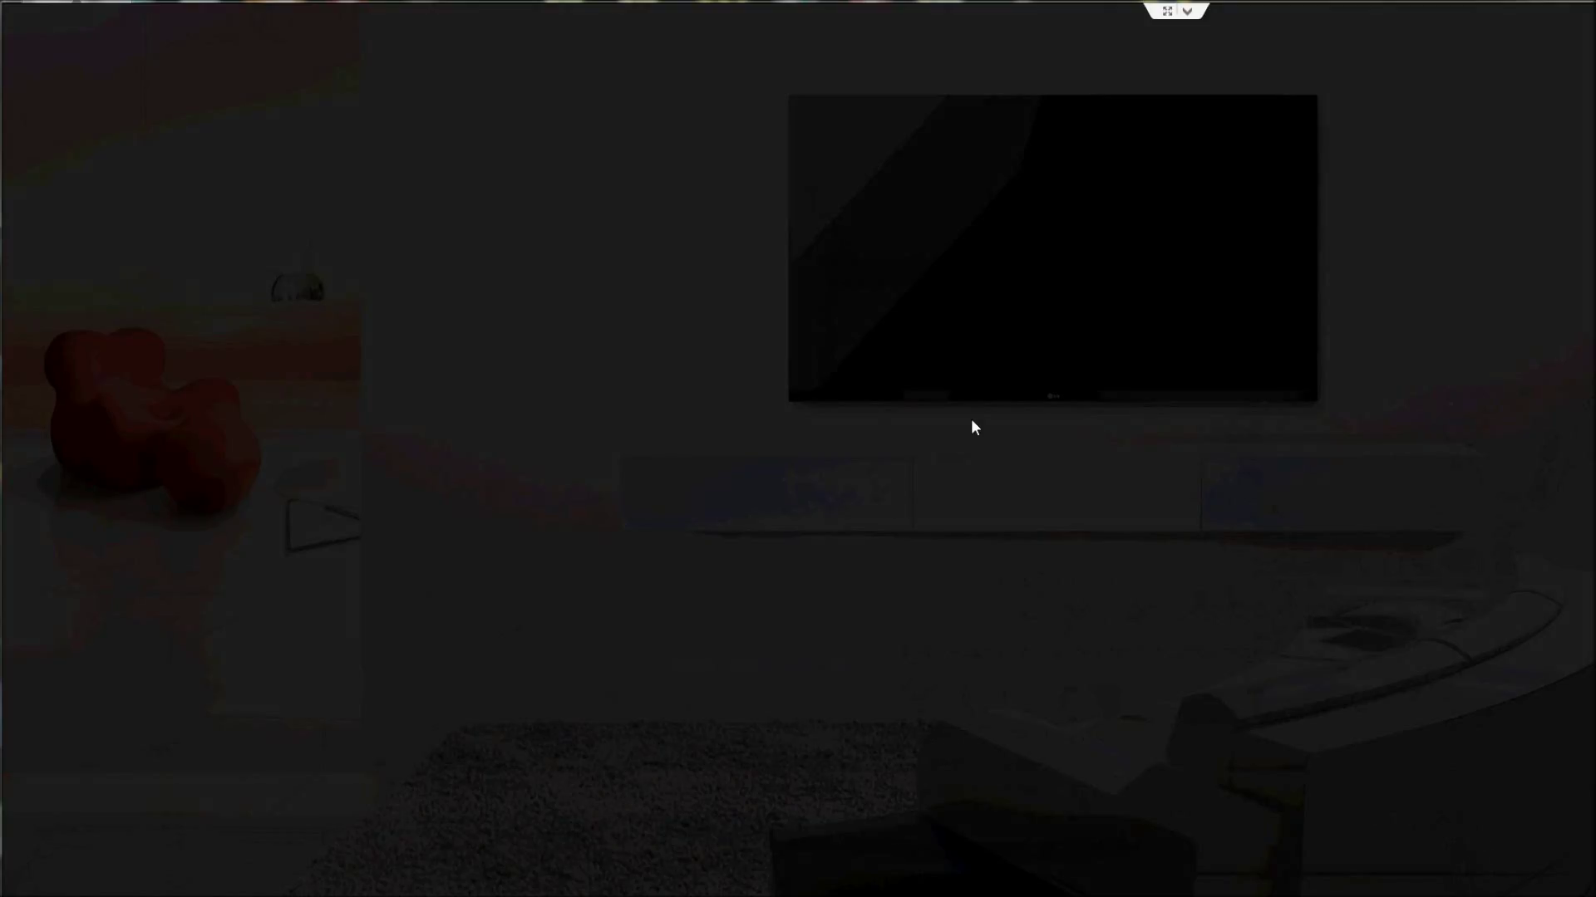
# Go back to the Disney entry in the home menu and view its film list again
pyautogui.press('Left')
pyautogui.press('Left')
pyautogui.press('Return')
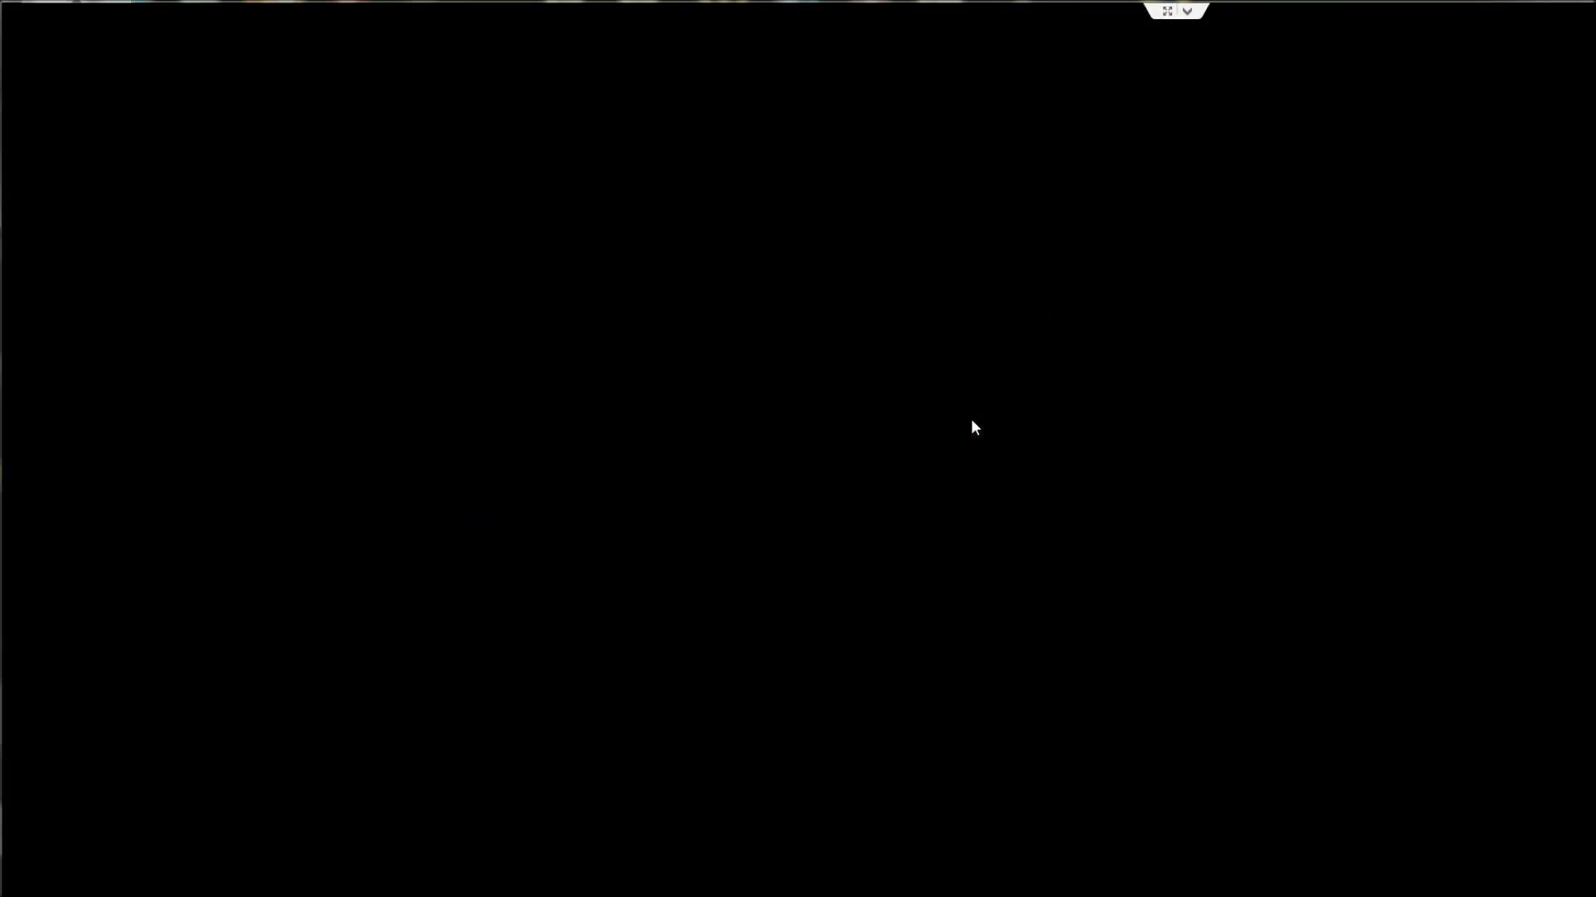
pyautogui.press('Escape')
pyautogui.press('Right')
pyautogui.press('Right')
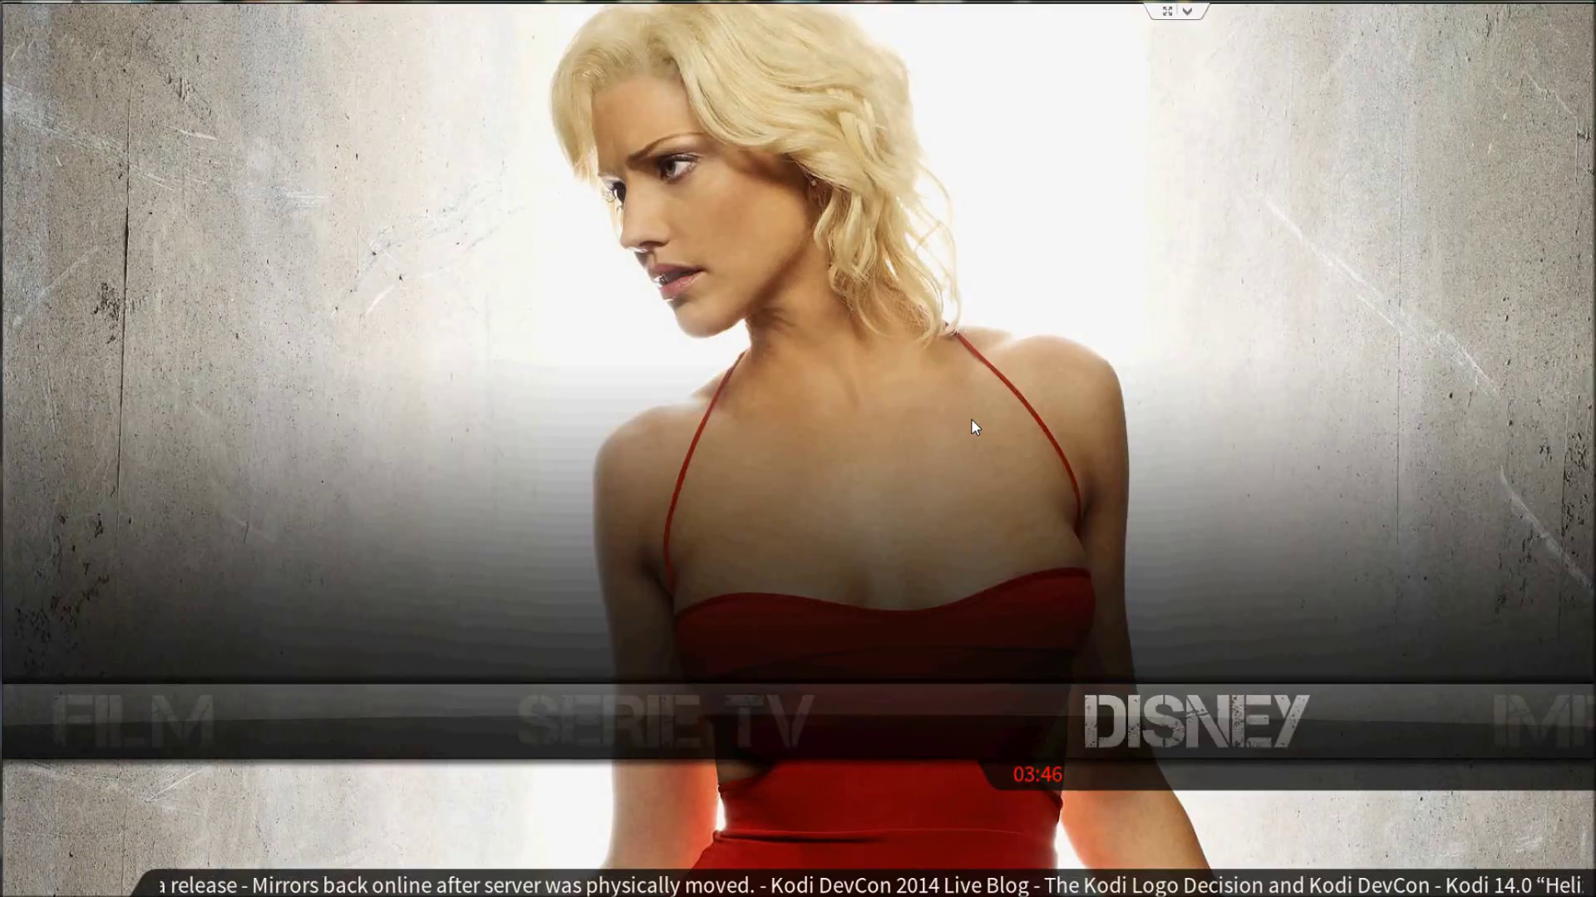
pyautogui.press('Up')
pyautogui.press('Right')
pyautogui.press('Down')
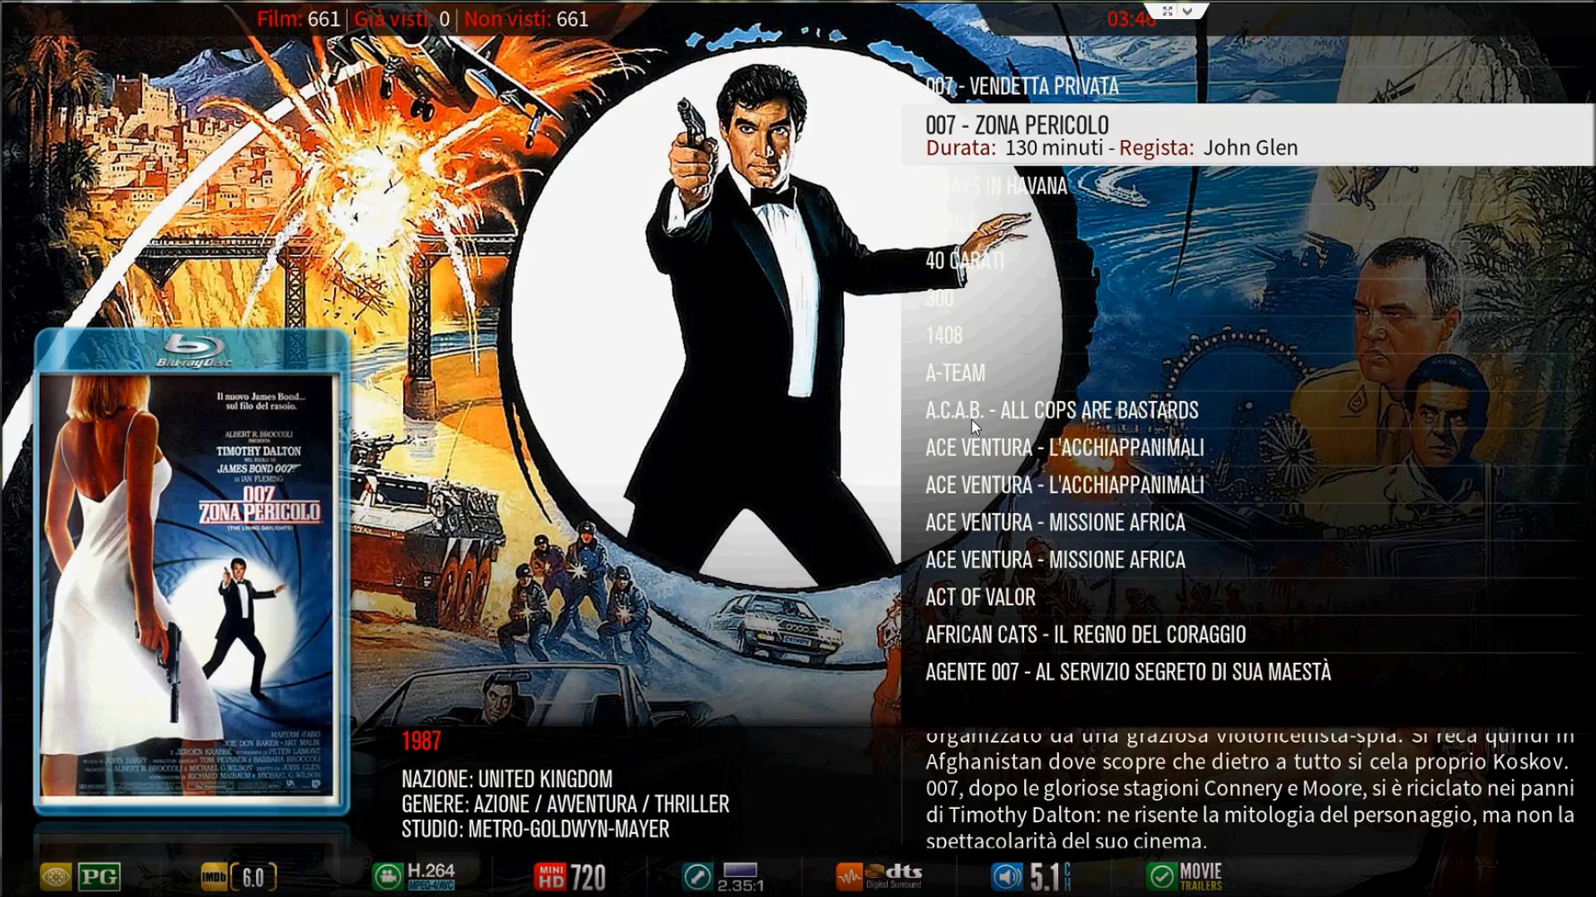
# Look through the Disney entry's film list and return to the home screen
pyautogui.press('Up')
pyautogui.press('Up')
pyautogui.press('Up')
pyautogui.press('Up')
pyautogui.press('Up')
pyautogui.press('Up')
pyautogui.press('Up')
pyautogui.press('Up')
pyautogui.press('Up')
pyautogui.press('Up')
pyautogui.press('Escape')
# Open the video file sources from the home screen and browse the Cartoni hd source
pyautogui.press('Down')
pyautogui.press('Return')
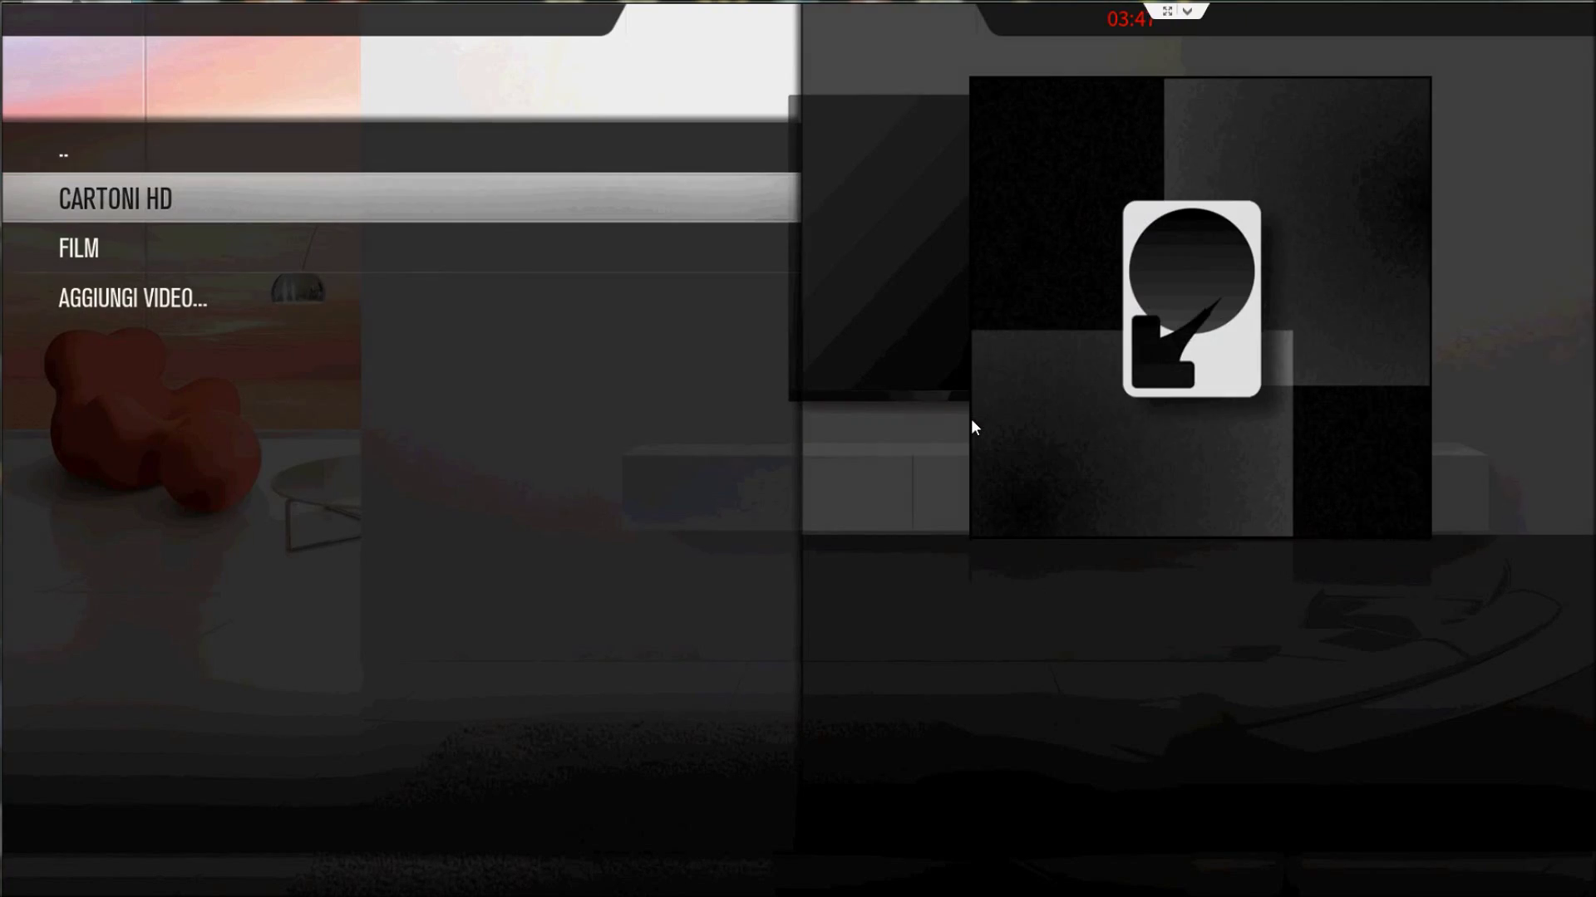
pyautogui.press('Return')
pyautogui.press('Down')
pyautogui.press('Down')
pyautogui.press('Down')
pyautogui.press('BackSpace')
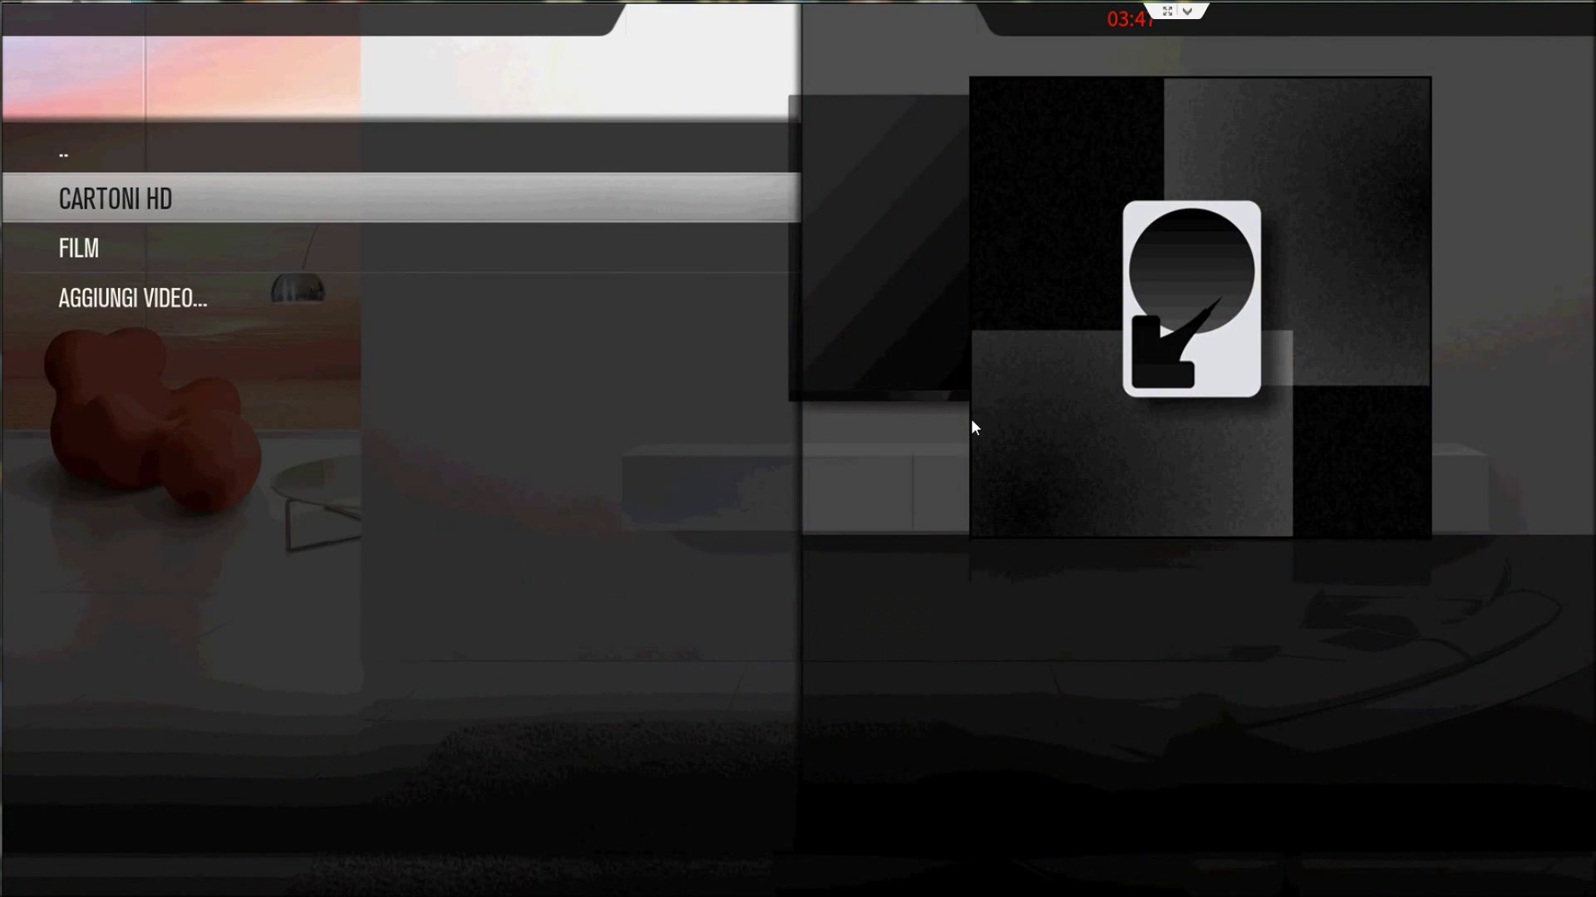
# Open the DISNEY playlist from the video playlists, look through its films and return to the home screen
pyautogui.press('Up')
pyautogui.press('Return')
pyautogui.press('Down')
pyautogui.press('Up')
pyautogui.press('Down')
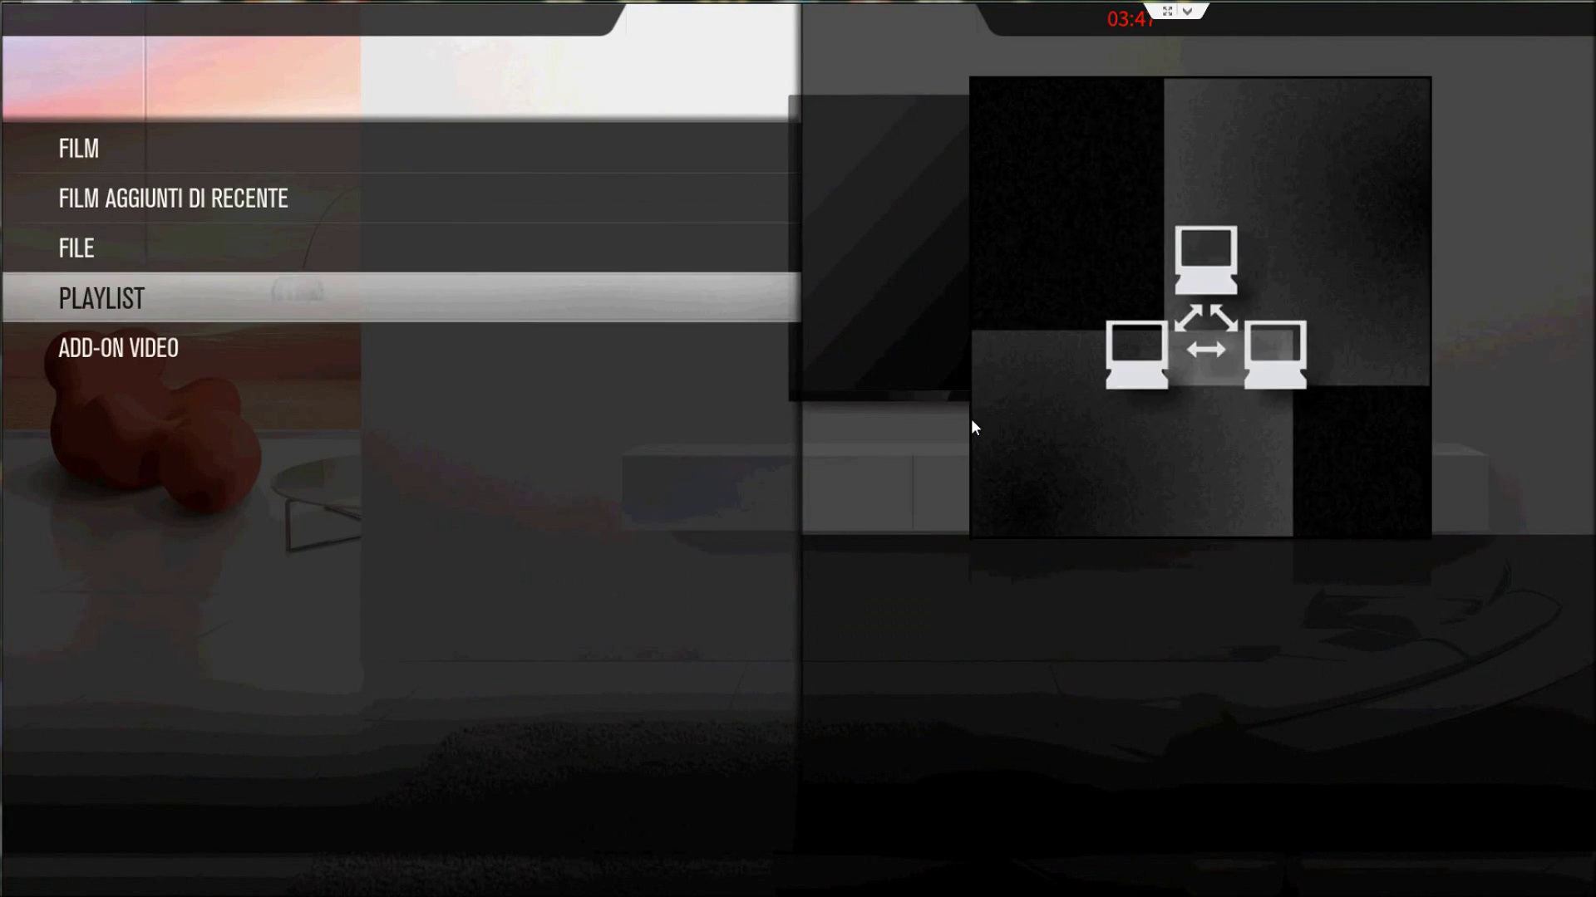
pyautogui.press('Return')
pyautogui.press('Return')
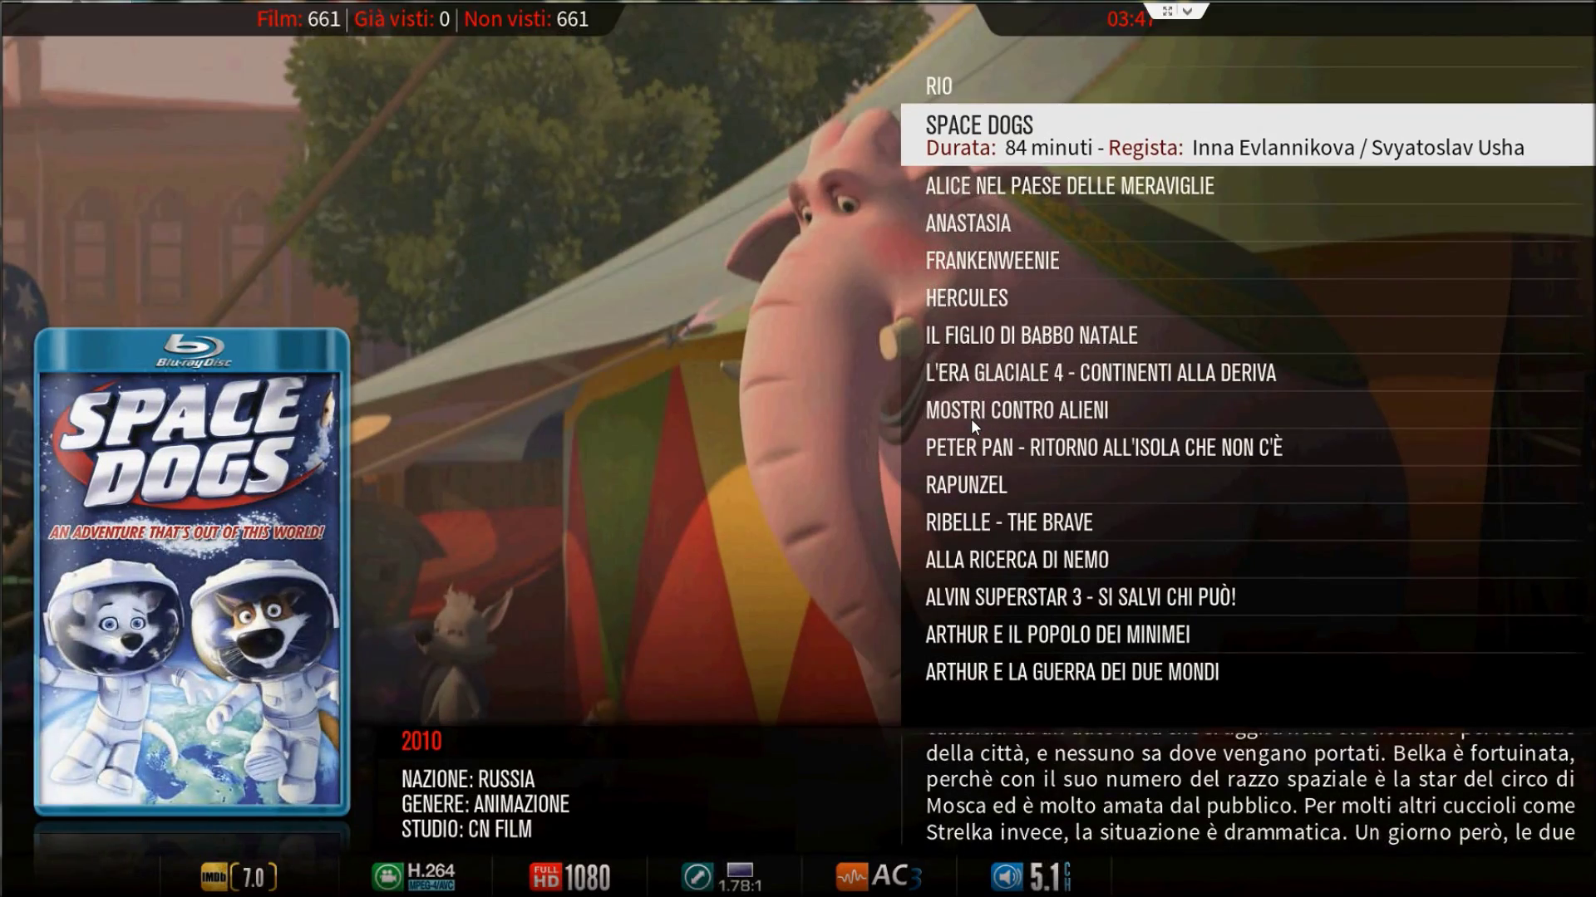
pyautogui.press('Down')
pyautogui.press('Down')
pyautogui.press('Down')
pyautogui.press('Down')
pyautogui.press('Escape')
# Open the main menu customization in the skin options
pyautogui.press('Right')
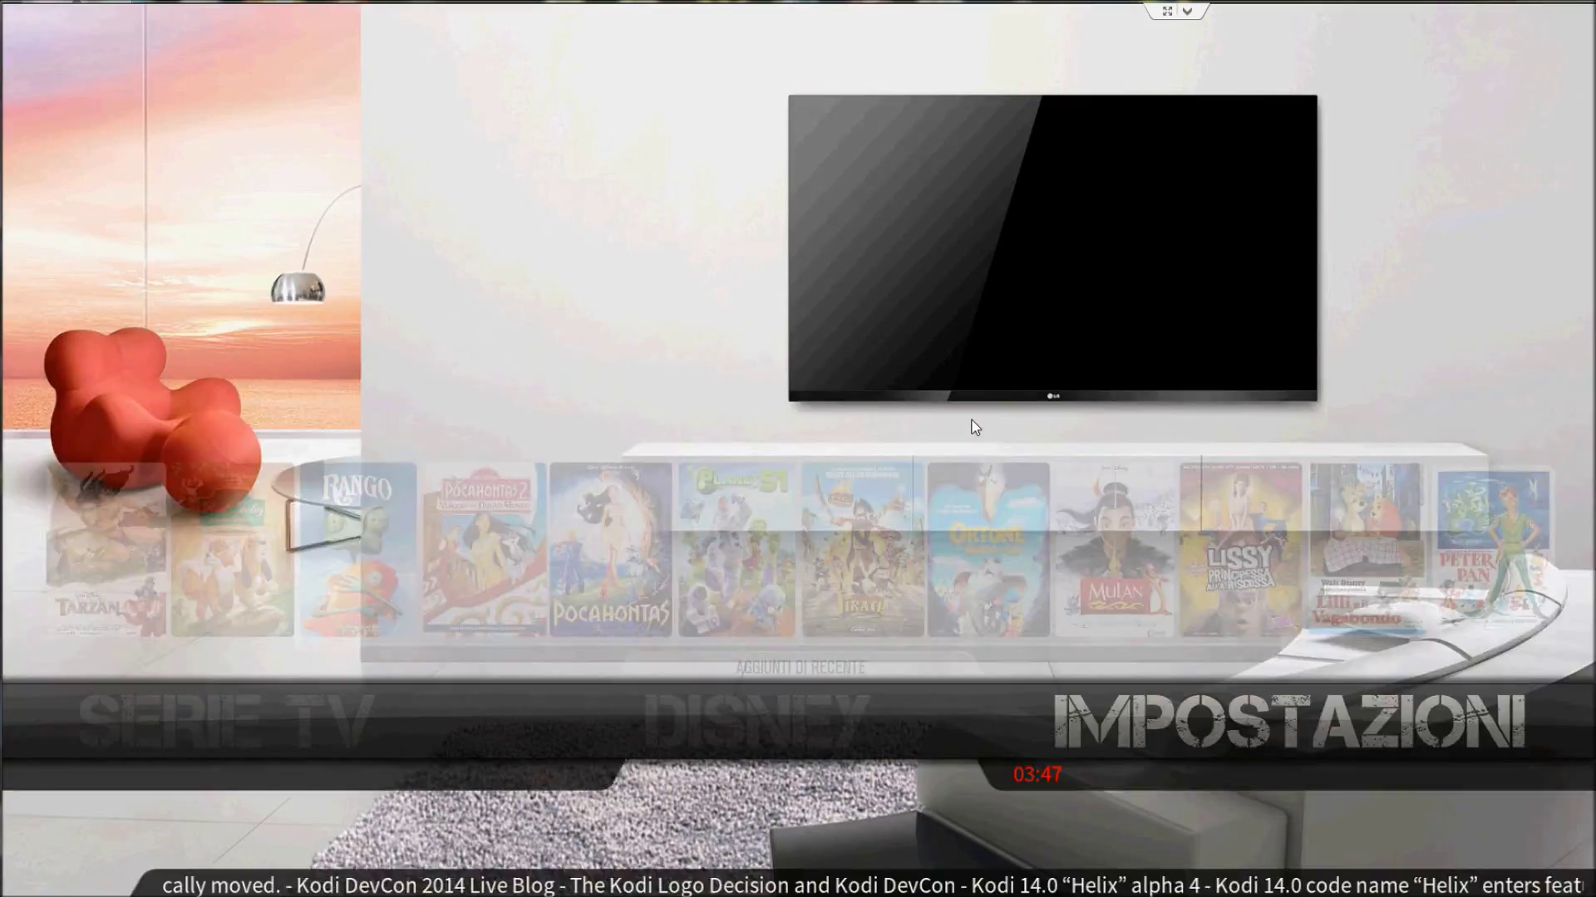
pyautogui.press('Return')
pyautogui.press('Return')
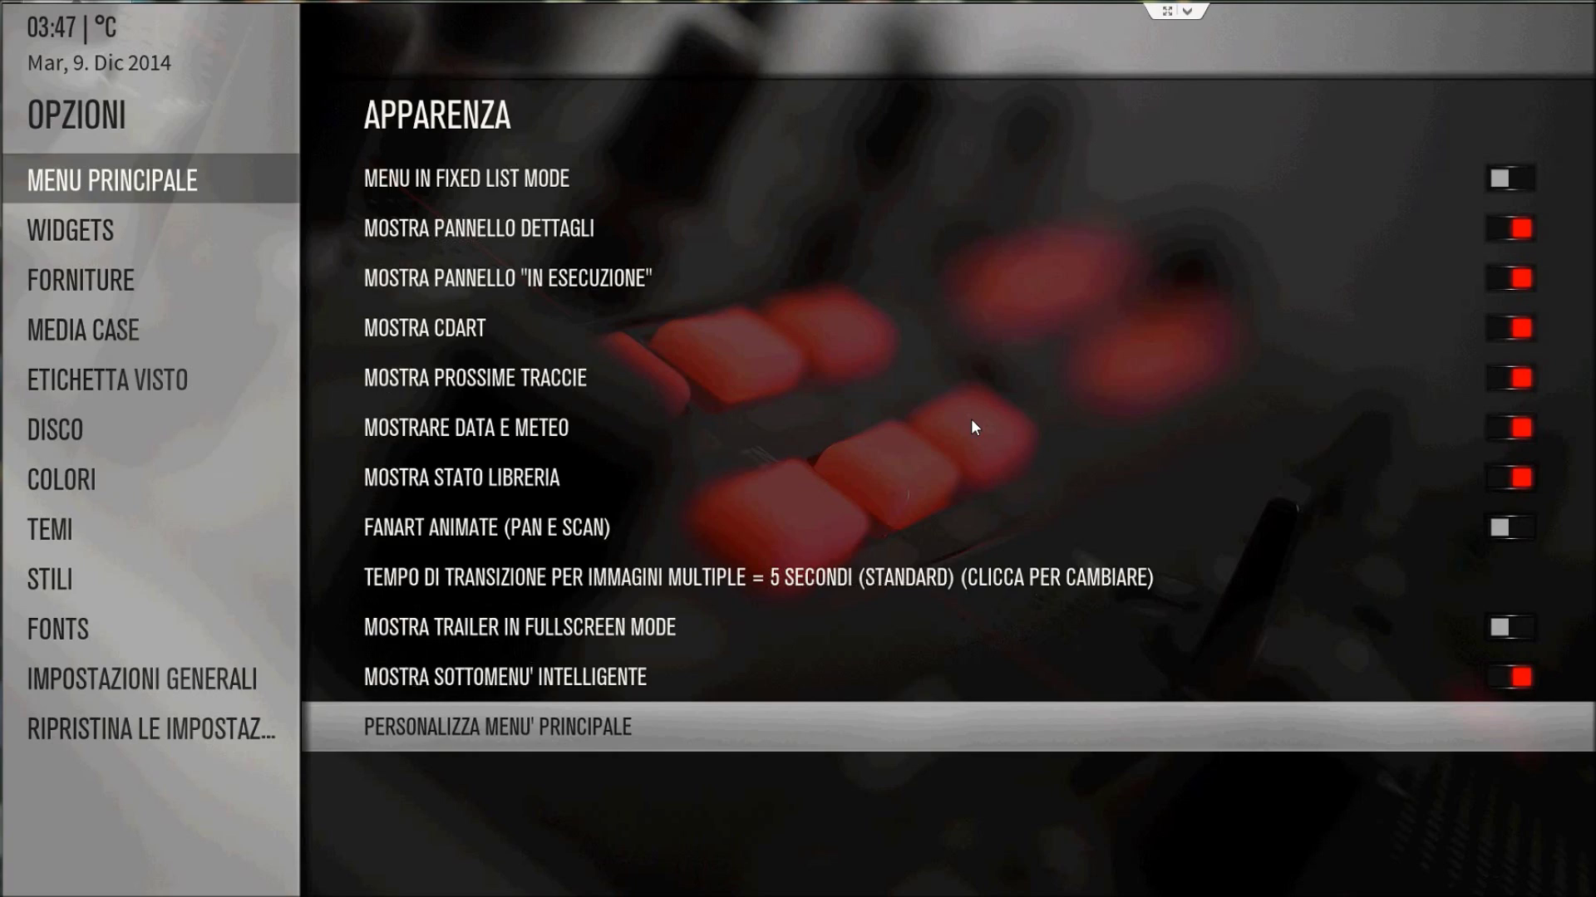
pyautogui.press('Return')
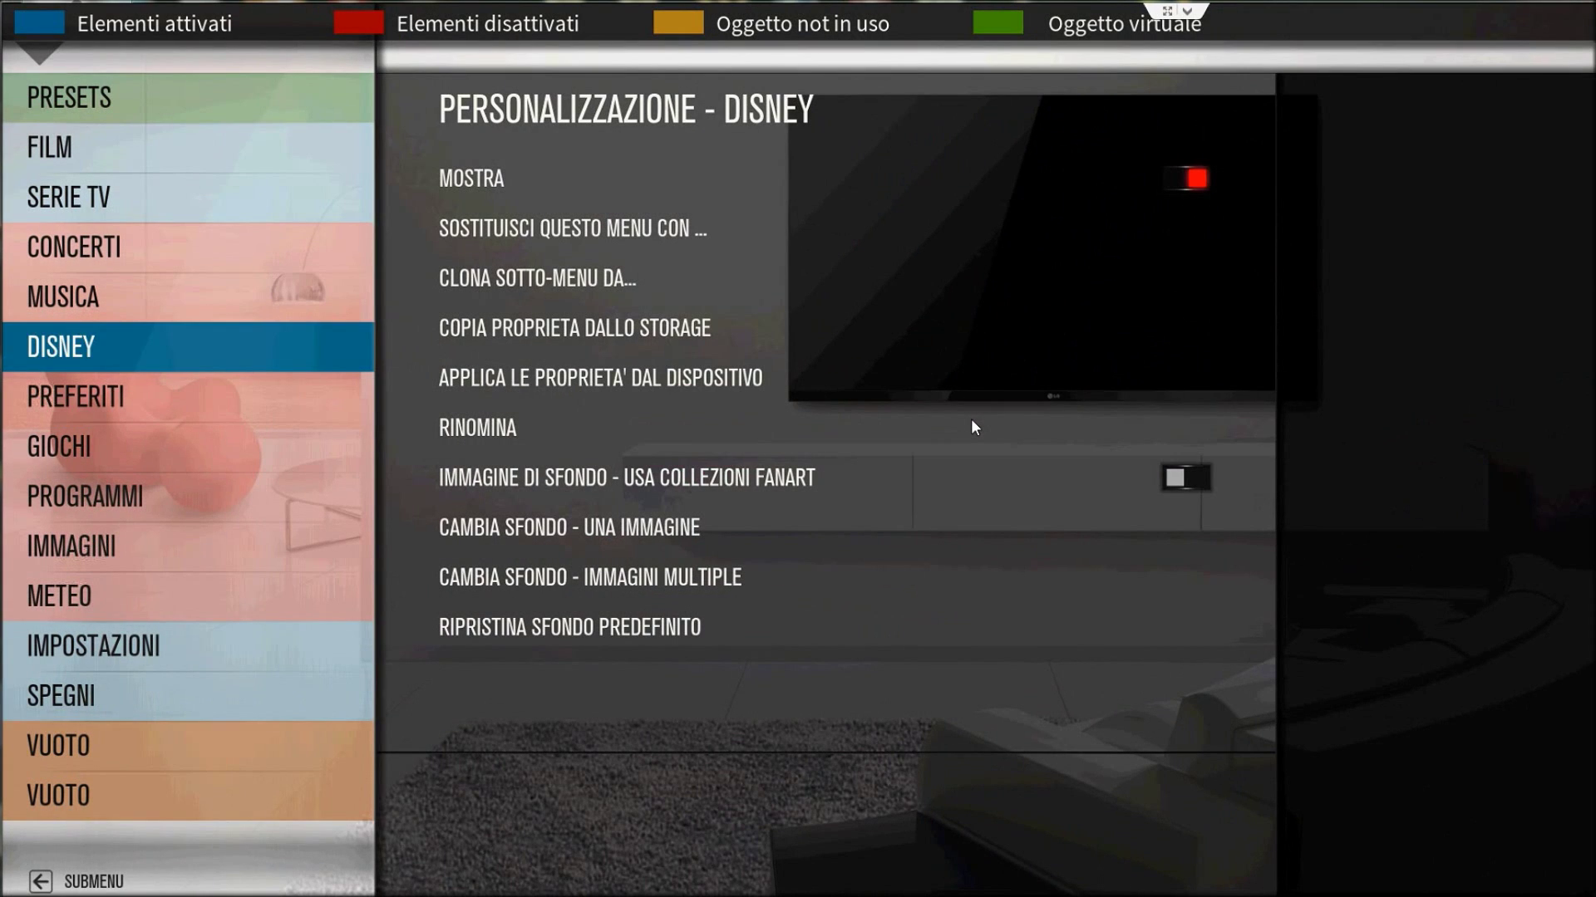
# Replace the Disney main menu entry with the video playlist DISNEY.XSP
pyautogui.press('Right')
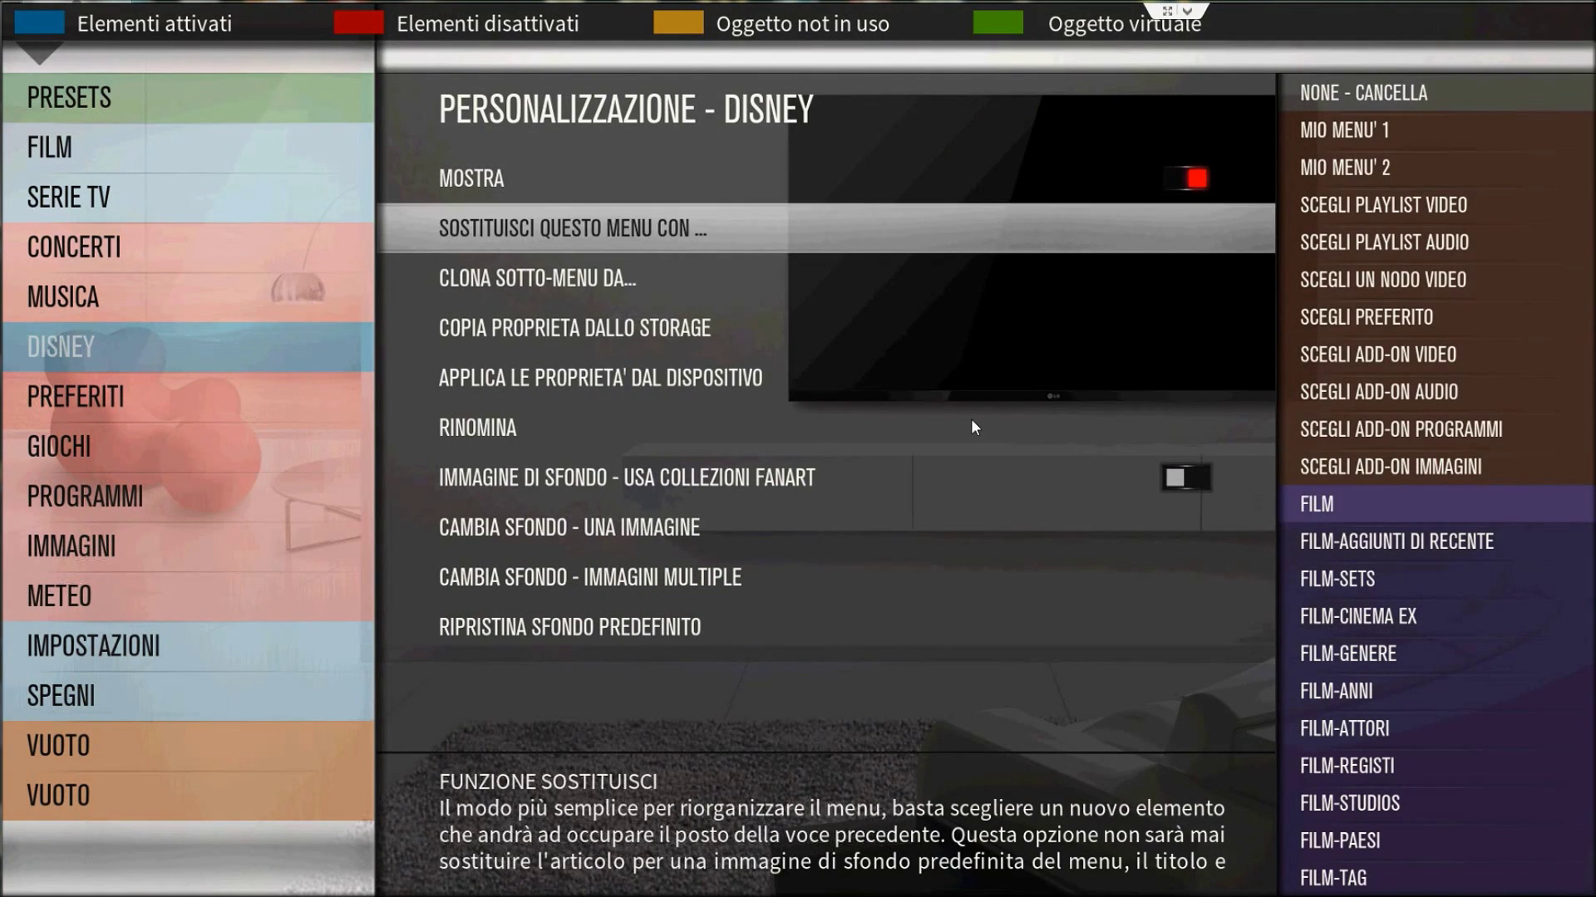
pyautogui.press('Right')
pyautogui.press('Up')
pyautogui.press('Up')
pyautogui.press('Up')
pyautogui.press('Up')
pyautogui.press('Up')
pyautogui.press('Up')
pyautogui.press('Up')
pyautogui.press('Return')
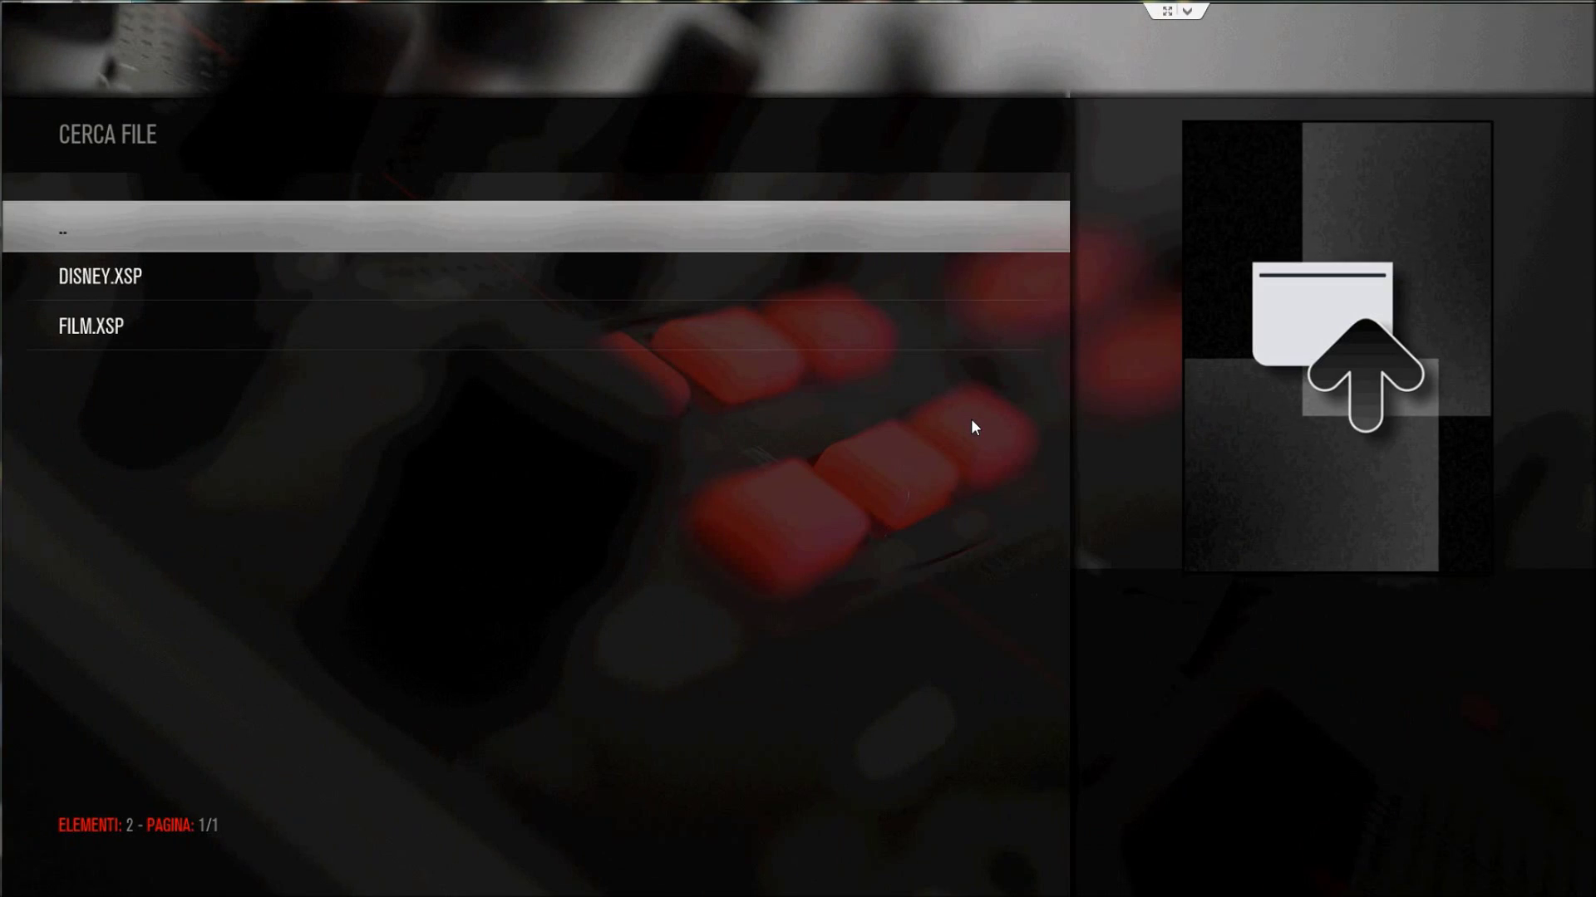
pyautogui.press('Down')
pyautogui.press('Return')
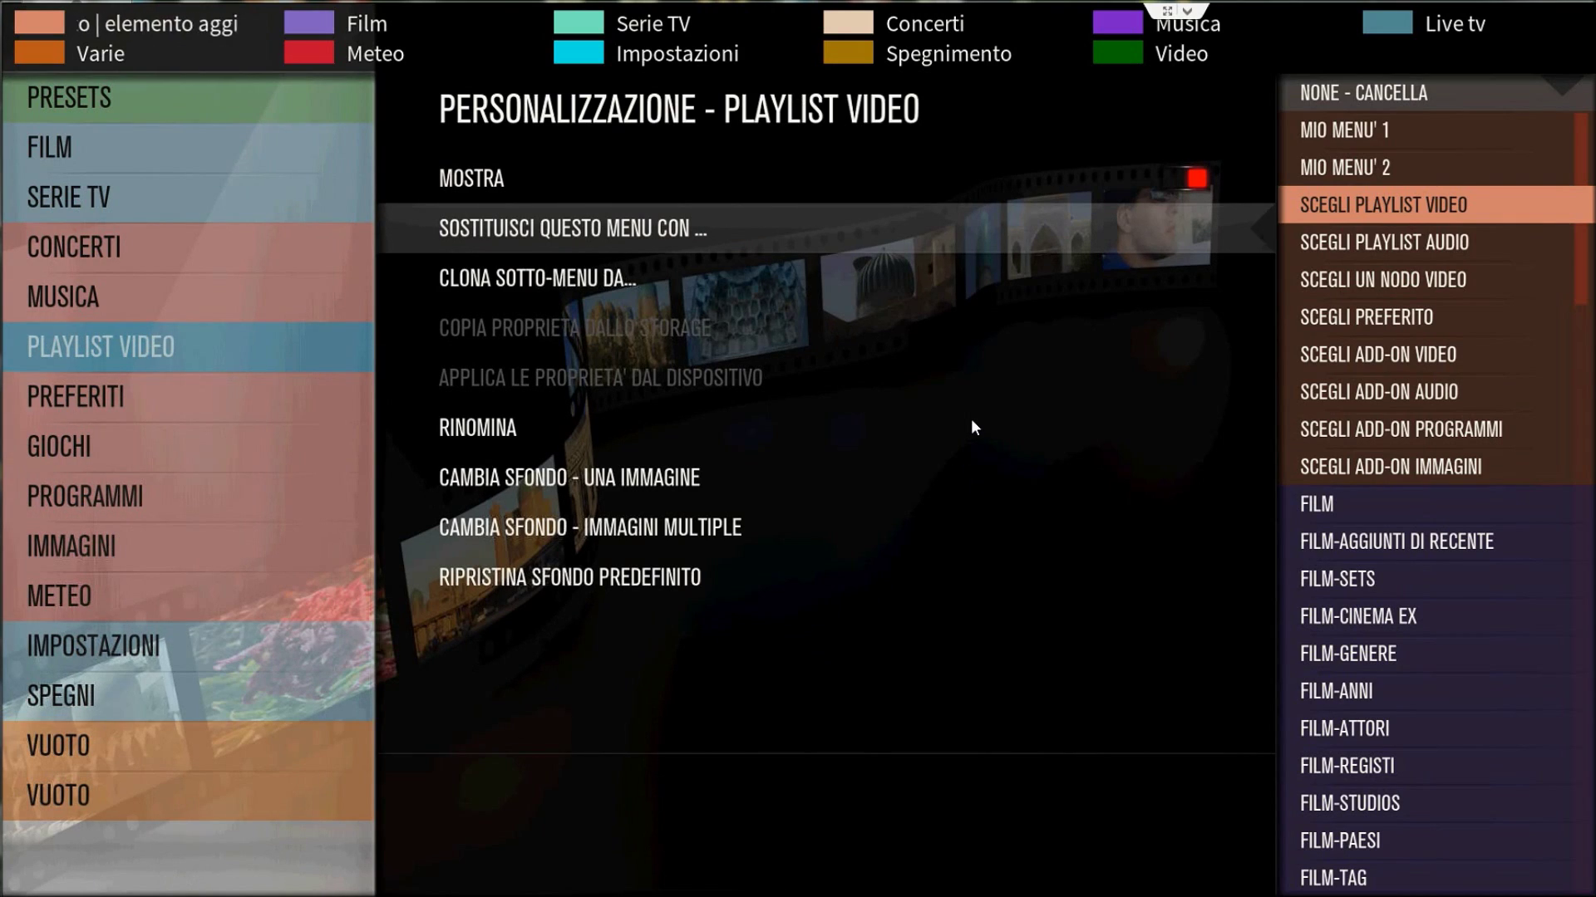
# Leave the skin settings and check the Playlist Video entry in the home menu
pyautogui.press('Escape')
pyautogui.press('Escape')
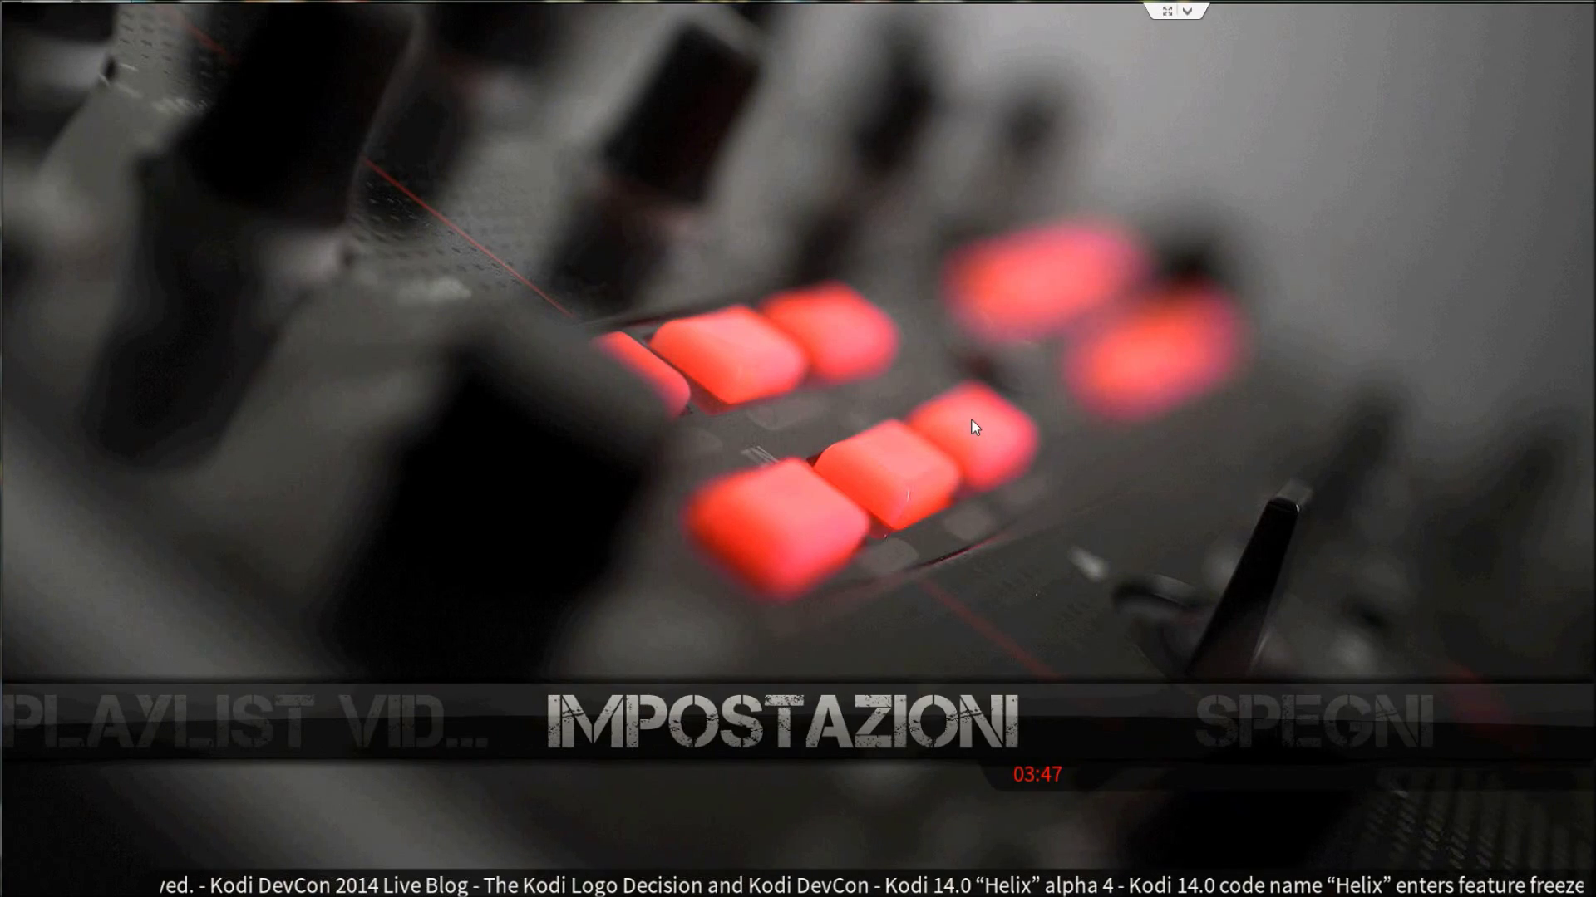
pyautogui.press('Right')
pyautogui.press('Right')
pyautogui.press('Right')
pyautogui.press('Right')
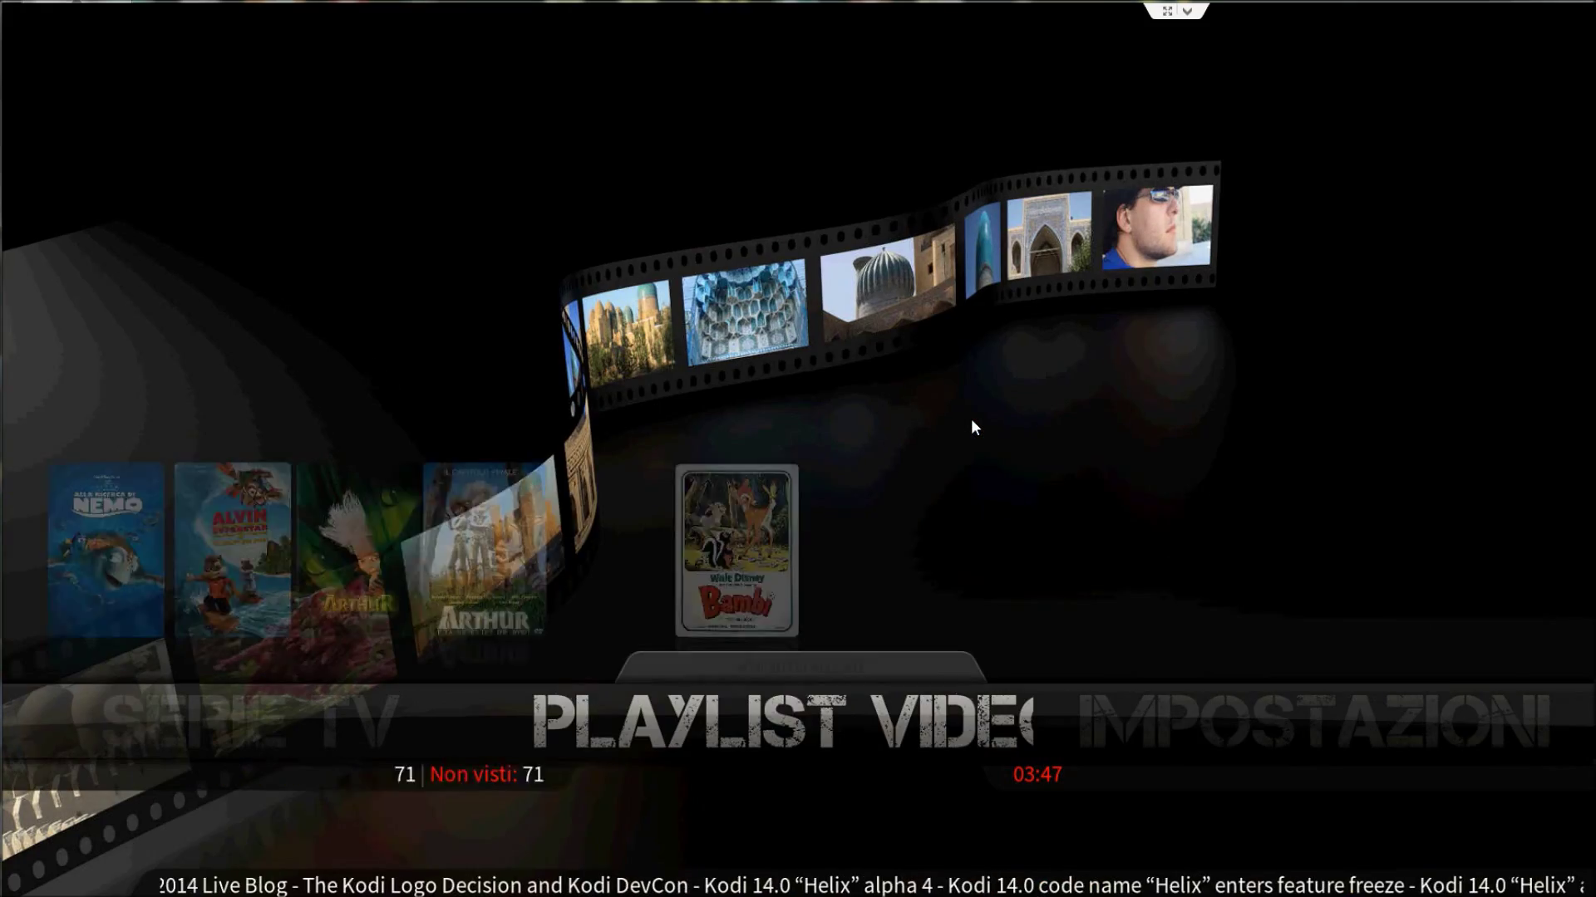
pyautogui.press('Right')
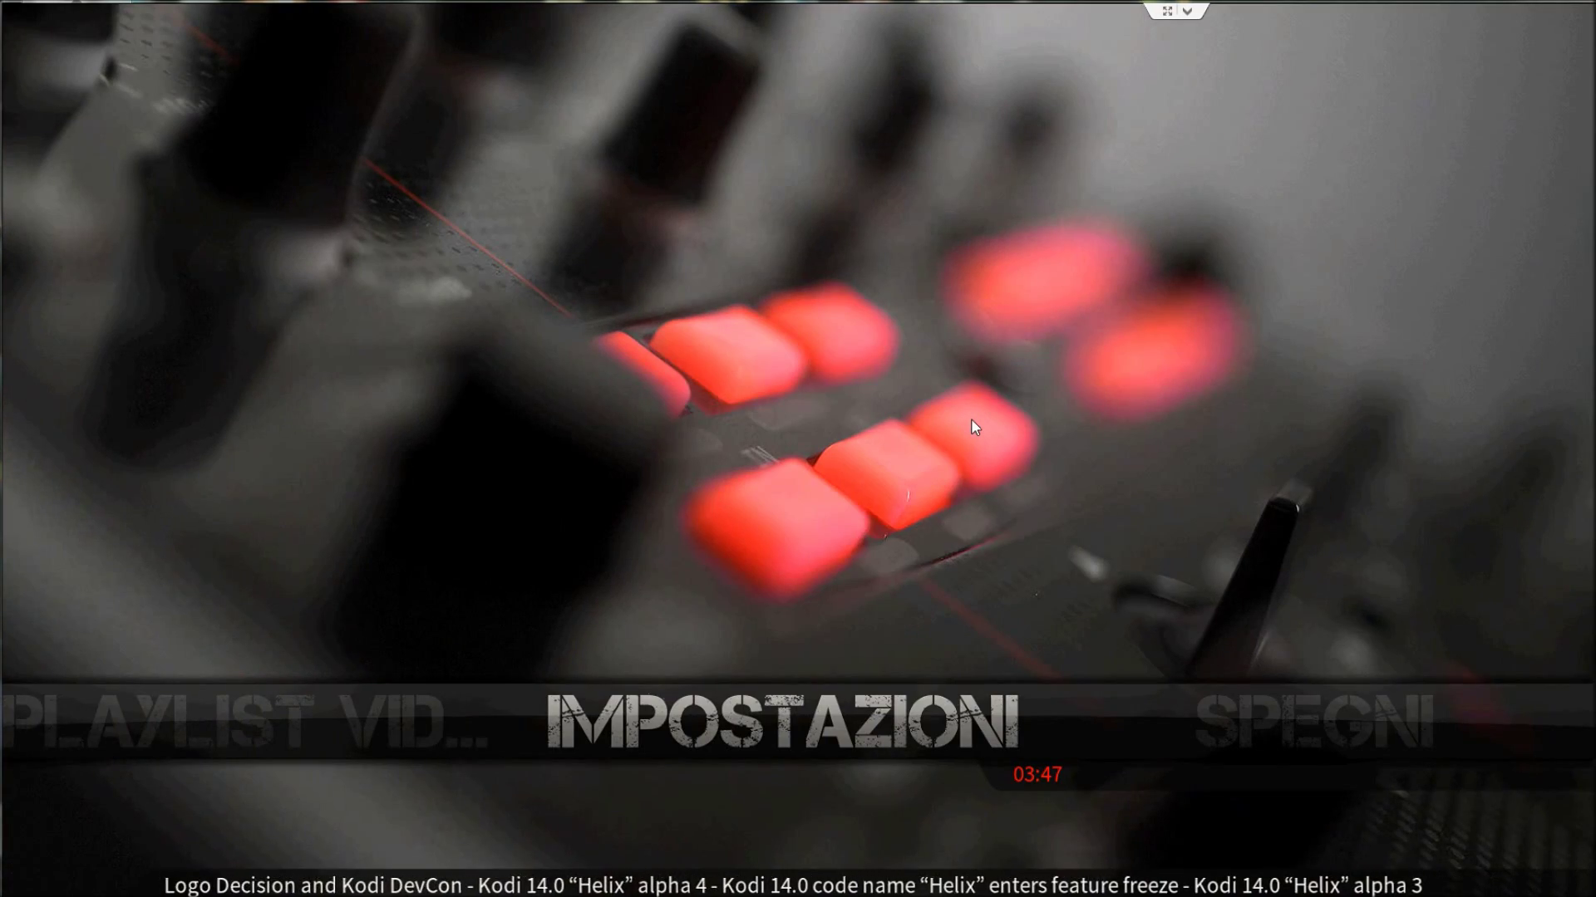
# Rename the Playlist Video main menu entry as Disney and leave the skin settings
pyautogui.press('Return')
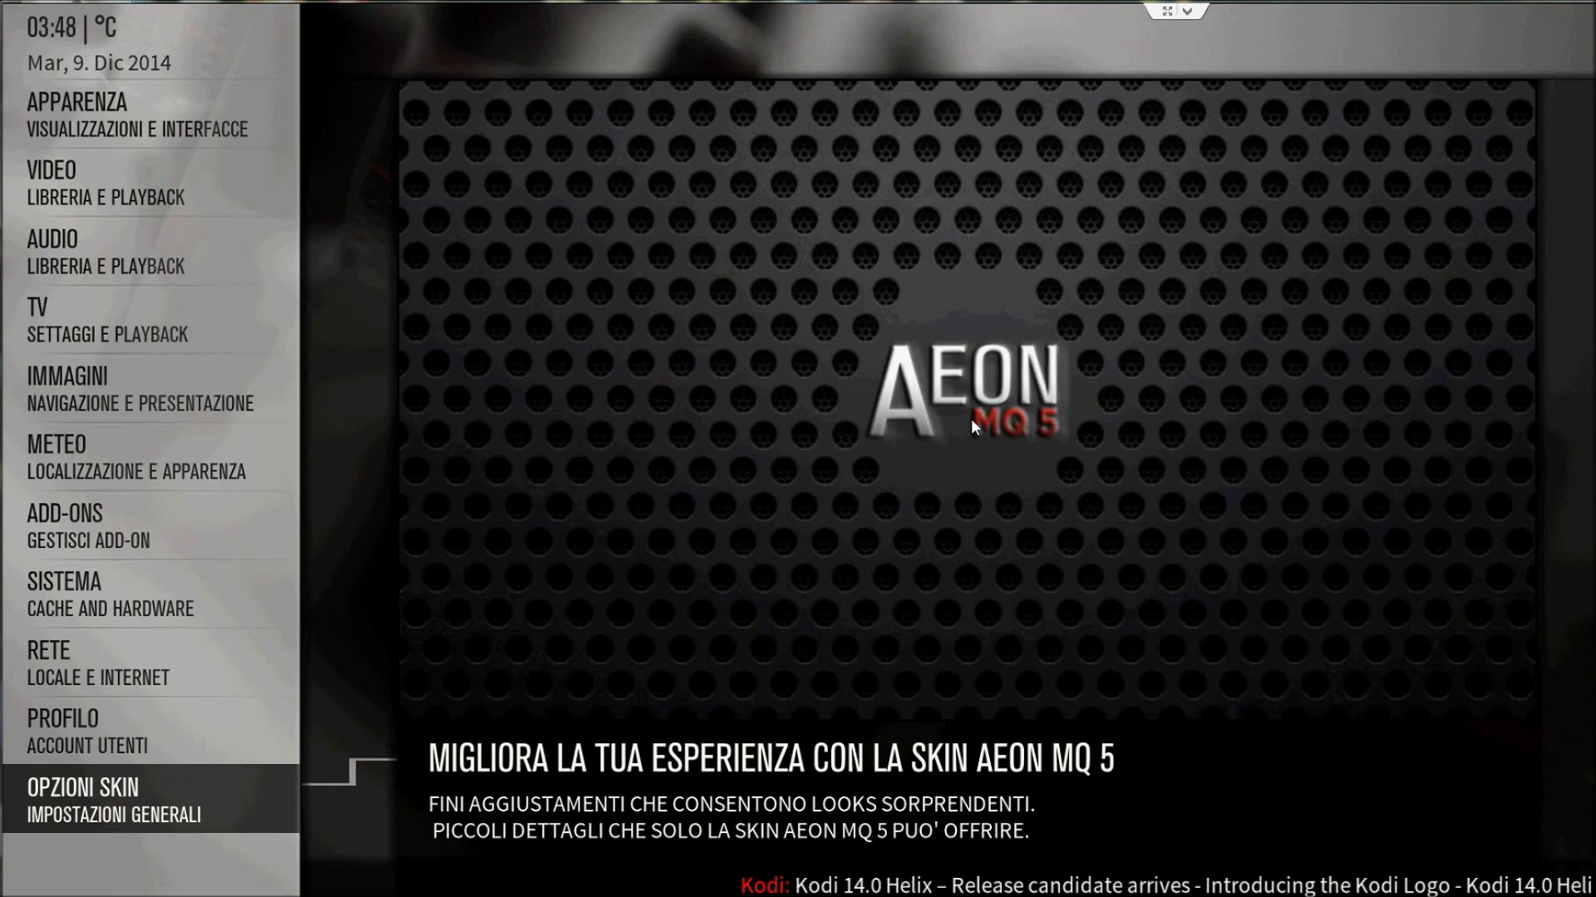
pyautogui.press('Return')
pyautogui.press('Right')
pyautogui.press('Return')
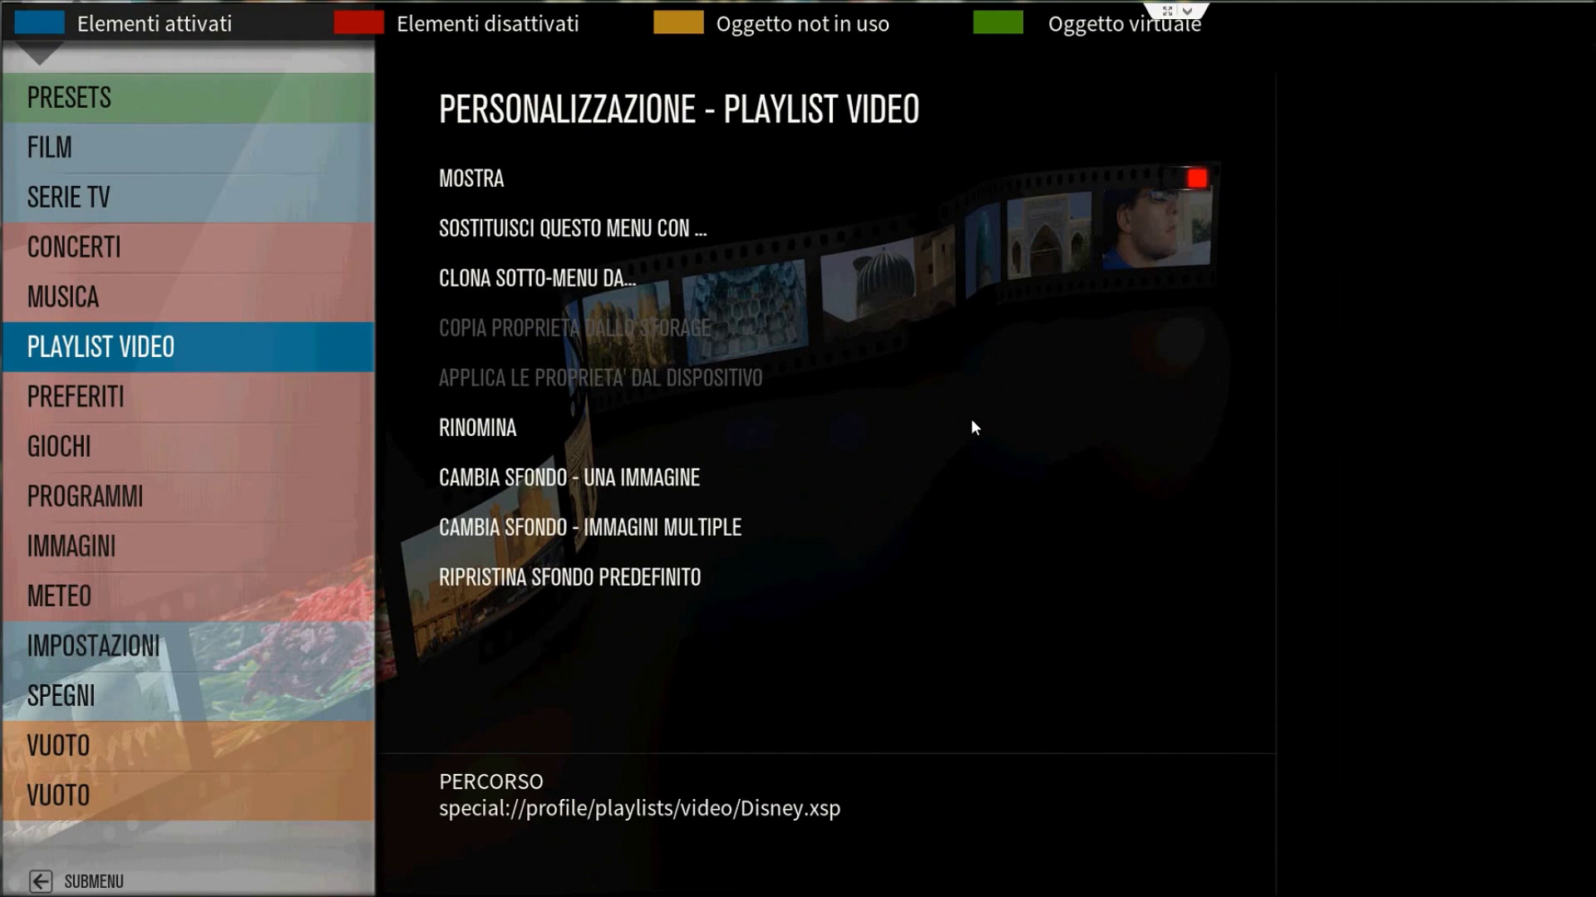
pyautogui.press('Right')
pyautogui.press('Down')
pyautogui.press('Down')
pyautogui.press('Return')
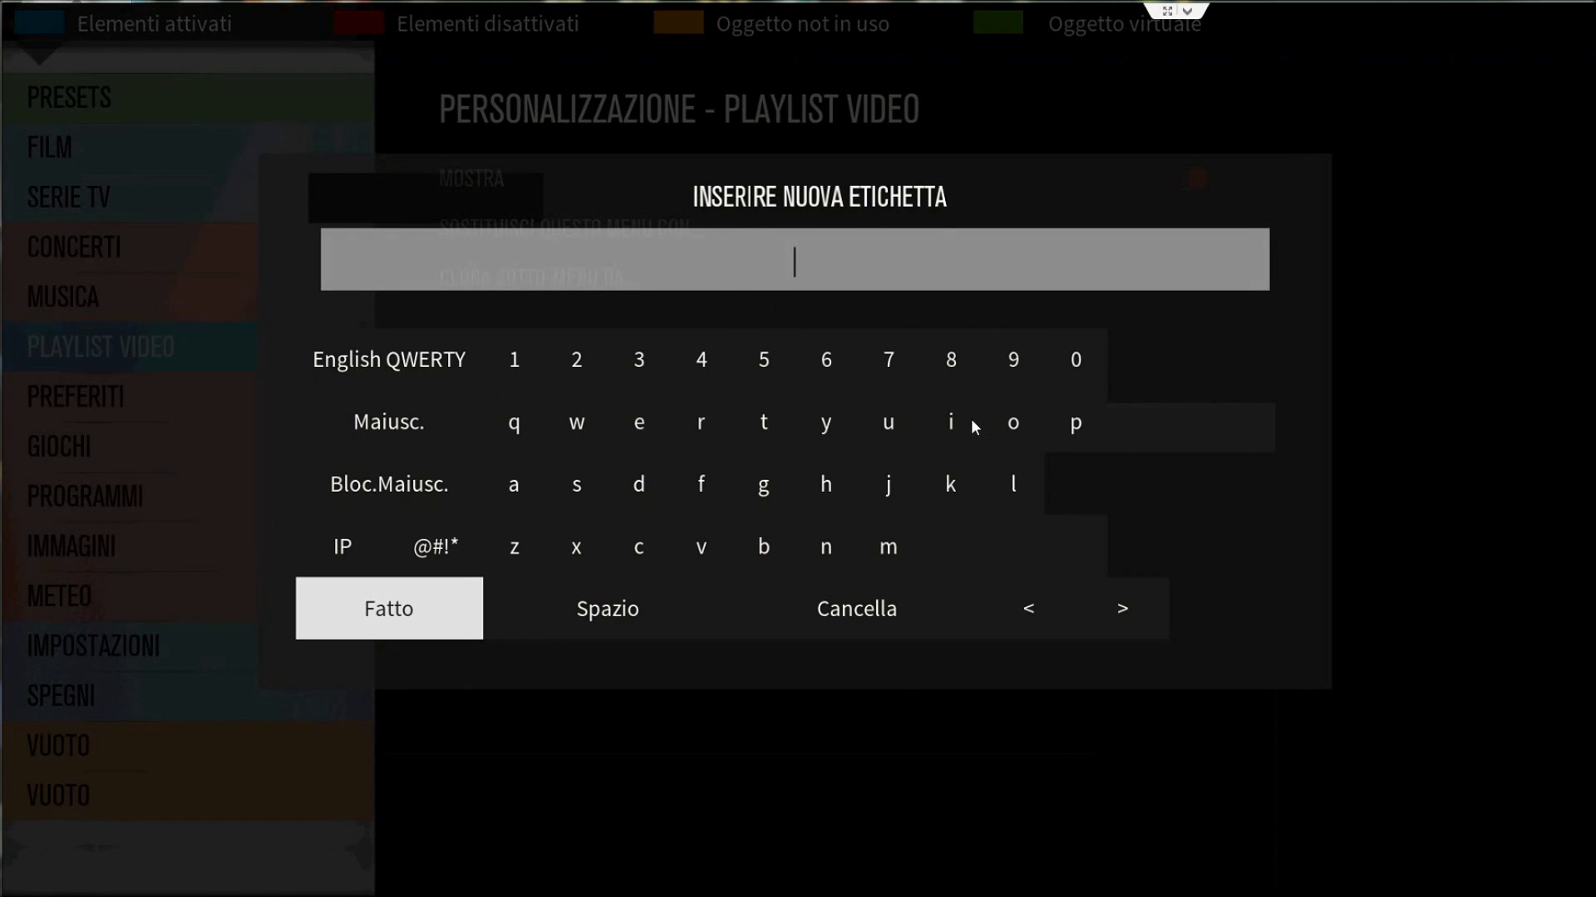
pyautogui.write('Disney')
pyautogui.press('Return')
pyautogui.press('Escape')
pyautogui.press('Escape')
# Open the Disney entry from the home menu and look through the playlist's films
pyautogui.press('Right')
pyautogui.press('Right')
pyautogui.press('Right')
pyautogui.press('Right')
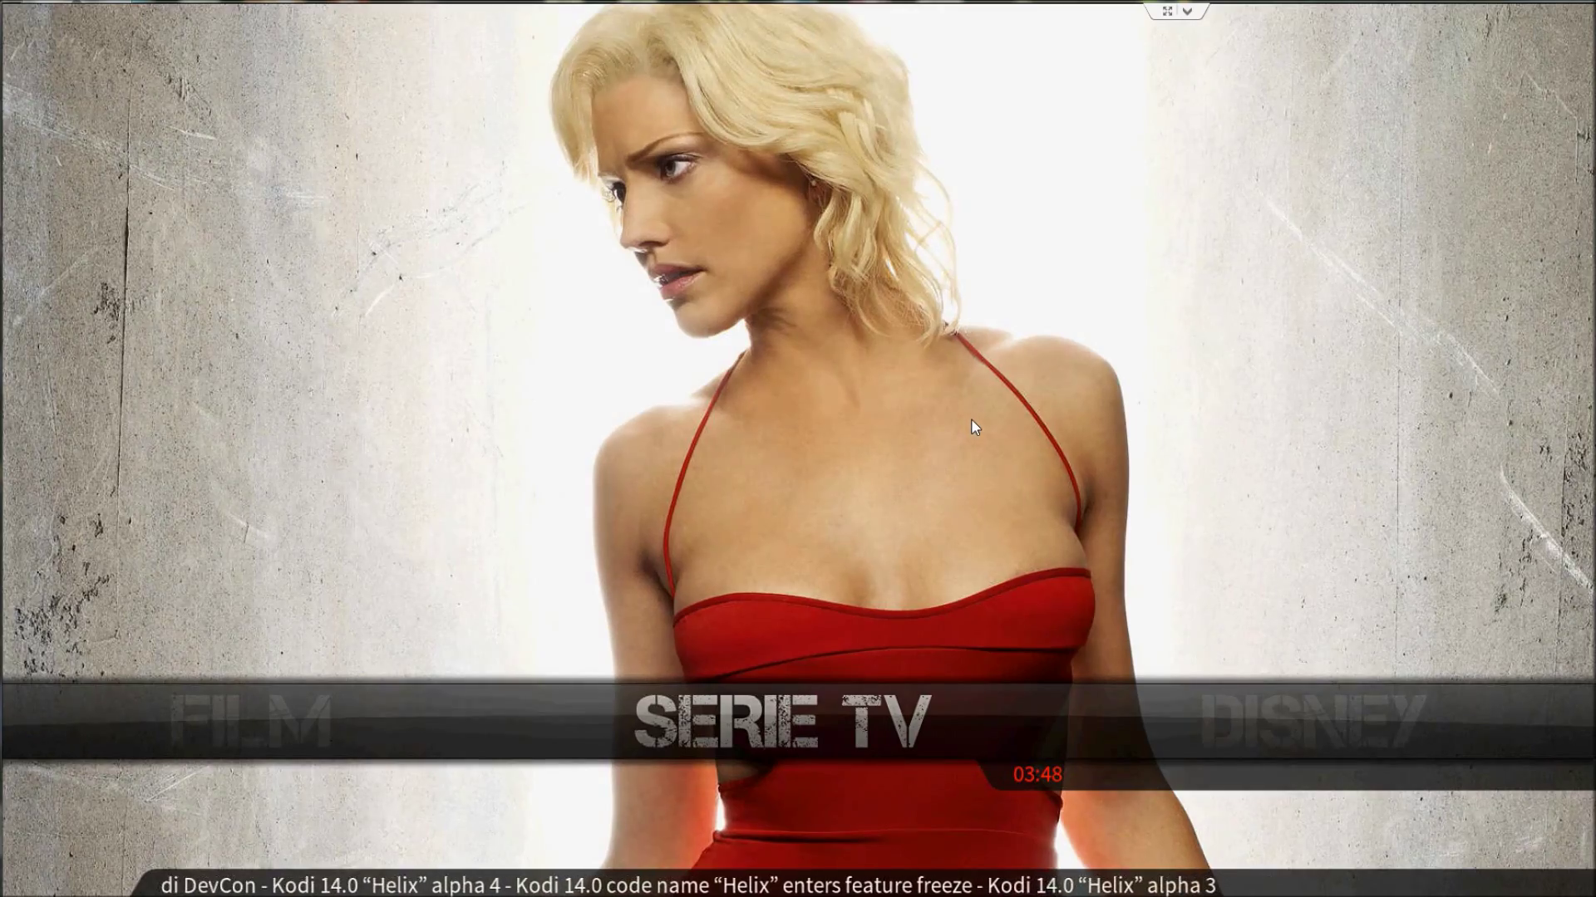
pyautogui.press('Return')
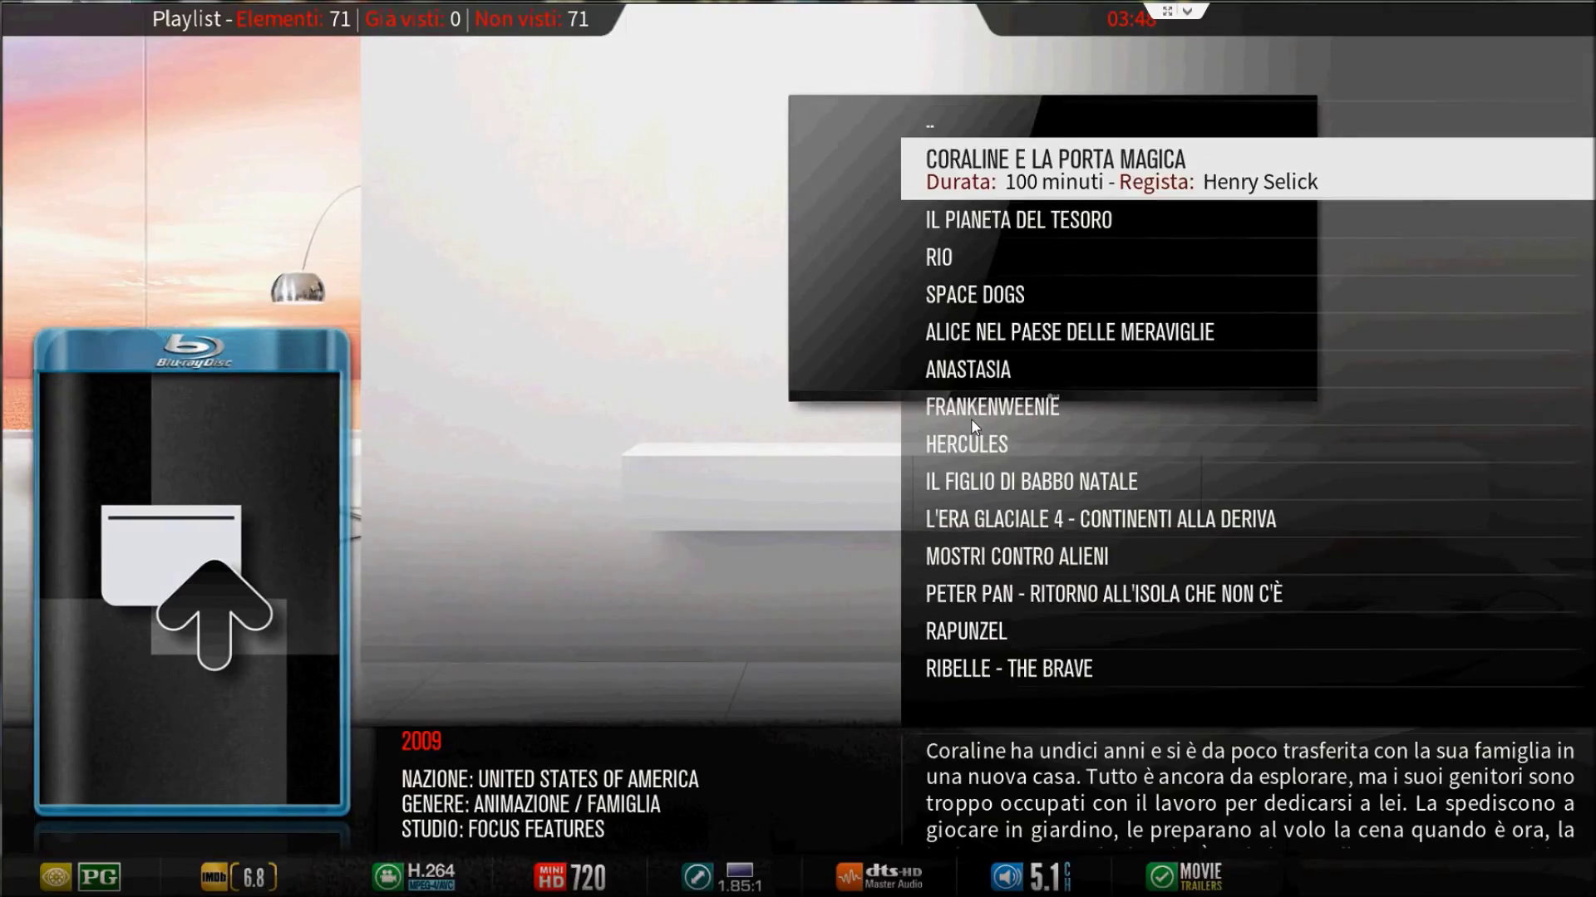
pyautogui.press('Down')
pyautogui.press('Down')
pyautogui.press('Down')
pyautogui.press('Down')
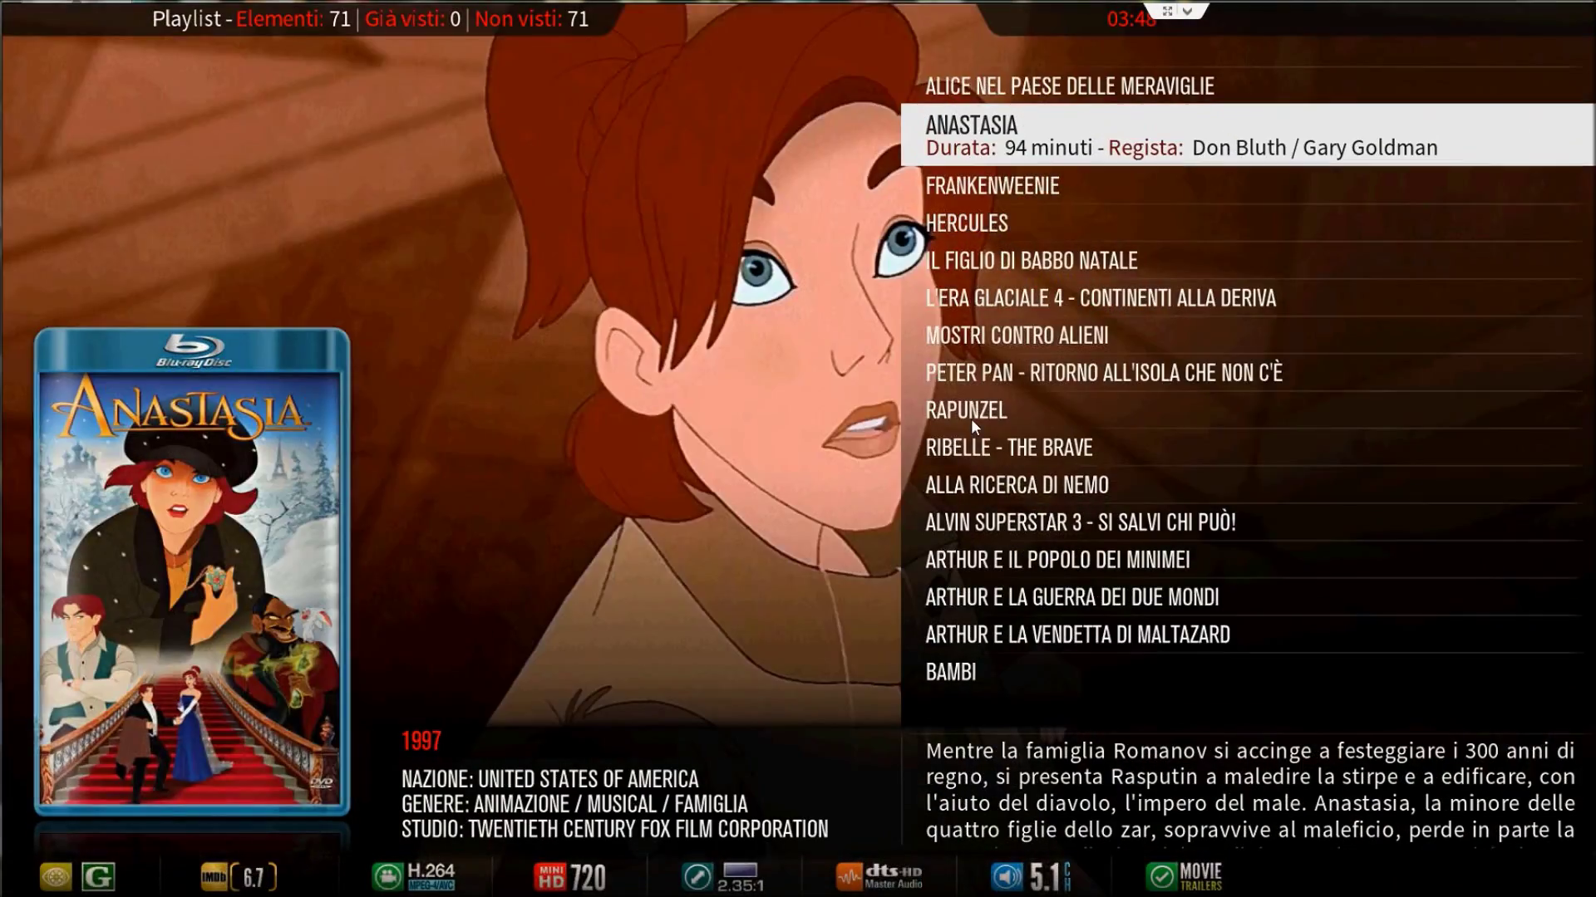
# Sort the Disney film list by title in ascending order
pyautogui.press('Left')
pyautogui.press('Down')
pyautogui.press('Up')
pyautogui.press('Up')
pyautogui.press('Up')
pyautogui.press('Up')
pyautogui.press('Up')
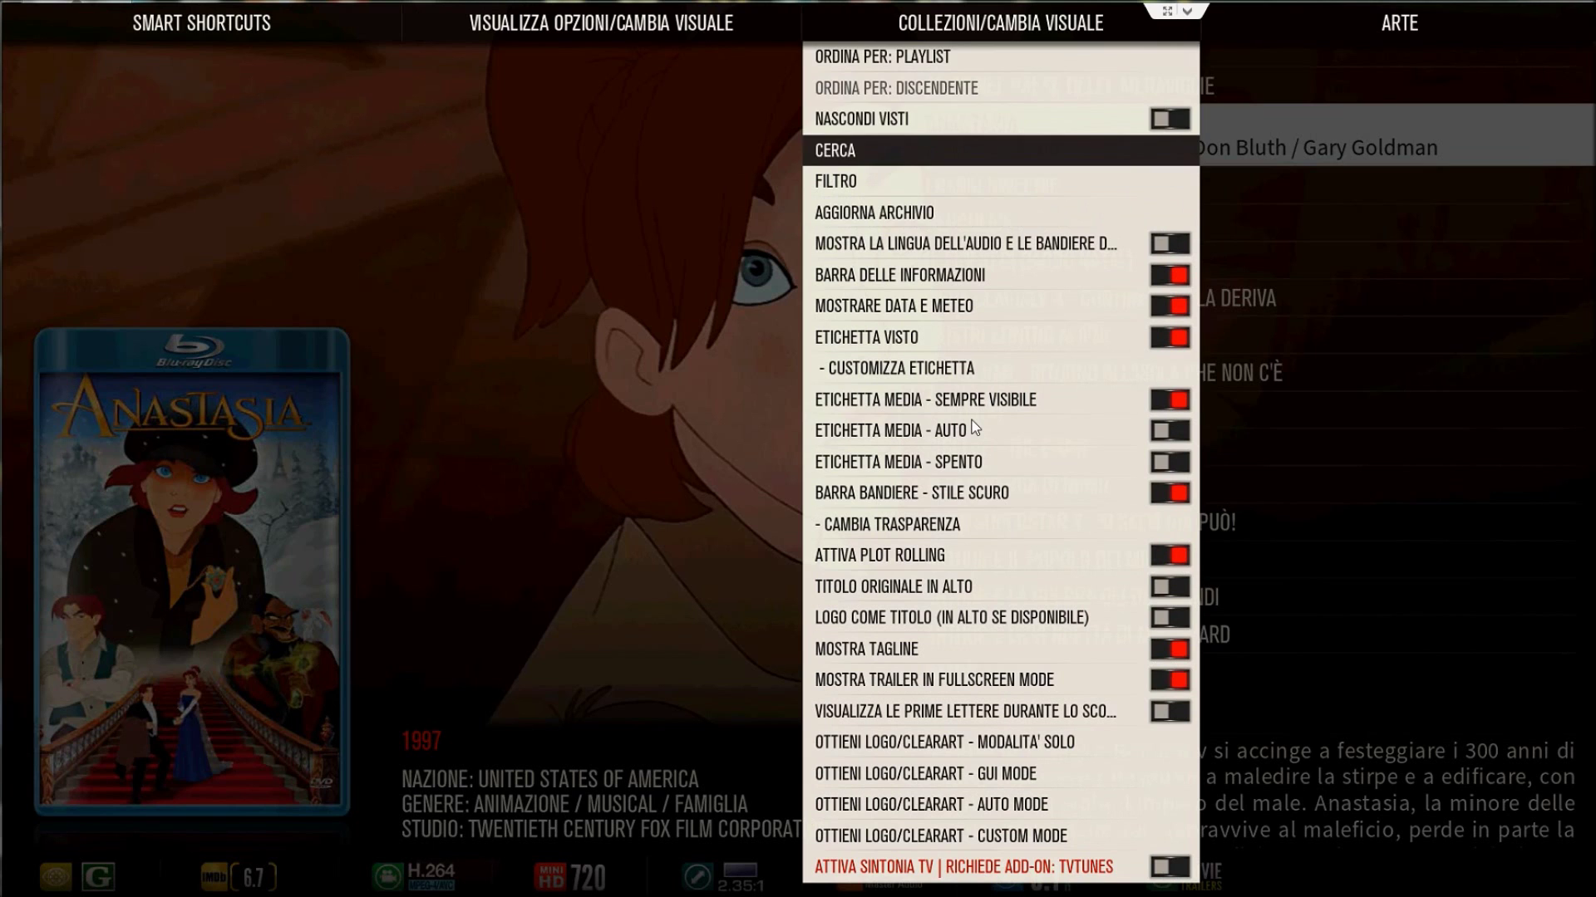
pyautogui.press('Return')
pyautogui.press('Down')
pyautogui.press('Left')
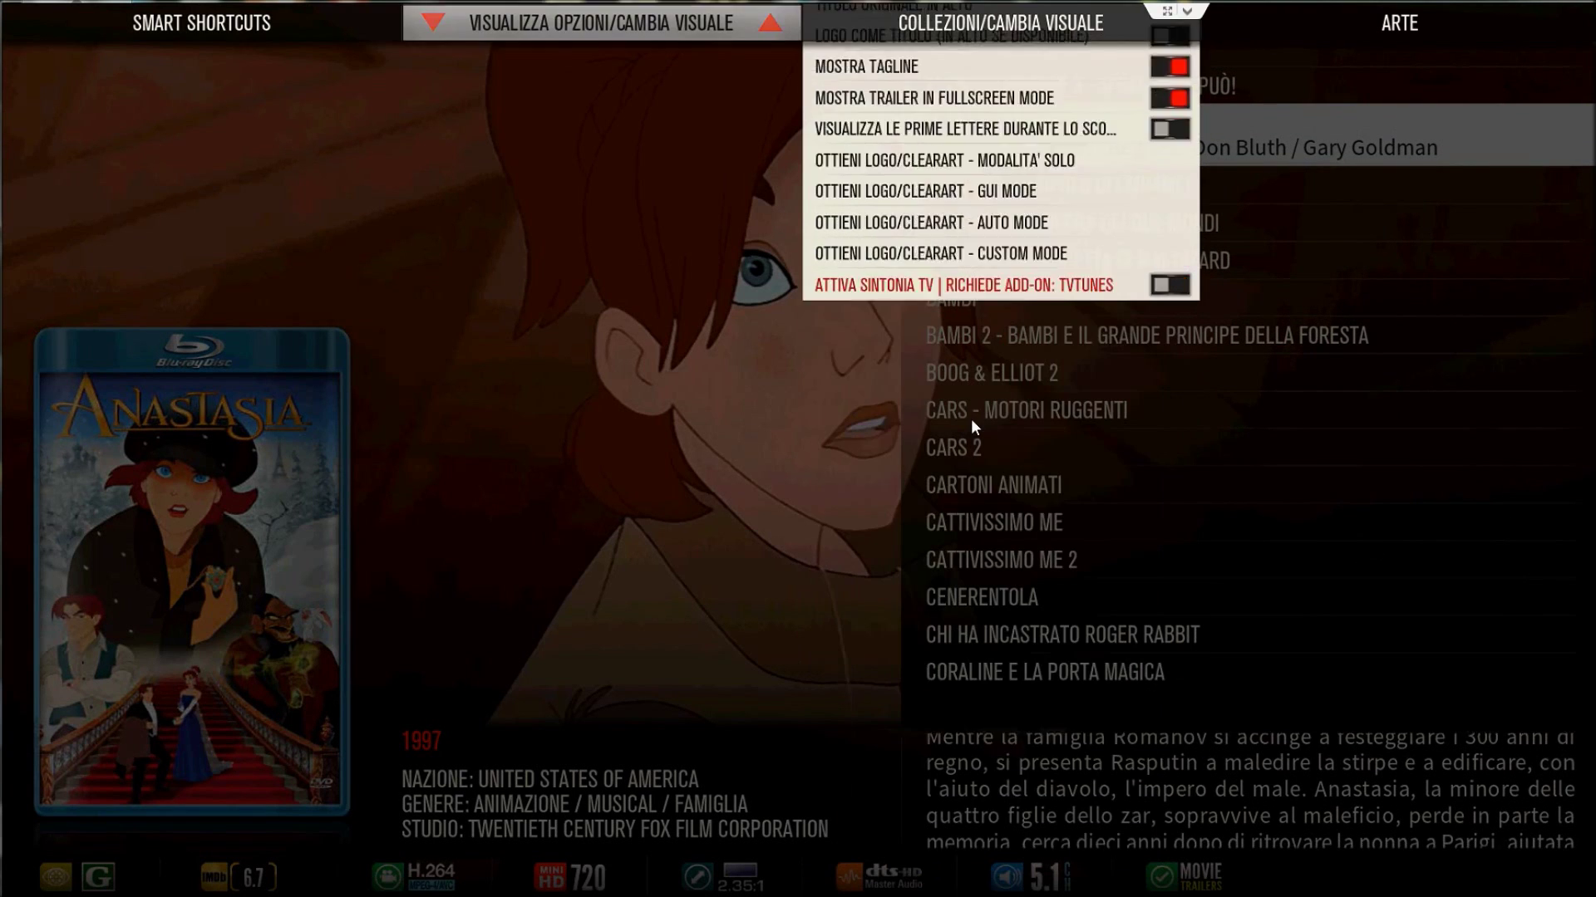
# Look through the film list's remaining view and display options and close them
pyautogui.press('Left')
pyautogui.press('Right')
pyautogui.press('Right')
pyautogui.press('Down')
pyautogui.press('Down')
pyautogui.press('Down')
pyautogui.press('Down')
pyautogui.press('Down')
pyautogui.press('Down')
pyautogui.press('Down')
pyautogui.press('Down')
pyautogui.press('Down')
pyautogui.press('Down')
pyautogui.press('Down')
pyautogui.press('Down')
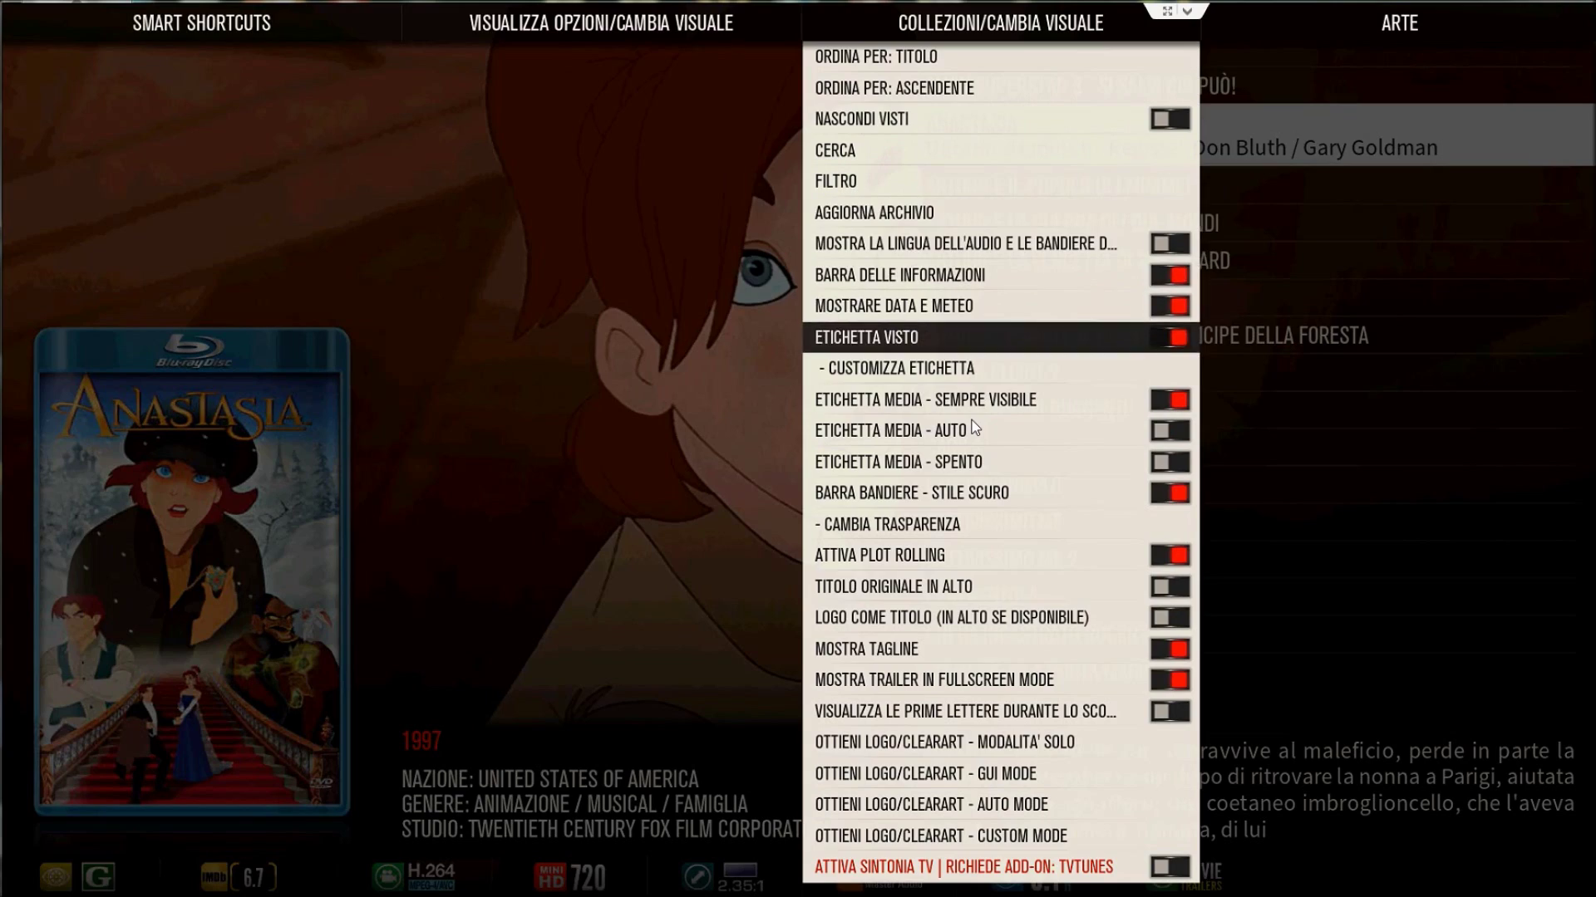
pyautogui.press('Down')
pyautogui.press('Down')
pyautogui.press('Escape')
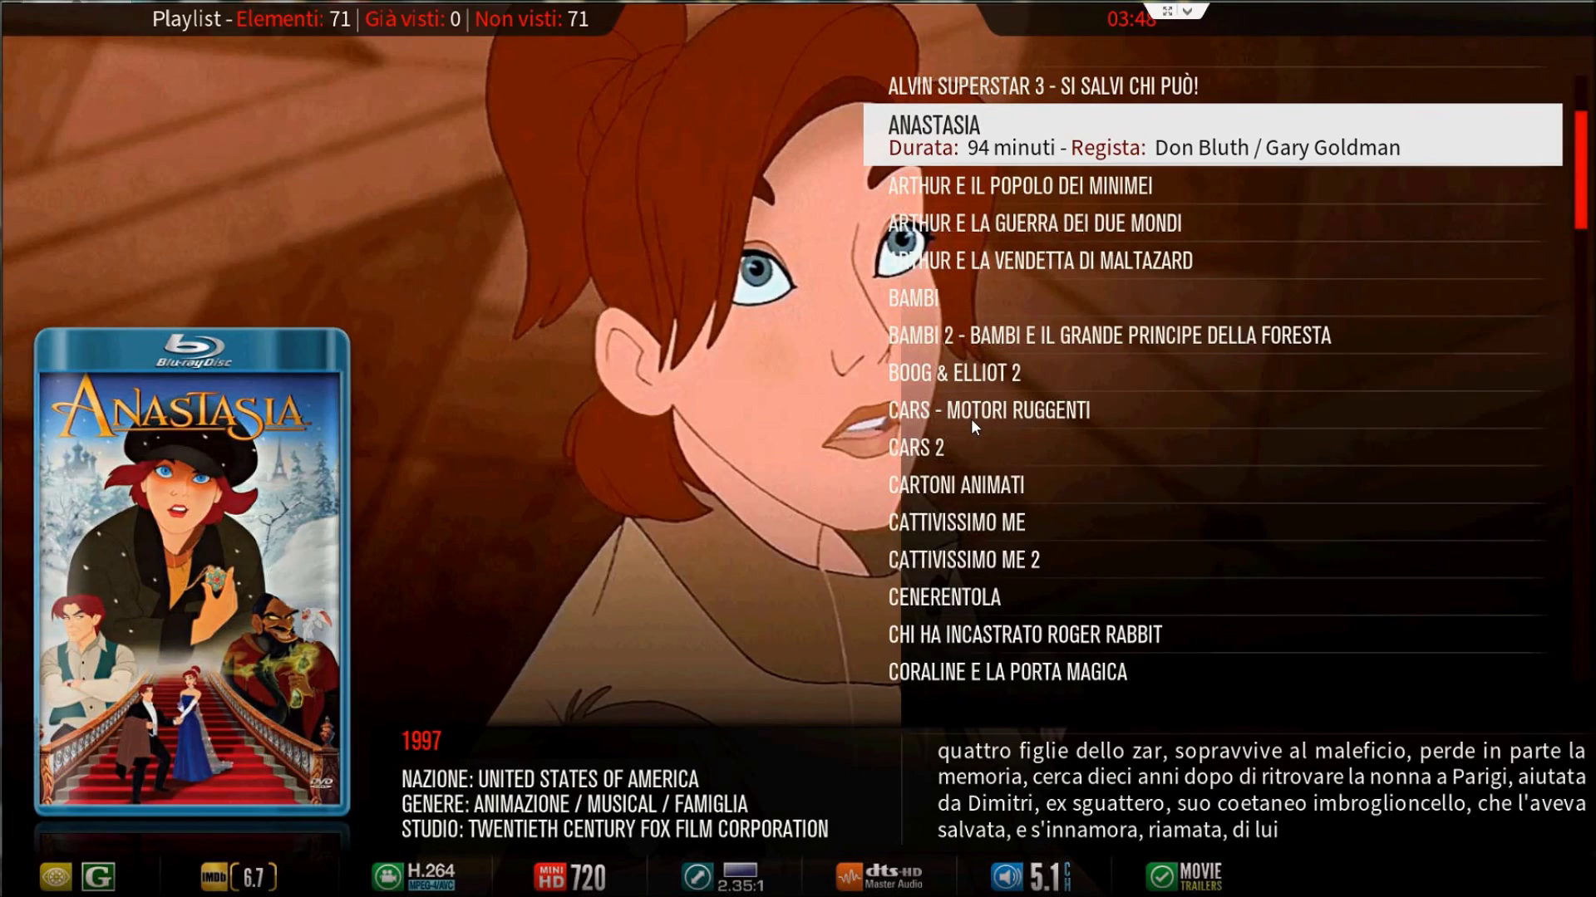
# Return to the home screen and shut down Kodi through the Spegni entry
pyautogui.press('Escape')
pyautogui.press('Left')
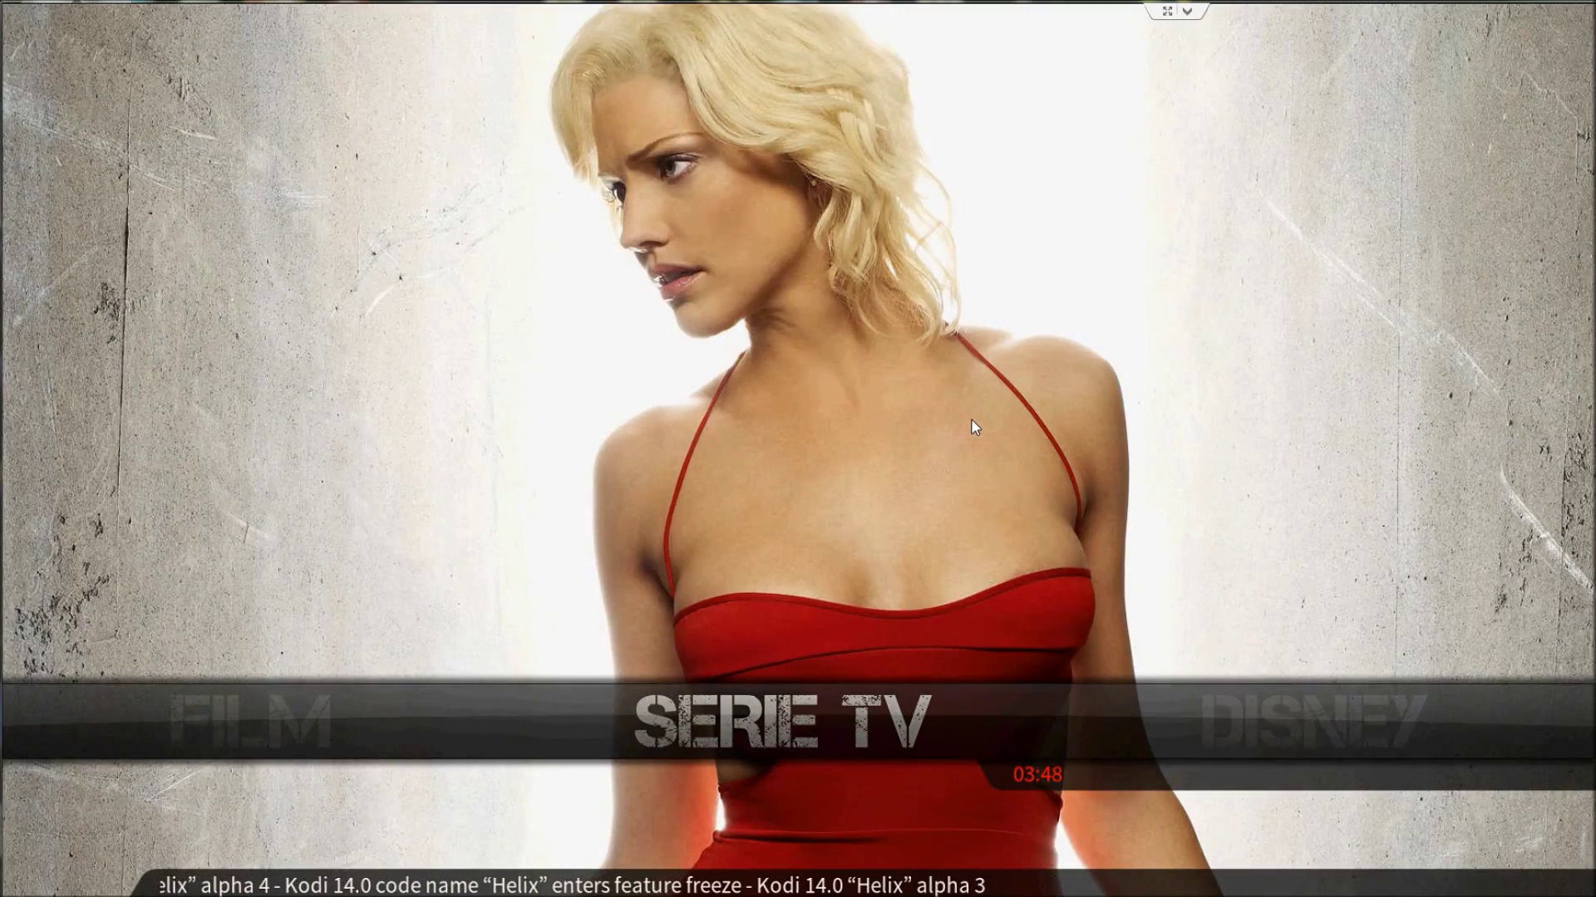
pyautogui.press('Right')
pyautogui.press('Right')
pyautogui.press('Right')
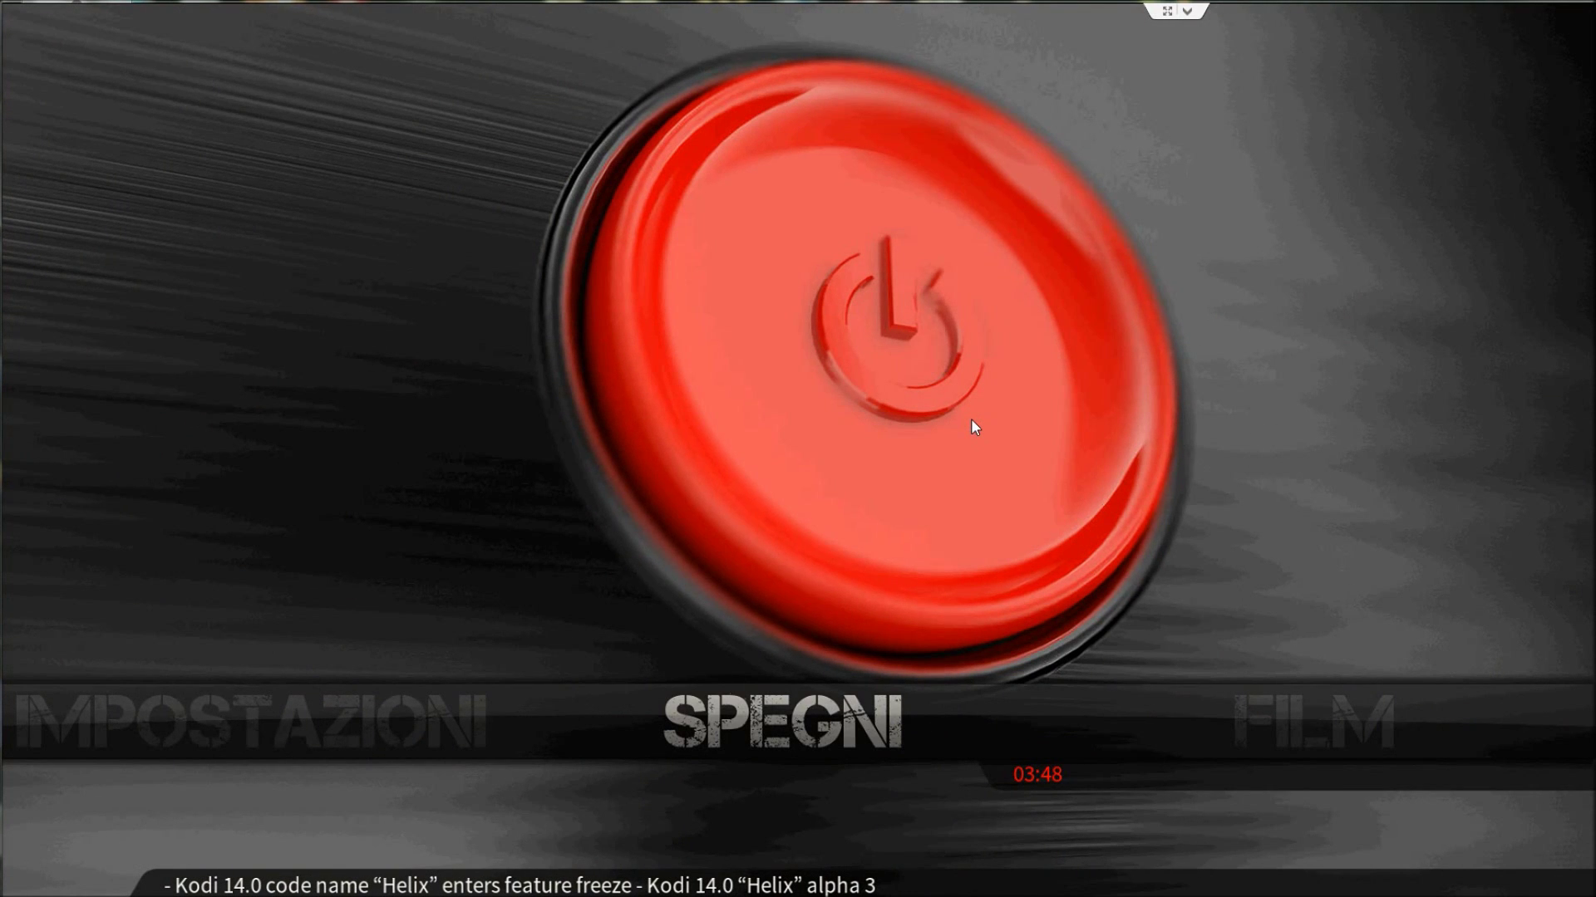
pyautogui.press('Return')
# Switch to File Explorer and look through the folders on Hard disk d (D:) and Hard disk F (F:)
pyautogui.click(23, 884)
pyautogui.click(303, 646)
pyautogui.doubleClick(470, 194)
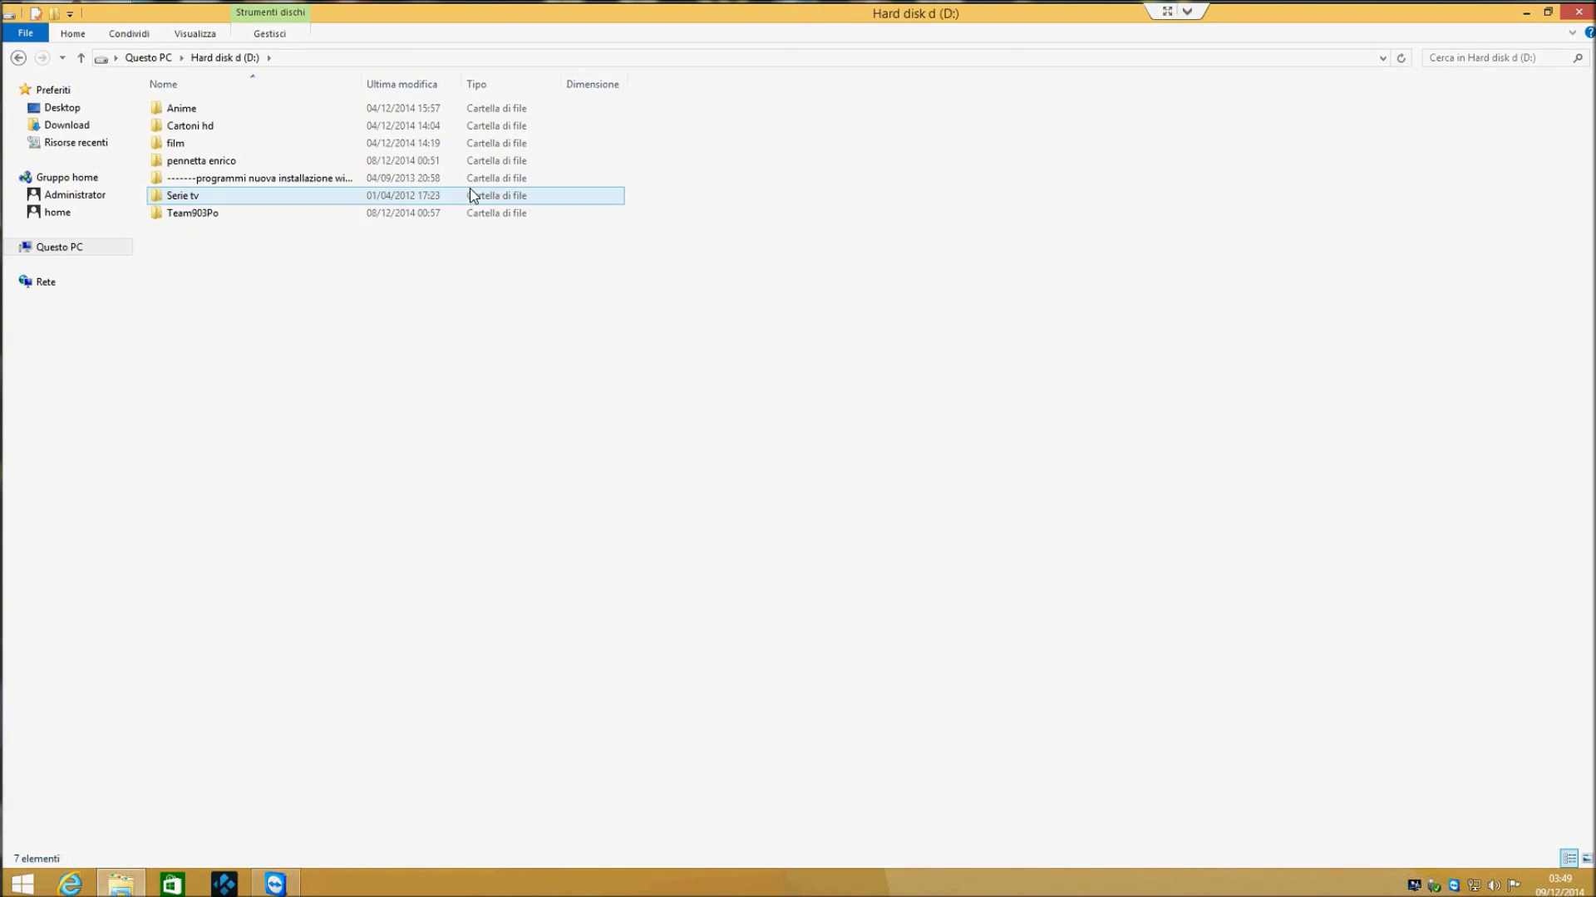
pyautogui.doubleClick(831, 196)
pyautogui.click(223, 111)
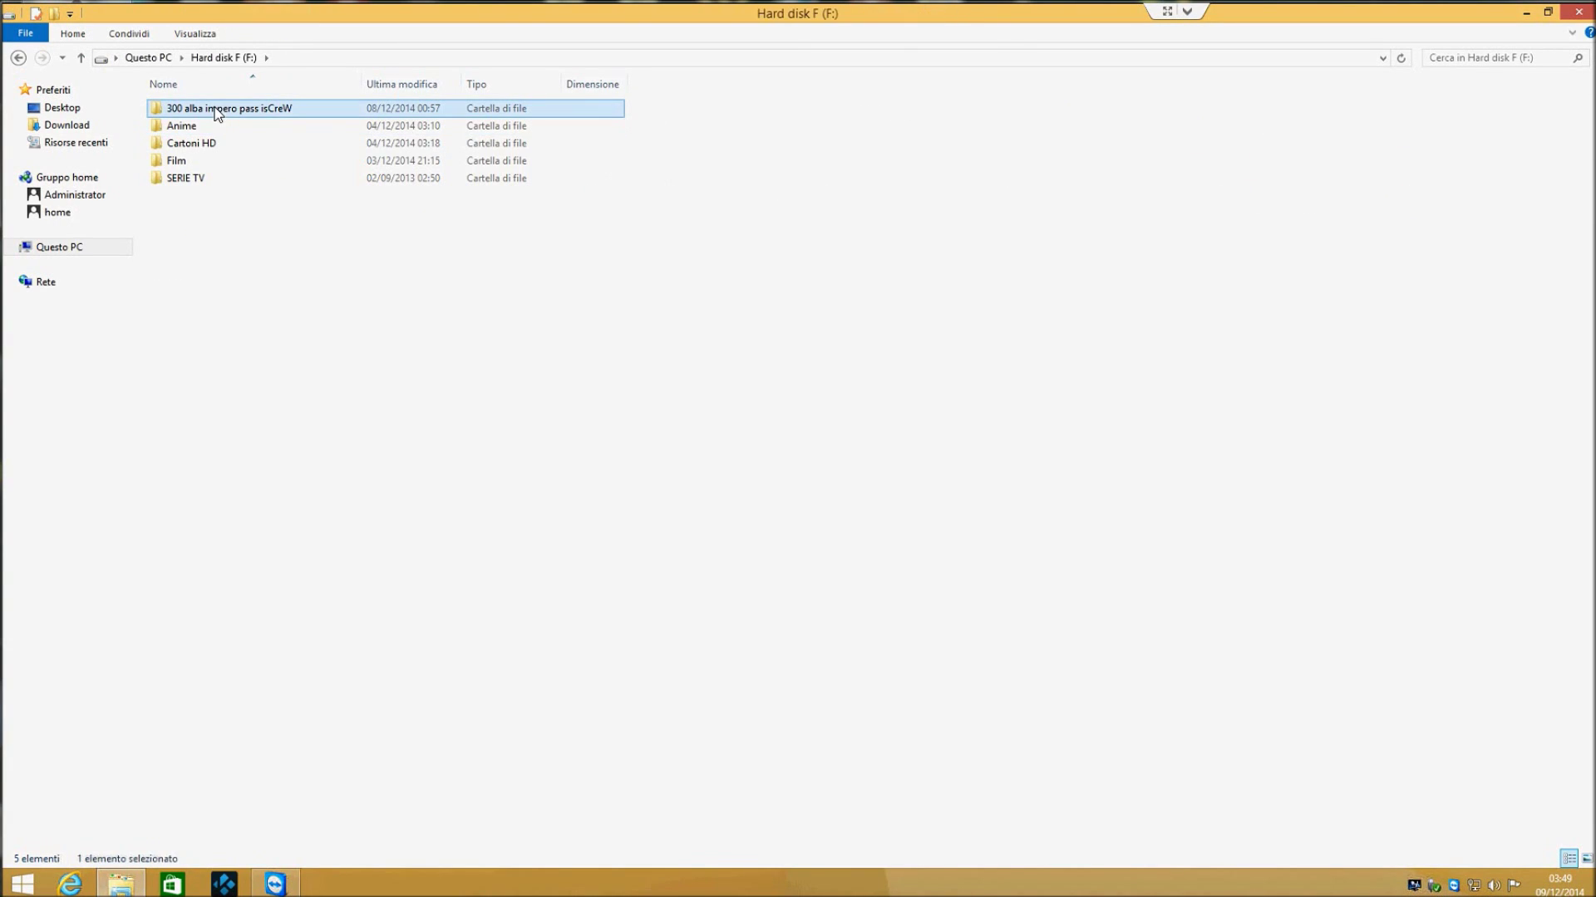
pyautogui.press('BackSpace')
pyautogui.press('BackSpace')
# Look through the programmi nuova installazione windows folders on drives D: and G:
pyautogui.doubleClick(286, 177)
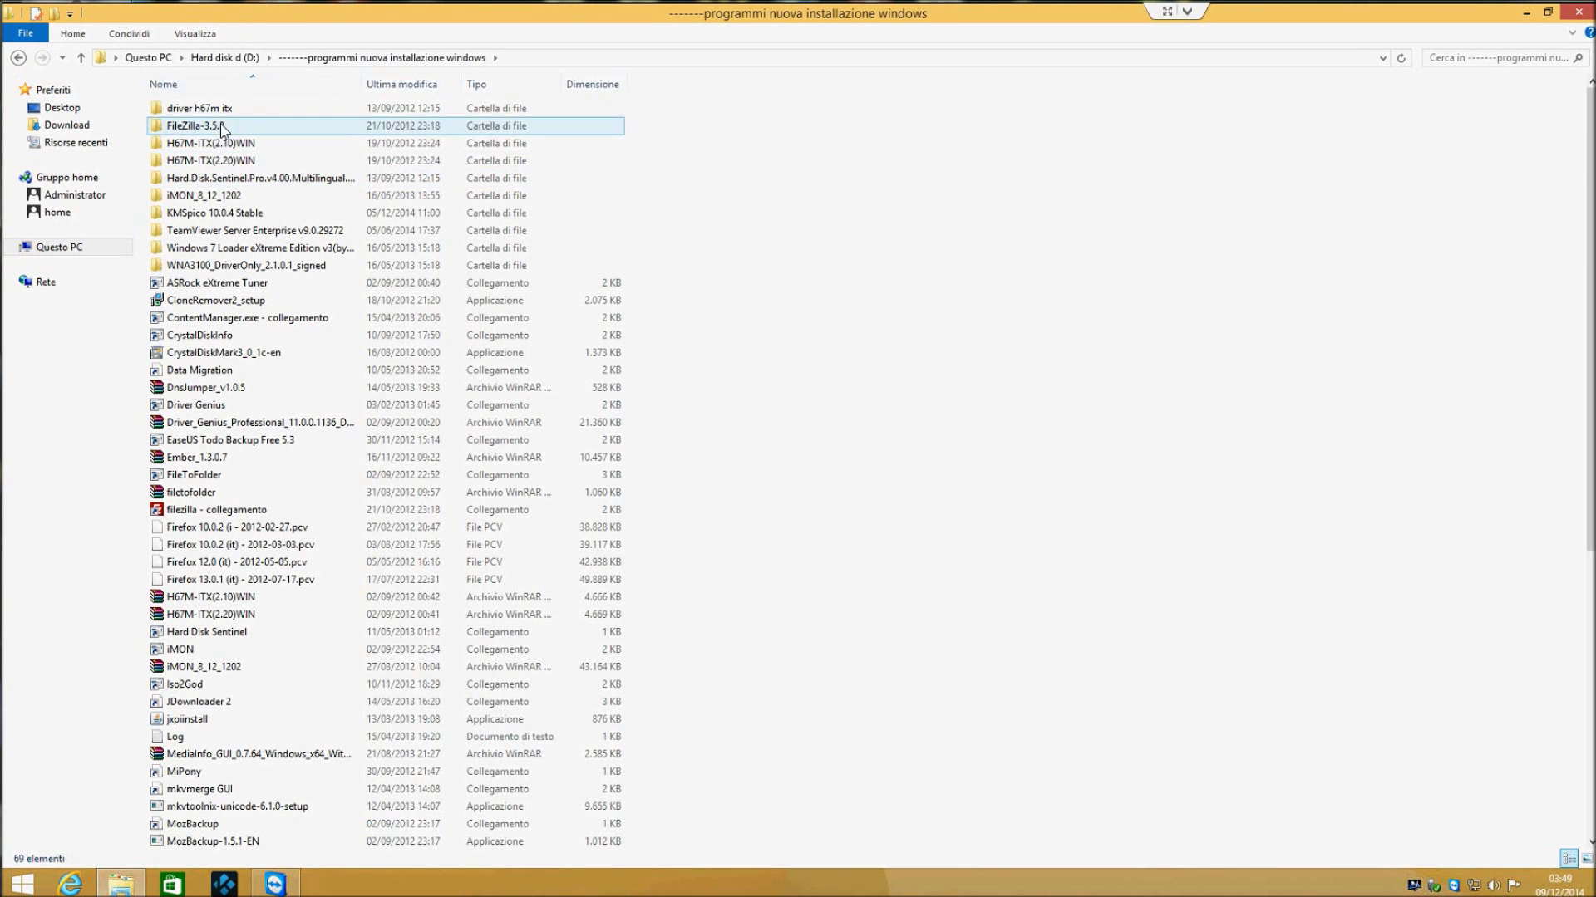
pyautogui.scroll(-1, 229, 399)
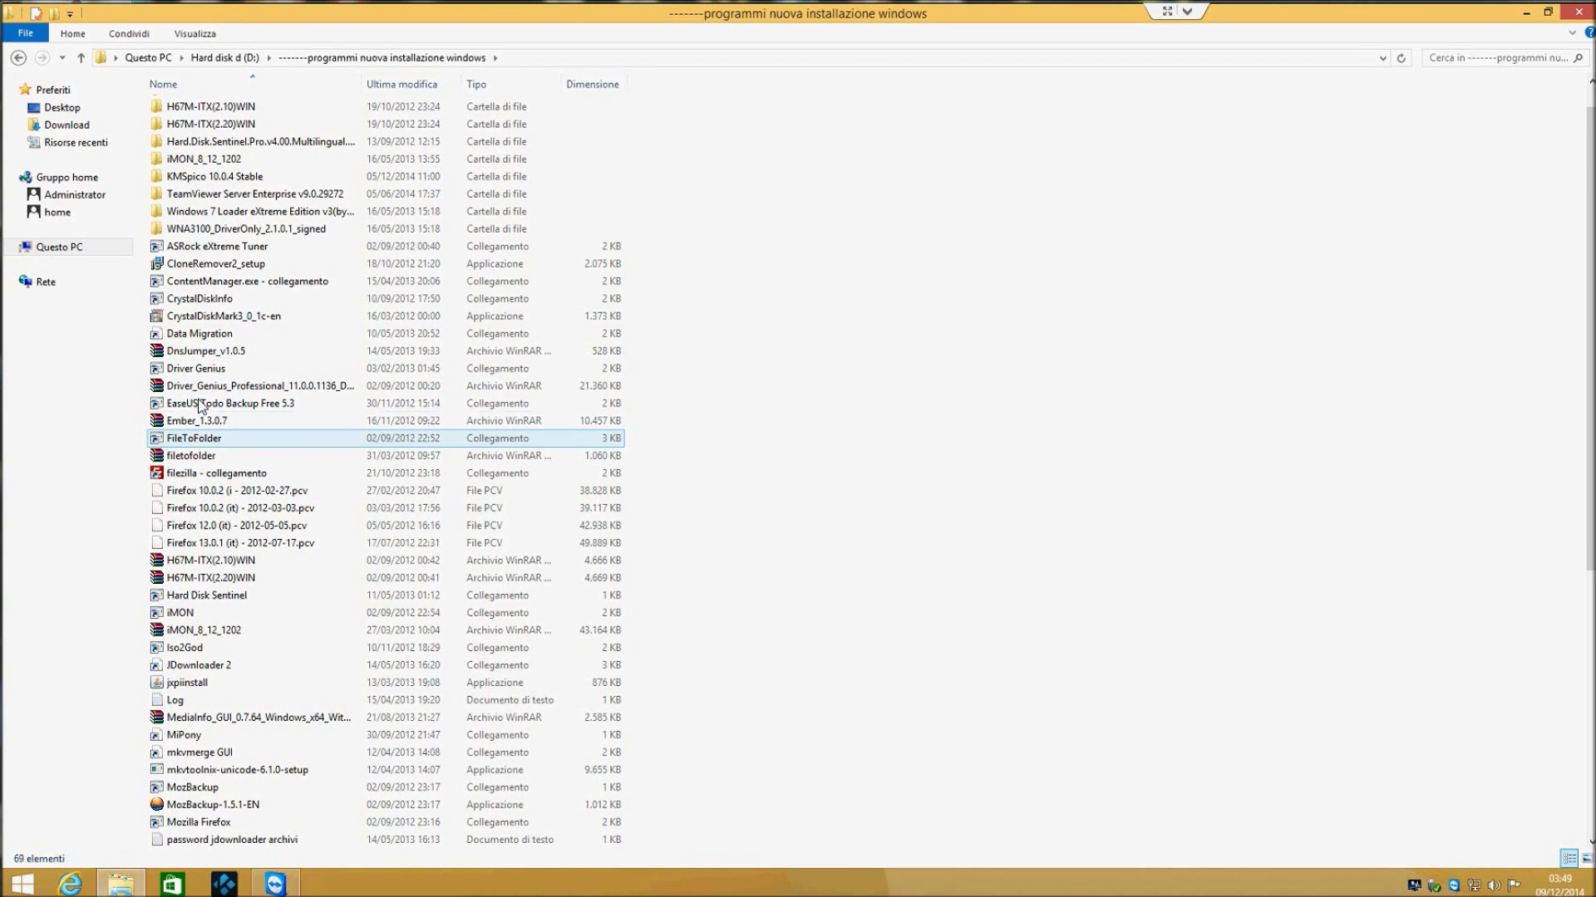
pyautogui.press('BackSpace')
pyautogui.press('BackSpace')
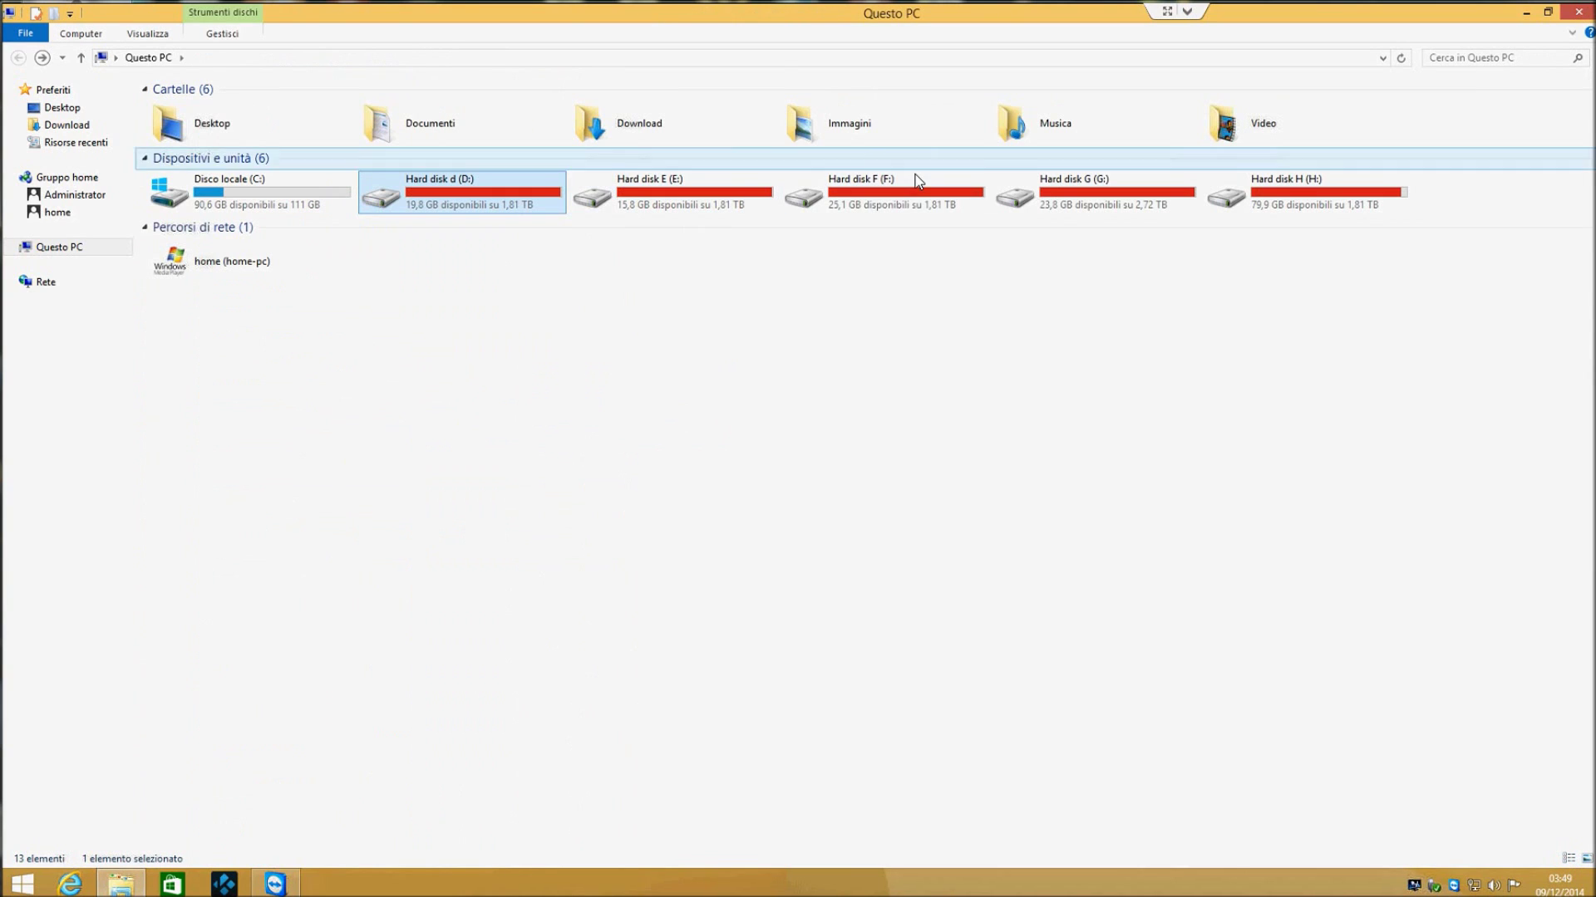
pyautogui.doubleClick(1025, 199)
pyautogui.doubleClick(253, 198)
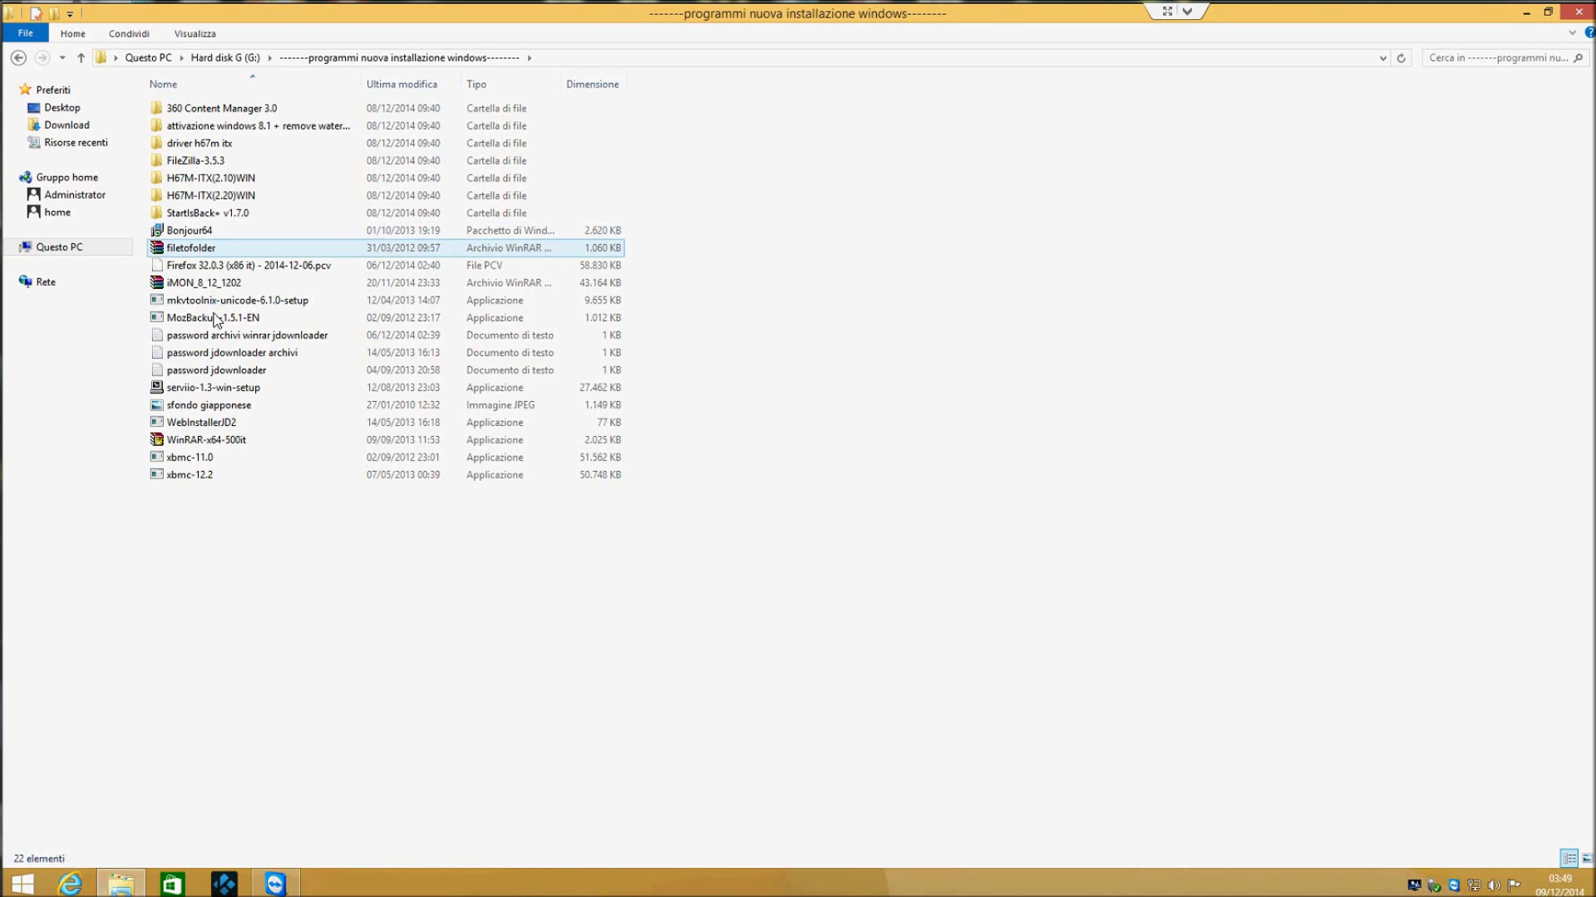
pyautogui.press('BackSpace')
pyautogui.press('BackSpace')
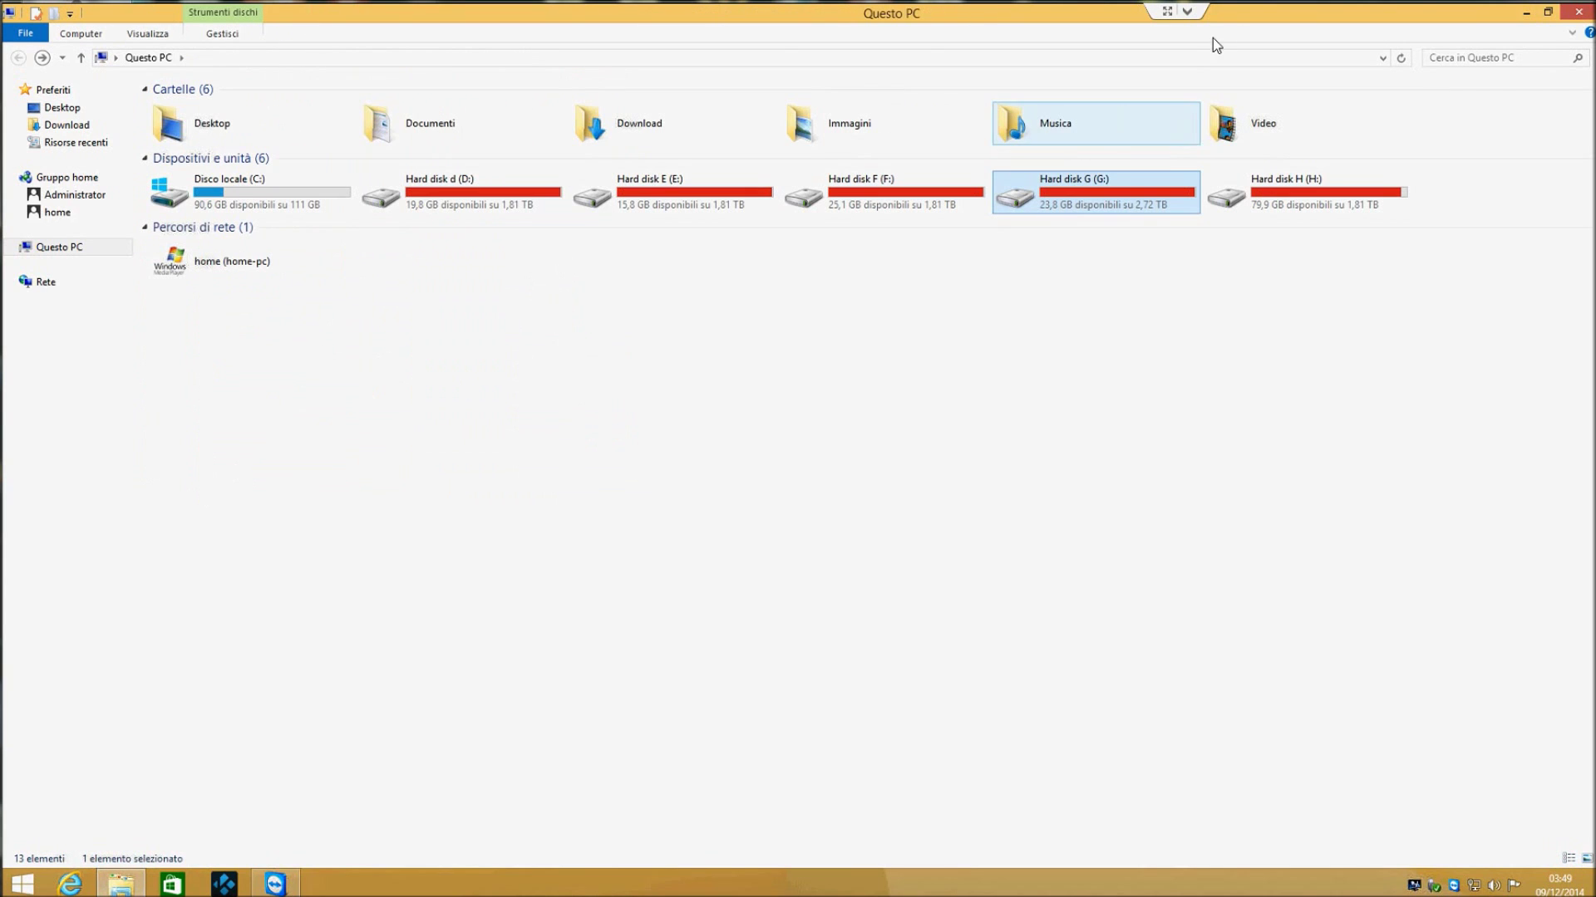
# Search Questo PC for filebot and launch the FileBot-setup application
pyautogui.click(1432, 62)
pyautogui.write('filebot')
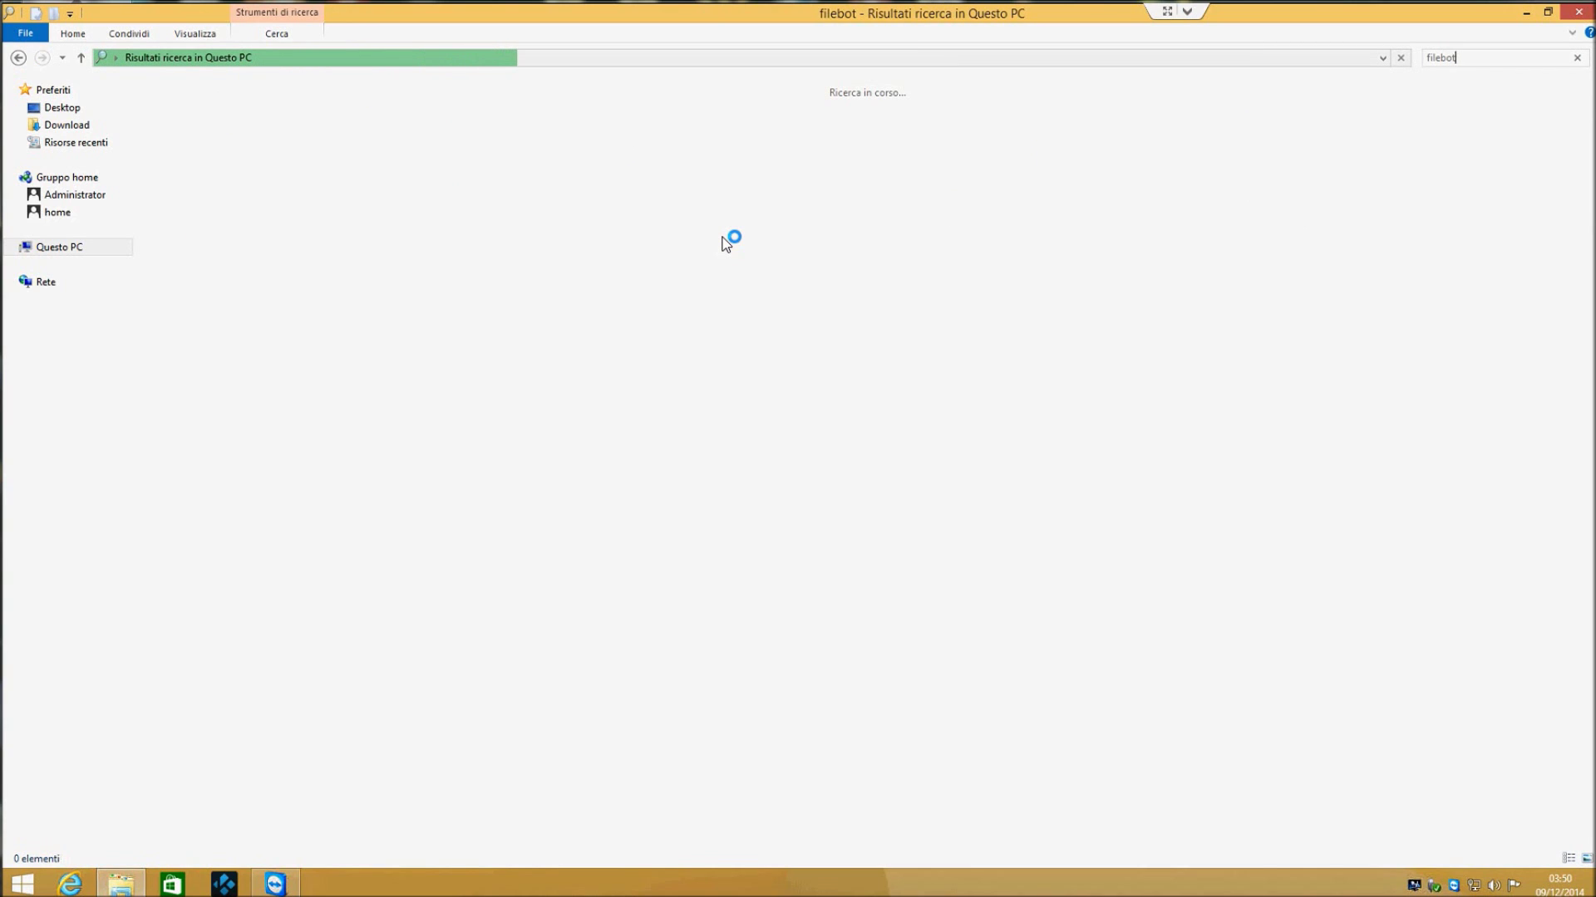
pyautogui.doubleClick(237, 96)
pyautogui.click(831, 462)
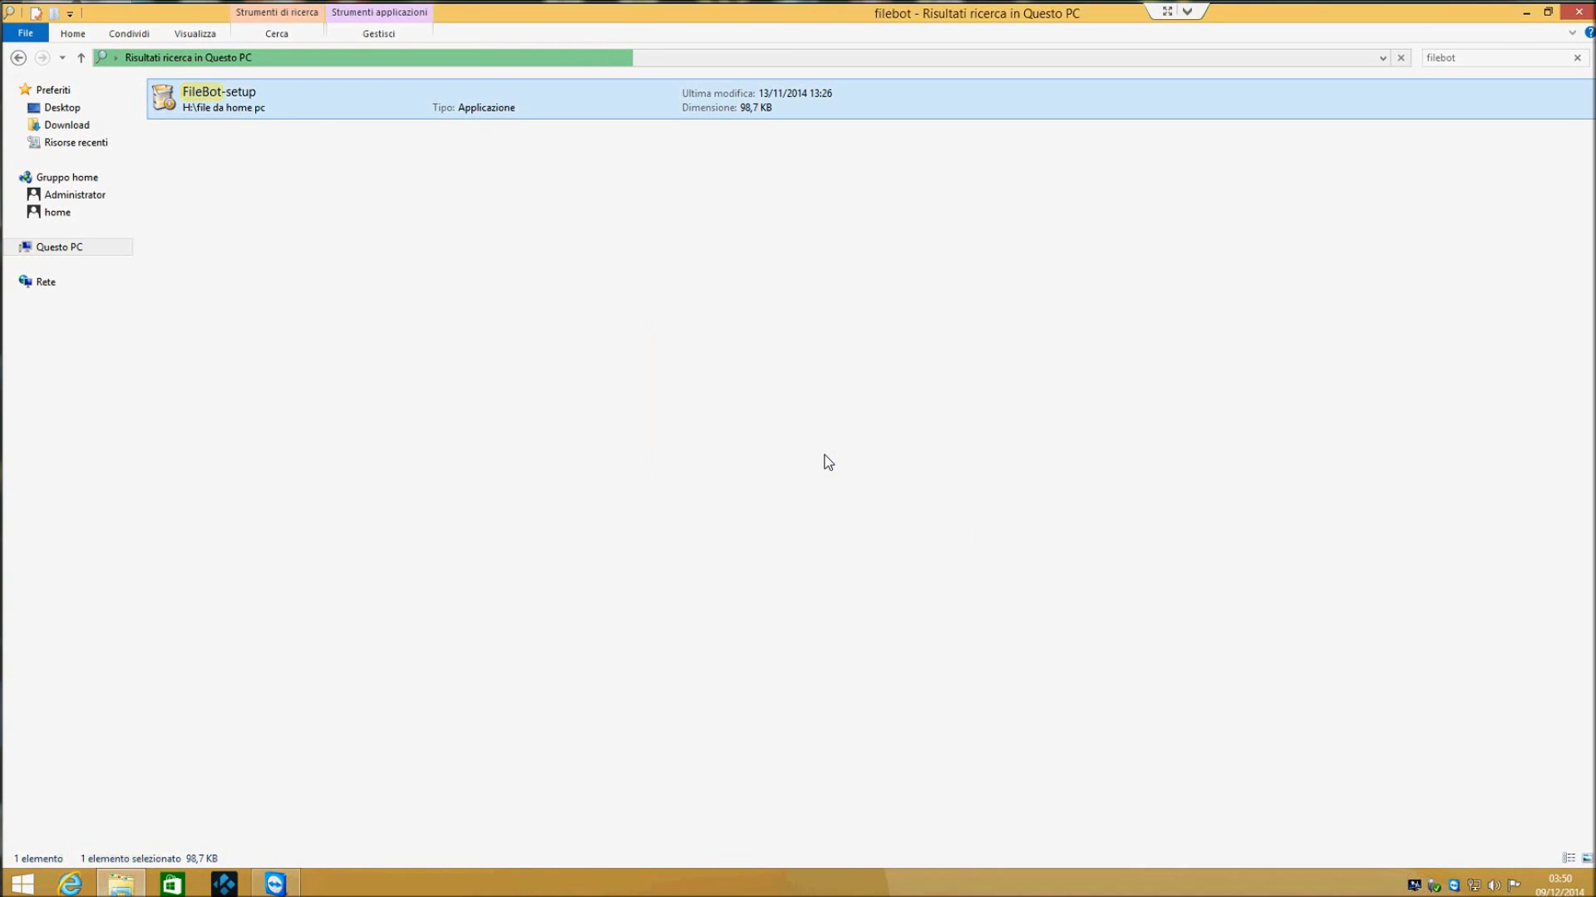
pyautogui.click(896, 580)
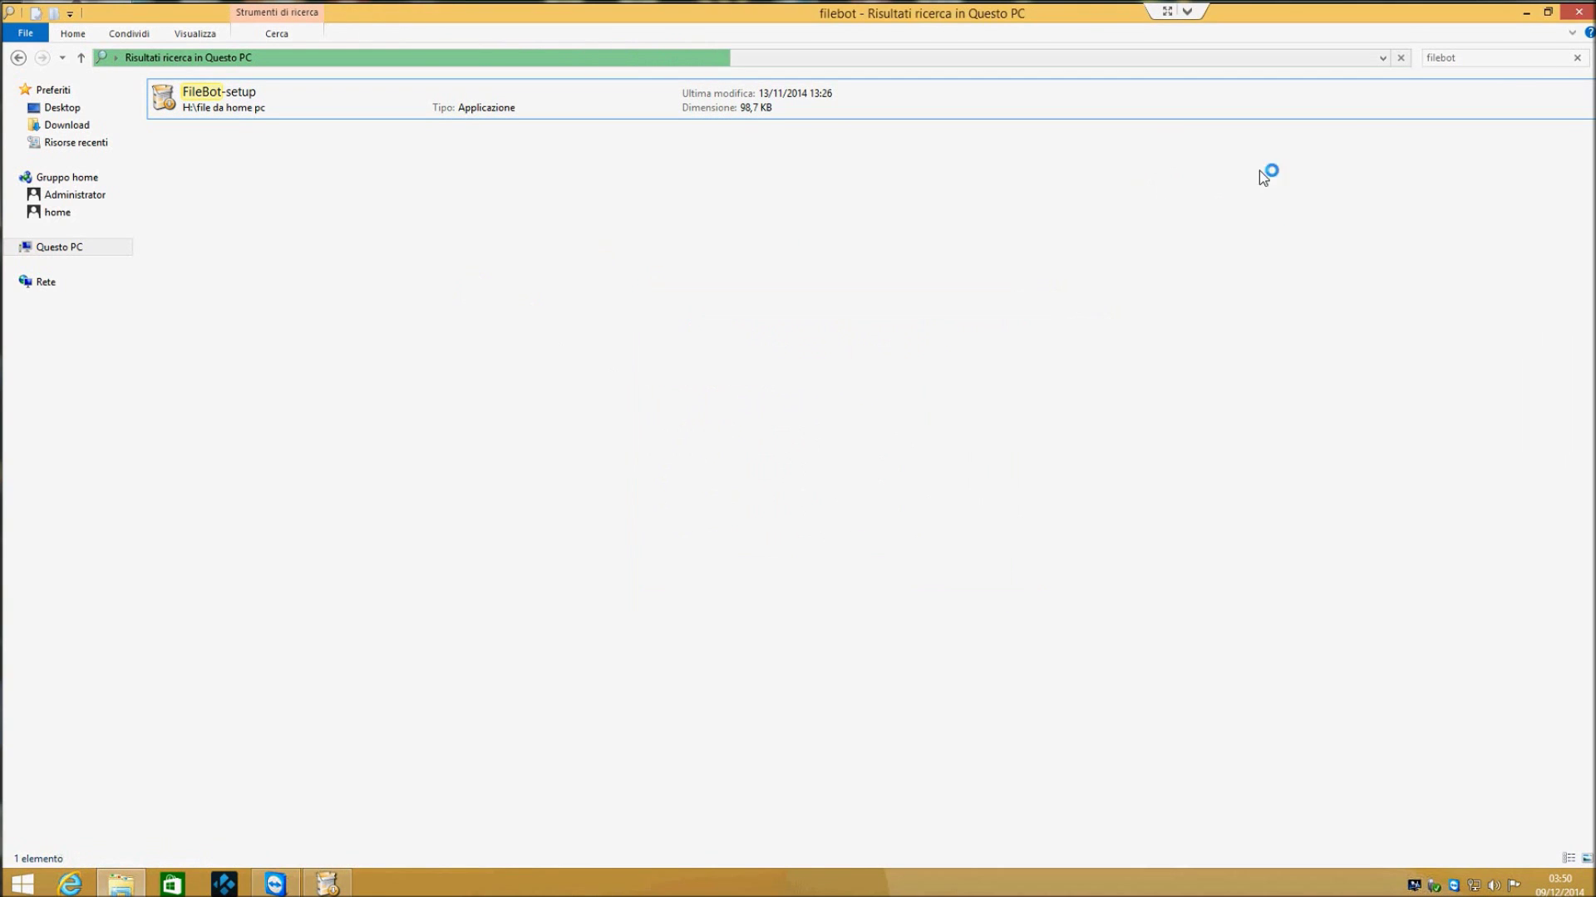
# Close the search results and open Hard disk F (F:) through Questo PC
pyautogui.click(1576, 15)
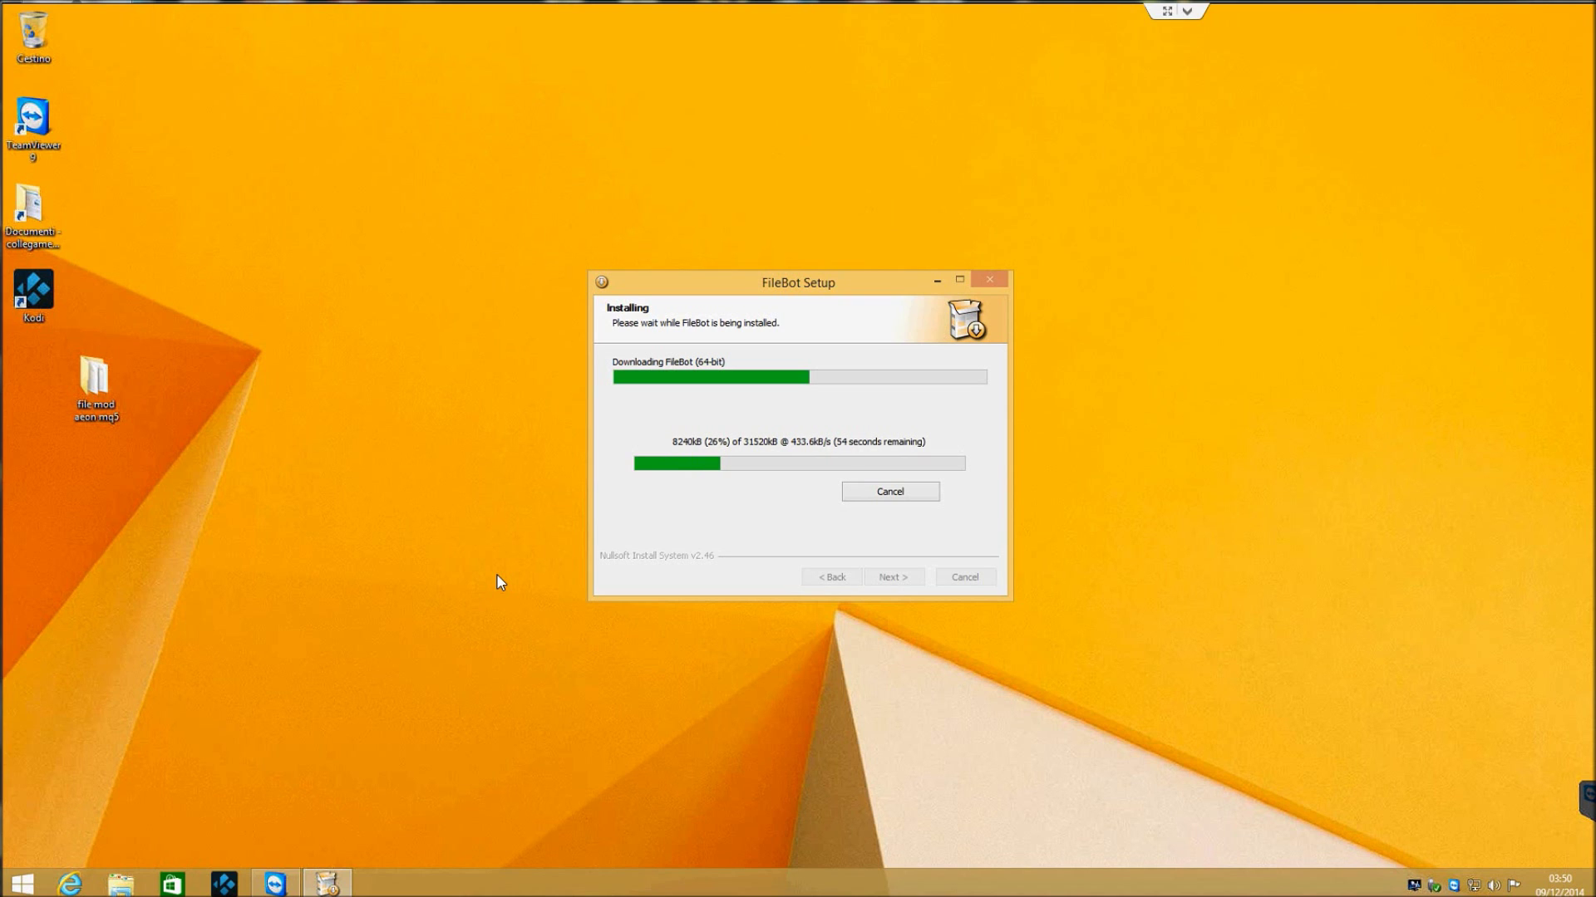
pyautogui.press('super')
pyautogui.click(266, 626)
pyautogui.doubleClick(635, 184)
pyautogui.press('BackSpace')
pyautogui.doubleClick(851, 199)
# Rename the 300 alba impero pass isCreW folder as 300 alba impero
pyautogui.click(193, 111)
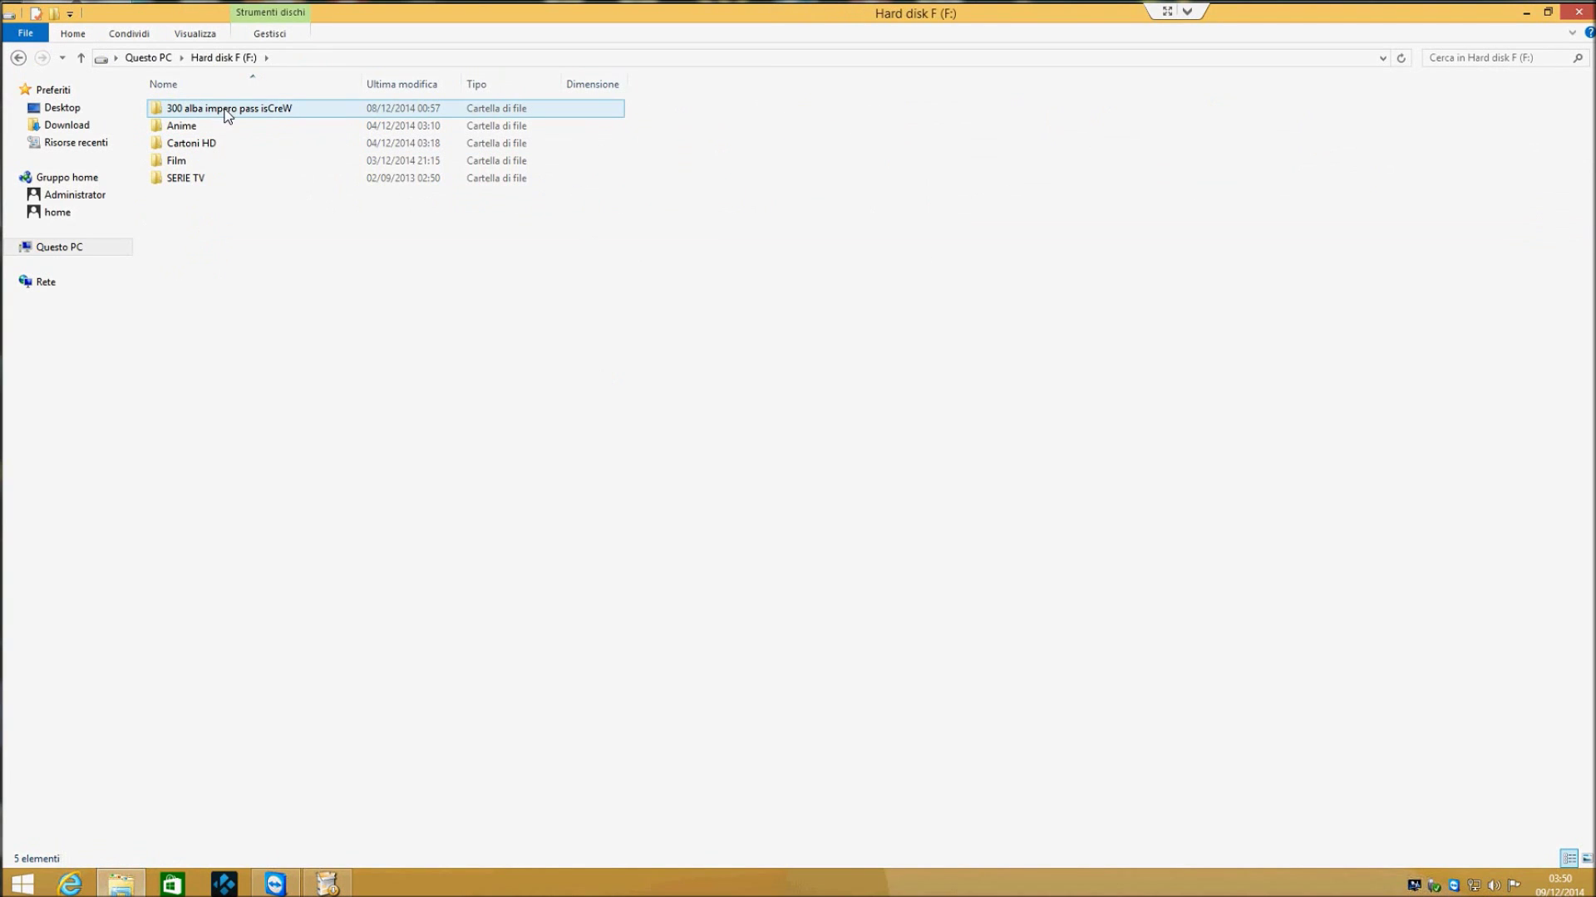
pyautogui.click(249, 110)
pyautogui.click(252, 108)
pyautogui.hotkey('shift', 'End')
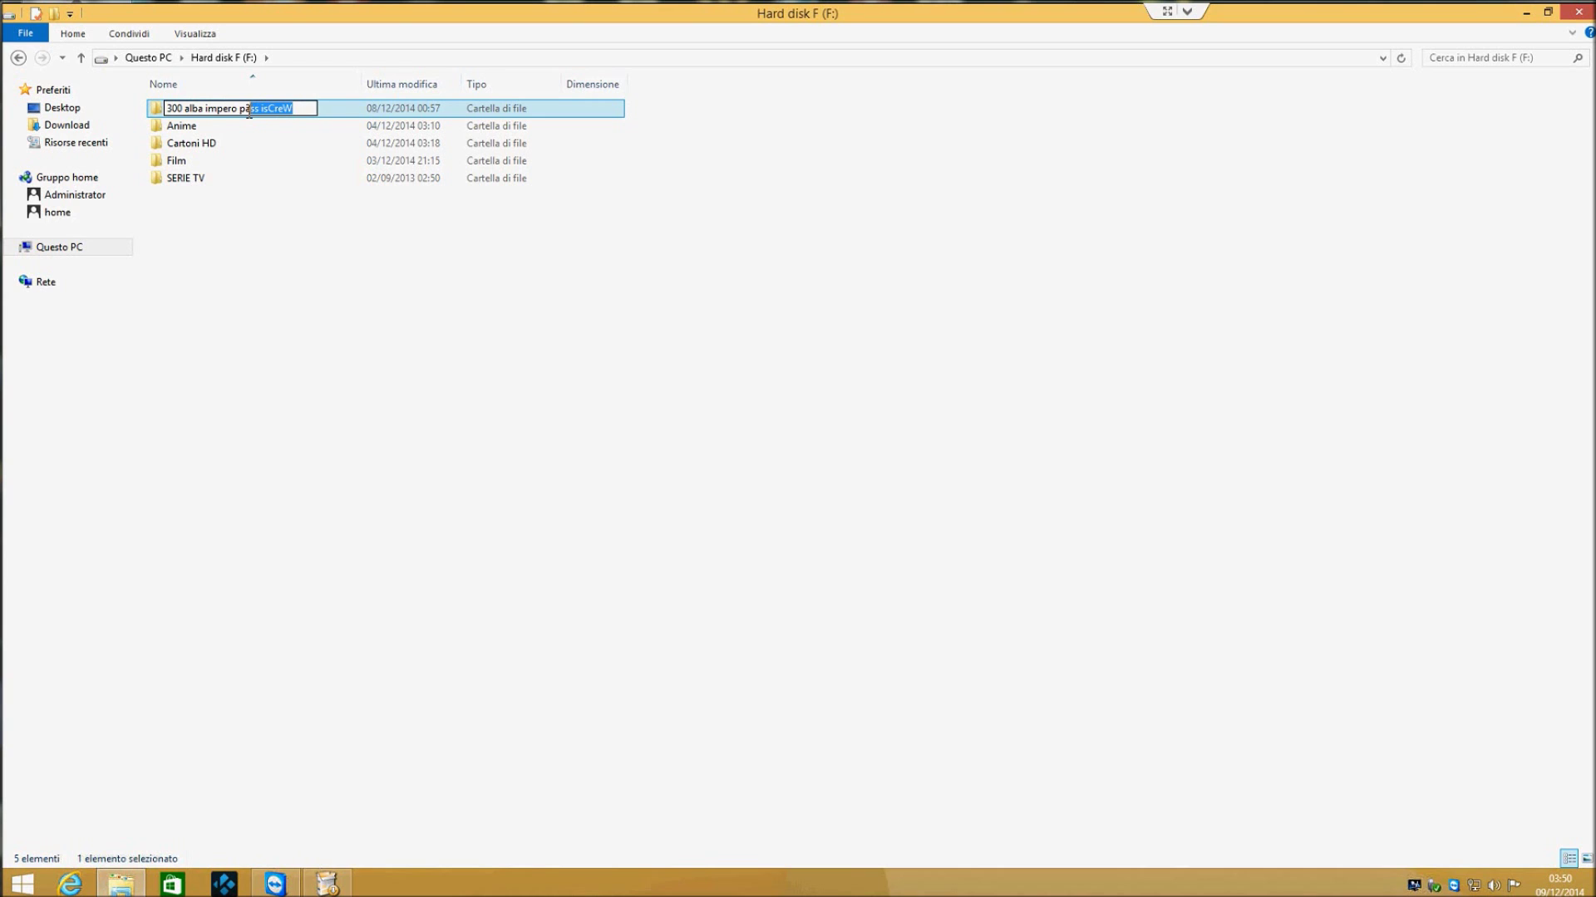
pyautogui.press('BackSpace')
pyautogui.press('Return')
# Look inside the 300 alba impero folder, return to Hard disk F (F:) and close the window
pyautogui.doubleClick(205, 113)
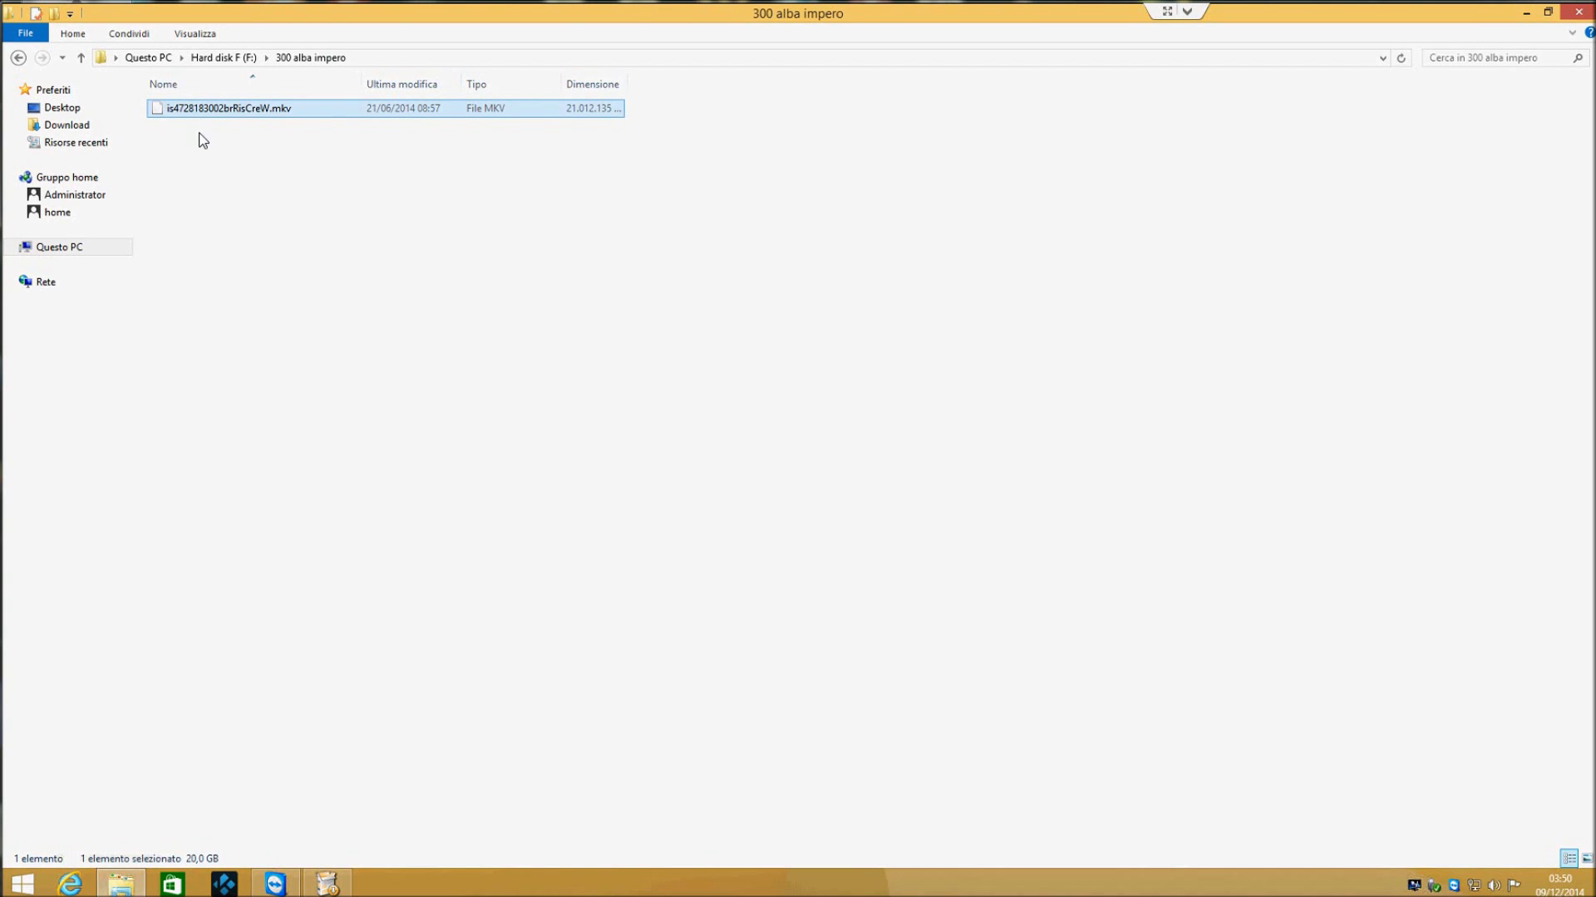
pyautogui.press('BackSpace')
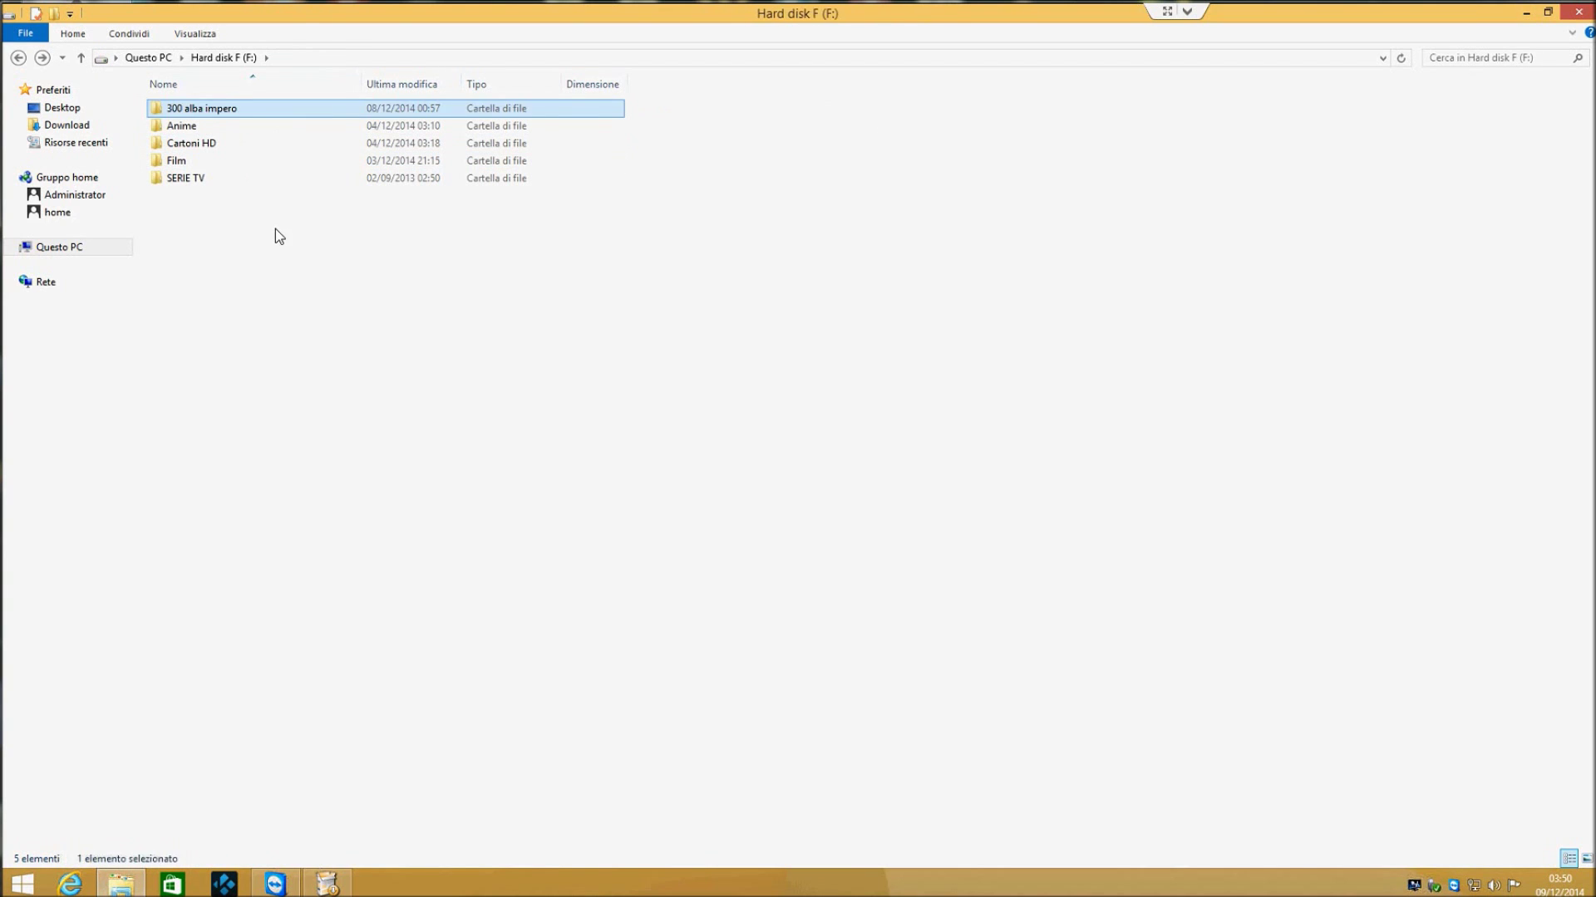
pyautogui.click(276, 233)
pyautogui.click(1576, 13)
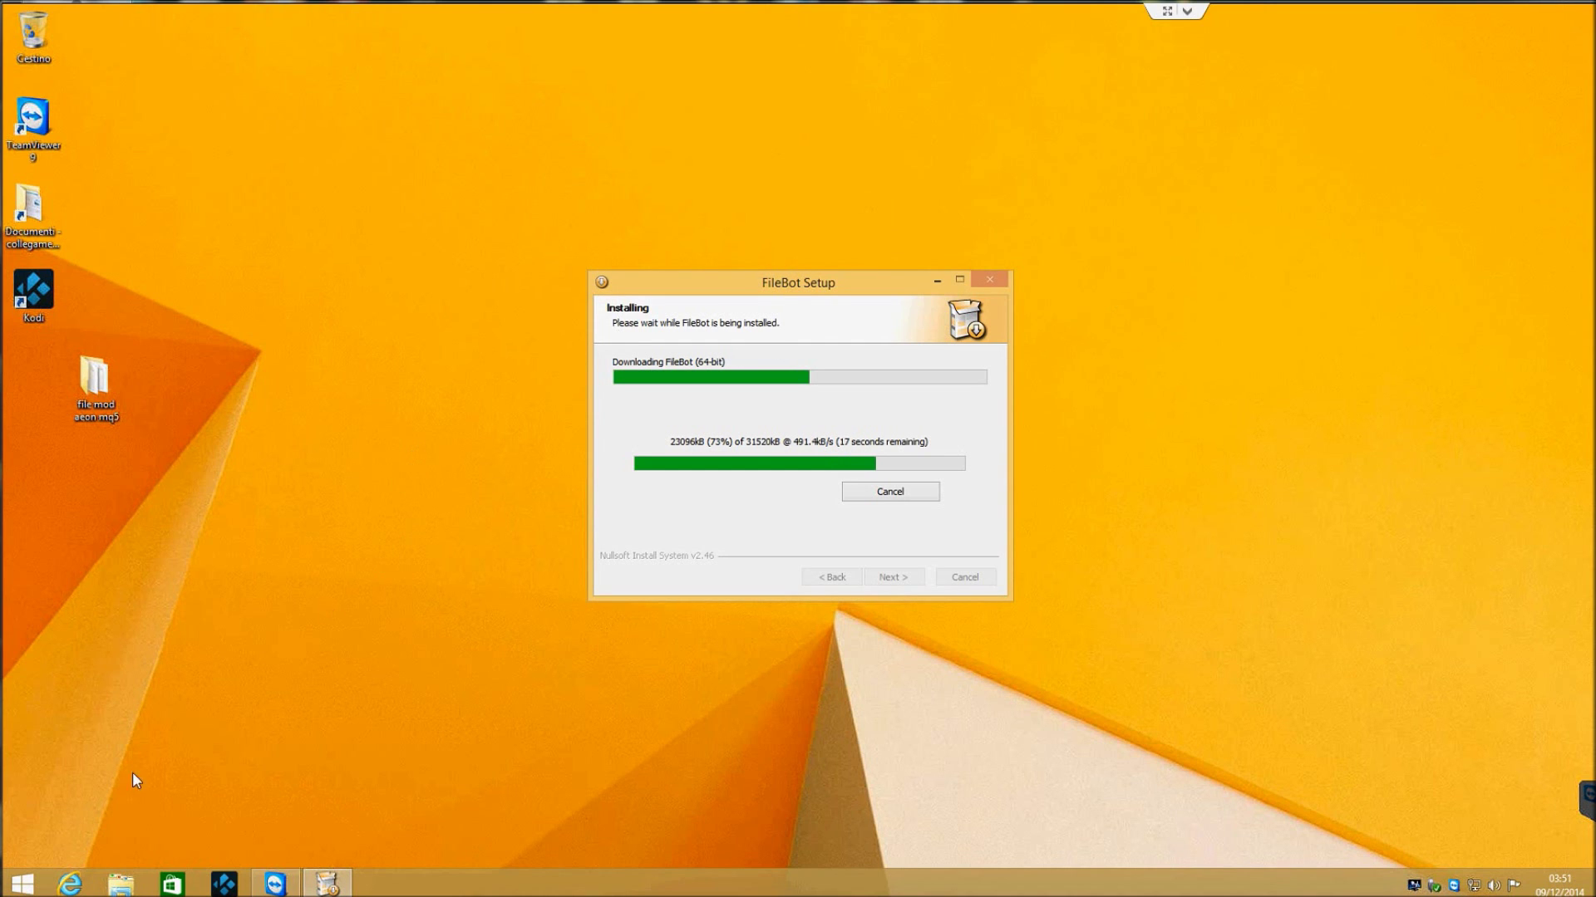
# Create a new text document on the desktop, open it and write "rinominazione file con filebot"
pyautogui.click(22, 883)
pyautogui.rightClick(309, 551)
pyautogui.moveTo(347, 727)
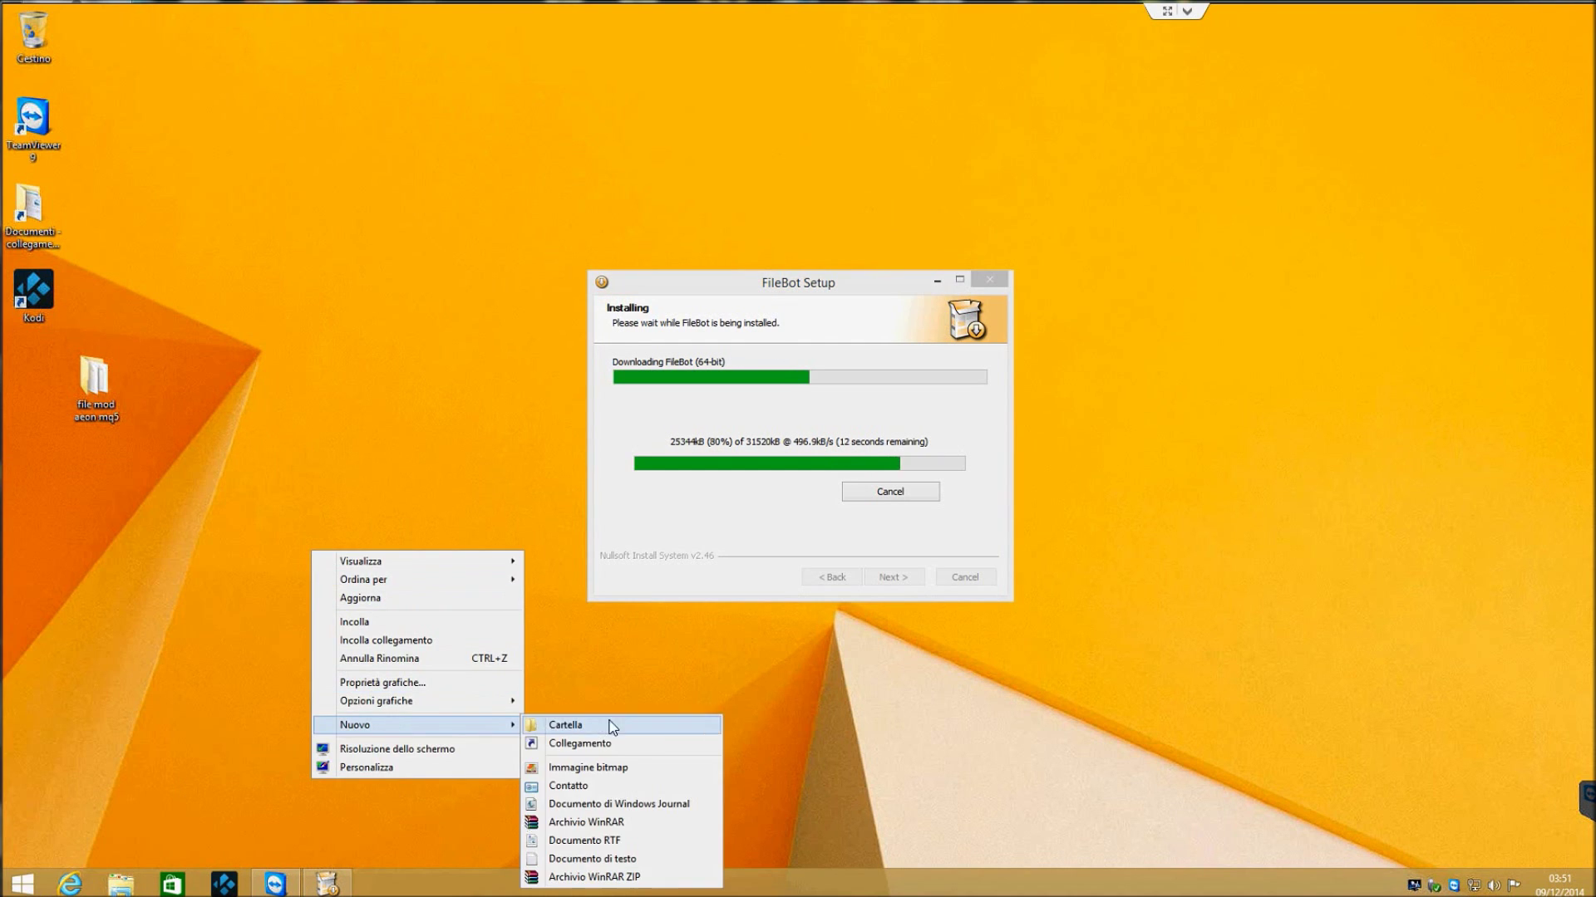
pyautogui.click(569, 862)
pyautogui.doubleClick(363, 532)
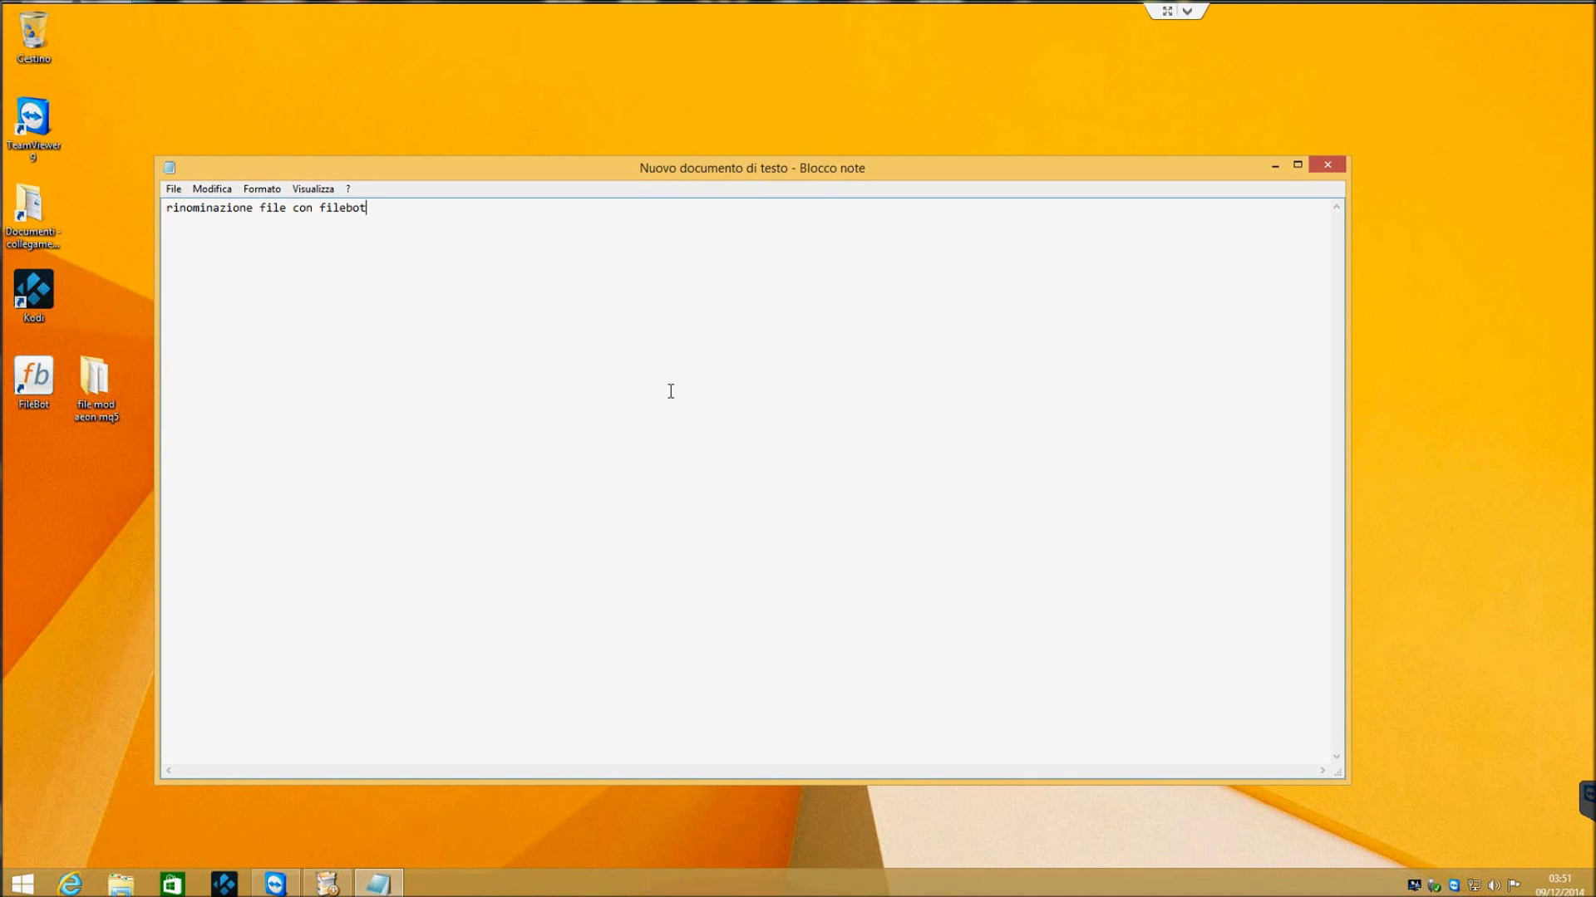
# Finish the FileBot installation and minimise the Notepad note
pyautogui.click(326, 883)
pyautogui.click(890, 577)
pyautogui.click(1275, 167)
# Try to launch FileBot, proceed to Oracle's Java SE downloads and accept the license agreement for Java SE Development Kit 8u25
pyautogui.doubleClick(36, 386)
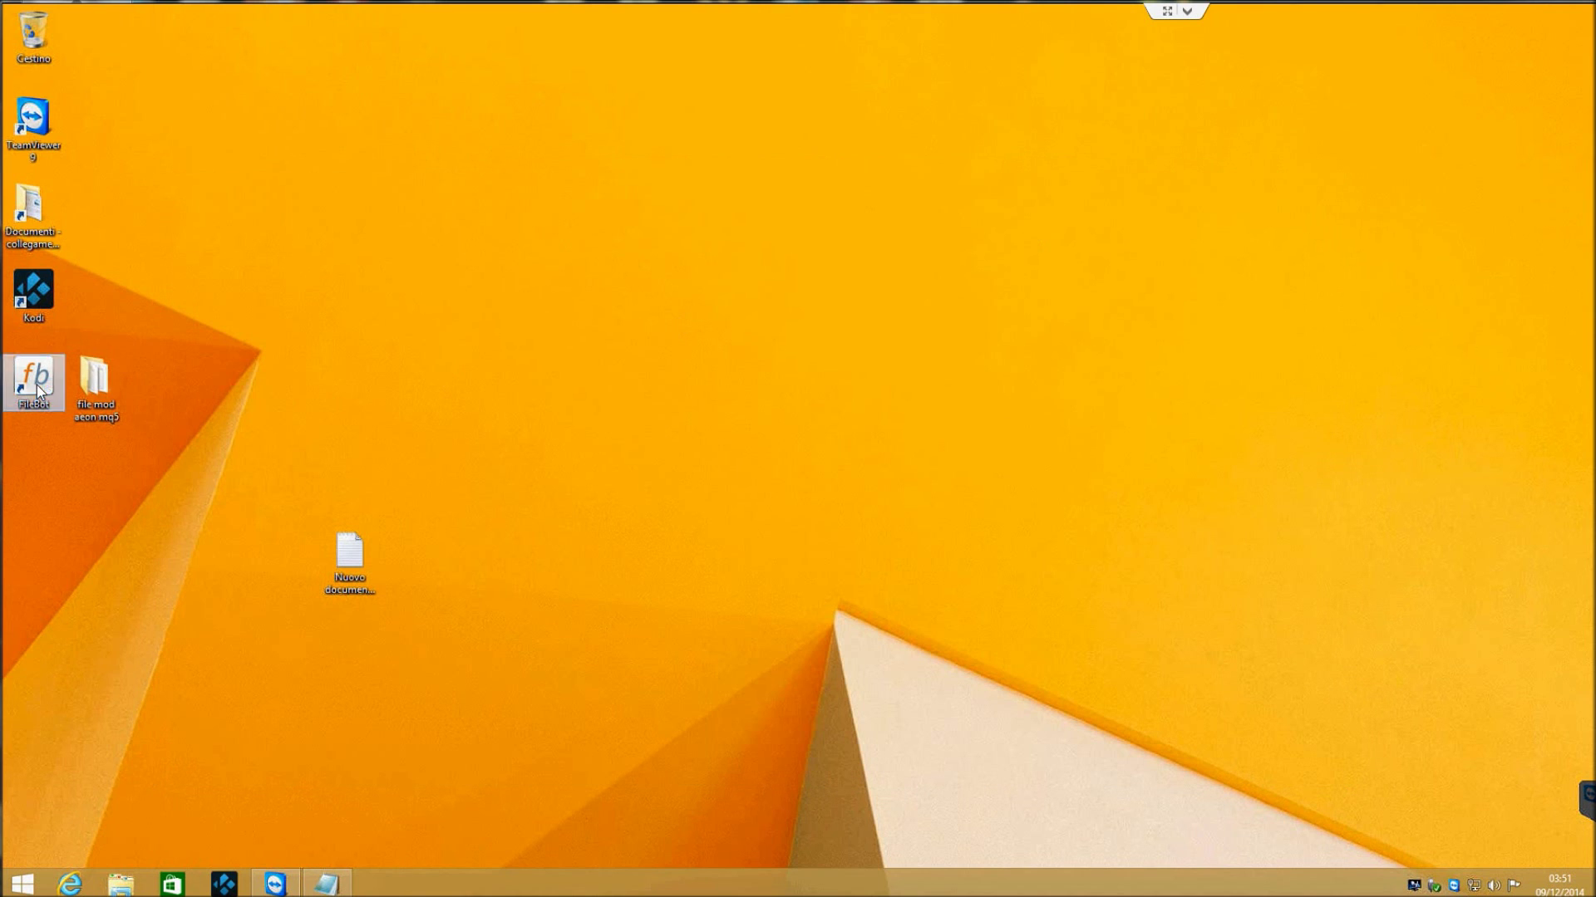
pyautogui.click(909, 497)
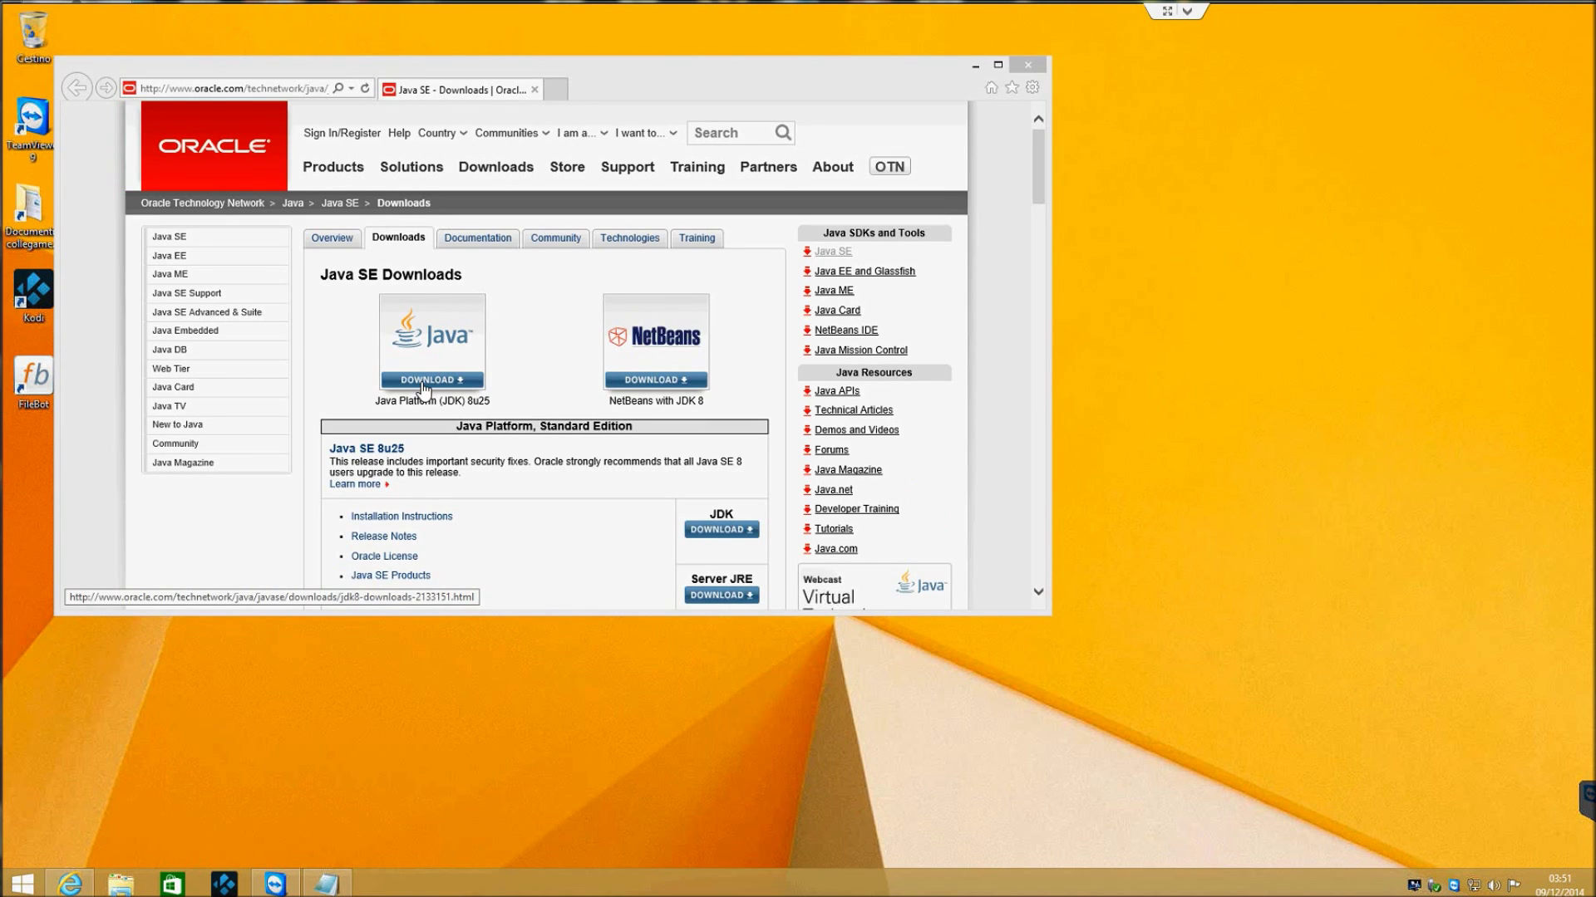
pyautogui.click(718, 532)
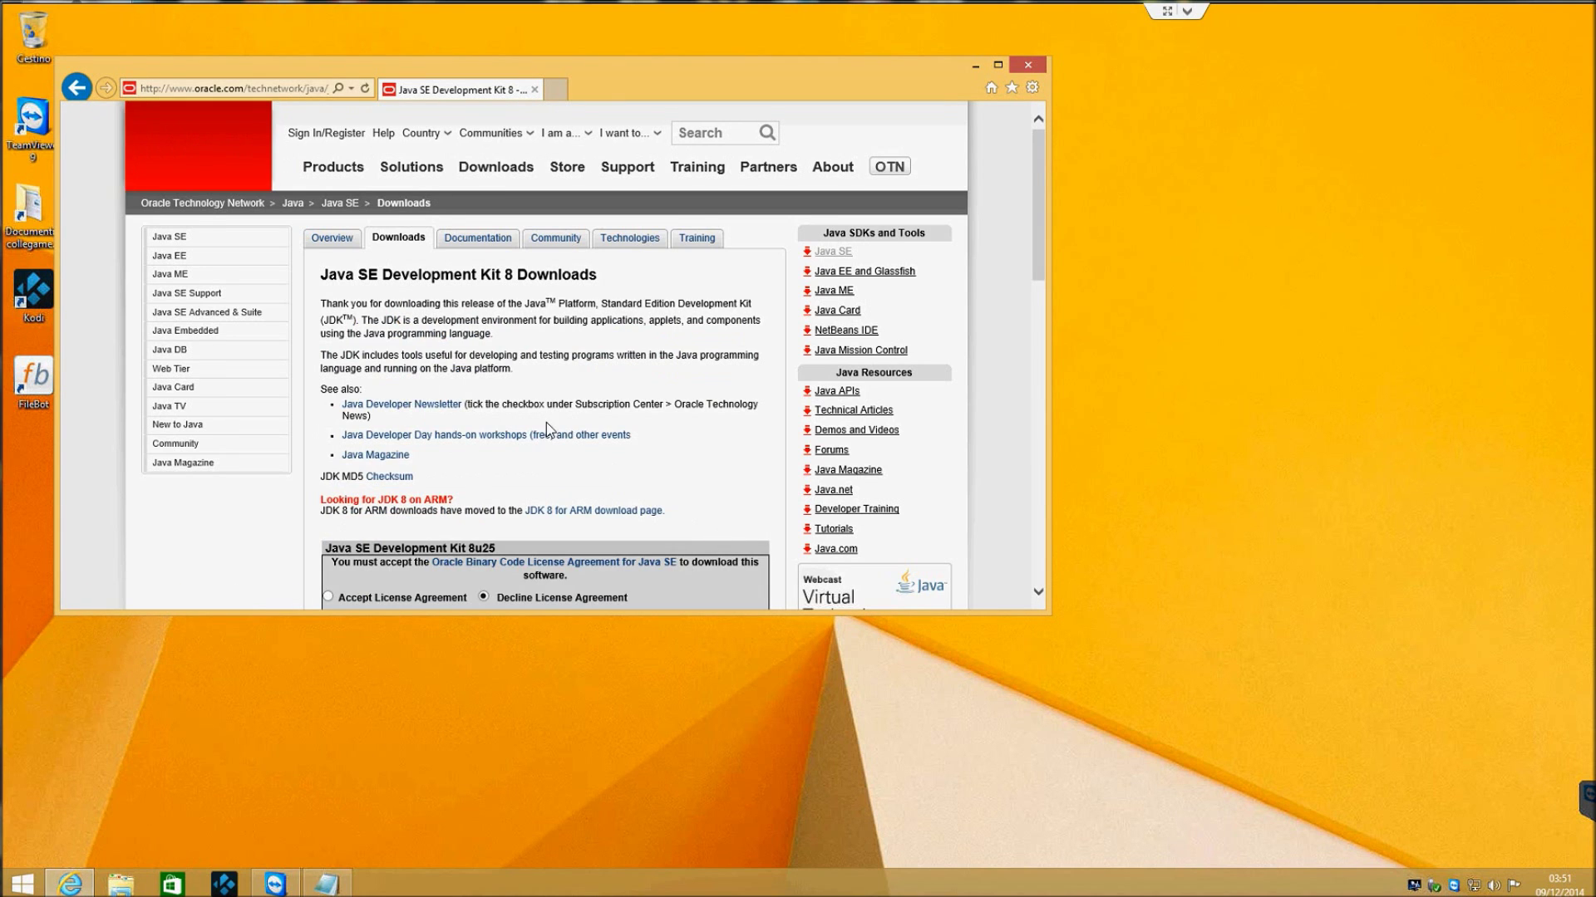
pyautogui.scroll(-2, 465, 449)
pyautogui.click(329, 465)
pyautogui.scroll(-2, 298, 445)
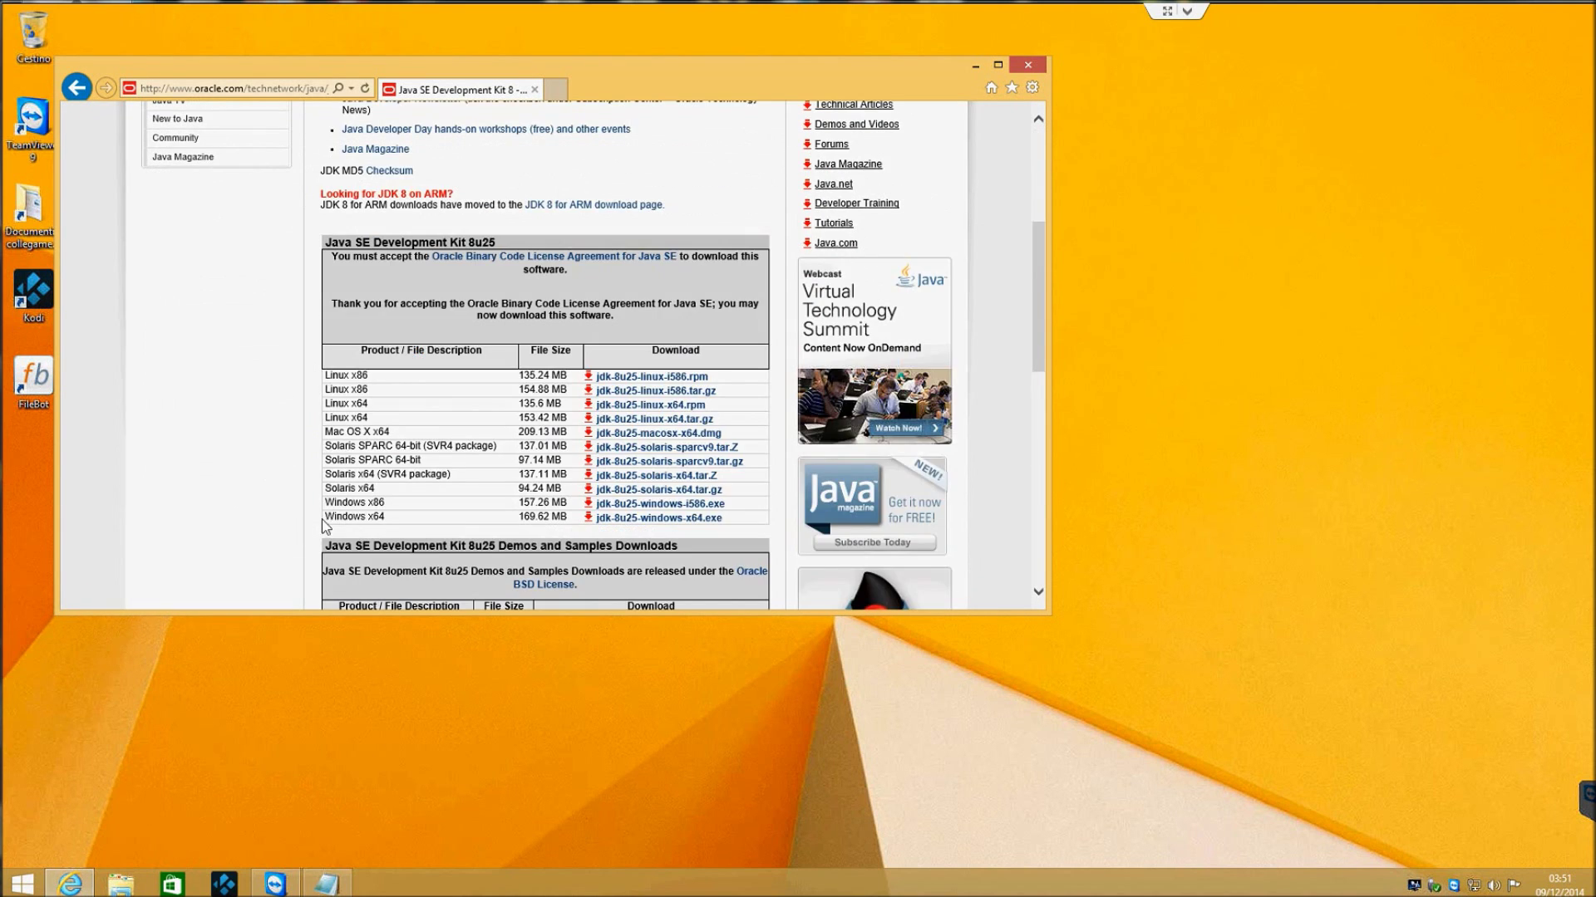
pyautogui.click(1413, 885)
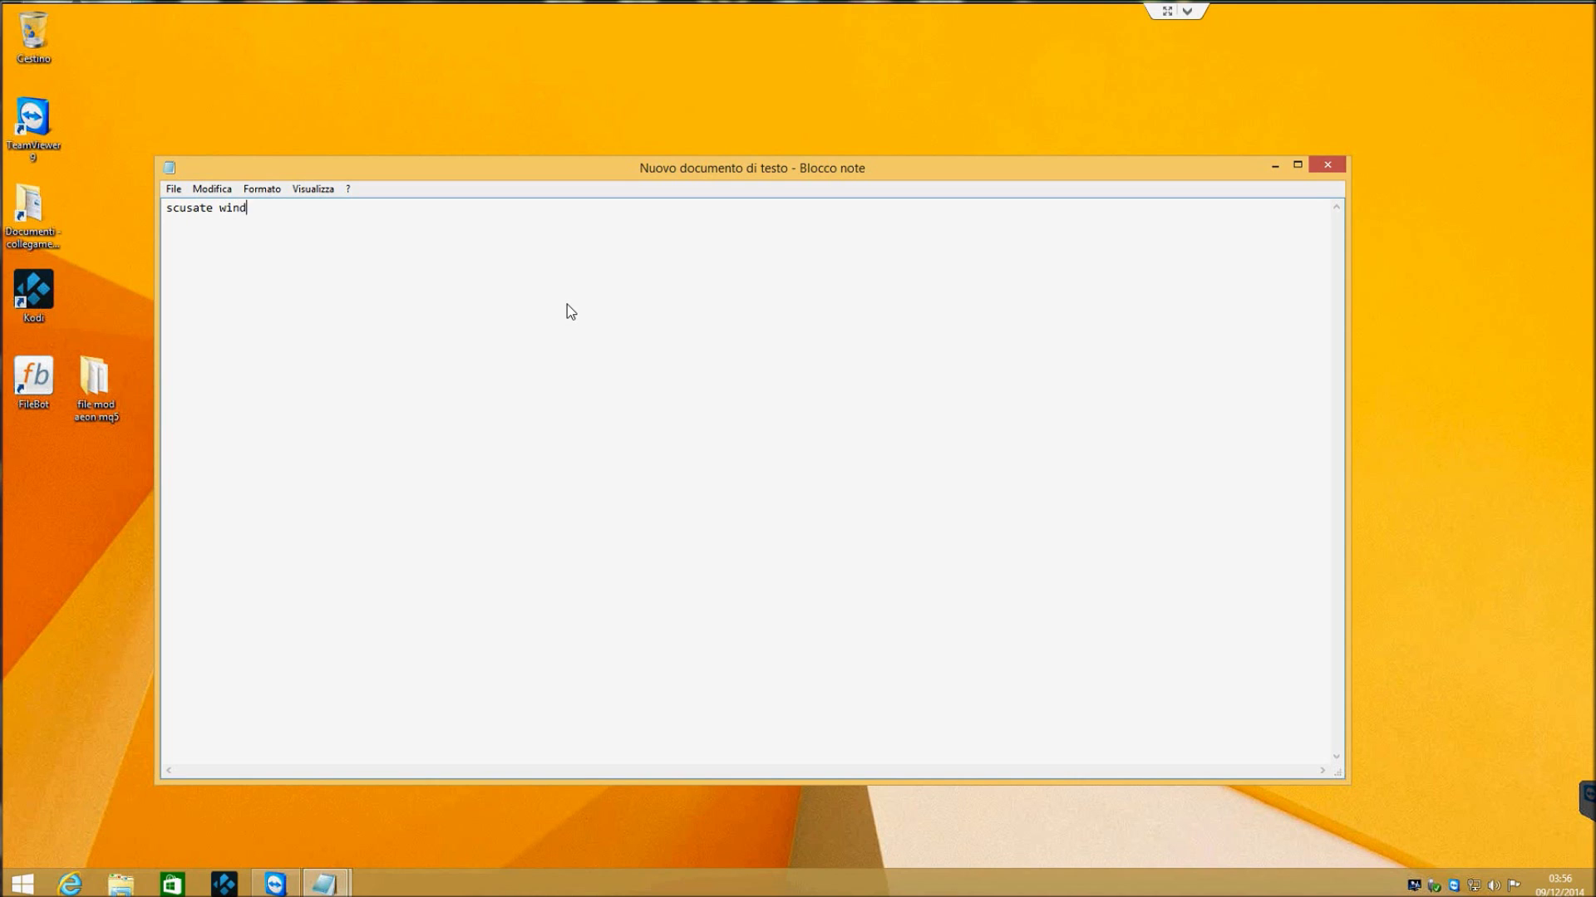
# Write "scusate windows era appena installato", "bisogna installare java" and "poi procedere con filebot" in the note and minimise it
pyautogui.write('a appena installato')
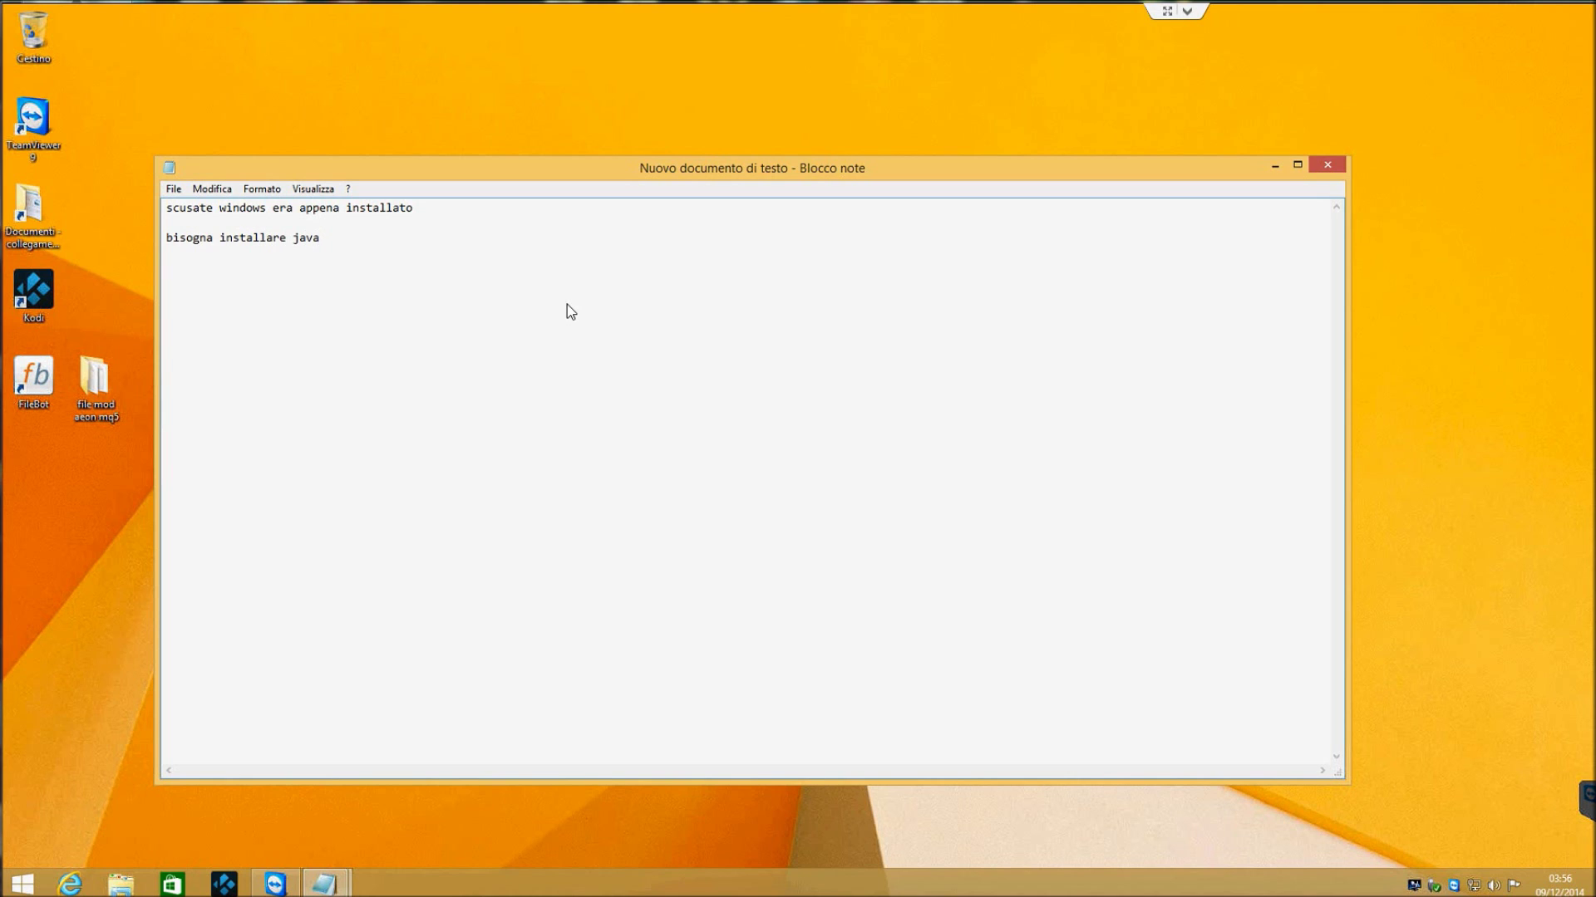
pyautogui.write('n filebot')
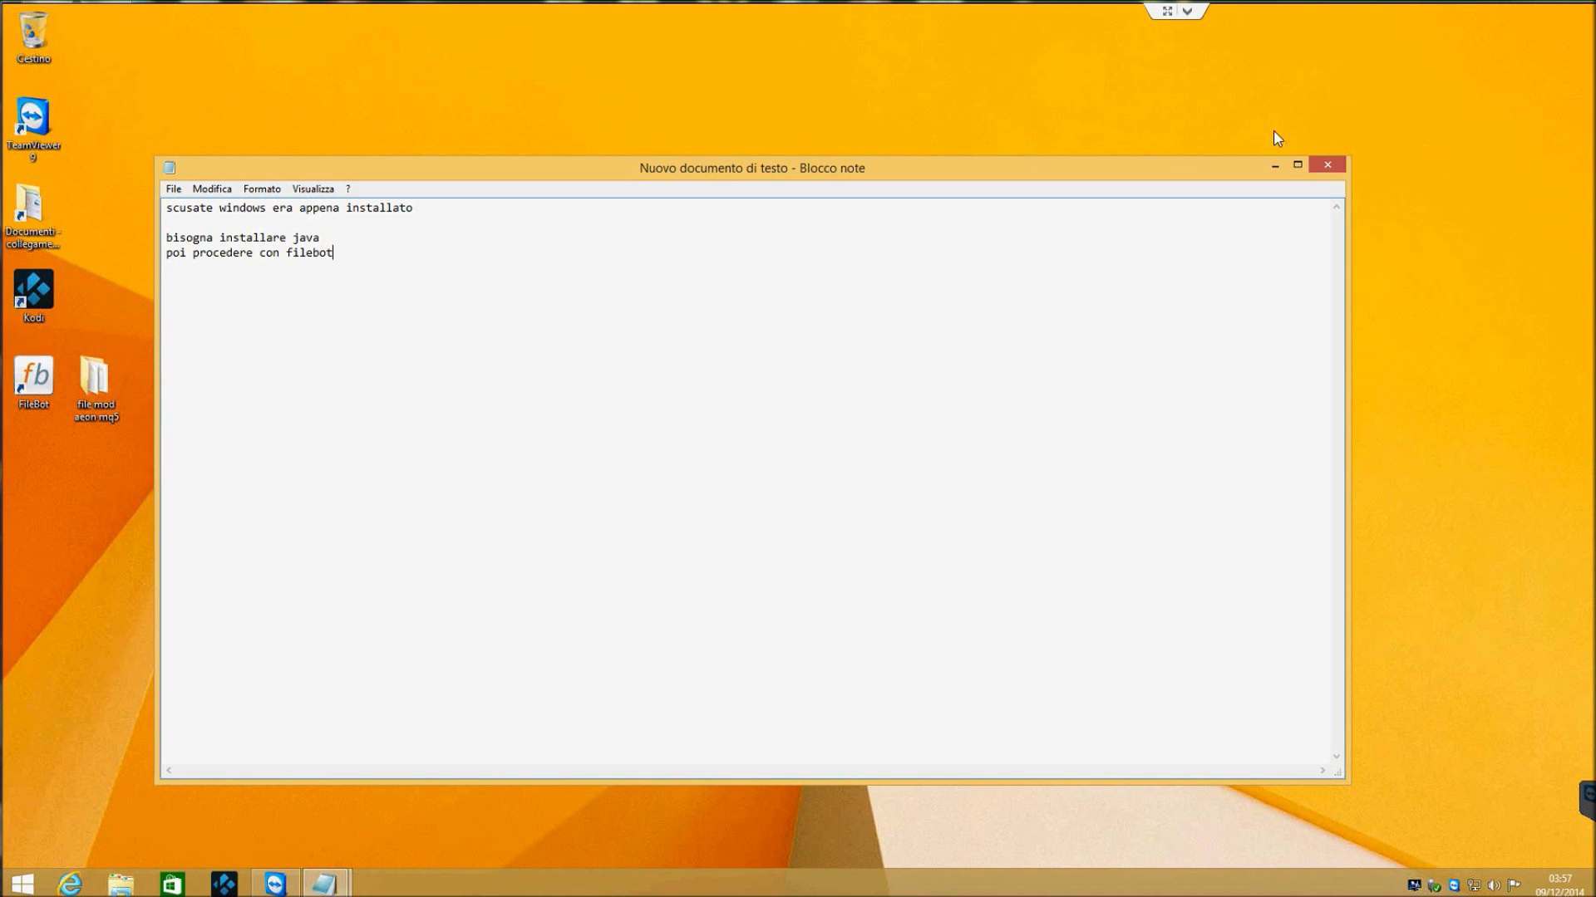
pyautogui.click(1274, 166)
# Launch FileBot, look at the data sources for fetching names, and open and cancel the TheMovieDB movie name prompt
pyautogui.doubleClick(33, 378)
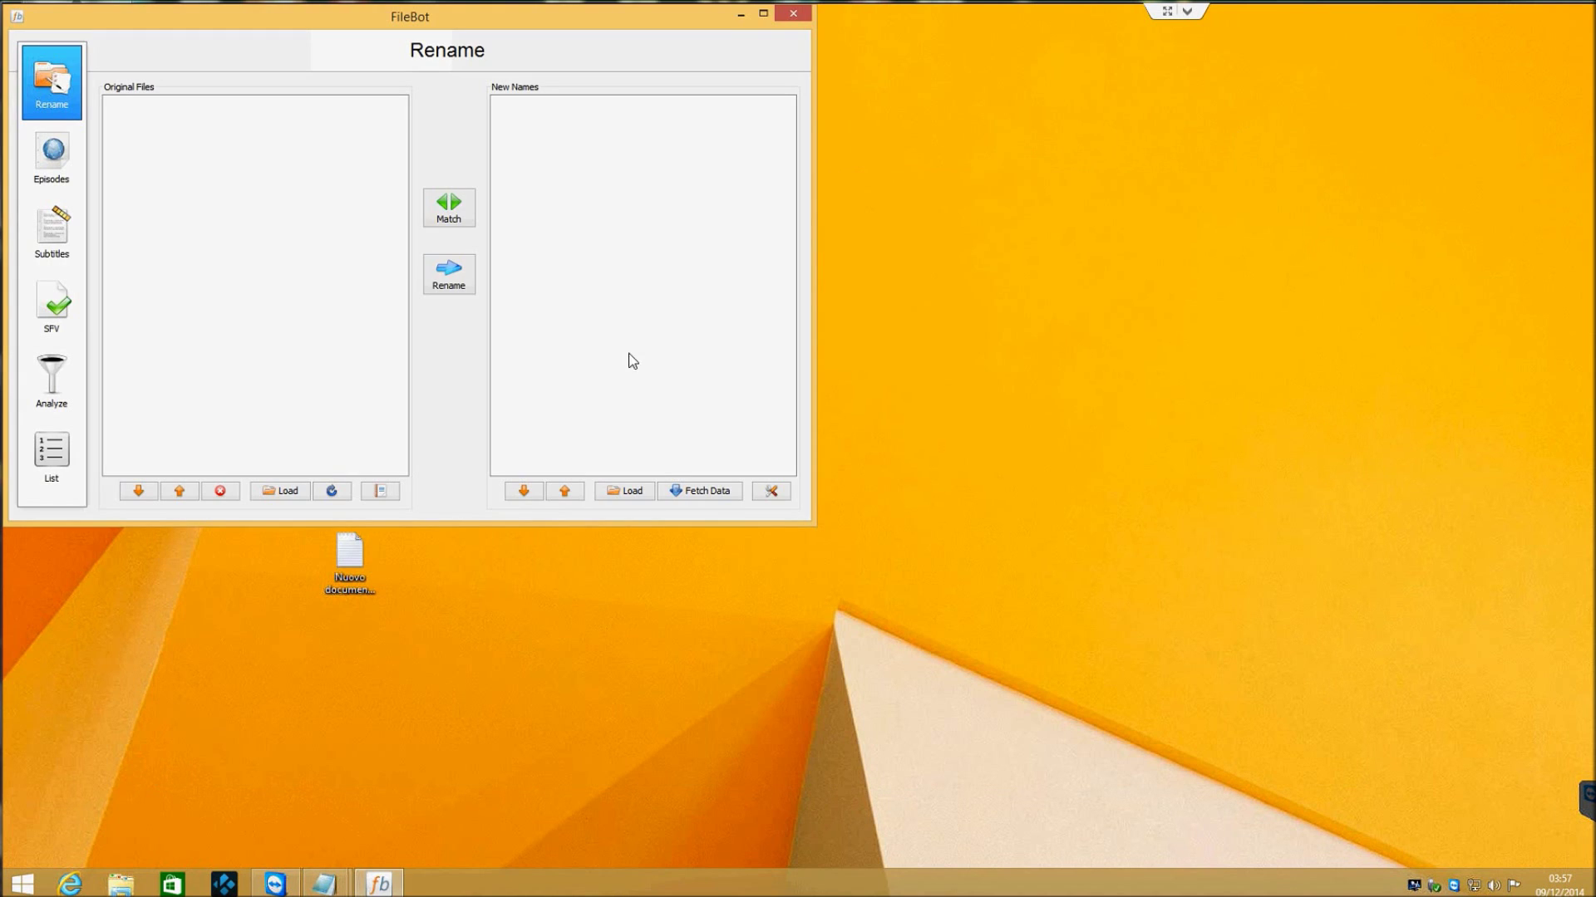
pyautogui.click(381, 496)
pyautogui.press('Escape')
pyautogui.click(684, 497)
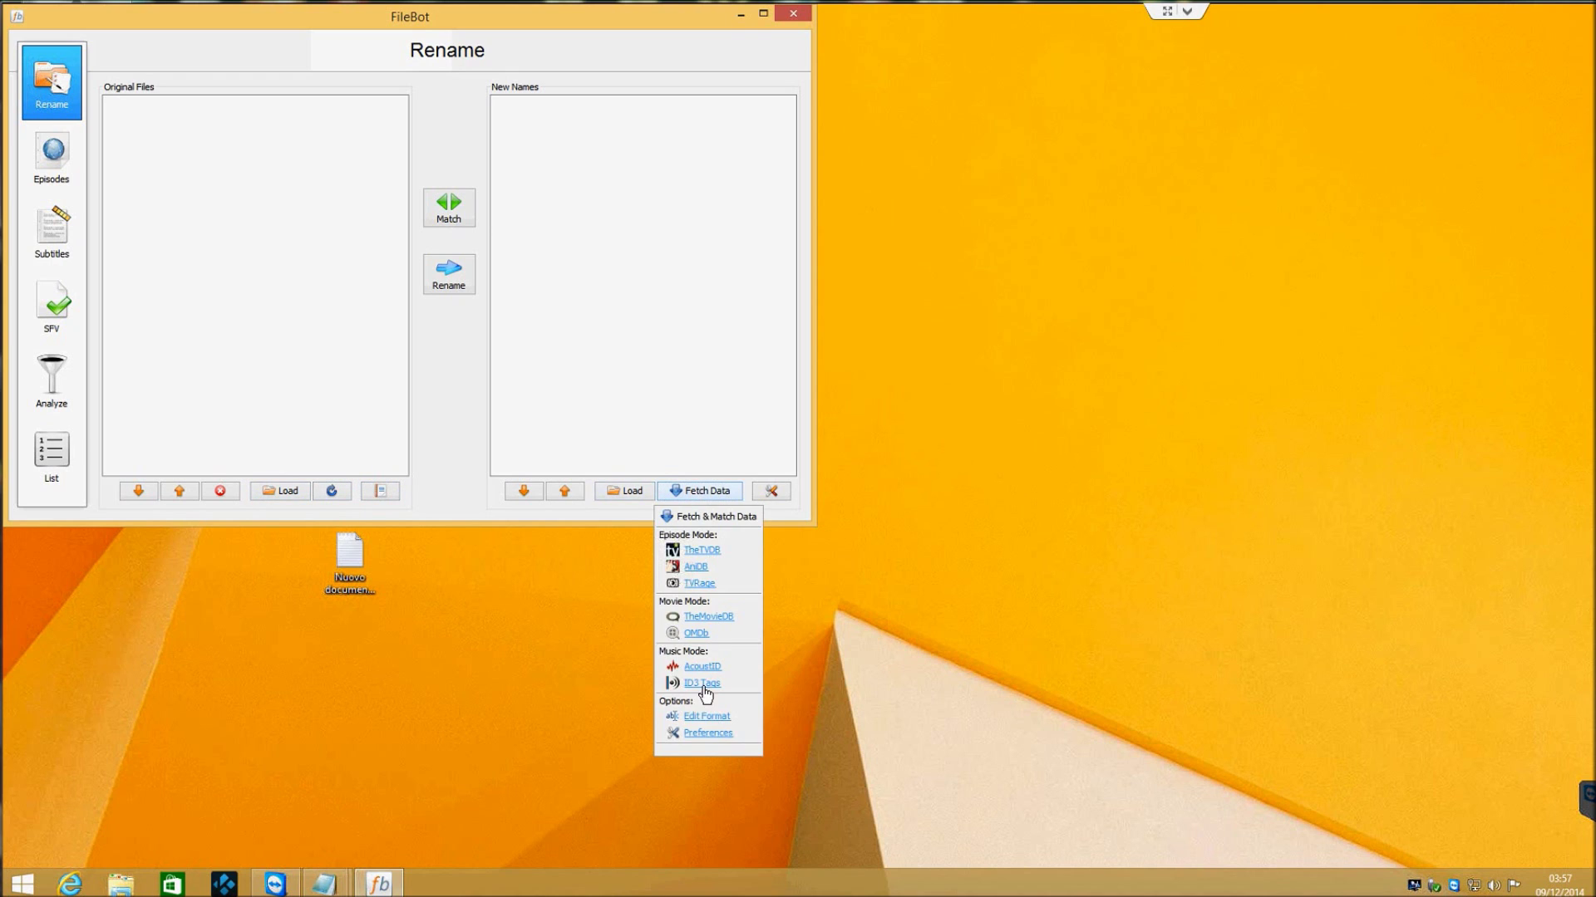
pyautogui.click(698, 616)
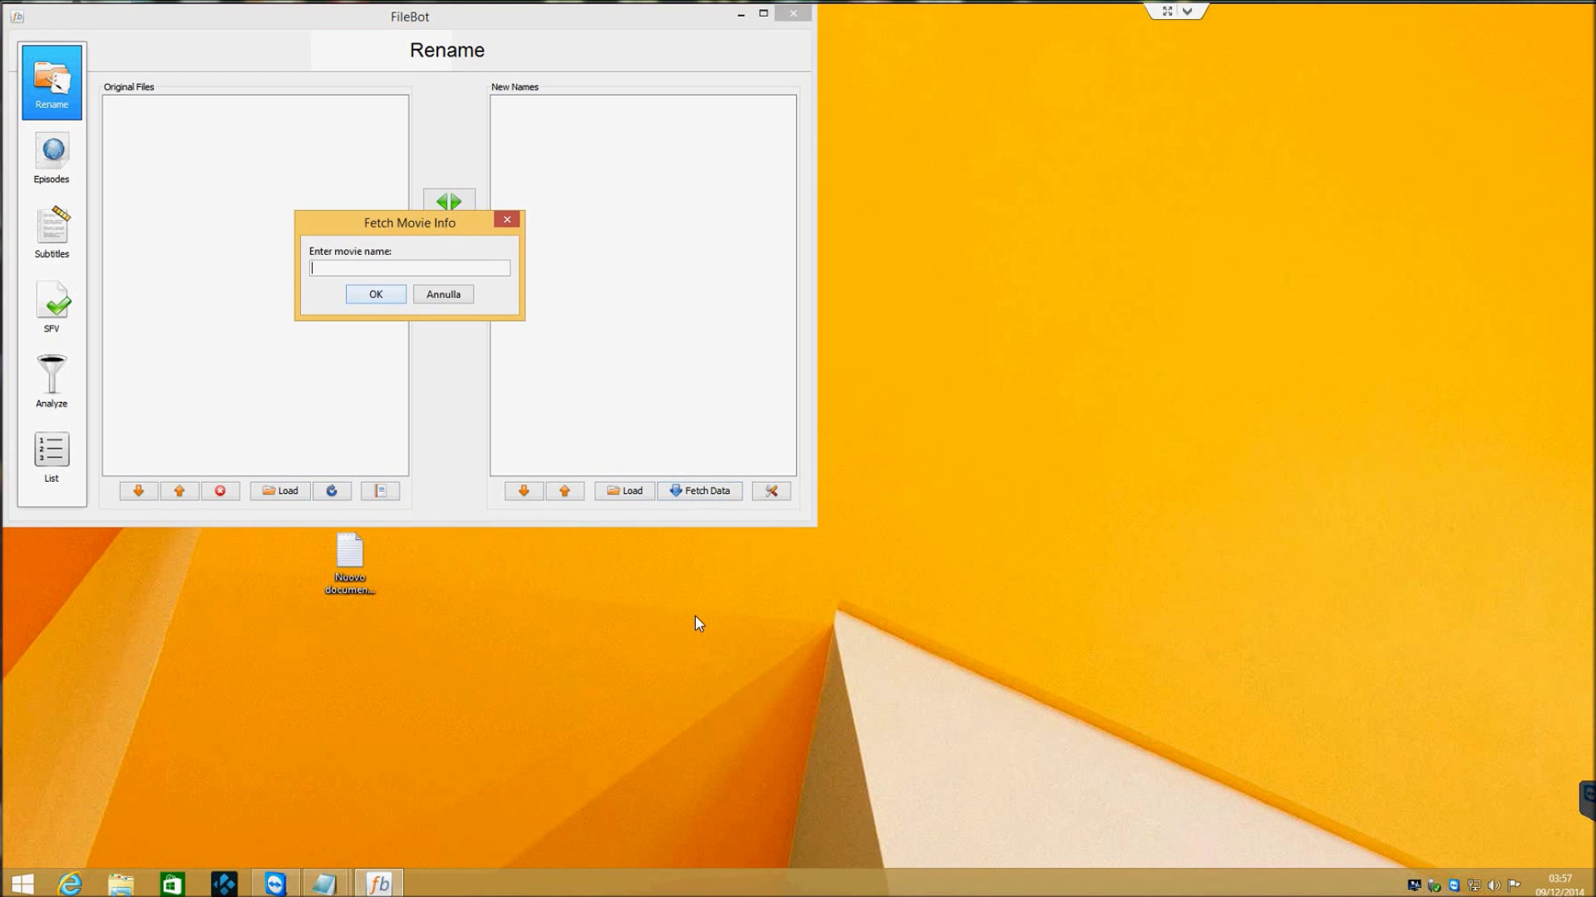
pyautogui.click(445, 292)
# Adjust the preferences for fetching data in FileBot
pyautogui.click(697, 494)
pyautogui.click(706, 733)
pyautogui.click(343, 231)
pyautogui.click(363, 384)
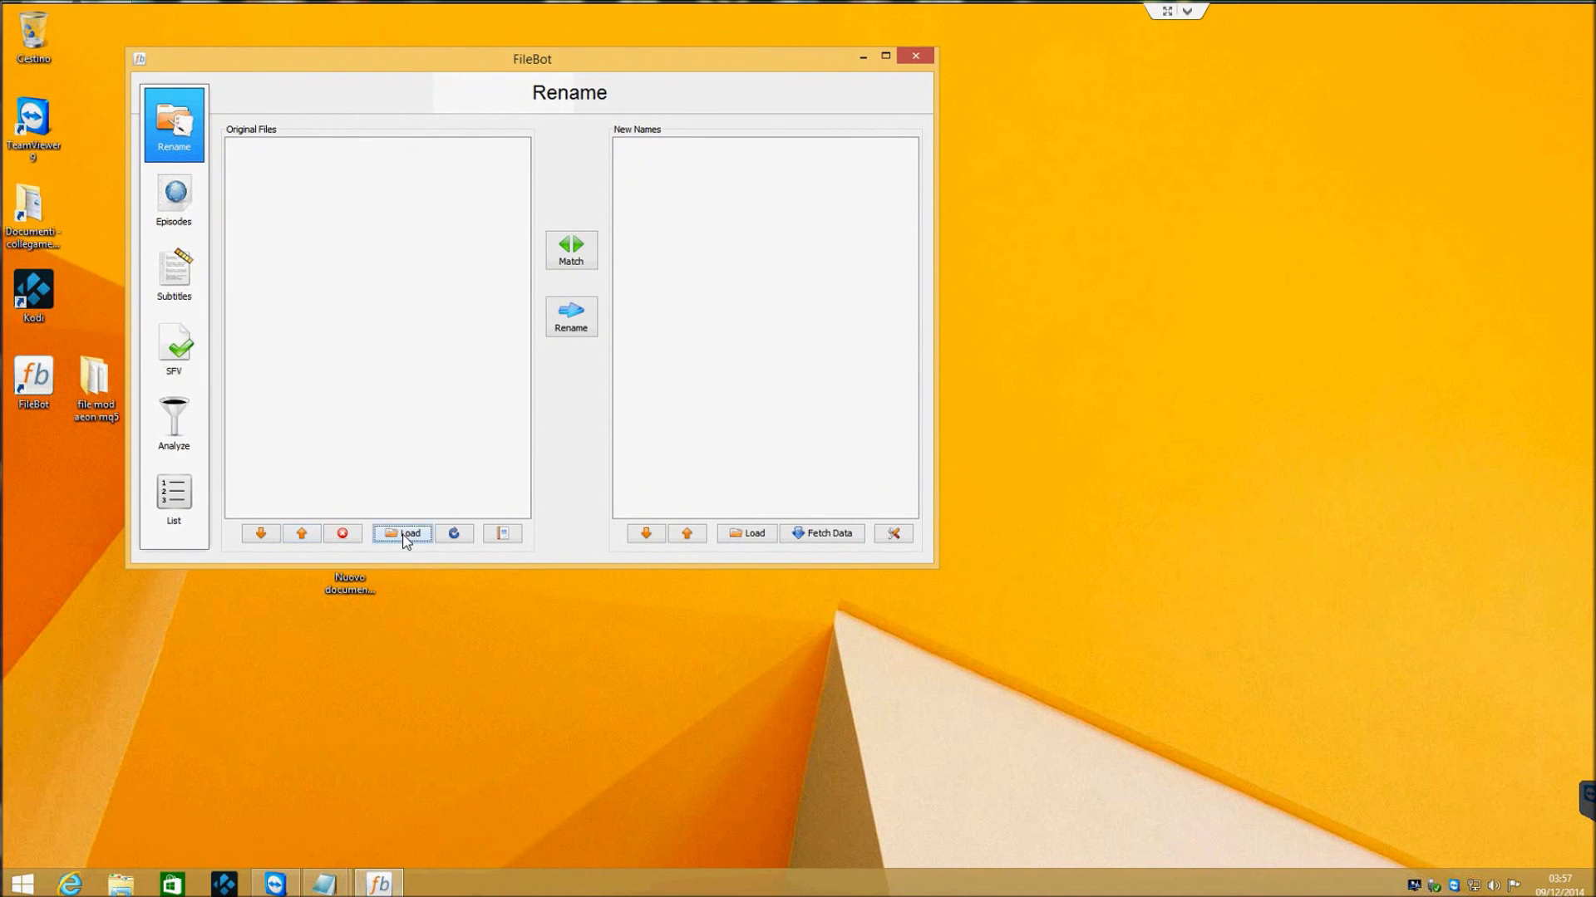
# Load the 300 alba impero folder from Hard disk F (F:), try to match its video file and close FileBot
pyautogui.click(405, 533)
pyautogui.click(440, 166)
pyautogui.click(442, 223)
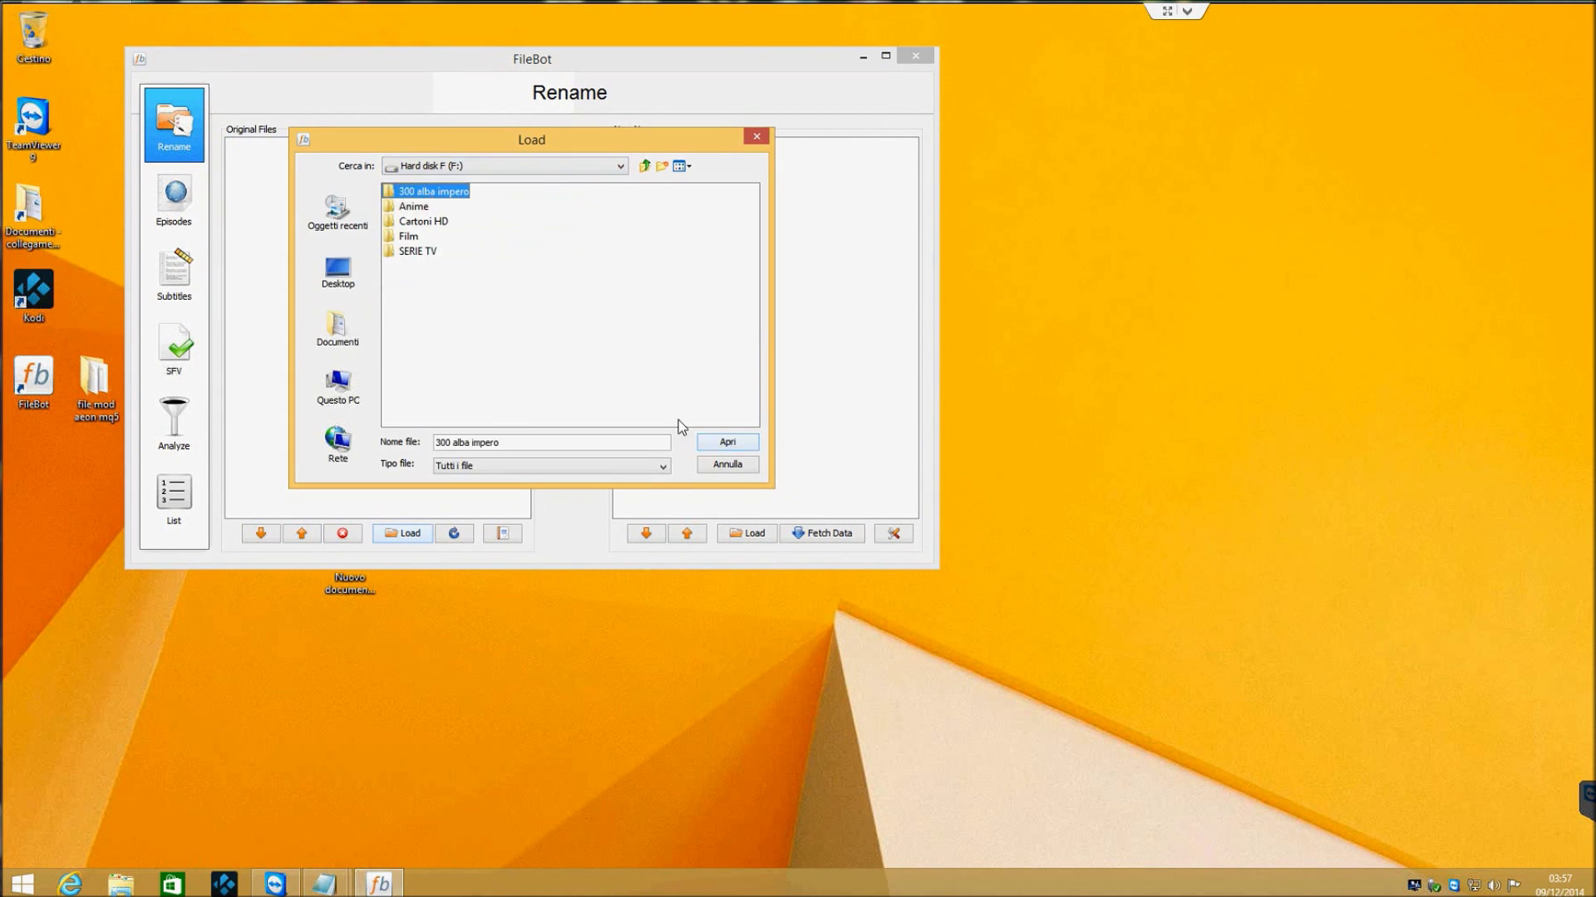
pyautogui.click(728, 442)
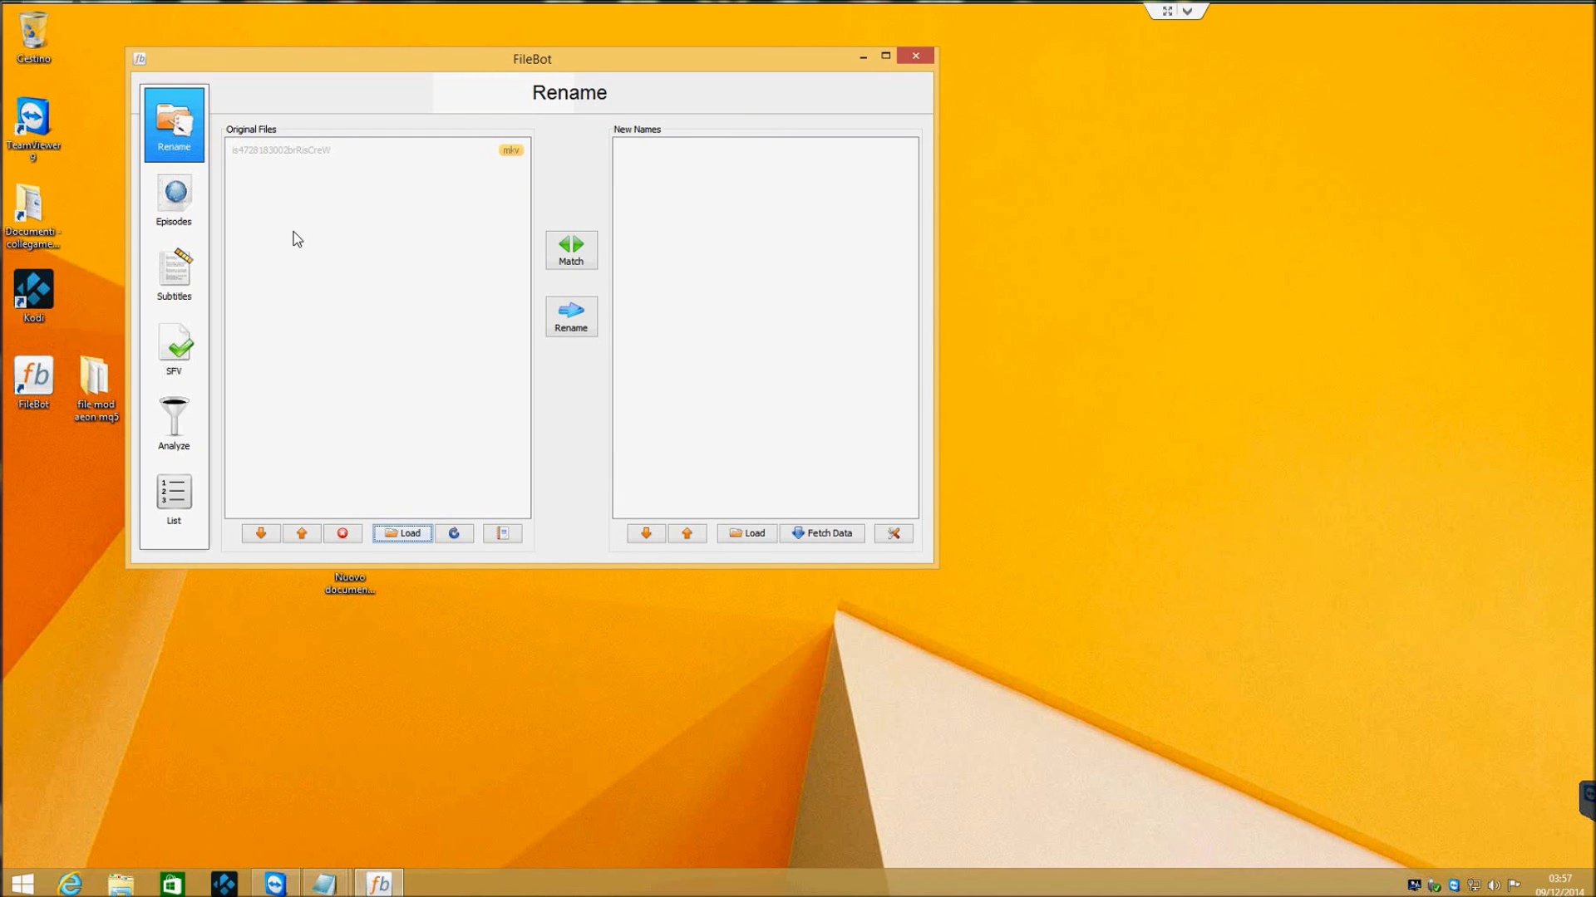
pyautogui.click(571, 249)
pyautogui.click(598, 394)
pyautogui.click(915, 55)
# Reopen FileBot and add the 300 alba impero folder from Hard disk F (F:) to the original files
pyautogui.click(23, 882)
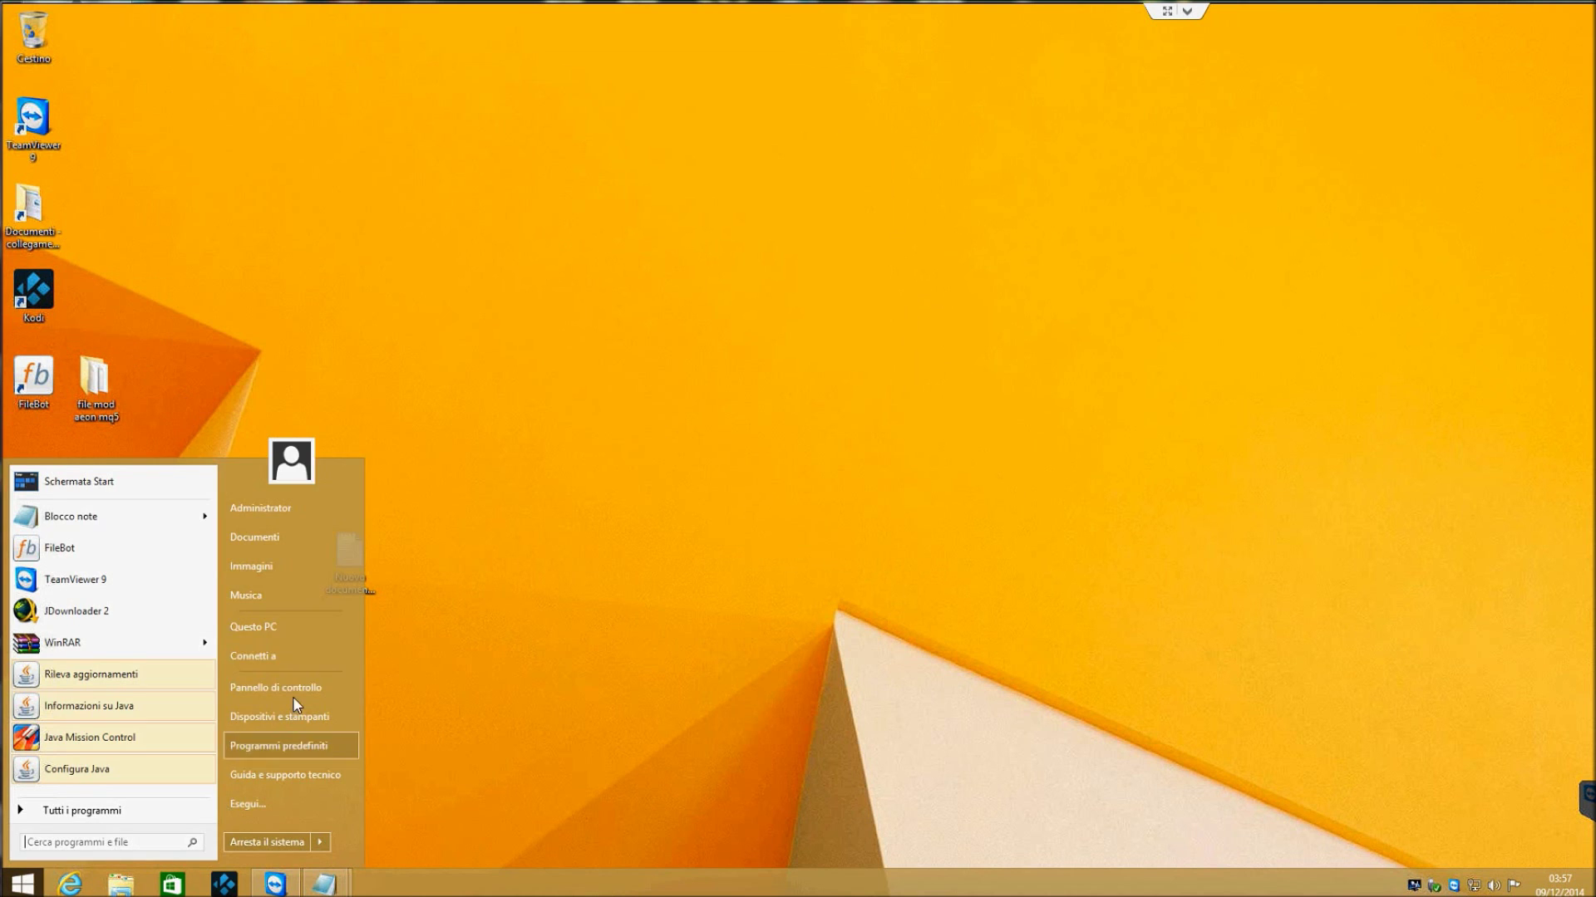
pyautogui.click(275, 628)
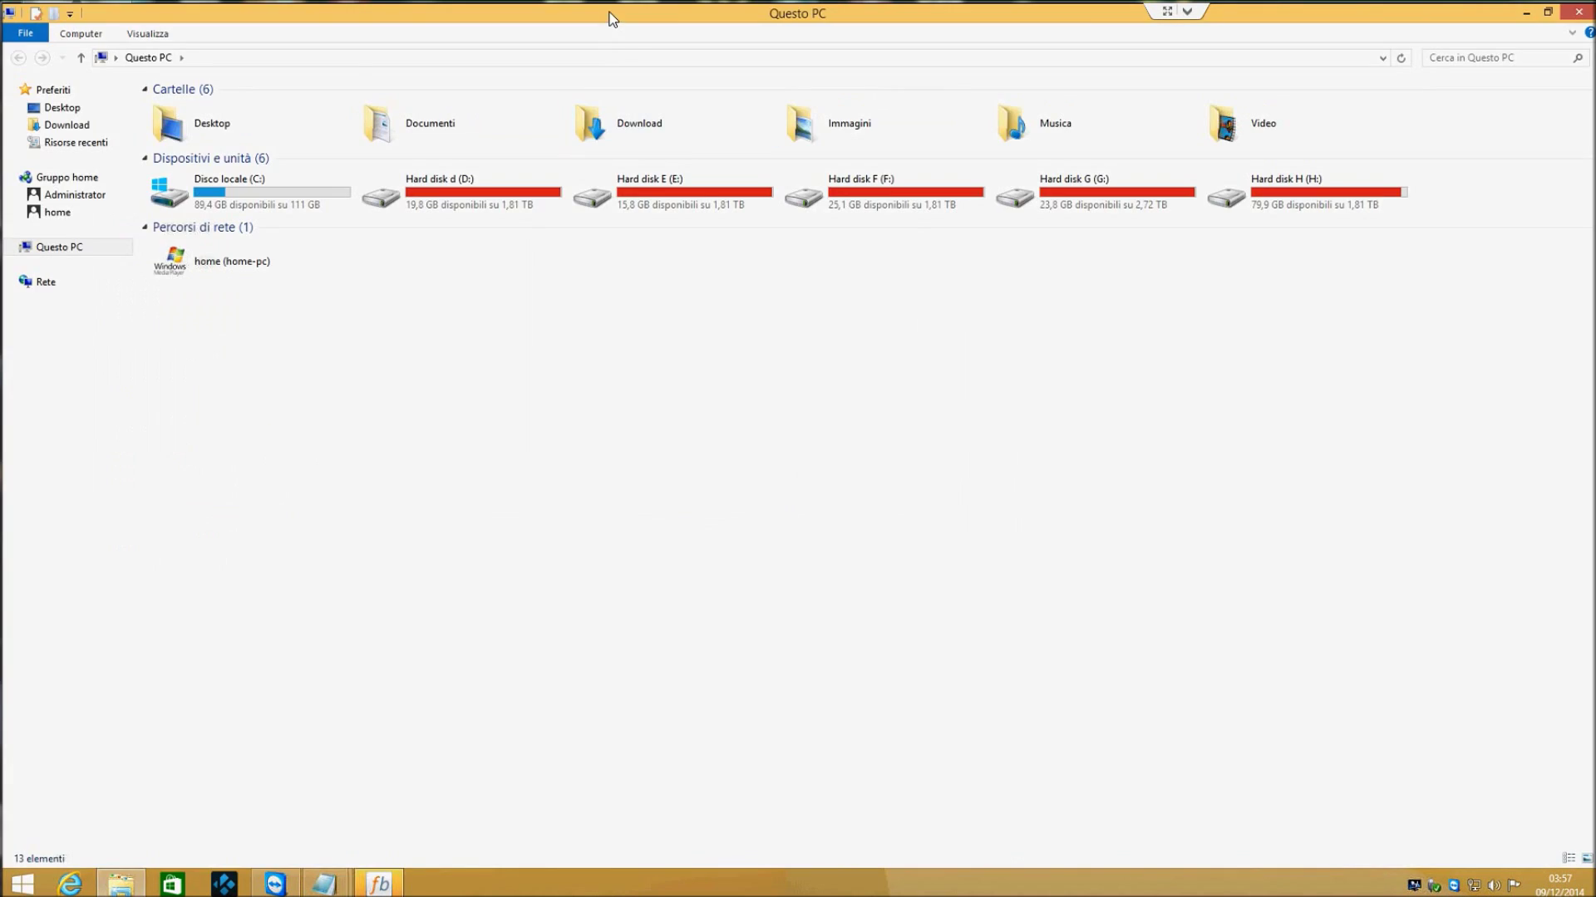
pyautogui.doubleClick(611, 18)
pyautogui.doubleClick(731, 353)
pyautogui.moveTo(742, 186); pyautogui.dragTo(400, 242)
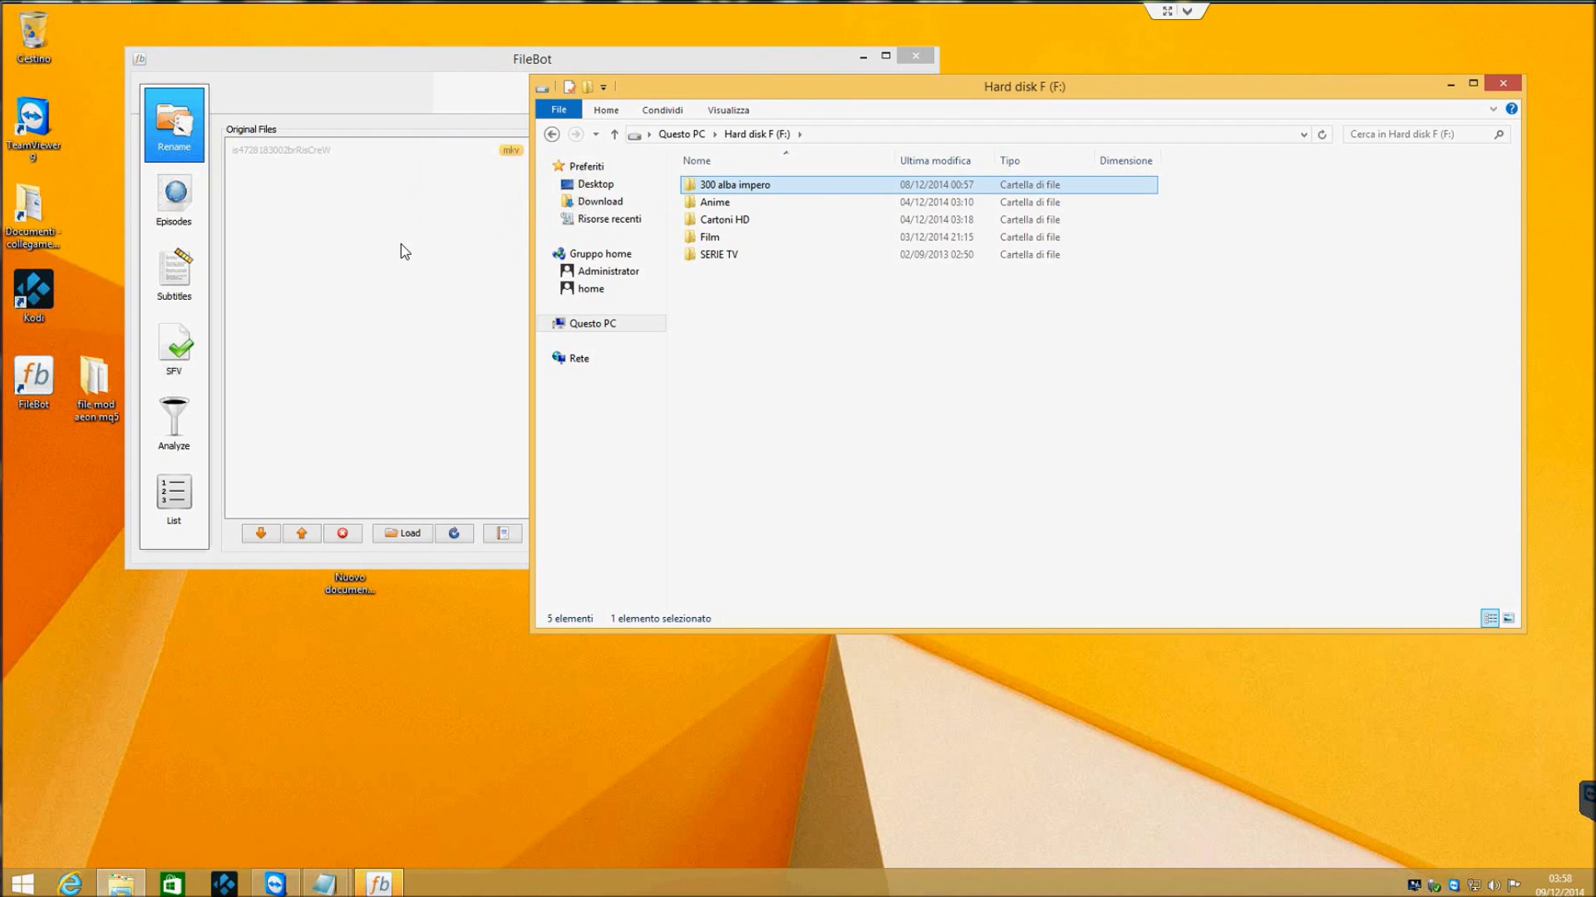
# Match the loaded mkv file to the movie 300 - L'alba di un impero (2014)
pyautogui.click(571, 252)
pyautogui.click(607, 387)
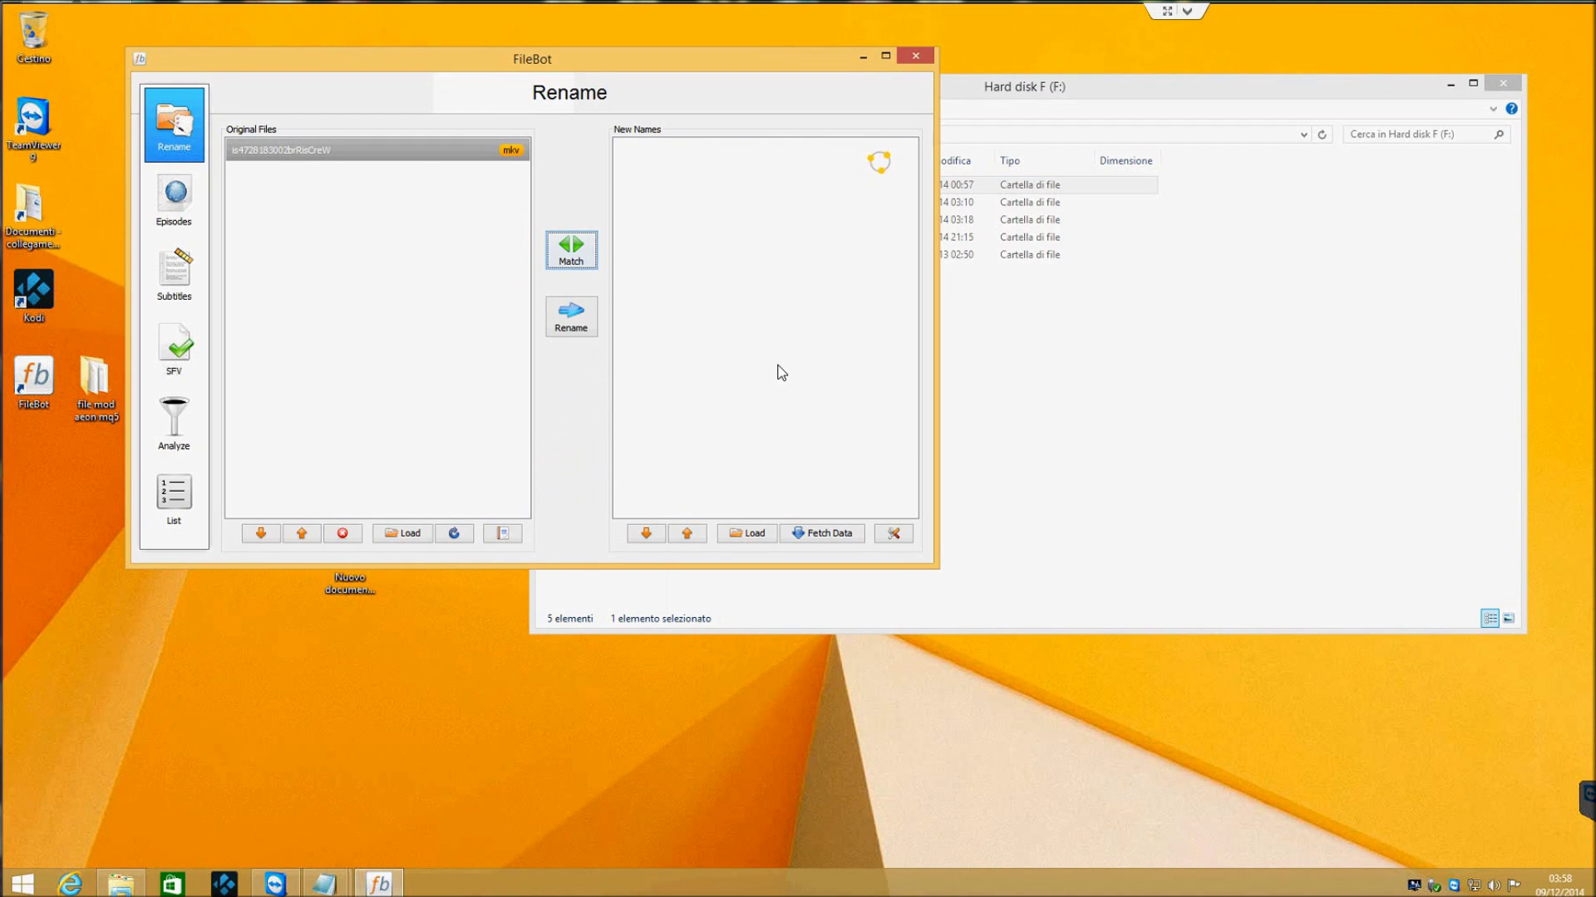
pyautogui.moveTo(853, 882)
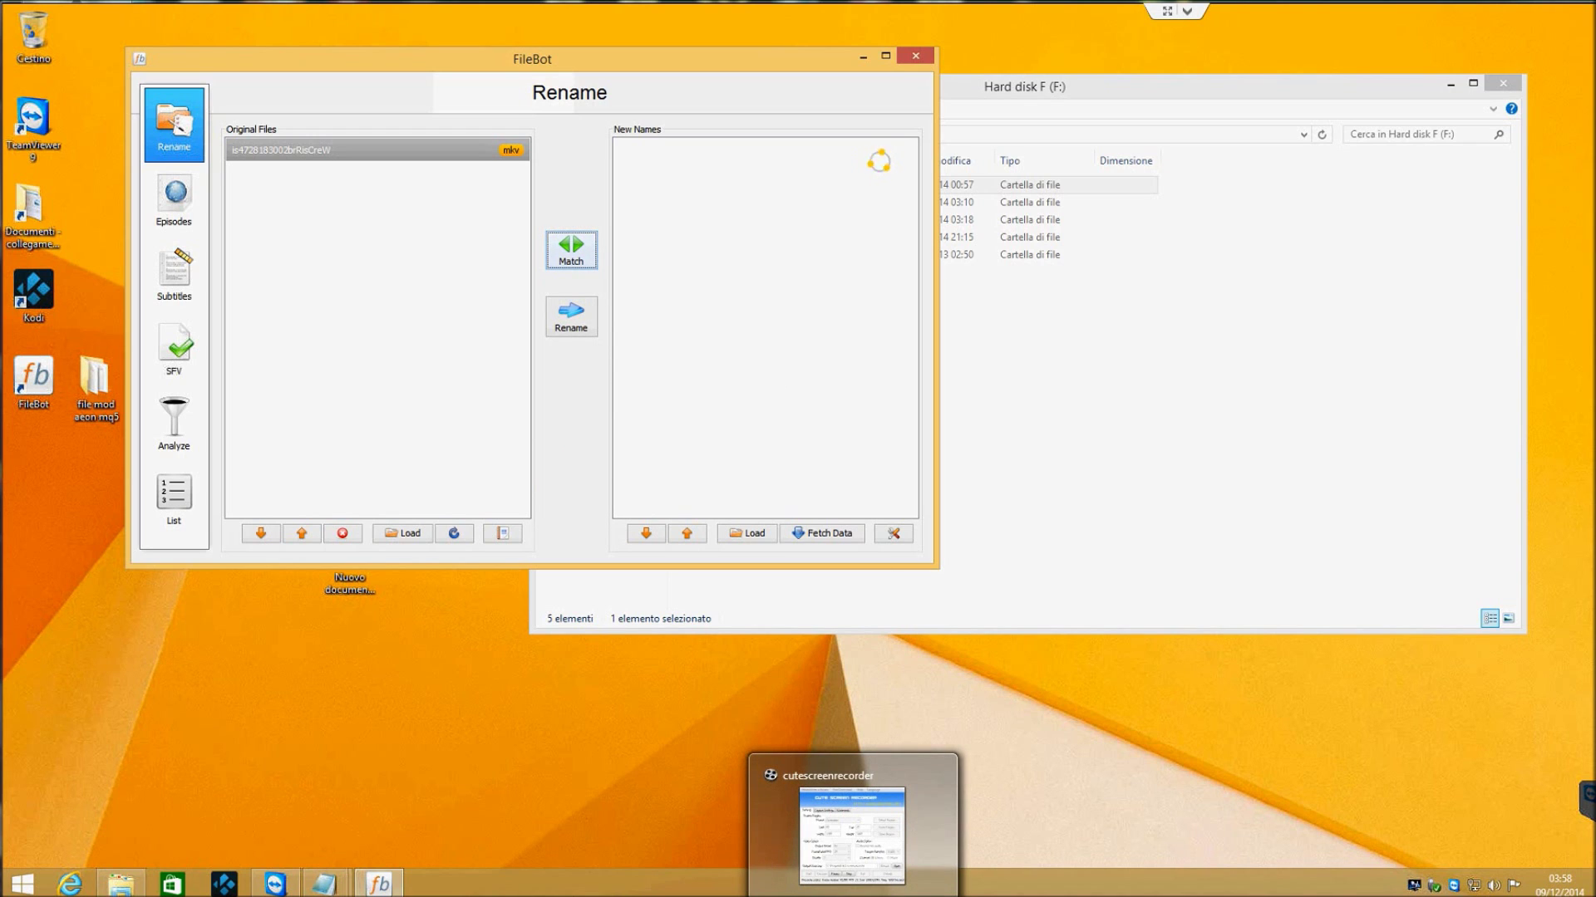
pyautogui.click(396, 200)
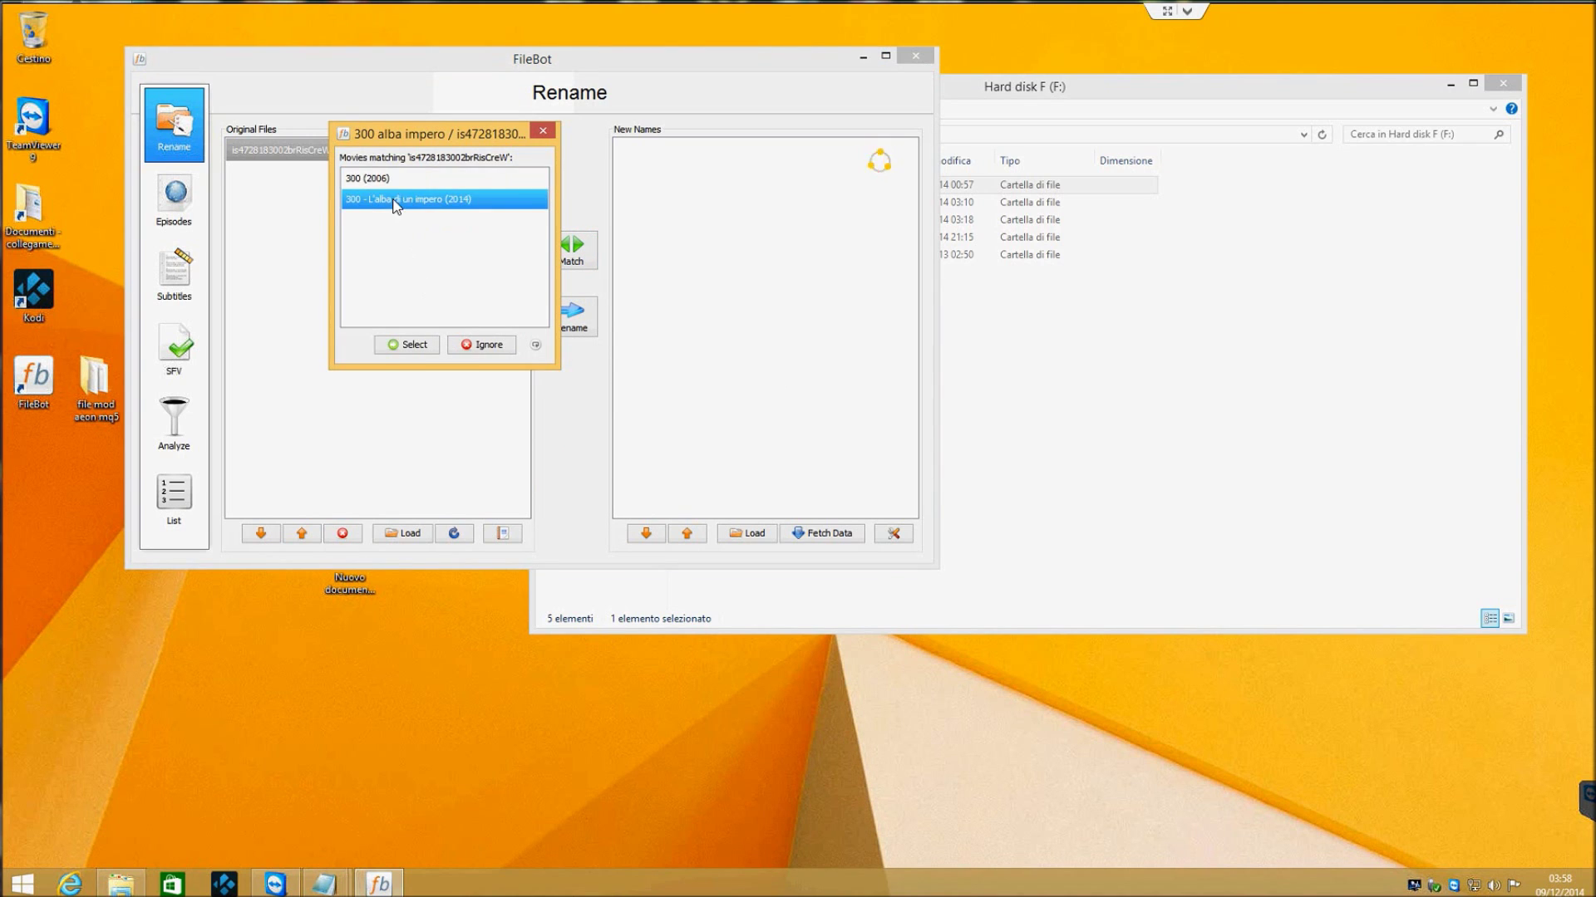
pyautogui.click(396, 345)
# Write in Notepad "cosi rinominerà solo il file video mentre se vogliamo fargli creare la cartella dobbiamo aggiungere la funzione"
pyautogui.moveTo(324, 882)
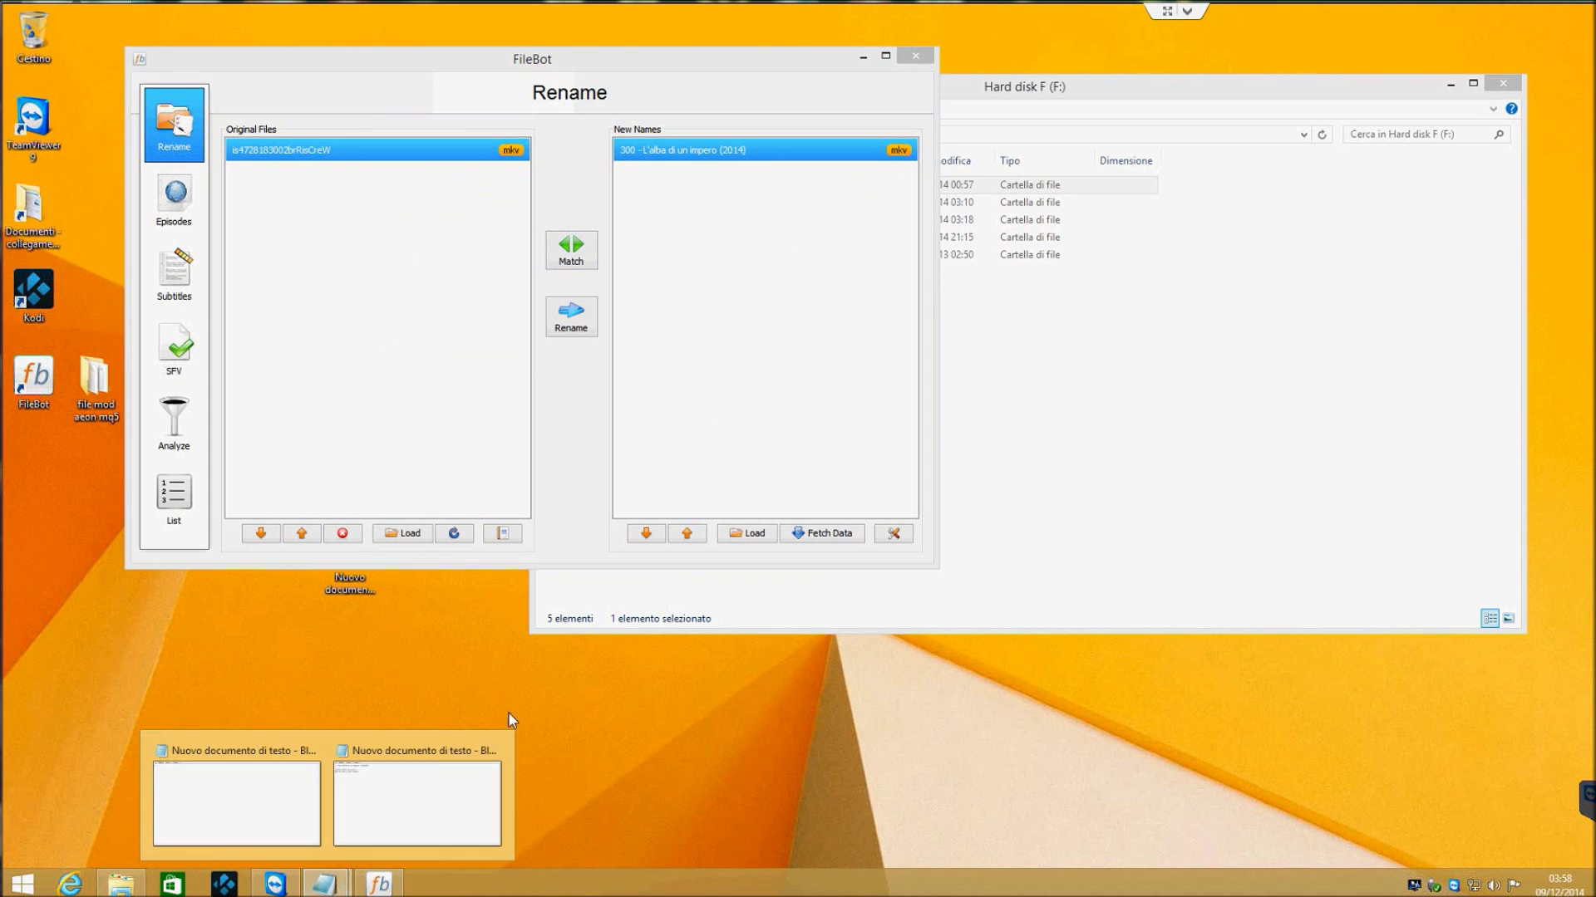
pyautogui.click(488, 759)
pyautogui.click(826, 462)
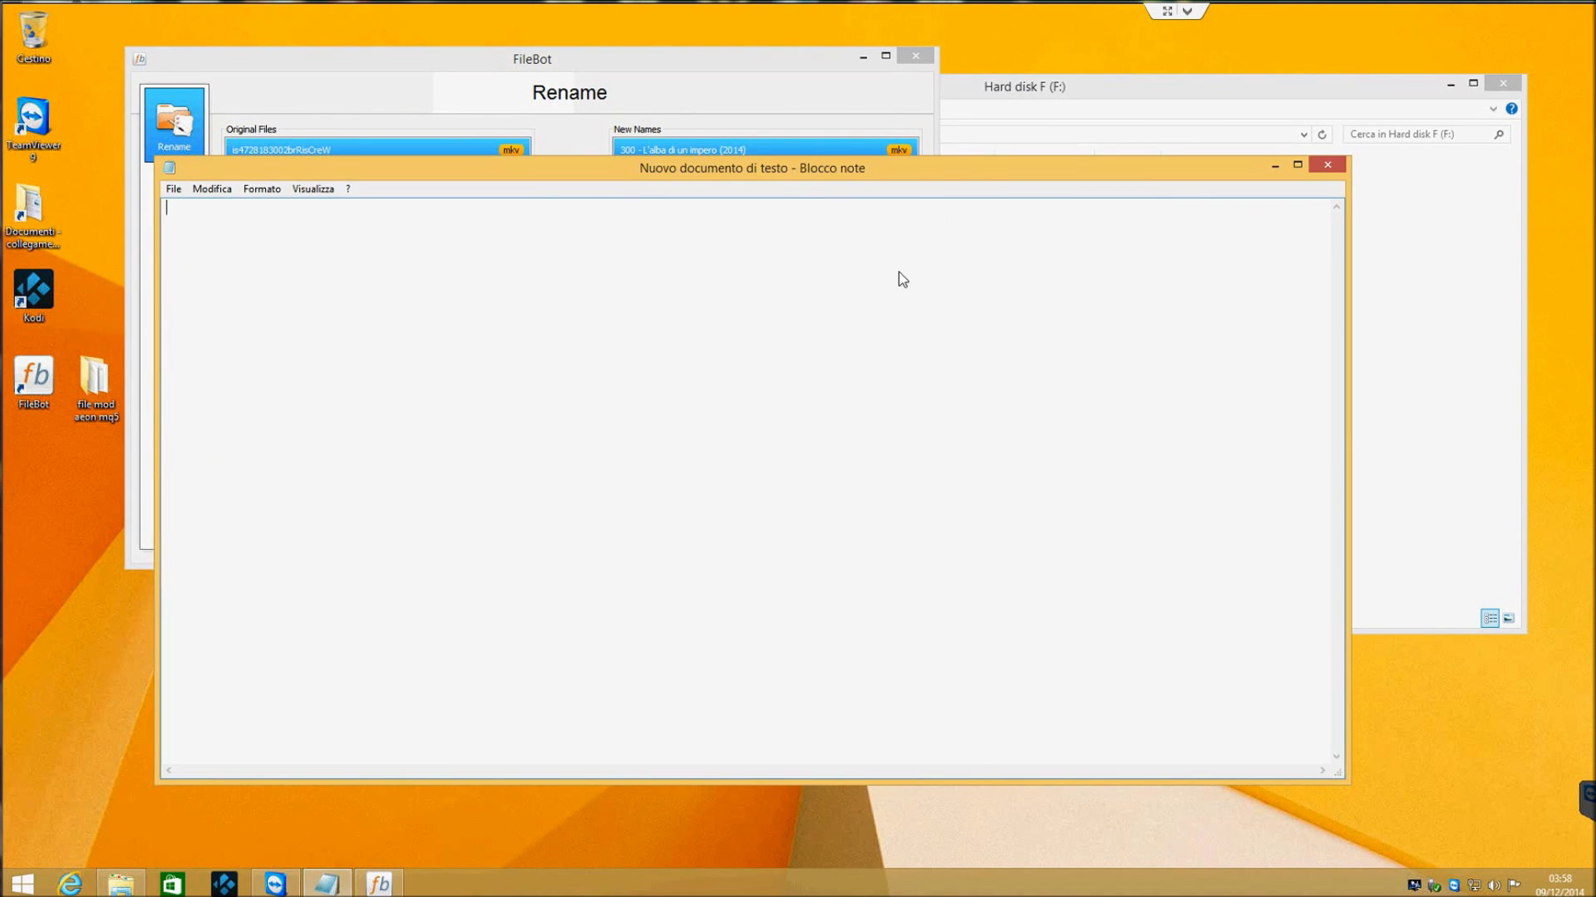
pyautogui.write('cosi ')
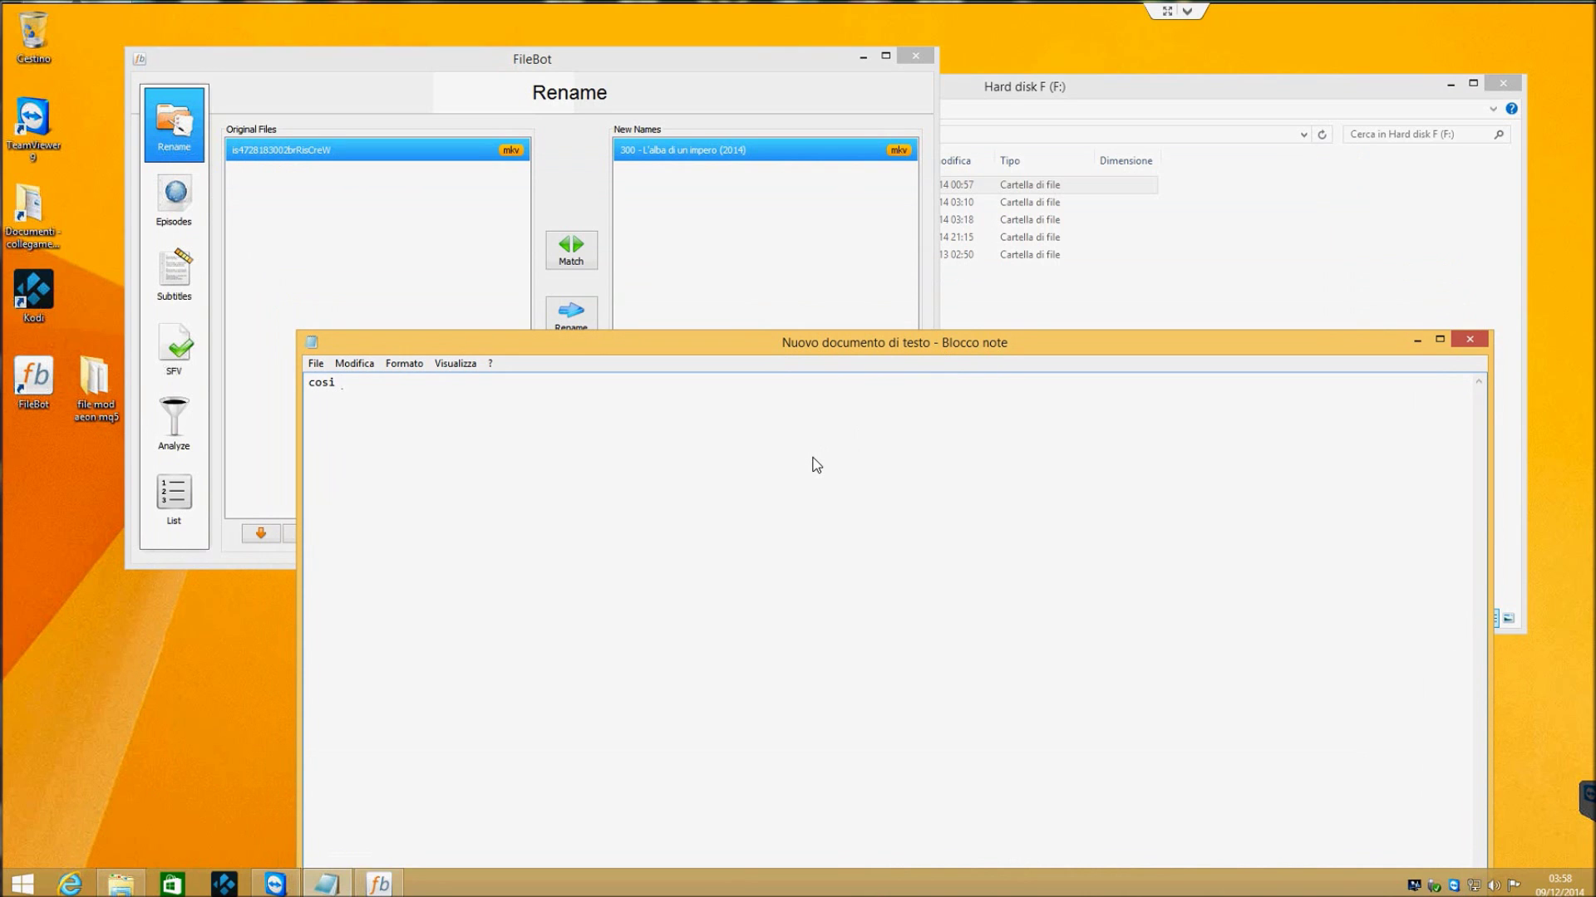
pyautogui.write('rinominerà solo il file video mentre se vogliamo fargli creare la cartella dobbiamo ag')
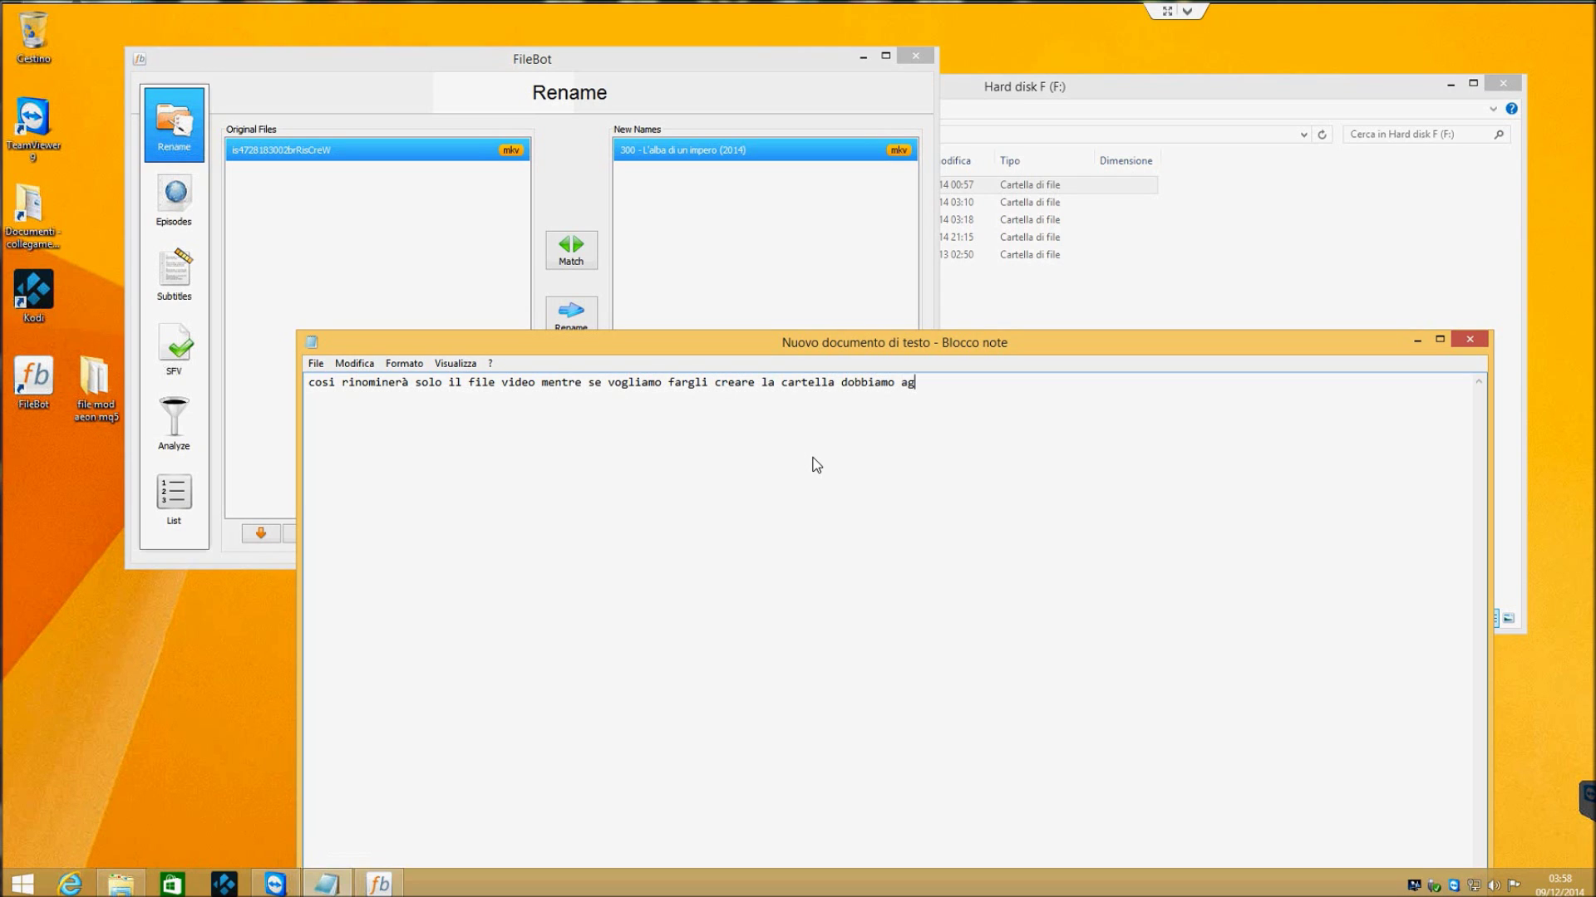
pyautogui.write('giungere la funzione')
# Return to FileBot and open the naming format editor in its movie format mode
pyautogui.click(405, 249)
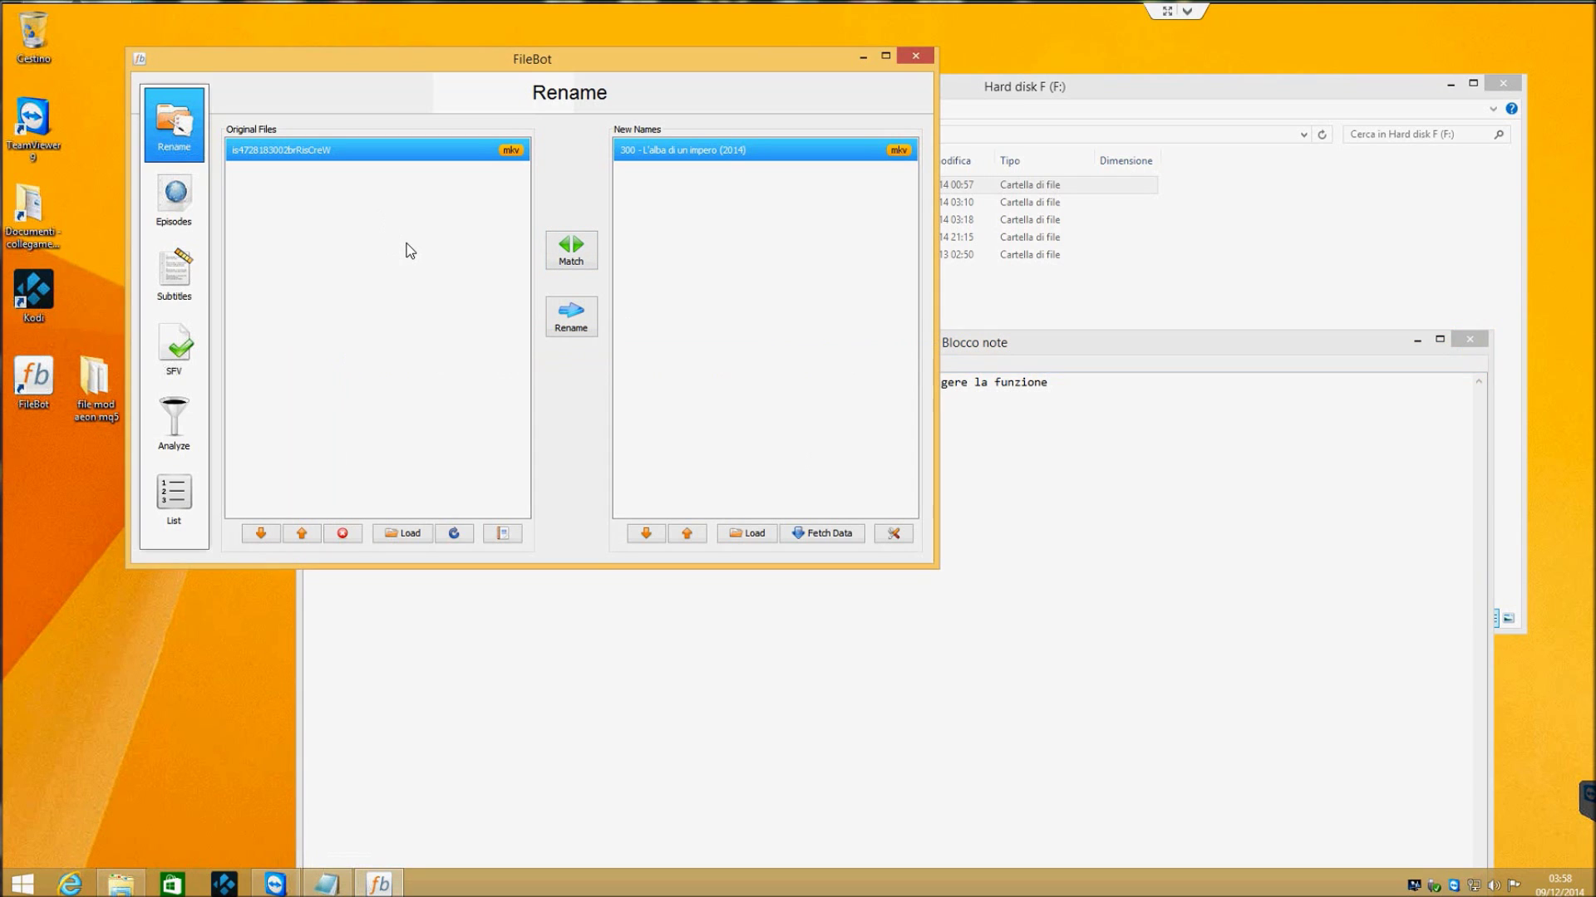
pyautogui.click(893, 533)
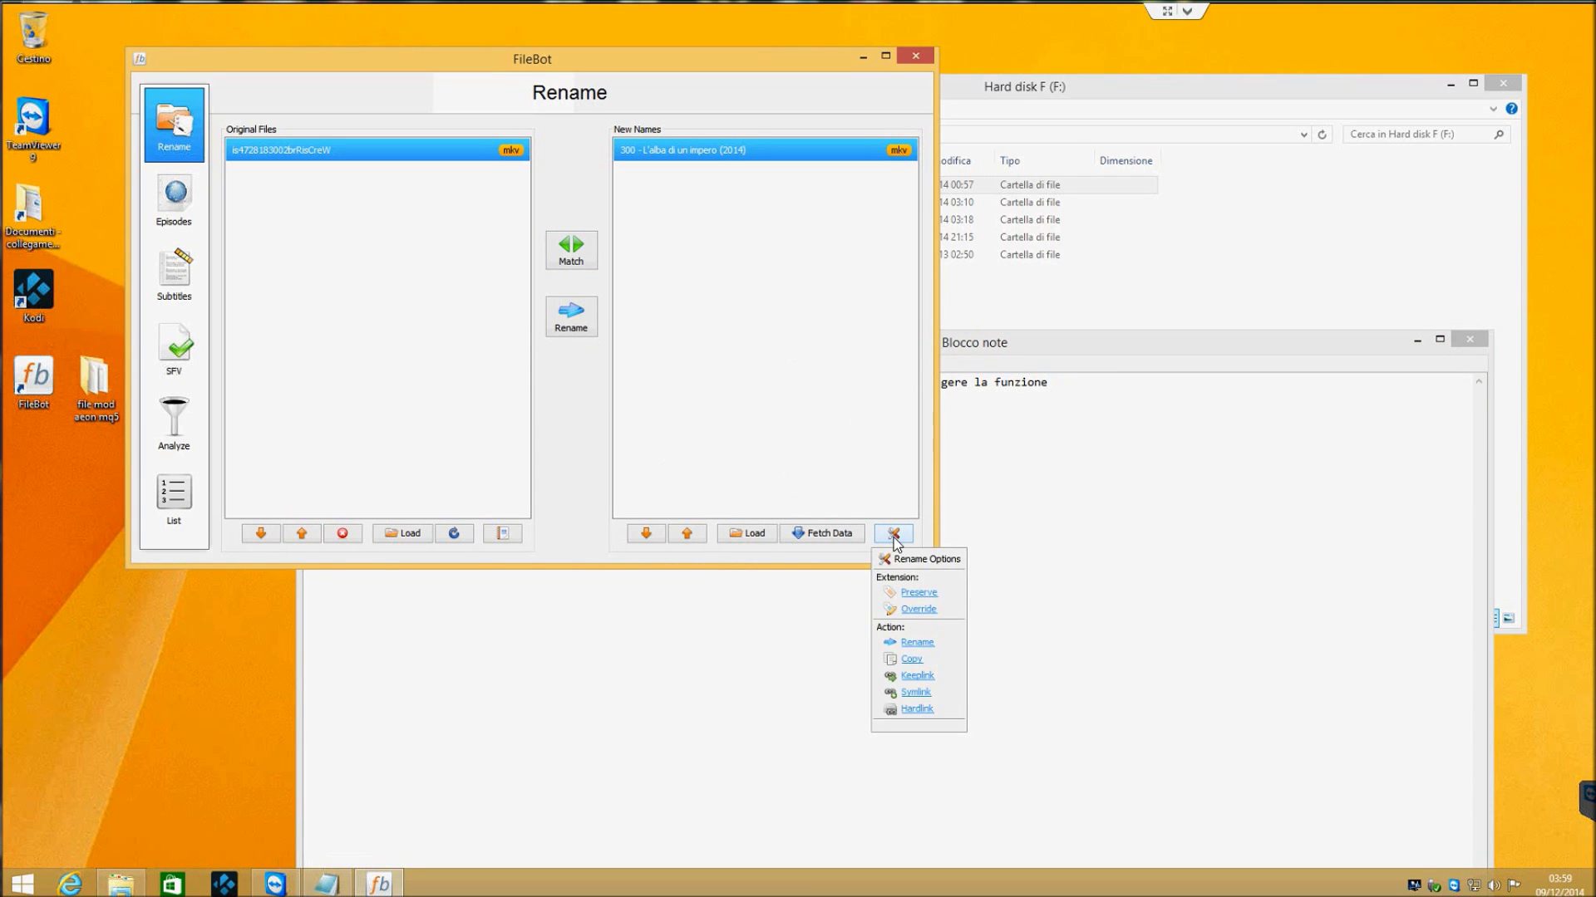
pyautogui.click(823, 533)
pyautogui.click(826, 757)
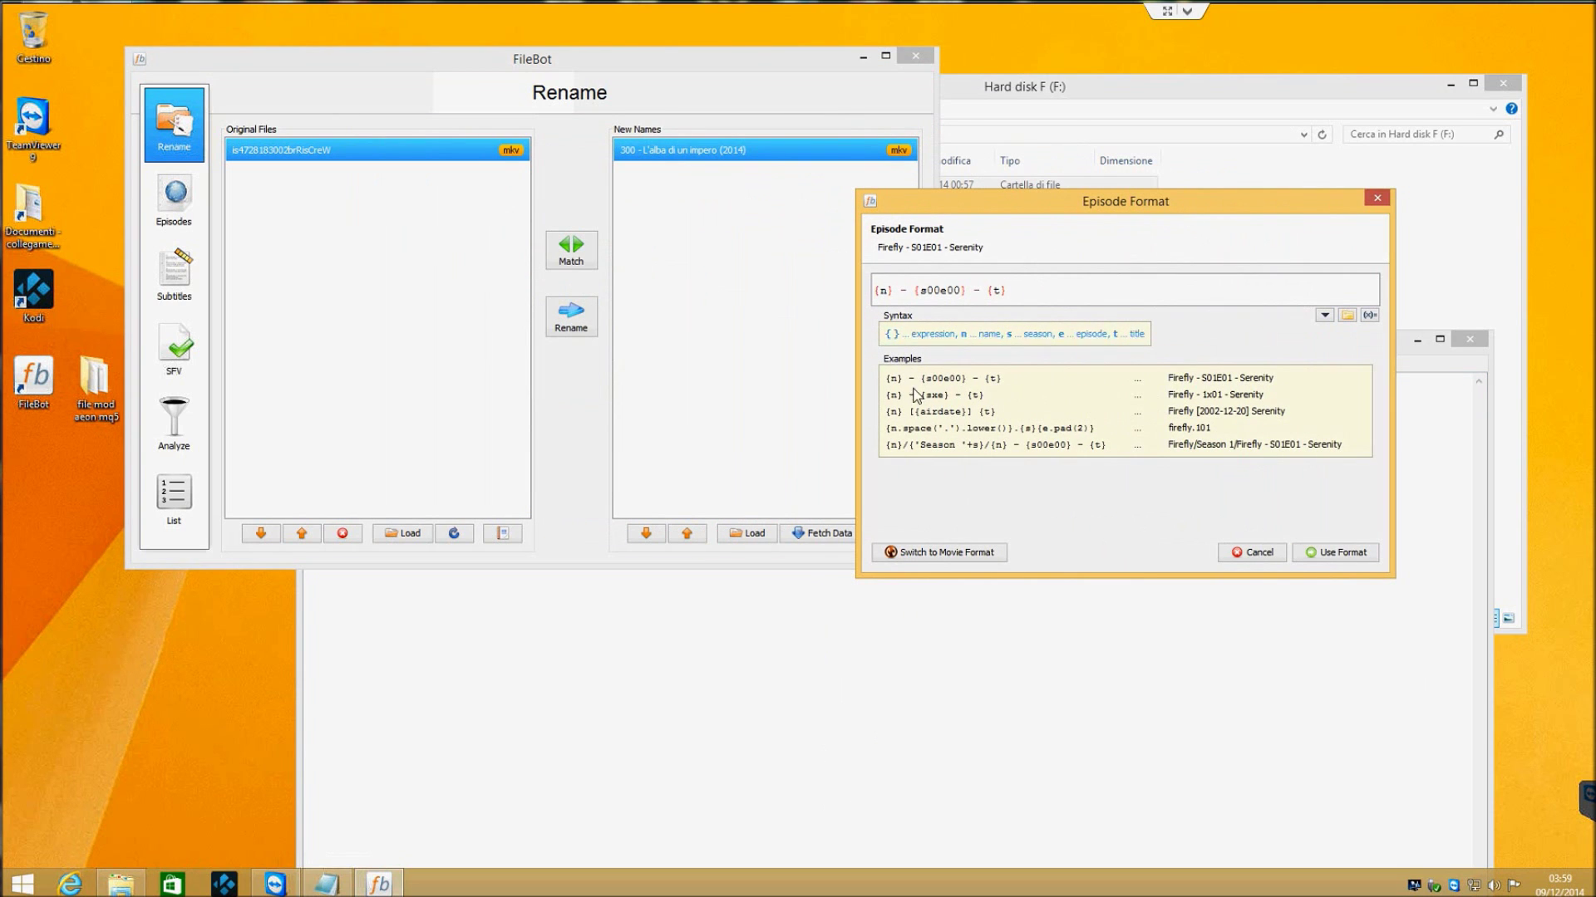
pyautogui.click(940, 552)
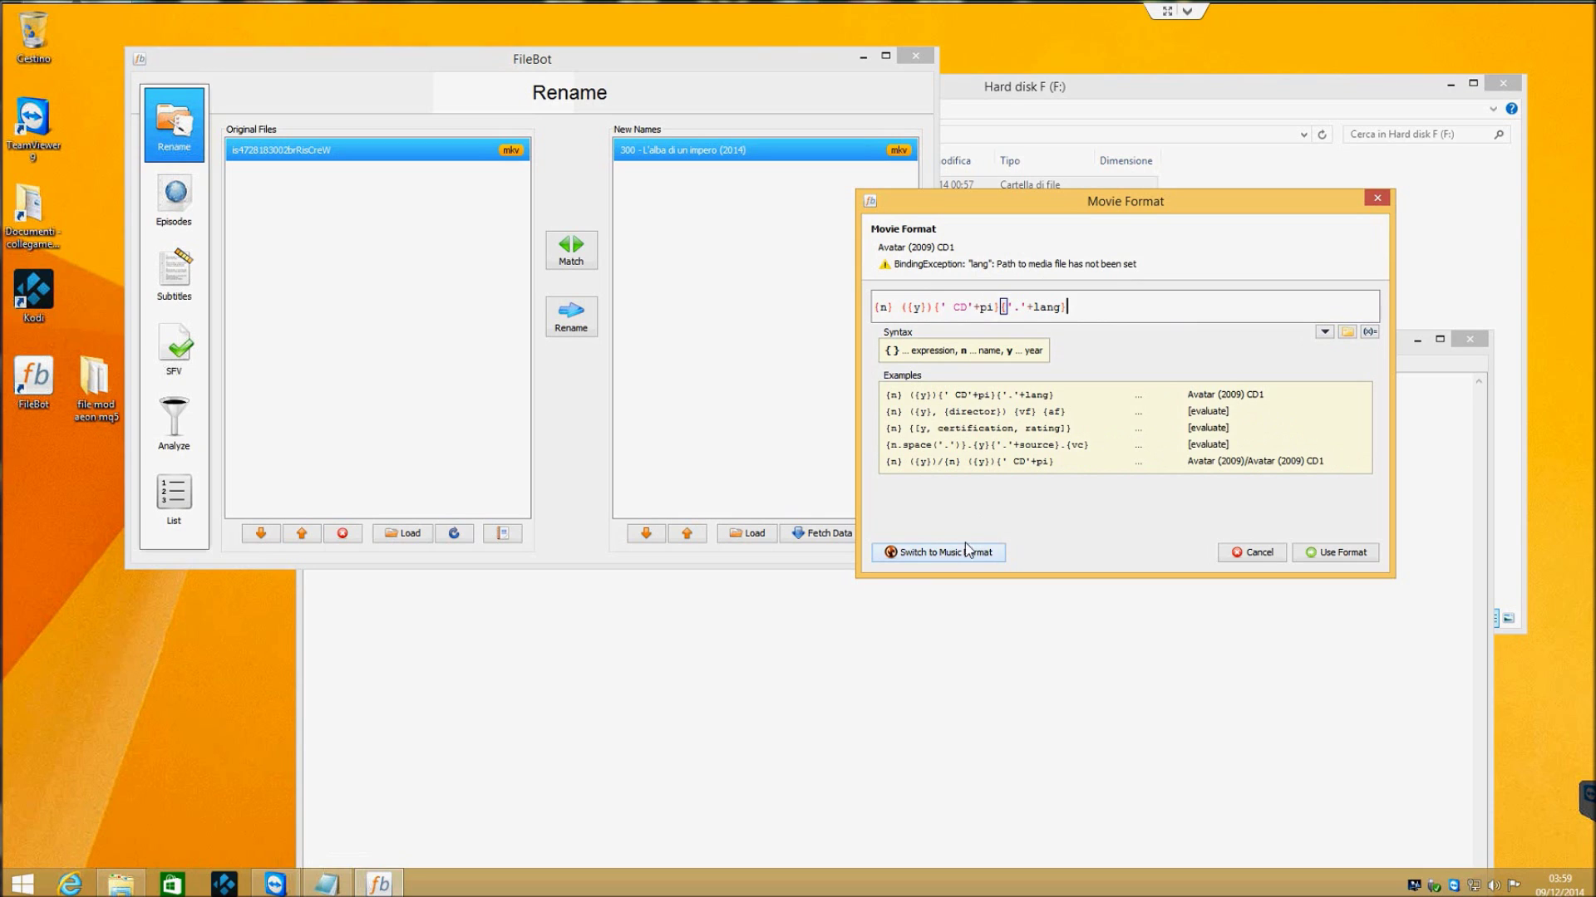
# Replace the Notepad text with "dobbiamo andare su movie format e vedete gli esempi di cosa ci potrebbe servire" and "ottimo anche per le serie tv"
pyautogui.click(1106, 663)
pyautogui.moveTo(1060, 384); pyautogui.dragTo(310, 397)
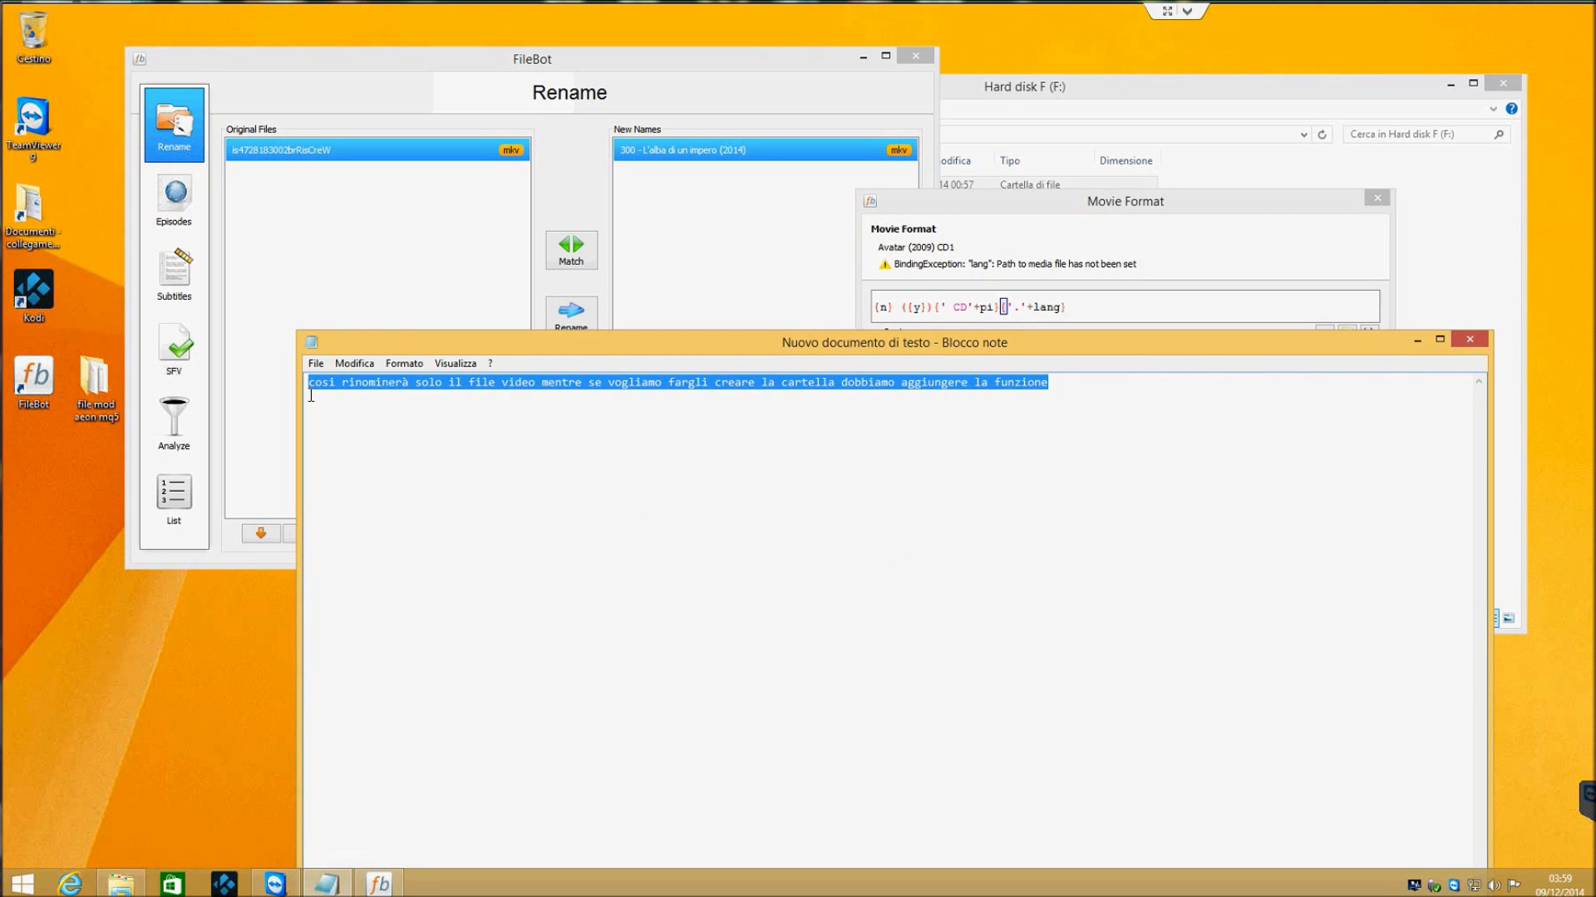
pyautogui.write('dobbiamo andare ')
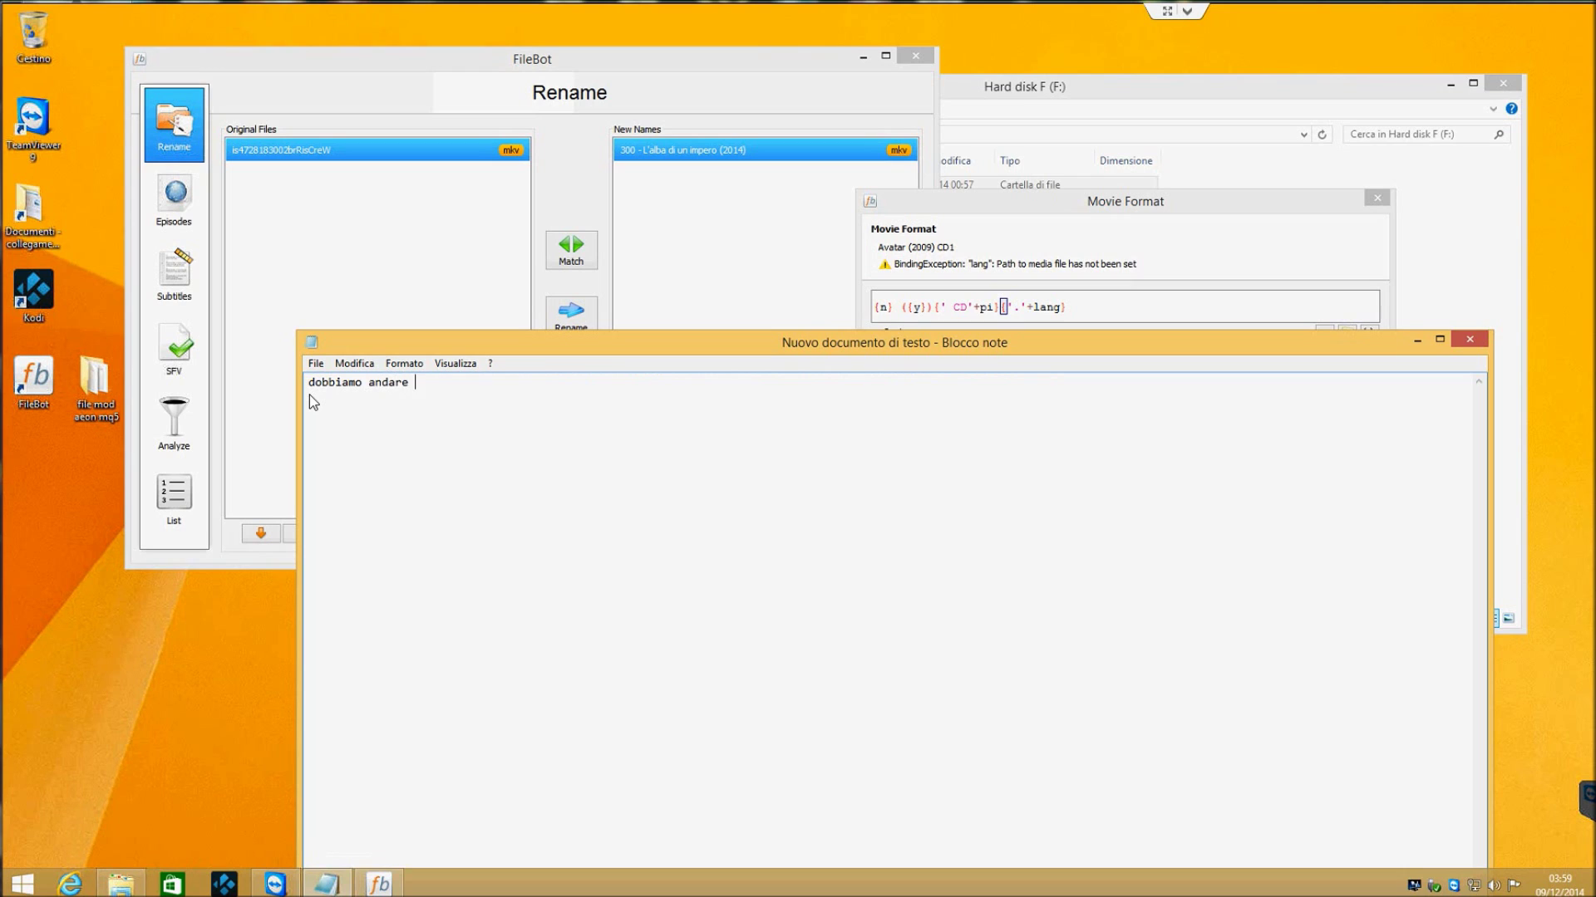
pyautogui.write('su movie format e v')
pyautogui.write('edete gli esempi di cosa ci potrebbe servire')
pyautogui.write('ottimo anche per le serie ')
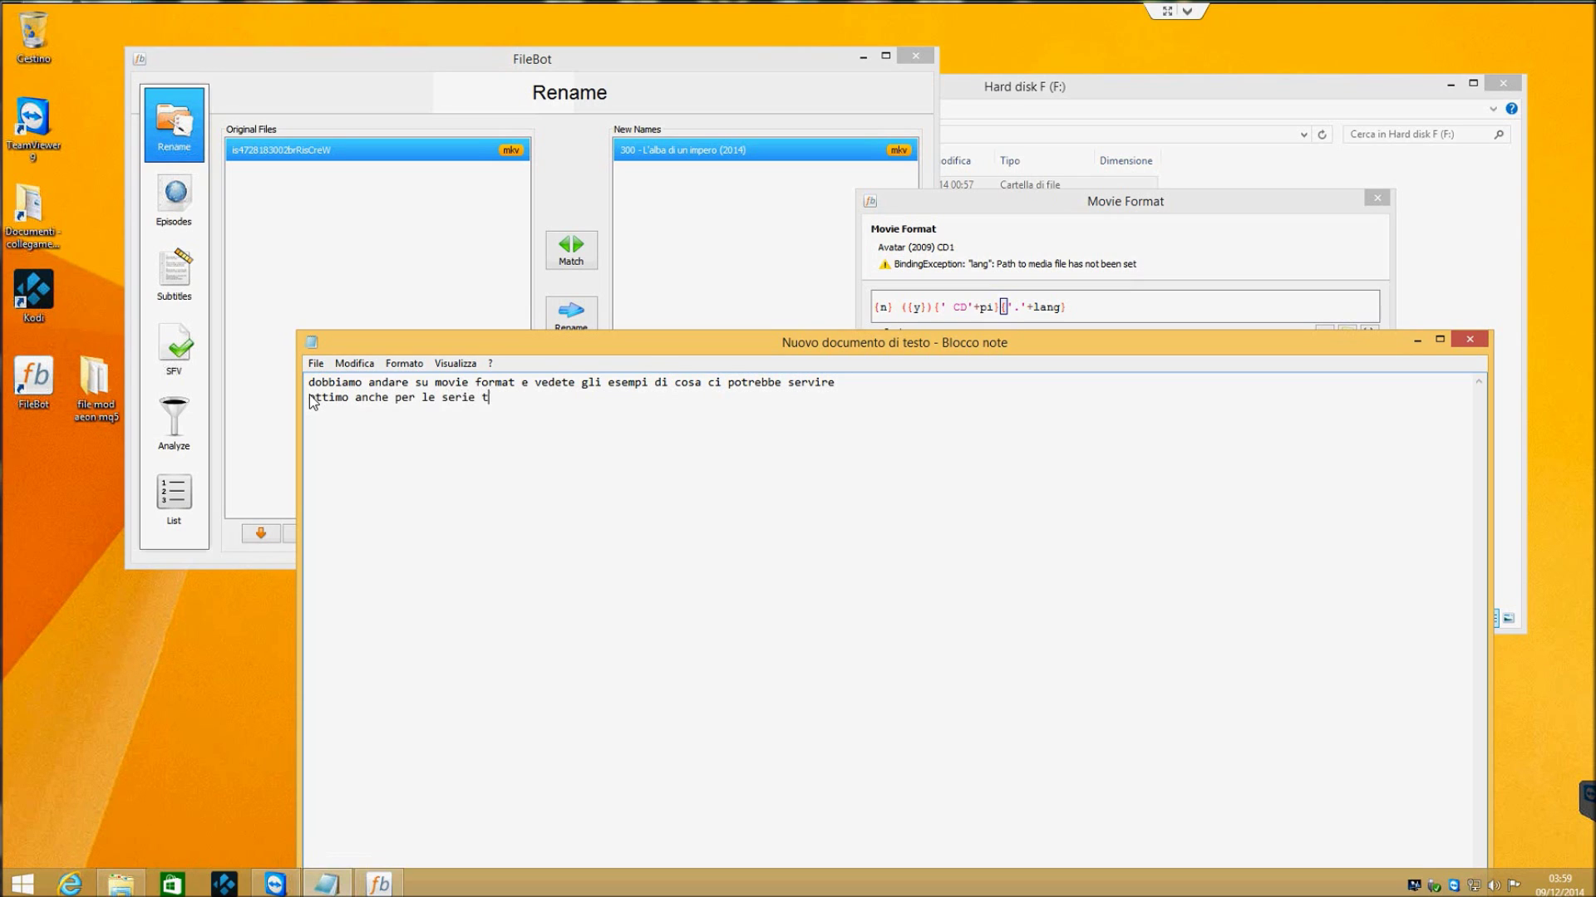
pyautogui.write('tv')
# Pick the example {n} ({y})/{n} ({y}){' CD'+pi} as the movie format and try deleting its pi variable
pyautogui.click(1141, 216)
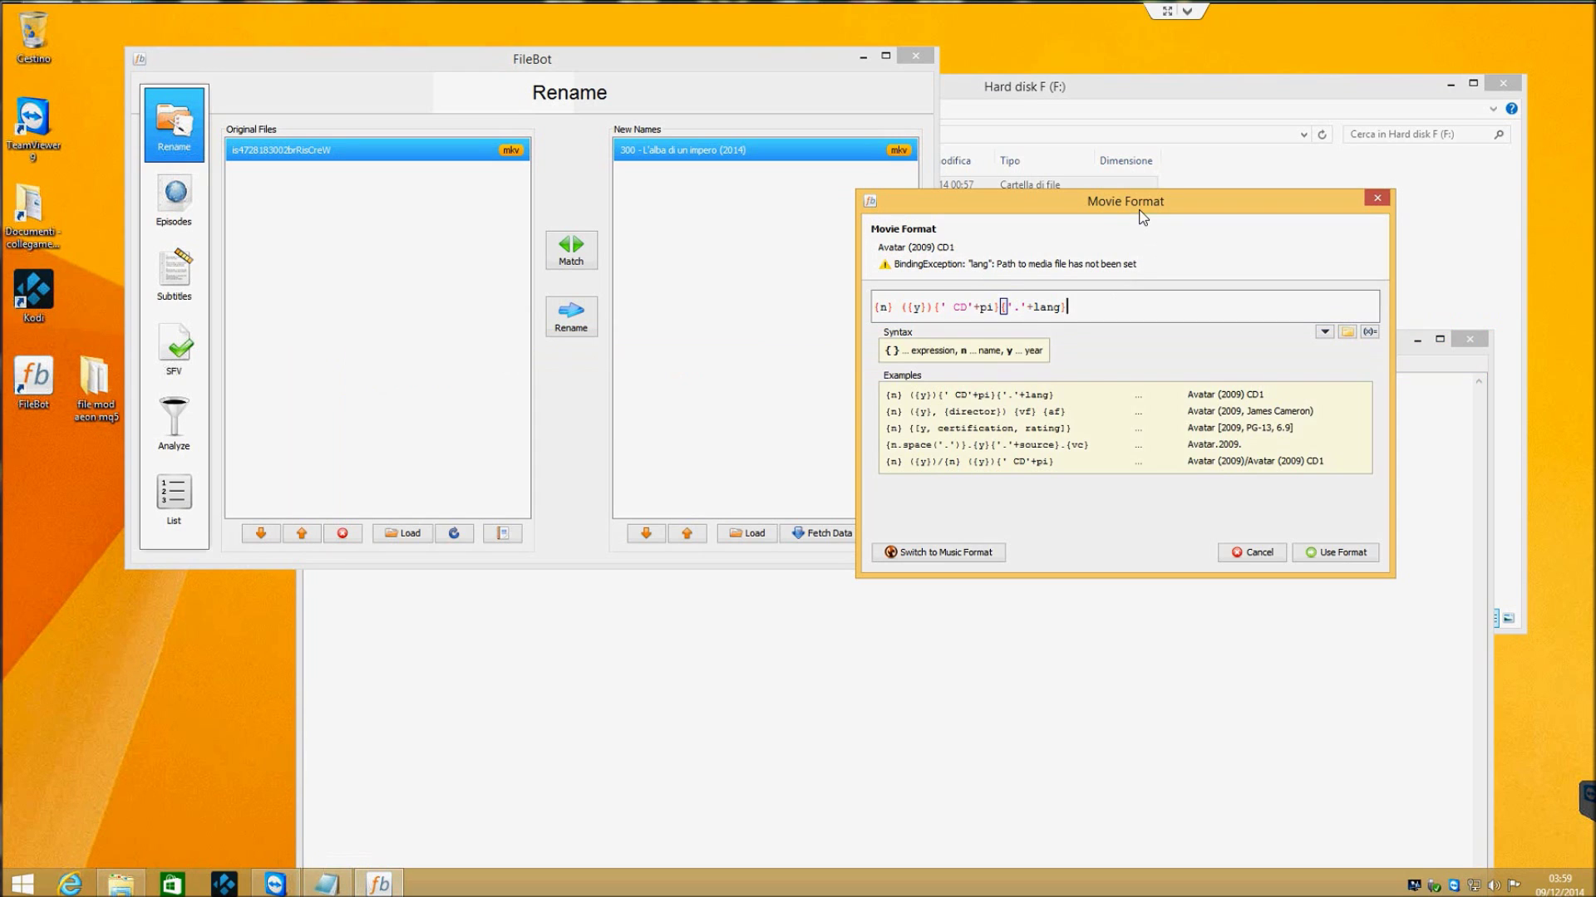
pyautogui.click(1214, 459)
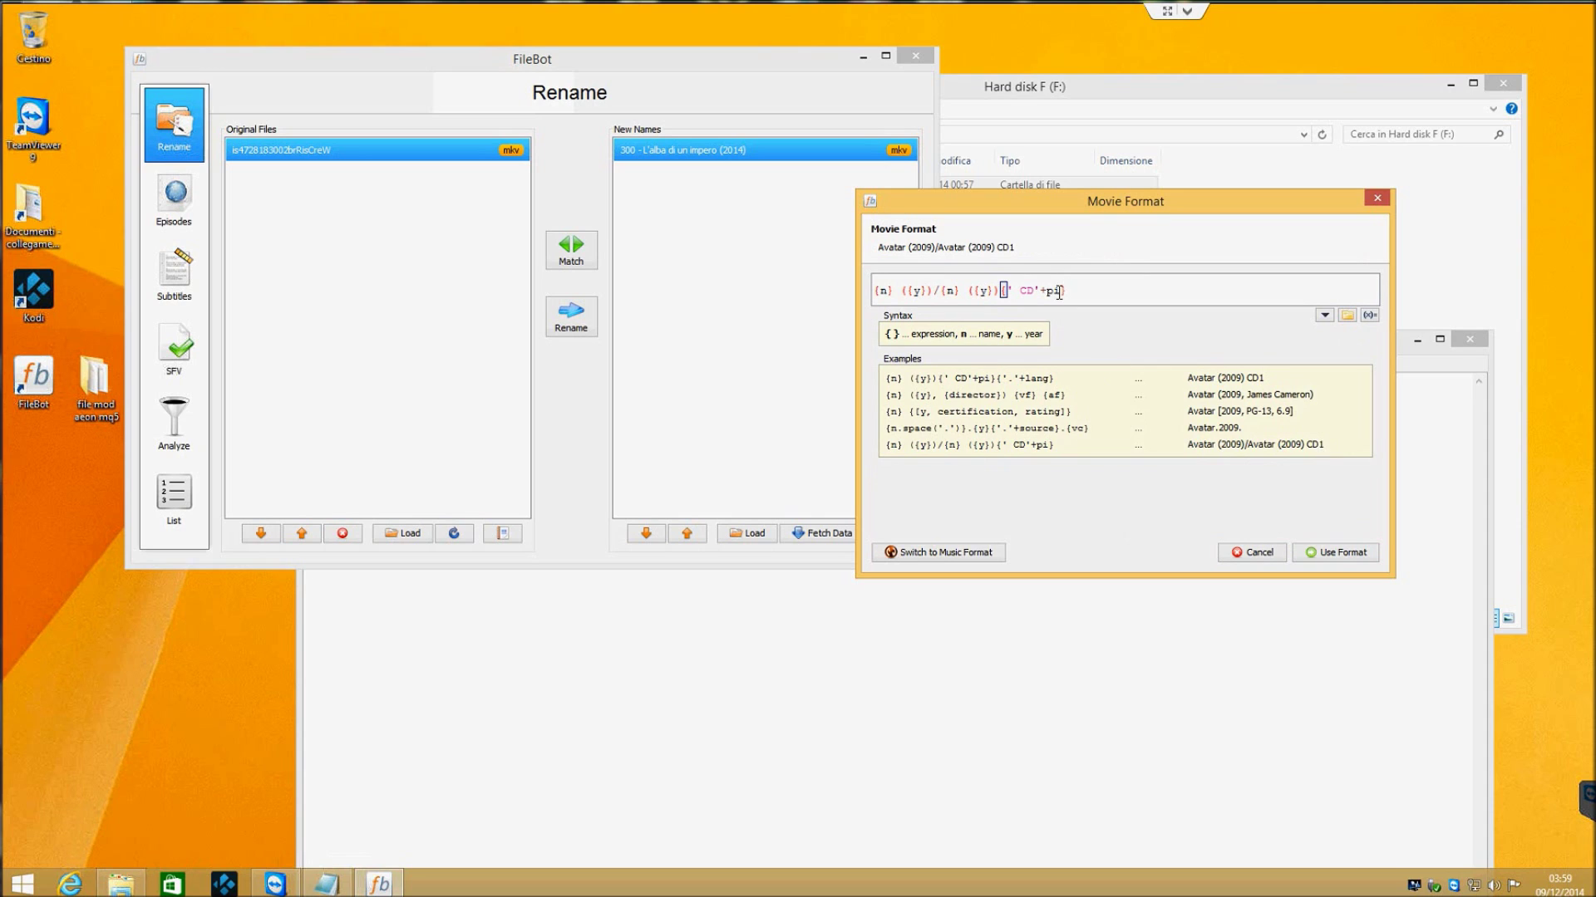
pyautogui.press('BackSpace')
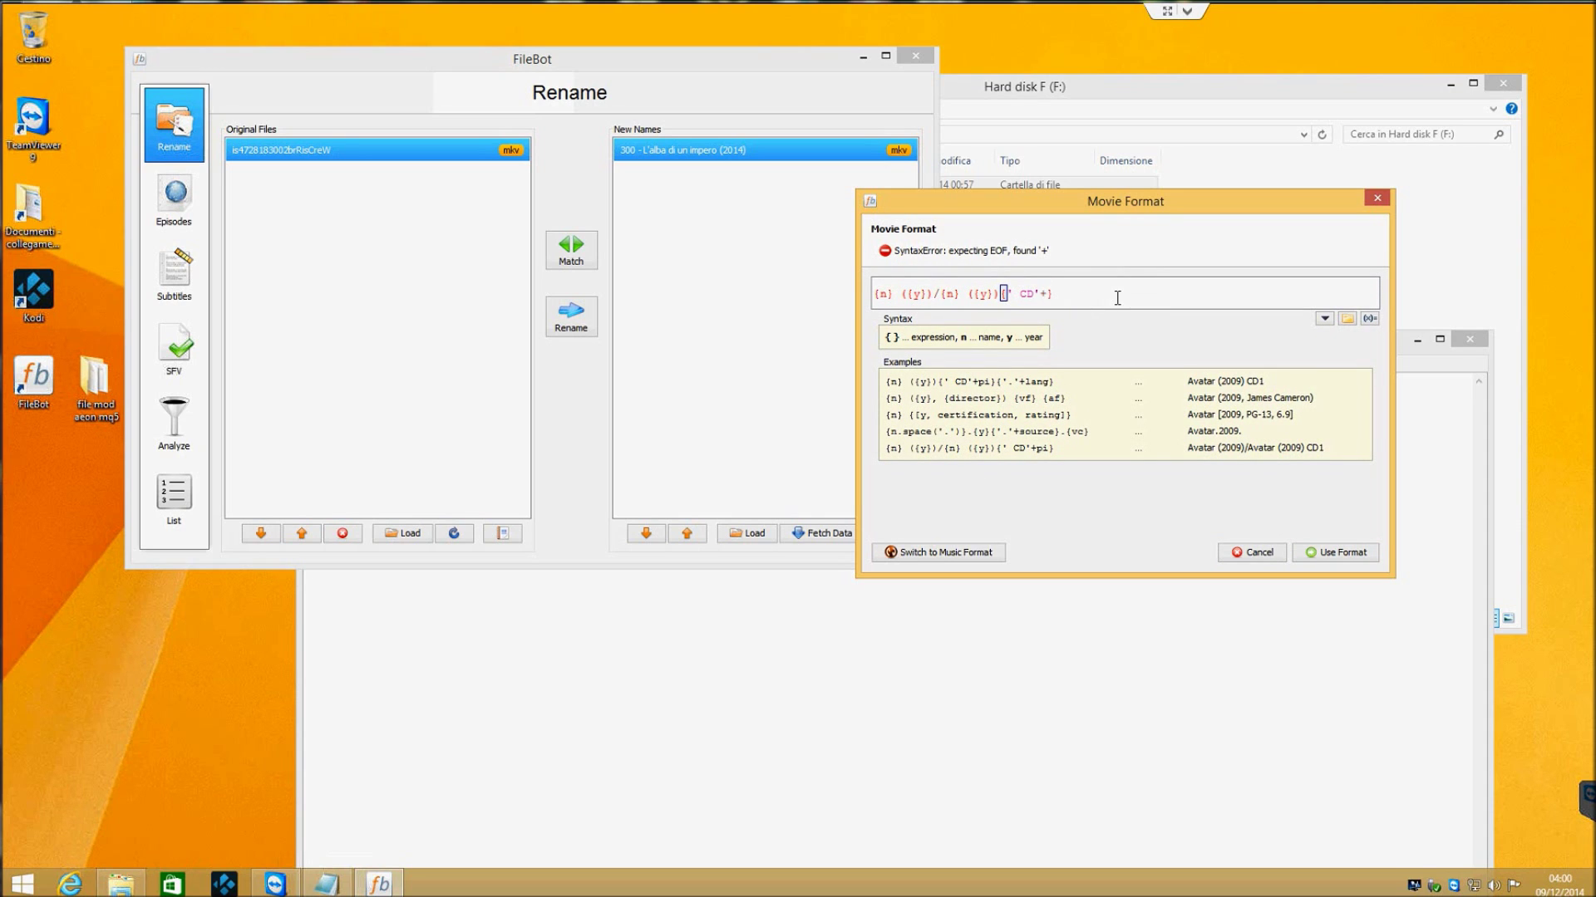
pyautogui.press('BackSpace')
pyautogui.press('BackSpace')
# Reapply the folder-creating example and try removing only the CD text and part of pi from the movie format
pyautogui.click(1020, 449)
pyautogui.click(1042, 292)
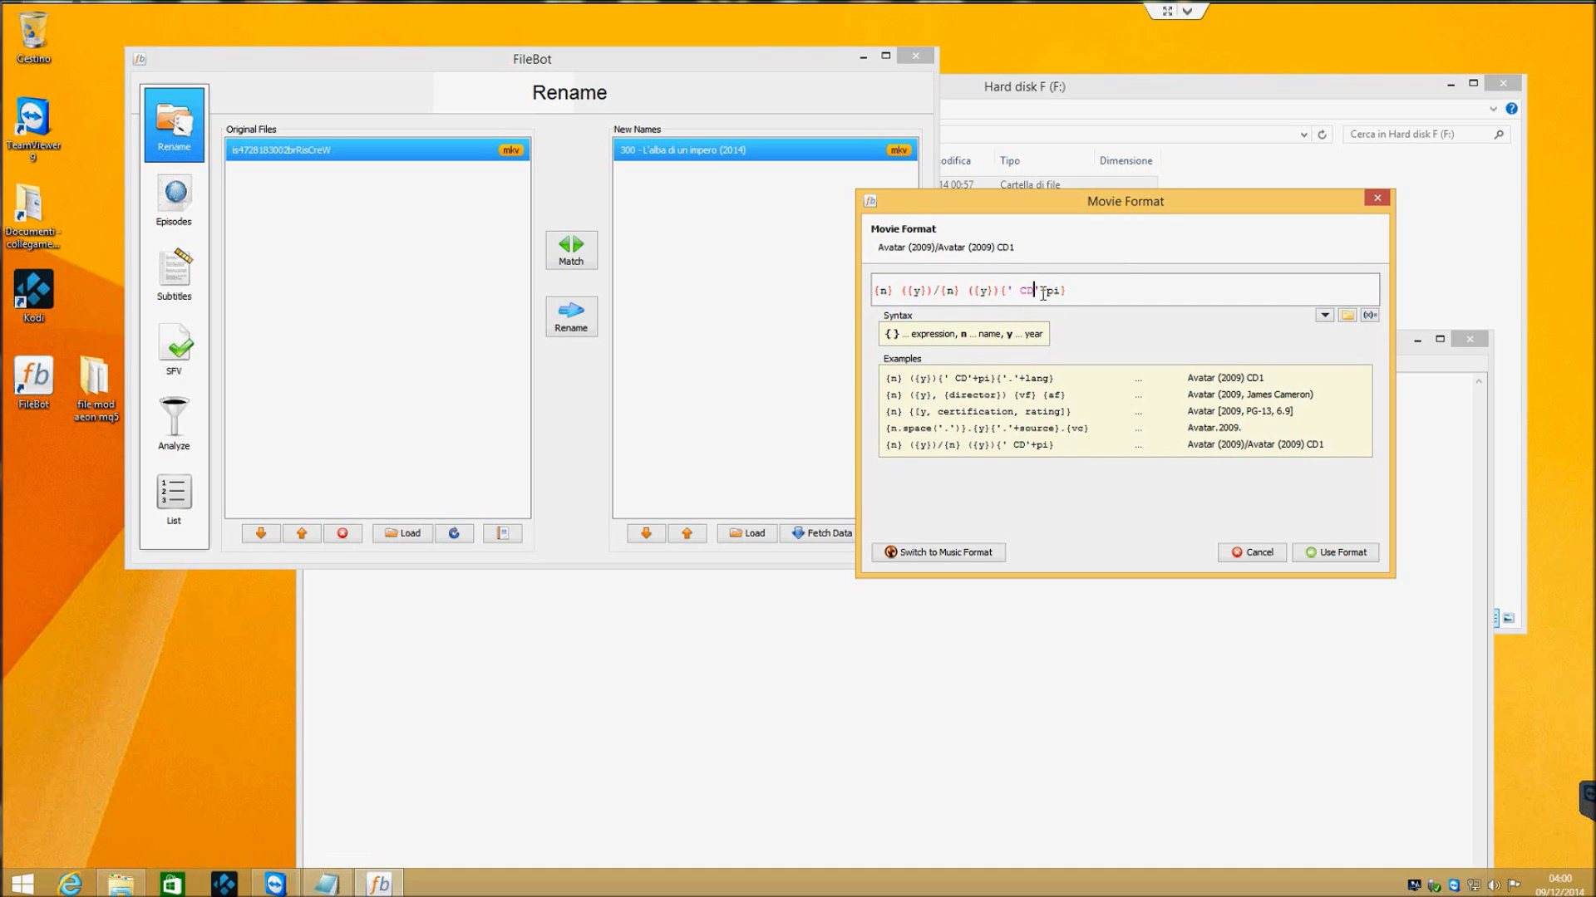
pyautogui.press('BackSpace')
pyautogui.press('Delete')
pyautogui.press('Delete')
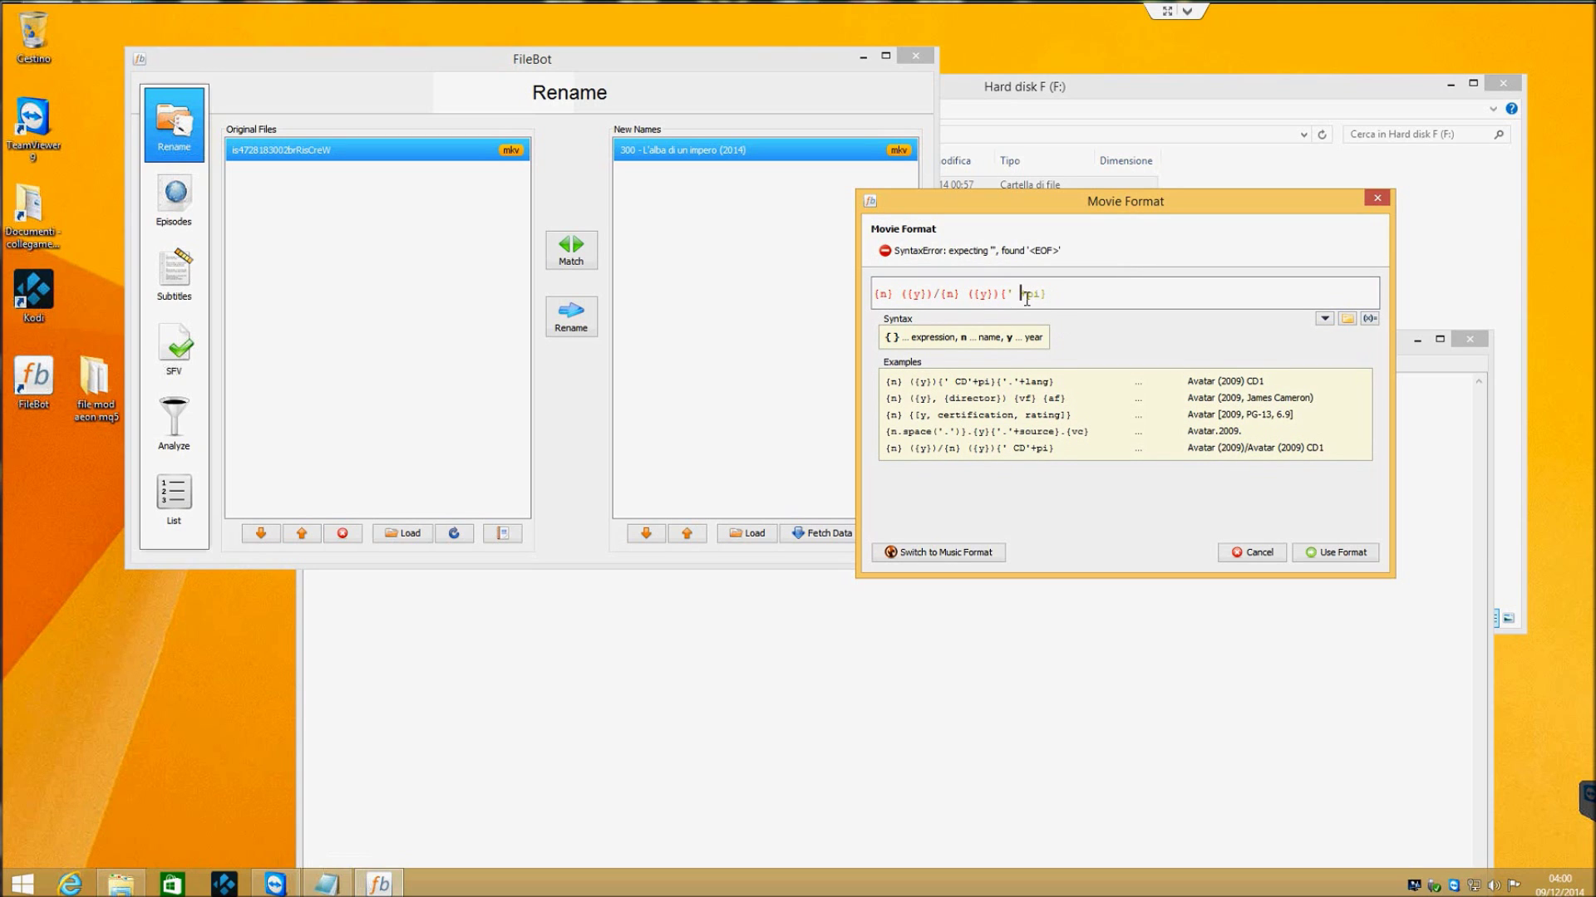
pyautogui.write("'")
pyautogui.click(1046, 290)
pyautogui.press('BackSpace')
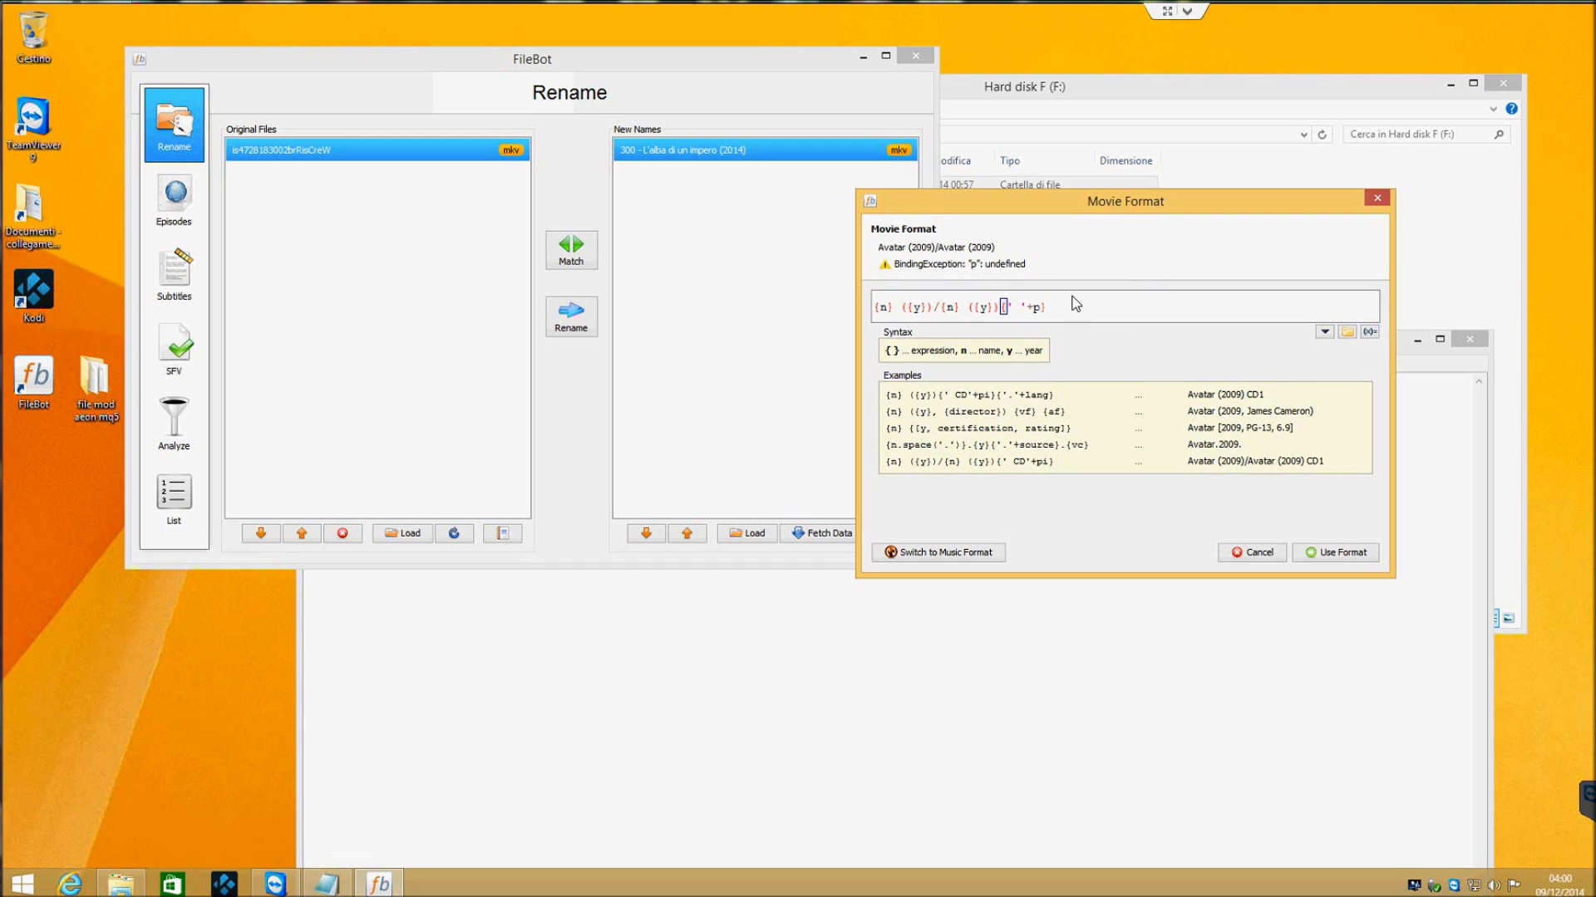
# Restore the folder-creating example format and examine the available expressions in the movie bindings, then close them
pyautogui.click(961, 449)
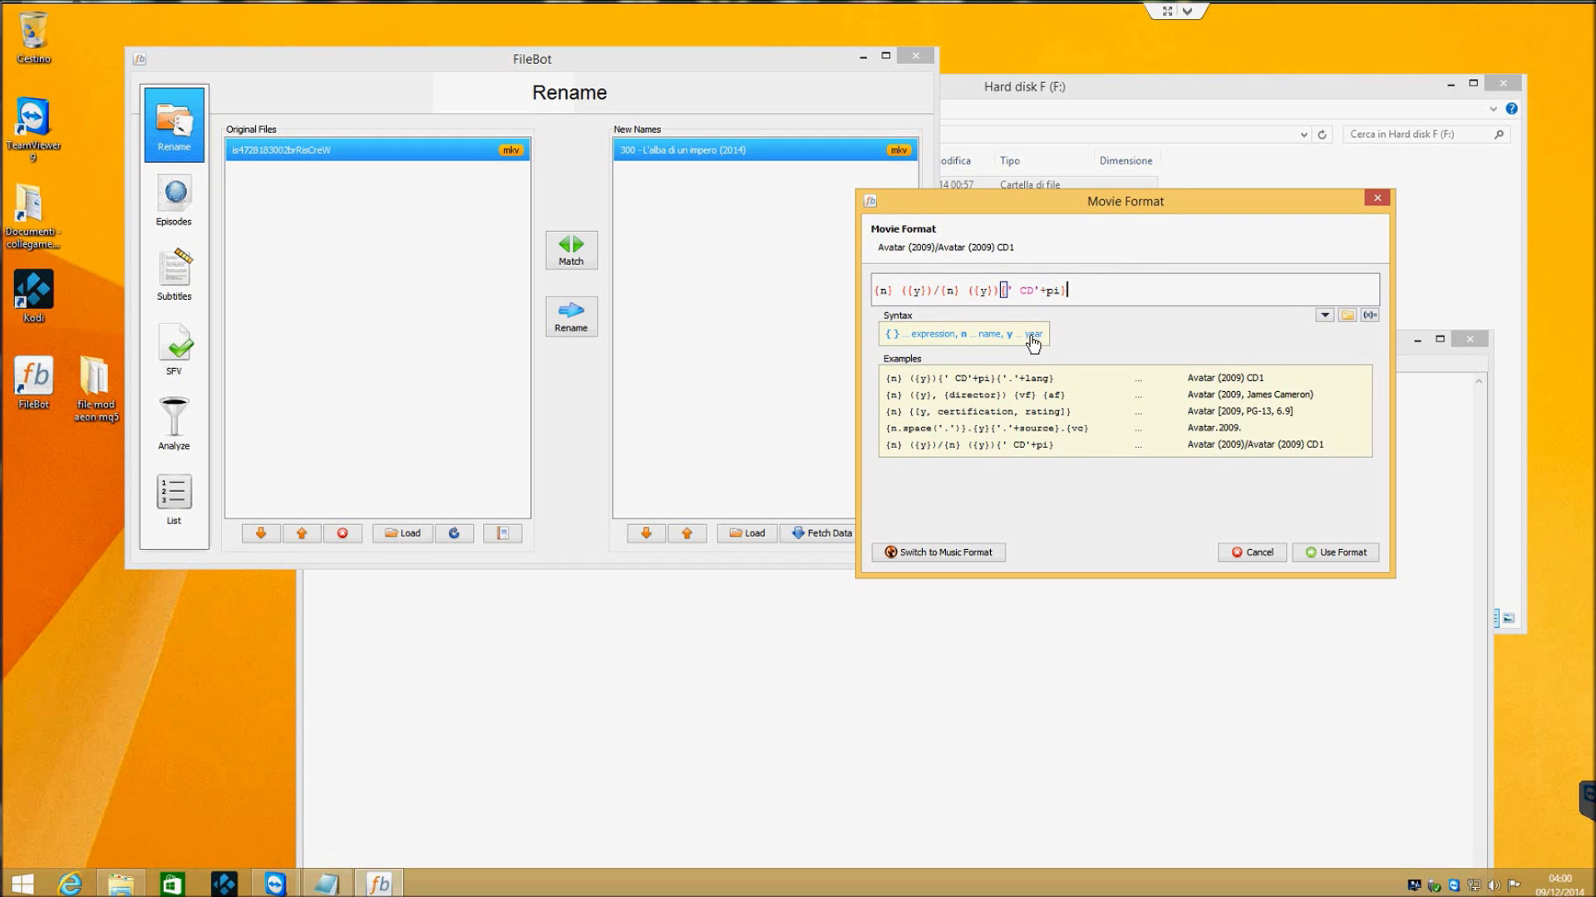
pyautogui.click(1369, 315)
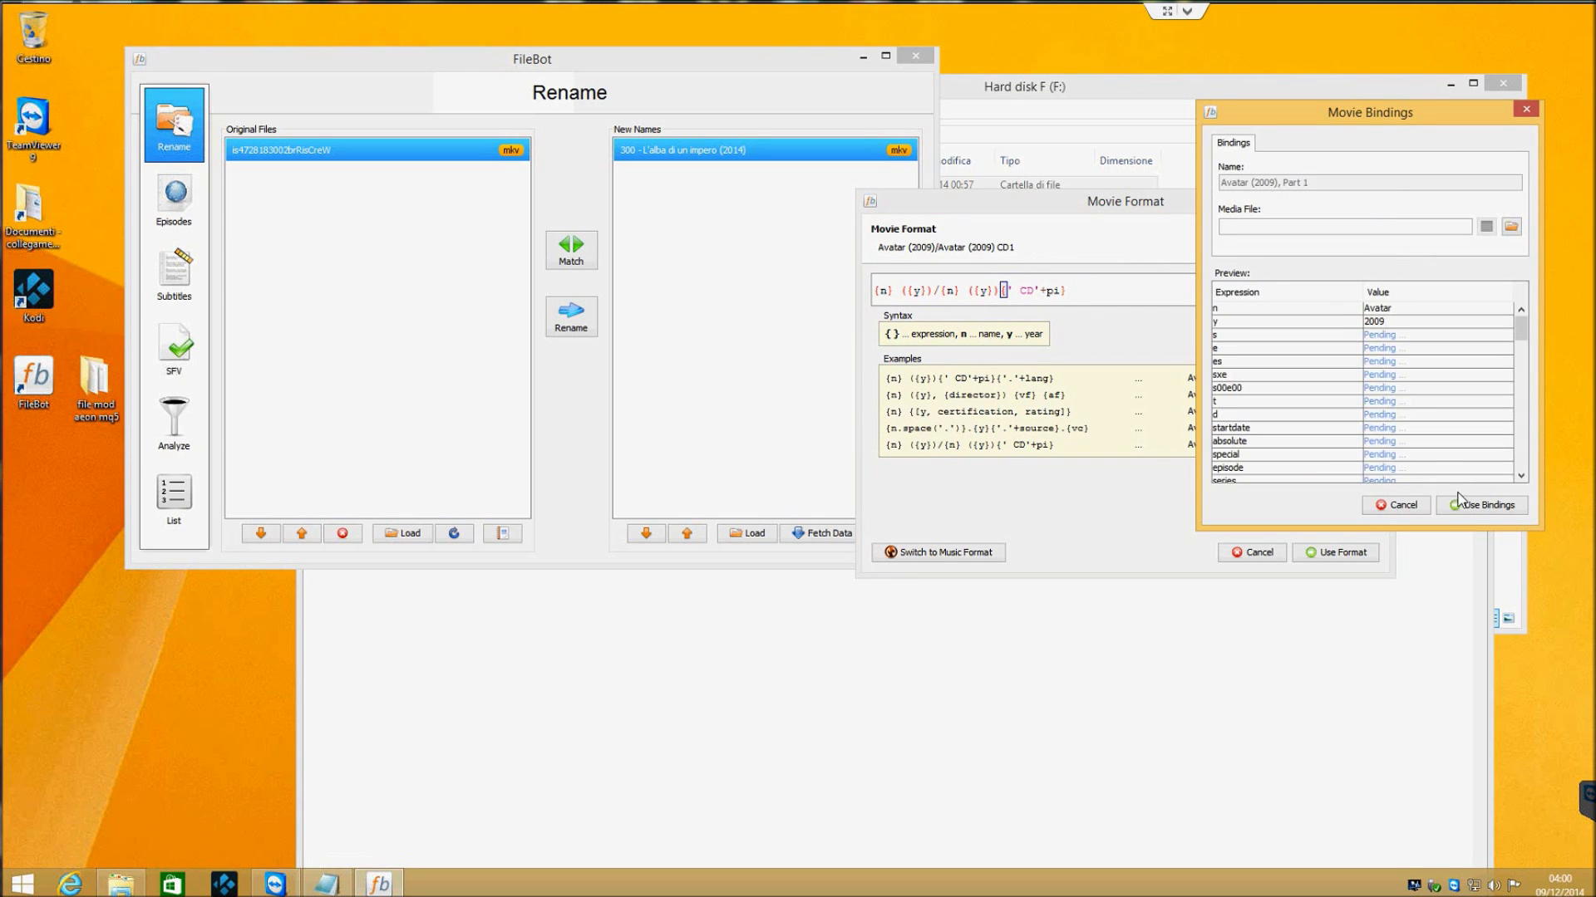
pyautogui.moveTo(1518, 322); pyautogui.dragTo(1527, 372)
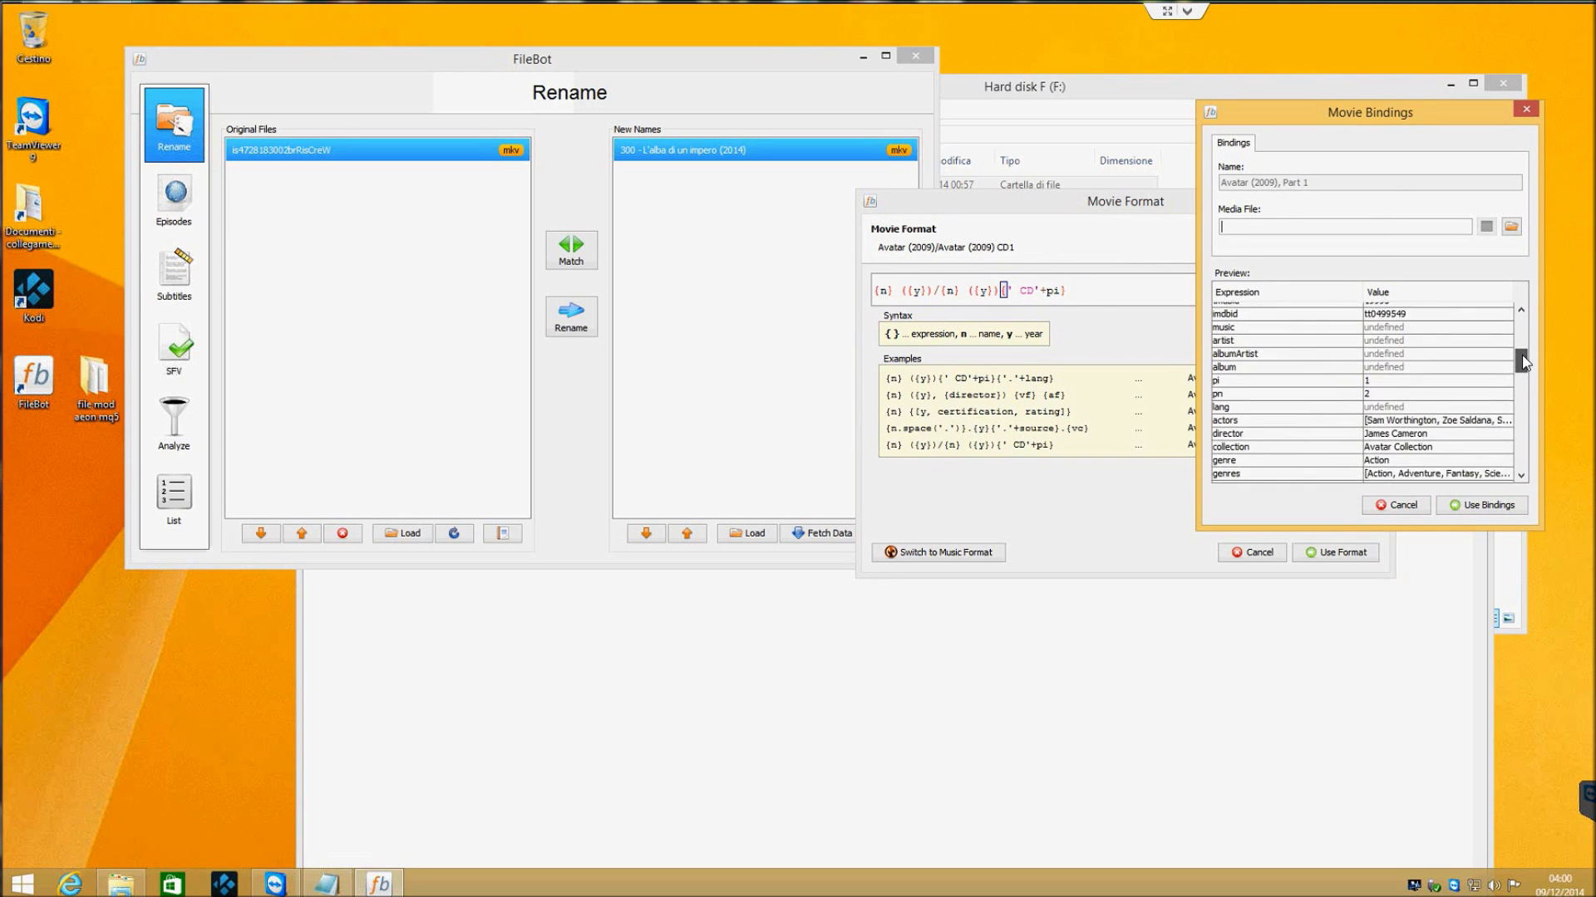
pyautogui.click(1525, 108)
# Try trimming the CD and pi portion of the movie format again, then restore the folder-creating example
pyautogui.press('BackSpace')
pyautogui.press('BackSpace')
pyautogui.press('BackSpace')
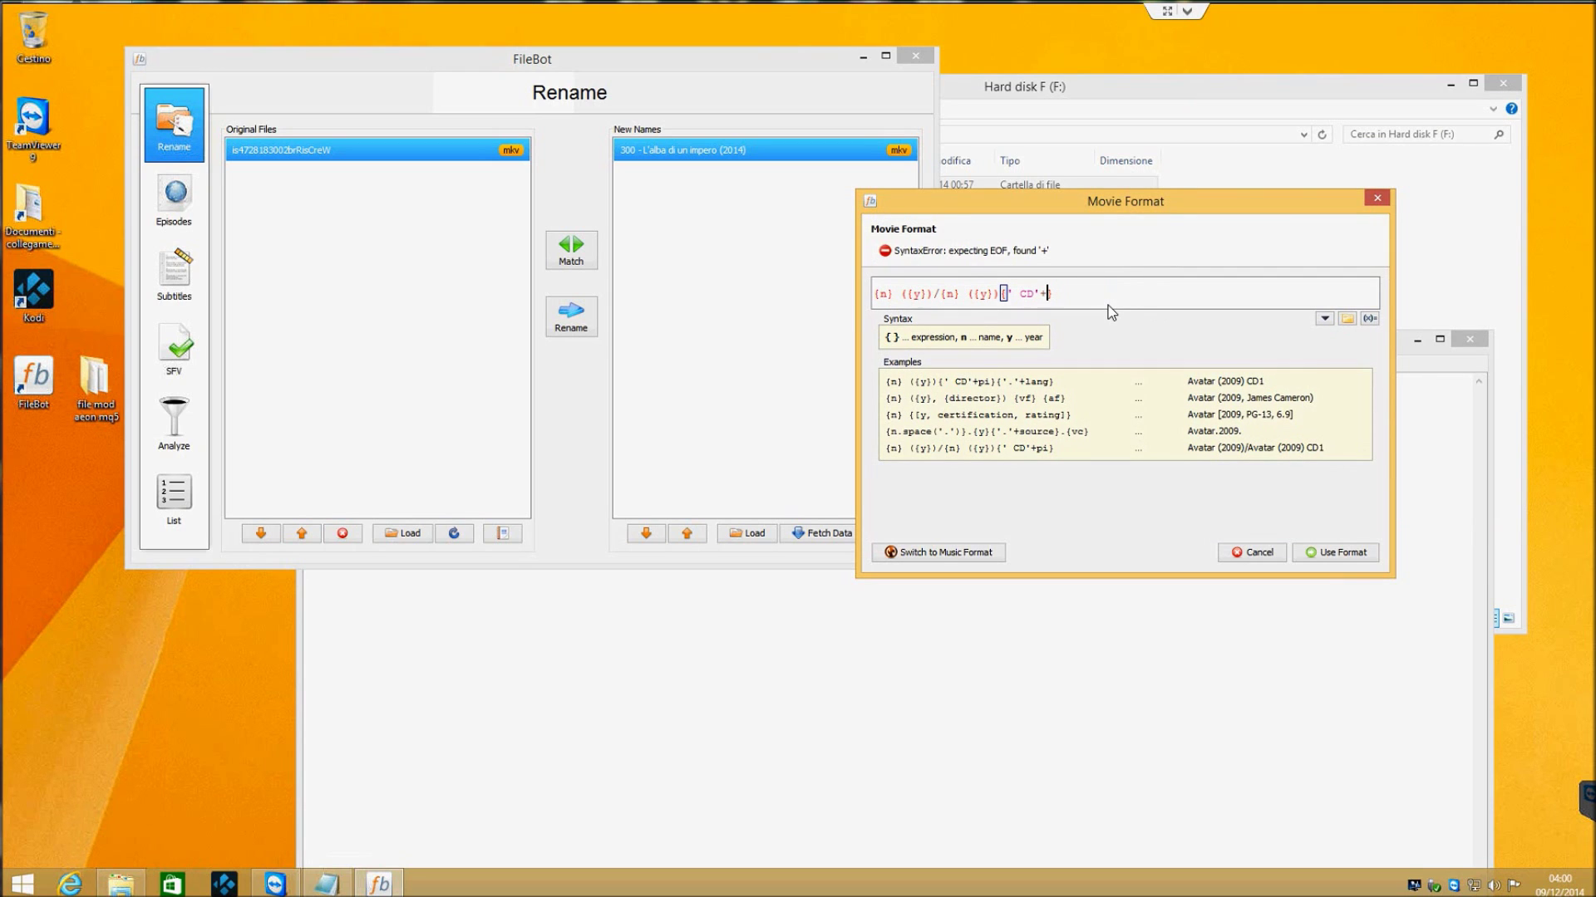
pyautogui.write('}')
pyautogui.press('Left')
pyautogui.press('Left')
pyautogui.press('Left')
pyautogui.press('BackSpace')
pyautogui.press('BackSpace')
pyautogui.click(994, 451)
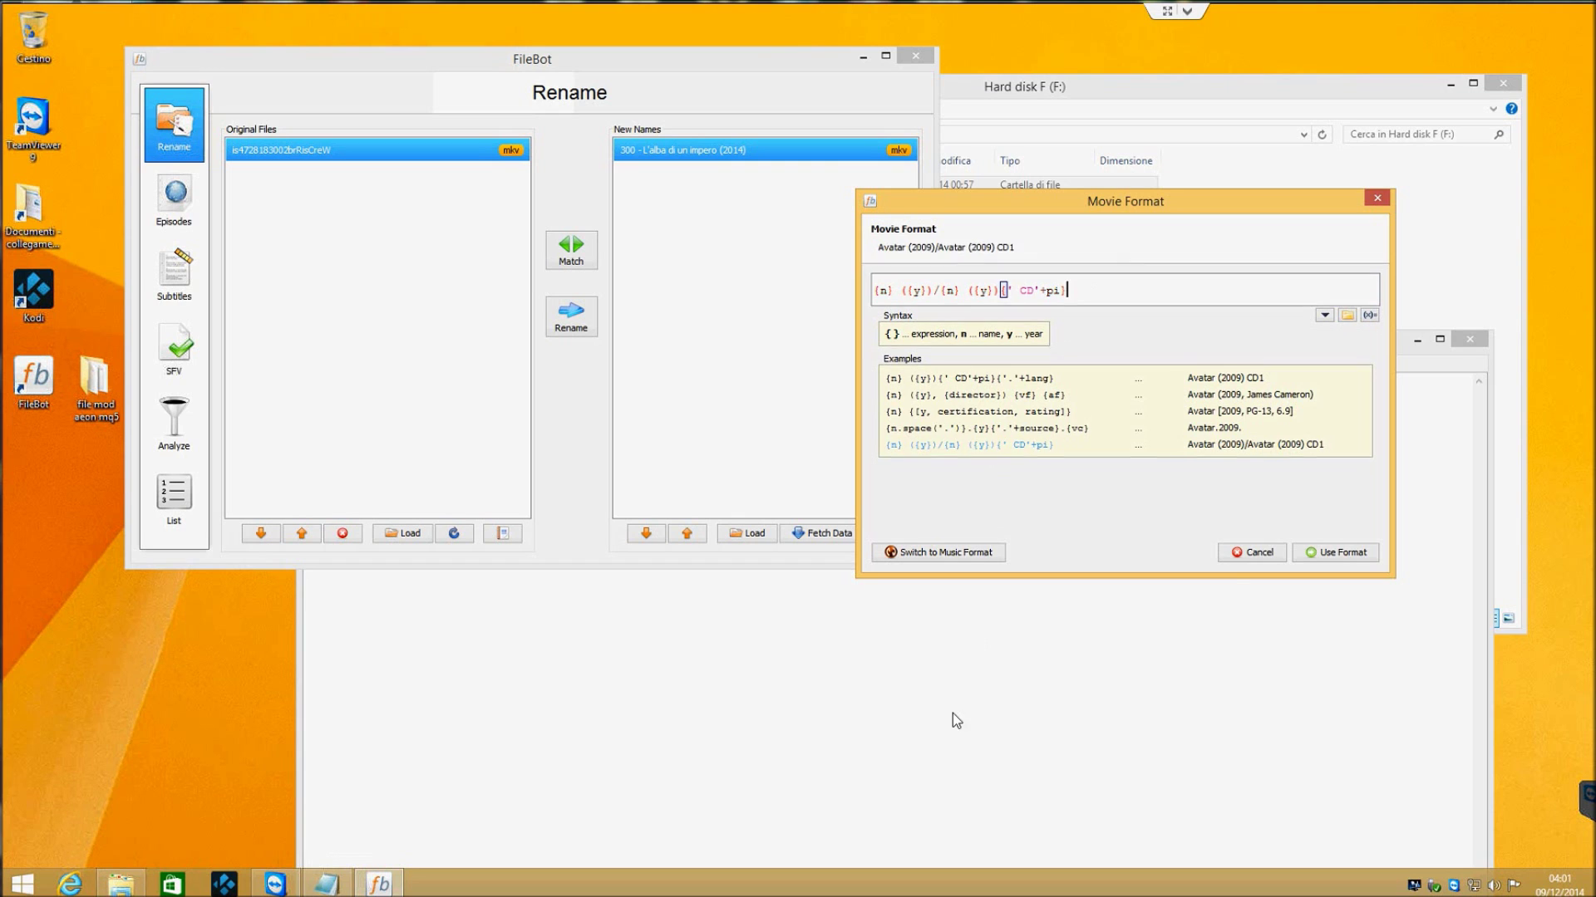
pyautogui.click(1325, 785)
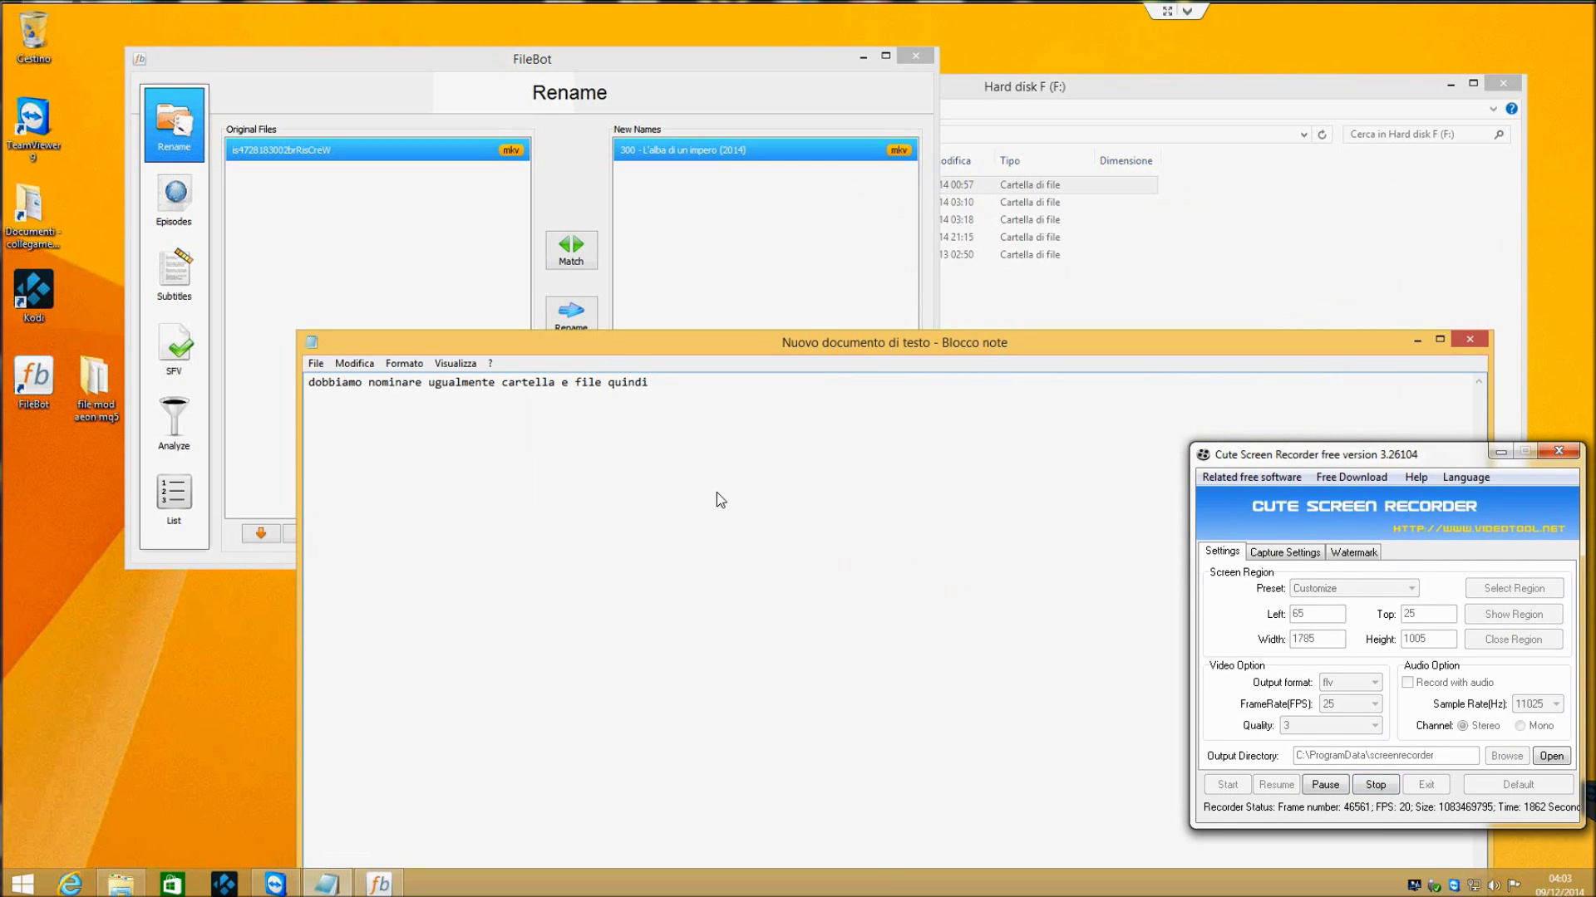
pyautogui.hotkey('ctrl', 'a')
pyautogui.click(665, 388)
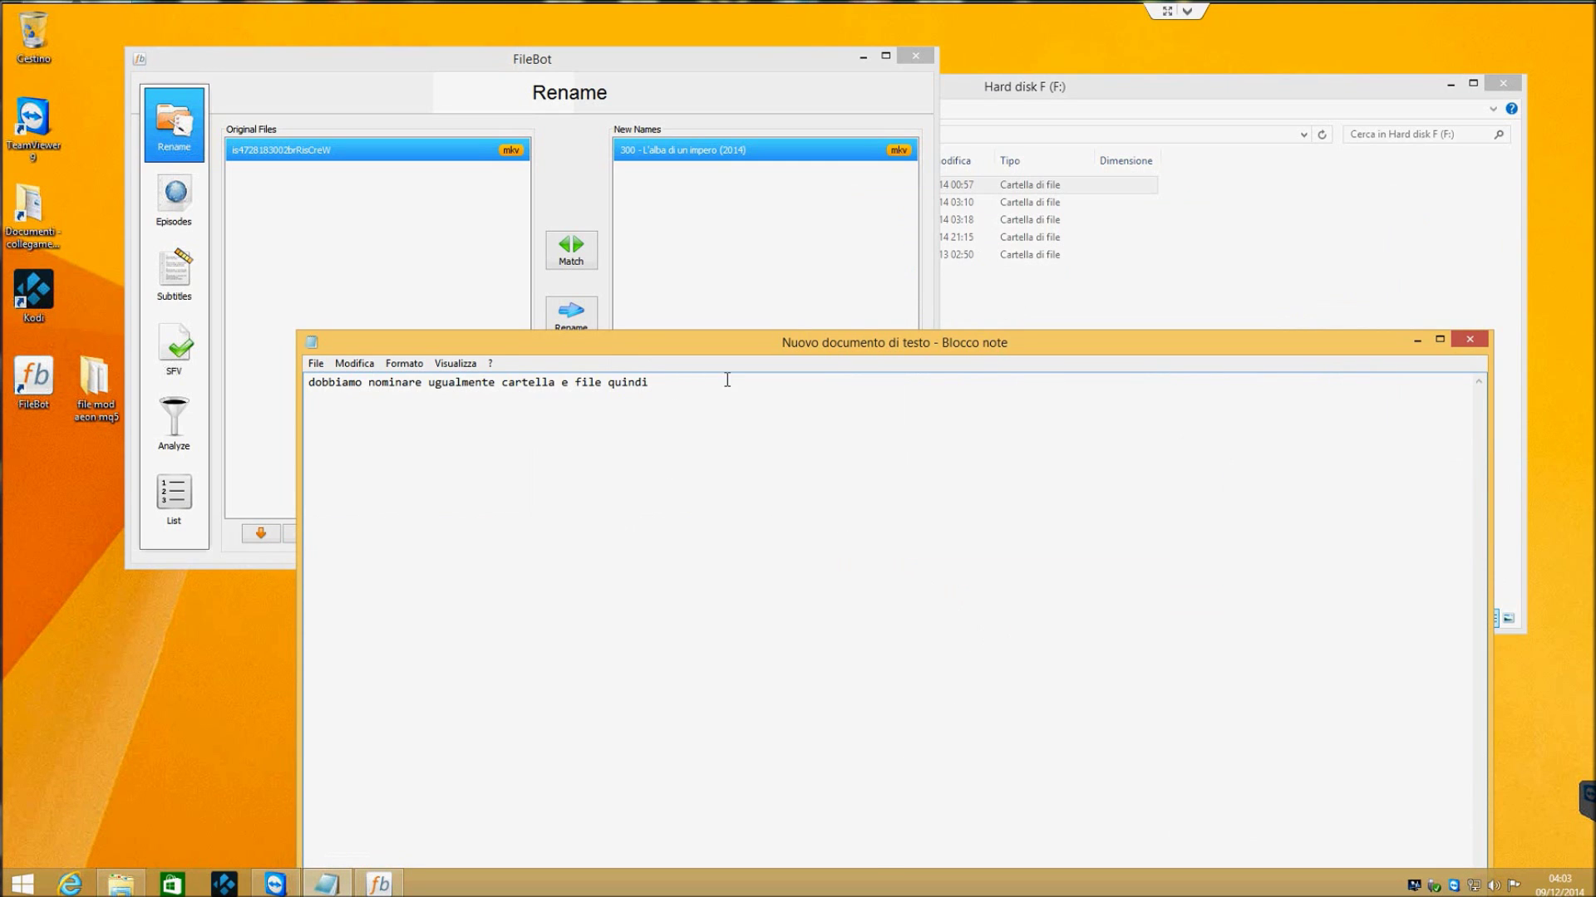
# Reopen FileBot's format editor in movie mode and pick the example {n} ({y})/{n} ({y}){' CD'+pi}
pyautogui.click(845, 241)
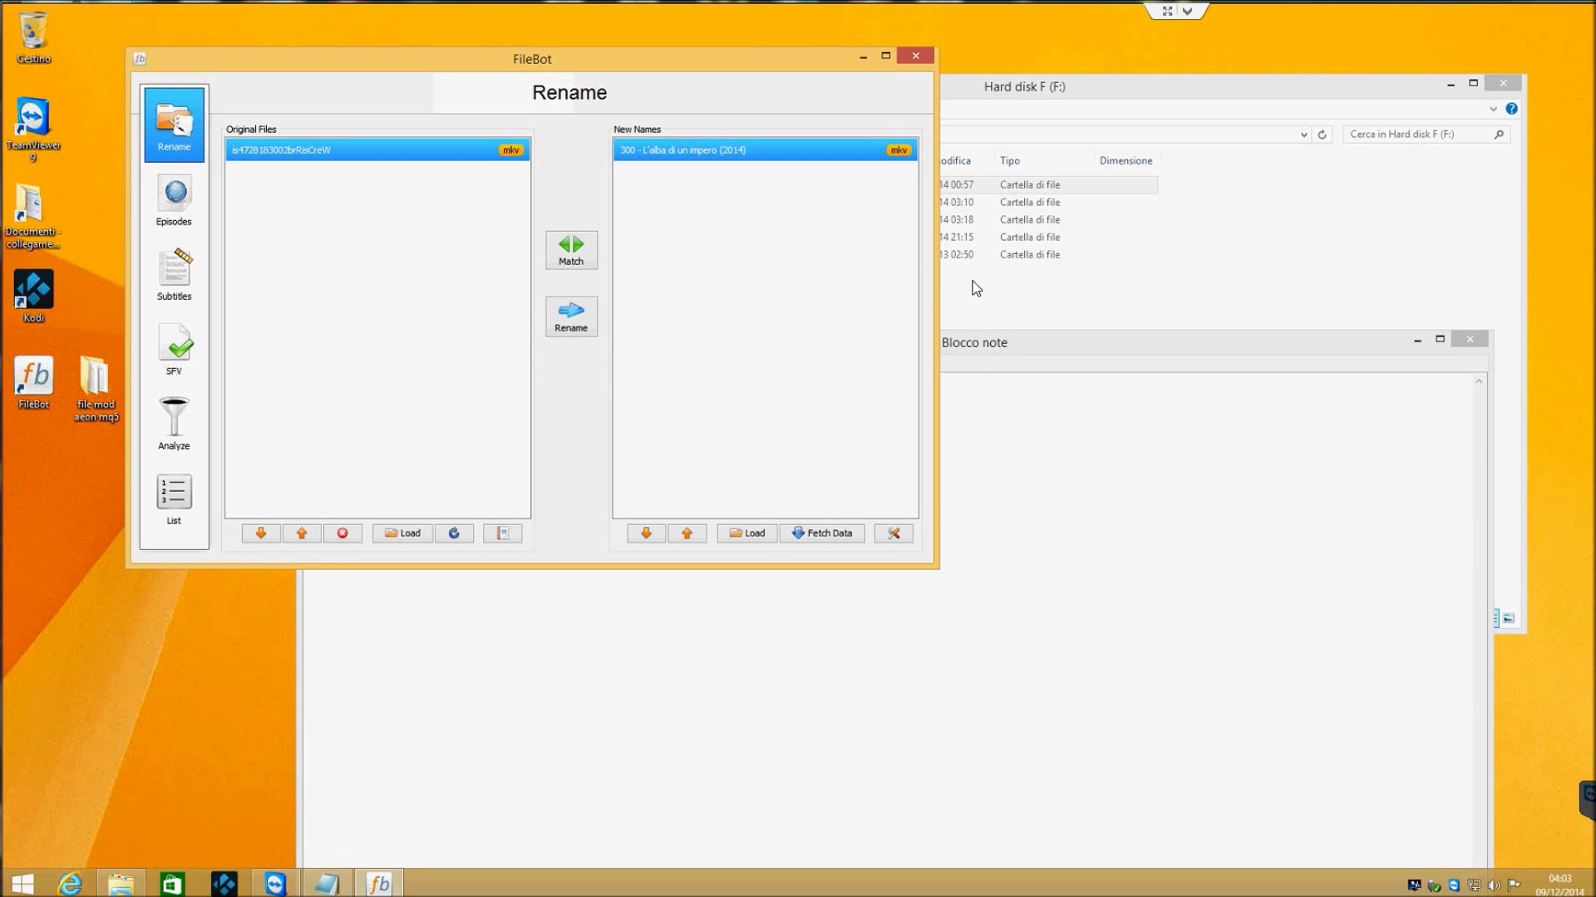
pyautogui.click(893, 532)
pyautogui.click(800, 537)
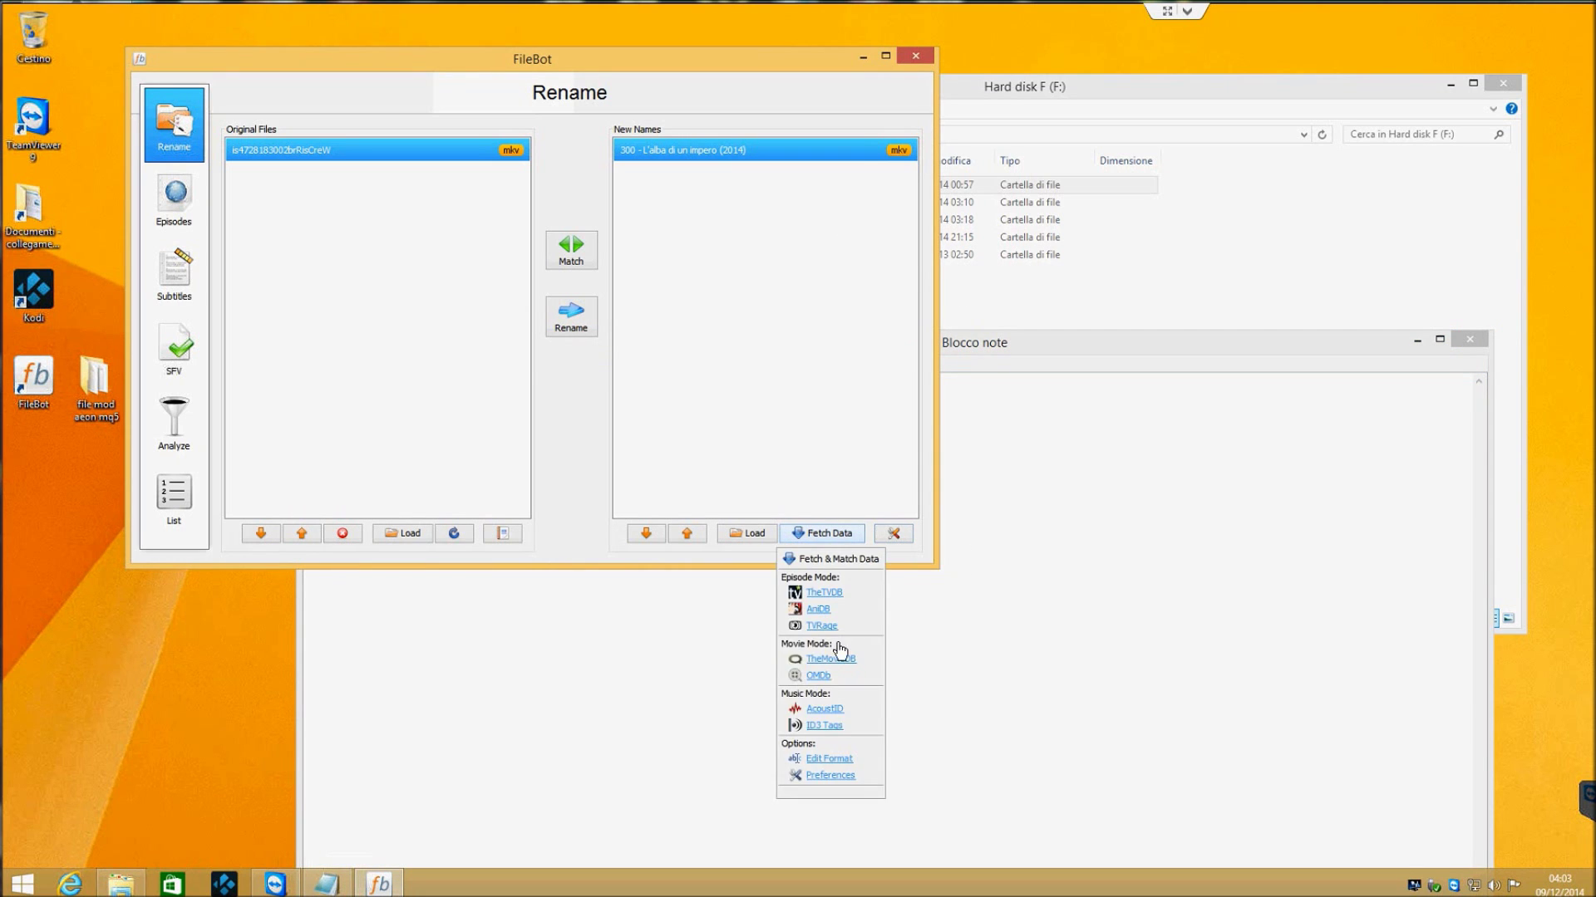
pyautogui.click(823, 758)
pyautogui.click(413, 484)
pyautogui.moveTo(654, 143); pyautogui.dragTo(1284, 228)
pyautogui.click(1100, 484)
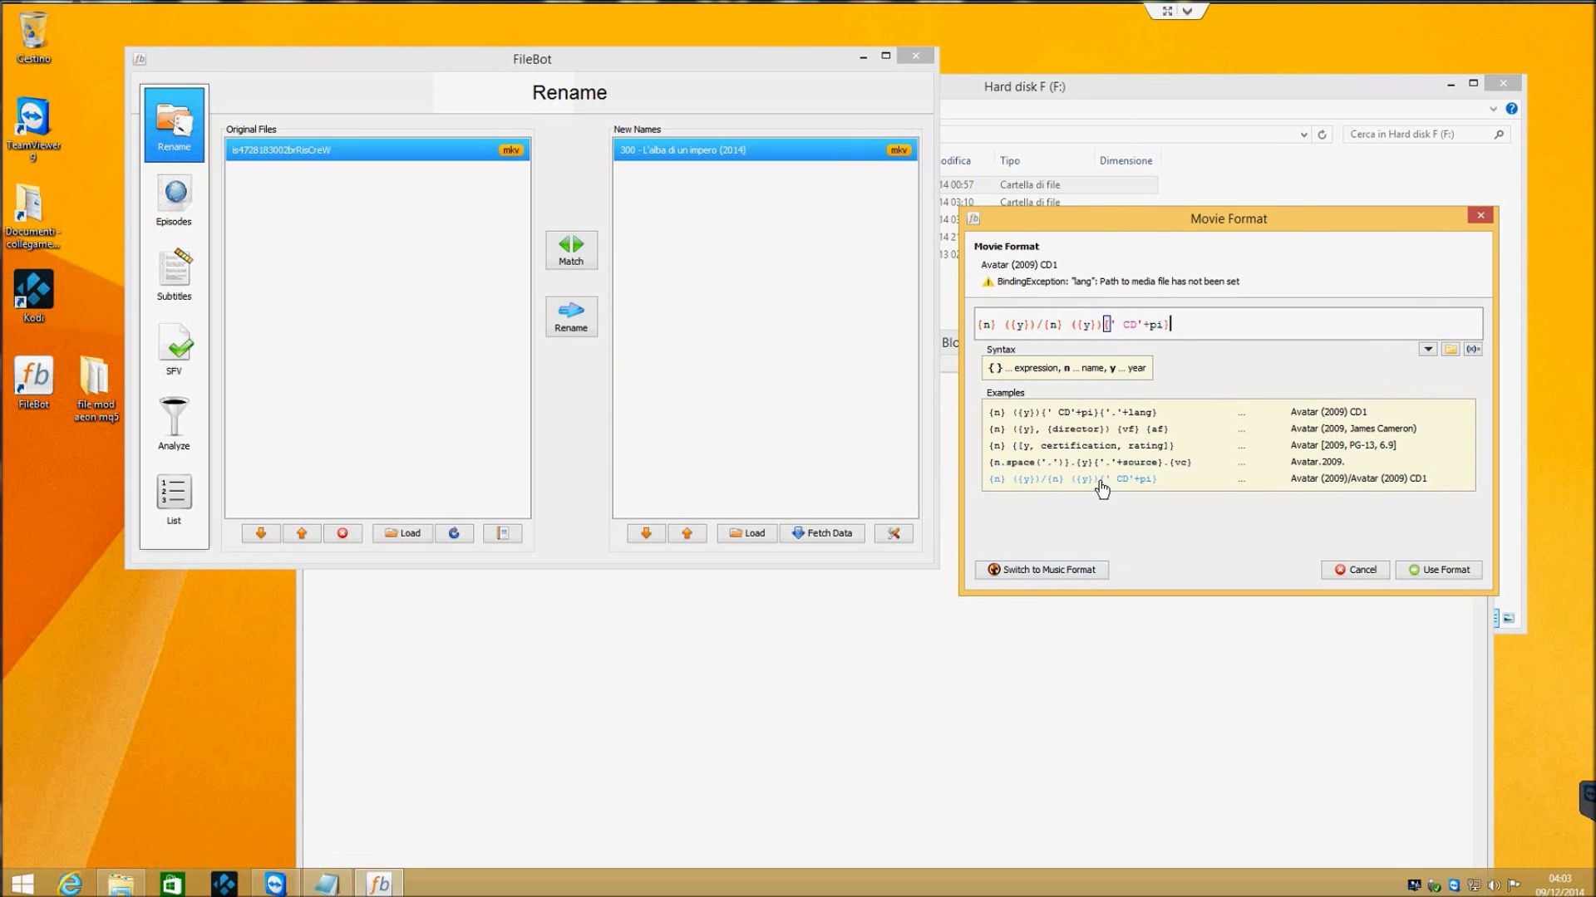
# Delete the CD part so the movie format is {n} ({y})/{n} ({y}), and apply it
pyautogui.click(1196, 307)
pyautogui.press('BackSpace')
pyautogui.press('BackSpace')
pyautogui.press('BackSpace')
pyautogui.press('BackSpace')
pyautogui.press('BackSpace')
pyautogui.press('BackSpace')
pyautogui.press('BackSpace')
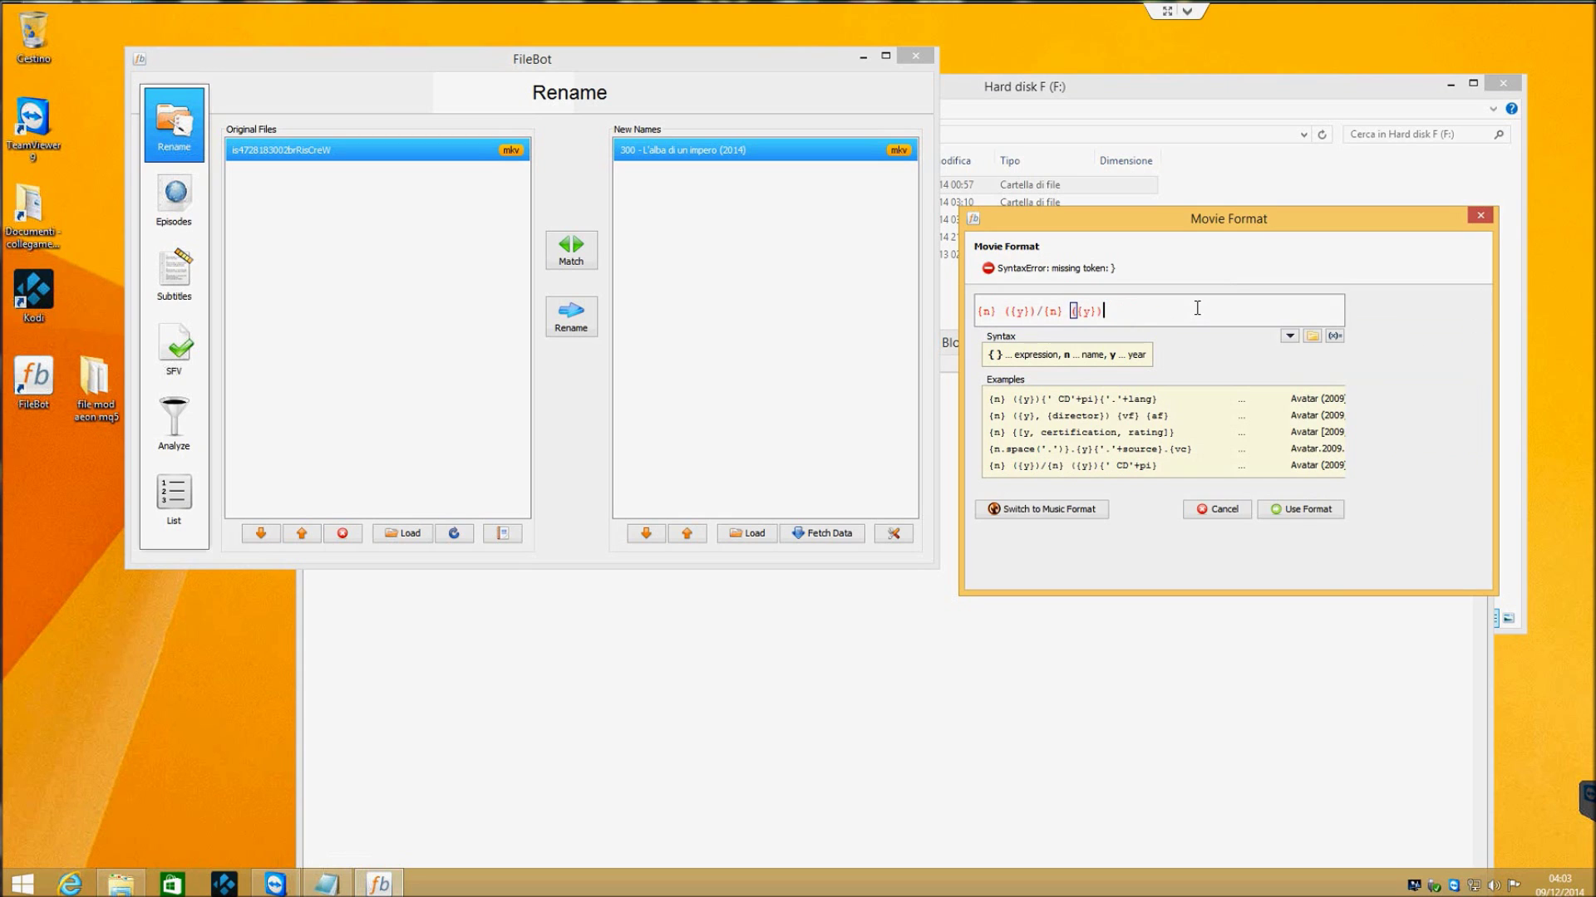
pyautogui.click(1446, 570)
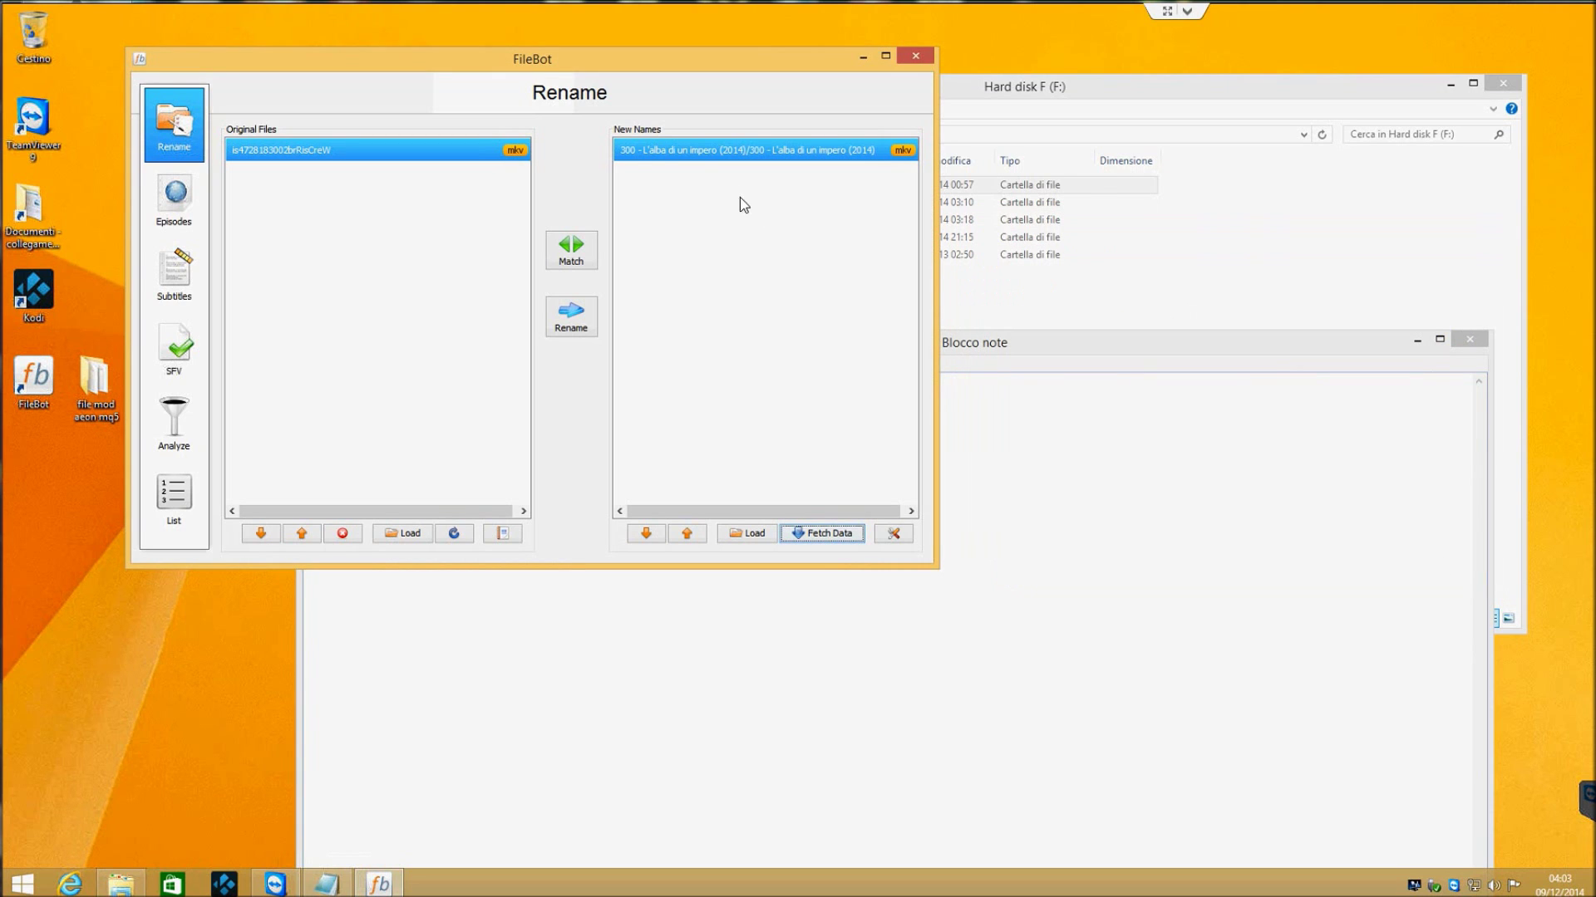
# Rename the loaded mkv file with the applied format and check the created folder inside 300 alba impero
pyautogui.click(571, 318)
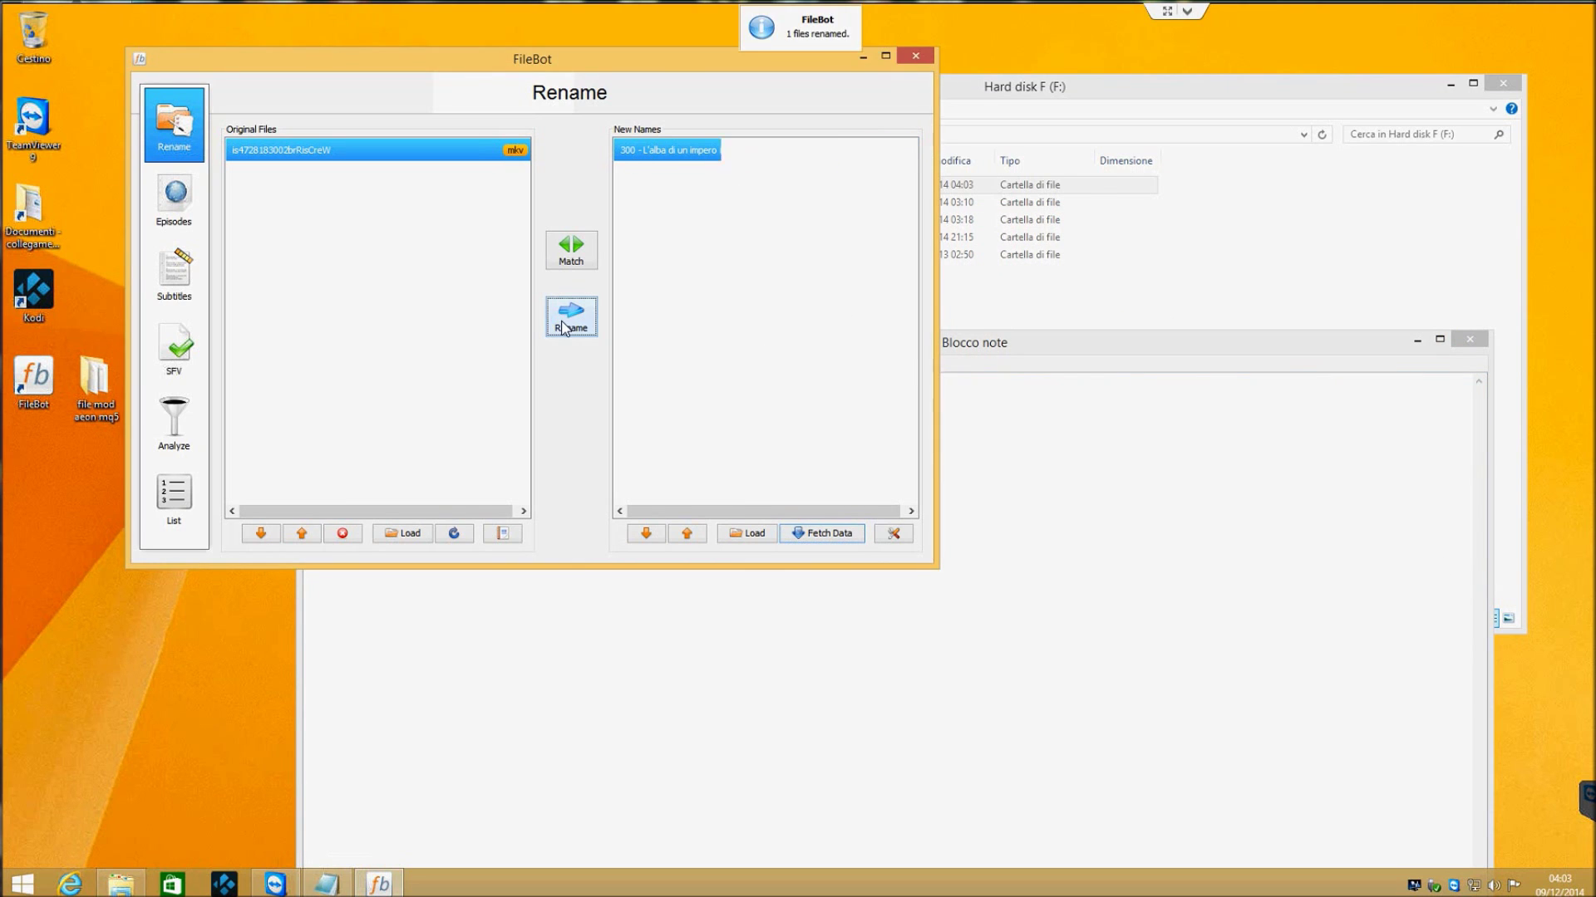
pyautogui.moveTo(701, 58); pyautogui.dragTo(1009, 491)
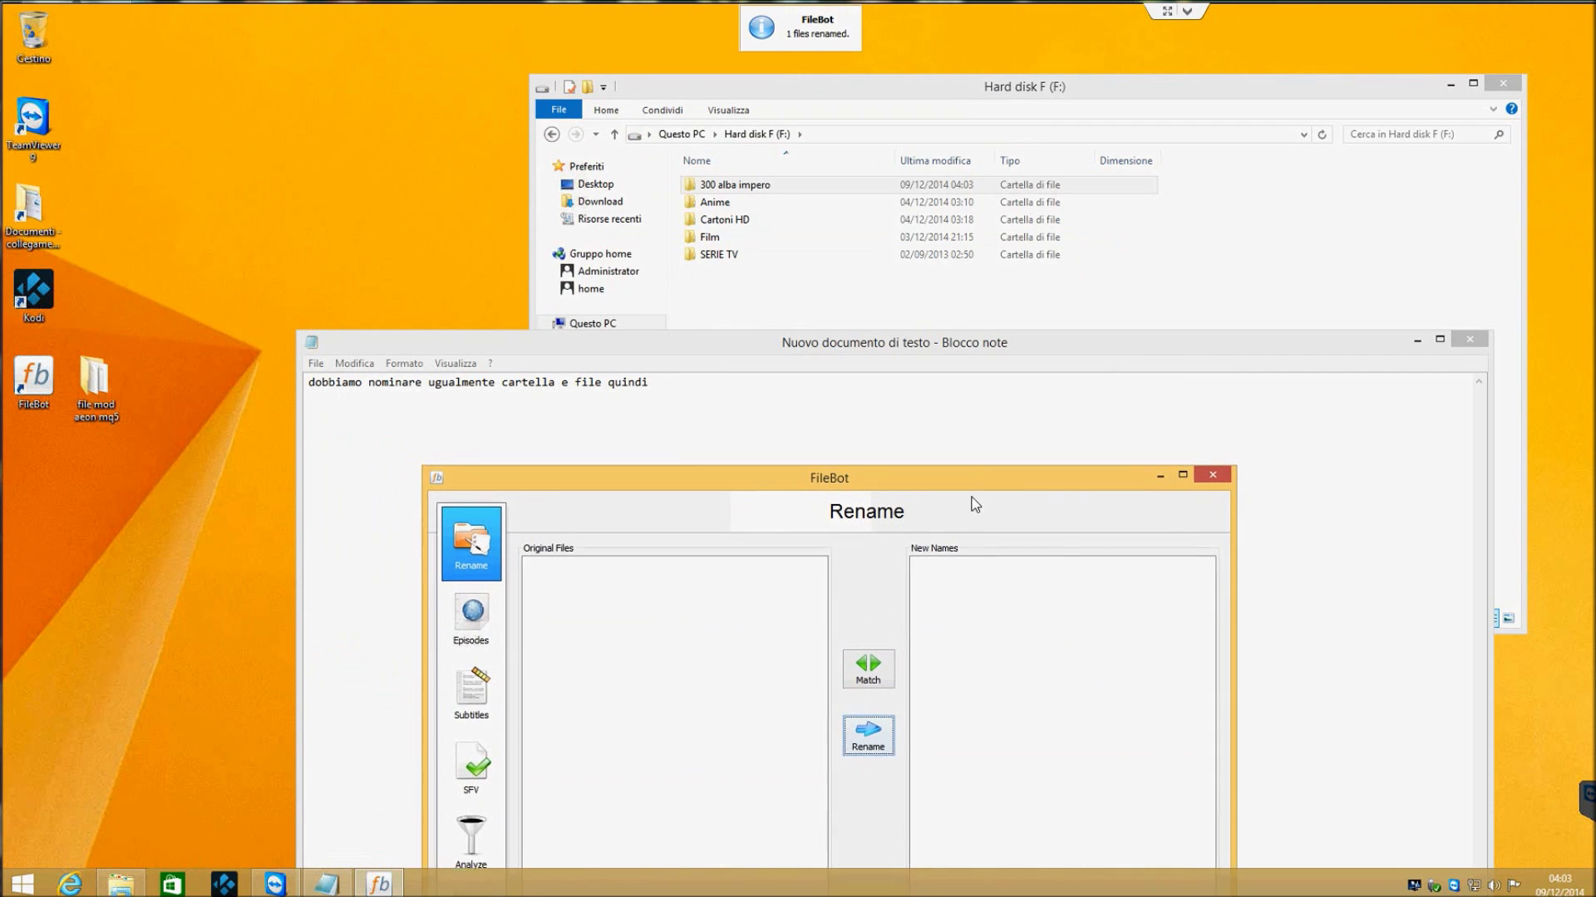
pyautogui.doubleClick(734, 191)
pyautogui.doubleClick(734, 190)
pyautogui.press('BackSpace')
# Move the newly created movie folder from 300 alba impero into Film and remove 300 alba impero from Hard disk F (F:)
pyautogui.rightClick(721, 193)
pyautogui.press('Escape')
pyautogui.press('BackSpace')
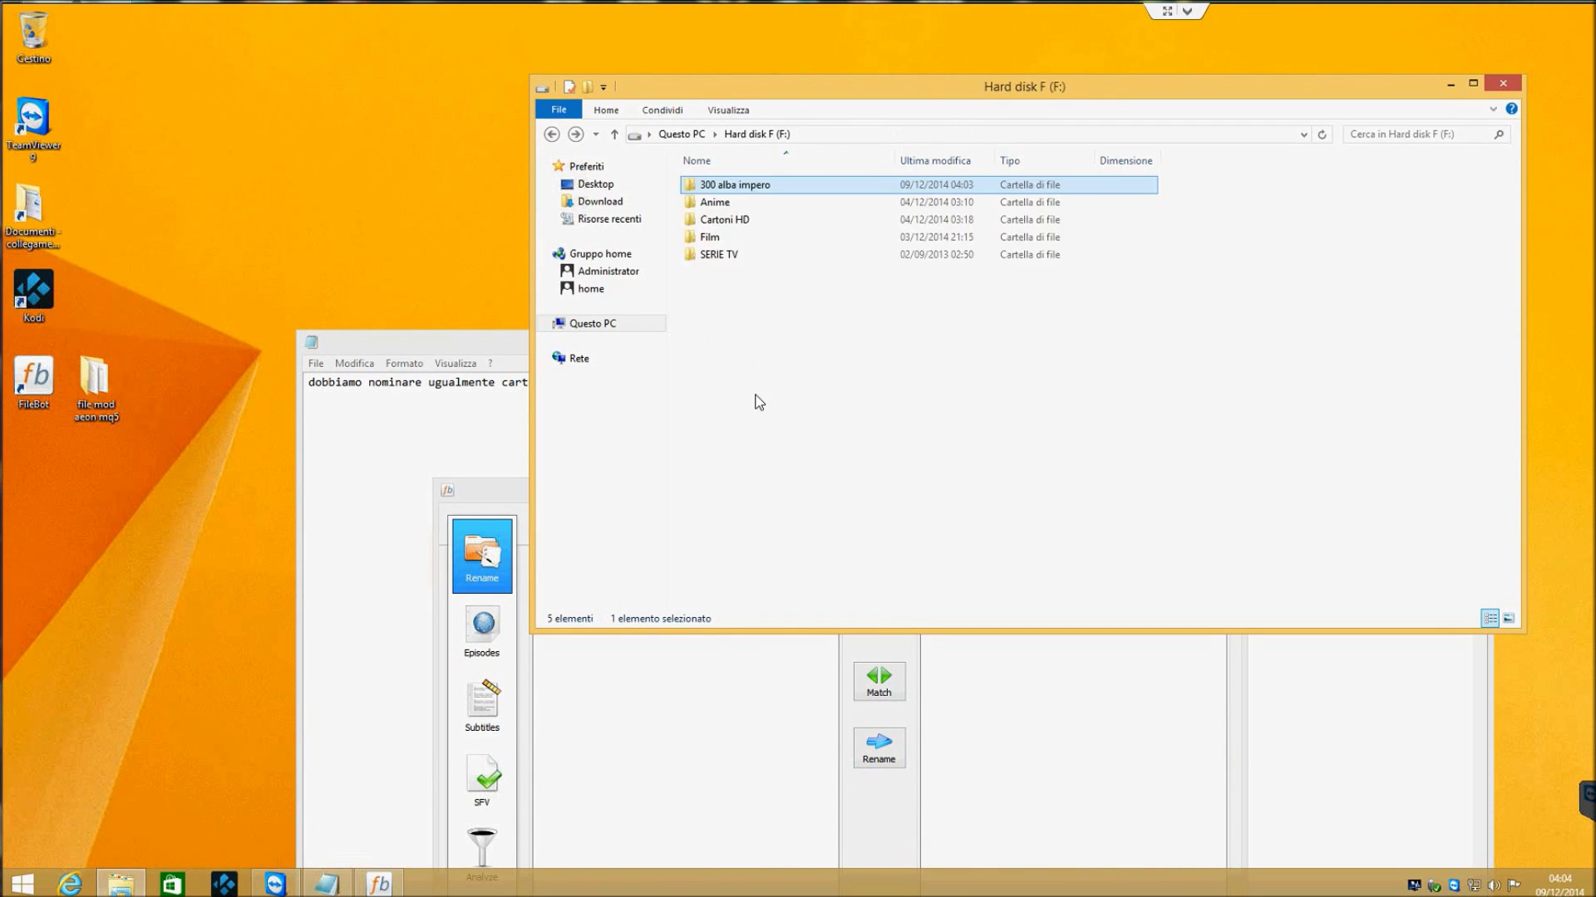
pyautogui.doubleClick(714, 238)
pyautogui.rightClick(1177, 259)
pyautogui.click(1235, 372)
pyautogui.press('BackSpace')
pyautogui.click(725, 192)
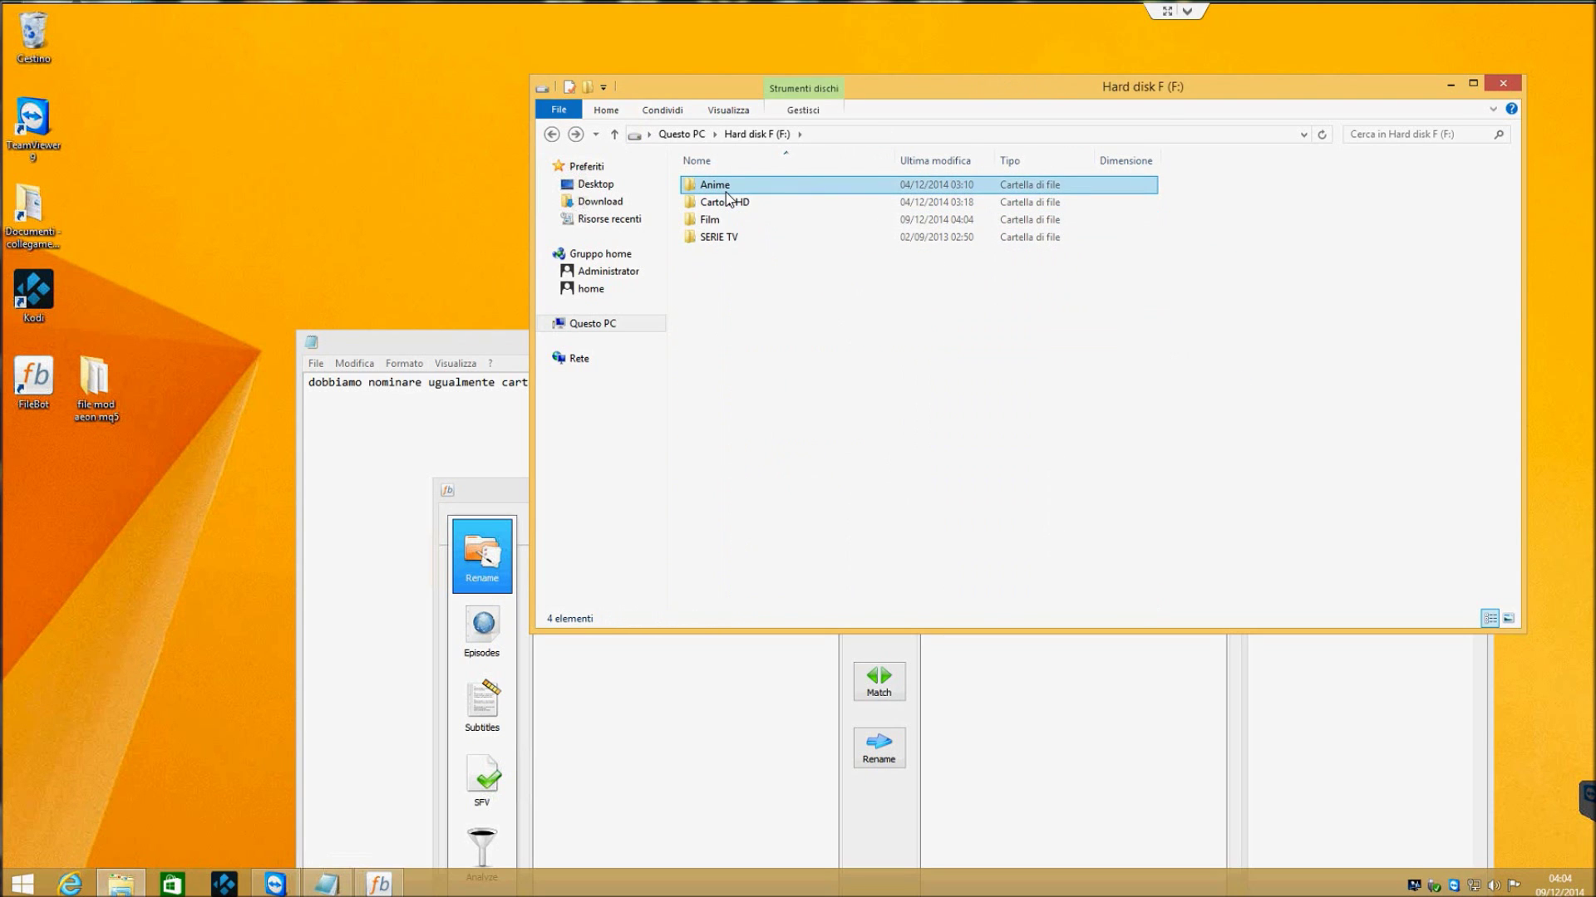
# Close the Hard disk F (F:) window, FileBot and the Notepad document
pyautogui.click(1502, 83)
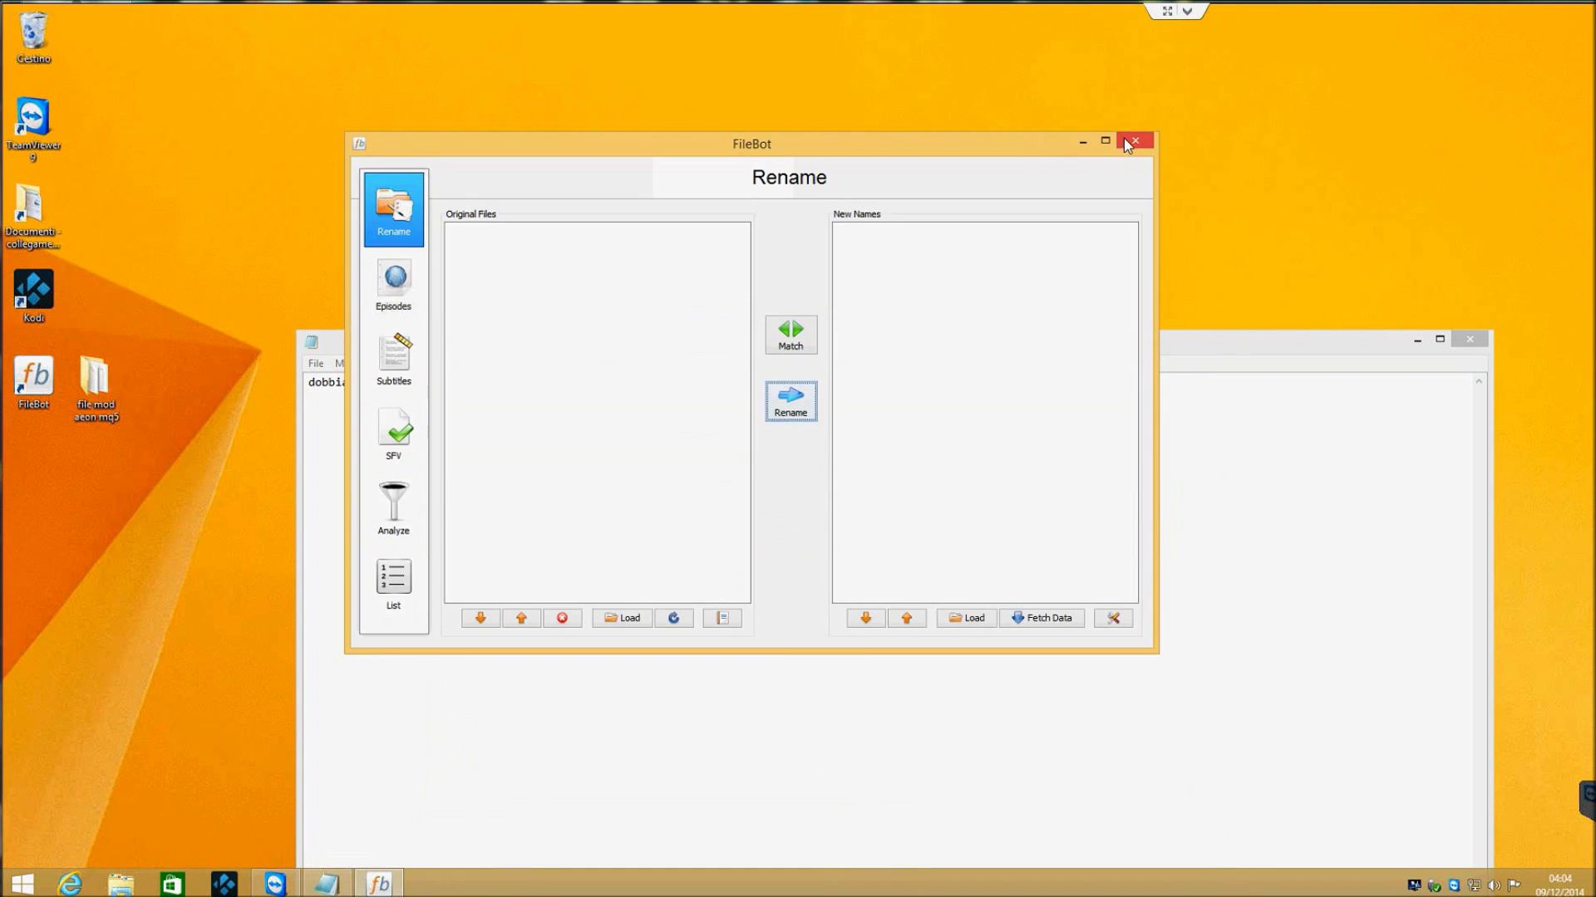
pyautogui.click(1130, 141)
pyautogui.moveTo(654, 385); pyautogui.dragTo(309, 384)
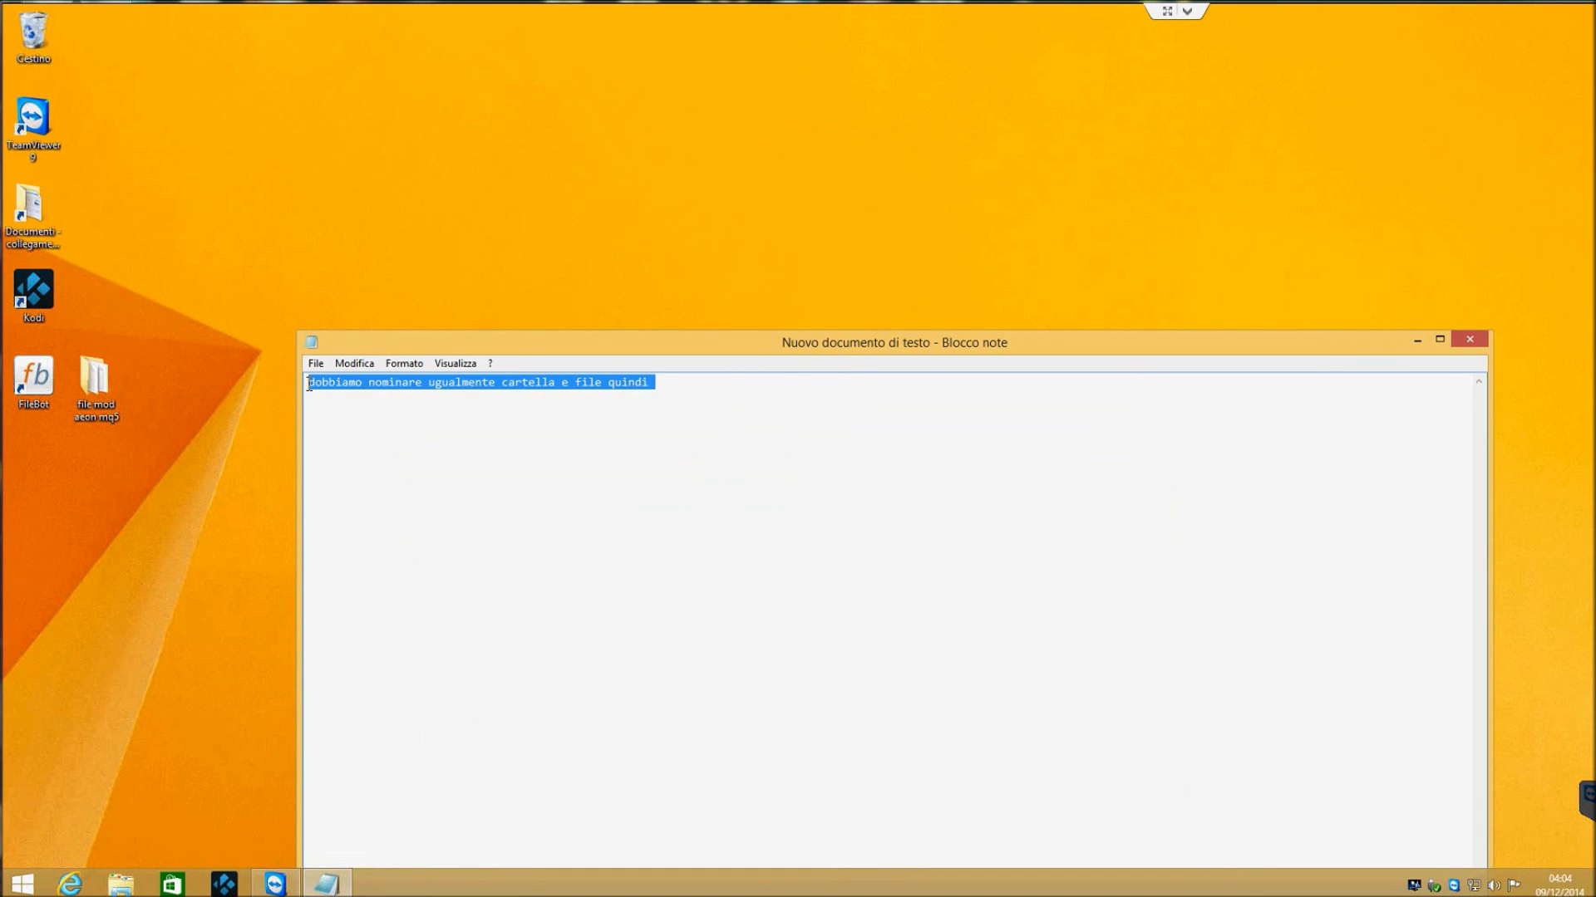
pyautogui.click(1470, 341)
pyautogui.click(816, 466)
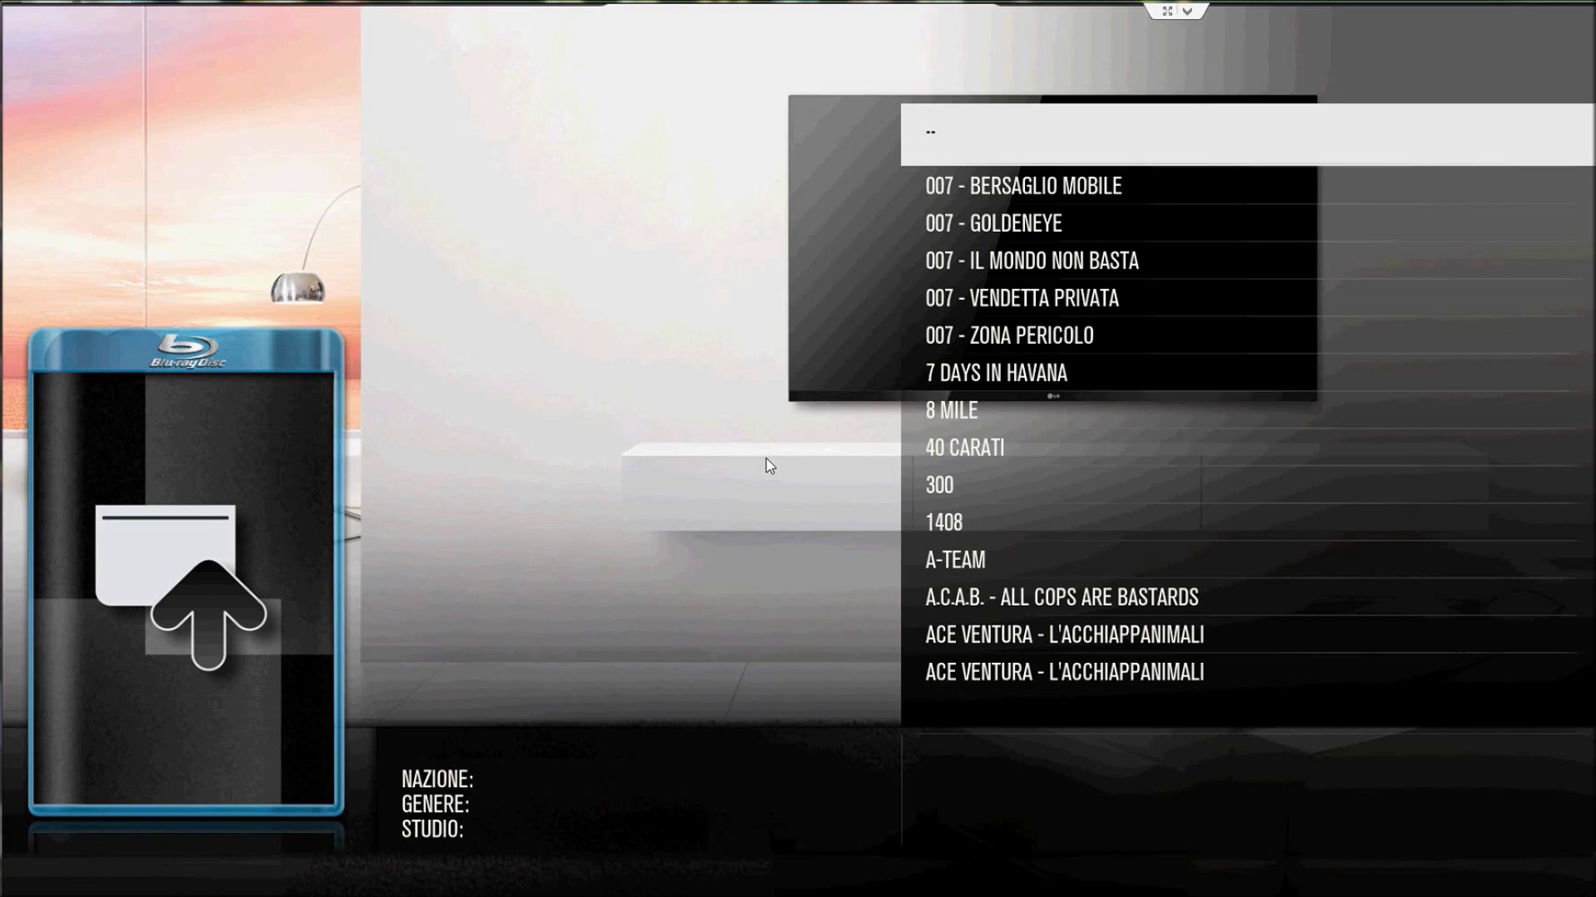
# Switch to Kodi and update the video library (Aggiorna archivio) from the movie list's view options
pyautogui.press('Up')
pyautogui.press('Down')
pyautogui.press('Down')
pyautogui.press('Down')
pyautogui.press('Down')
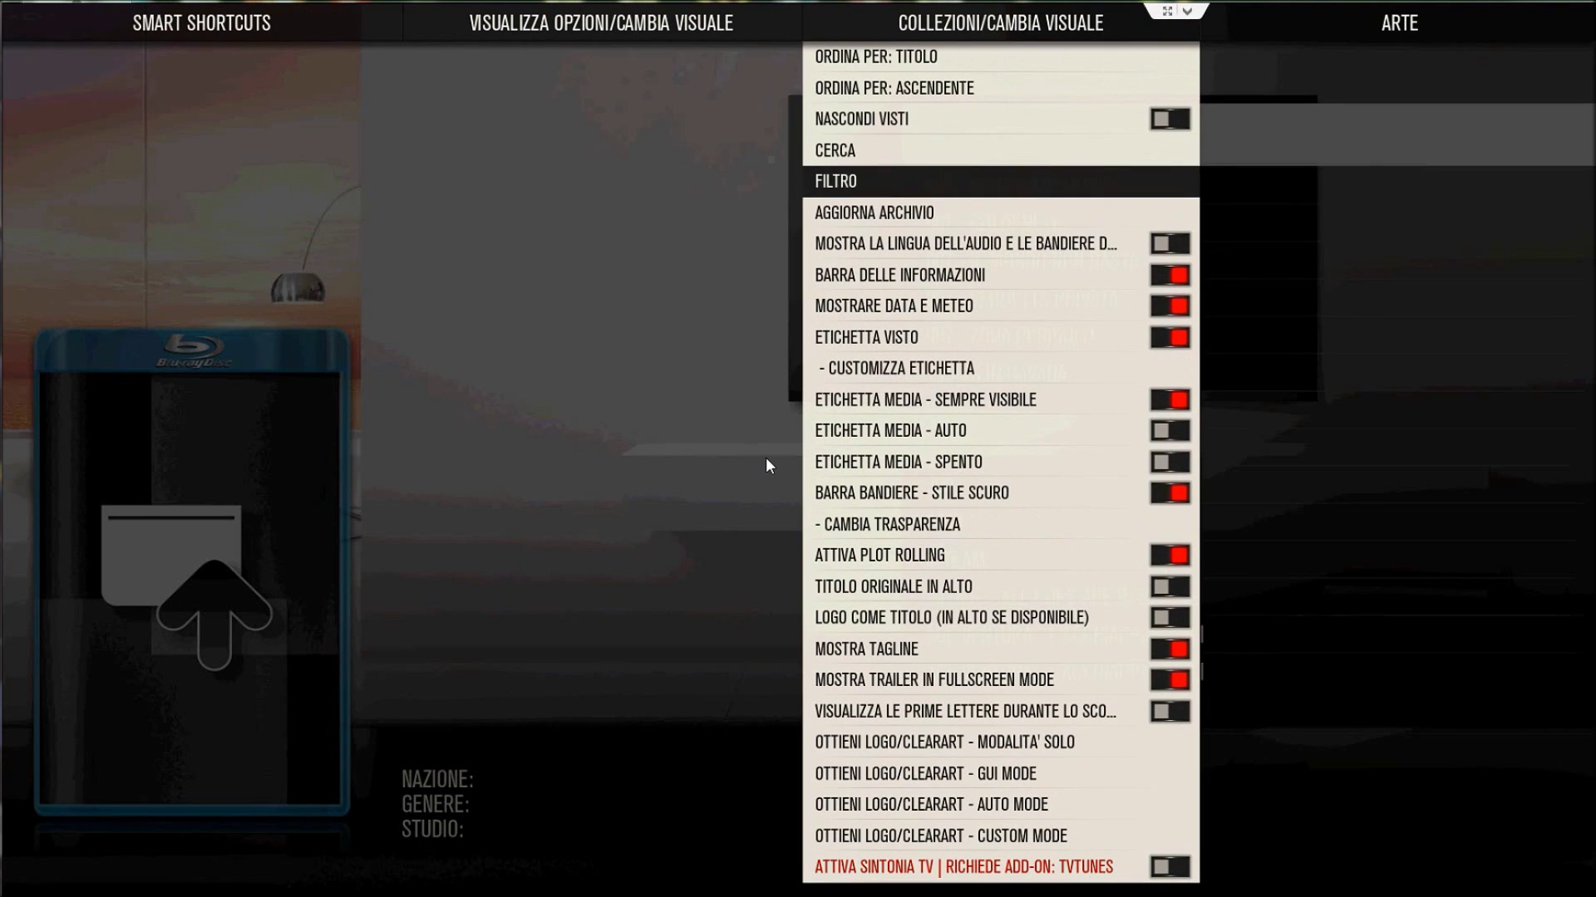
pyautogui.press('Down')
pyautogui.press('Return')
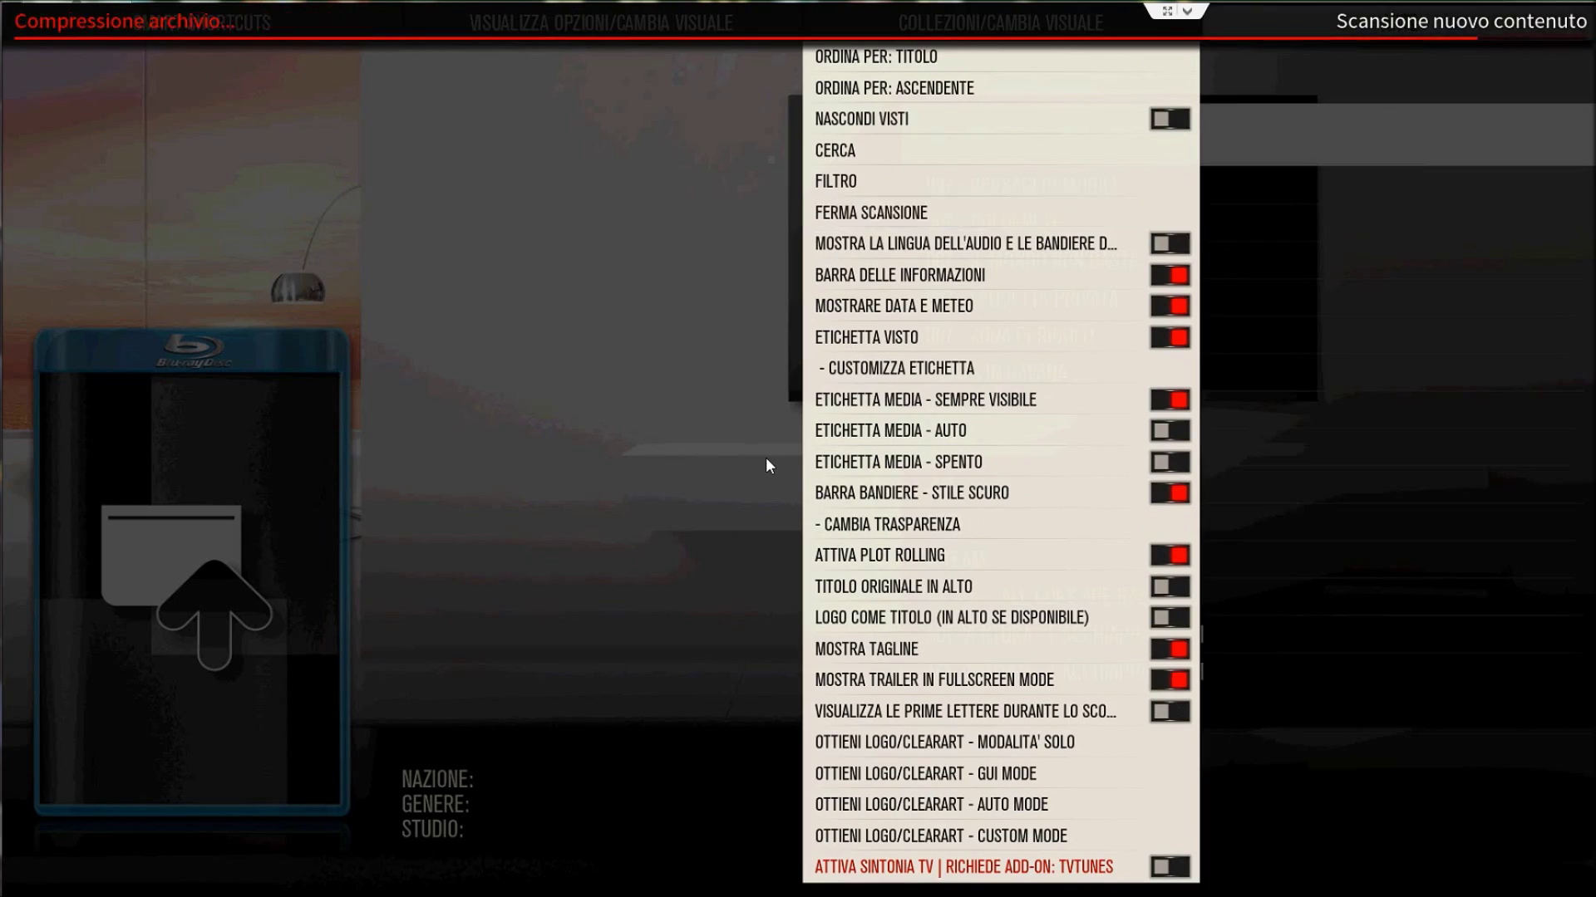
# Leave the view options and browse the movie list to 300 - L'alba di un impero
pyautogui.press('Escape')
pyautogui.press('Down')
pyautogui.press('Down')
pyautogui.press('Down')
pyautogui.press('Down')
pyautogui.press('Down')
pyautogui.press('Down')
pyautogui.press('Down')
pyautogui.press('Down')
pyautogui.press('Down')
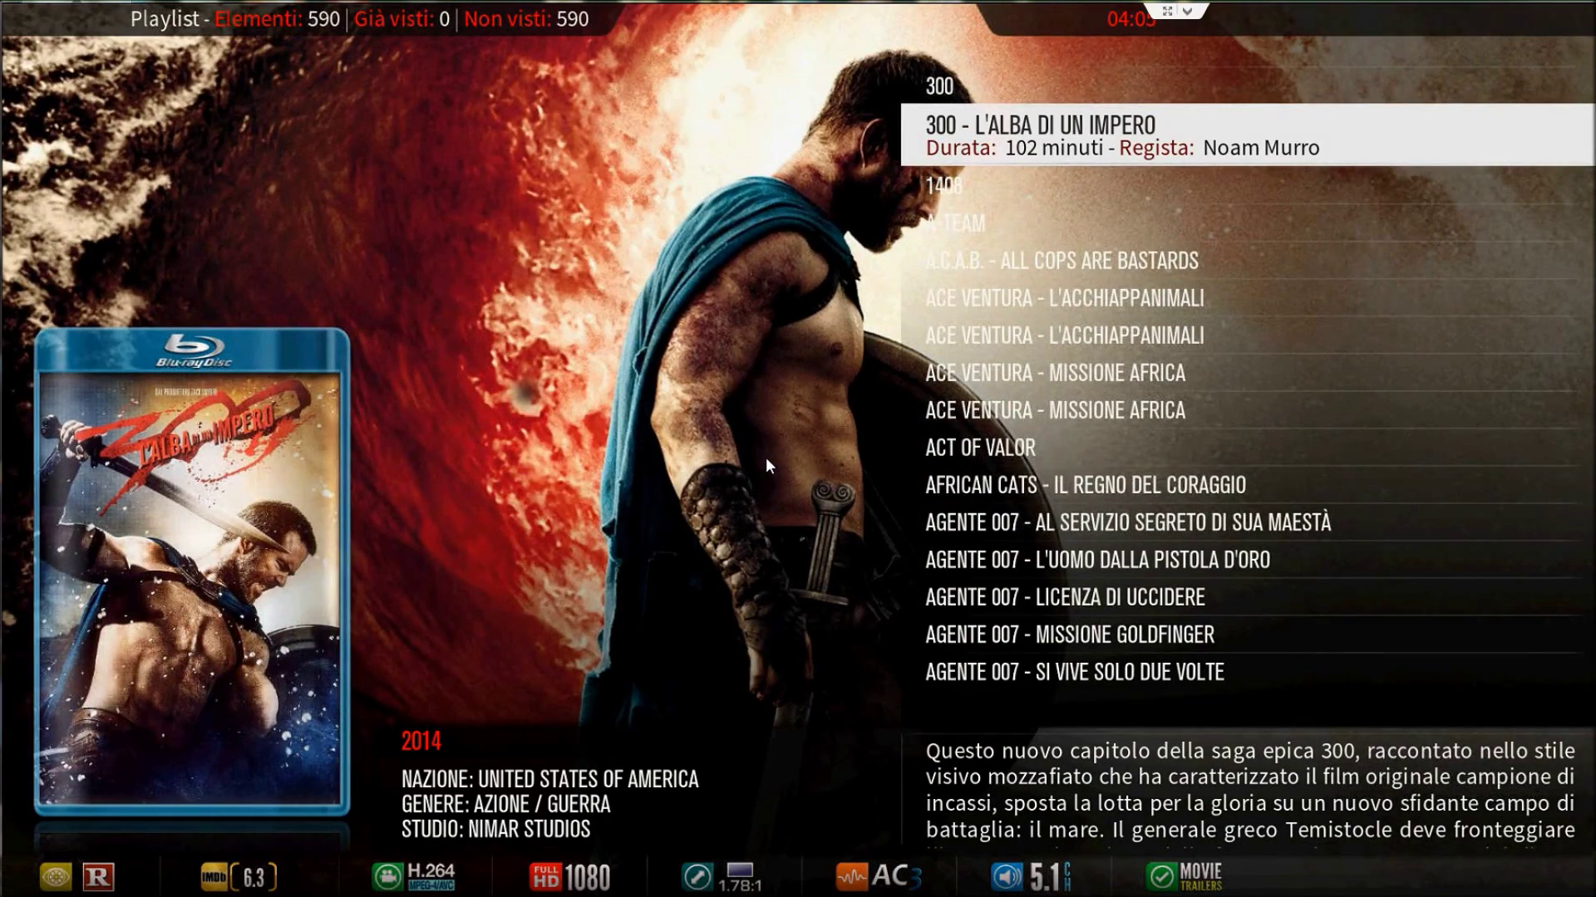
# Move up to 300 in the movie list, return to Kodi's home menu and highlight the Spegni entry
pyautogui.press('Up')
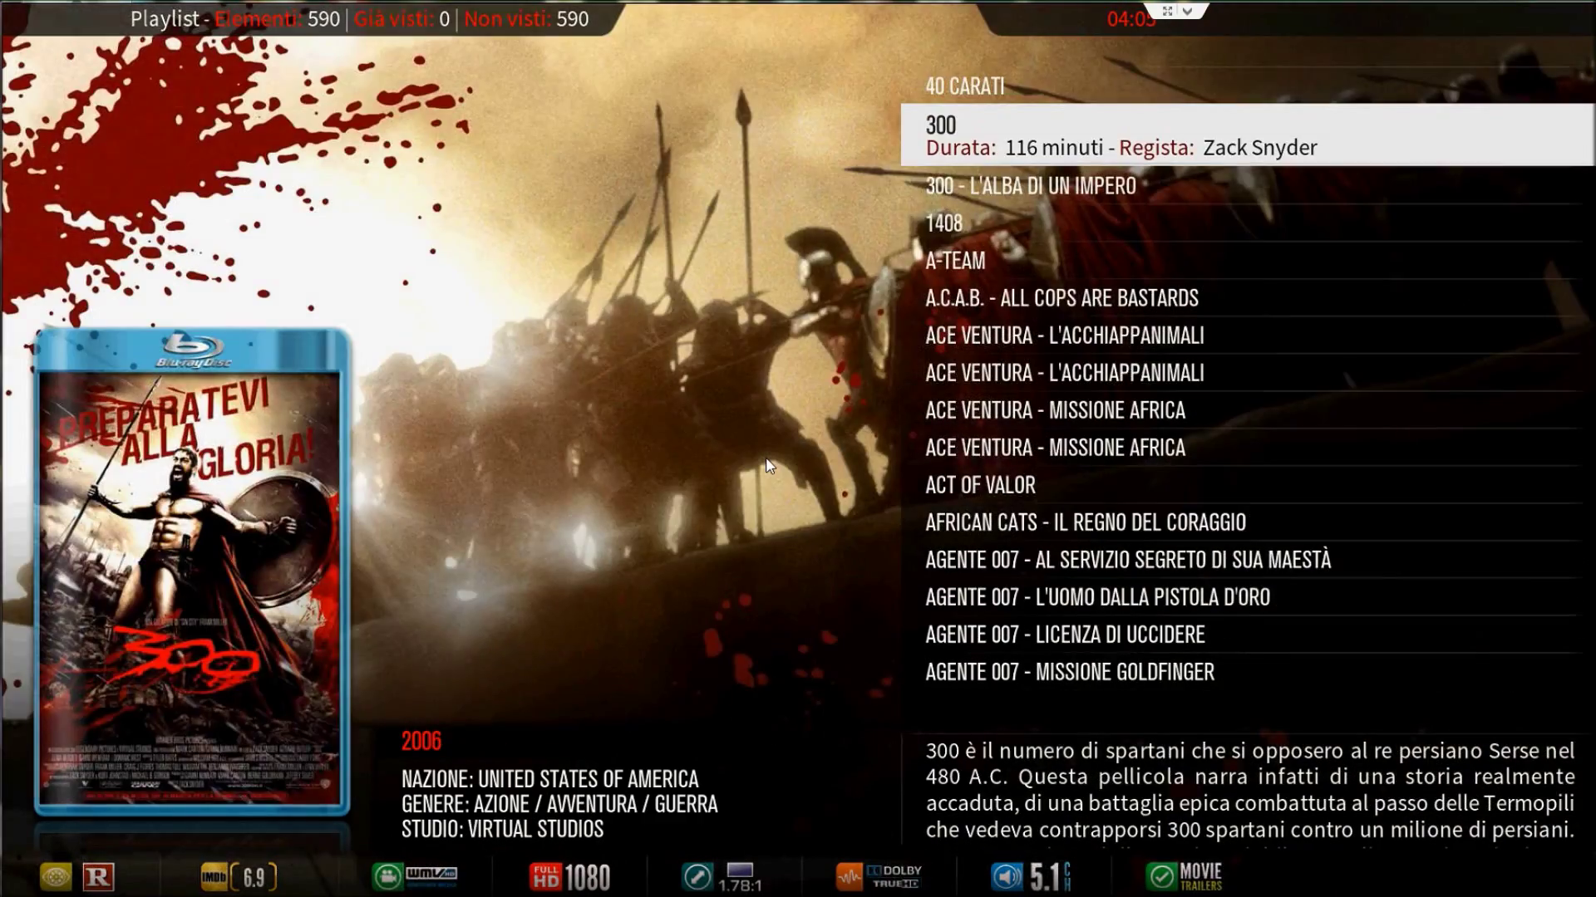
pyautogui.press('Escape')
pyautogui.press('Right')
pyautogui.press('Right')
pyautogui.press('Right')
pyautogui.press('Right')
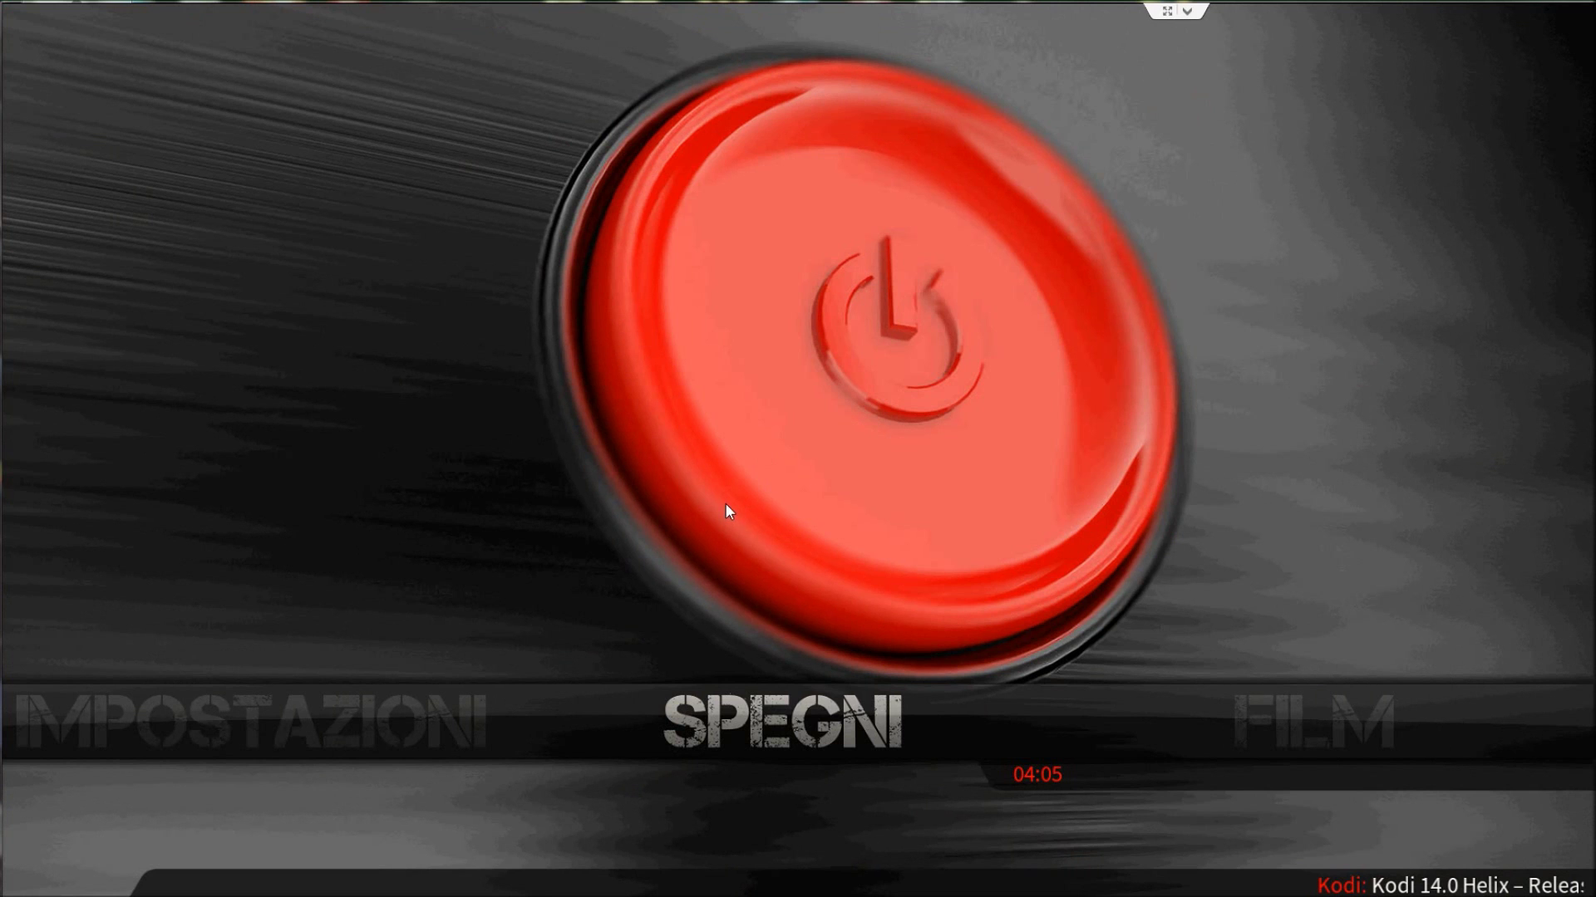
# Switch to Notepad, write "avete visto basta mettere nella cartella delle sorgenti video immesse prima e lui automaticamente lo trova" and close the document
pyautogui.hotkey('alt', 'Tab')
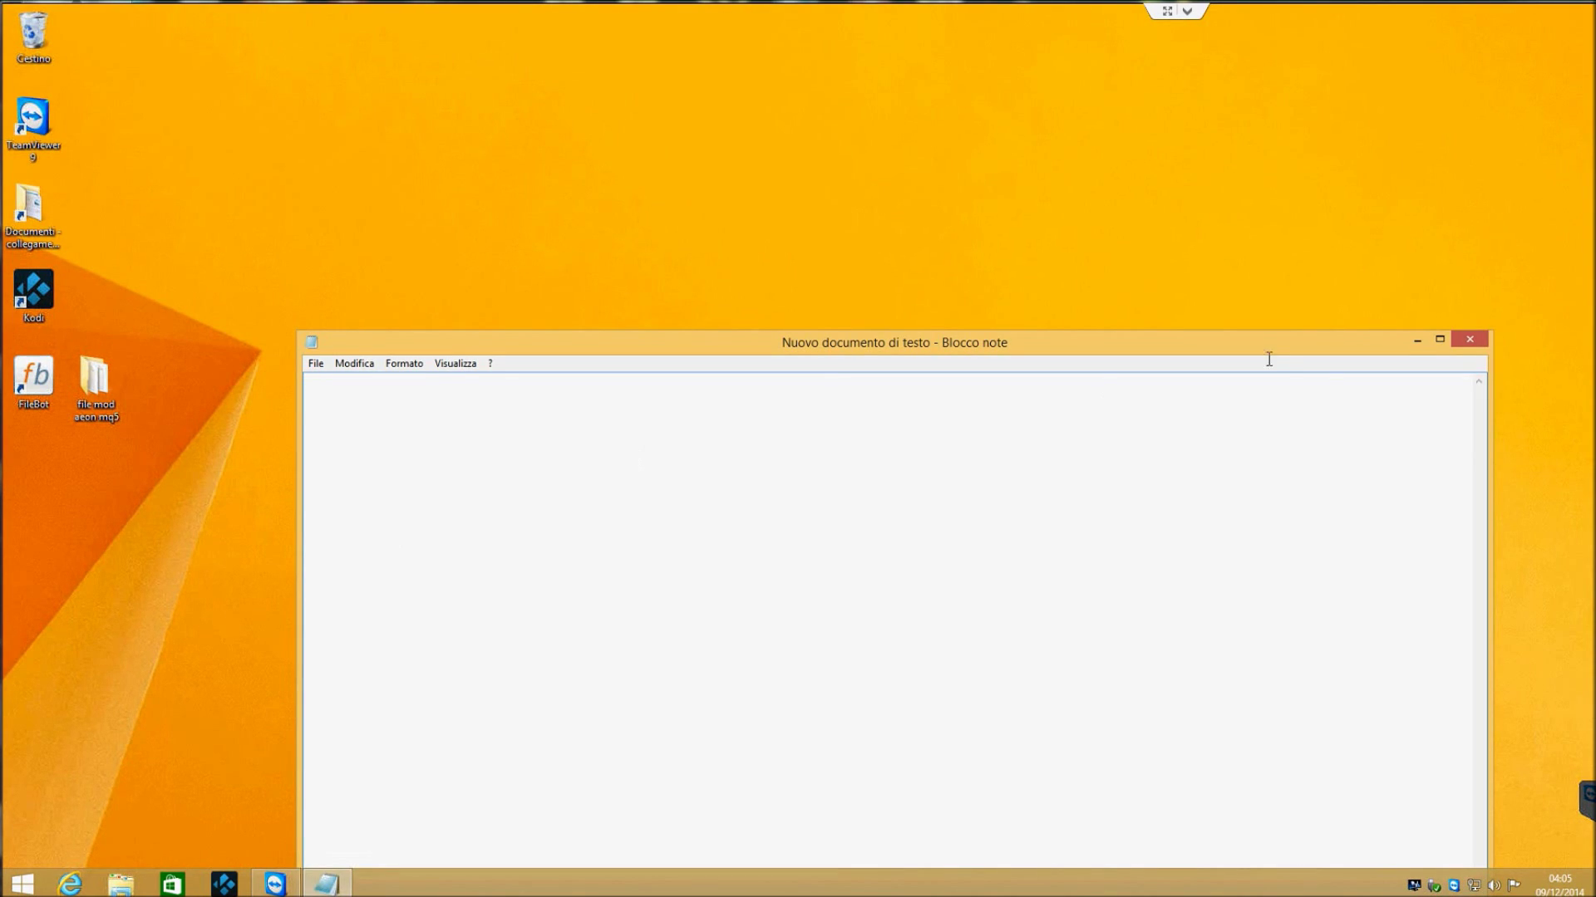
pyautogui.write('avete visto basta mettere n')
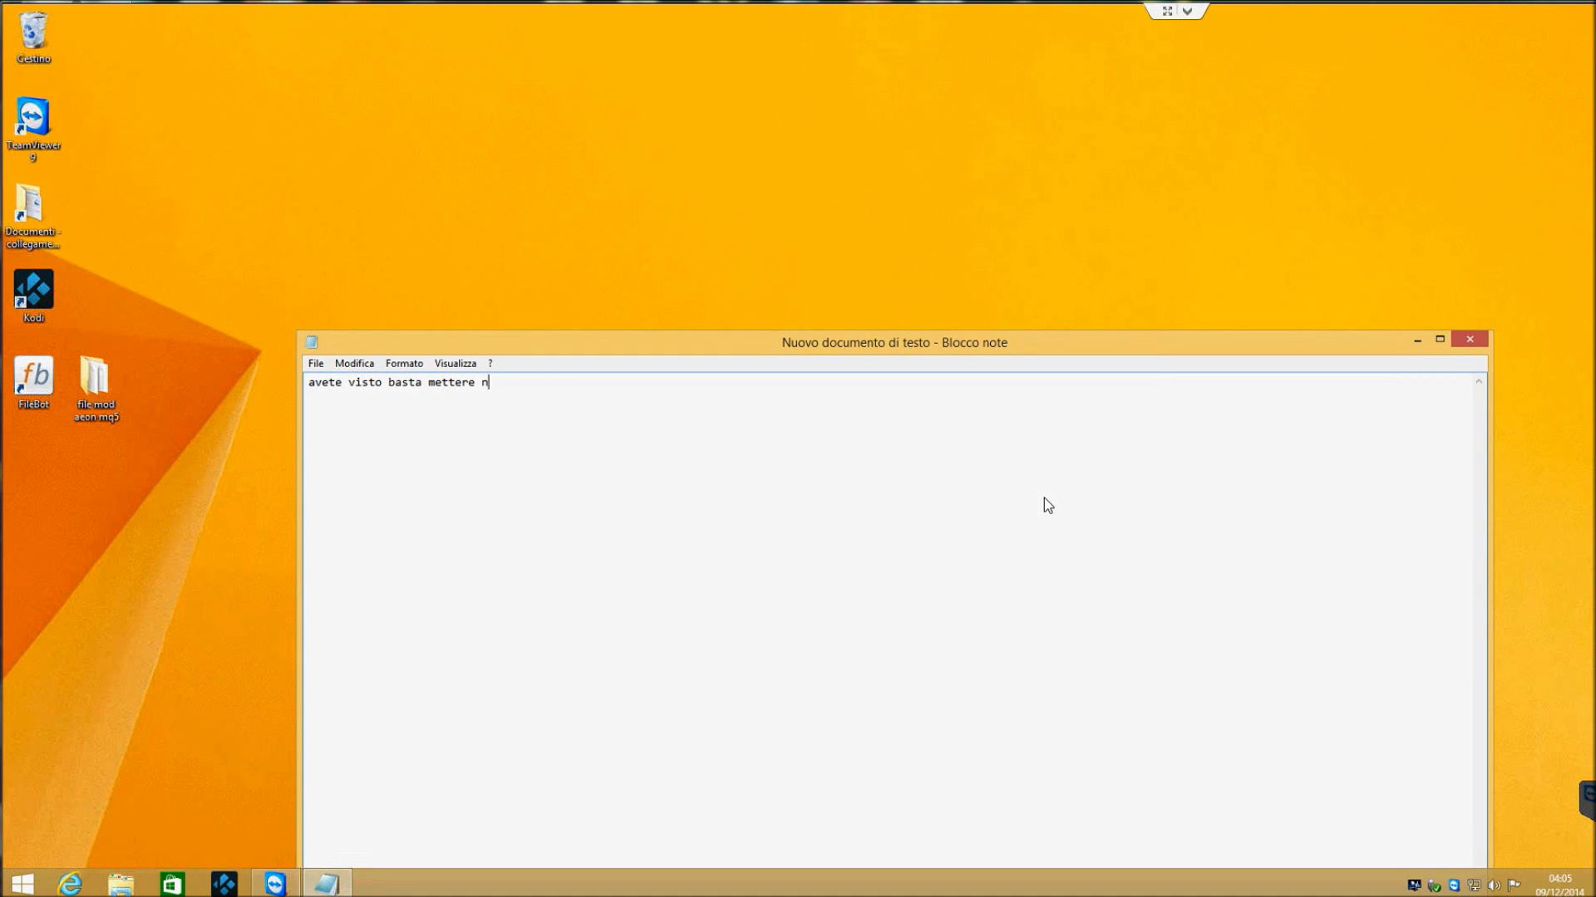
pyautogui.write('ella cartella delle sorgenti video immesse')
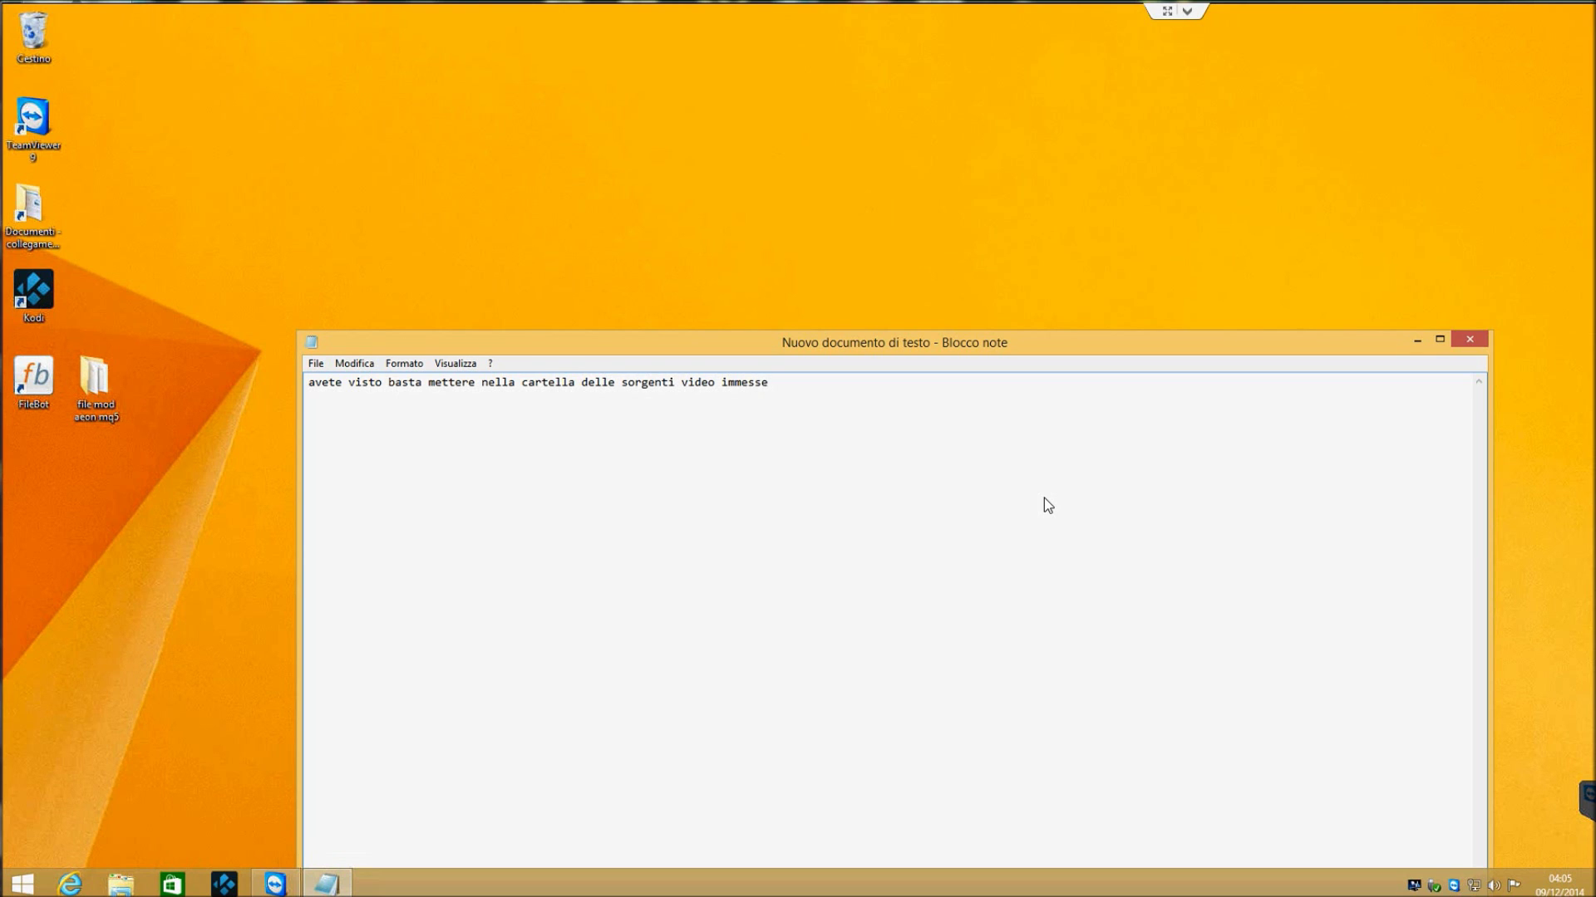
pyautogui.write(' prima e lui automaticamente lo trova')
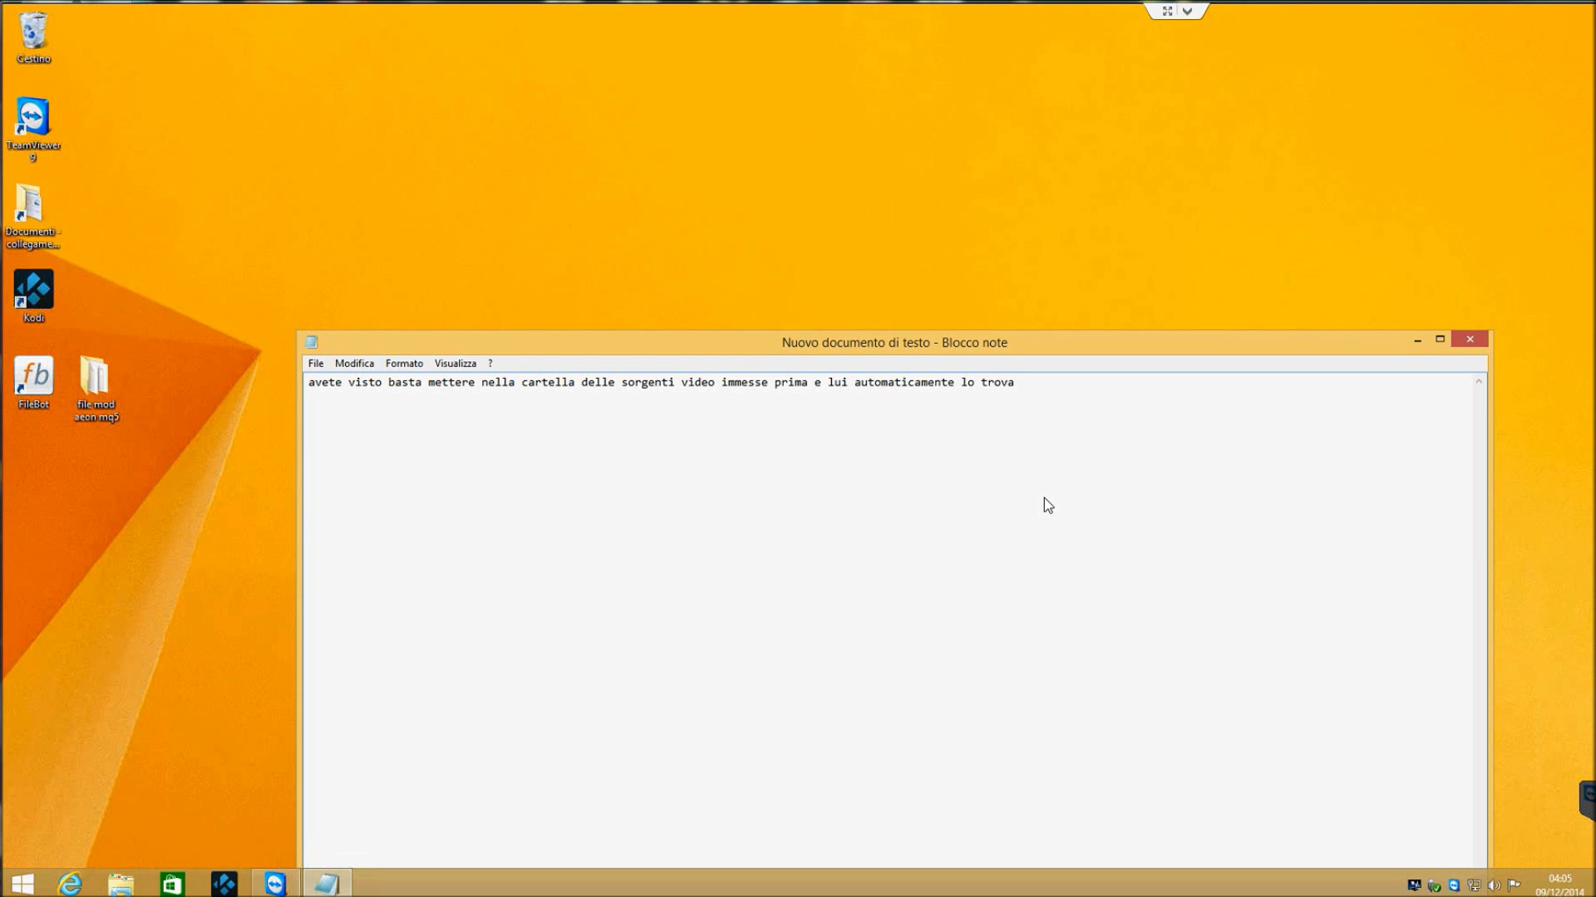
pyautogui.click(1470, 339)
pyautogui.click(808, 464)
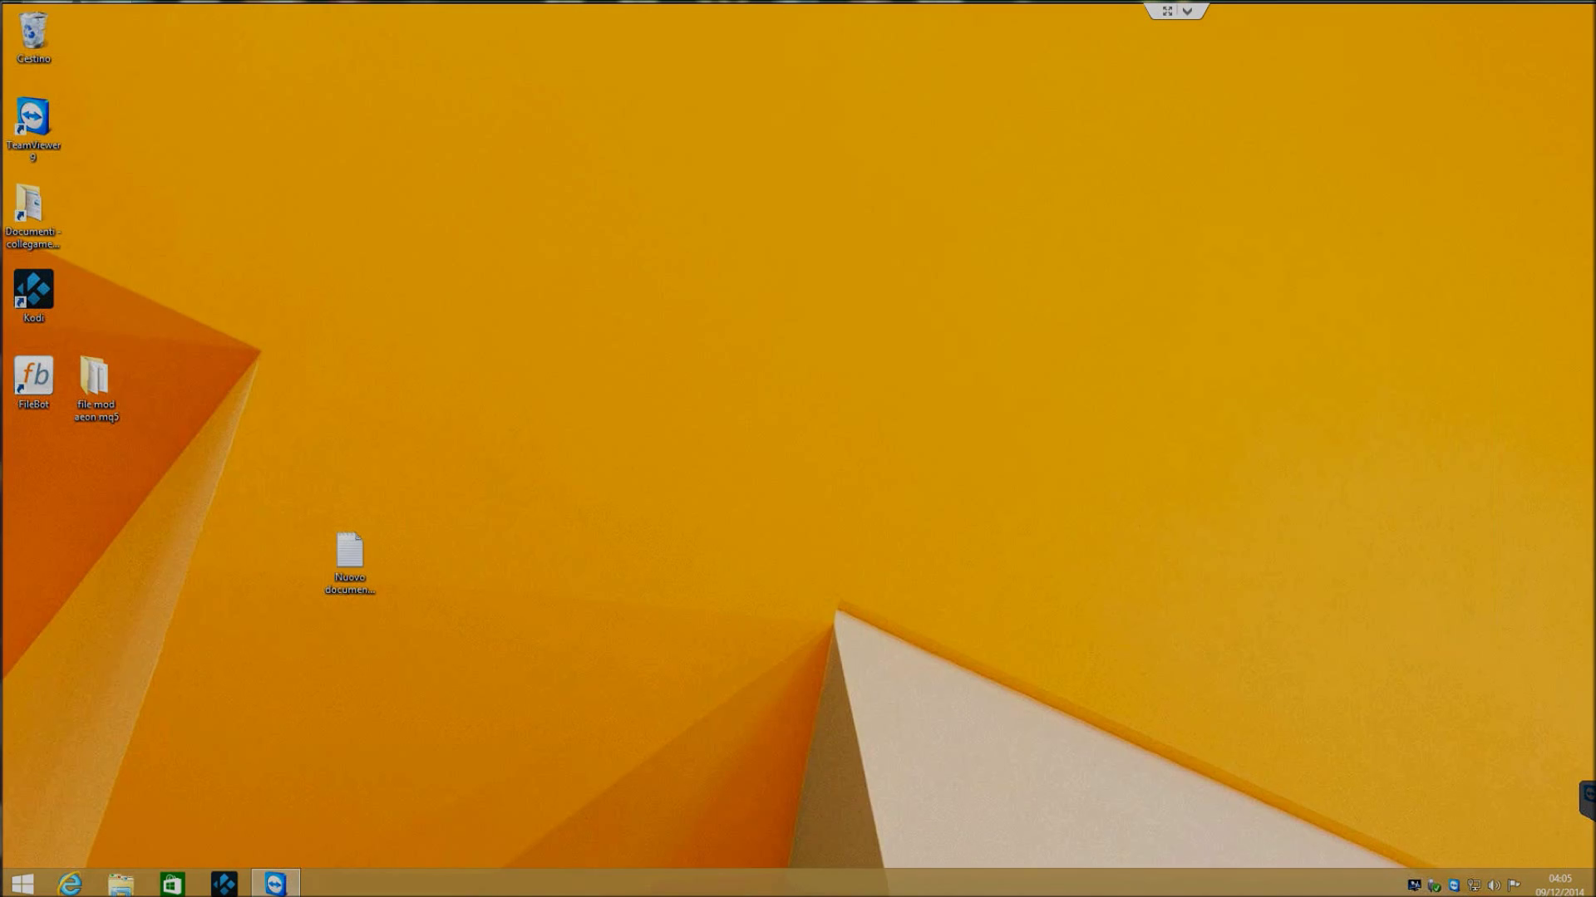